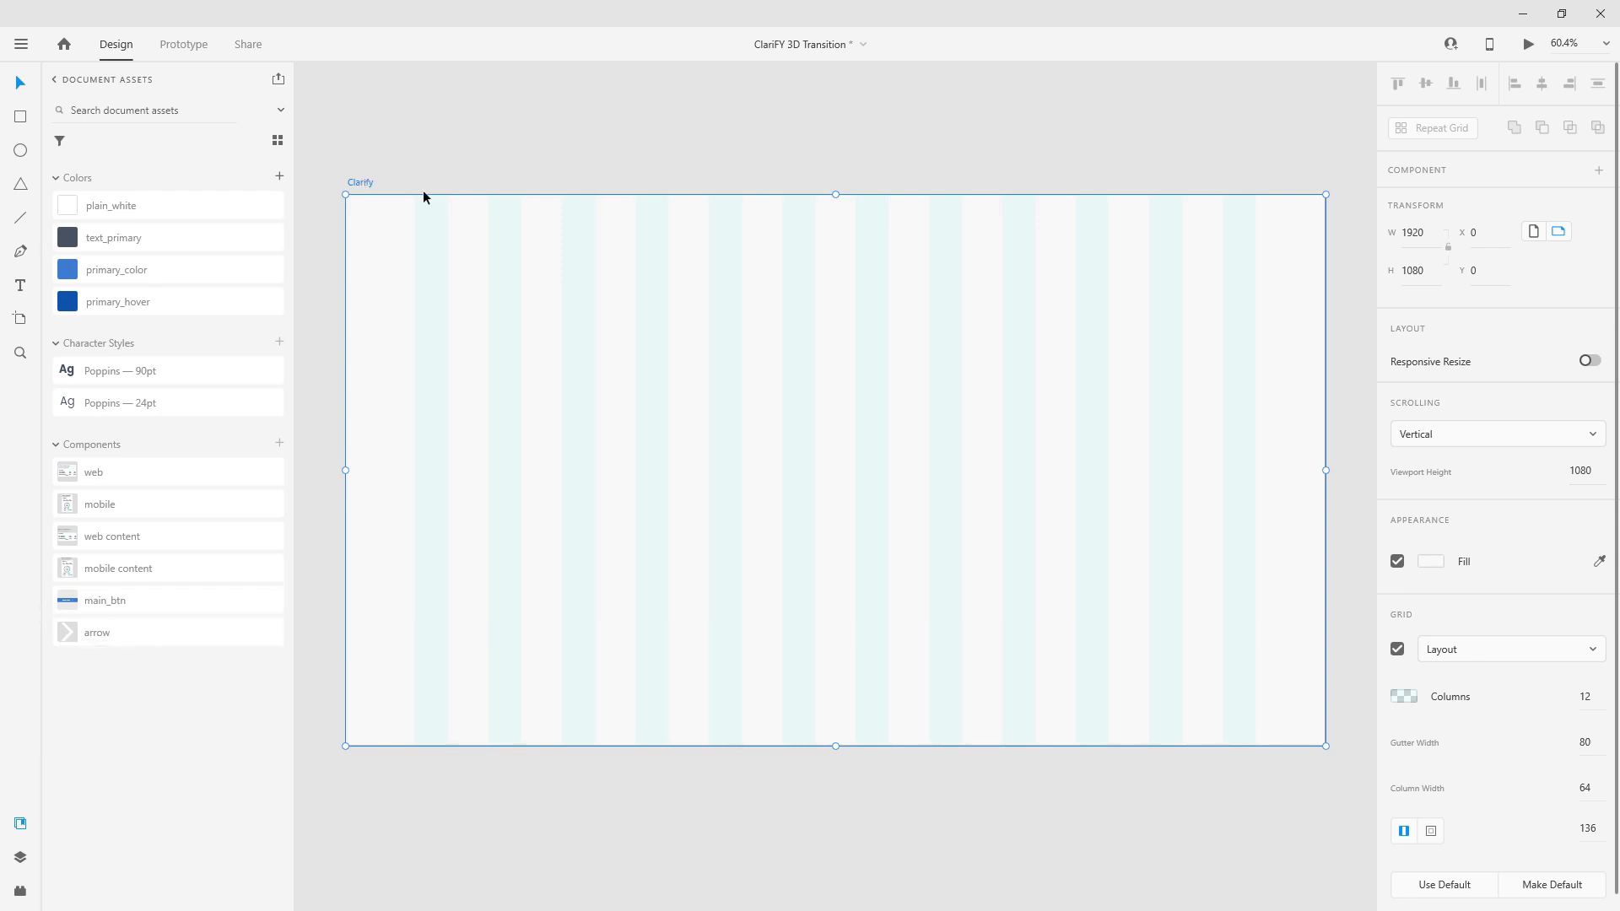
# Check the fill color of the Clarify artboard.
pyautogui.click(1430, 563)
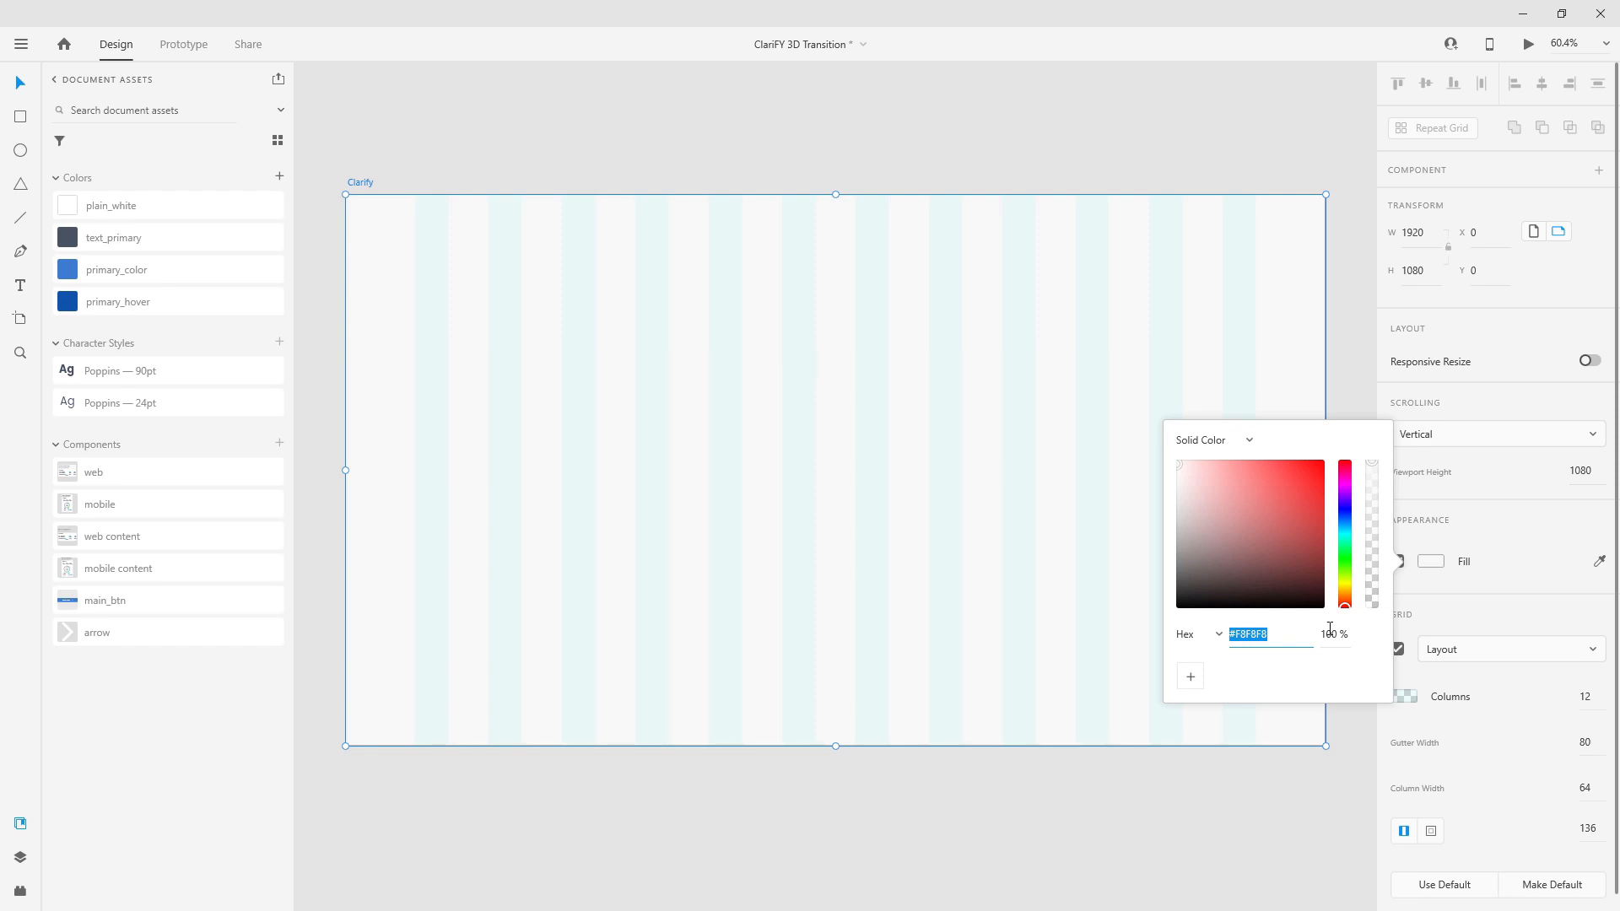
pyautogui.click(1501, 627)
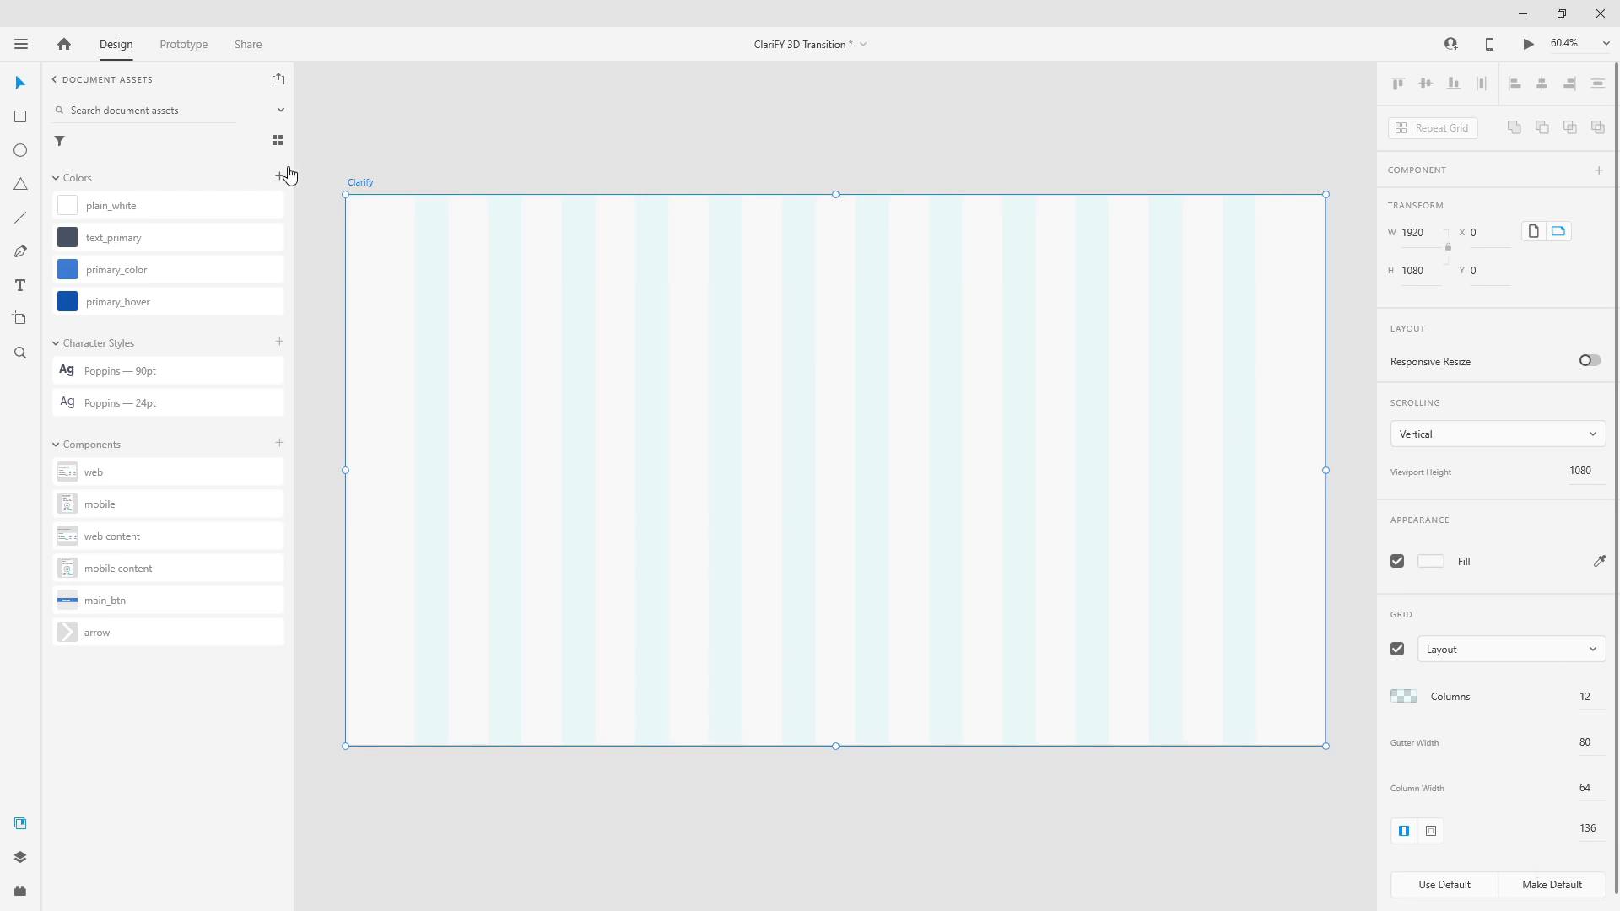
# Add the text "ClariFY" in the upper-left area of the artboard and set its font size to 50.
pyautogui.press('t')
pyautogui.click(506, 339)
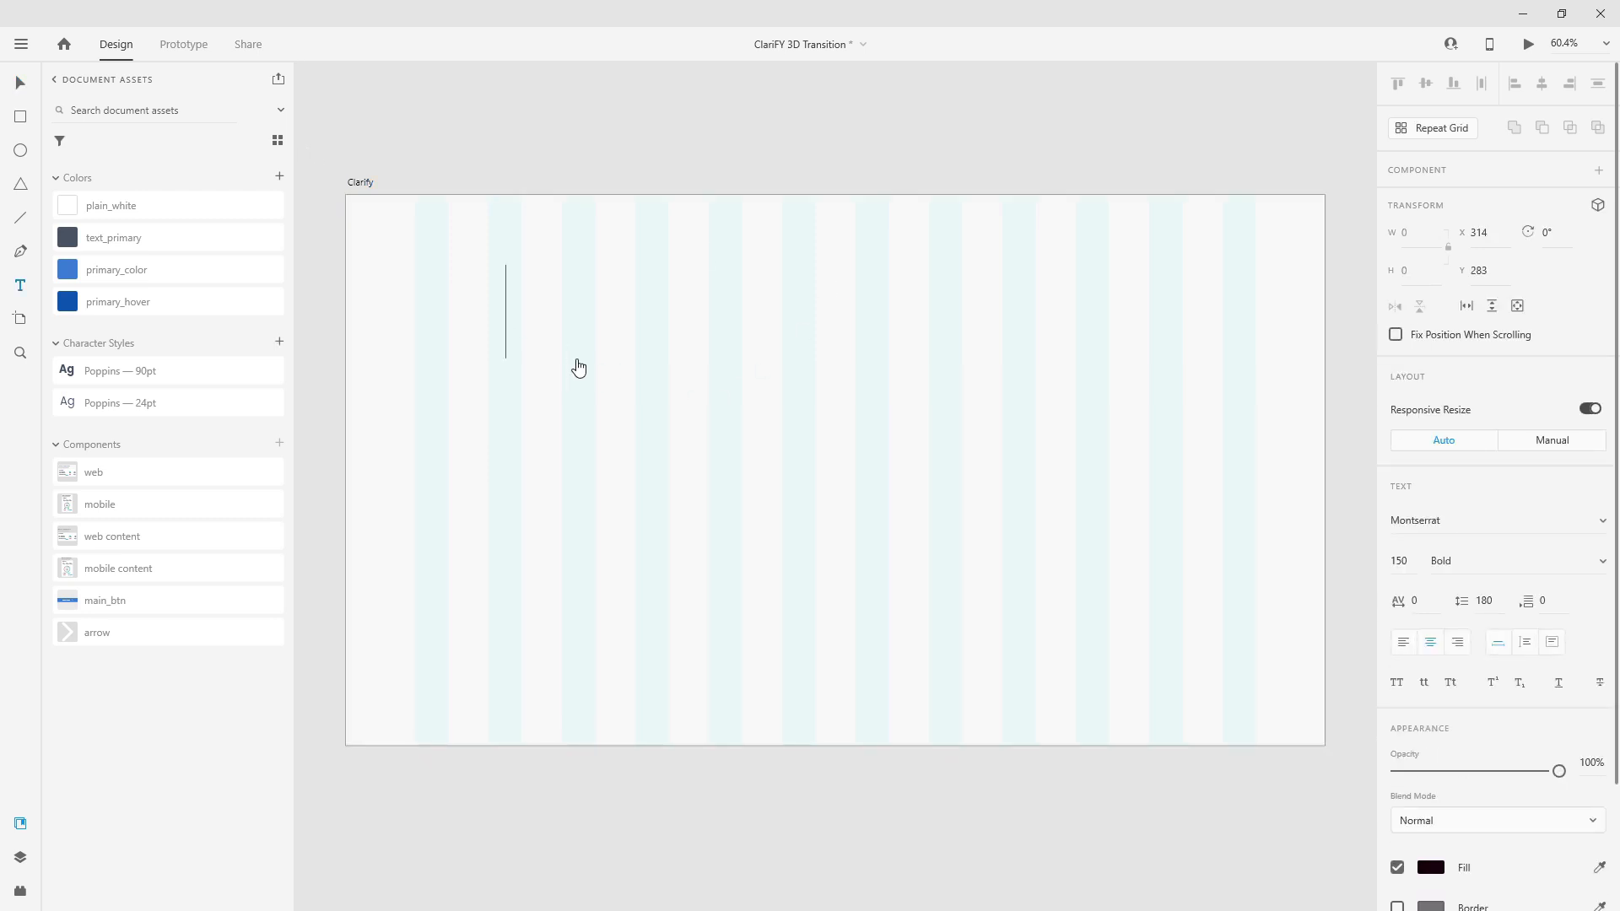
pyautogui.write('ClariFY')
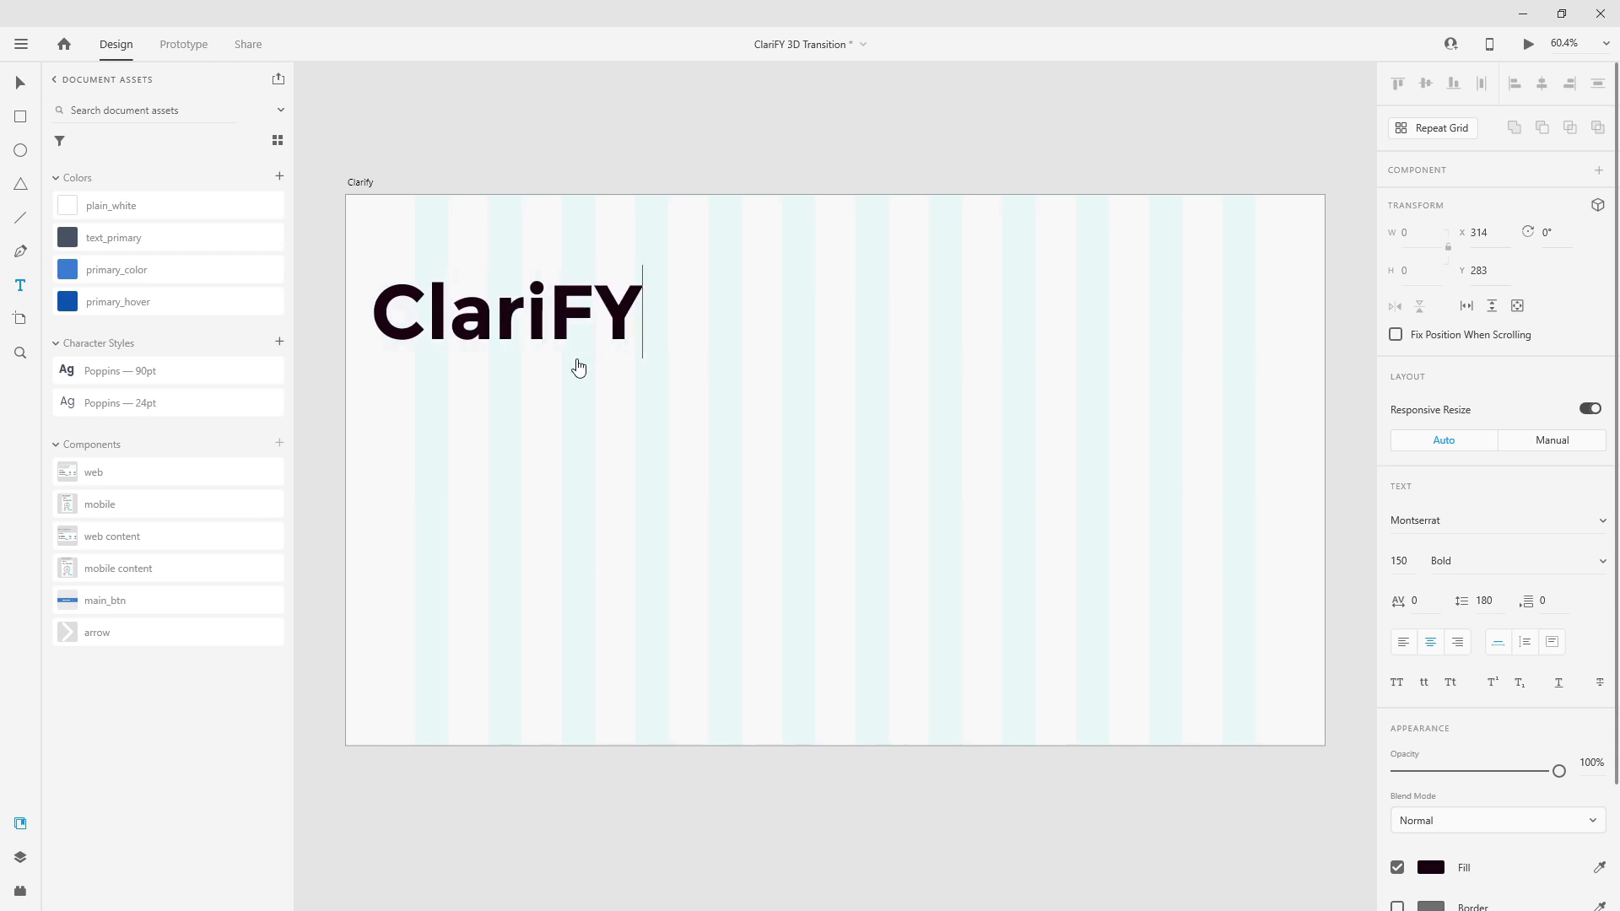
pyautogui.hotkey('ctrl', 'a')
pyautogui.press('Escape')
pyautogui.click(1411, 561)
pyautogui.write('50')
pyautogui.press('Return')
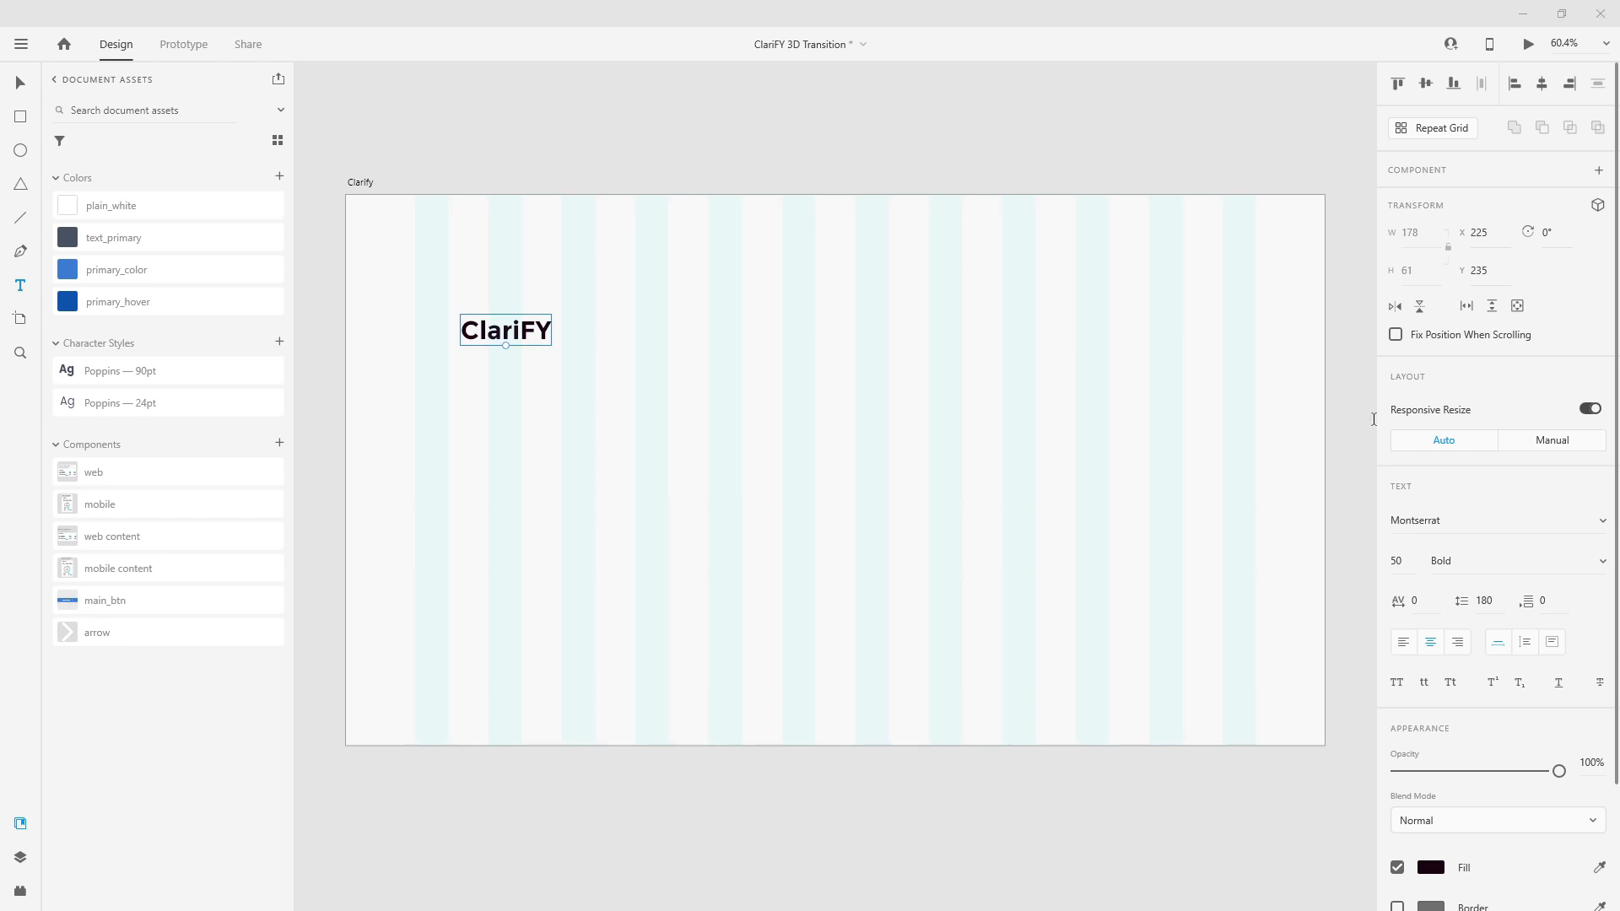
# Apply the Poppins — 90pt character style to the ClariFY text, left-align it and set its size to 50.
pyautogui.click(1454, 526)
pyautogui.click(95, 369)
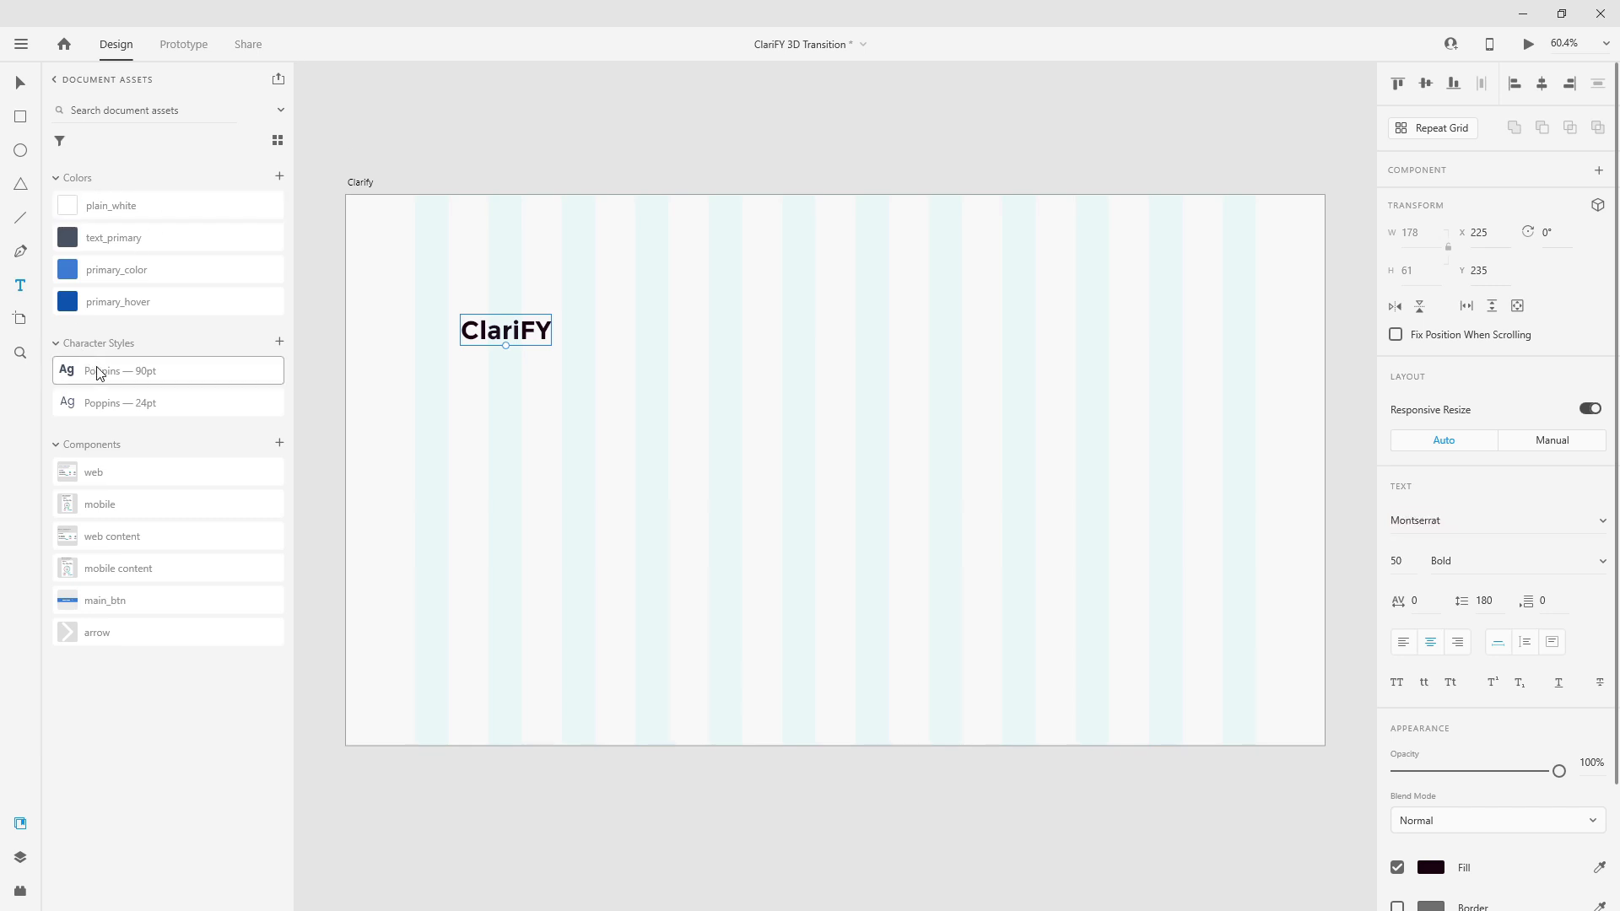
pyautogui.click(1405, 642)
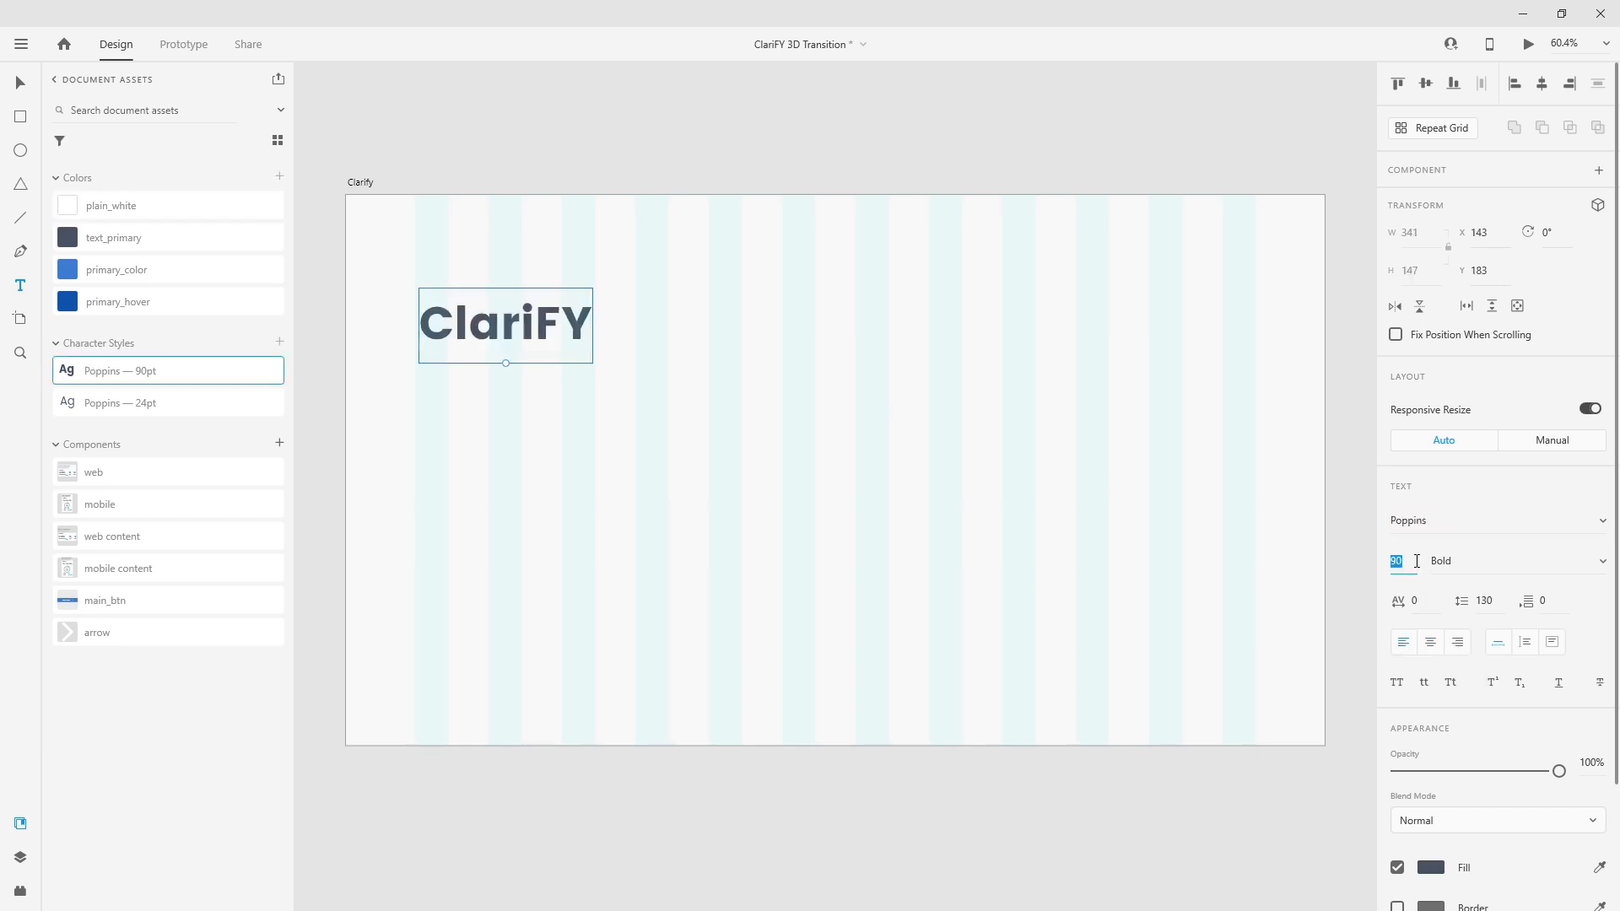
pyautogui.press('Return')
# Move the ClariFY text to the first grid column at X 136, Y 40 and color it text_primary.
pyautogui.click(133, 212)
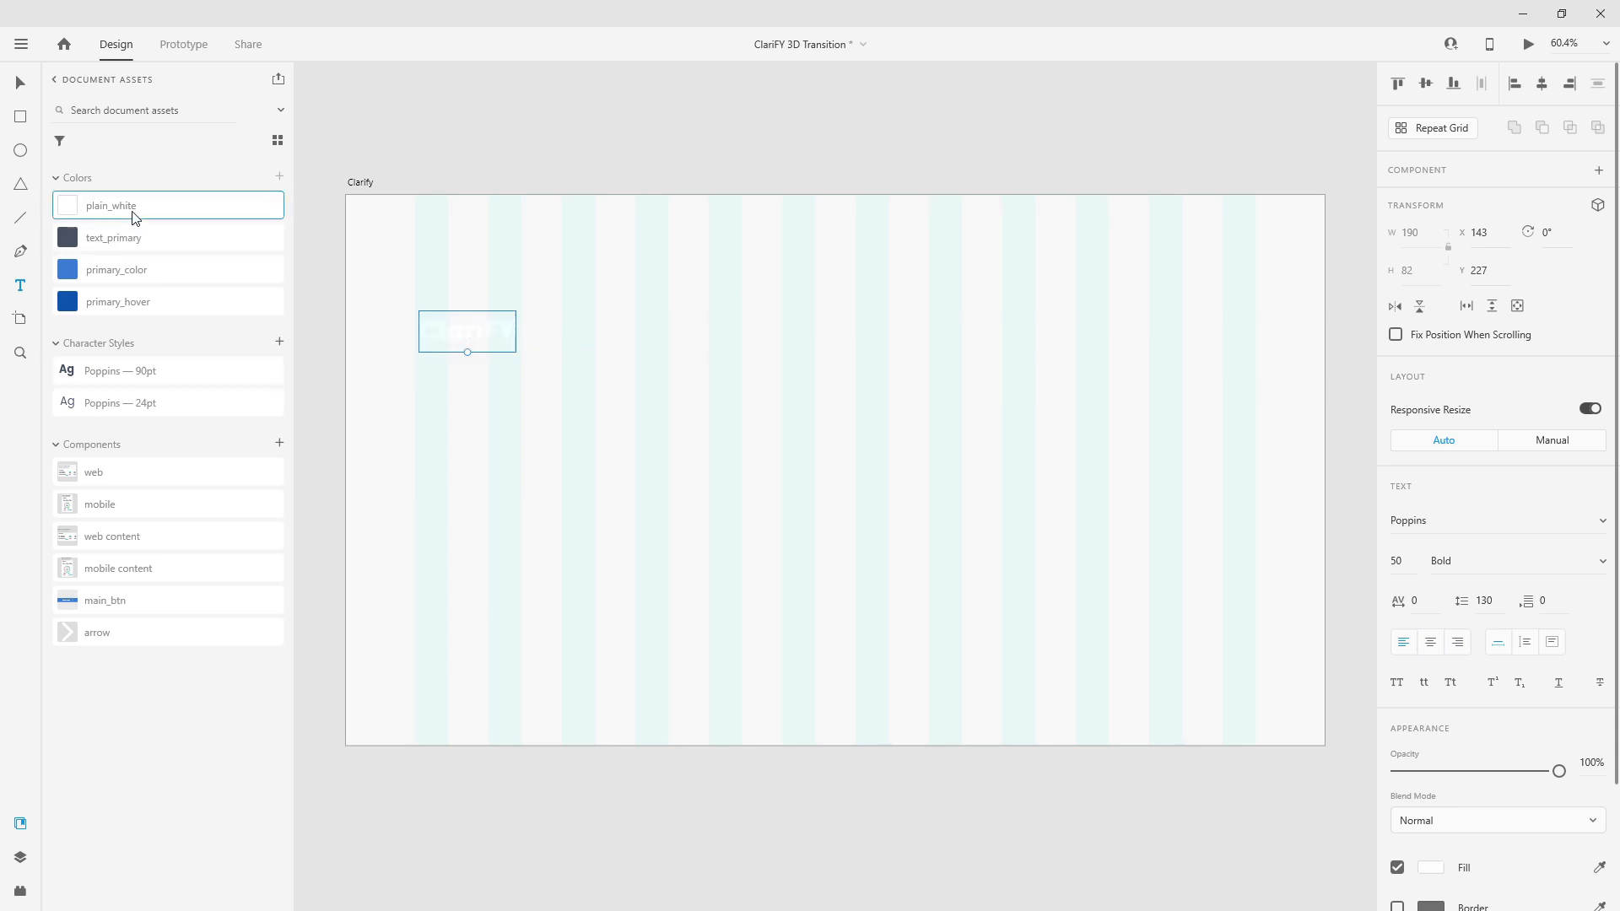
pyautogui.click(27, 81)
pyautogui.moveTo(509, 324); pyautogui.dragTo(497, 216)
pyautogui.click(143, 244)
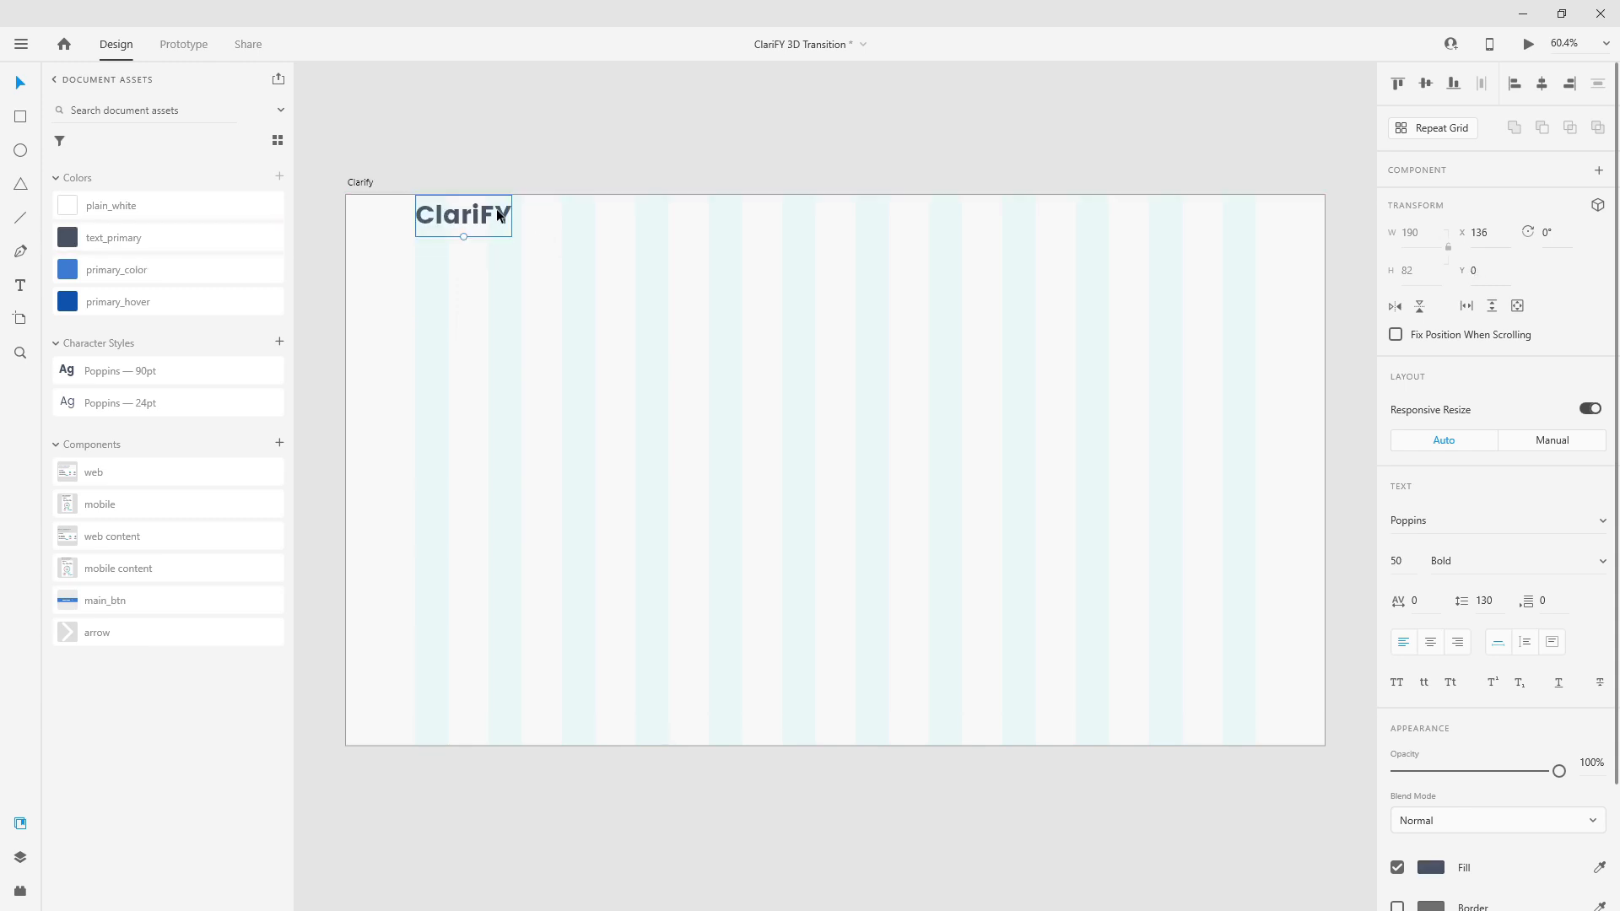
pyautogui.hotkey('shift', 'Down')
pyautogui.hotkey('shift', 'Down')
pyautogui.hotkey('shift', 'Down')
pyautogui.hotkey('shift', 'Down')
# Duplicate the ClariFY text to about X 488 and turn the copy into a centered "Products" label in the Poppins — 24pt style.
pyautogui.keyDown('alt'); pyautogui.moveTo(496, 216); pyautogui.dragTo(676, 219); pyautogui.keyUp('alt')
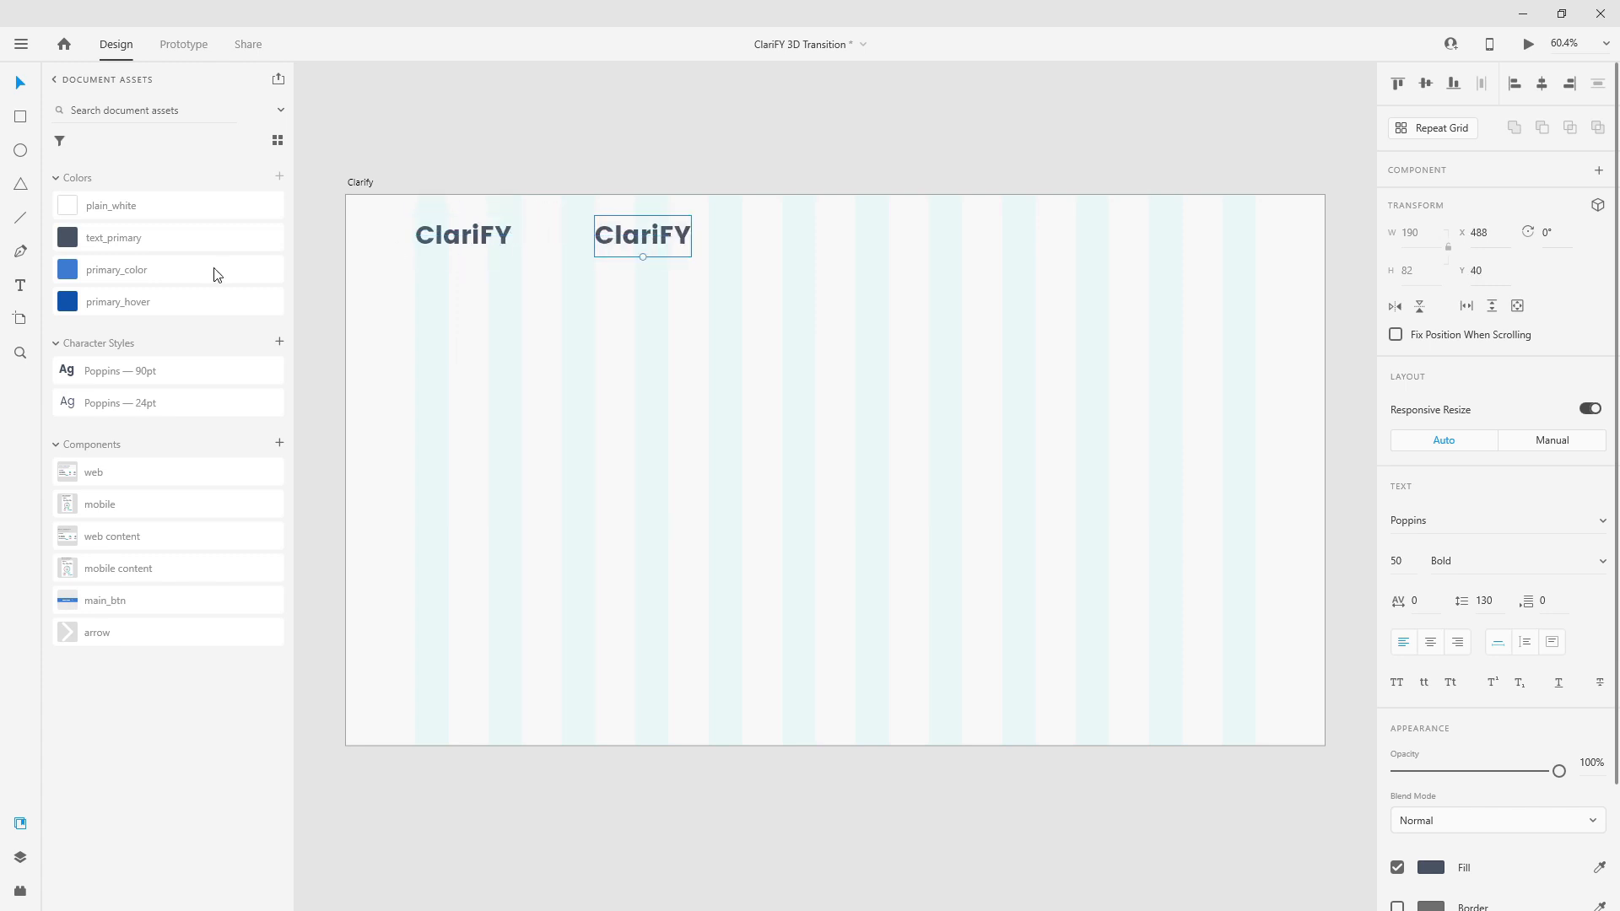
pyautogui.click(142, 403)
pyautogui.doubleClick(617, 237)
pyautogui.hotkey('ctrl', 'a')
pyautogui.write('Products')
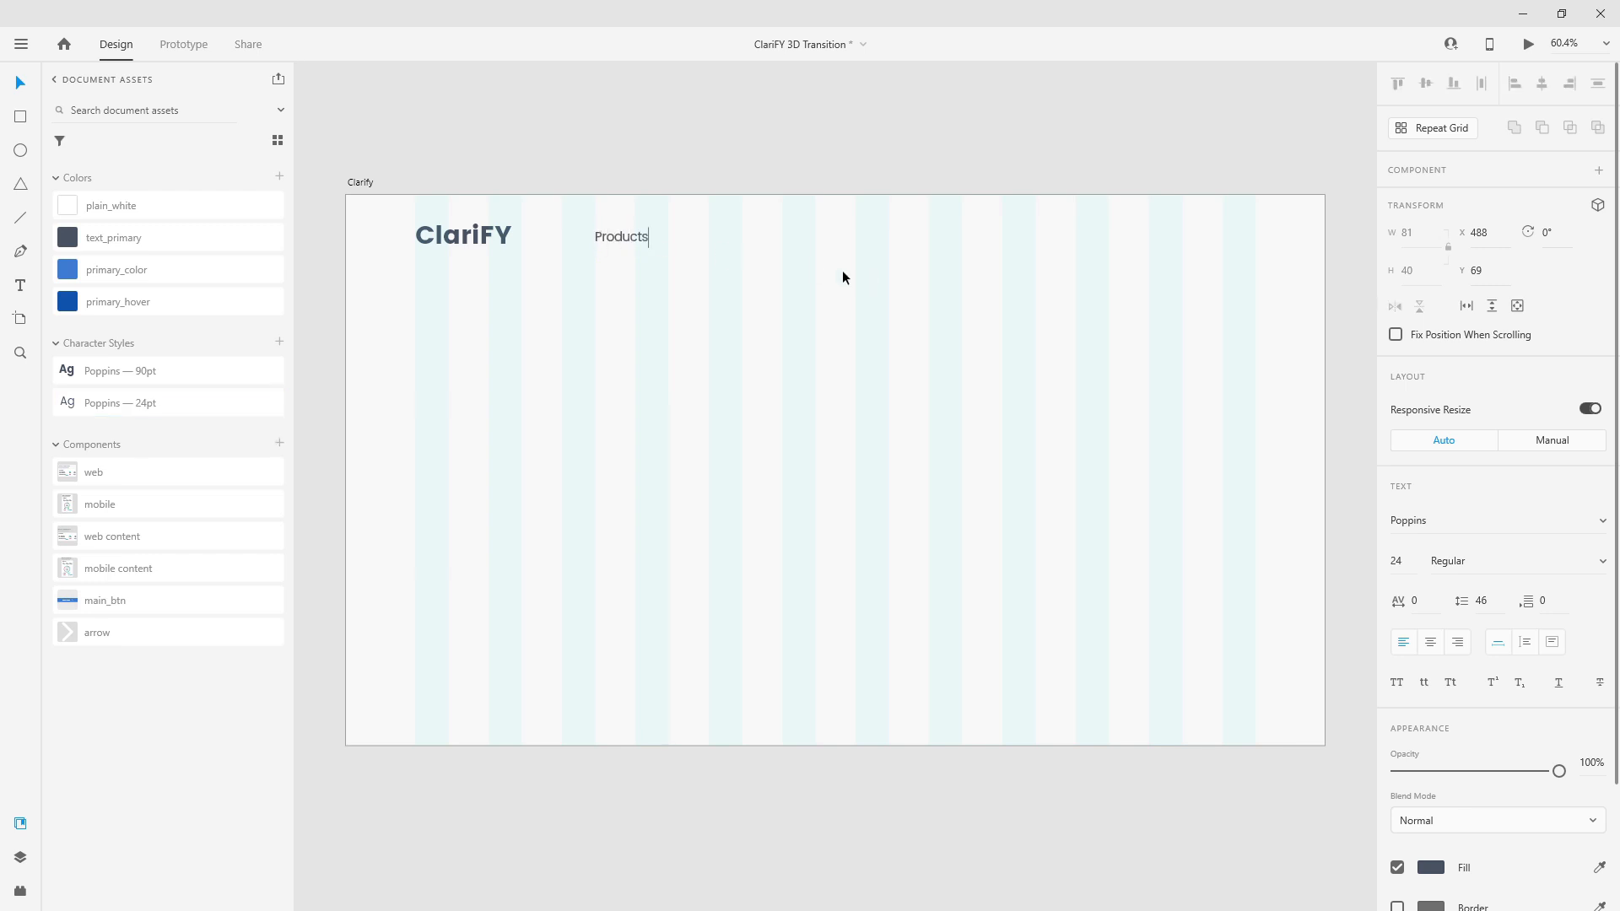
pyautogui.hotkey('ctrl', 'a')
pyautogui.click(1428, 639)
pyautogui.press('Escape')
# Duplicate the Products label to its right and change the copy's text to "Company".
pyautogui.moveTo(637, 245); pyautogui.dragTo(711, 245)
pyautogui.doubleClick(709, 244)
pyautogui.write('Cop')
pyautogui.press('BackSpace')
pyautogui.write('mpany')
pyautogui.press('Escape')
# Duplicate the Company label to its right and change the copy's text to "Pricing".
pyautogui.moveTo(711, 241); pyautogui.dragTo(858, 245)
pyautogui.doubleClick(860, 242)
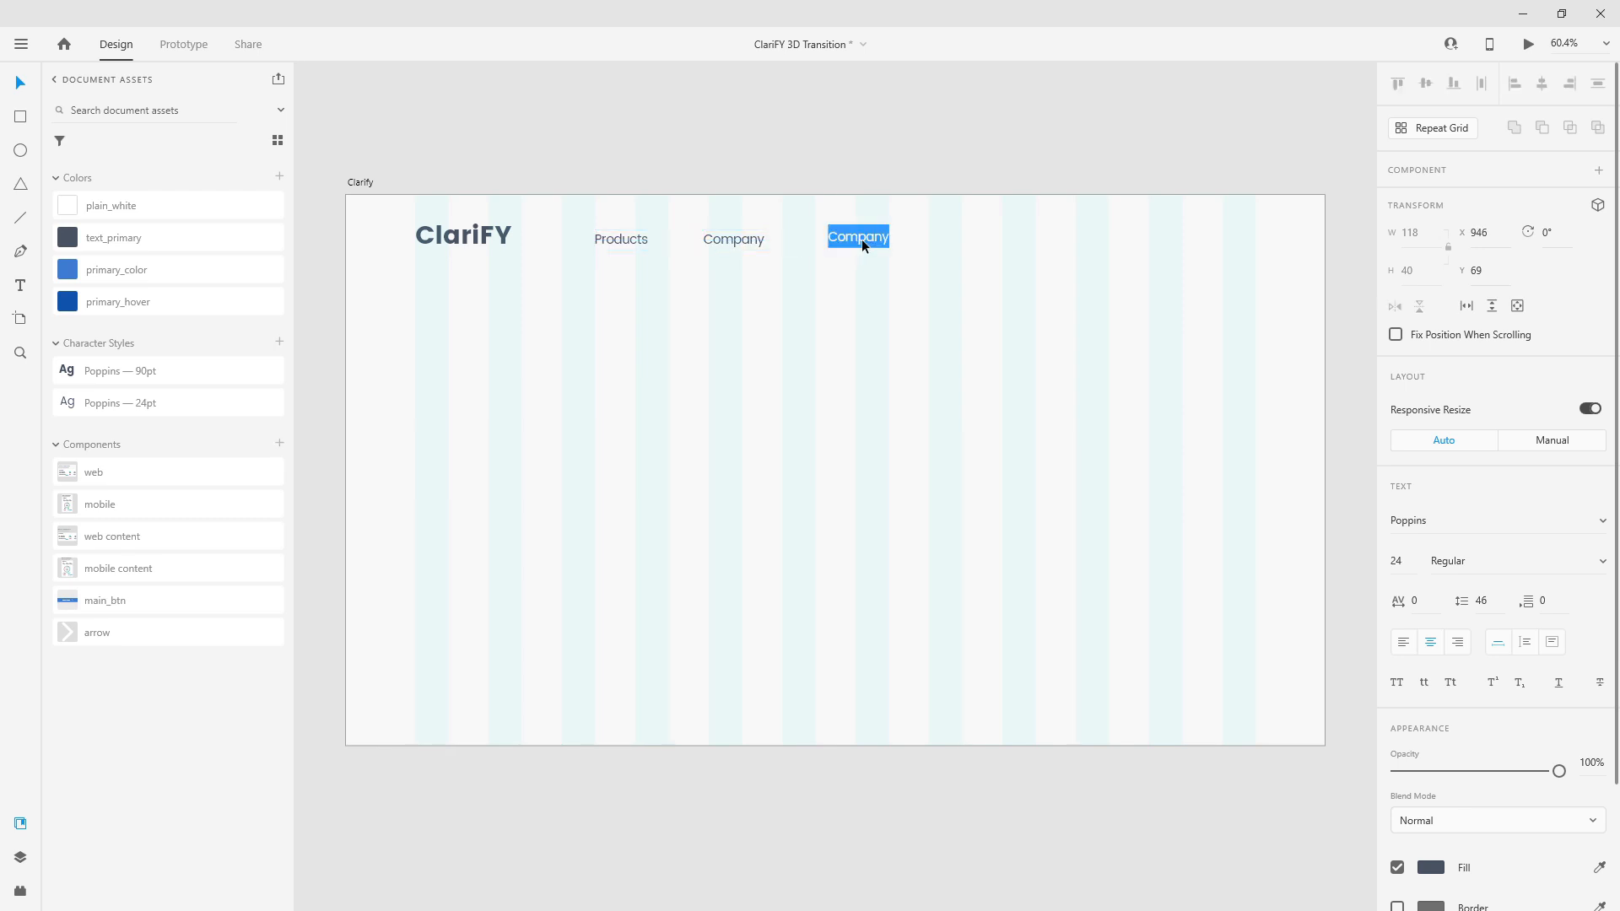
pyautogui.write('Pricing')
pyautogui.press('Escape')
# Duplicate the Pricing label to its right, change the copy's text to "Data" and adjust its spacing.
pyautogui.moveTo(861, 241); pyautogui.dragTo(952, 242)
pyautogui.doubleClick(952, 241)
pyautogui.write('Data')
pyautogui.press('Escape')
pyautogui.moveTo(947, 242); pyautogui.dragTo(939, 241)
# Group the Products, Company, Pricing and Data labels and name the group "nav_items".
pyautogui.keyDown('shift'); pyautogui.click(840, 240); pyautogui.keyUp('shift')
pyautogui.keyDown('shift'); pyautogui.click(748, 241); pyautogui.keyUp('shift')
pyautogui.keyDown('shift'); pyautogui.click(627, 240); pyautogui.keyUp('shift')
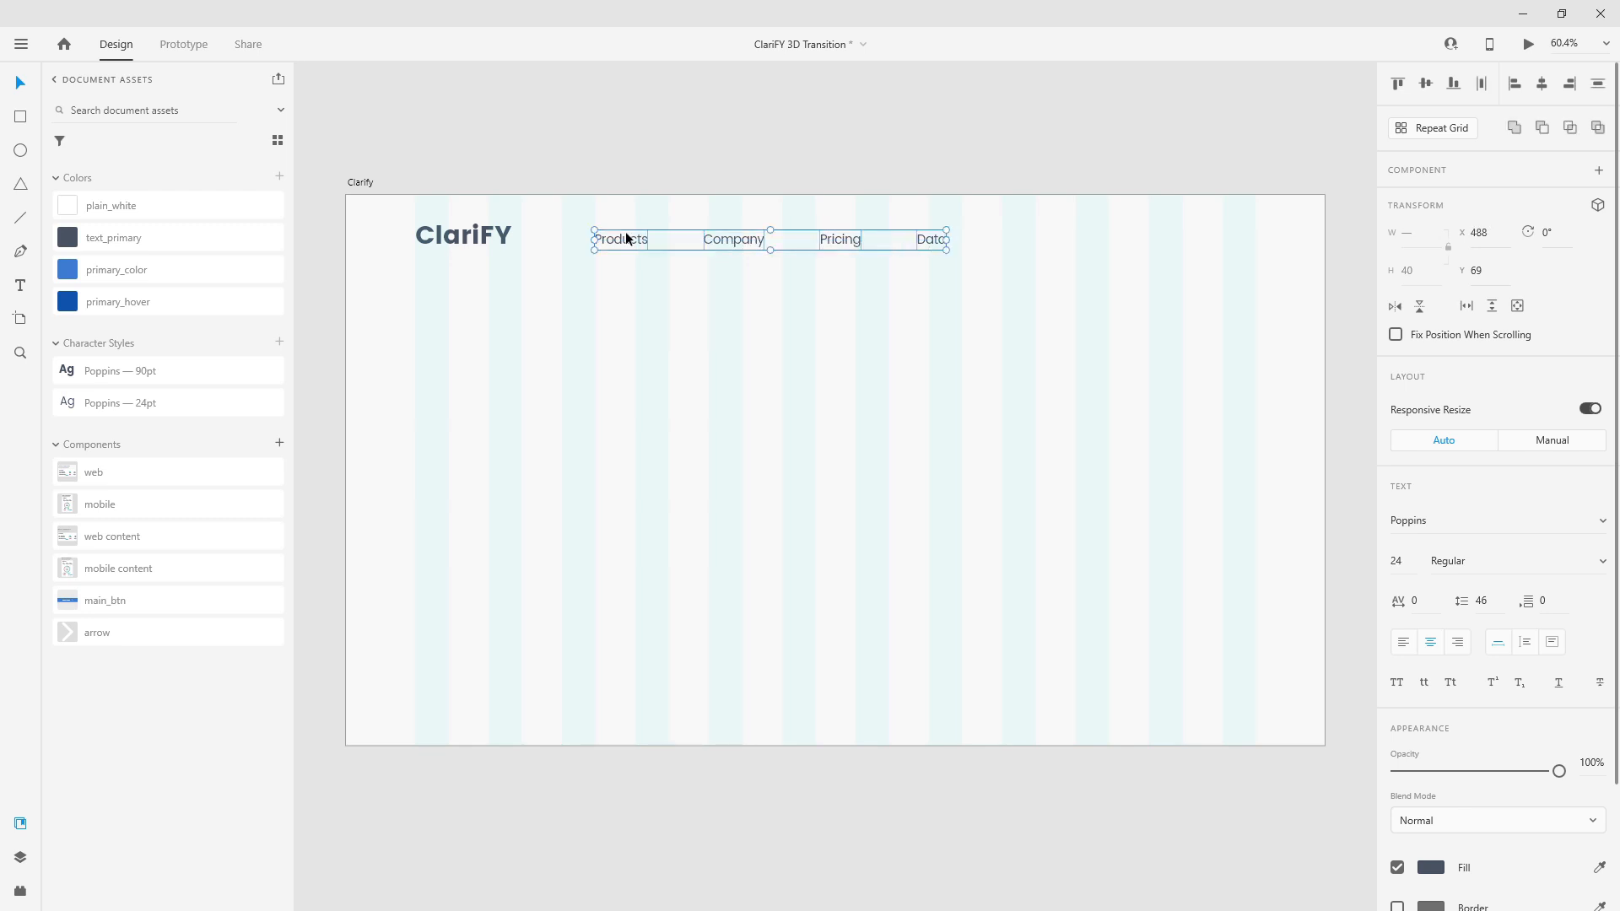
pyautogui.hotkey('ctrl', 'g')
pyautogui.click(20, 857)
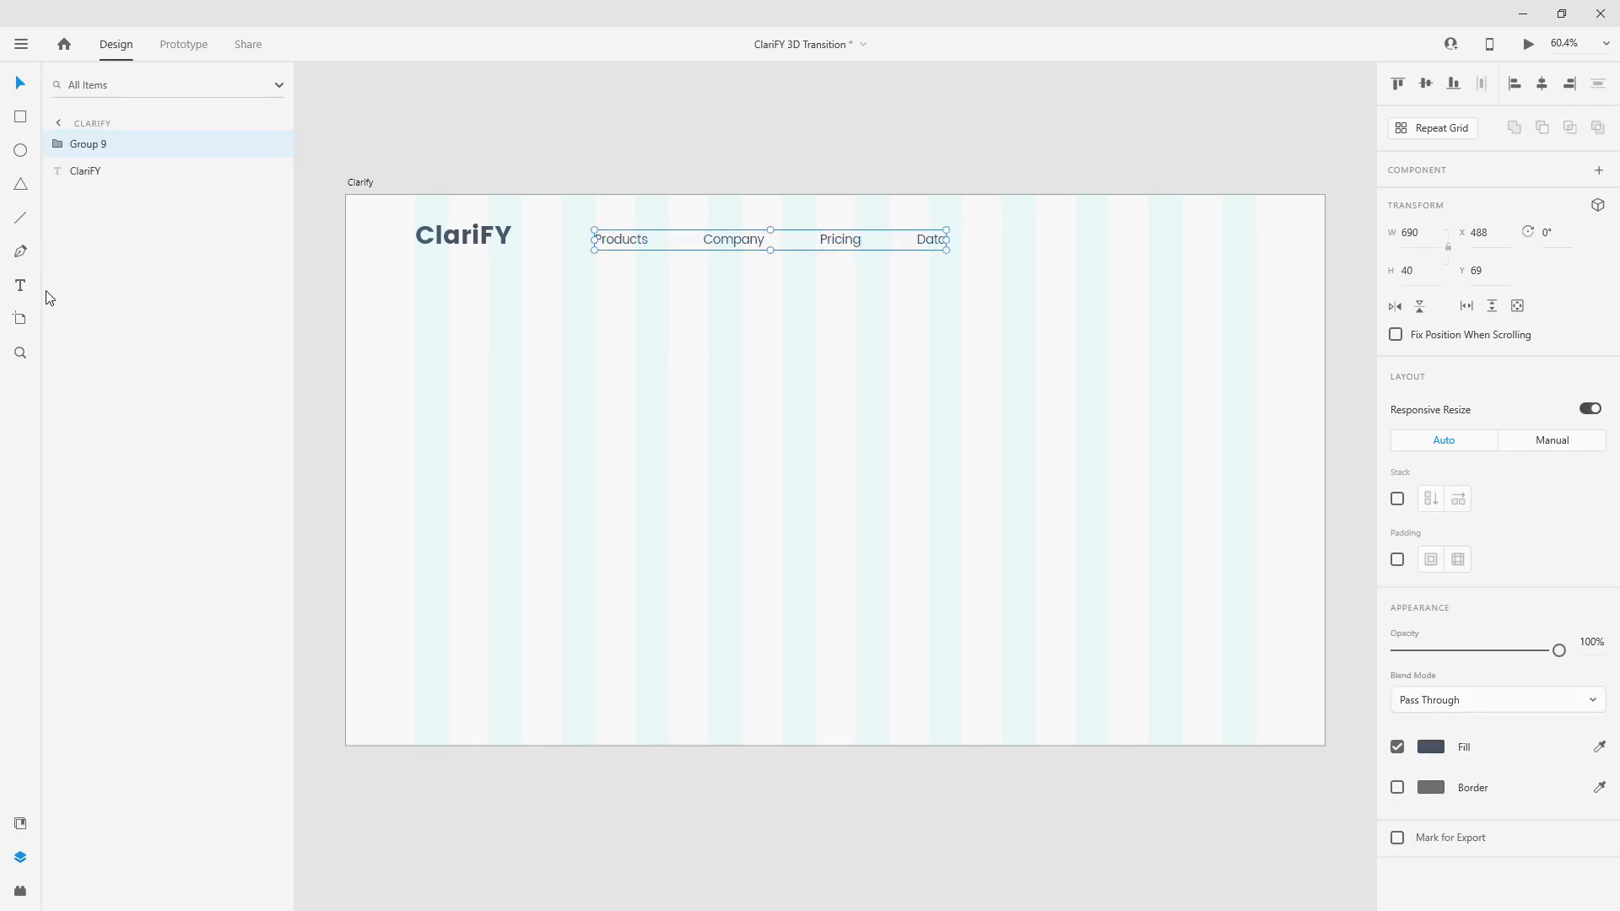
pyautogui.doubleClick(92, 144)
pyautogui.write('nav')
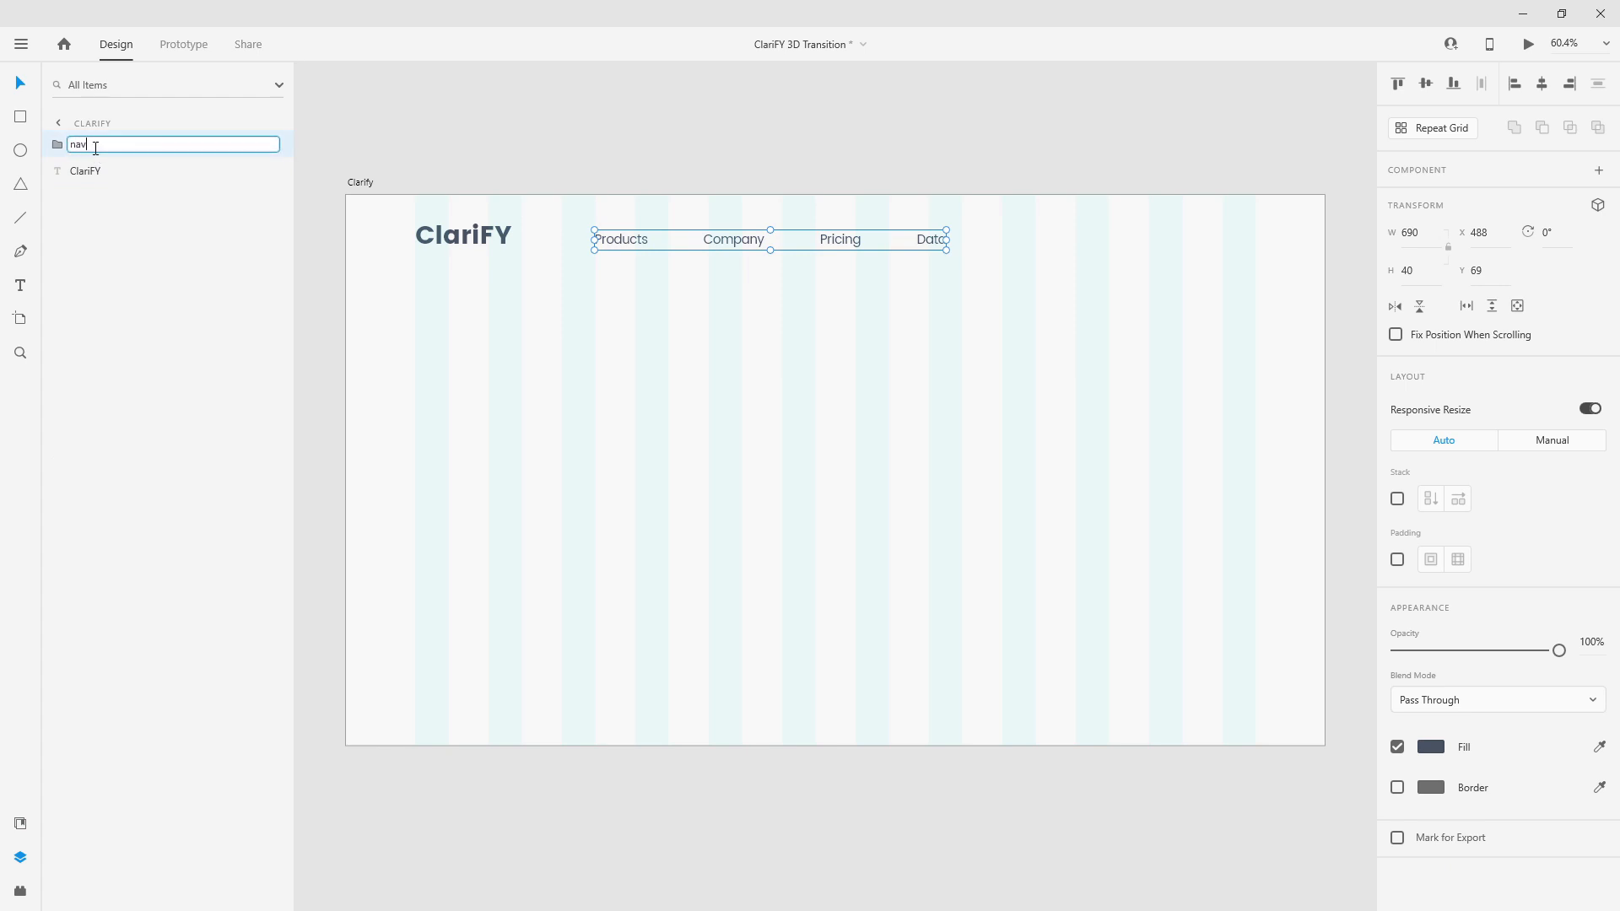
pyautogui.write('_items')
pyautogui.press('Return')
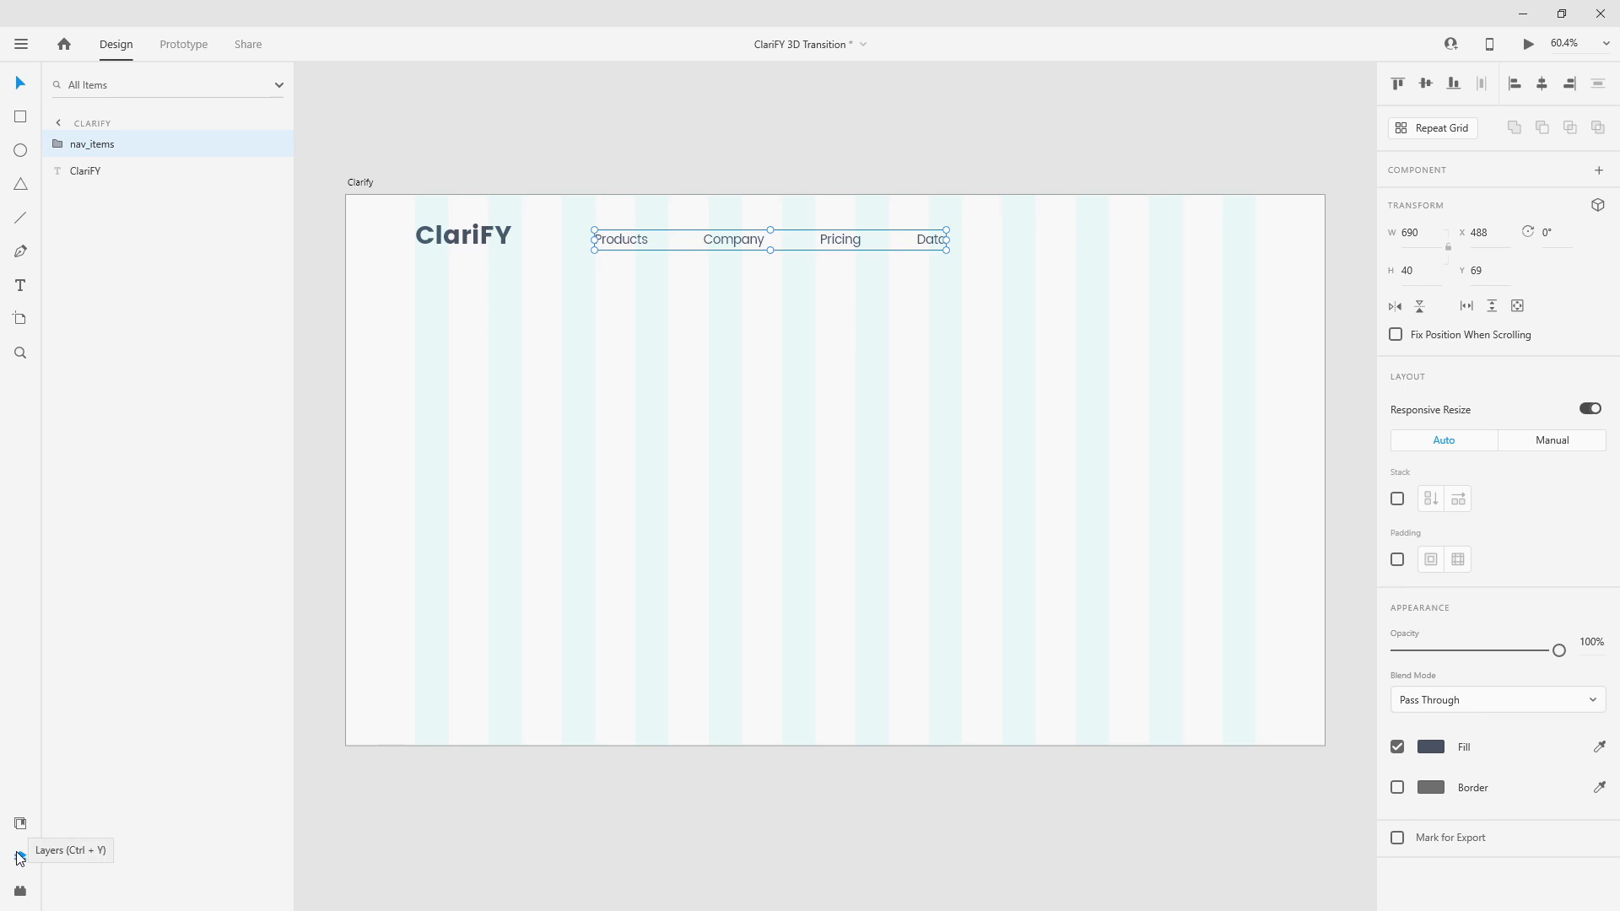
# Move the nav_items group horizontally to about X 598, keeping it level with the logo.
pyautogui.click(17, 857)
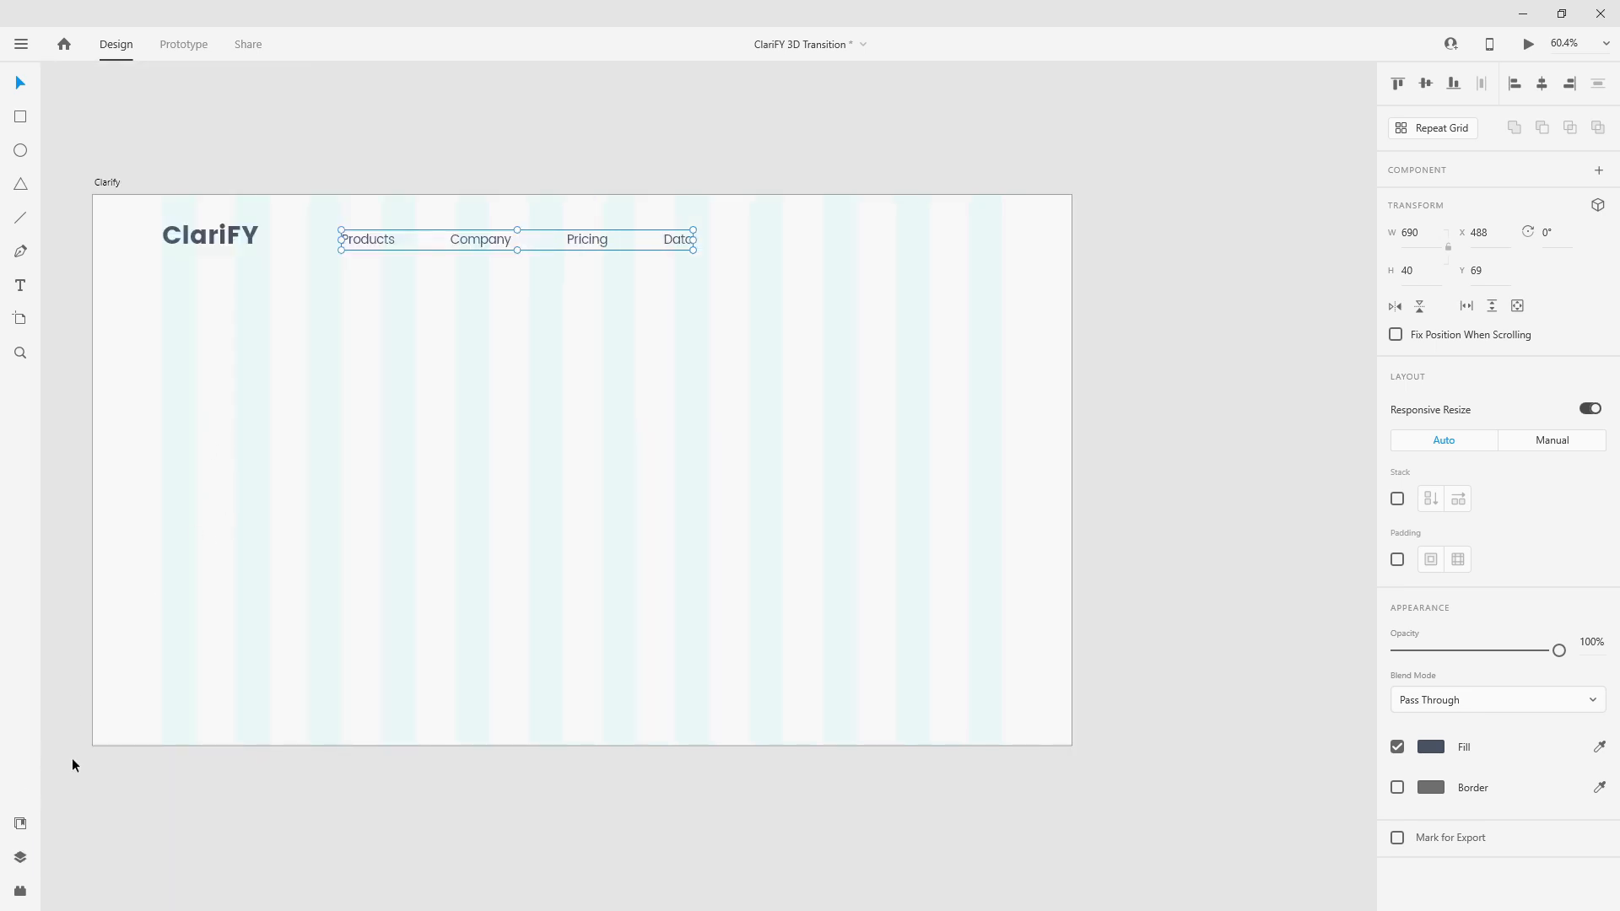
pyautogui.click(20, 857)
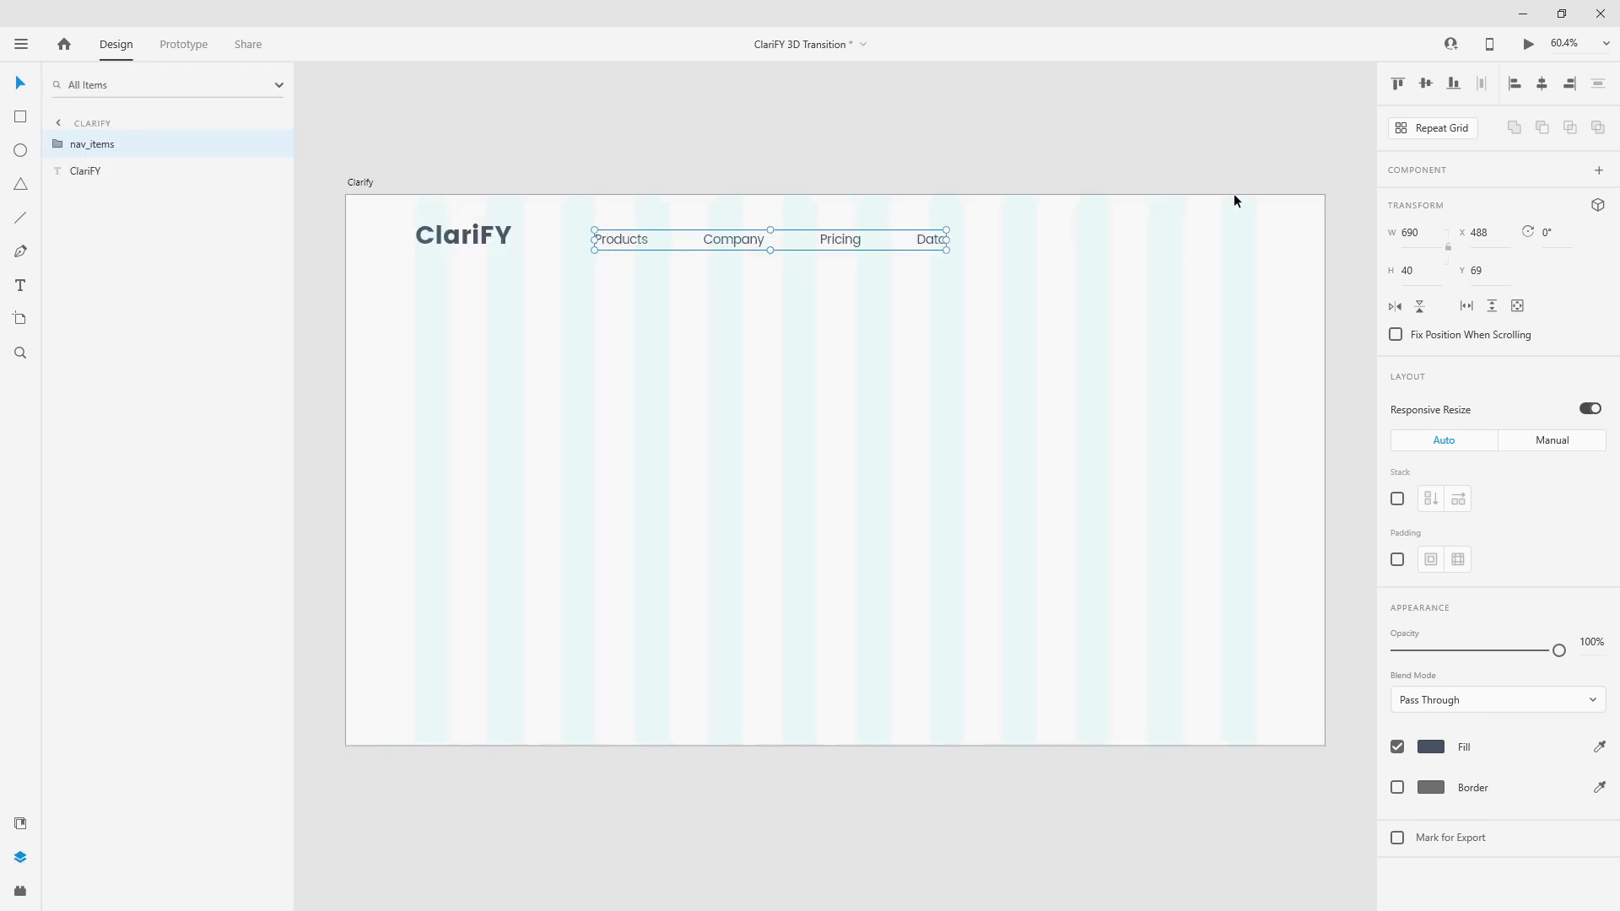
pyautogui.moveTo(838, 242); pyautogui.dragTo(887, 239)
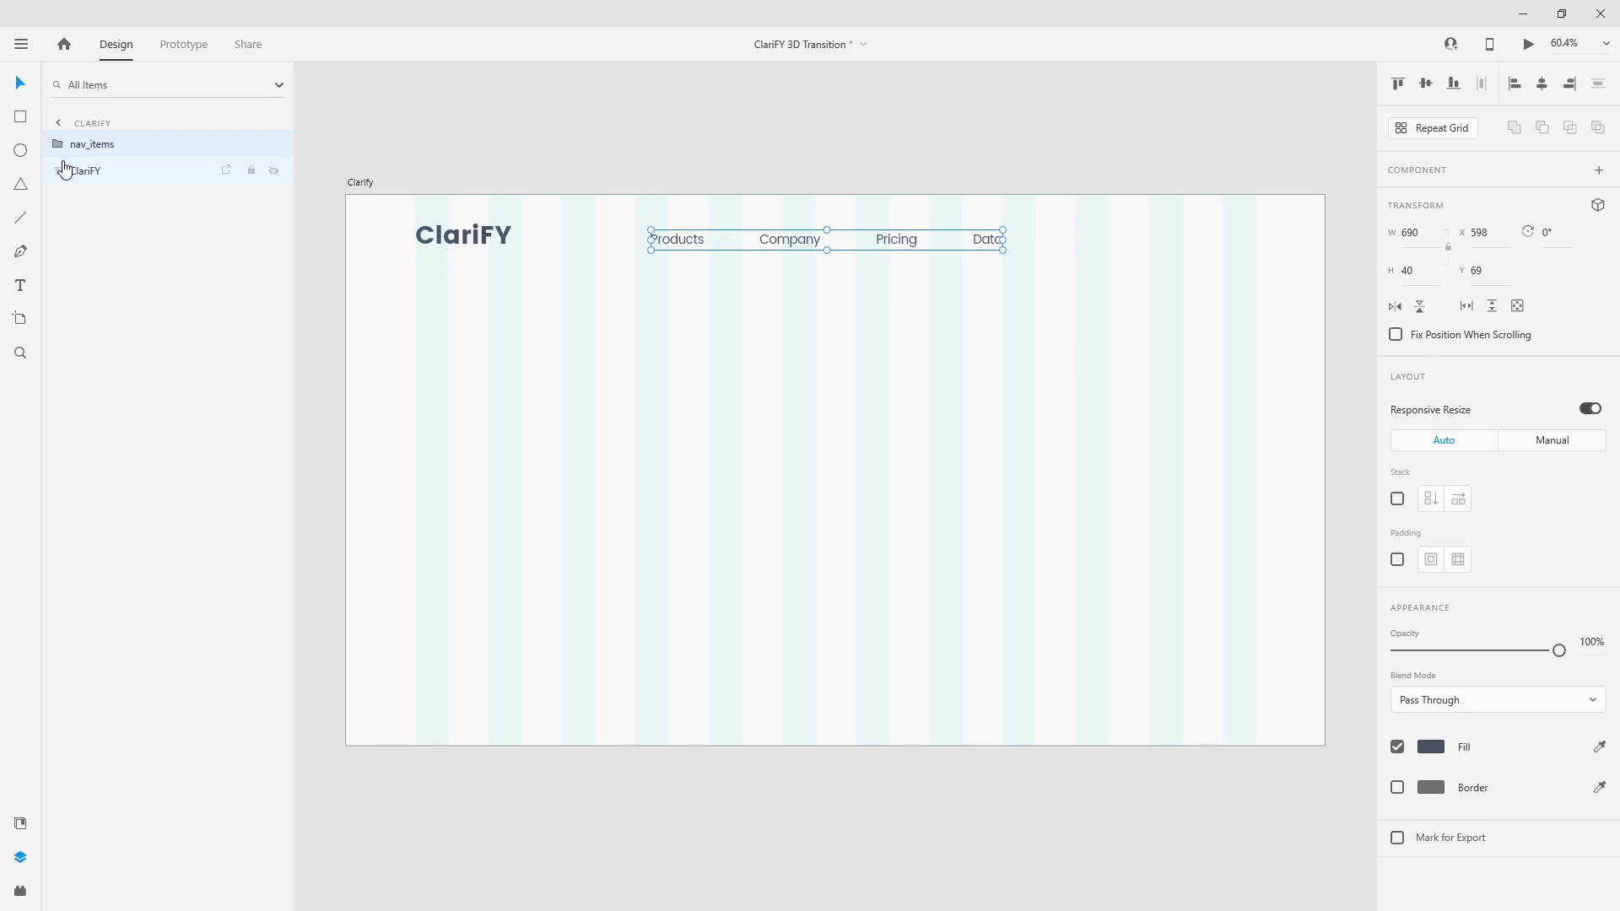
# Duplicate the ClariFY logo text down to about Y 484 and apply the Poppins — 90pt character style to the copy.
pyautogui.click(478, 226)
pyautogui.hotkey('ctrl', 'd')
pyautogui.moveTo(510, 245); pyautogui.dragTo(533, 469)
pyautogui.click(17, 828)
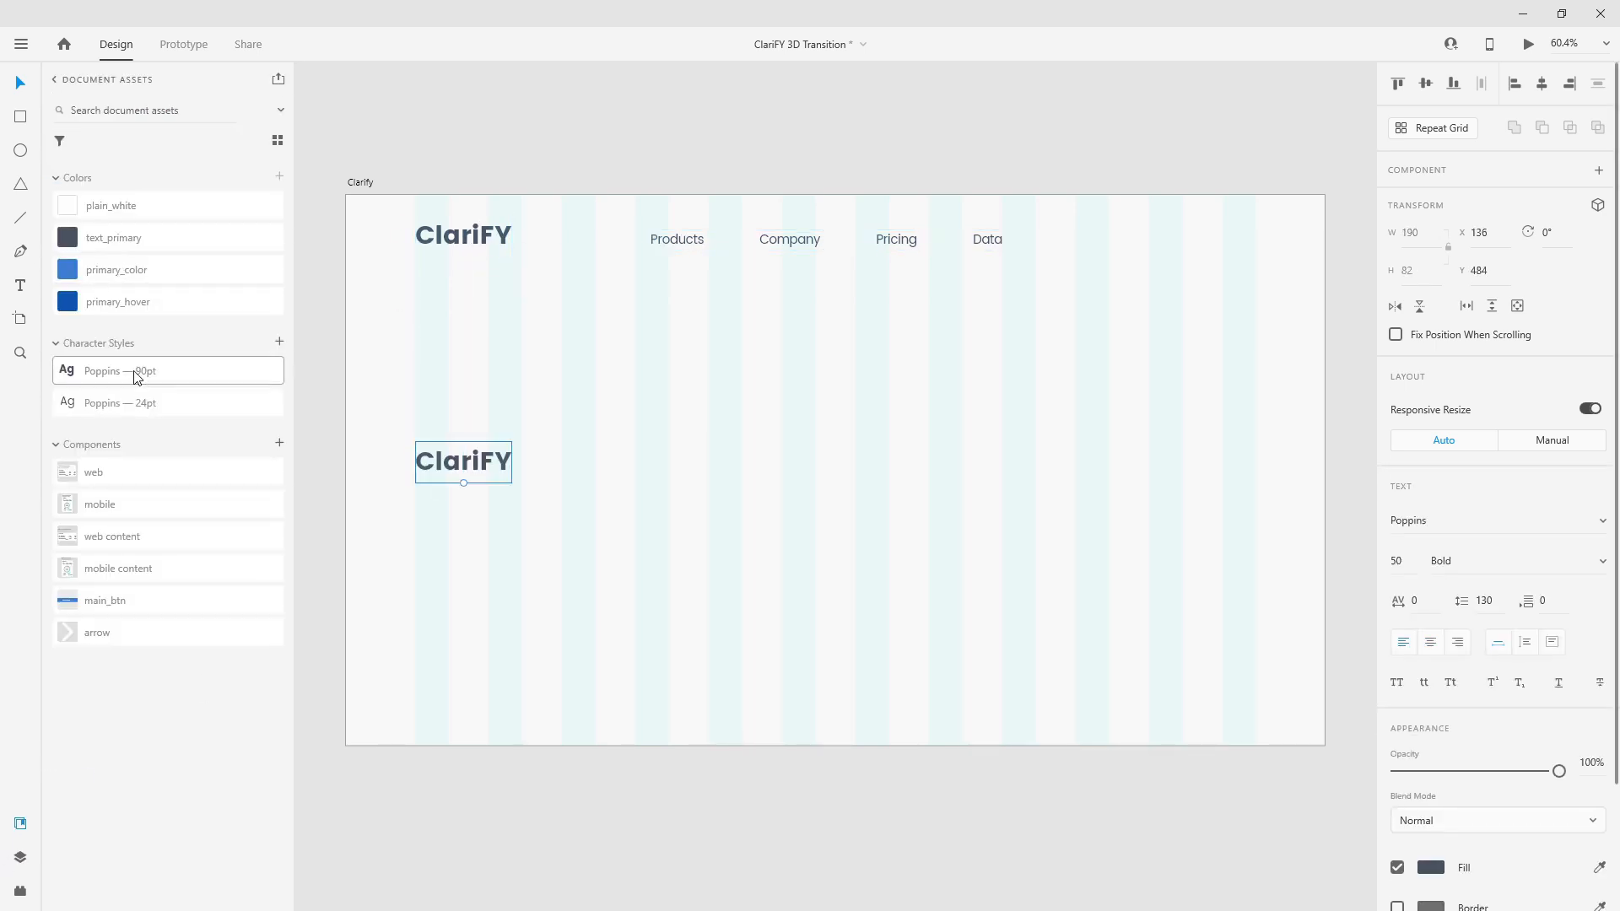
pyautogui.click(122, 370)
pyautogui.click(20, 858)
# Replace the large copy's text with "Data Driven Solutions For Your Business" on three lines and move it up to about Y 271.
pyautogui.doubleClick(471, 447)
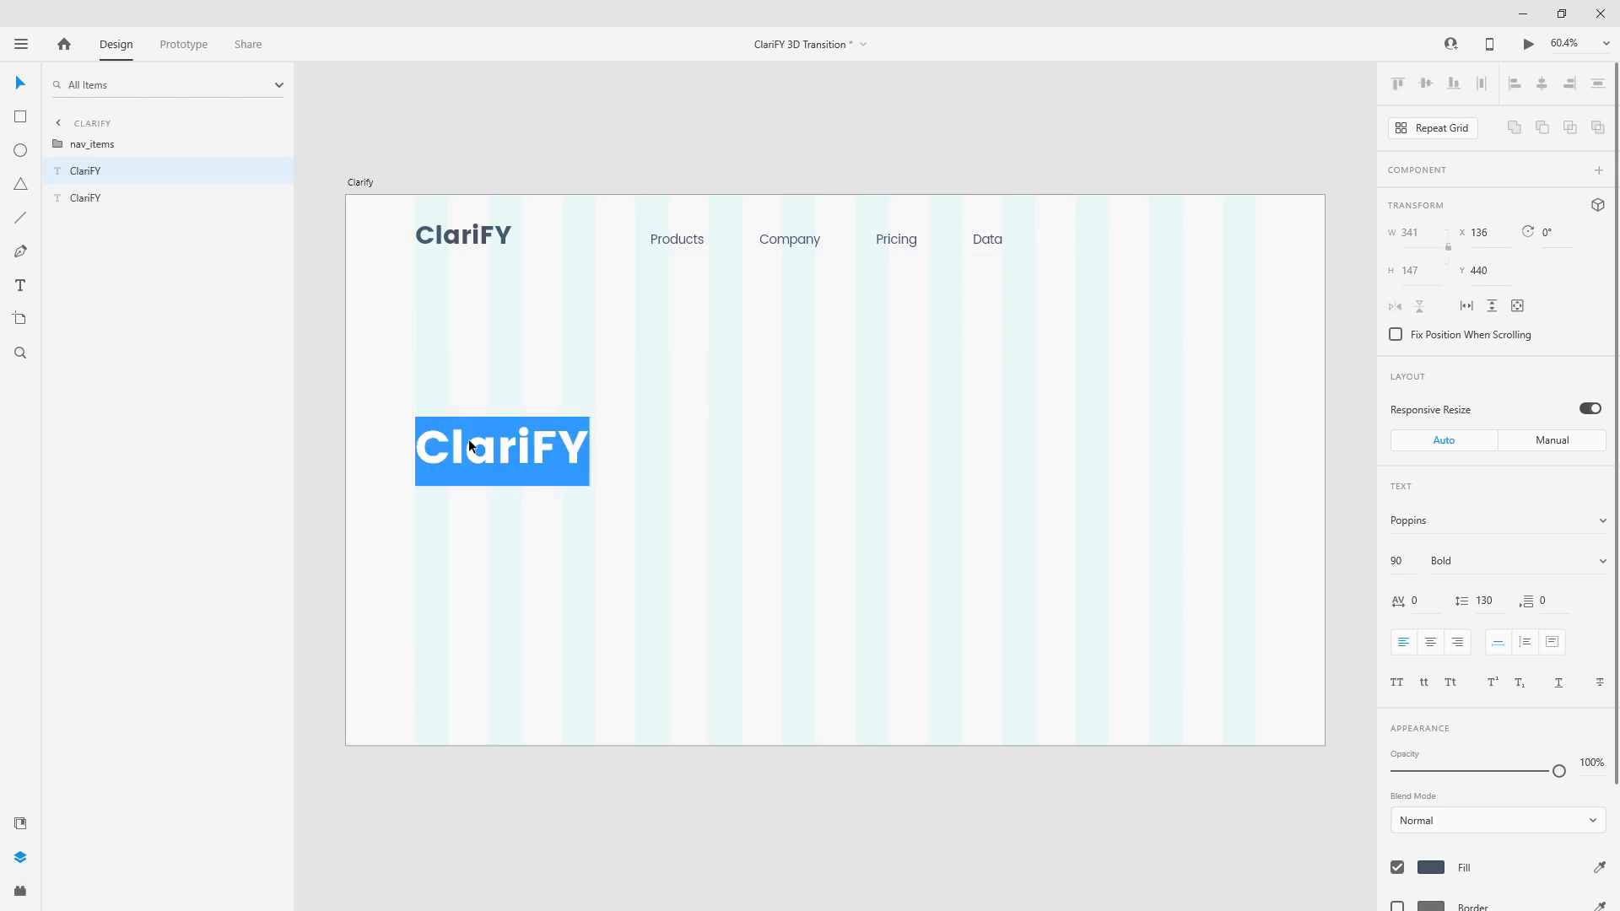
pyautogui.hotkey('alt', 'Tab')
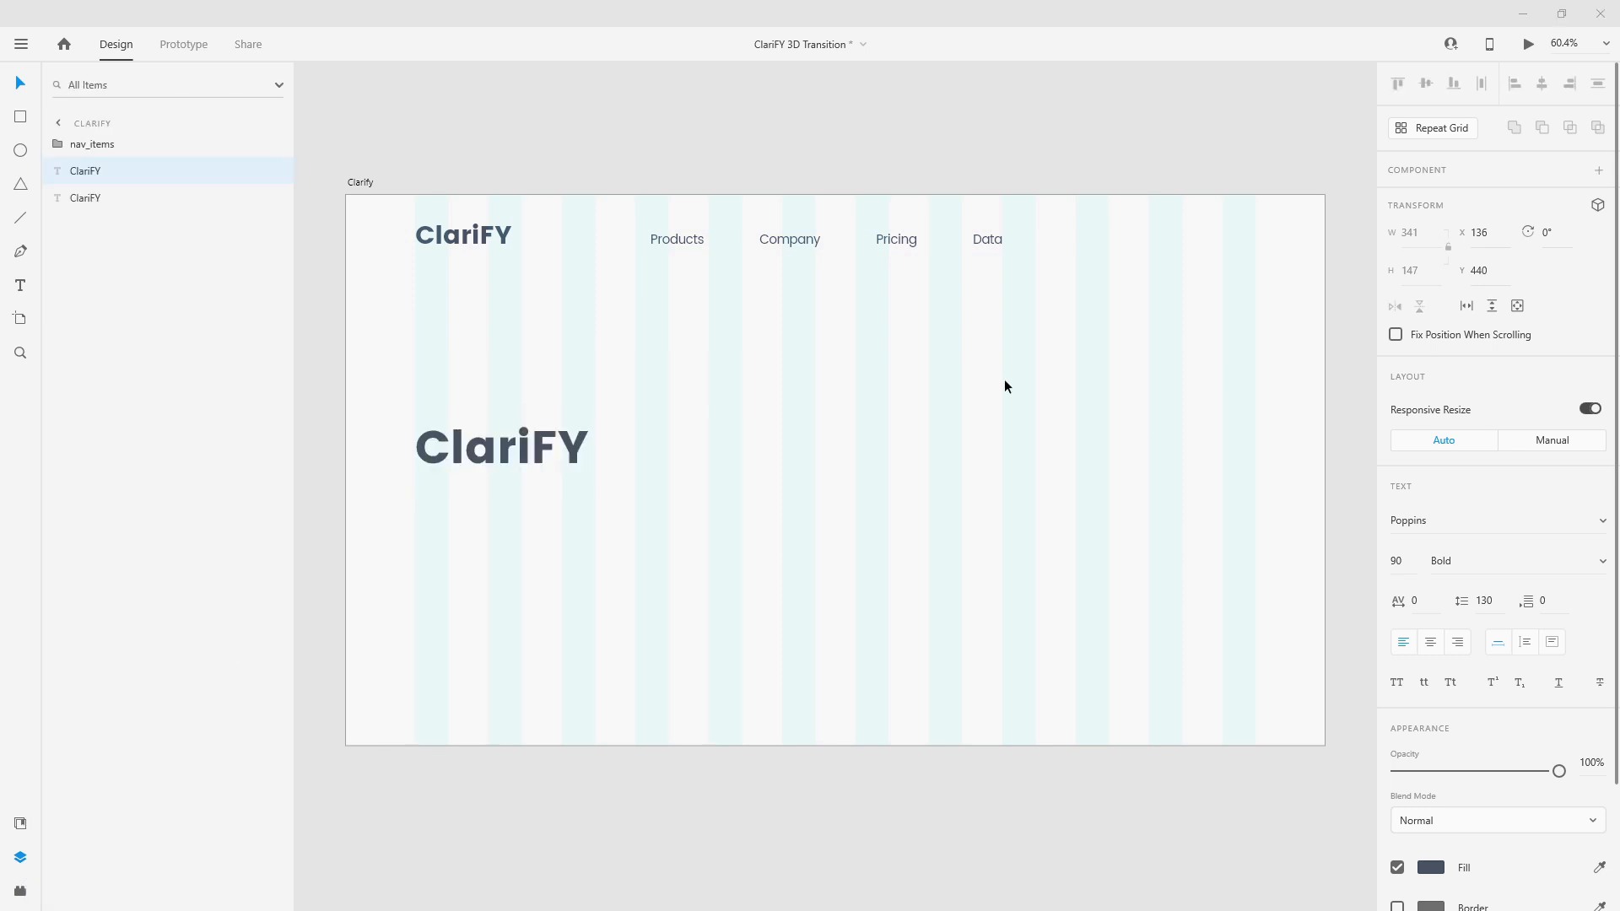
pyautogui.doubleClick(575, 447)
pyautogui.write('Data Driven Solutions For Your Business')
pyautogui.press('Escape')
pyautogui.moveTo(636, 473); pyautogui.dragTo(625, 394)
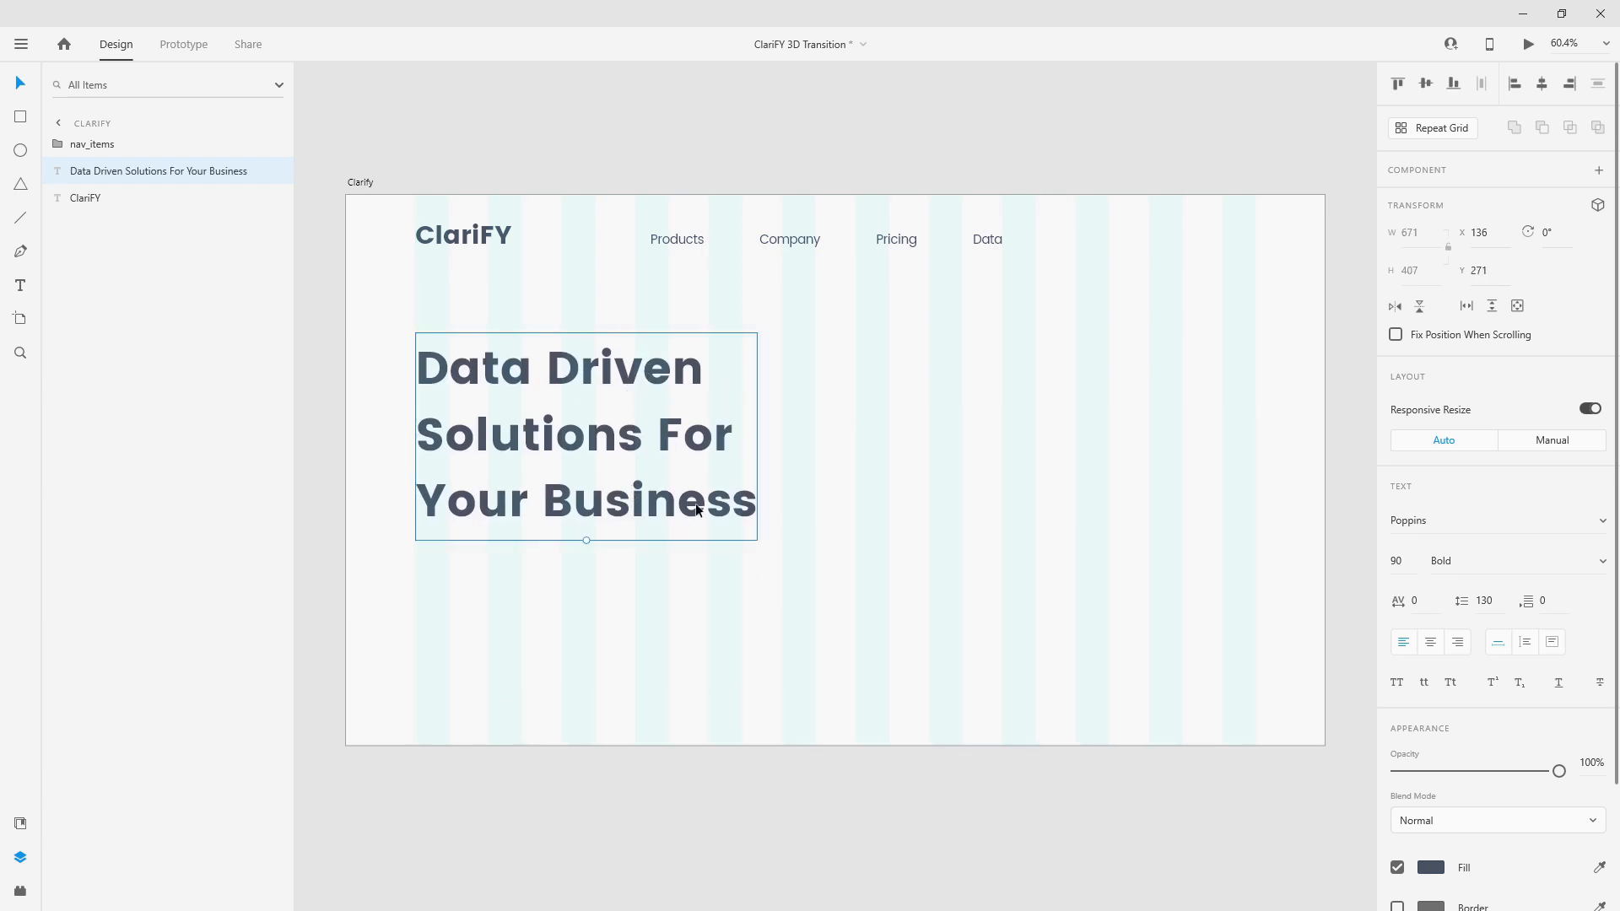
# Duplicate the Data label out of the nav_items group and place the copy below the heading at about X 136, Y 763.
pyautogui.click(71, 145)
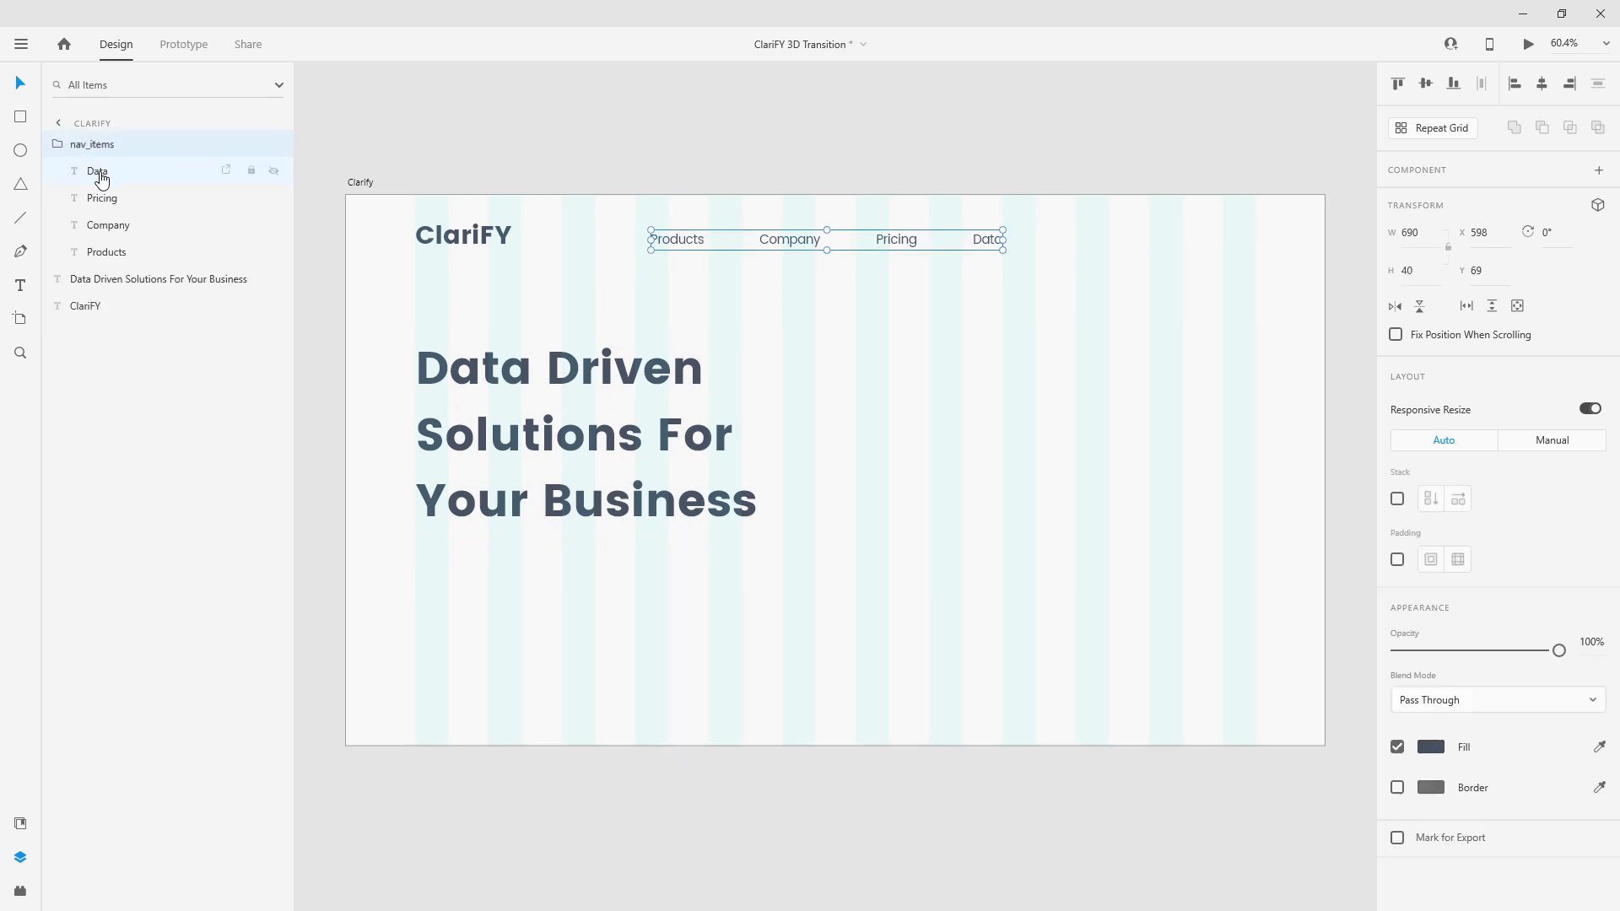
pyautogui.click(99, 172)
pyautogui.hotkey('ctrl', 'd')
pyautogui.moveTo(111, 172); pyautogui.dragTo(123, 138)
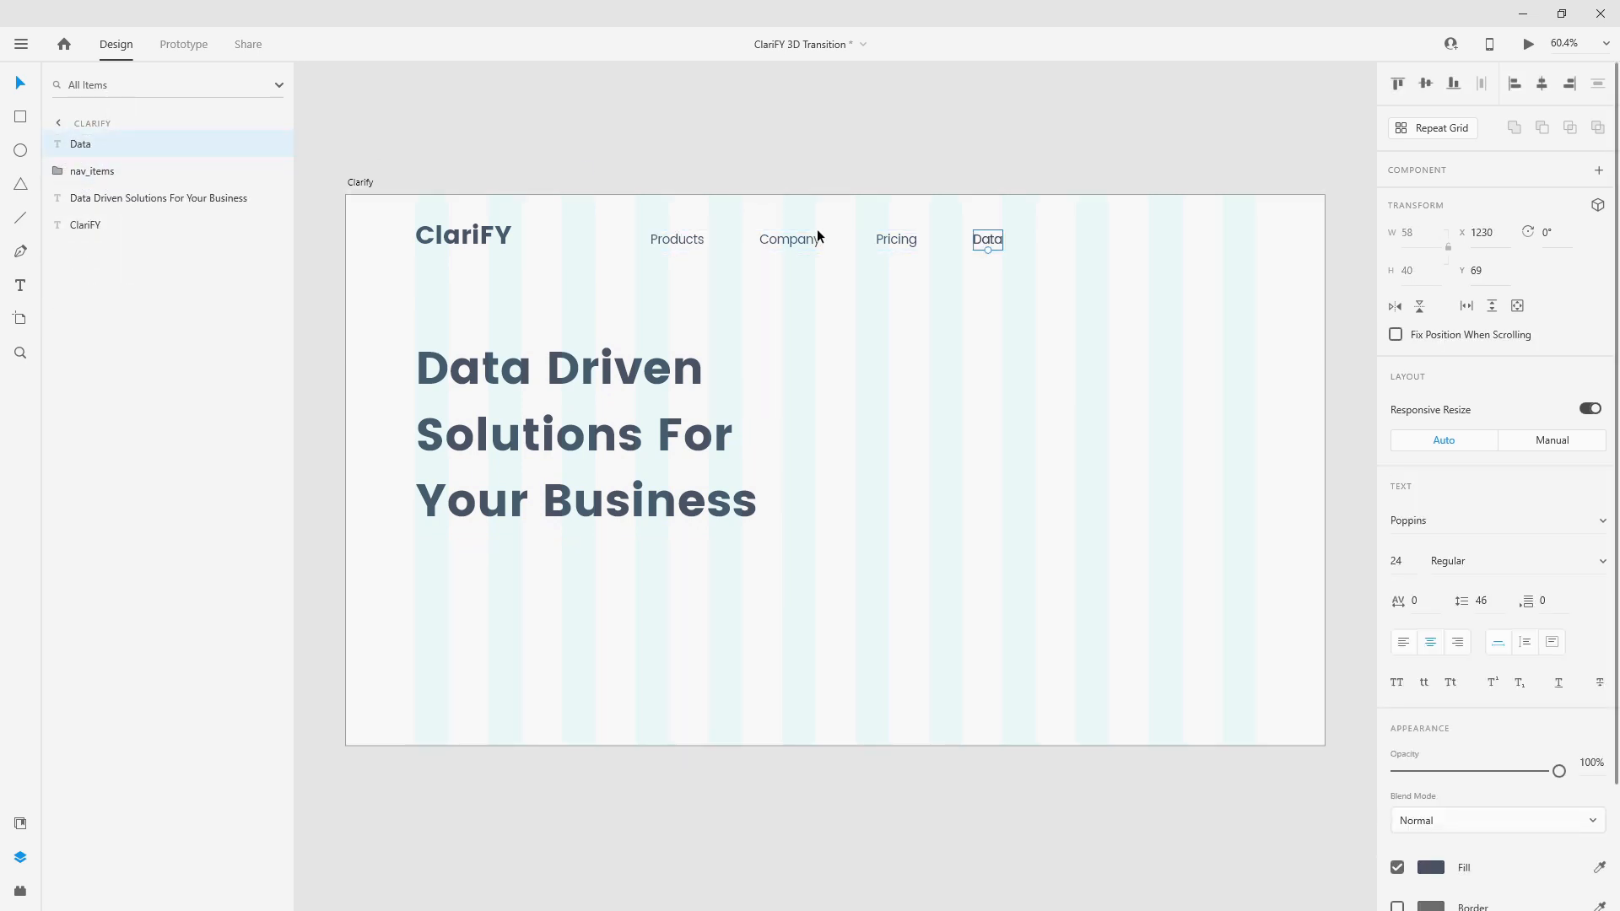
pyautogui.moveTo(978, 241); pyautogui.dragTo(409, 560)
# Reorder the layers with the ClariFY logo first and the Data copy below the heading.
pyautogui.moveTo(122, 143); pyautogui.dragTo(119, 227)
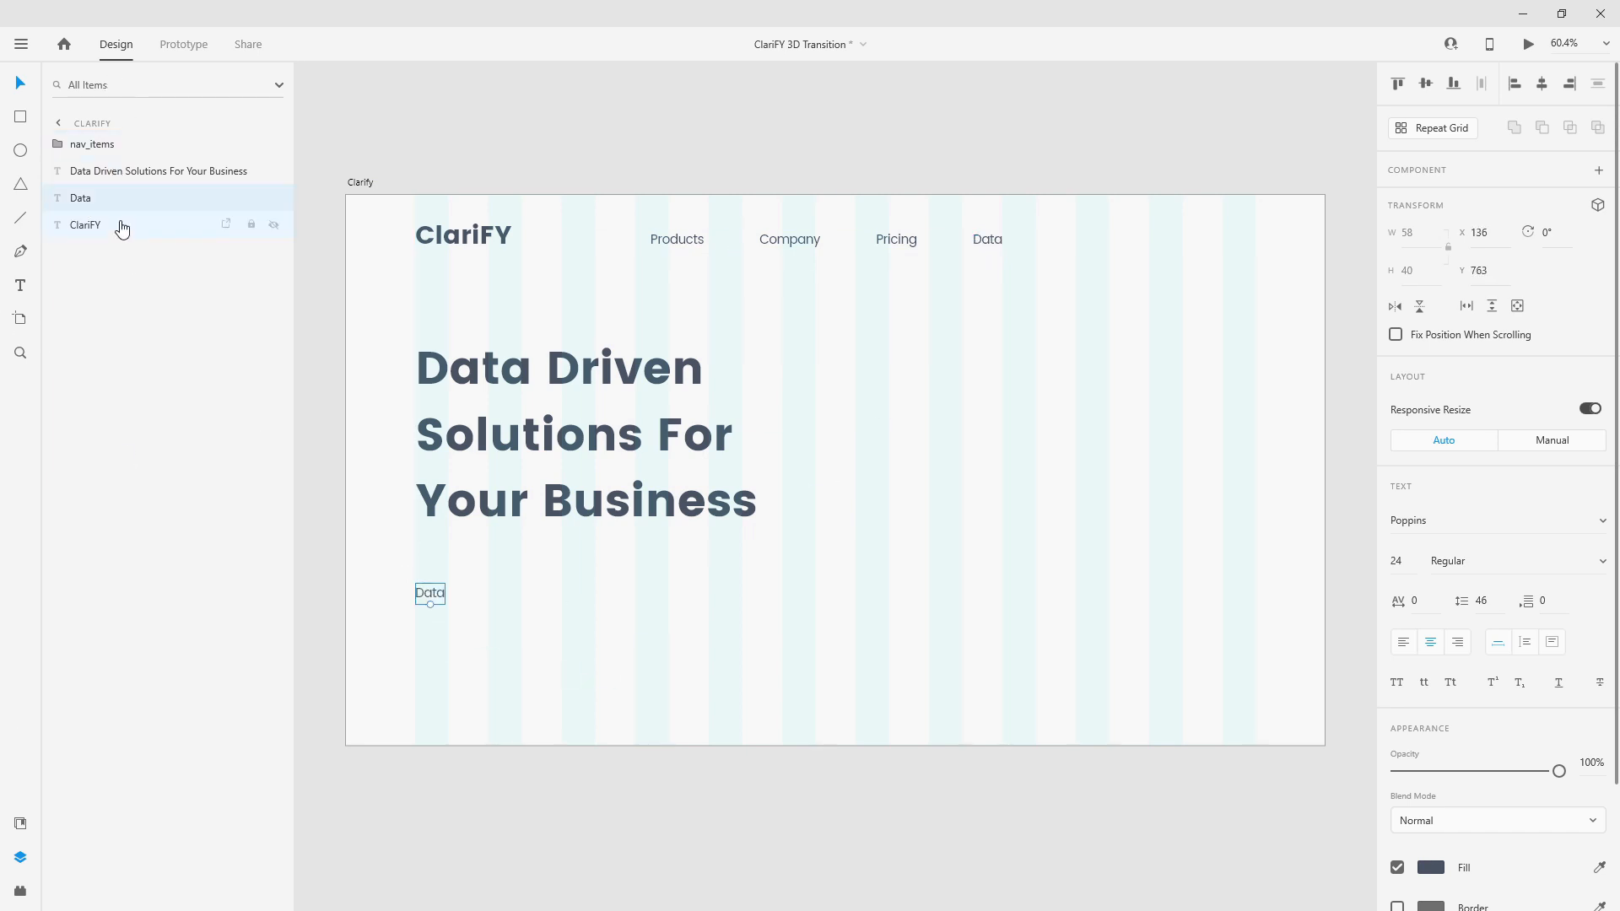
pyautogui.moveTo(135, 158); pyautogui.dragTo(133, 141)
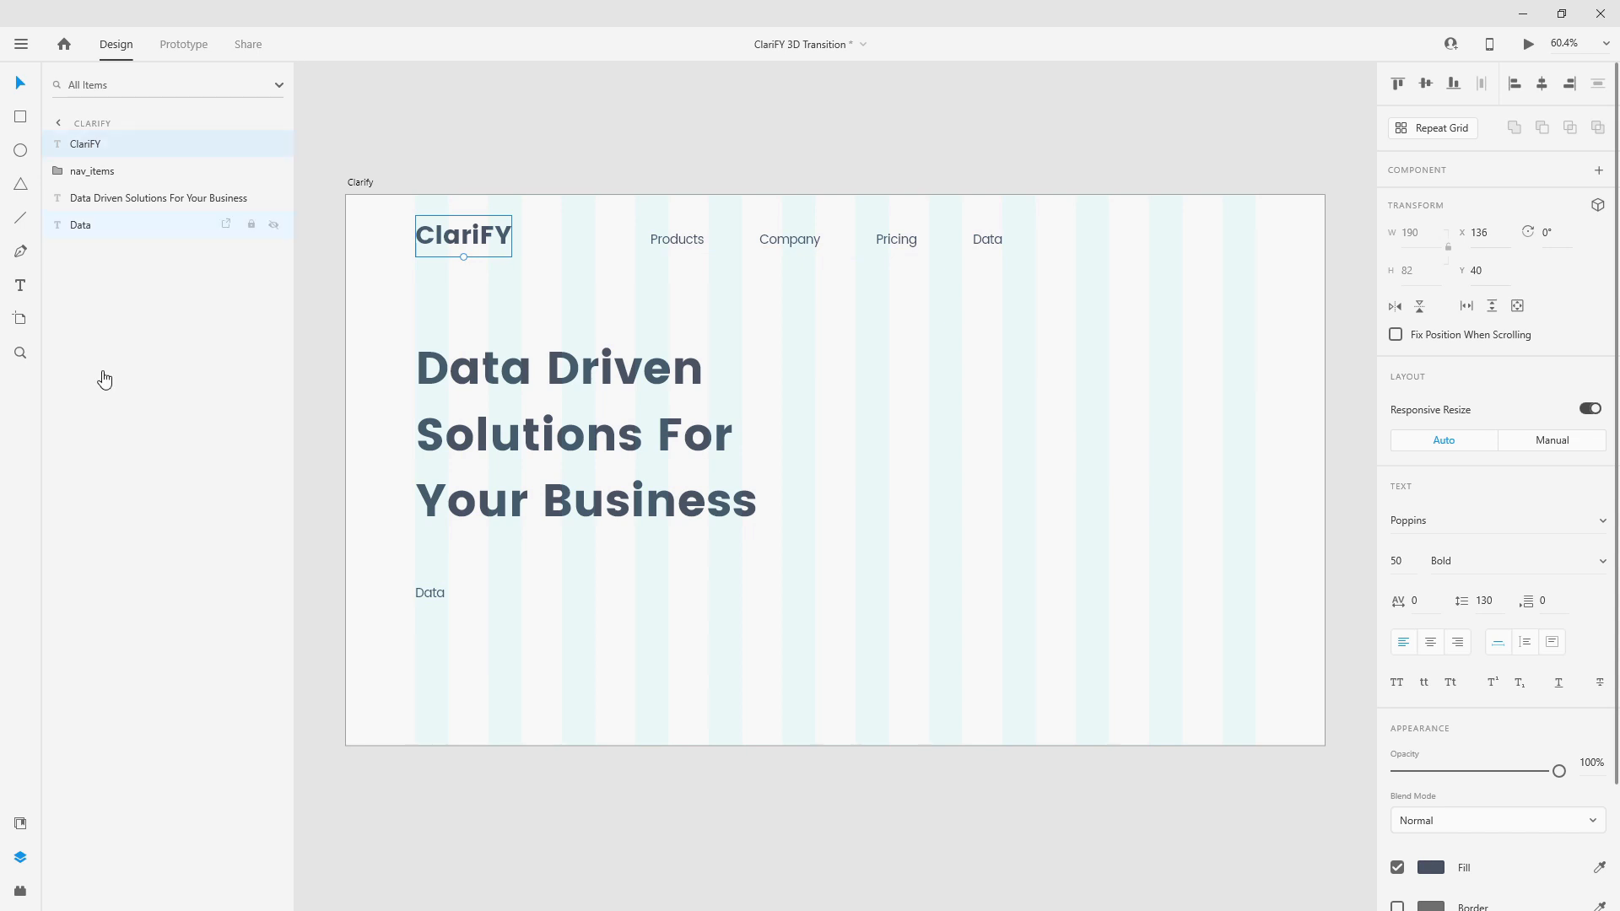
# Apply the Poppins — 24pt character style to the Data copy and move it closer to the heading at Y 728.
pyautogui.click(442, 600)
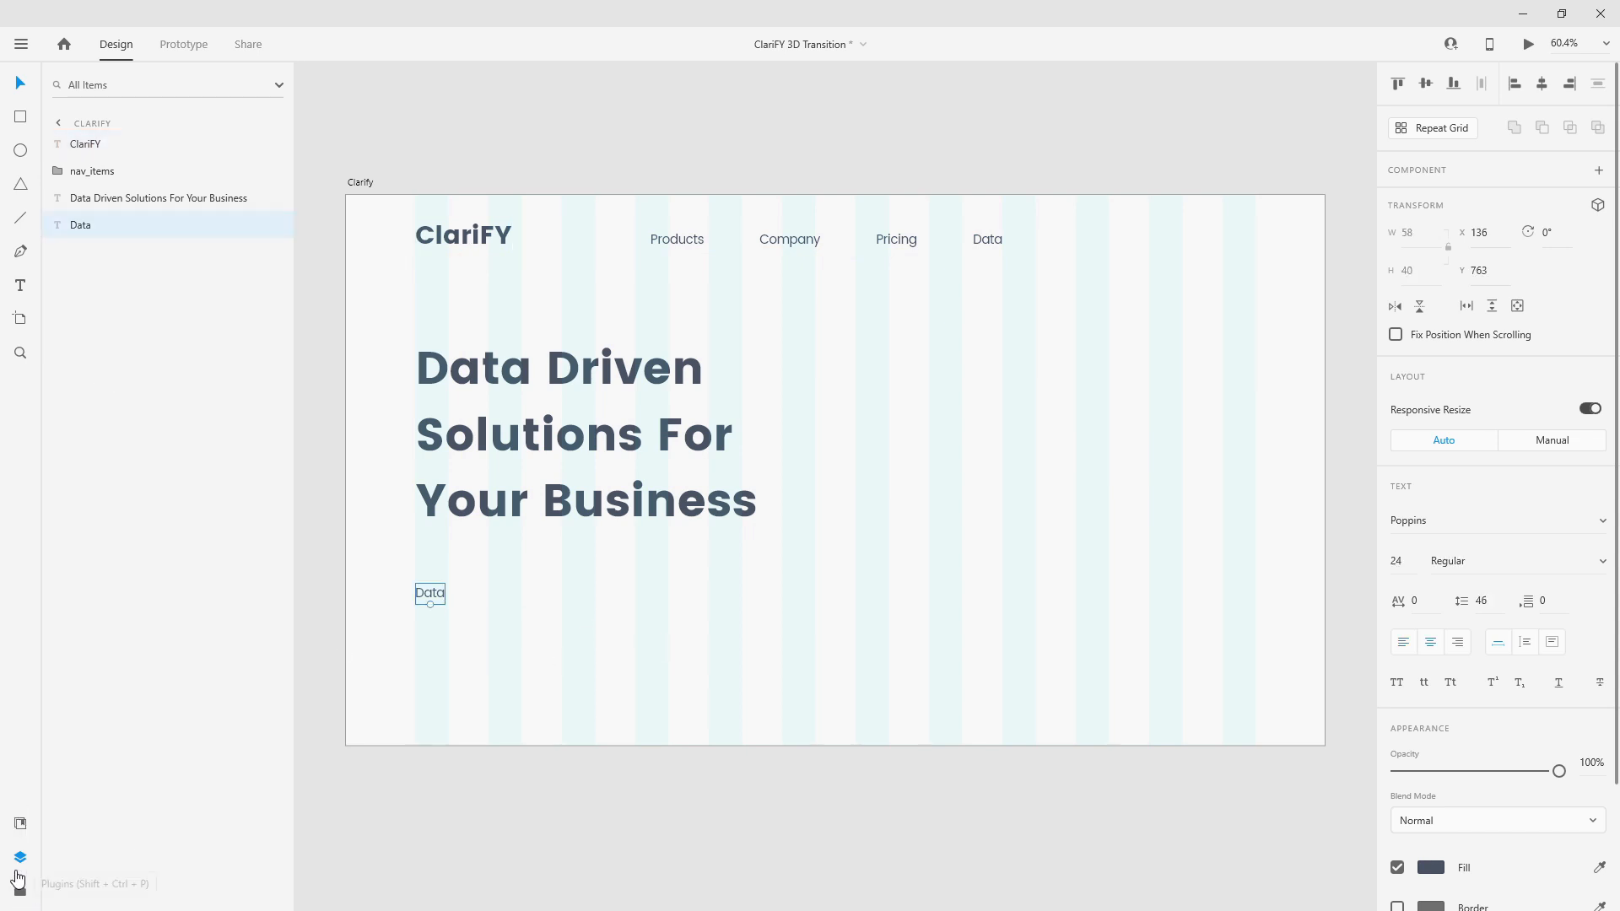
pyautogui.click(21, 822)
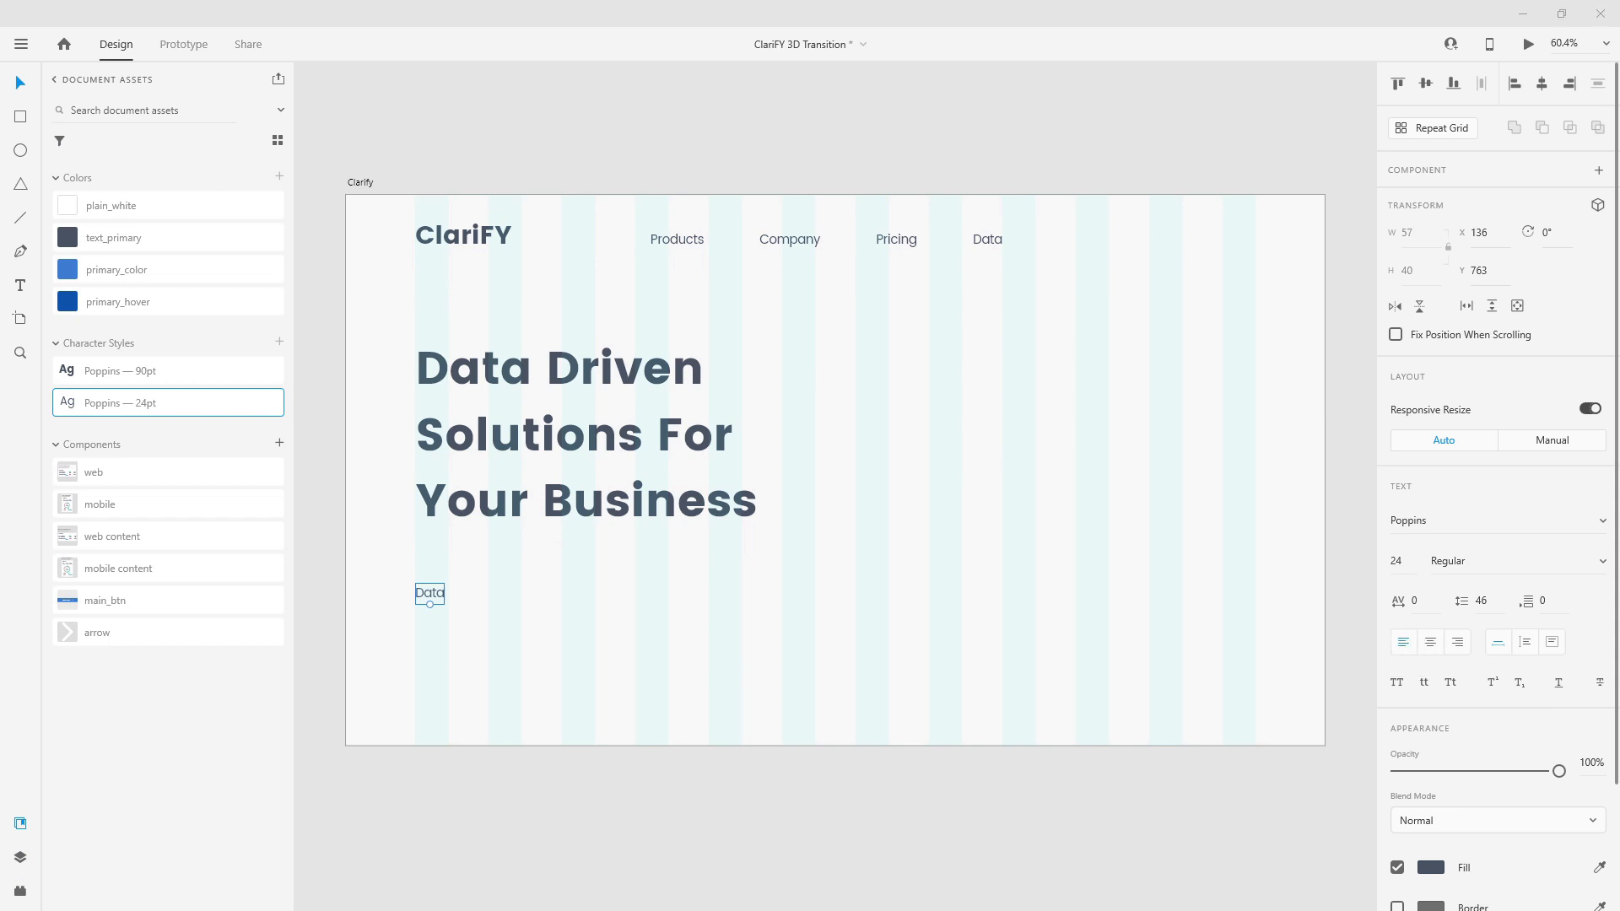
pyautogui.moveTo(435, 595); pyautogui.dragTo(433, 589)
pyautogui.press('Down')
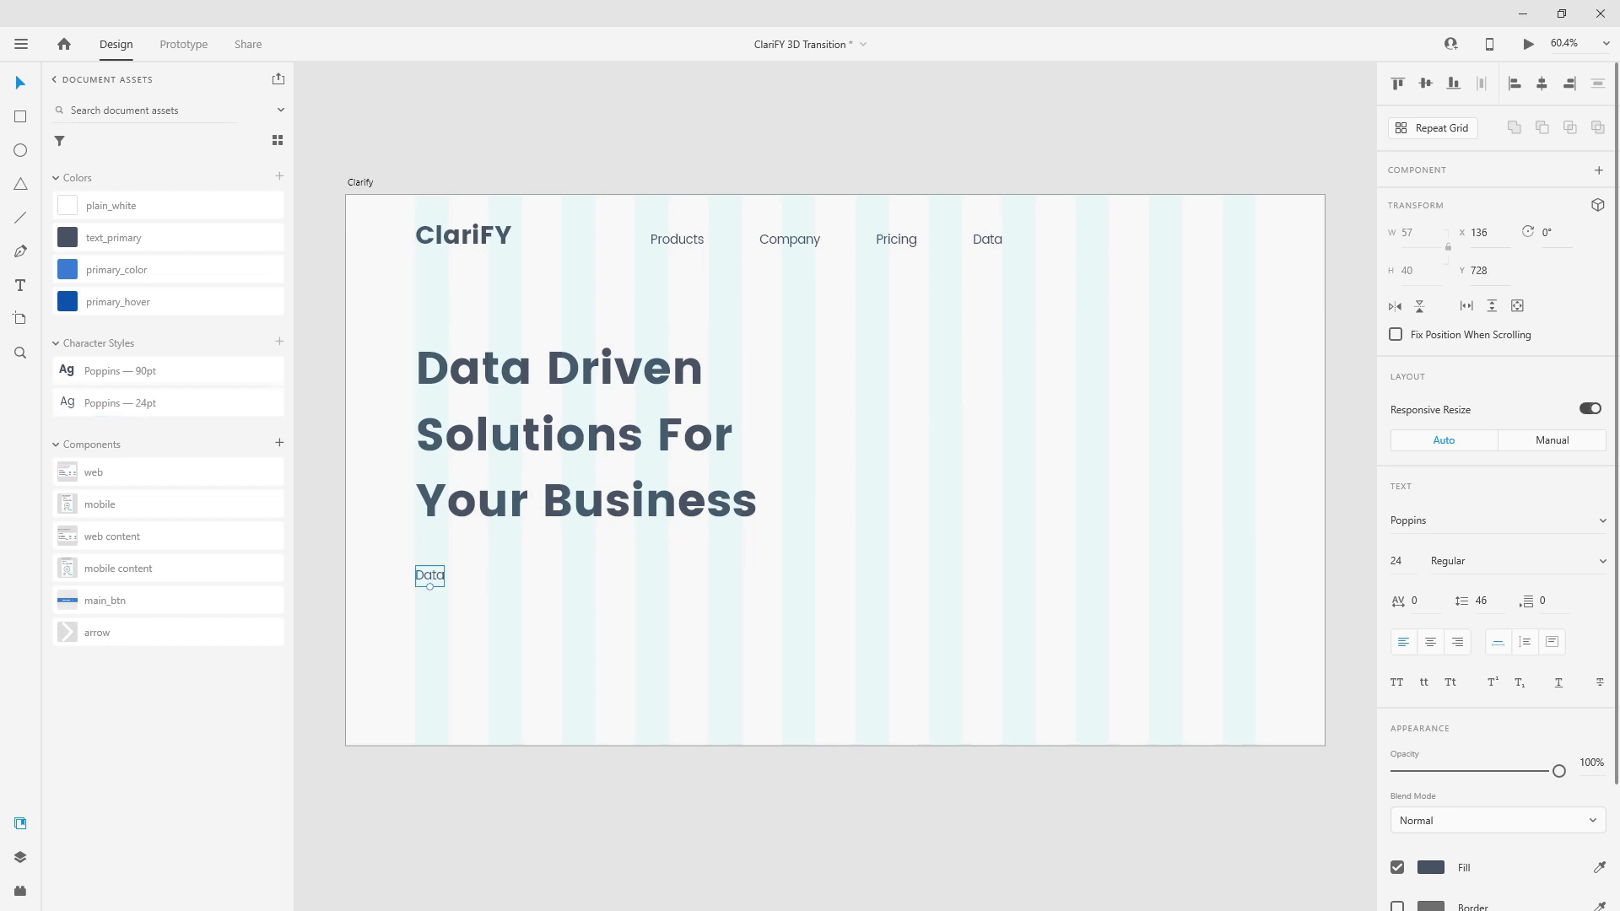
# Replace the Data copy's text with "Access complex data from your customers and use it to optimize your business in a right way.".
pyautogui.doubleClick(443, 571)
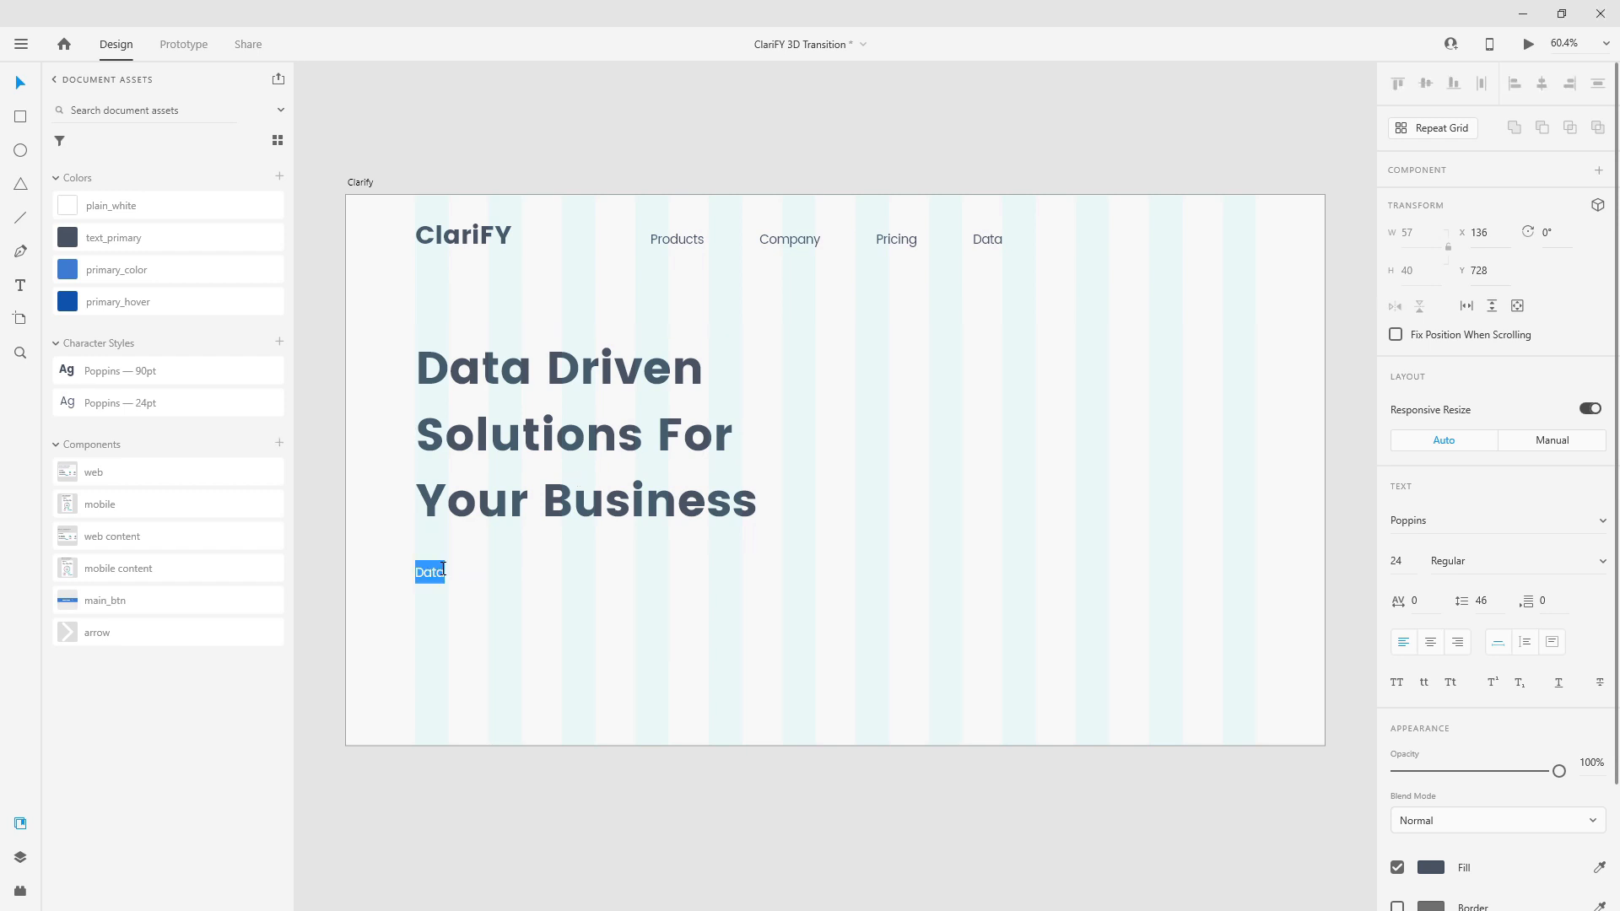
pyautogui.write('Access complex data from your customers and use it to optimize your business in a right way.')
pyautogui.press('Escape')
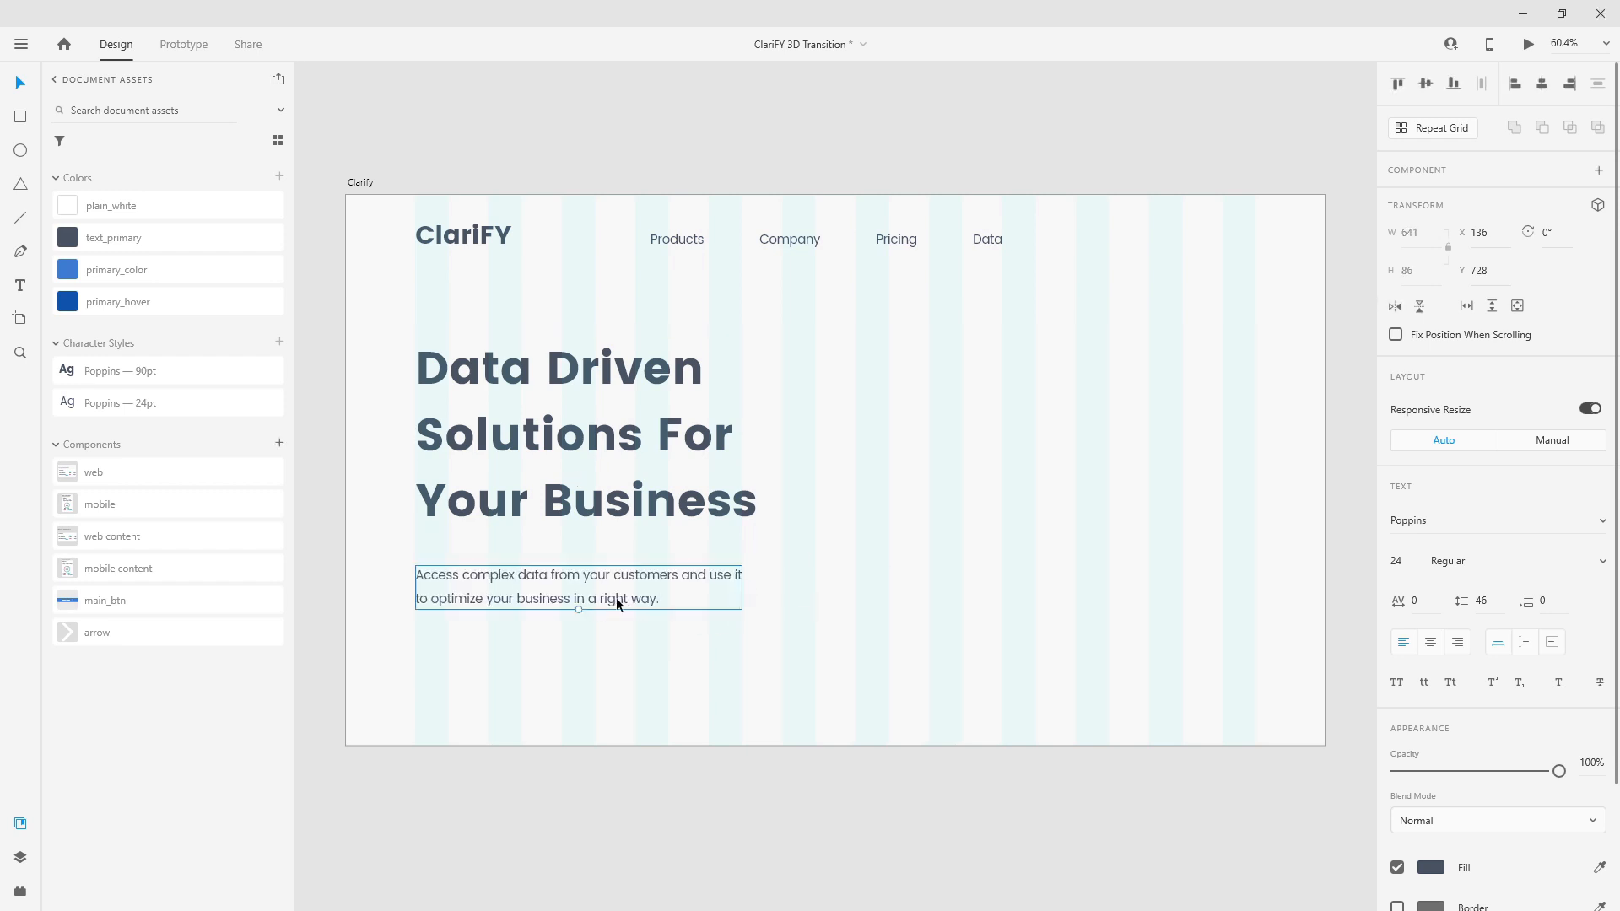
# Duplicate the paragraph down to about Y 905 and change the copy's text to "Learn More".
pyautogui.moveTo(633, 585); pyautogui.dragTo(615, 680)
pyautogui.doubleClick(613, 680)
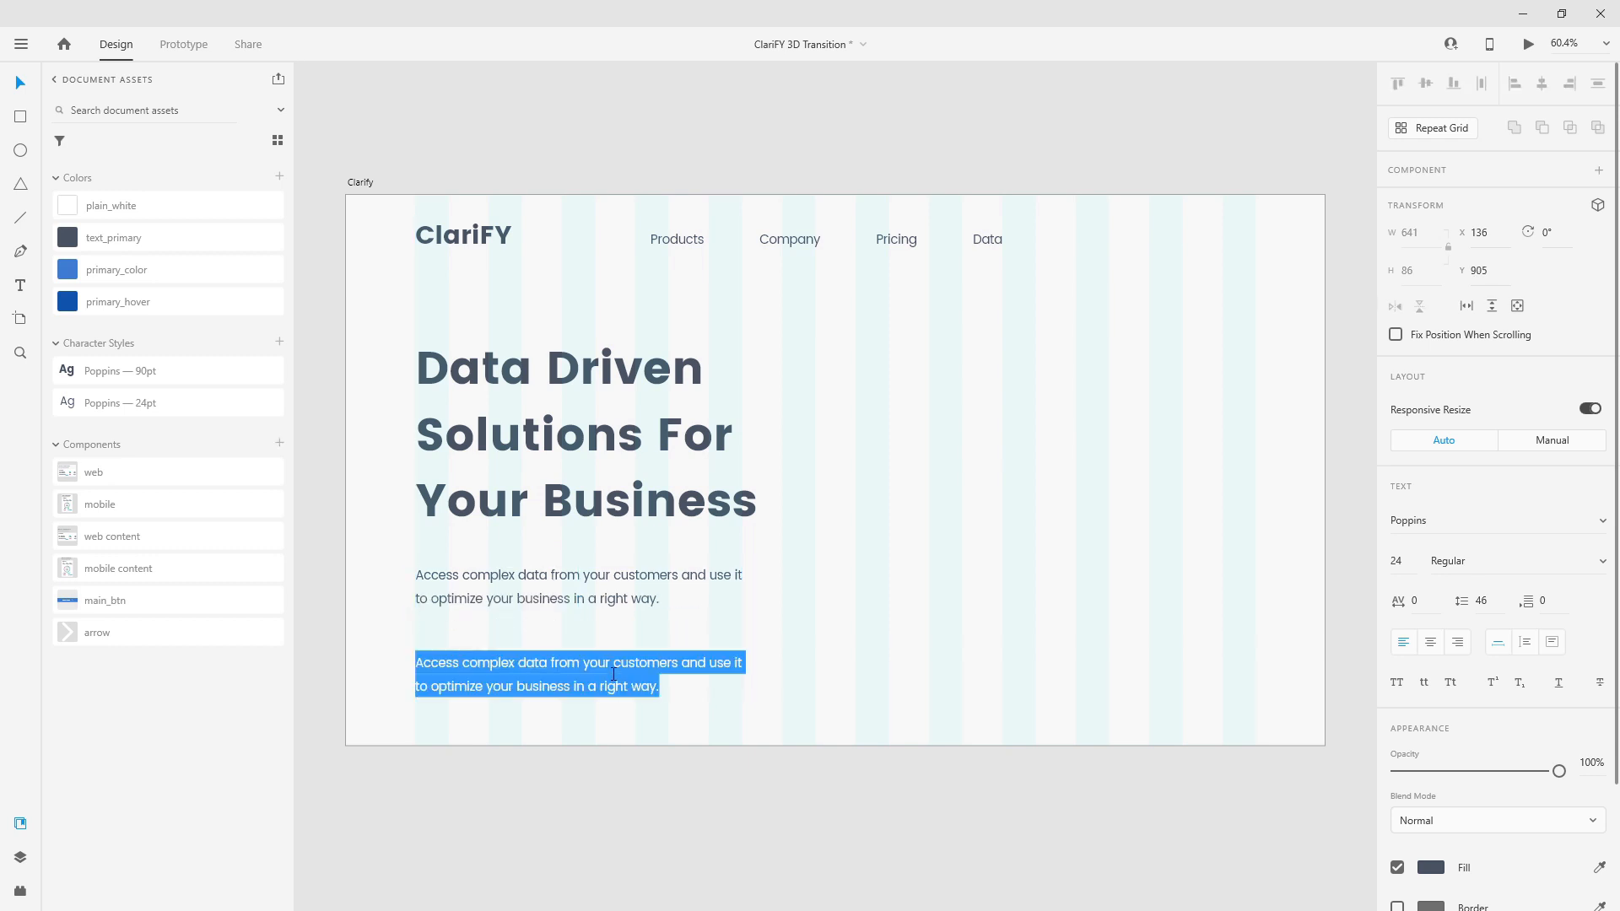
pyautogui.write('Learn More')
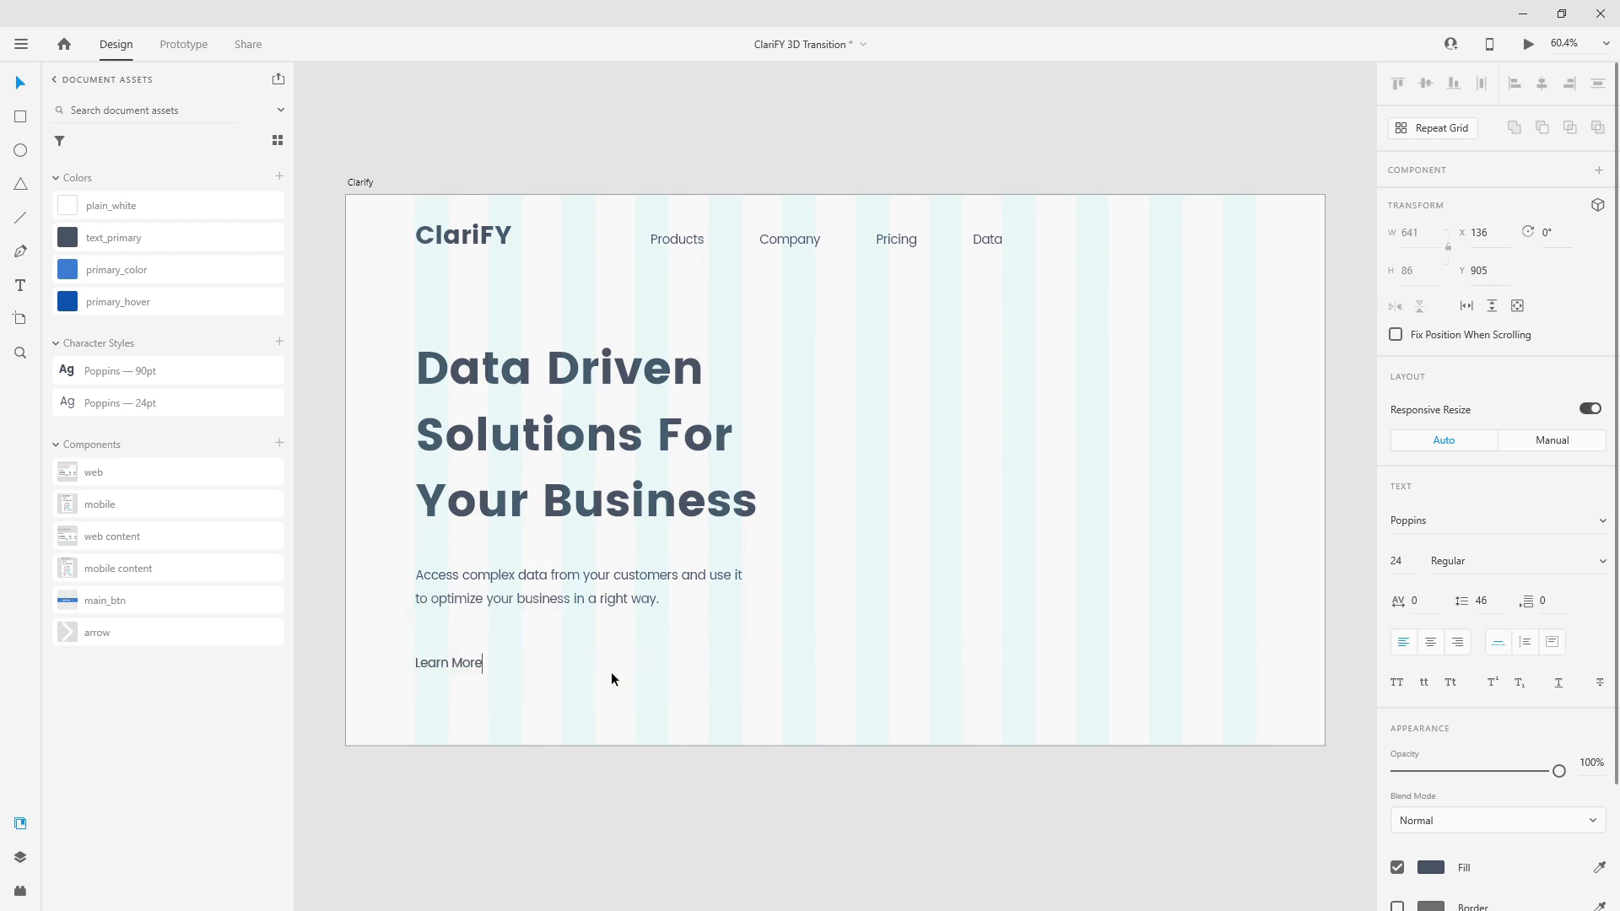
pyautogui.press('Escape')
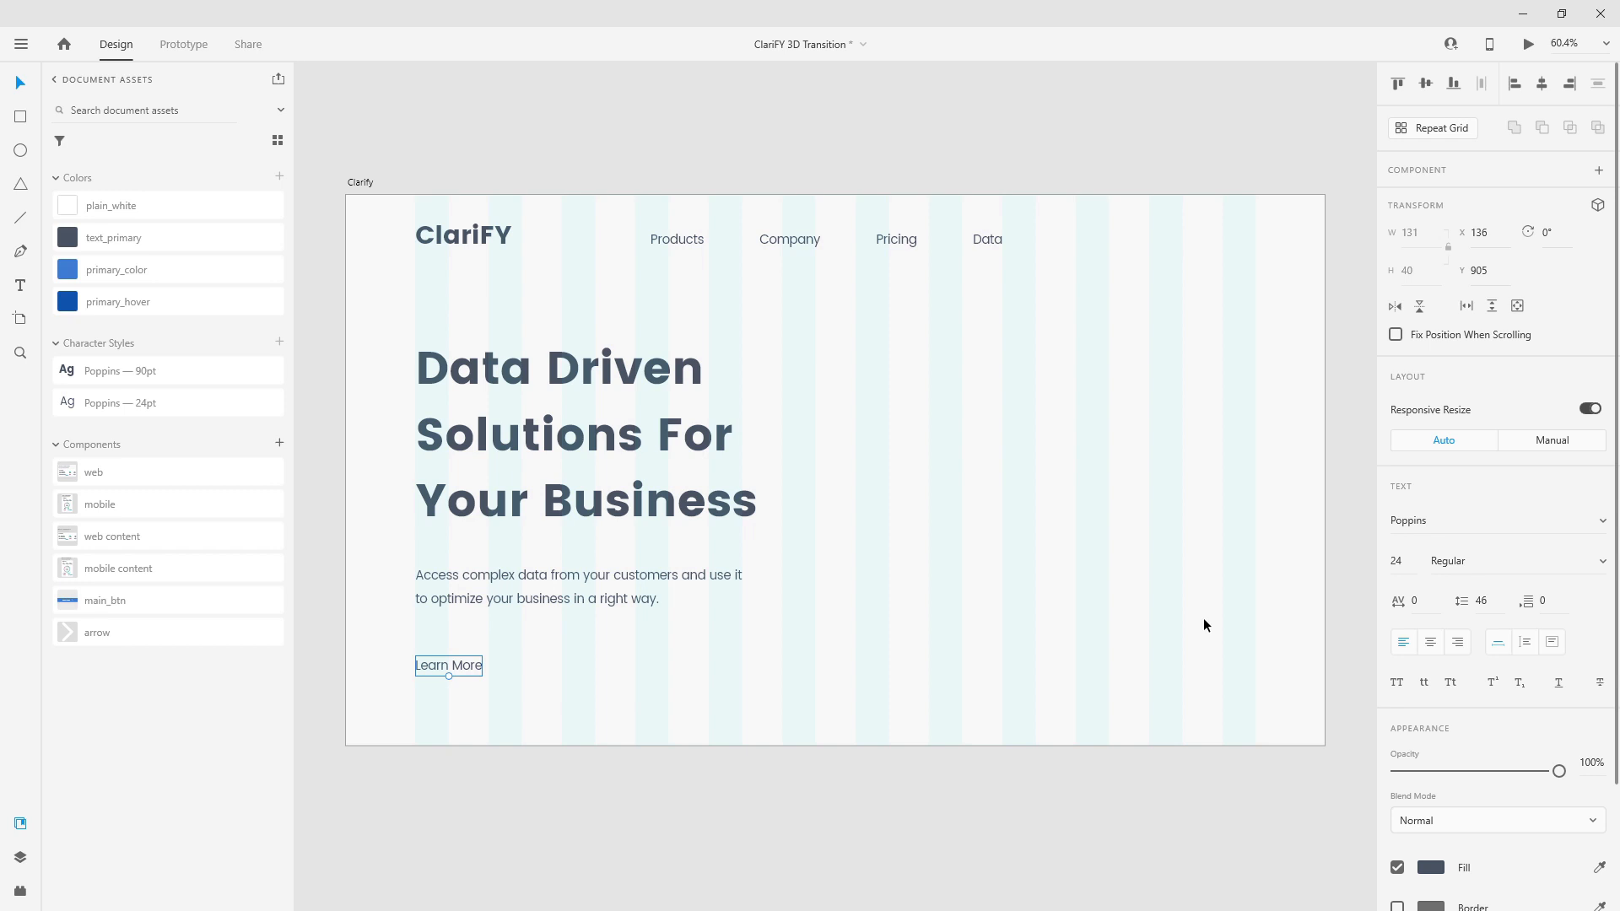
# Center-align the Learn More text and move it horizontally to X 231.
pyautogui.click(1439, 654)
pyautogui.moveTo(453, 667); pyautogui.dragTo(499, 666)
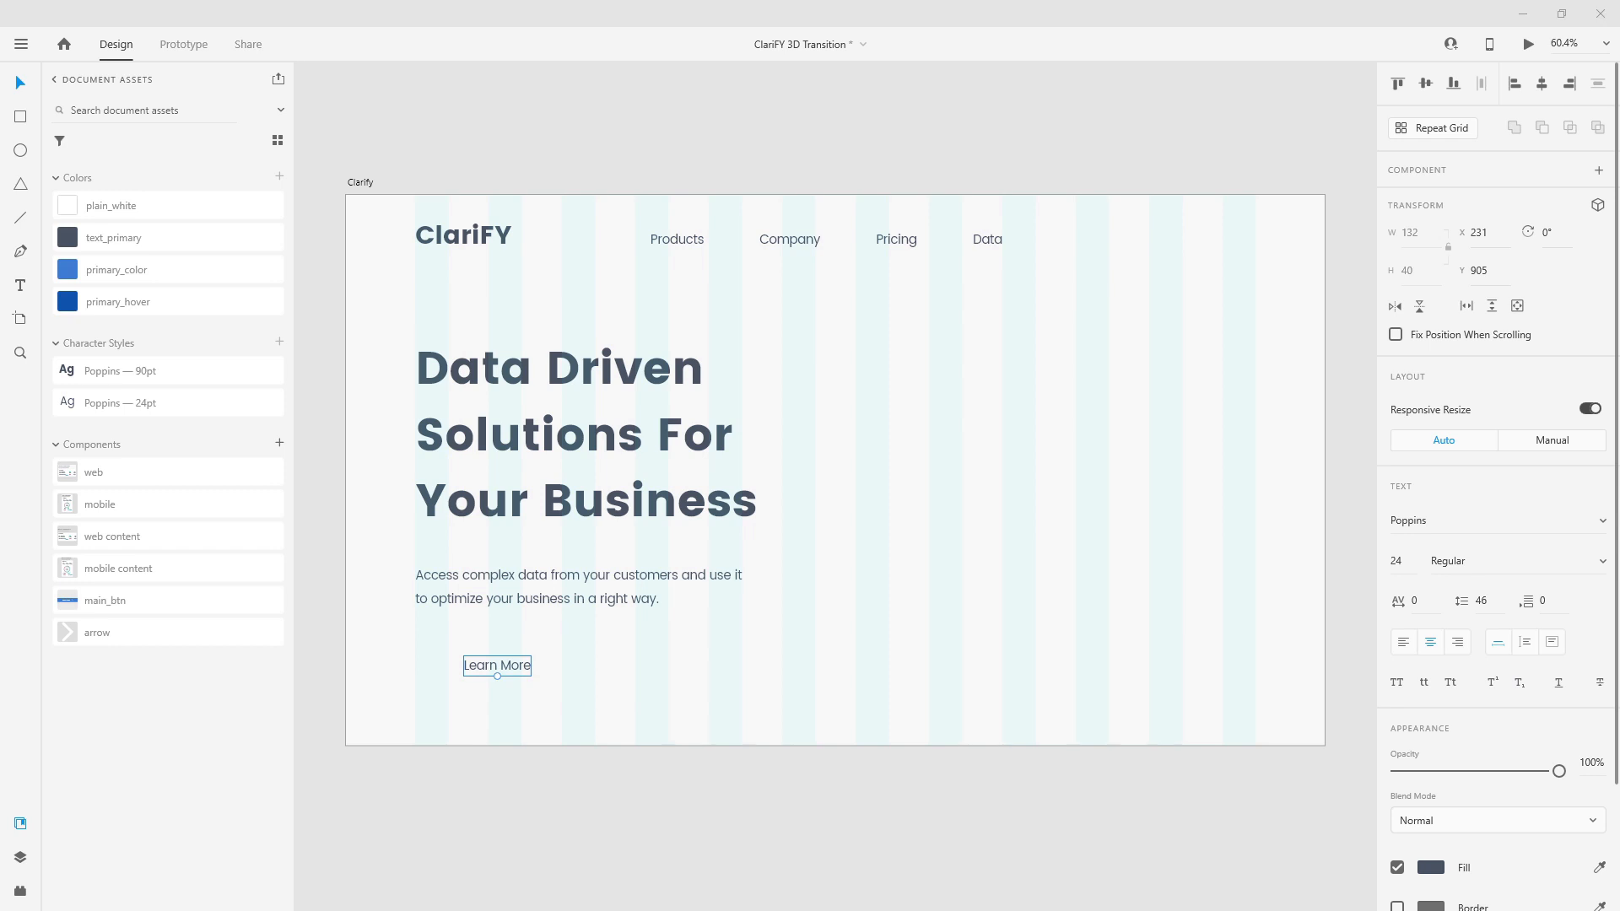
# Place a trial main_btn instance beside the Learn More text and delete it.
pyautogui.moveTo(104, 609); pyautogui.dragTo(751, 645)
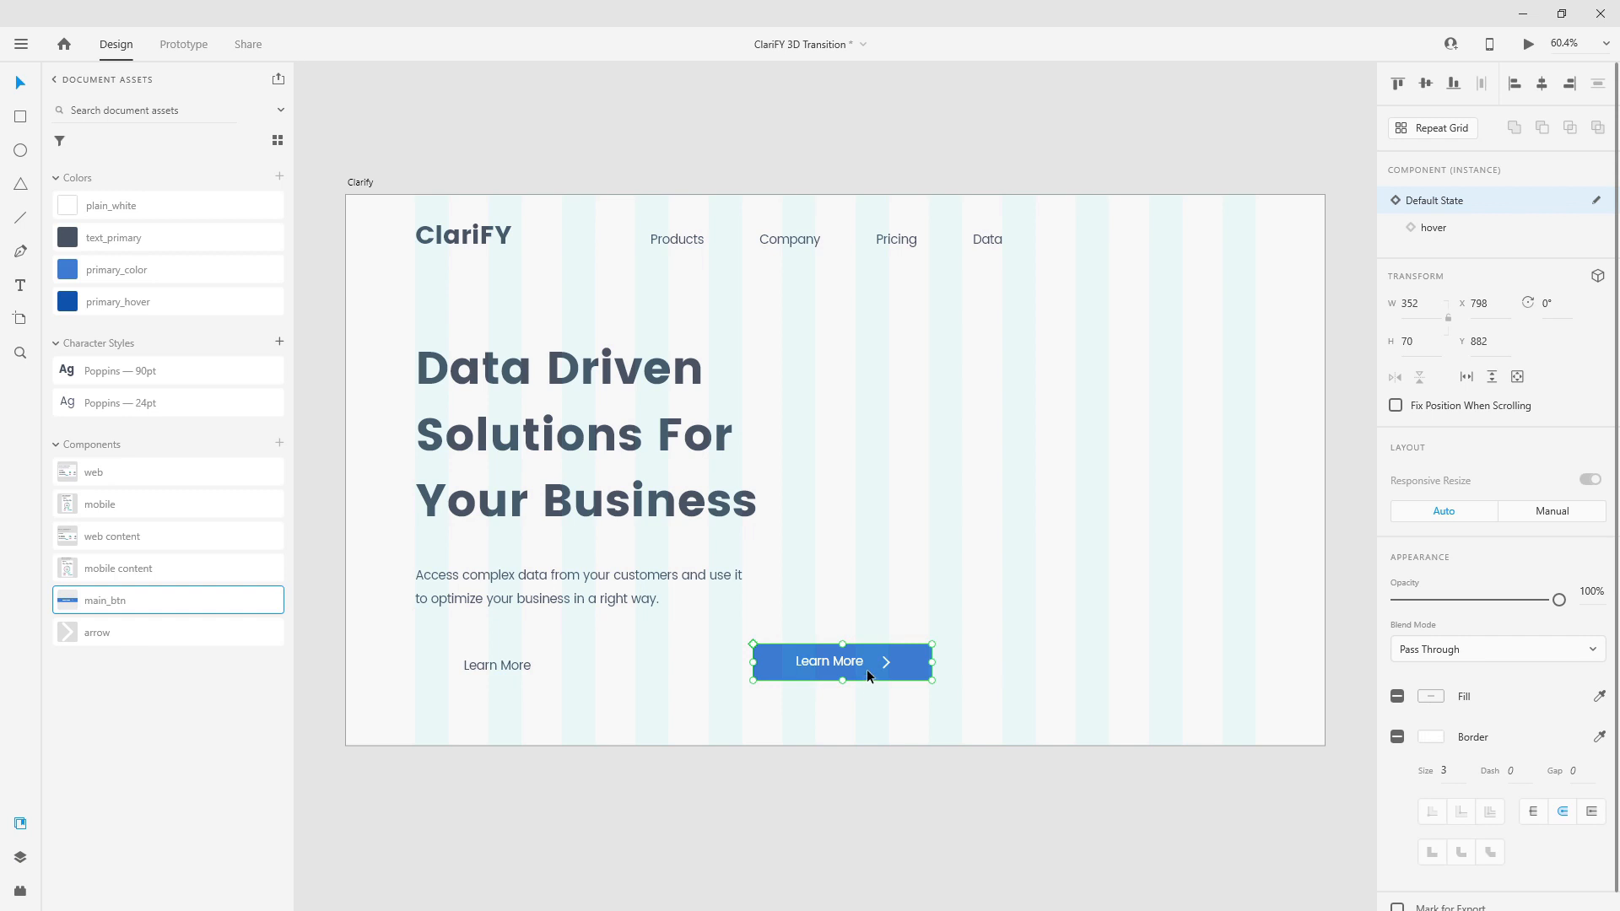
pyautogui.press('Delete')
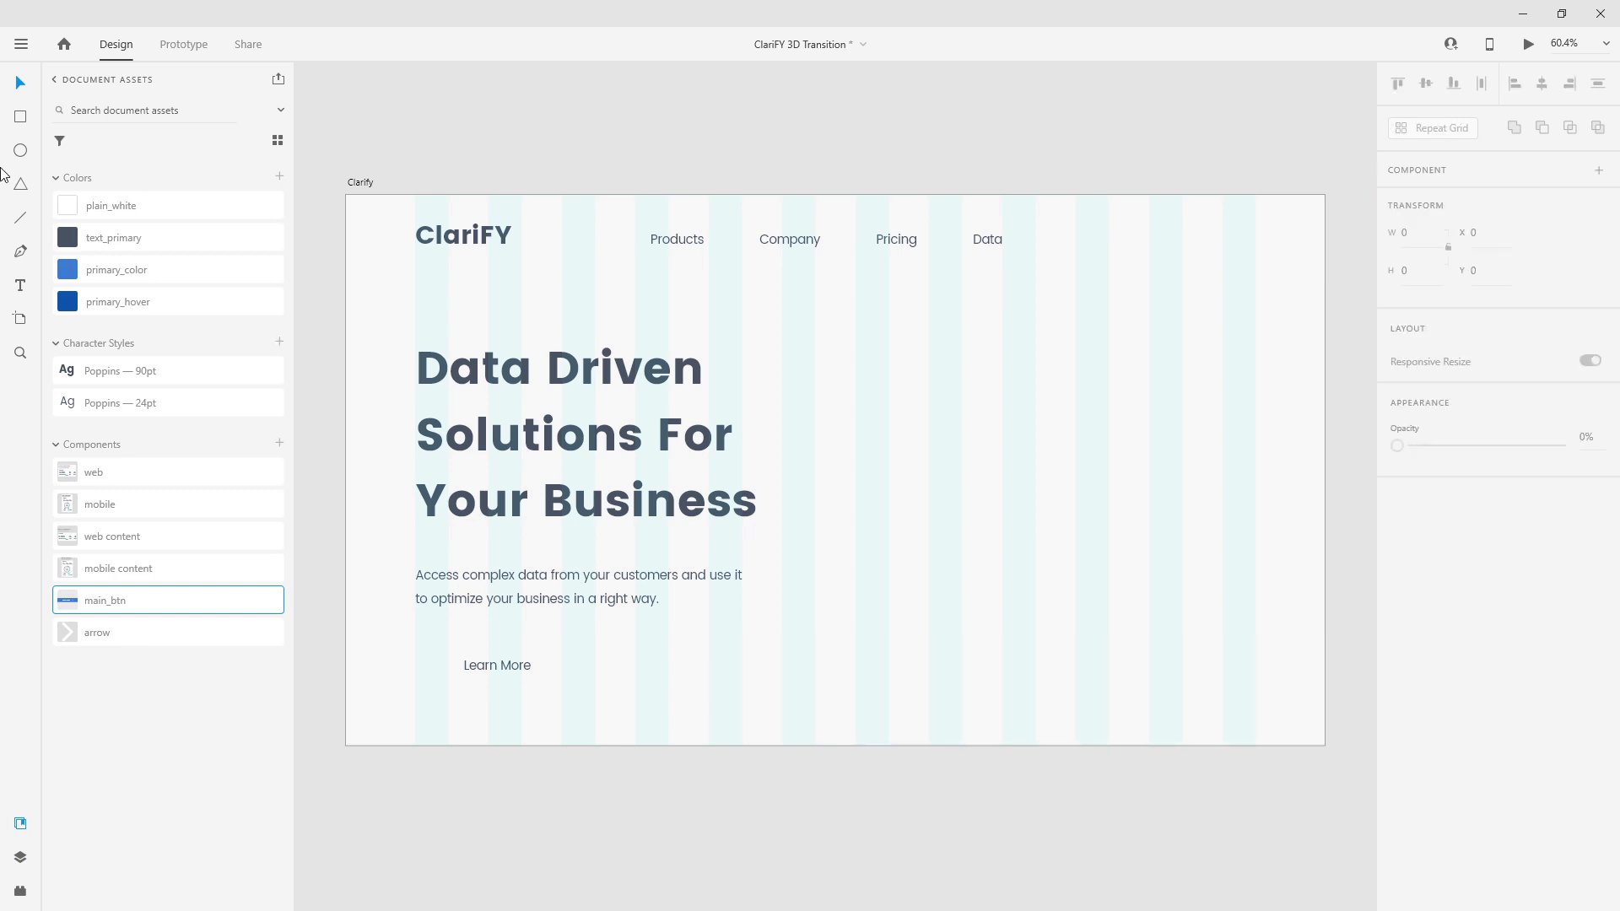
# Draw a 352 × 70 rectangle at X 136, Y 882 as the background of the Learn More button.
pyautogui.click(21, 118)
pyautogui.moveTo(414, 645)
pyautogui.mouseDown()
pyautogui.moveTo(568, 687)
pyautogui.moveTo(650, 684)
pyautogui.moveTo(593, 680)
pyautogui.mouseUp()
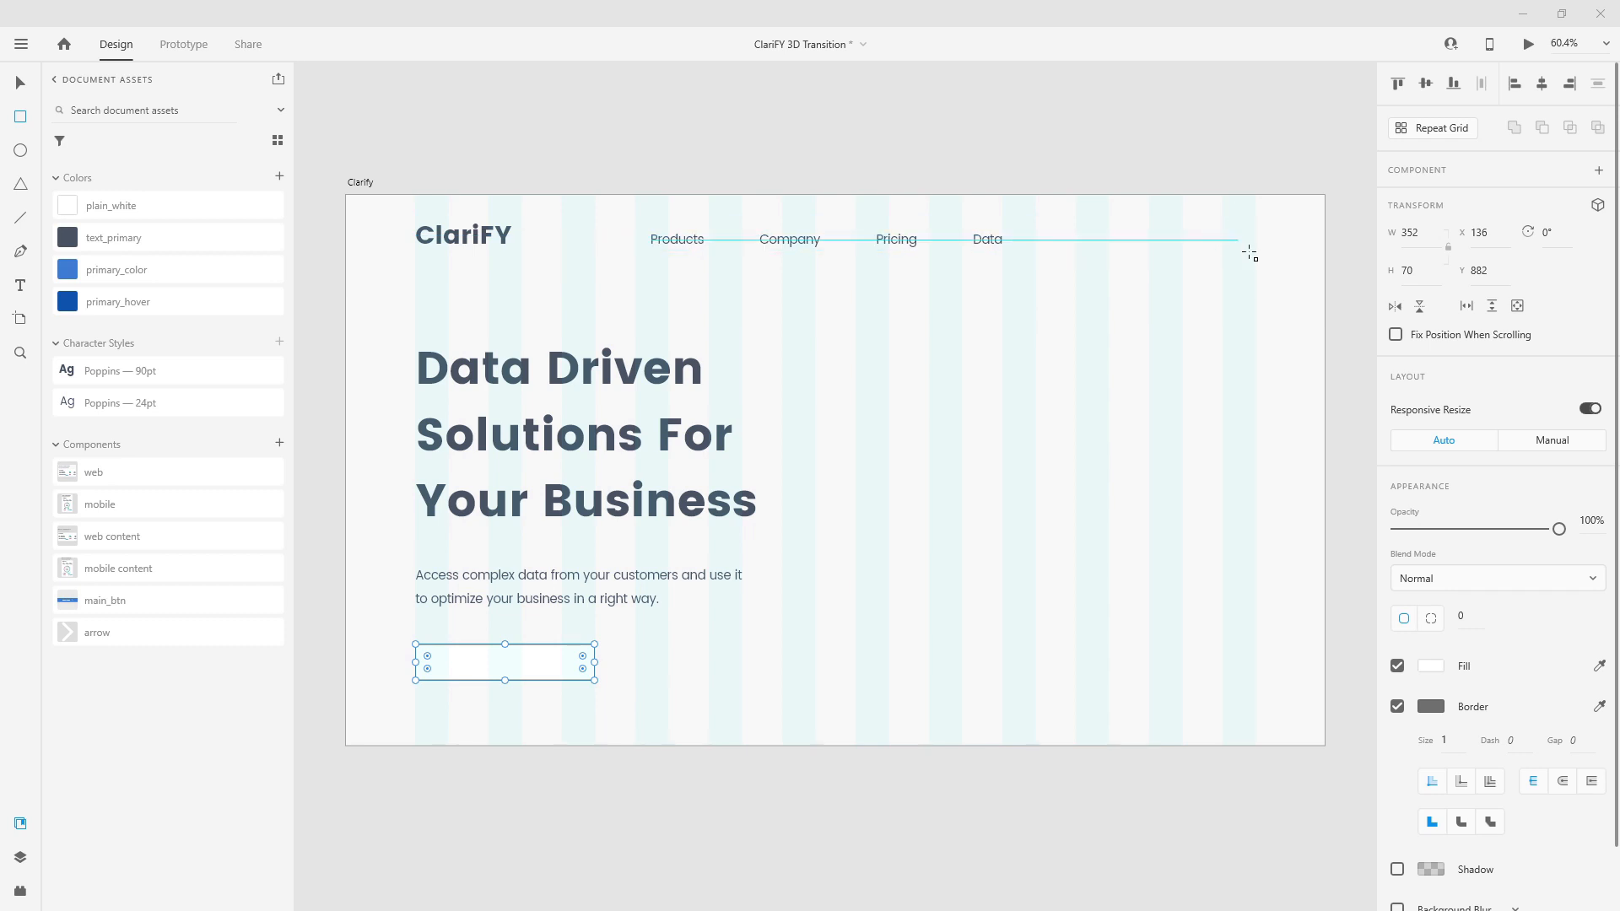
pyautogui.click(21, 82)
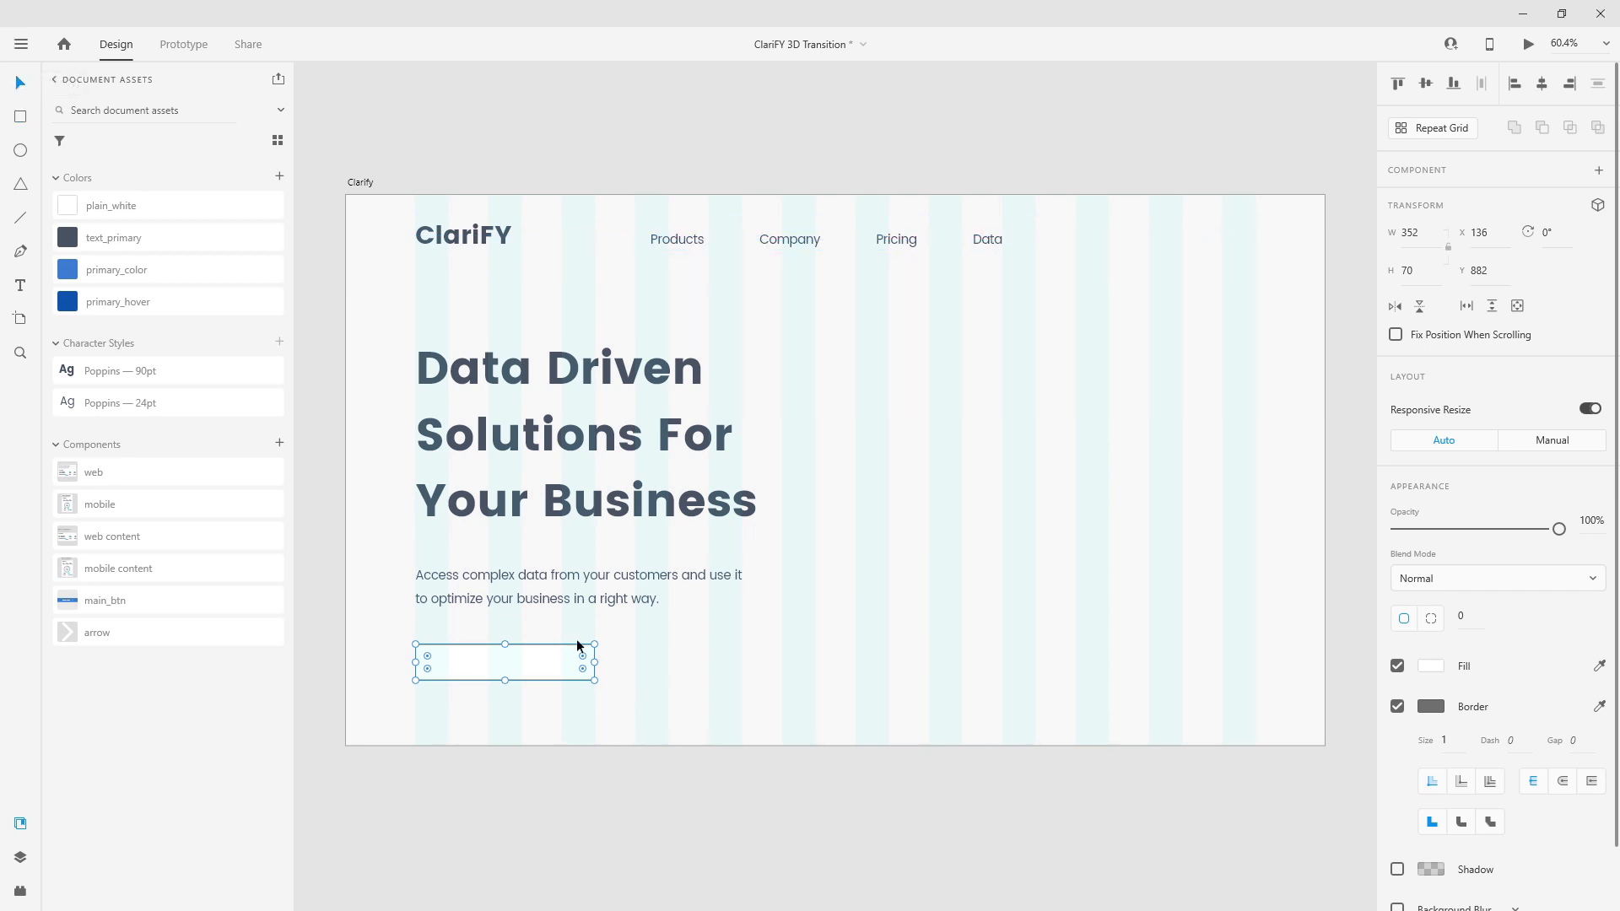
# Reorder the layers so Learn More follows the description paragraph and Rectangle 1 sits at the very bottom.
pyautogui.click(20, 857)
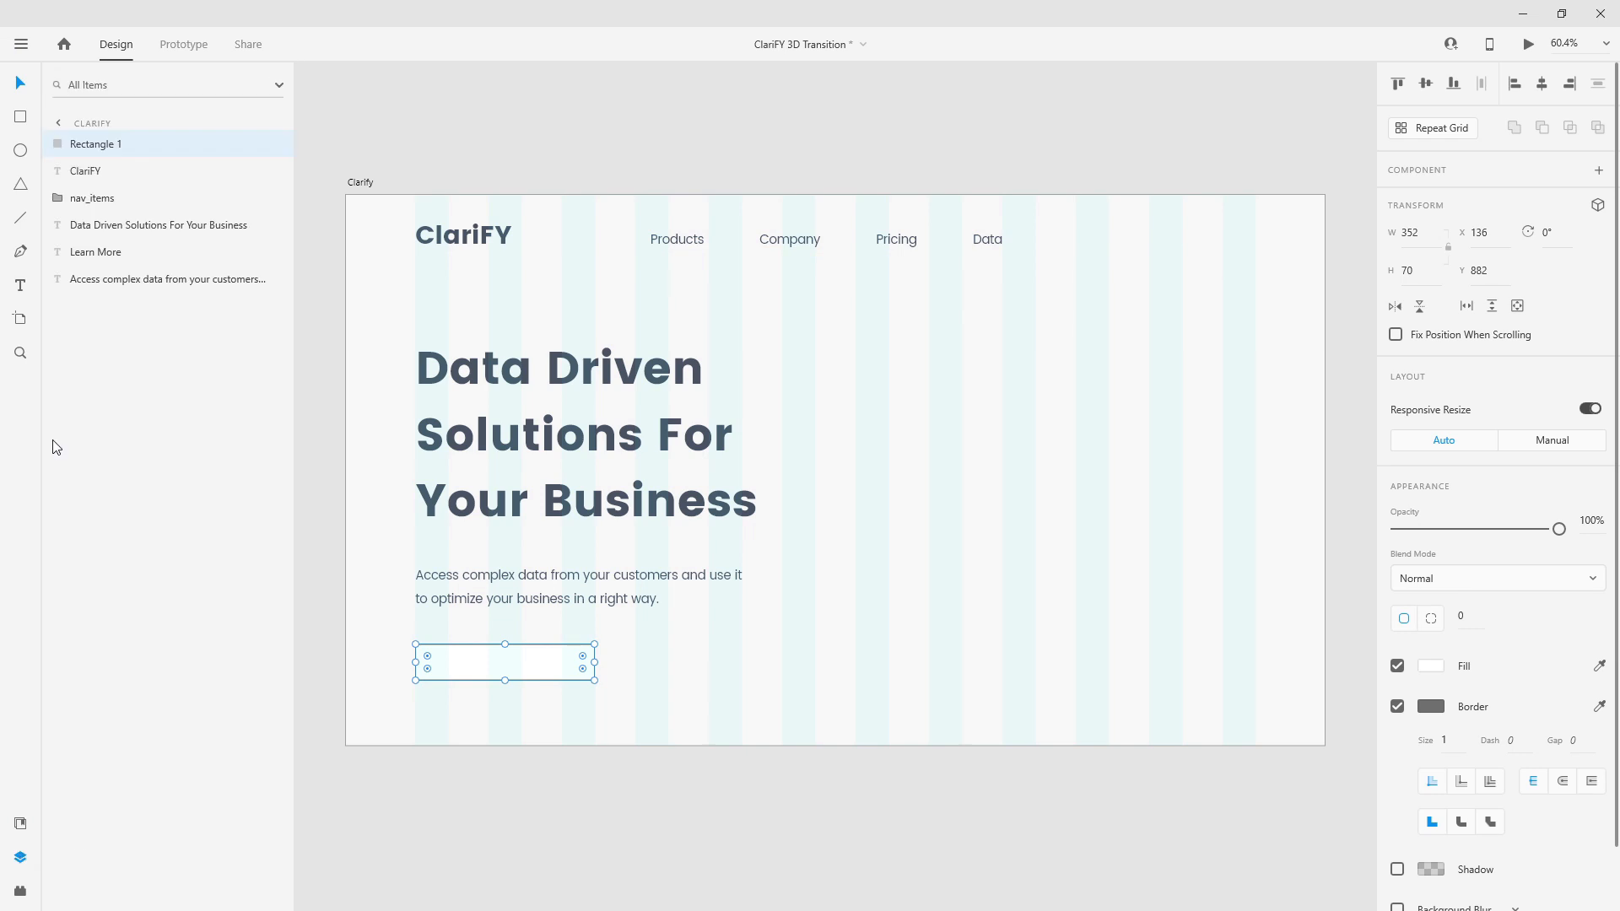
pyautogui.moveTo(109, 151); pyautogui.dragTo(114, 283)
pyautogui.moveTo(122, 226); pyautogui.dragTo(128, 263)
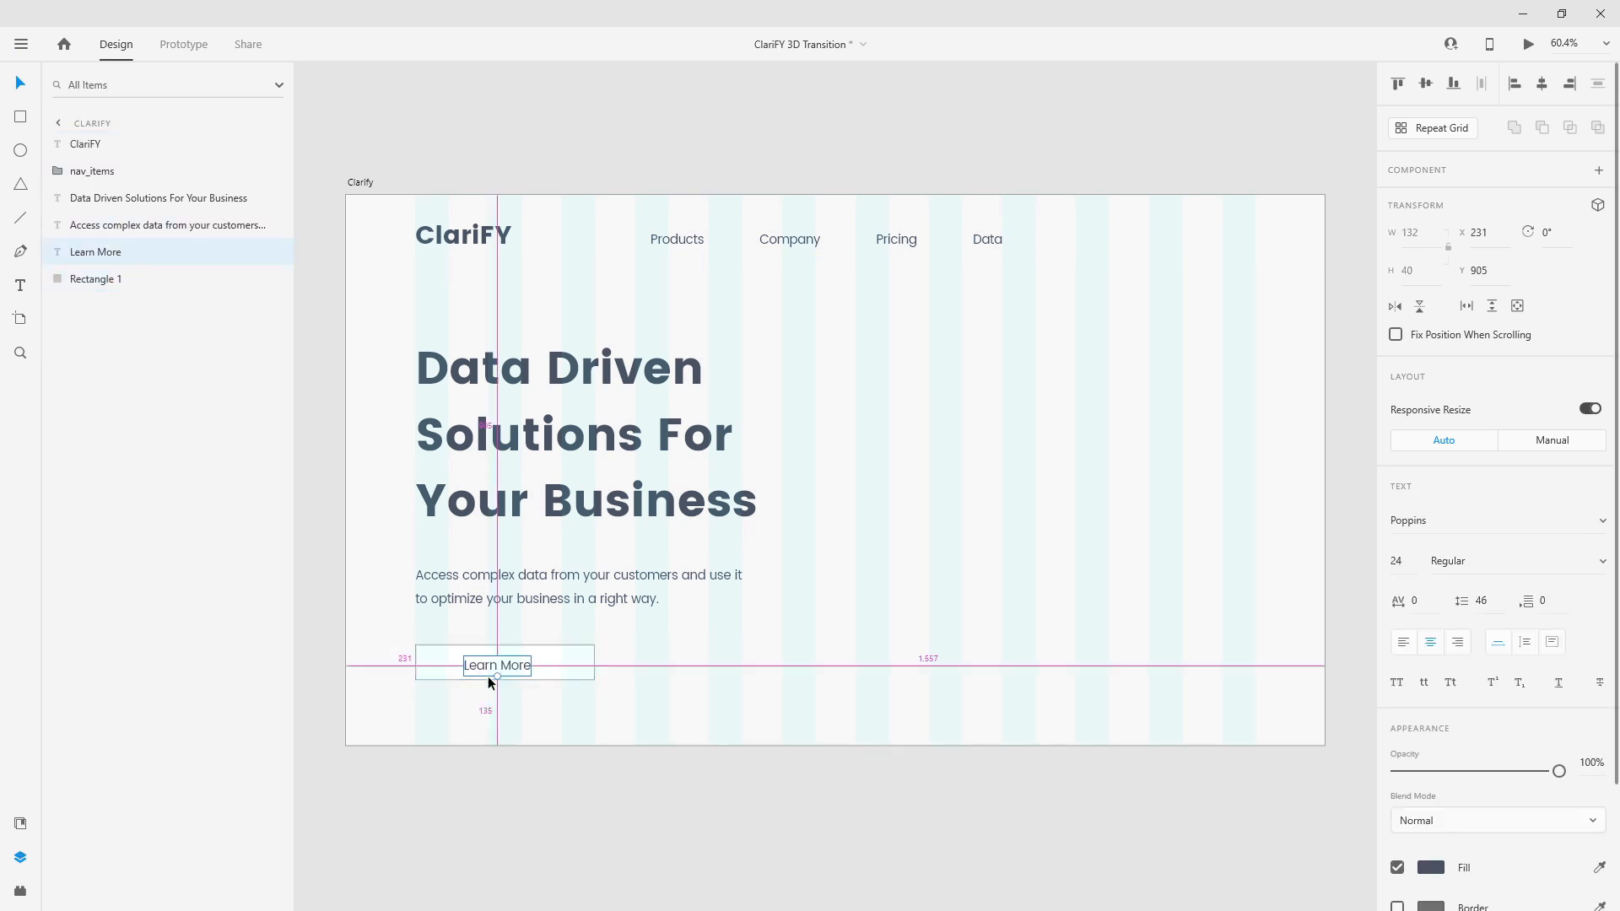
# Apply the primary_color asset to the button rectangle and plain_white to the Learn More text.
pyautogui.scroll(5, 453, 662)
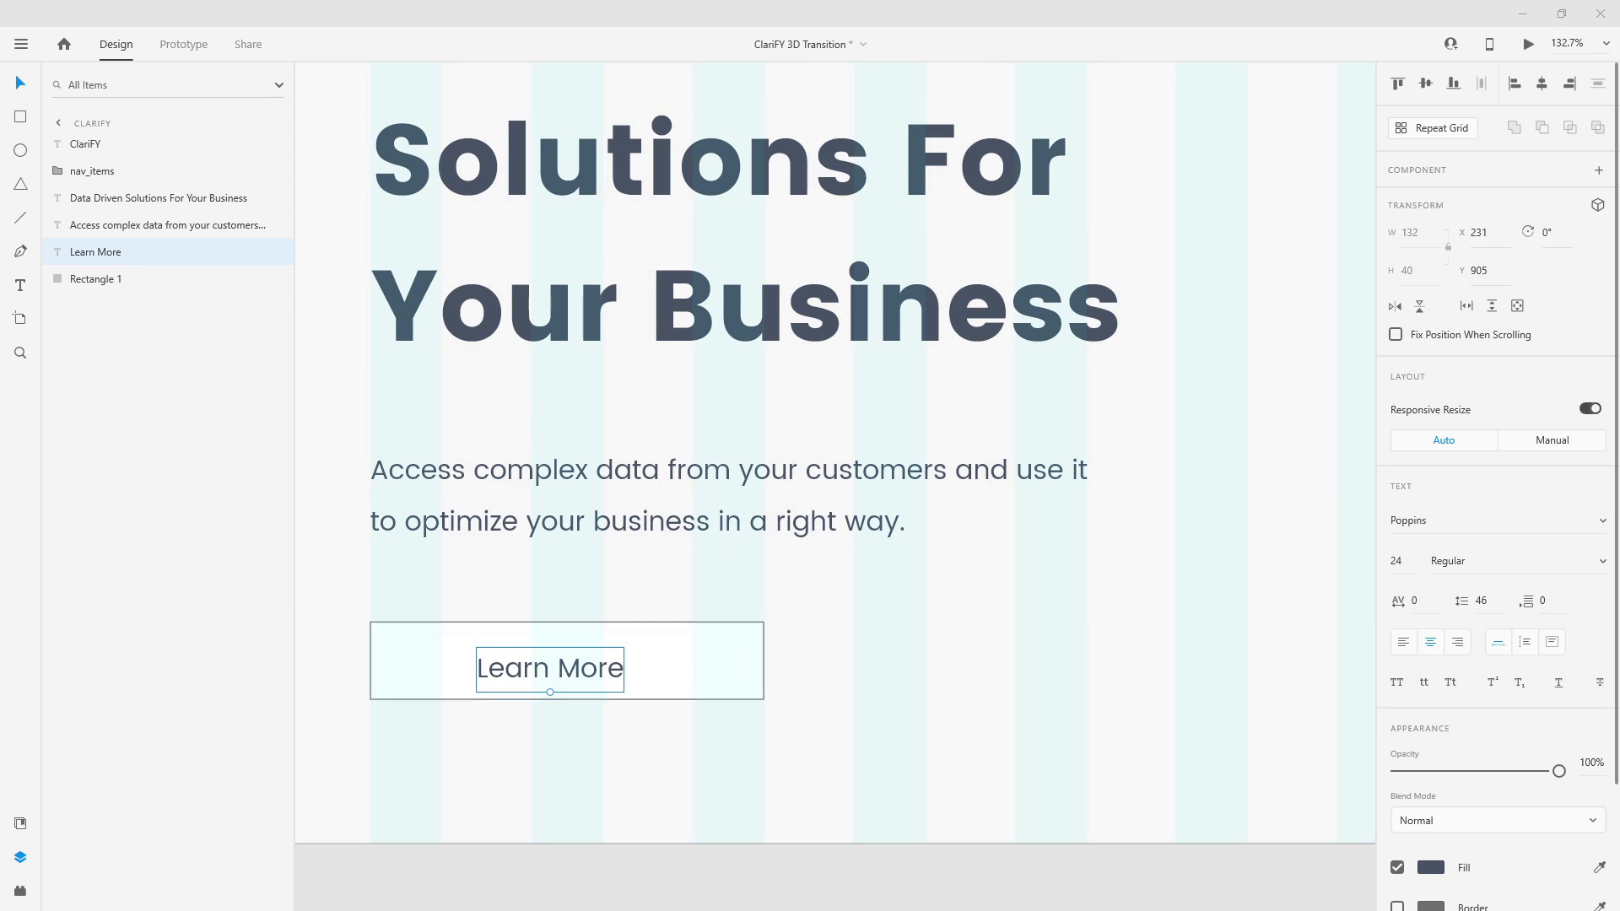
pyautogui.click(432, 687)
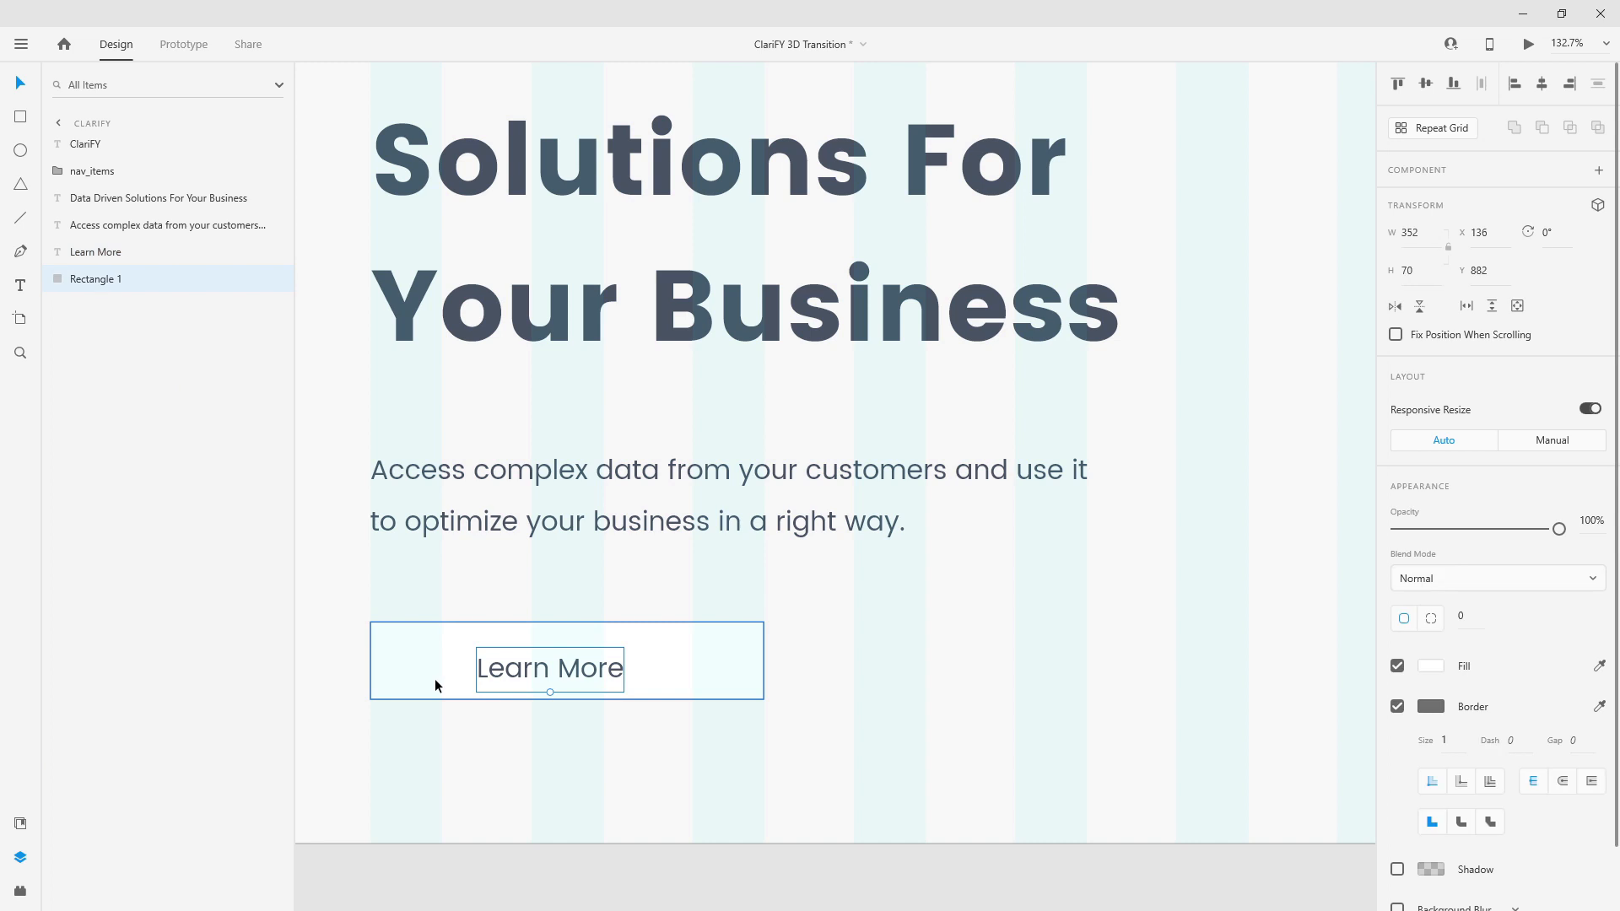
pyautogui.click(12, 824)
pyautogui.click(140, 274)
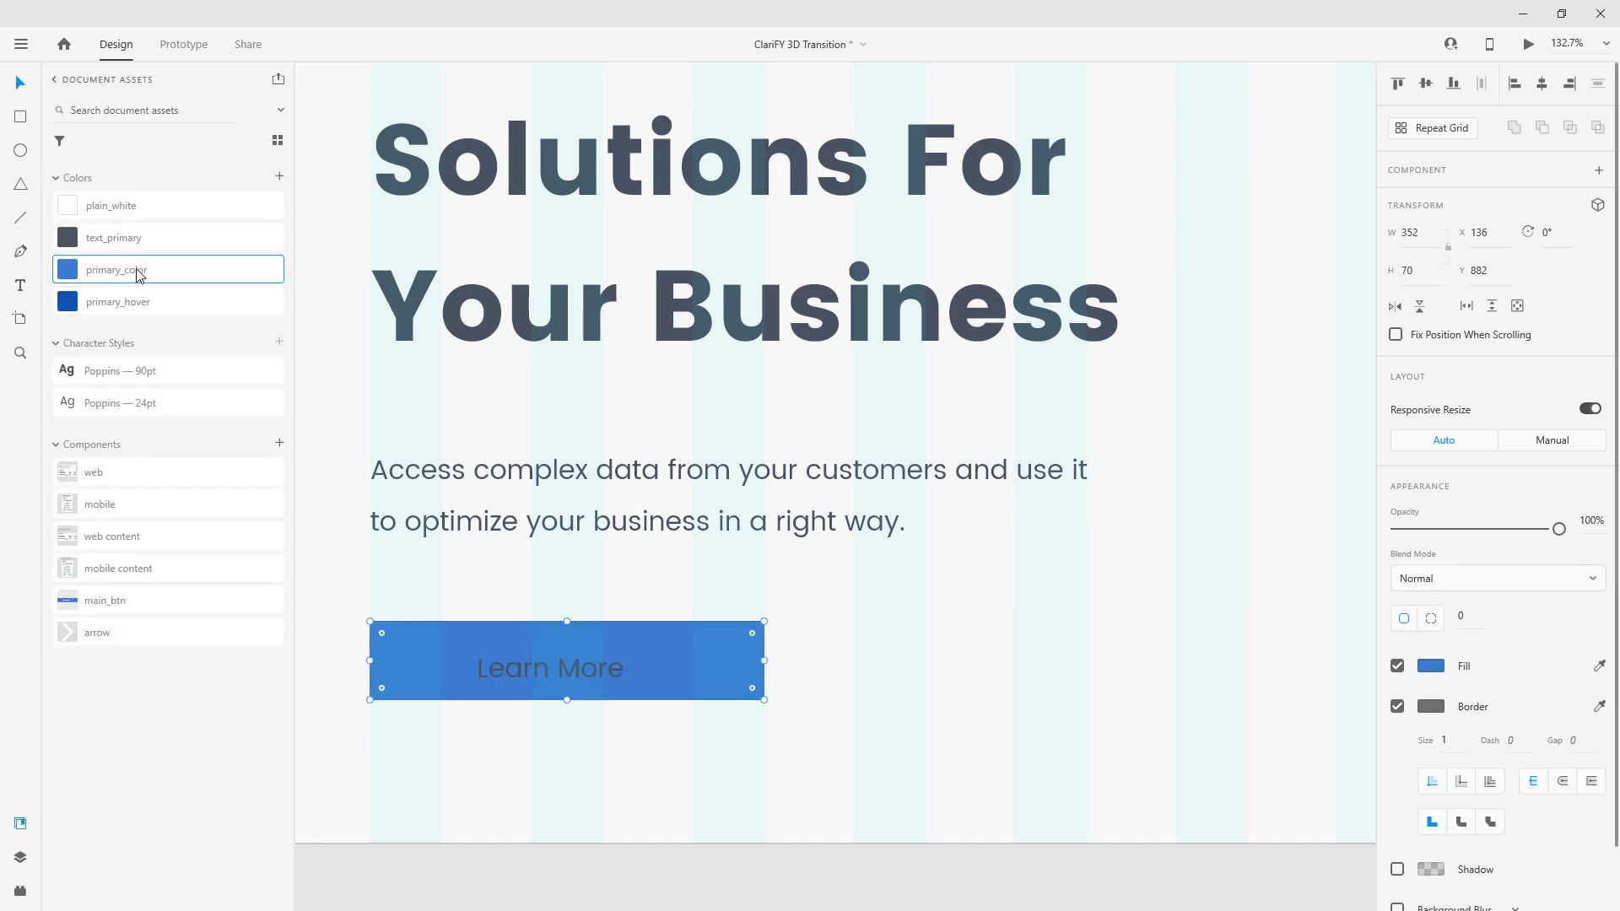
pyautogui.click(549, 684)
pyautogui.click(175, 205)
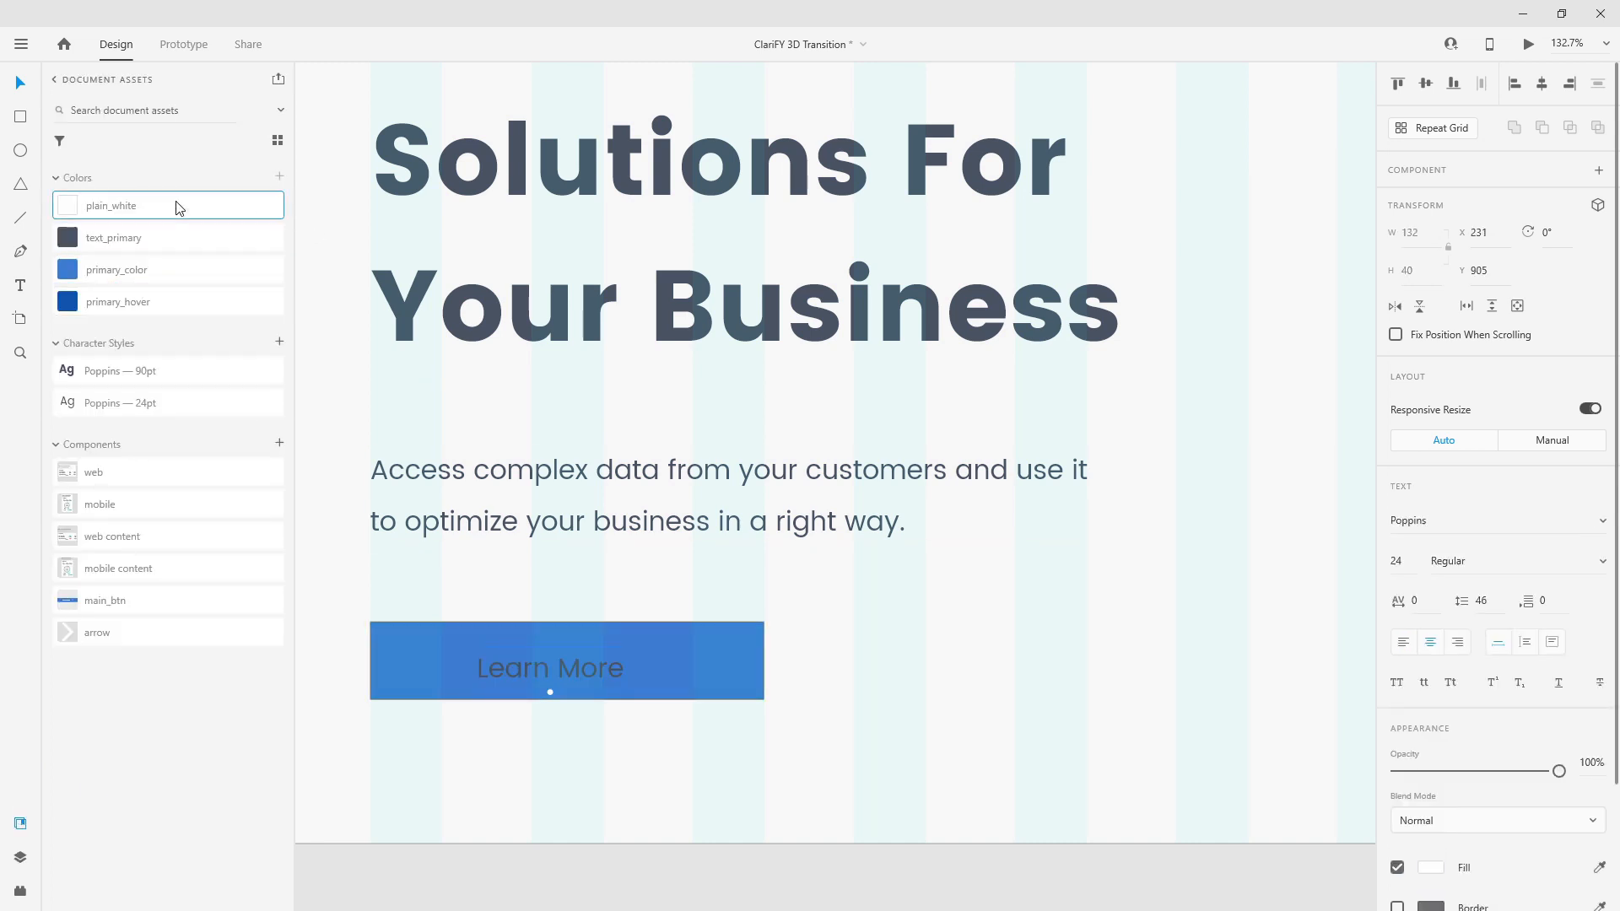
# Center the Learn More text on the button rectangle at Y 897 and shift it left to X 200.
pyautogui.moveTo(602, 663); pyautogui.dragTo(601, 652)
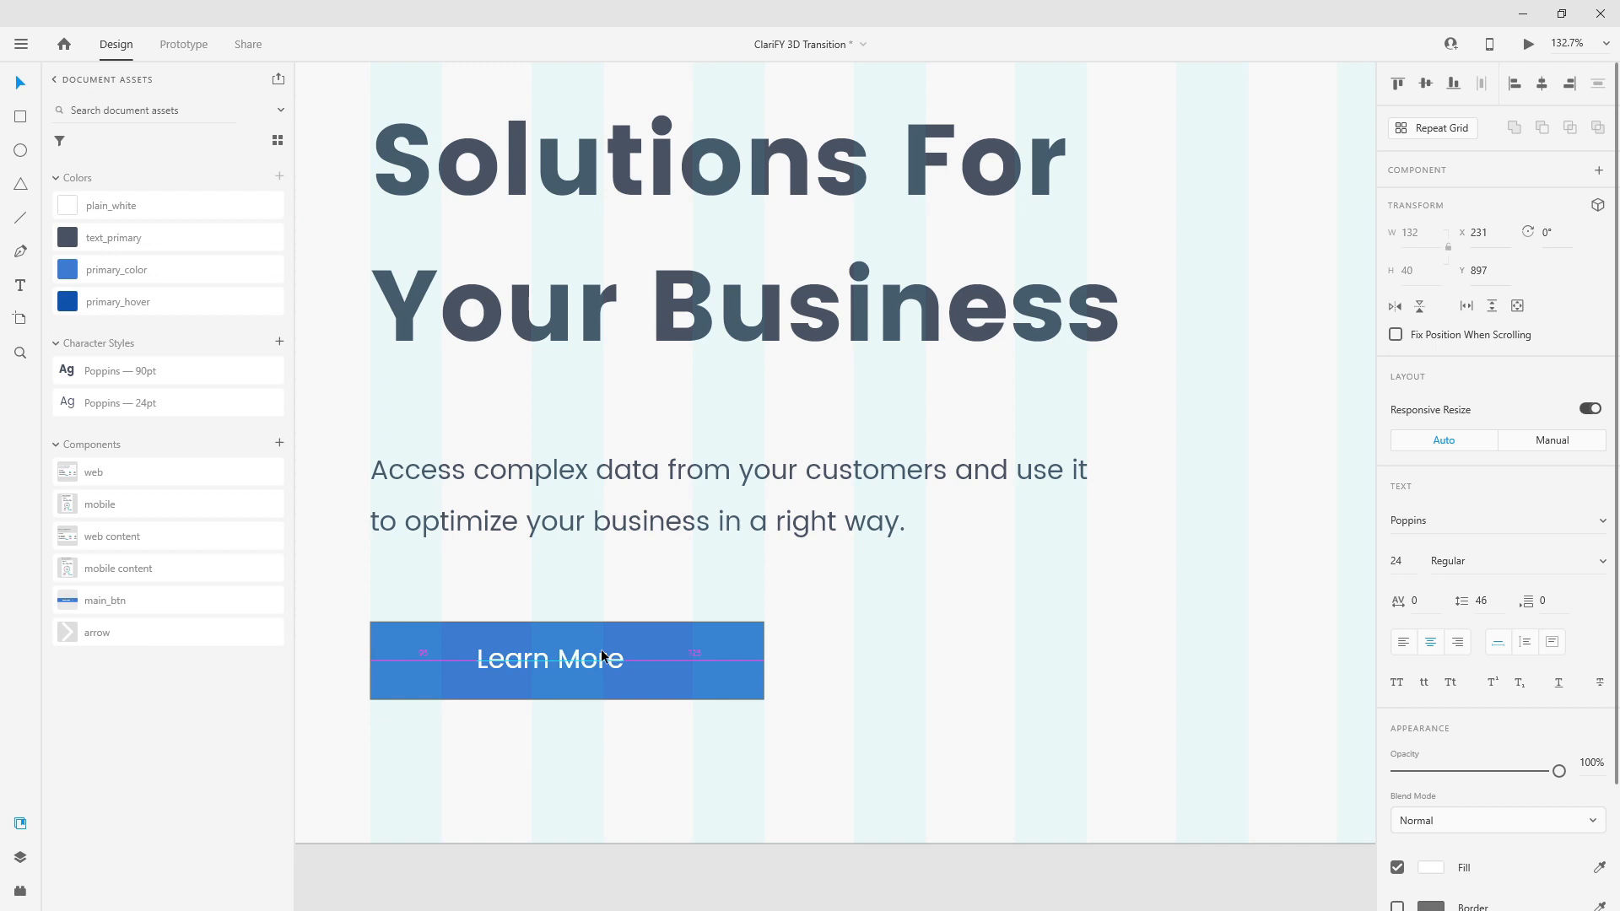
pyautogui.keyDown('shift'); pyautogui.click(669, 658); pyautogui.keyUp('shift')
pyautogui.click(1541, 83)
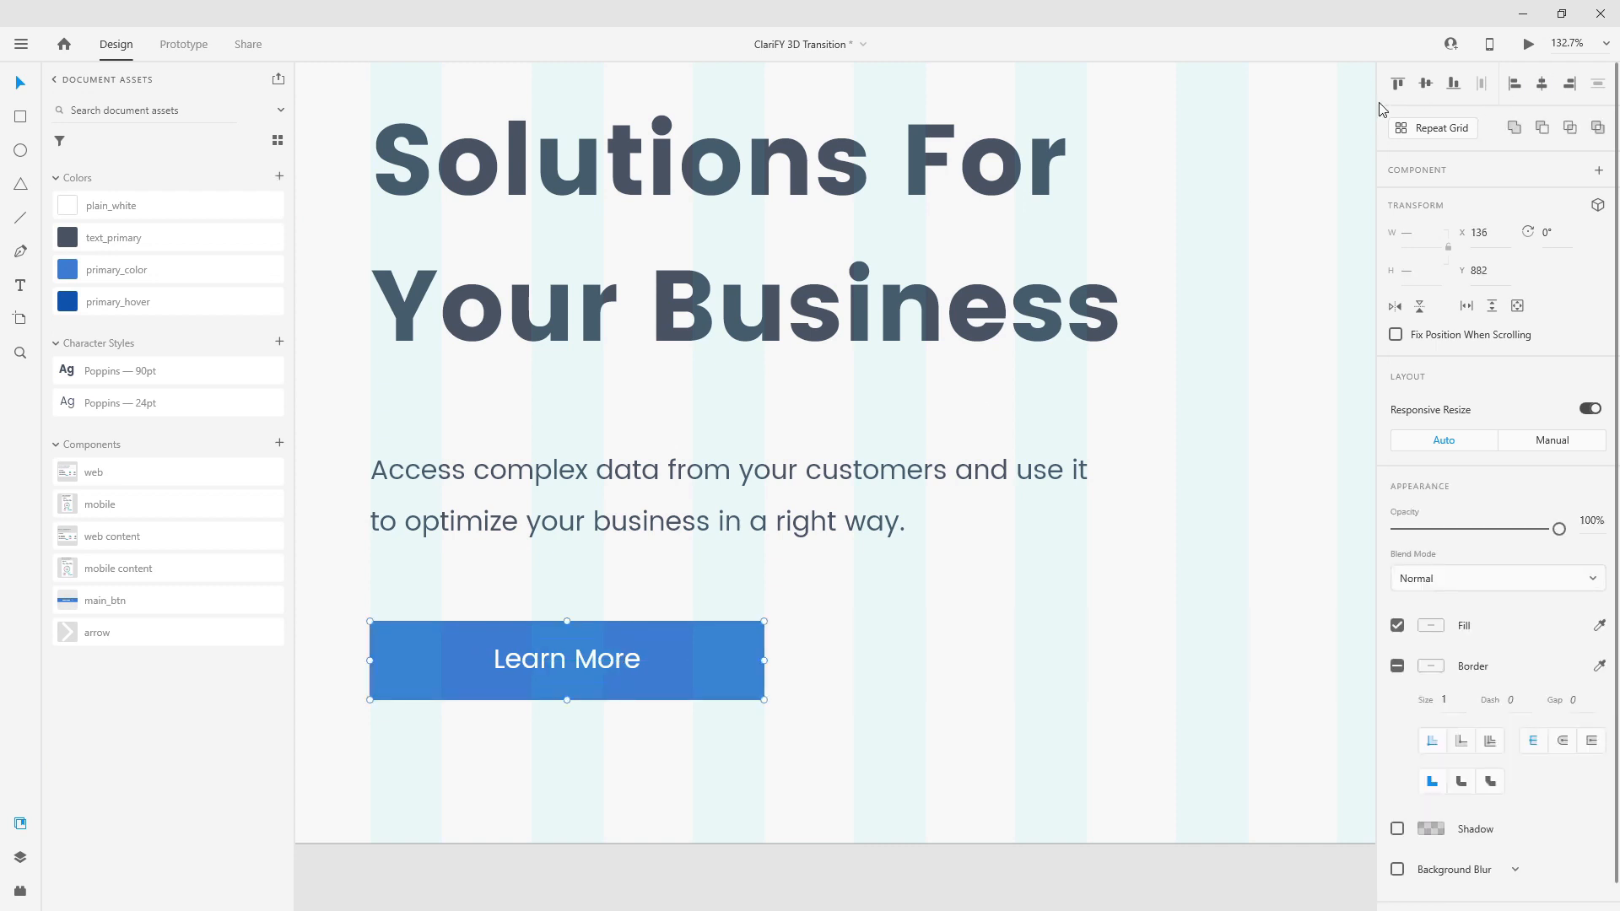
pyautogui.click(774, 563)
pyautogui.click(604, 661)
pyautogui.moveTo(604, 661); pyautogui.dragTo(554, 668)
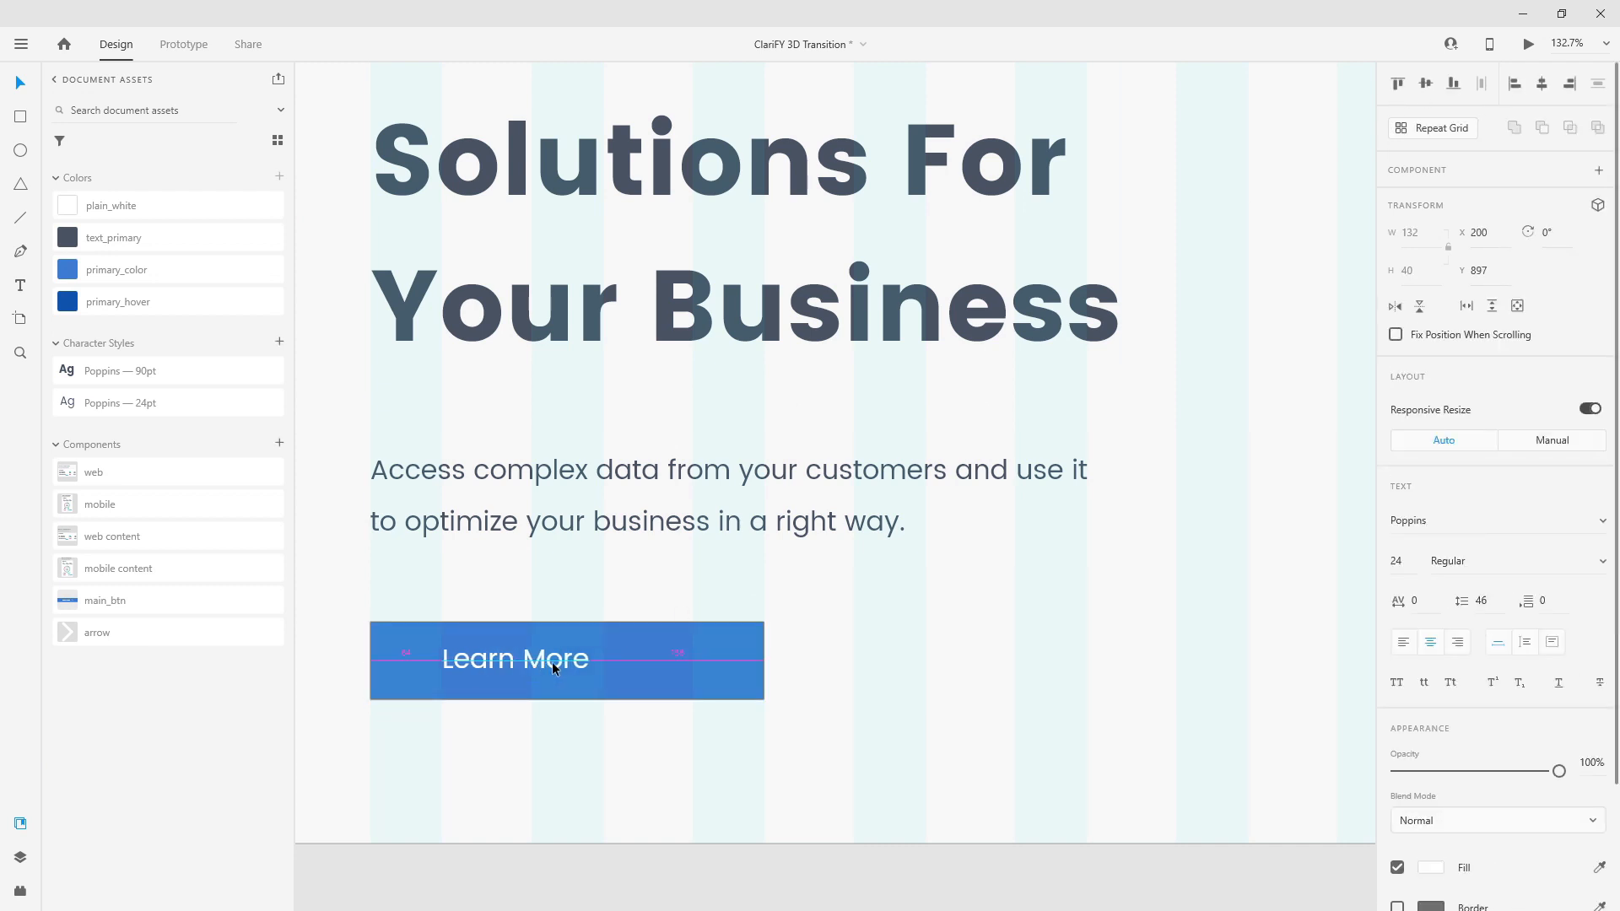
# Set the button rectangle's corner radius to 10 and turn off its border.
pyautogui.click(650, 656)
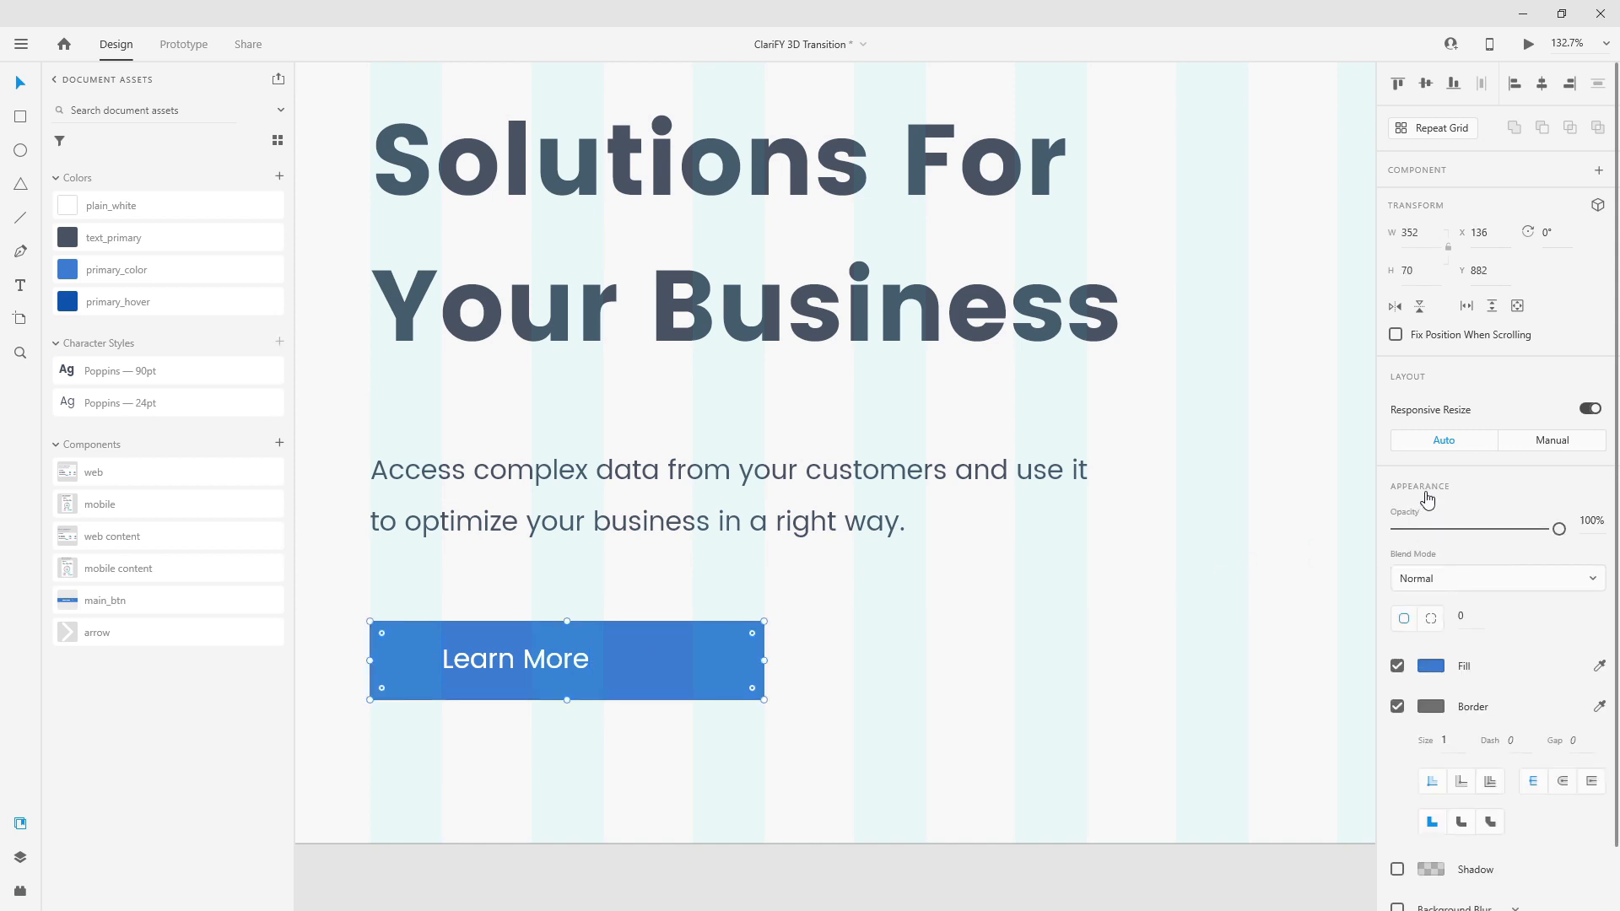
pyautogui.scroll(-1, 1468, 675)
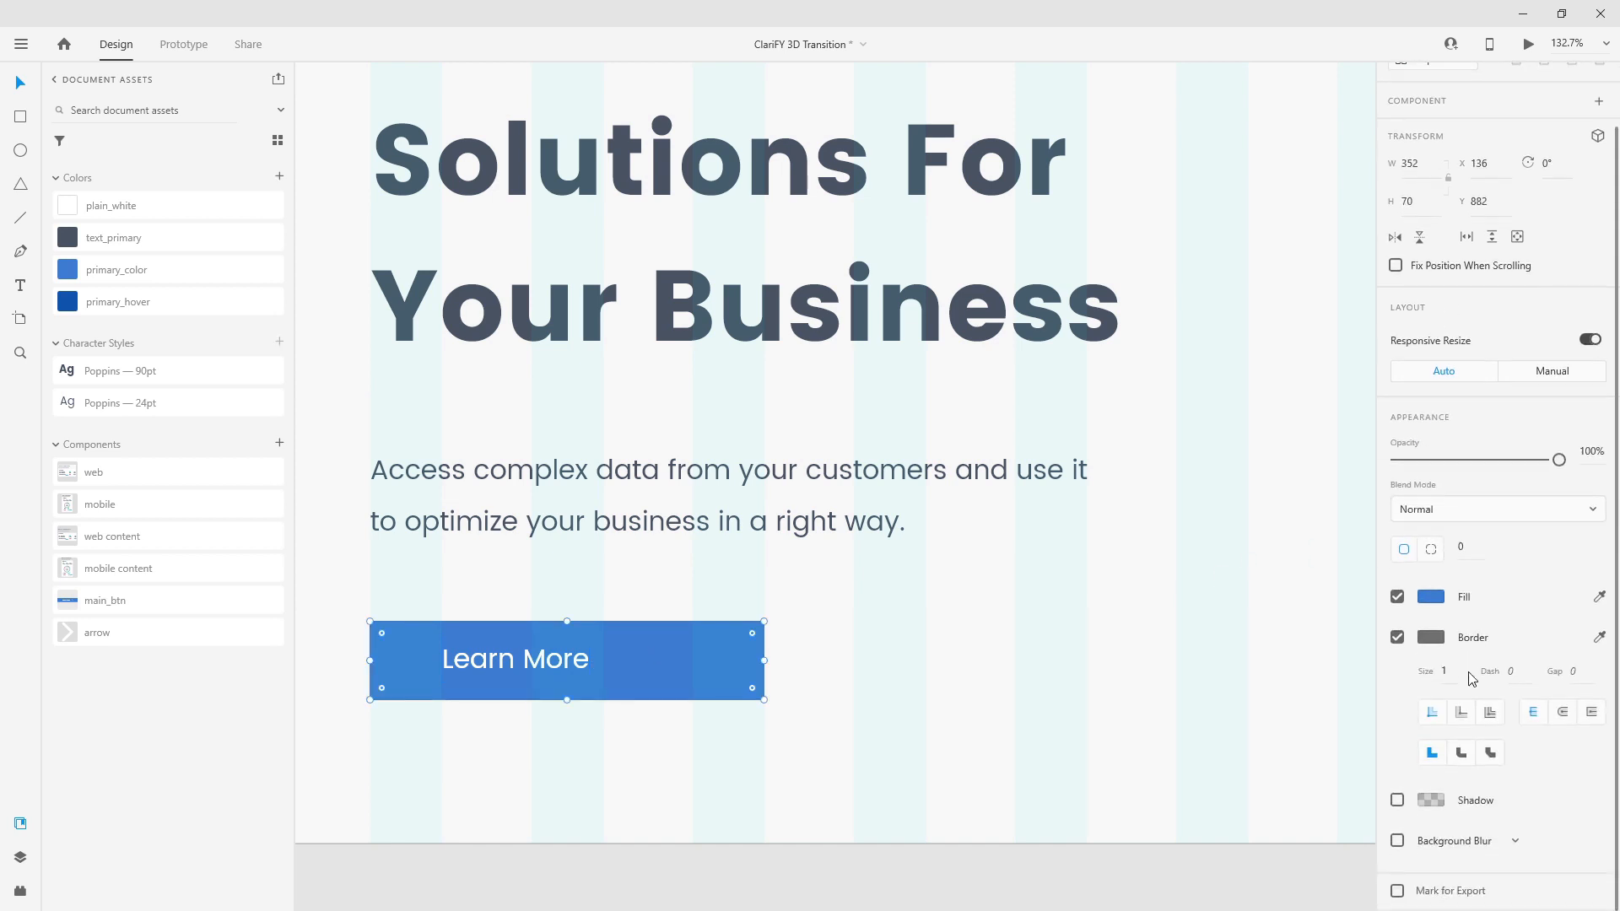
pyautogui.click(1473, 545)
pyautogui.write('10')
pyautogui.press('Return')
pyautogui.click(1397, 638)
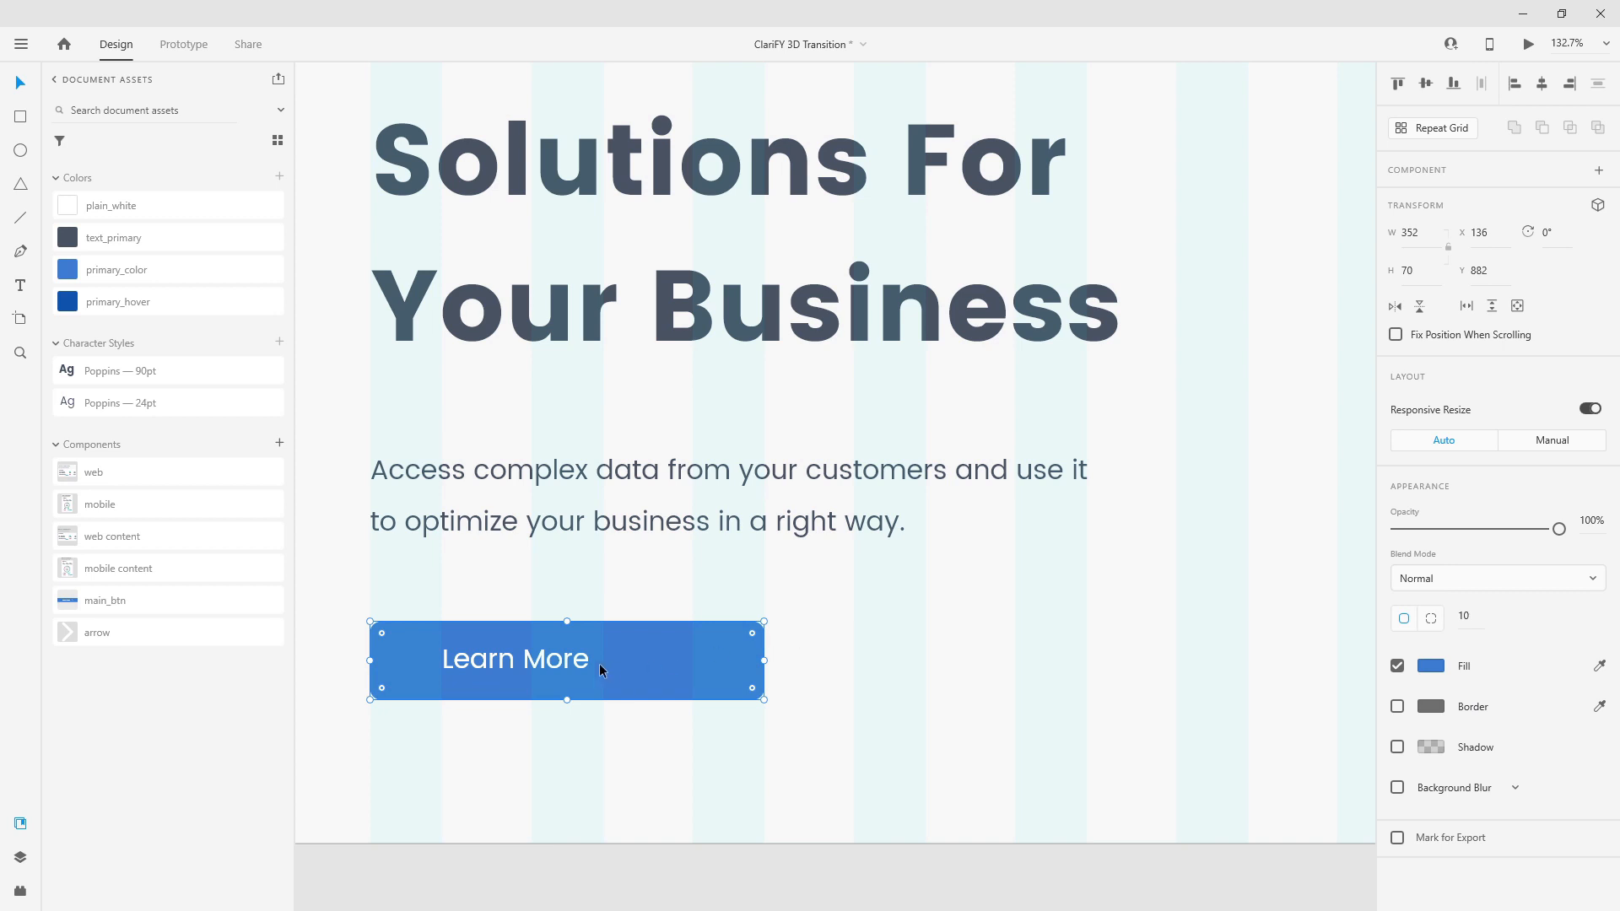
# Move the Learn More text to X 212 and place an arrow component instance to its right at X 374.
pyautogui.click(526, 670)
pyautogui.moveTo(530, 669); pyautogui.dragTo(544, 668)
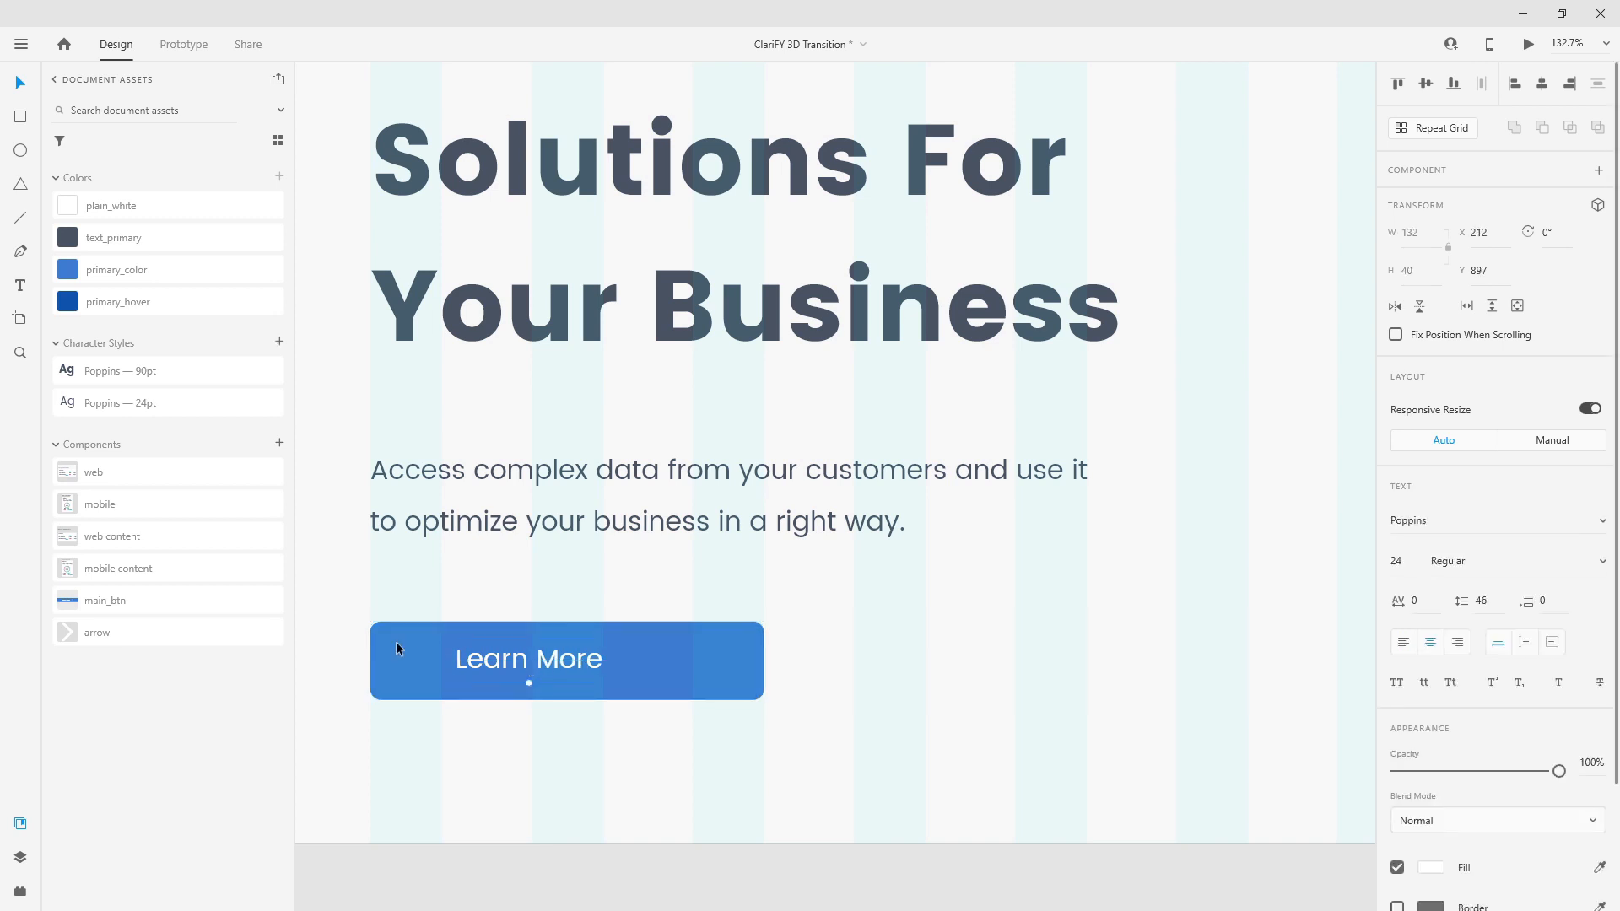
pyautogui.moveTo(236, 643); pyautogui.dragTo(644, 661)
pyautogui.scroll(8, 596, 672)
pyautogui.moveTo(744, 590); pyautogui.dragTo(631, 594)
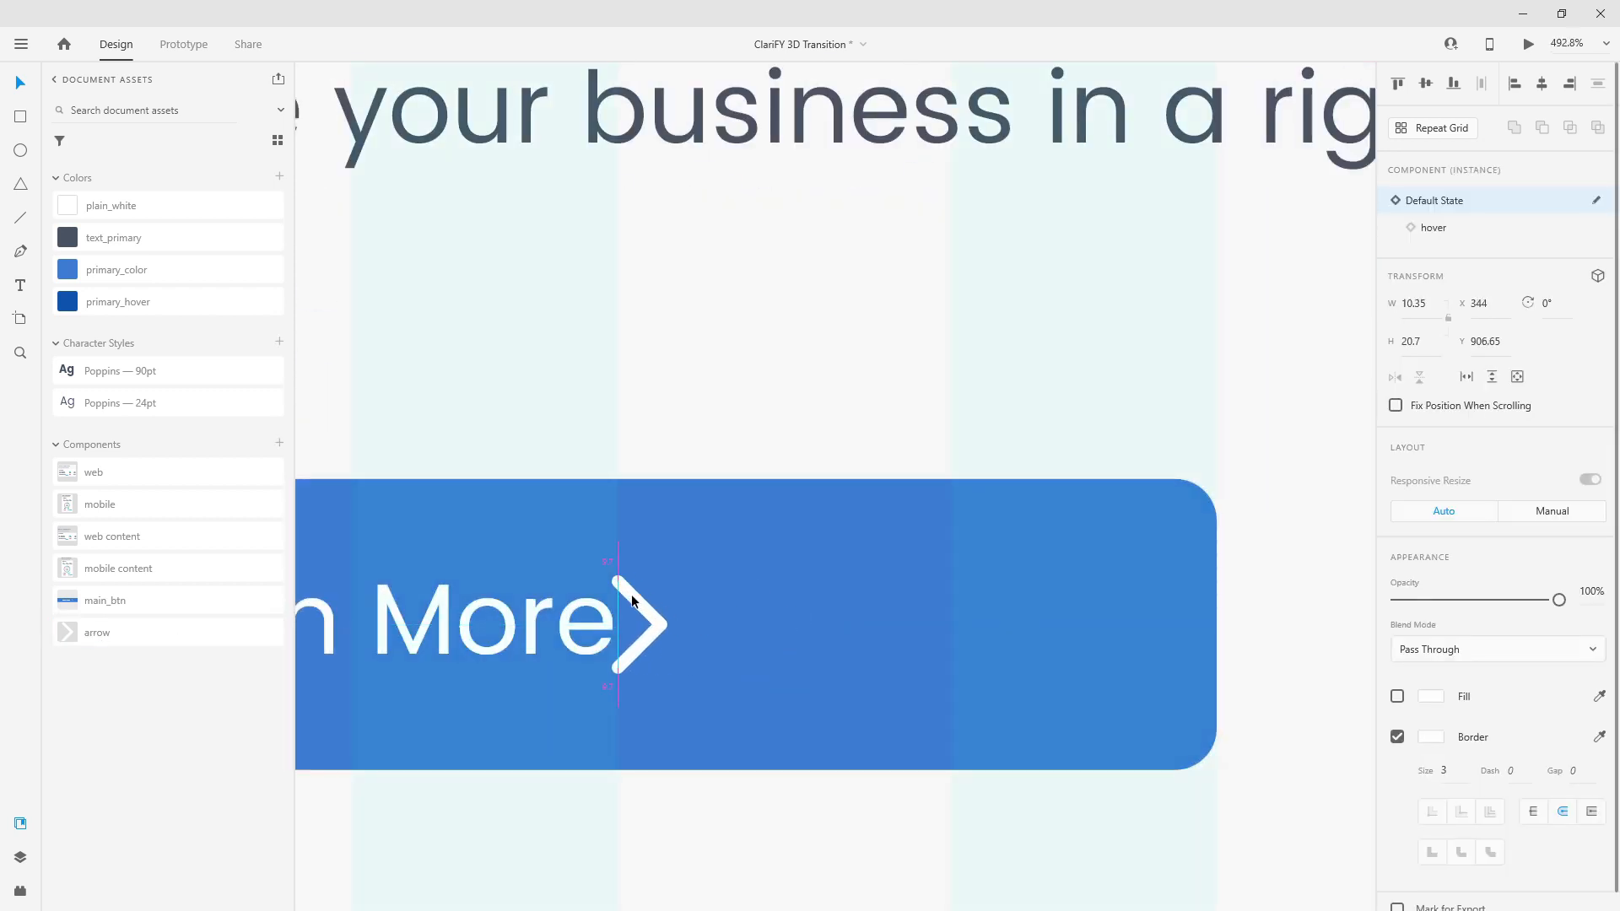
pyautogui.hotkey('shift', 'Right')
pyautogui.hotkey('shift', 'Right')
pyautogui.hotkey('shift', 'Right')
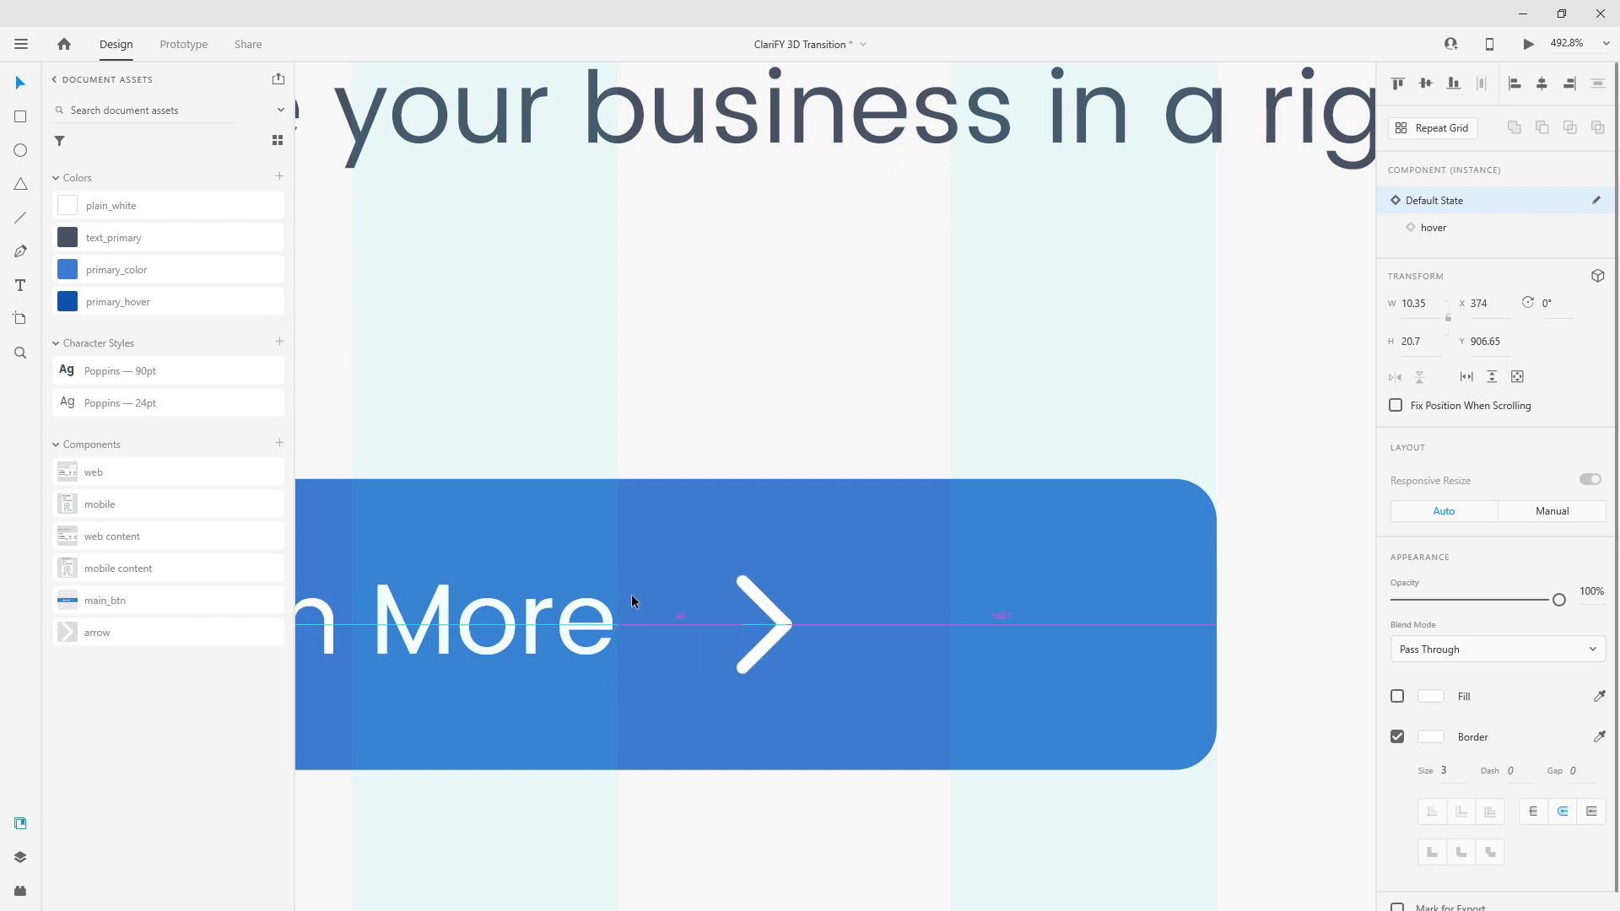
# Move the Learn More text and arrow together to the horizontal center of the button, at X 225.83.
pyautogui.scroll(-5, 939, 570)
pyautogui.keyDown('shift'); pyautogui.click(716, 605); pyautogui.keyUp('shift')
pyautogui.moveTo(716, 605)
pyautogui.mouseDown()
pyautogui.moveTo(745, 600)
pyautogui.moveTo(731, 604)
pyautogui.mouseUp()
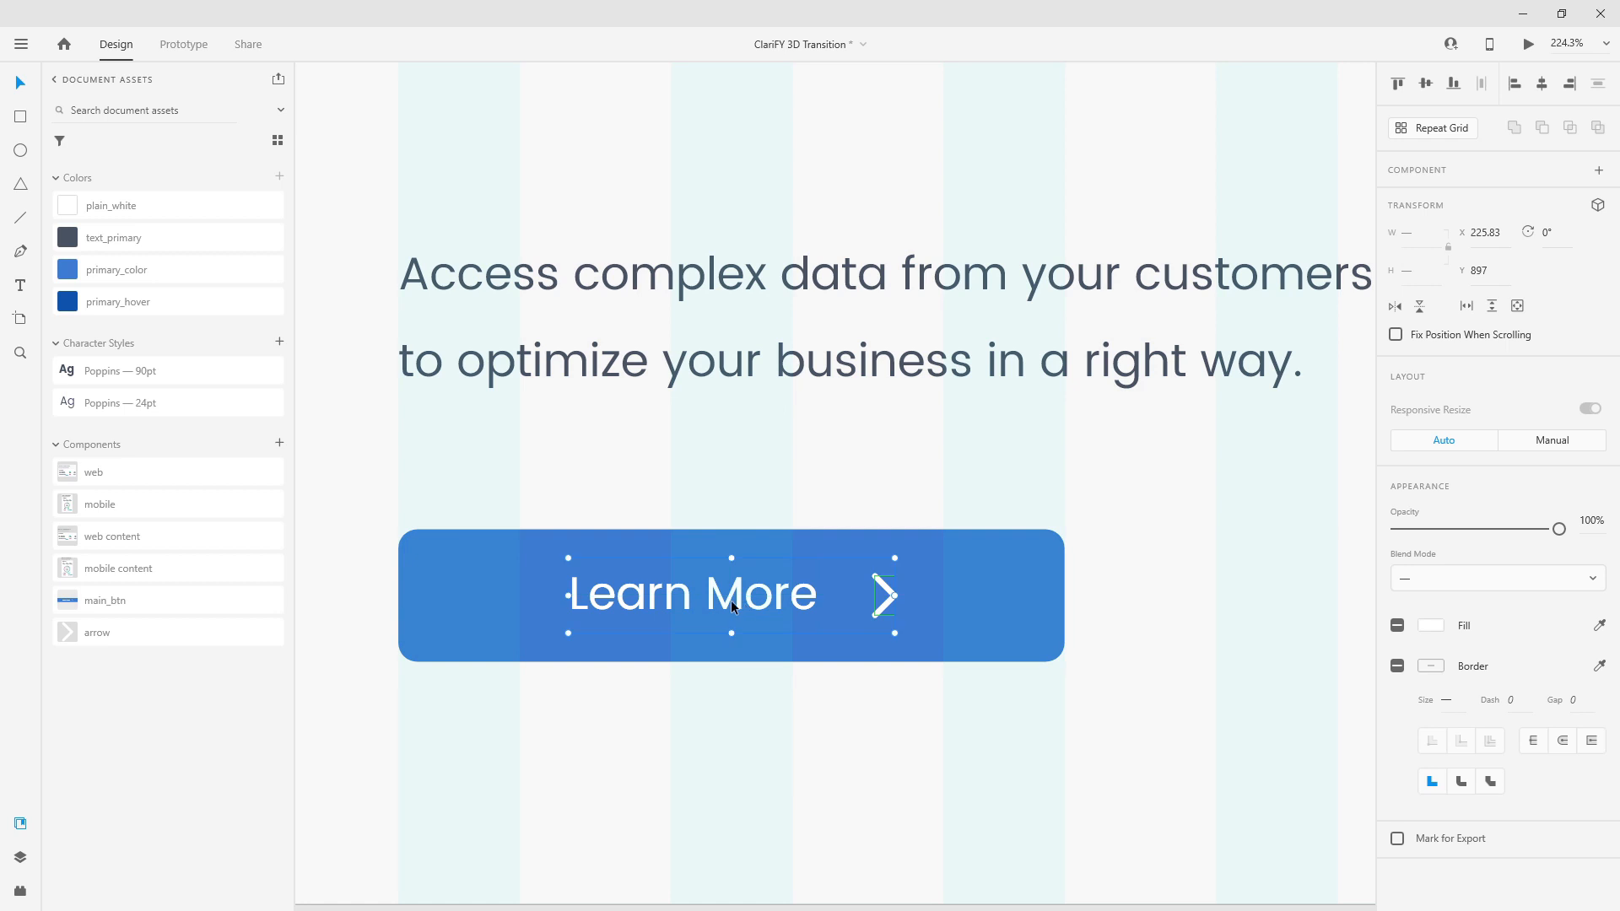
# Rename the button's rectangle layer as btn_bg.
pyautogui.click(20, 857)
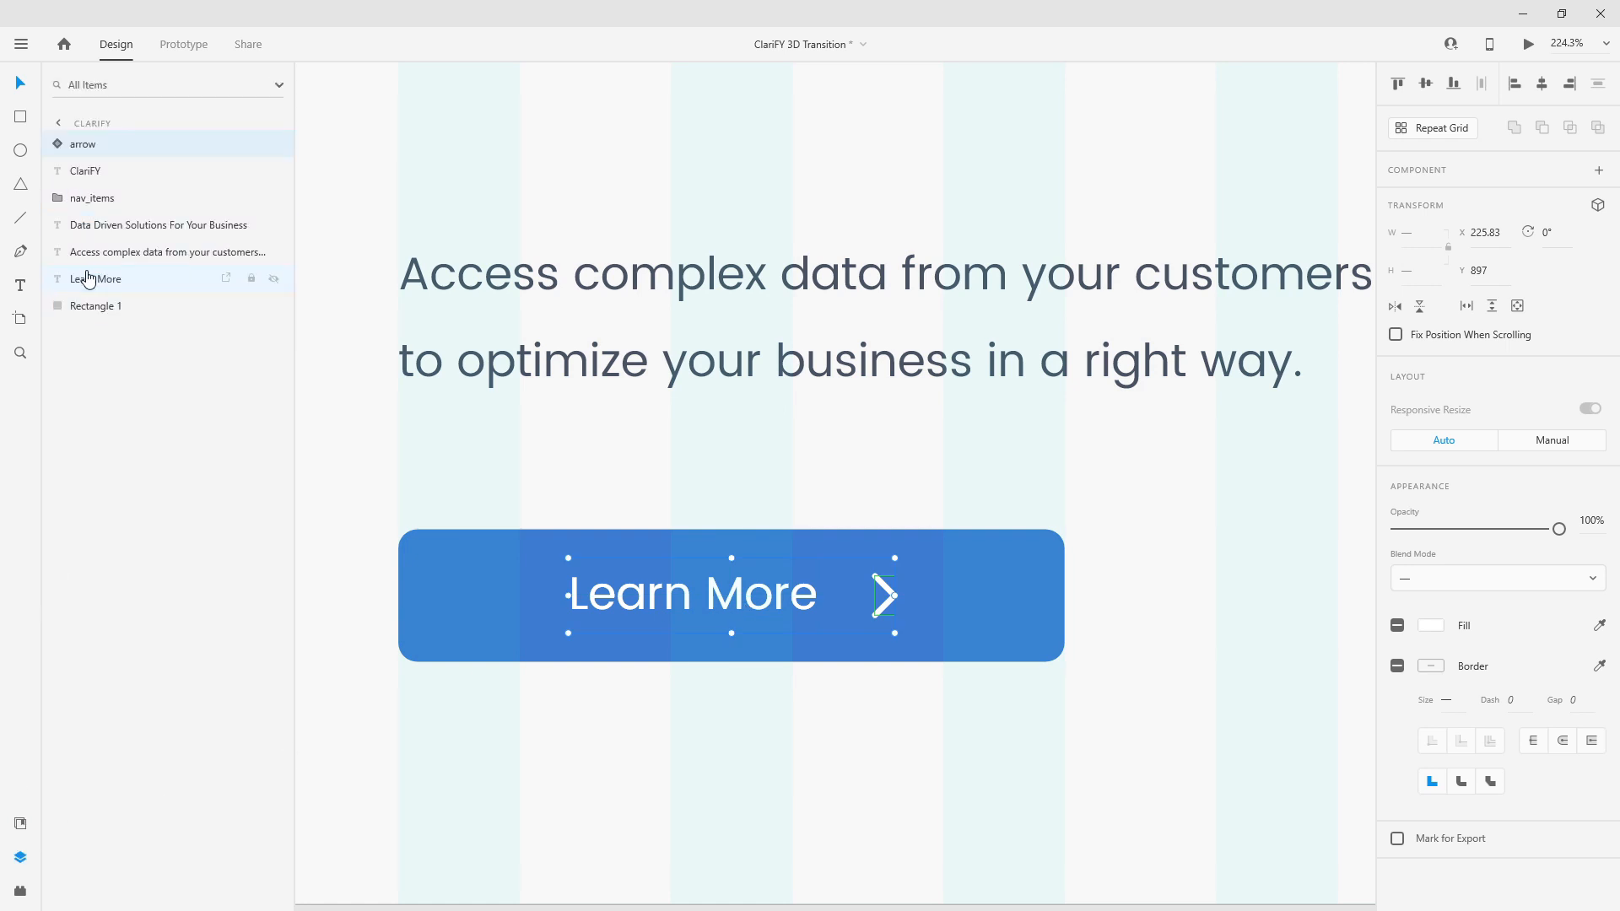
pyautogui.doubleClick(94, 305)
pyautogui.write('btn_b')
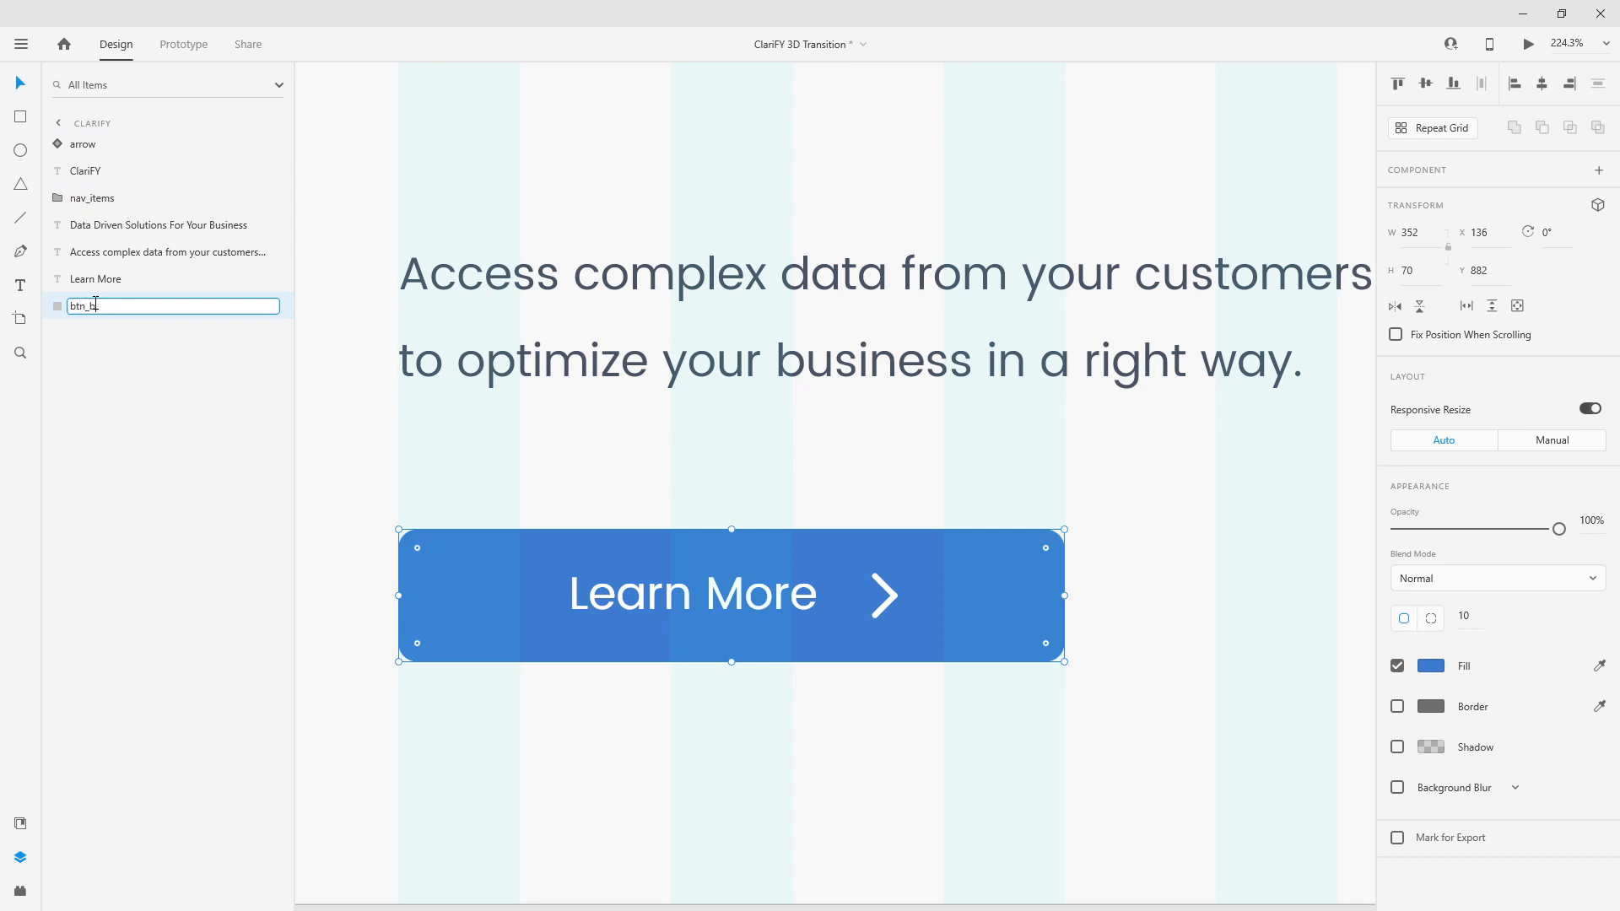
pyautogui.press('Return')
pyautogui.doubleClick(95, 306)
pyautogui.click(95, 304)
pyautogui.write('g')
pyautogui.press('Return')
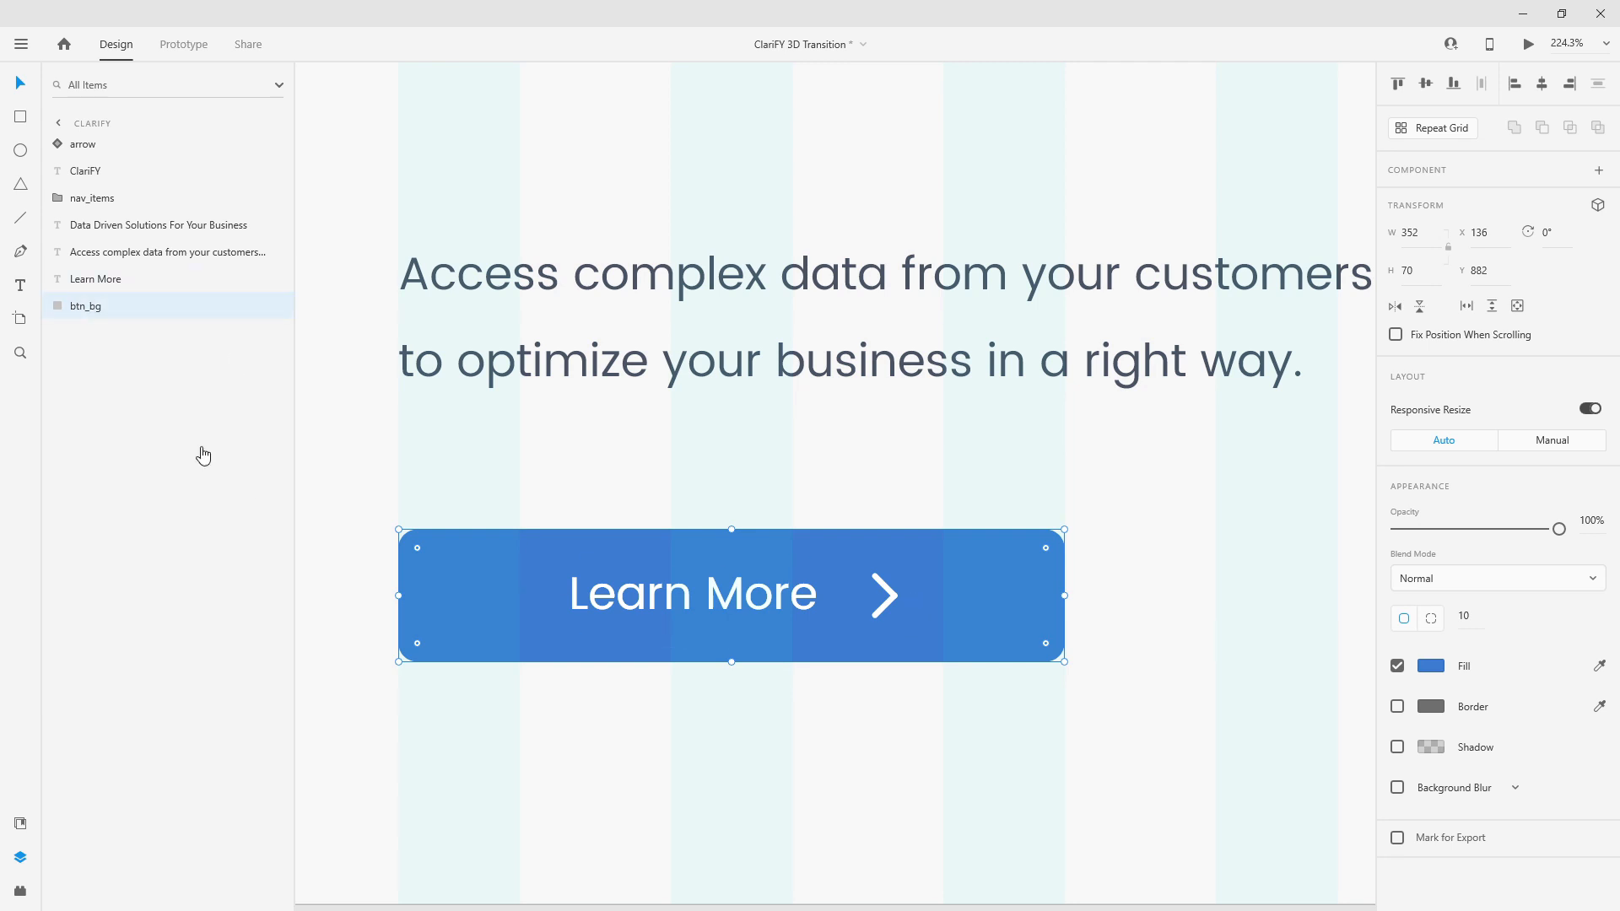
# Place the arrow layer directly above btn_bg and group Learn More, arrow and btn_bg as main_btn.
pyautogui.moveTo(109, 142); pyautogui.dragTo(102, 285)
pyautogui.click(99, 252)
pyautogui.keyDown('shift'); pyautogui.click(105, 307); pyautogui.keyUp('shift')
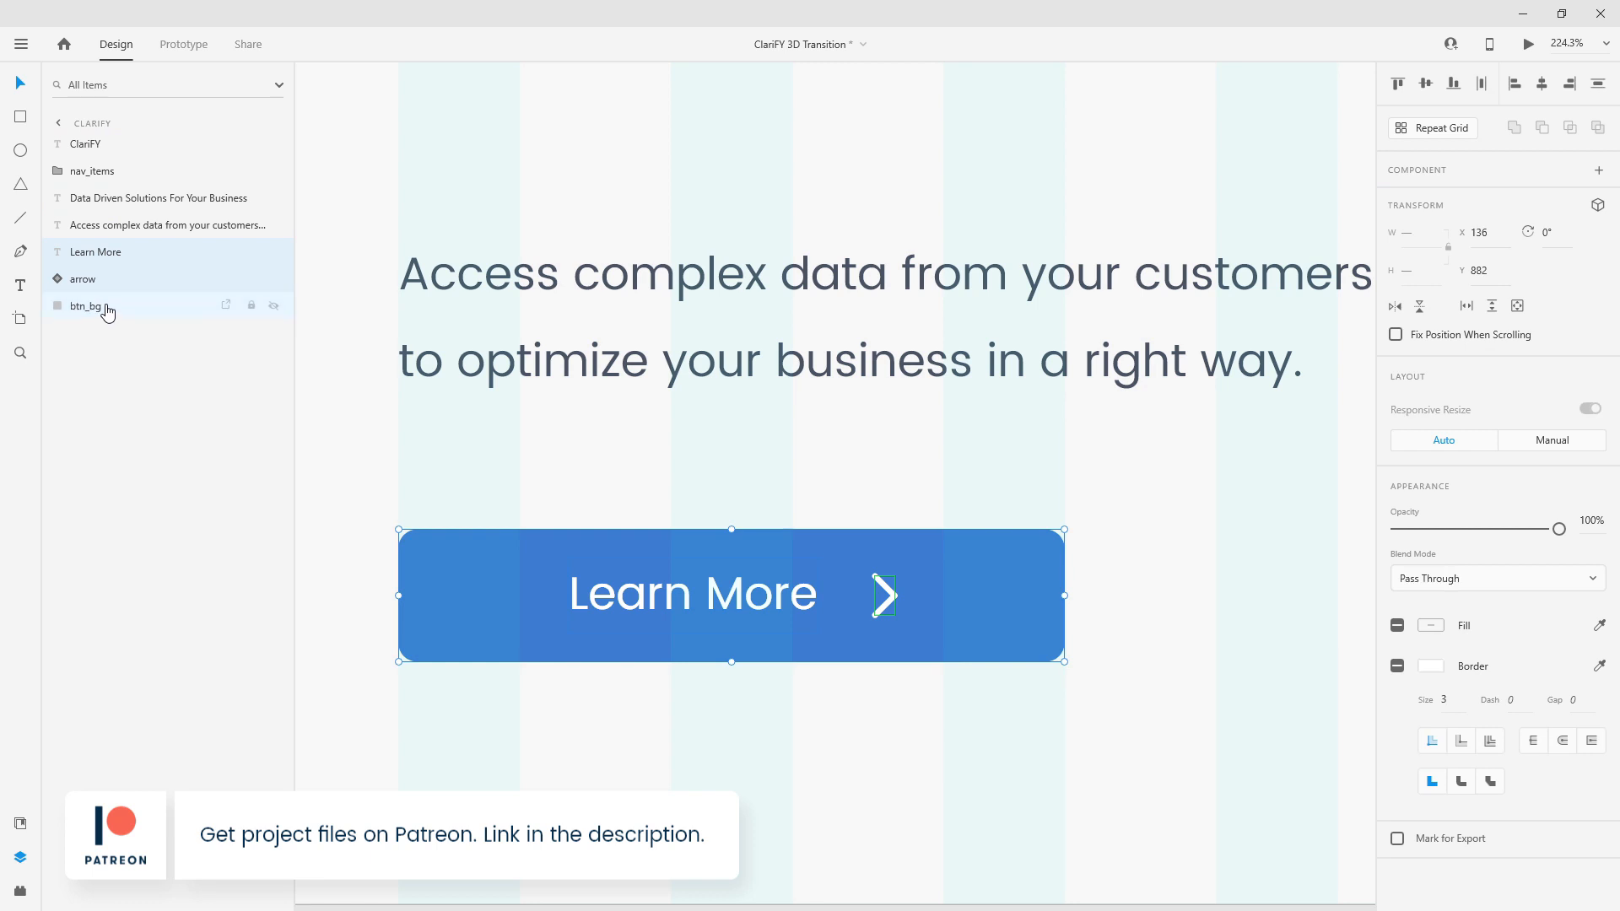
pyautogui.hotkey('ctrl', 'g')
pyautogui.doubleClick(87, 251)
pyautogui.write('ma')
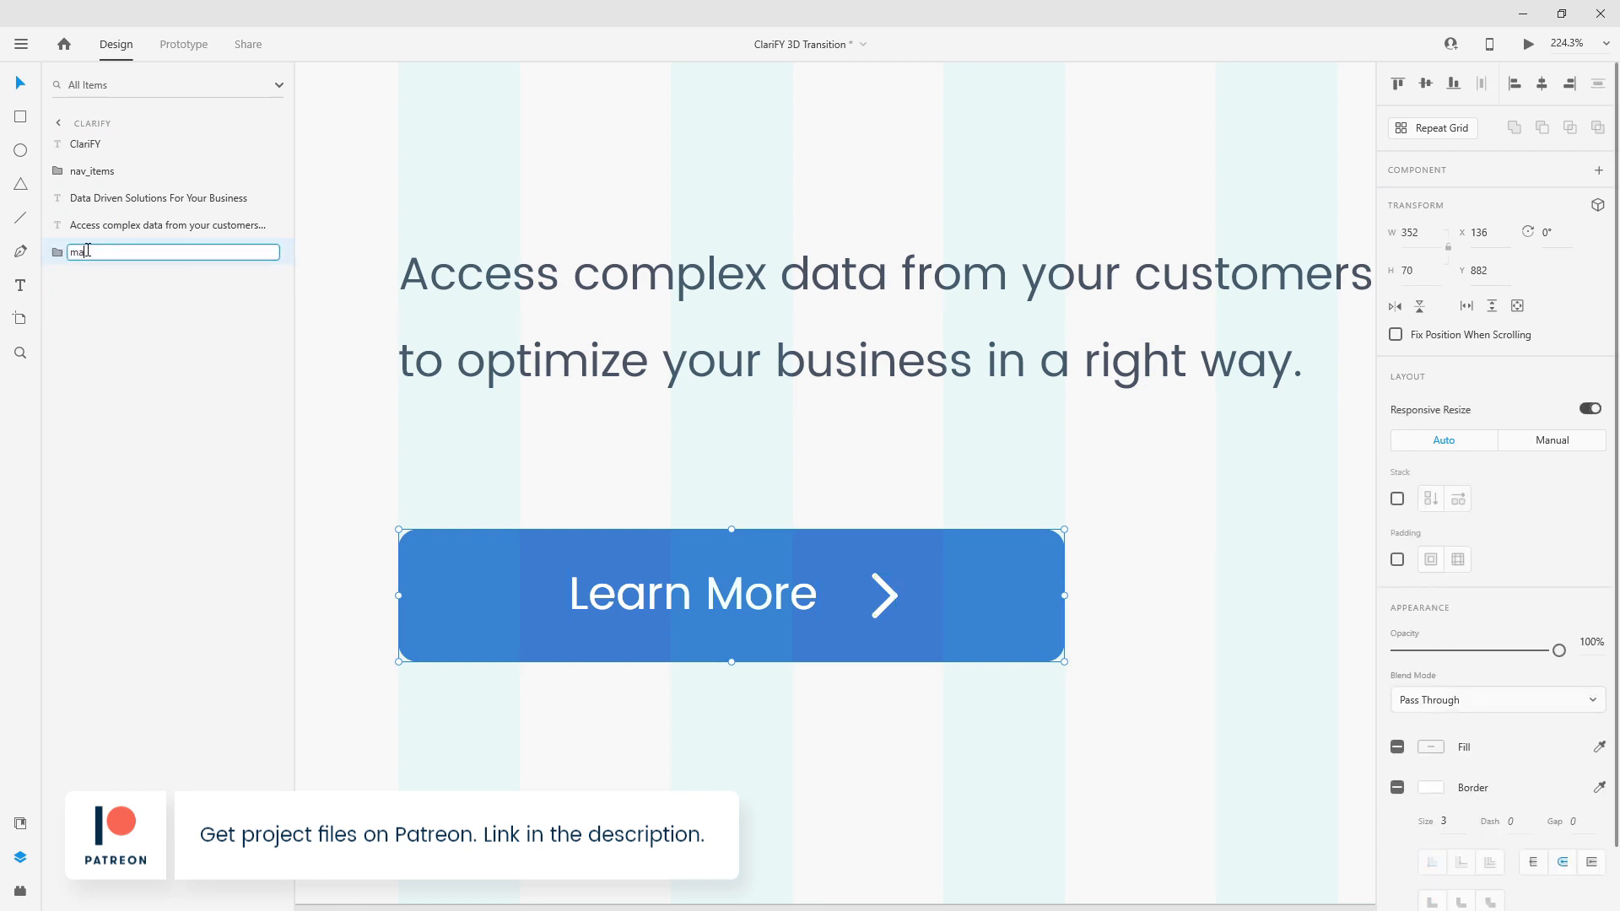
pyautogui.write('in_btn')
pyautogui.press('Return')
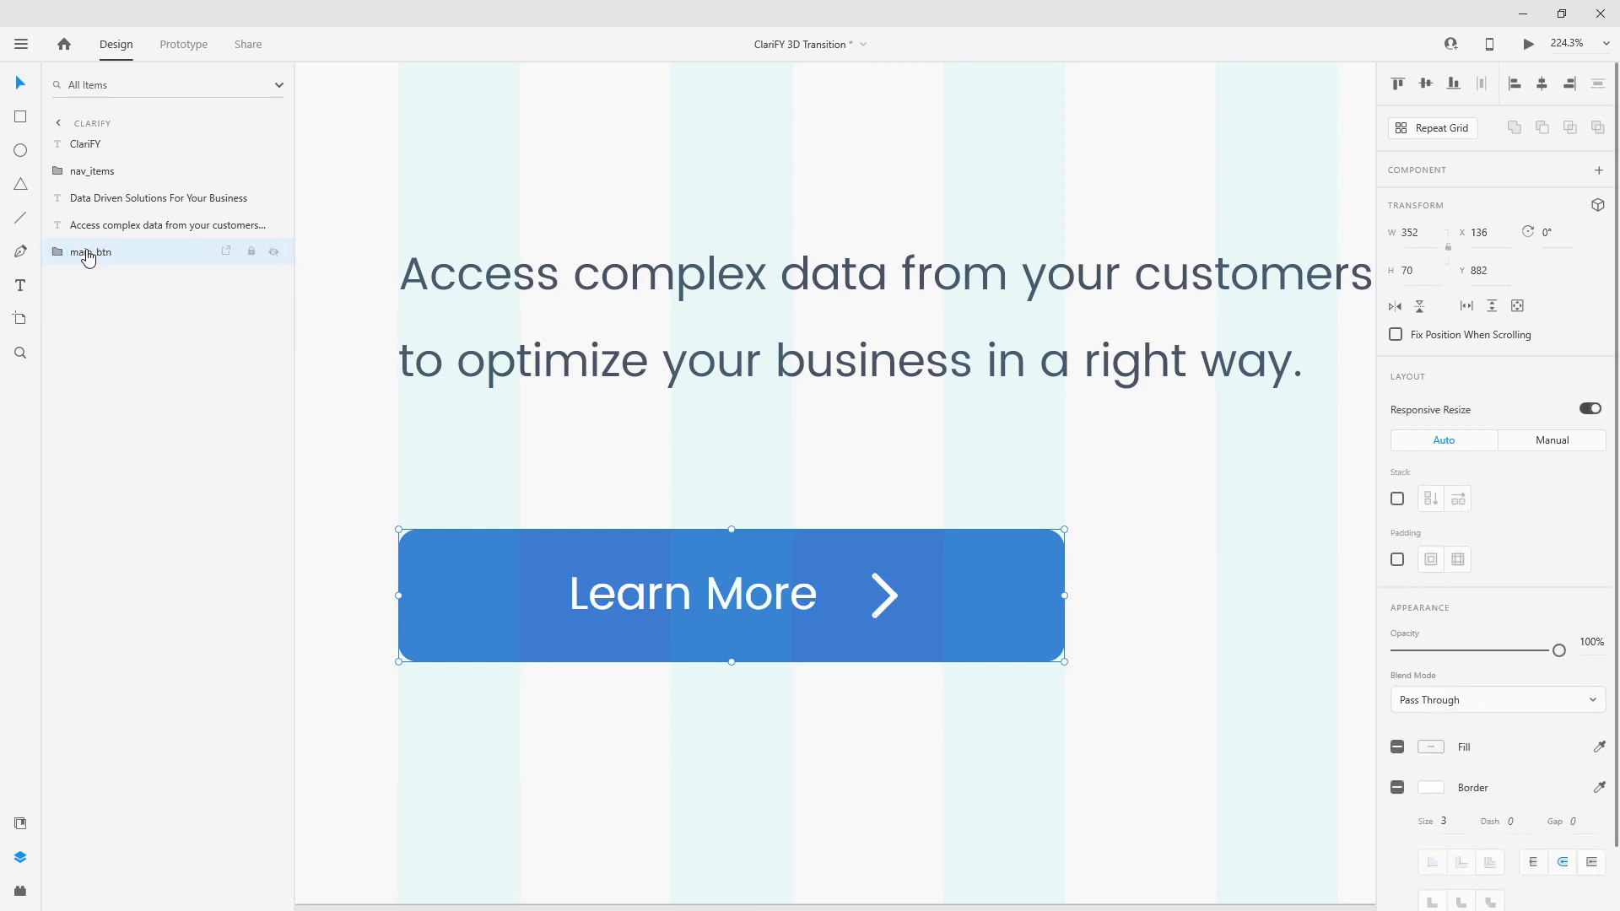
# Delete the existing main_btn component from the document assets.
pyautogui.click(21, 822)
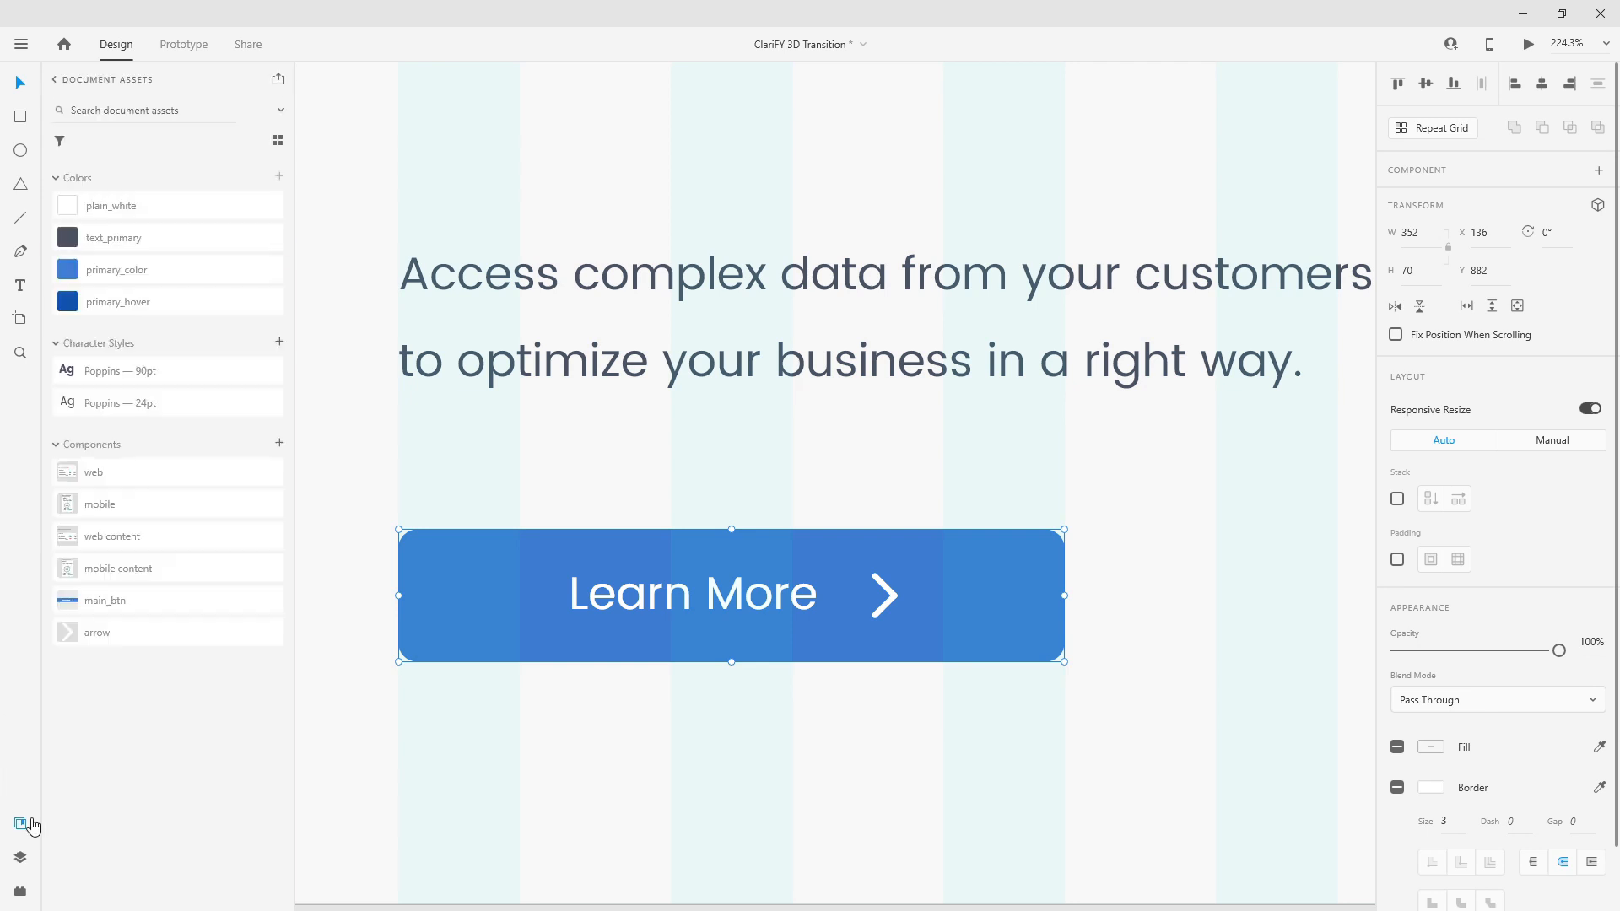
pyautogui.rightClick(121, 600)
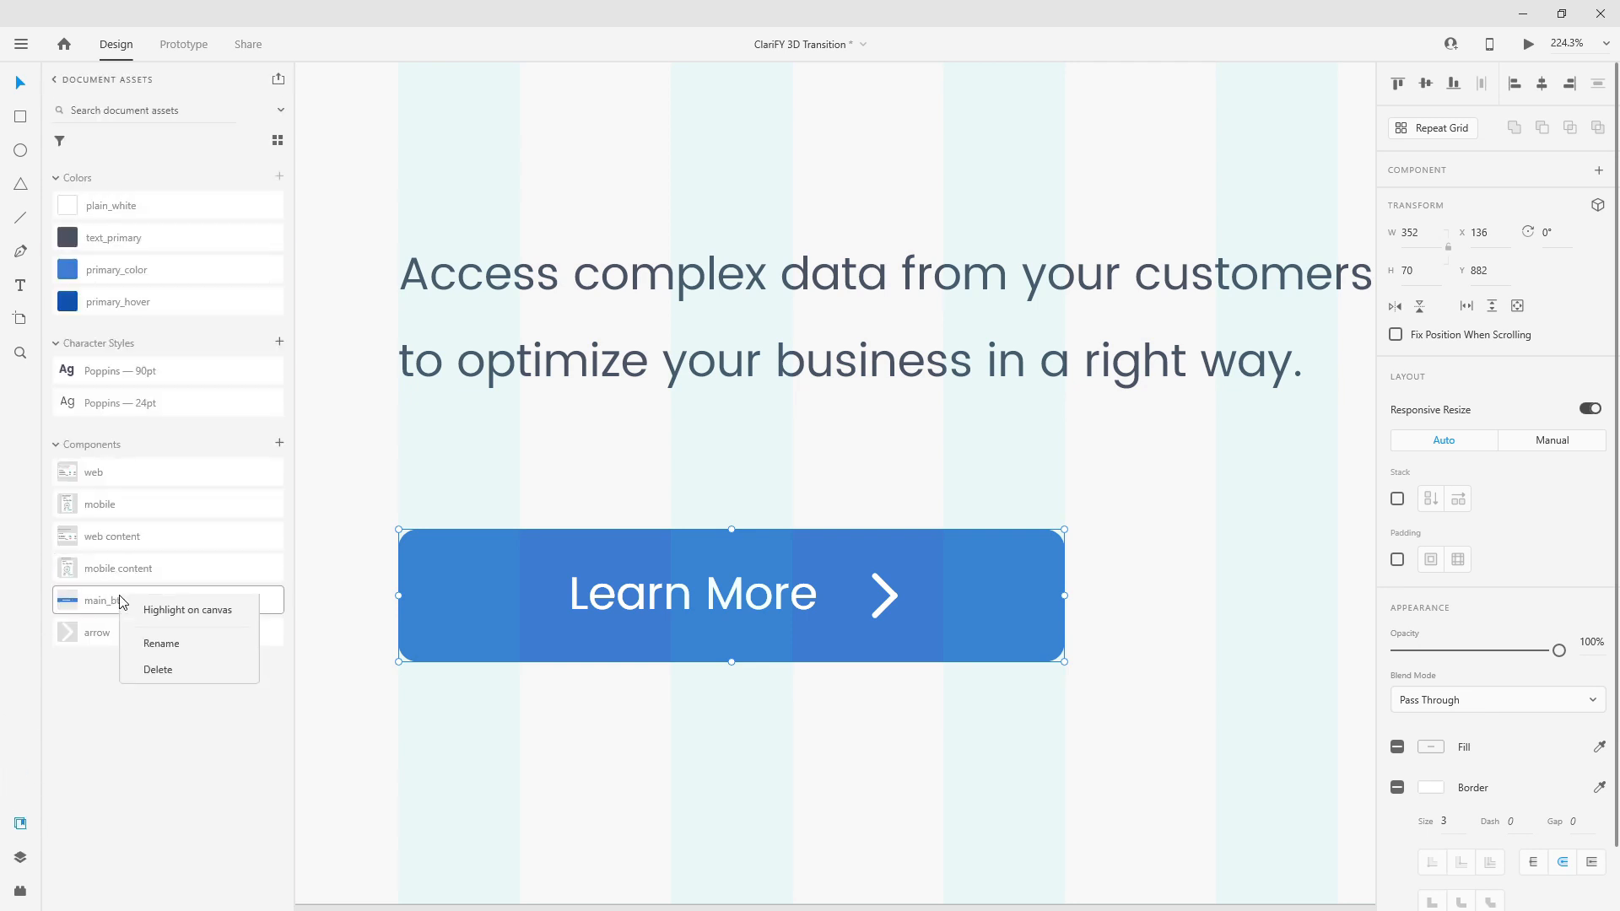
pyautogui.click(158, 692)
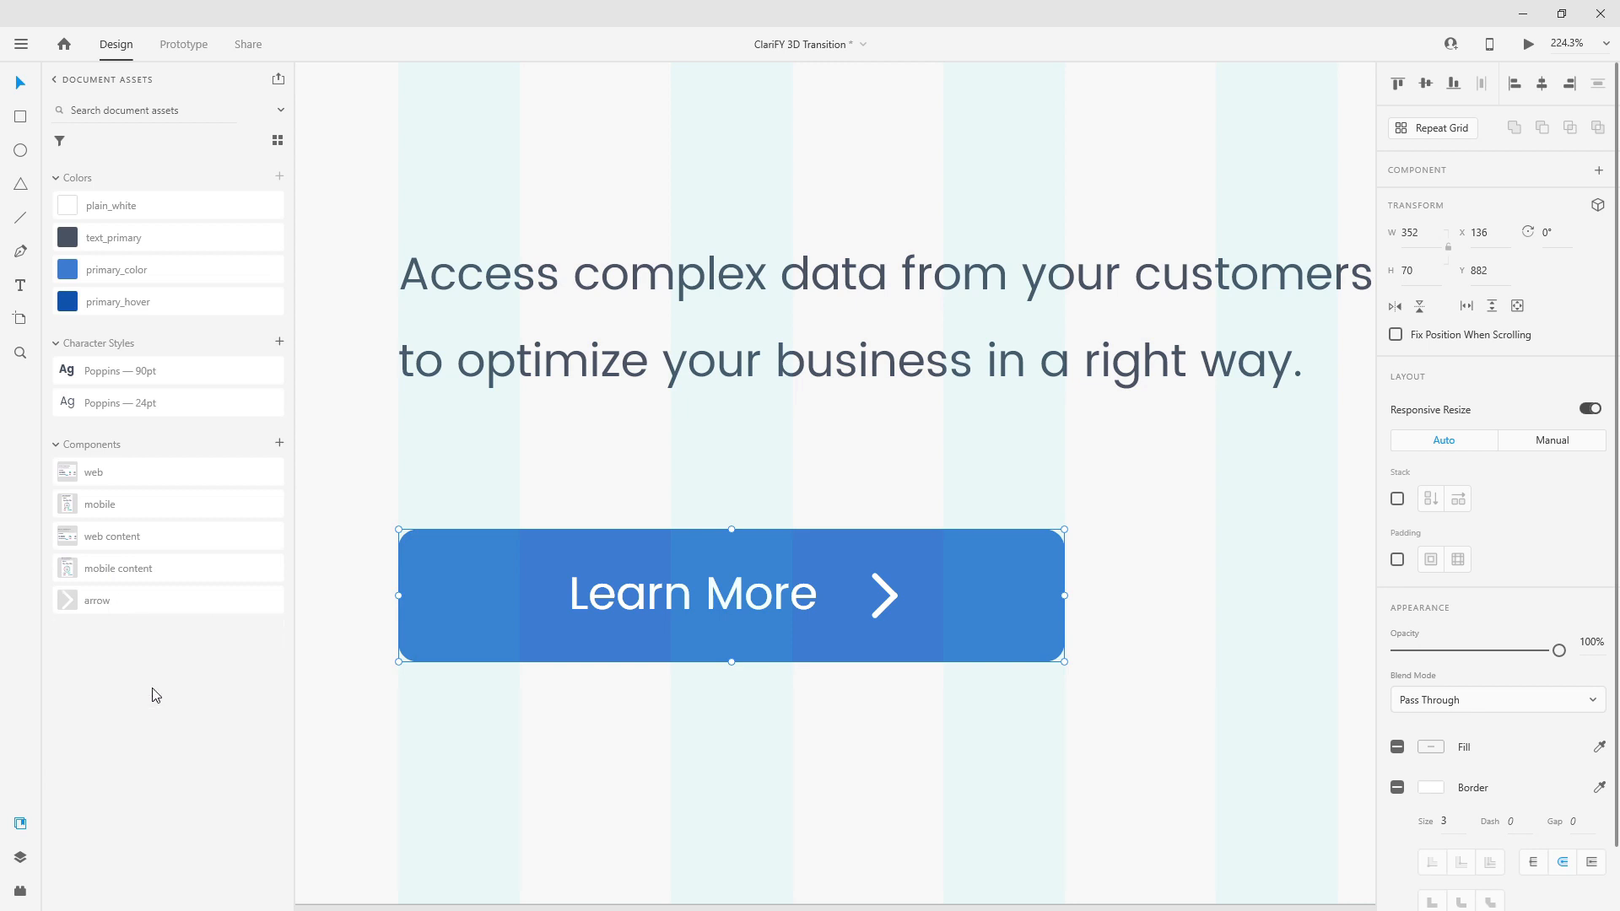
# Switch the arrow instance inside main_btn between its hover and default states to compare them.
pyautogui.click(20, 857)
pyautogui.doubleClick(888, 594)
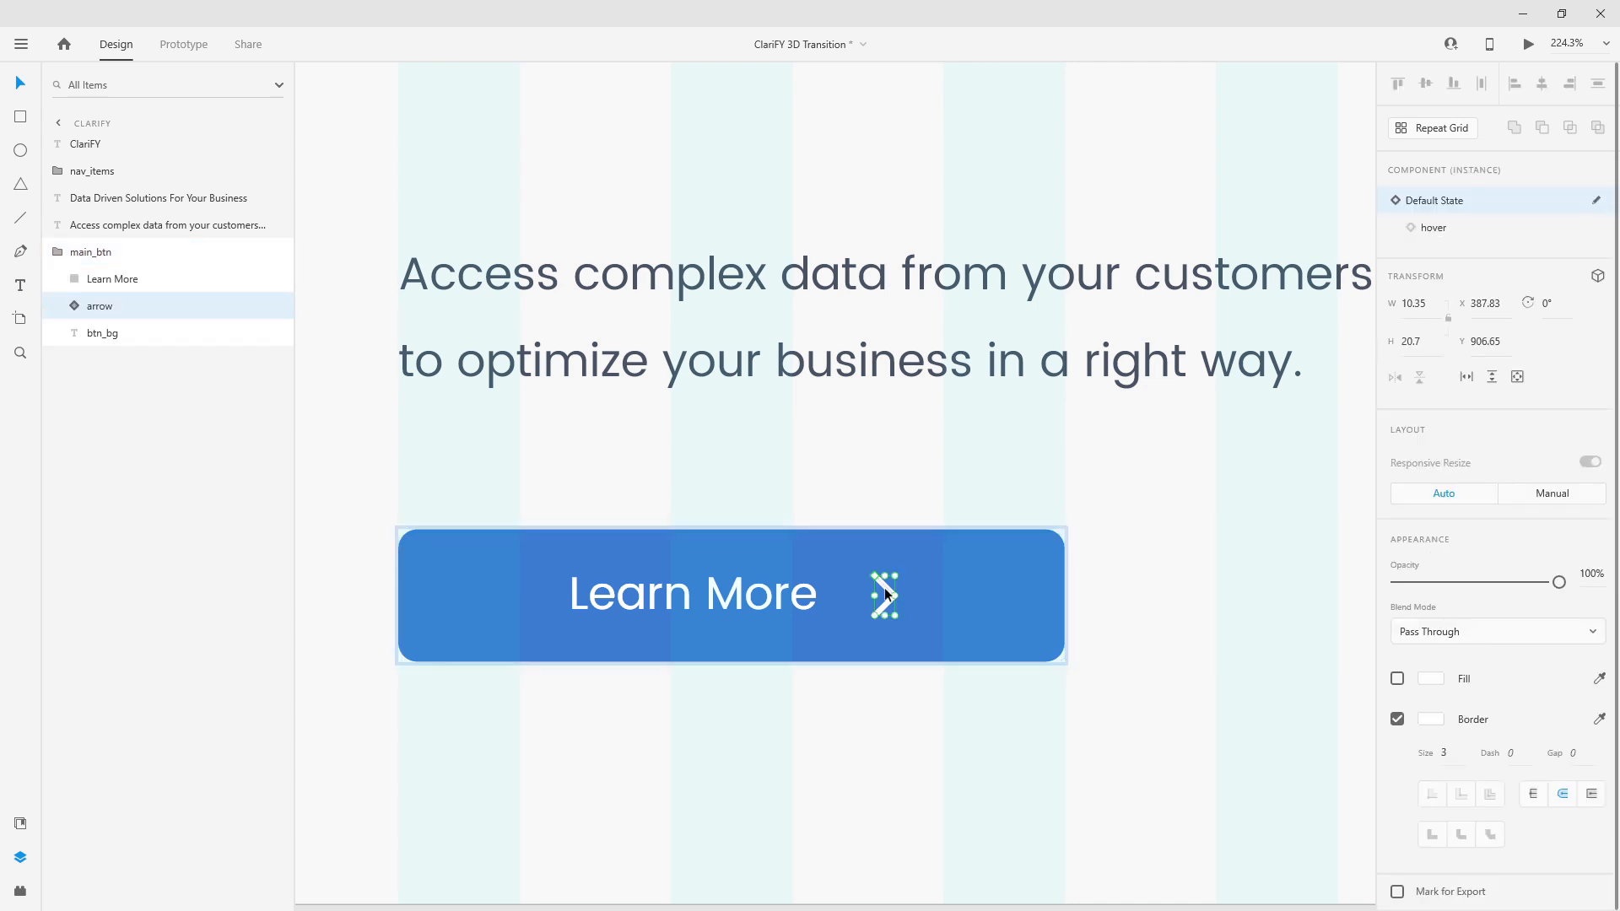
pyautogui.click(1490, 236)
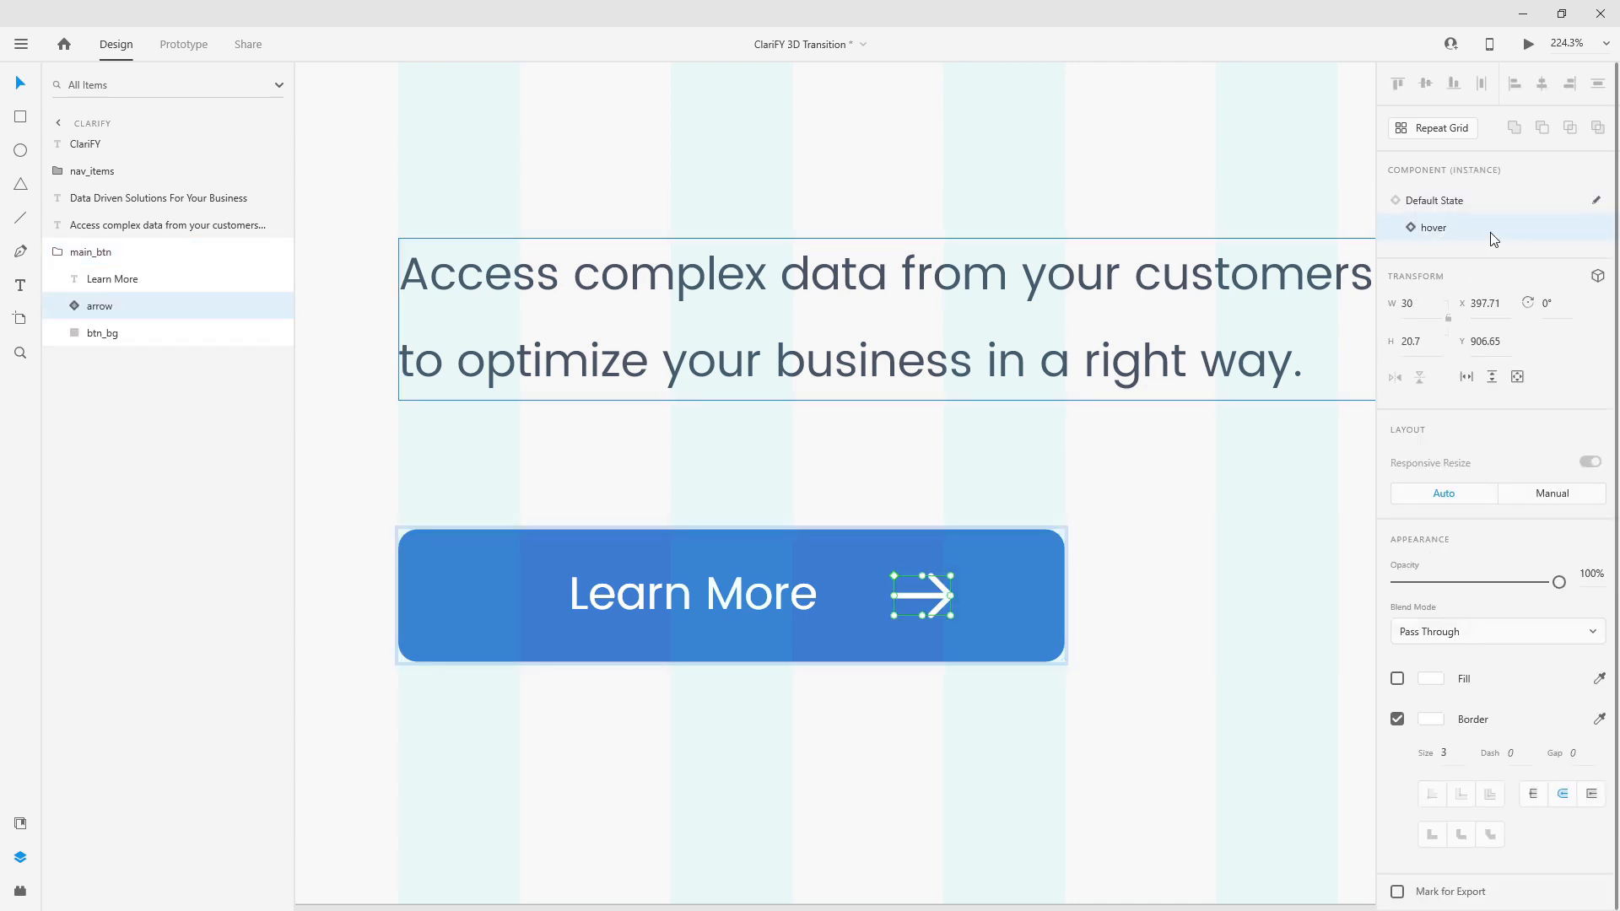
pyautogui.click(1492, 204)
pyautogui.click(1493, 228)
pyautogui.click(1490, 204)
pyautogui.click(1482, 231)
pyautogui.click(1481, 212)
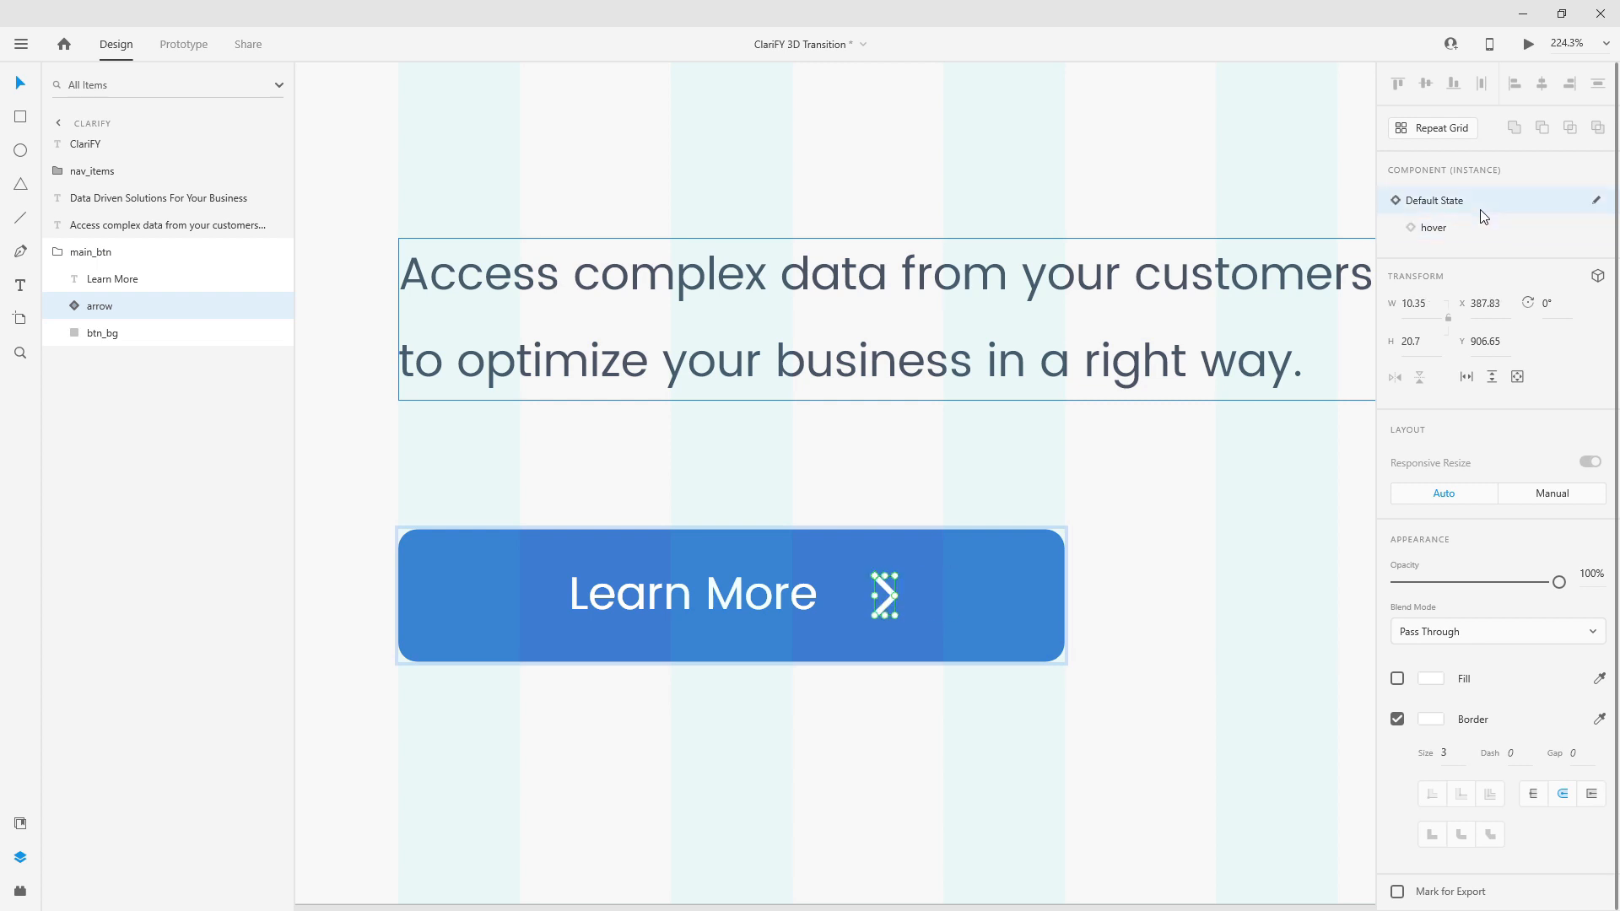
# Draw a horizontal line about 21 px wide above the chevron inside the arrow component, with a centred border of size 3.
pyautogui.scroll(5, 875, 633)
pyautogui.click(76, 307)
pyautogui.click(109, 333)
pyautogui.scroll(8, 974, 577)
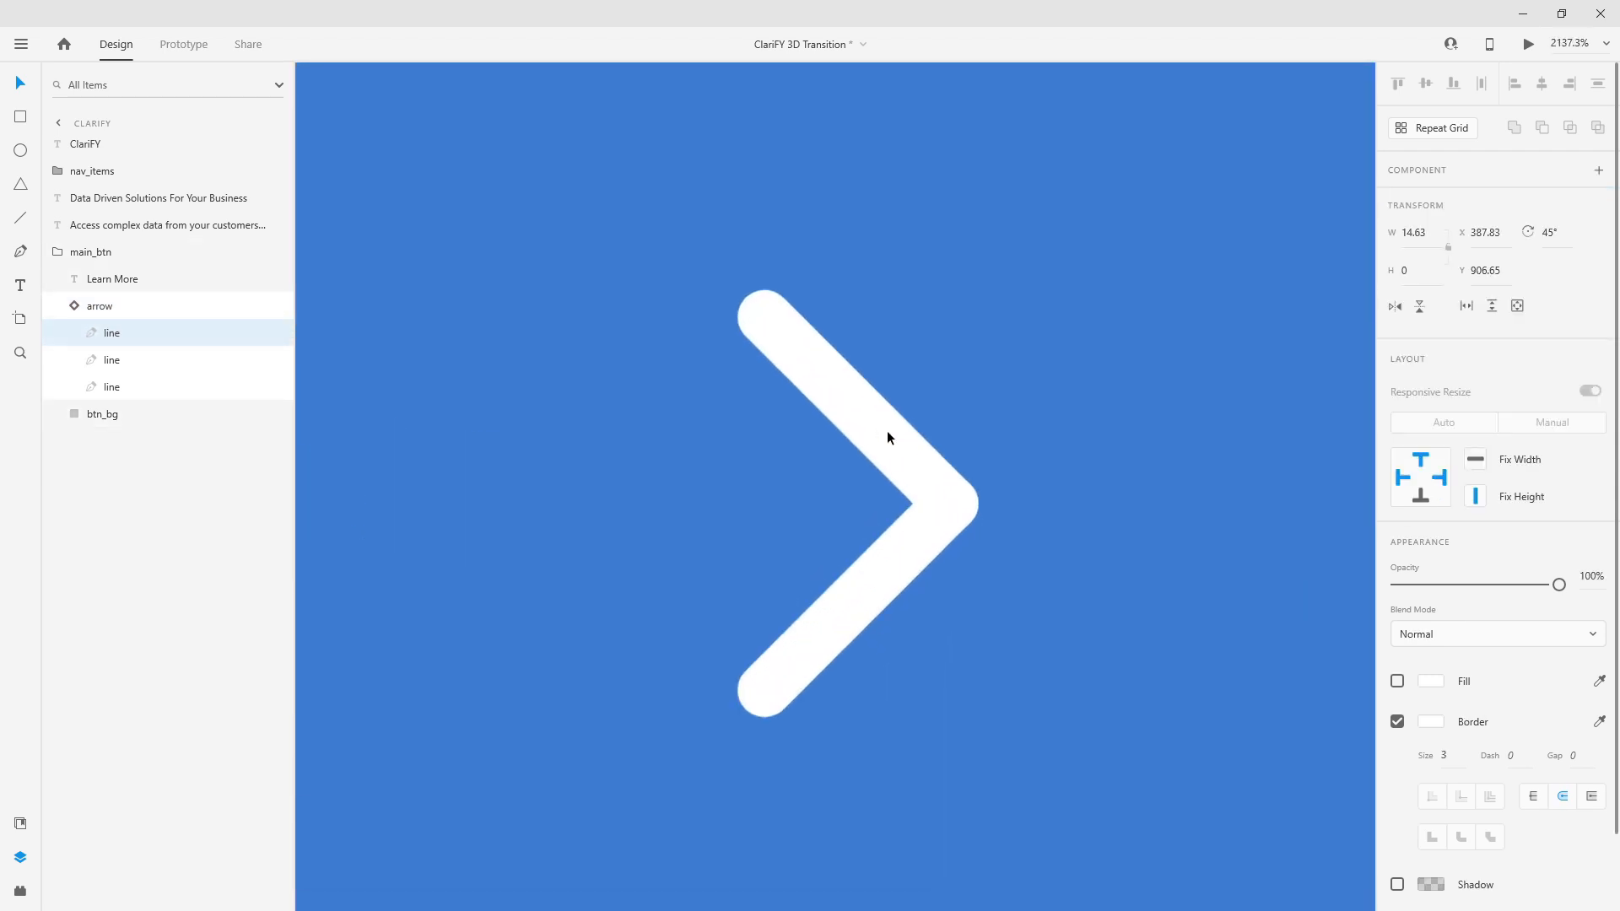
pyautogui.click(20, 251)
pyautogui.click(566, 118)
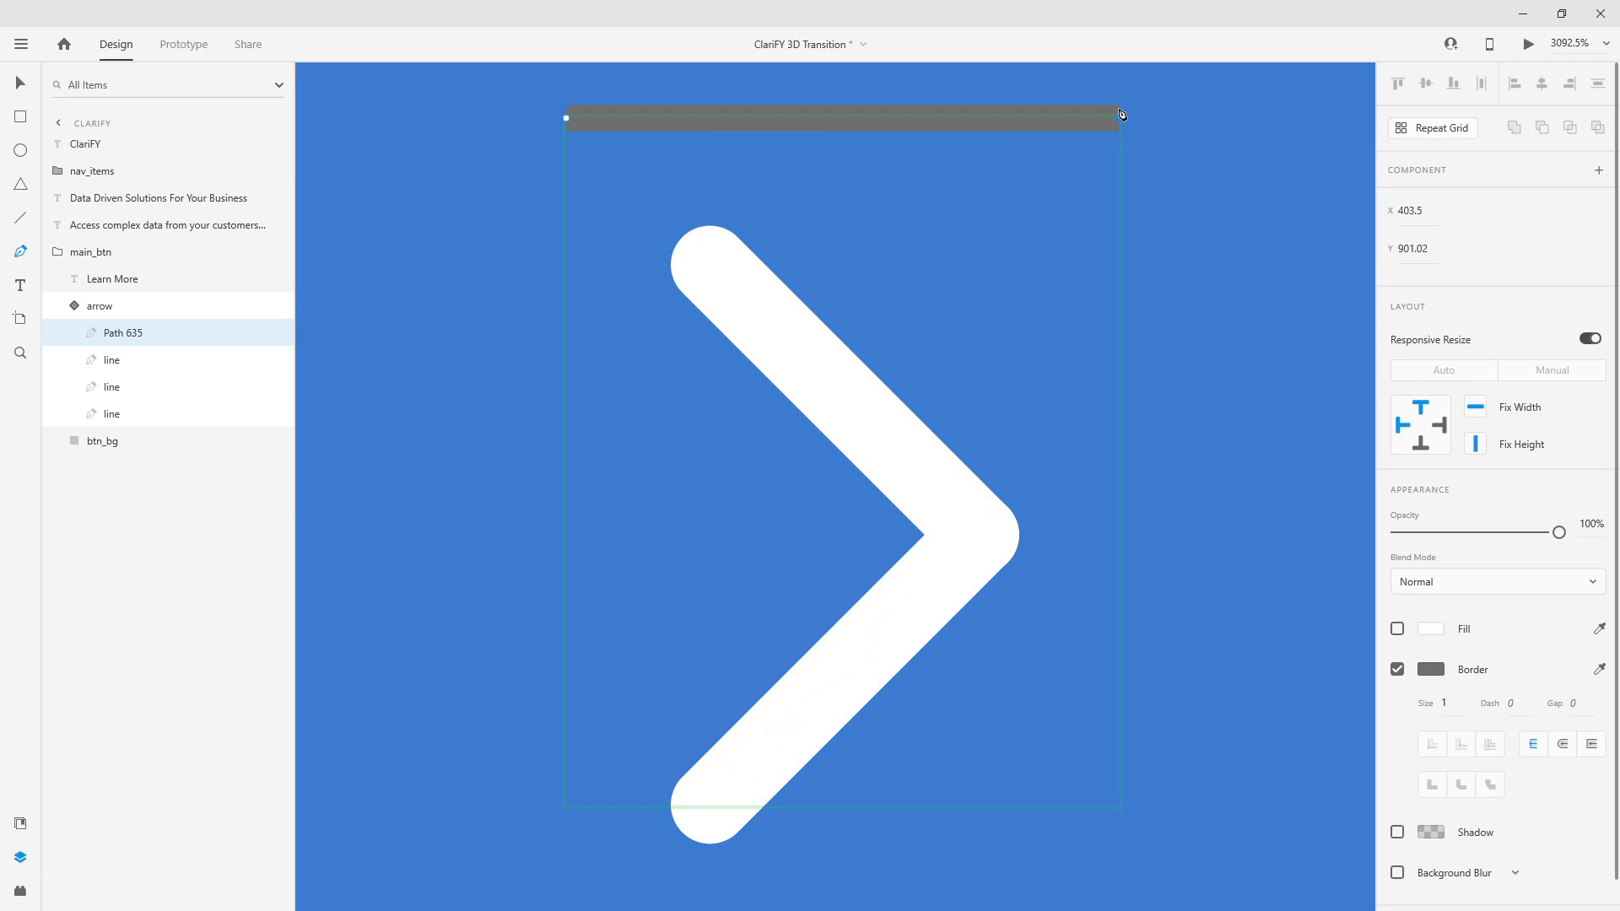
pyautogui.click(1118, 112)
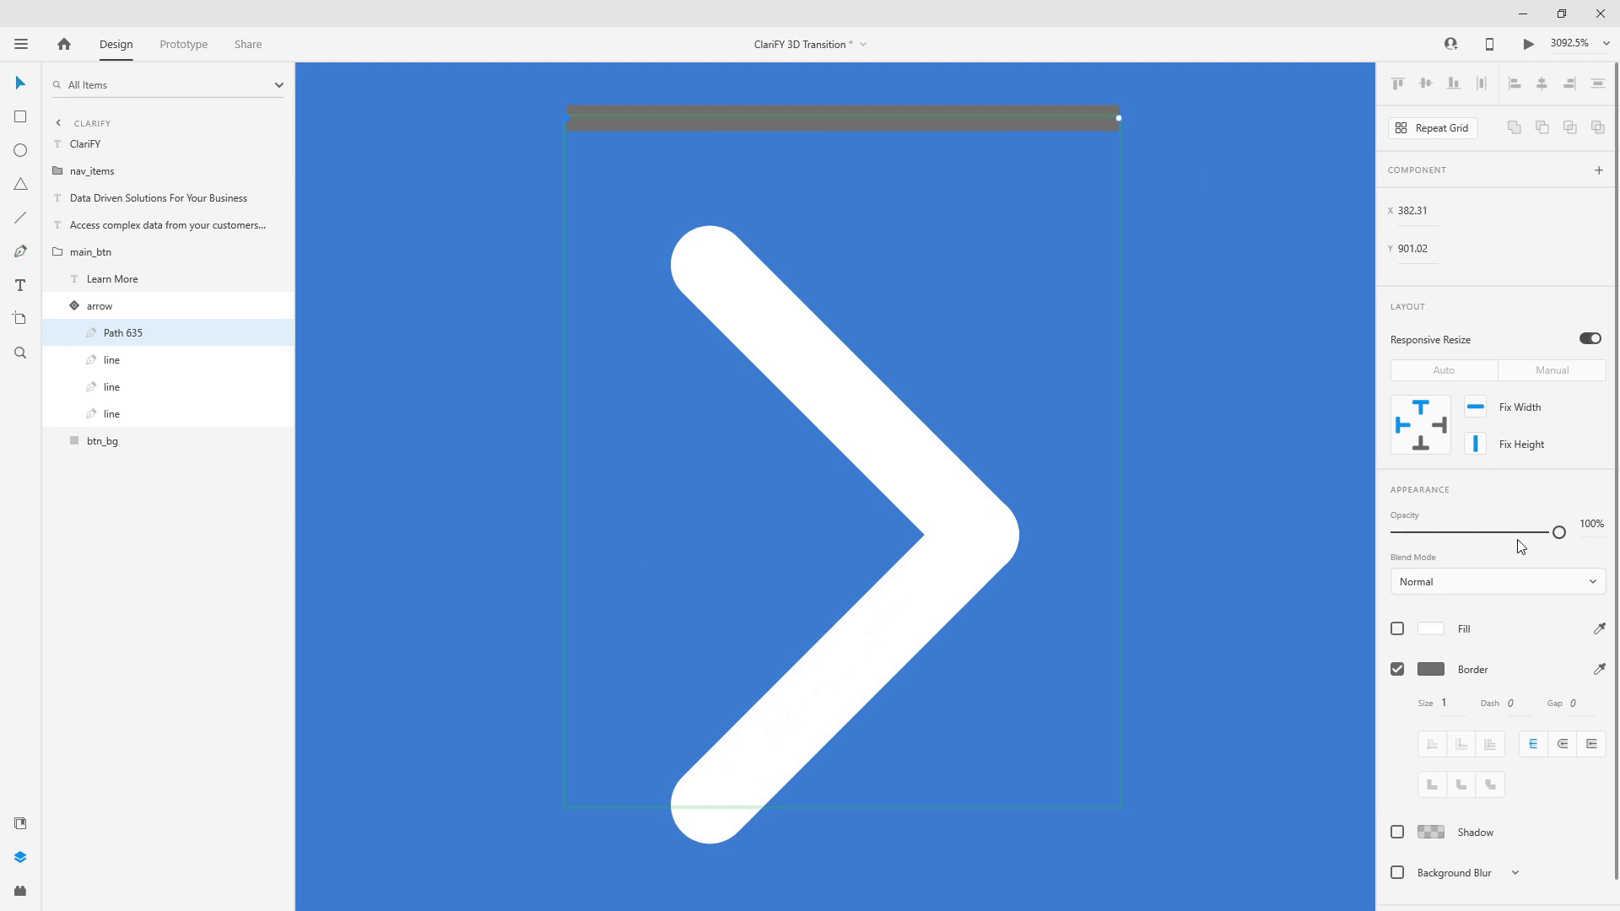
pyautogui.click(1562, 747)
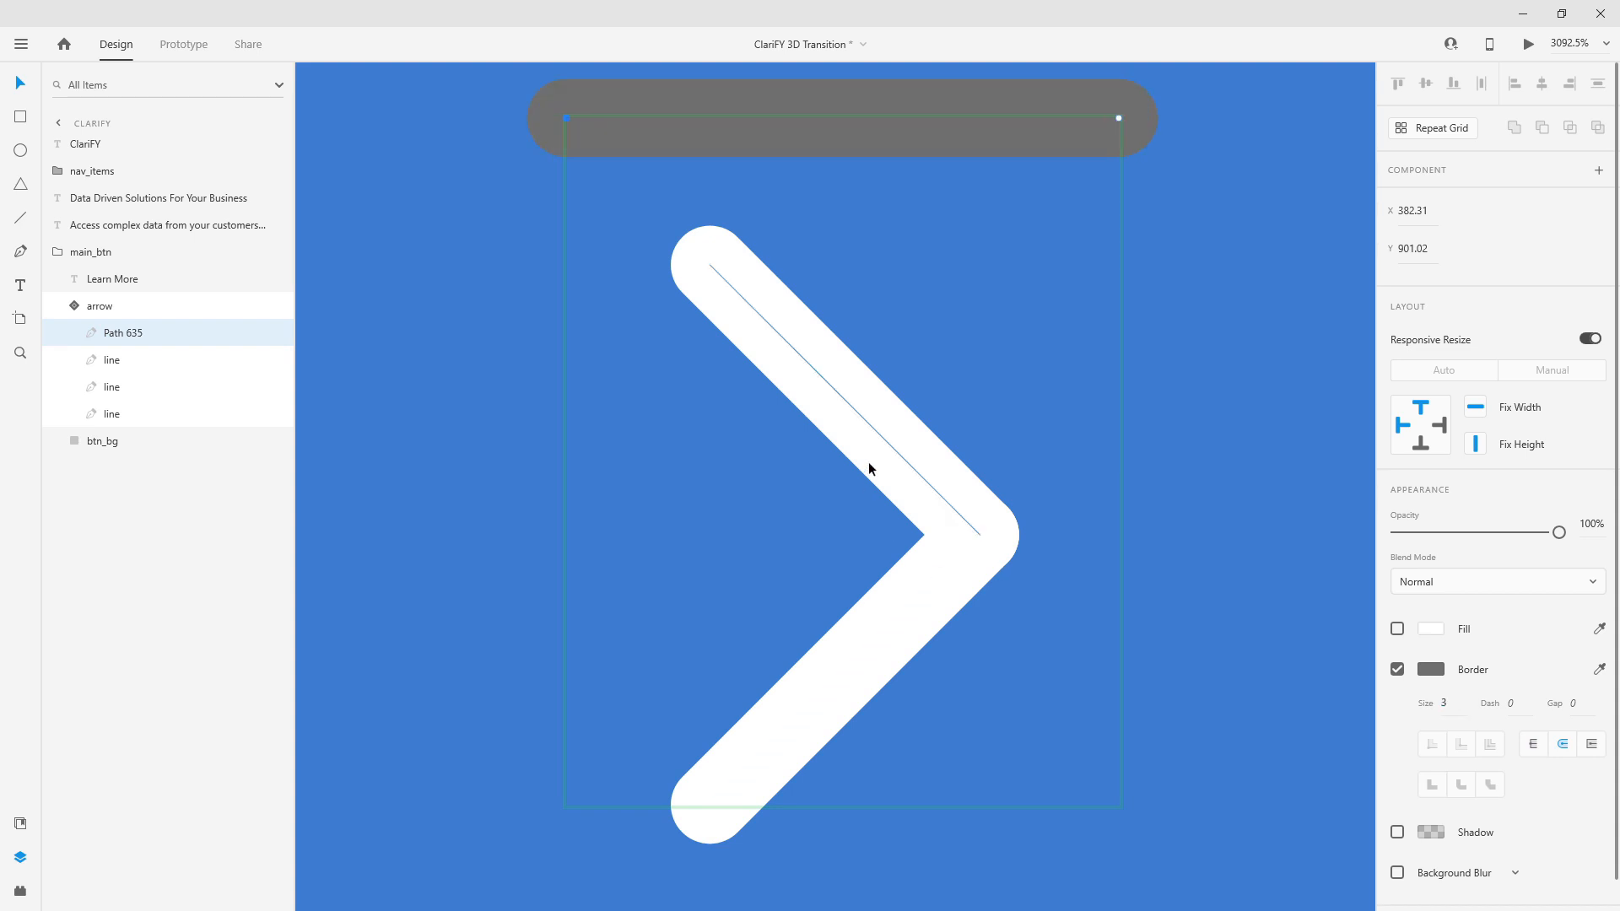
pyautogui.click(108, 362)
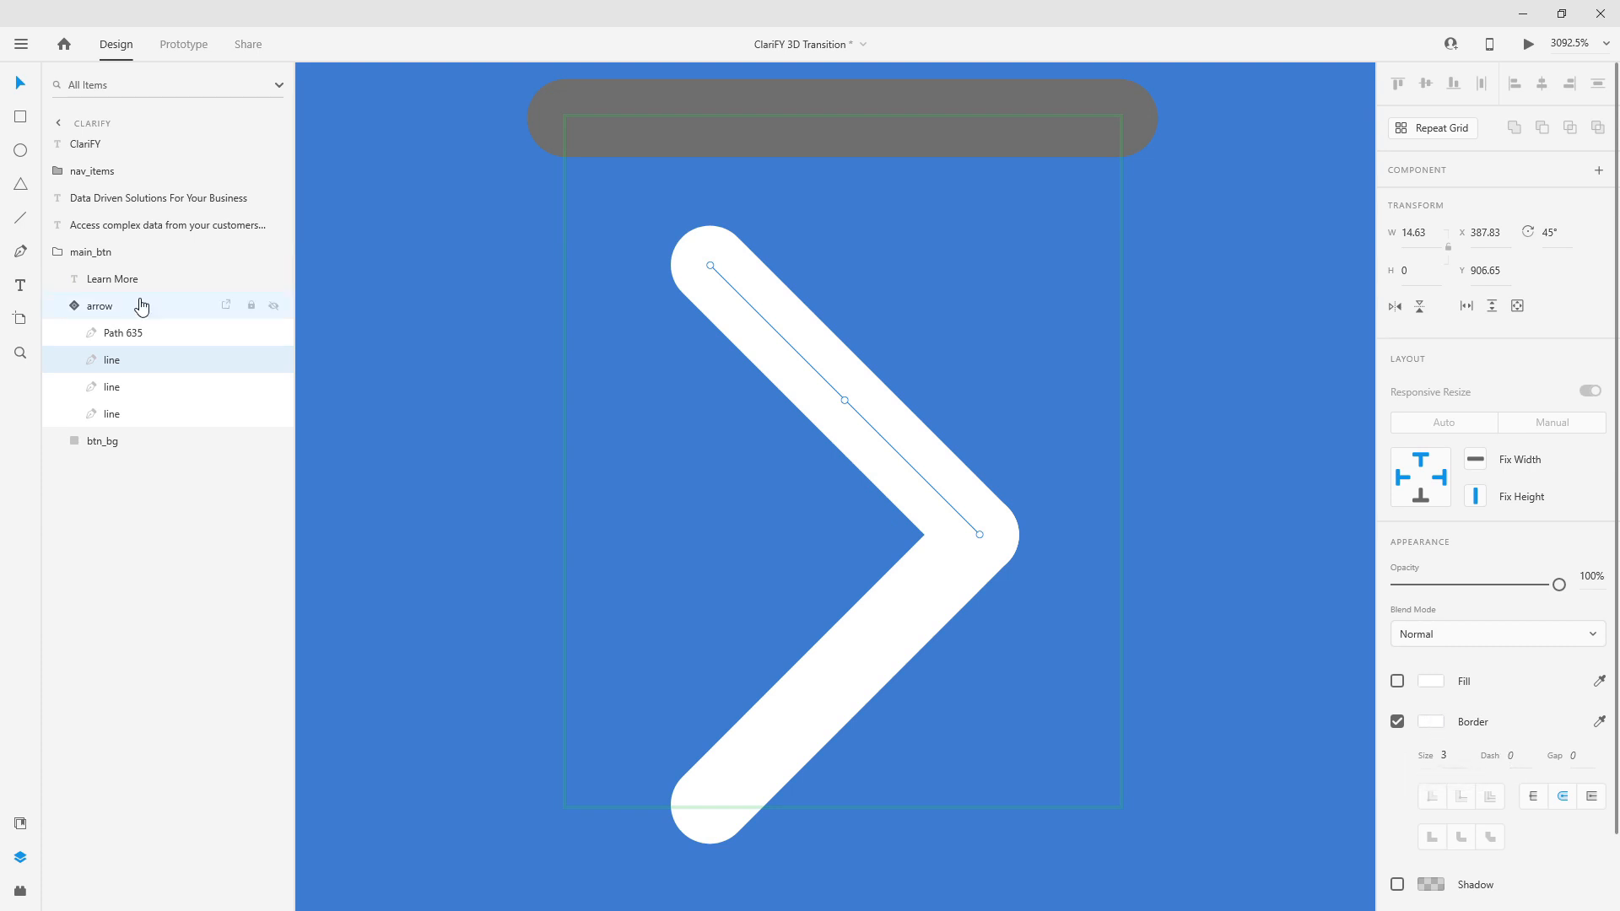
# Duplicate the new horizontal line, rotate the copy to 45° and remove the spare duplicate.
pyautogui.click(133, 341)
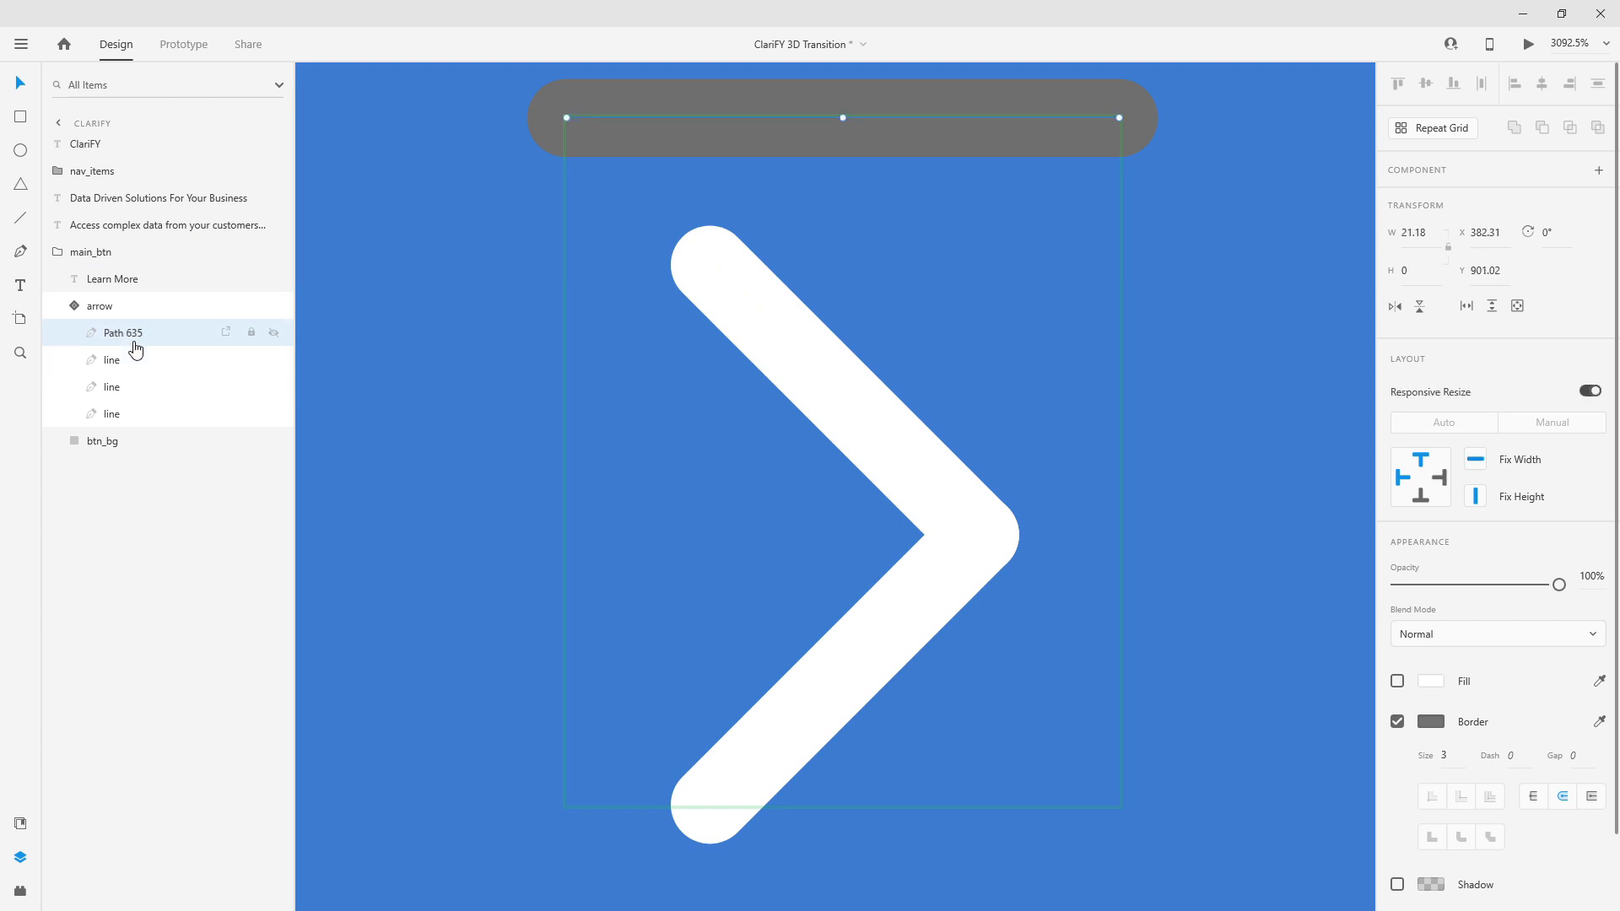
pyautogui.hotkey('ctrl', 'd')
pyautogui.hotkey('ctrl', 'd')
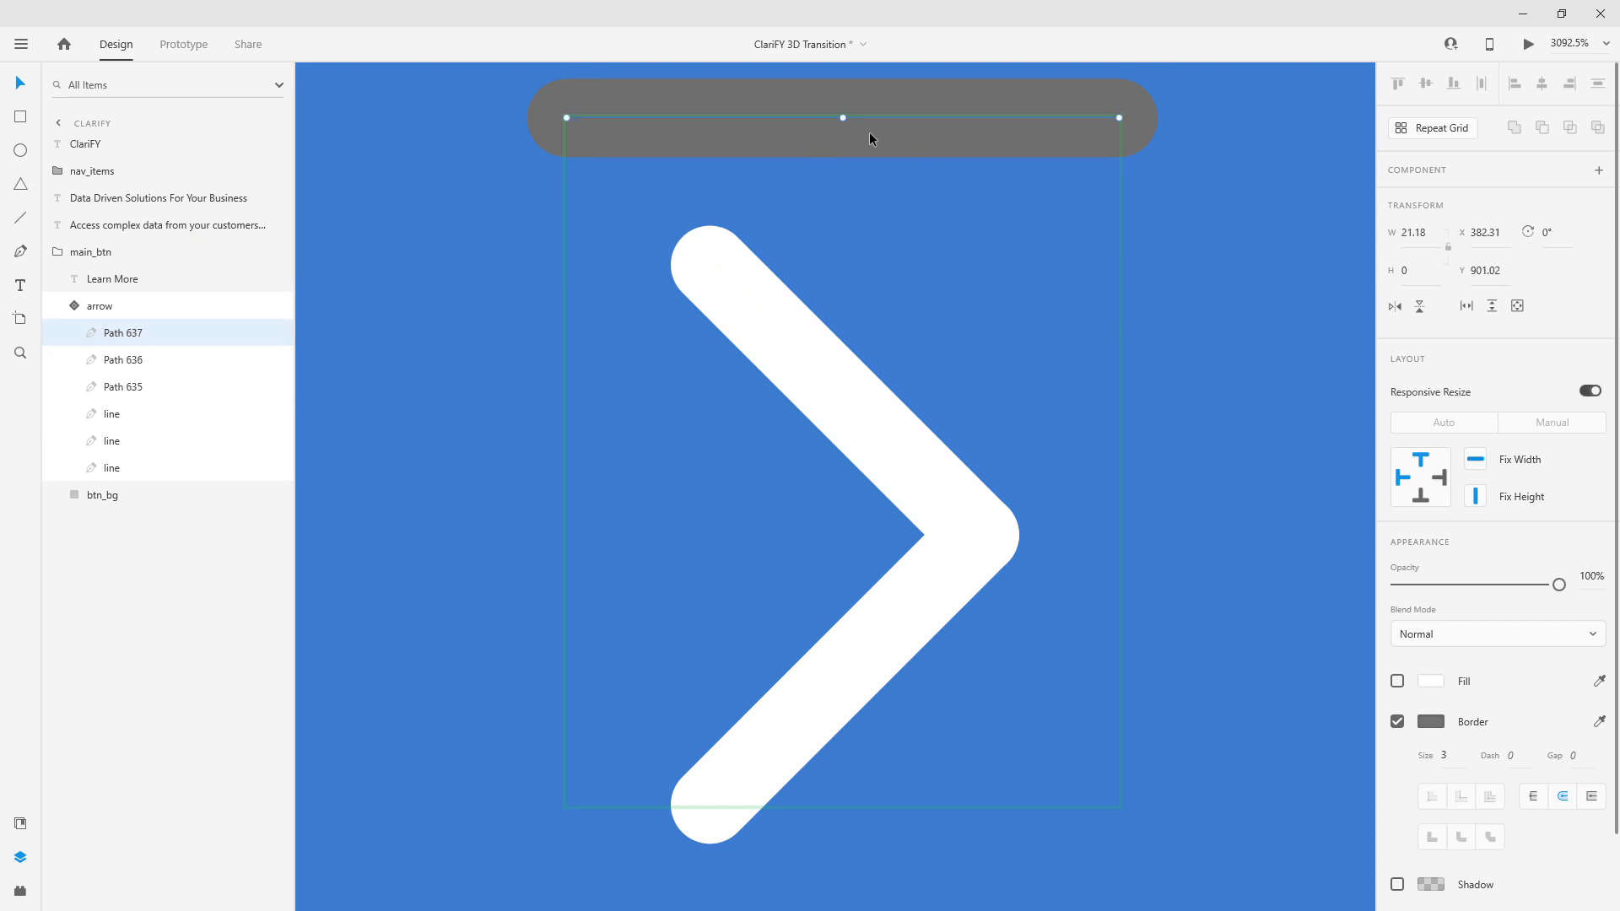
pyautogui.scroll(1, 828, 215)
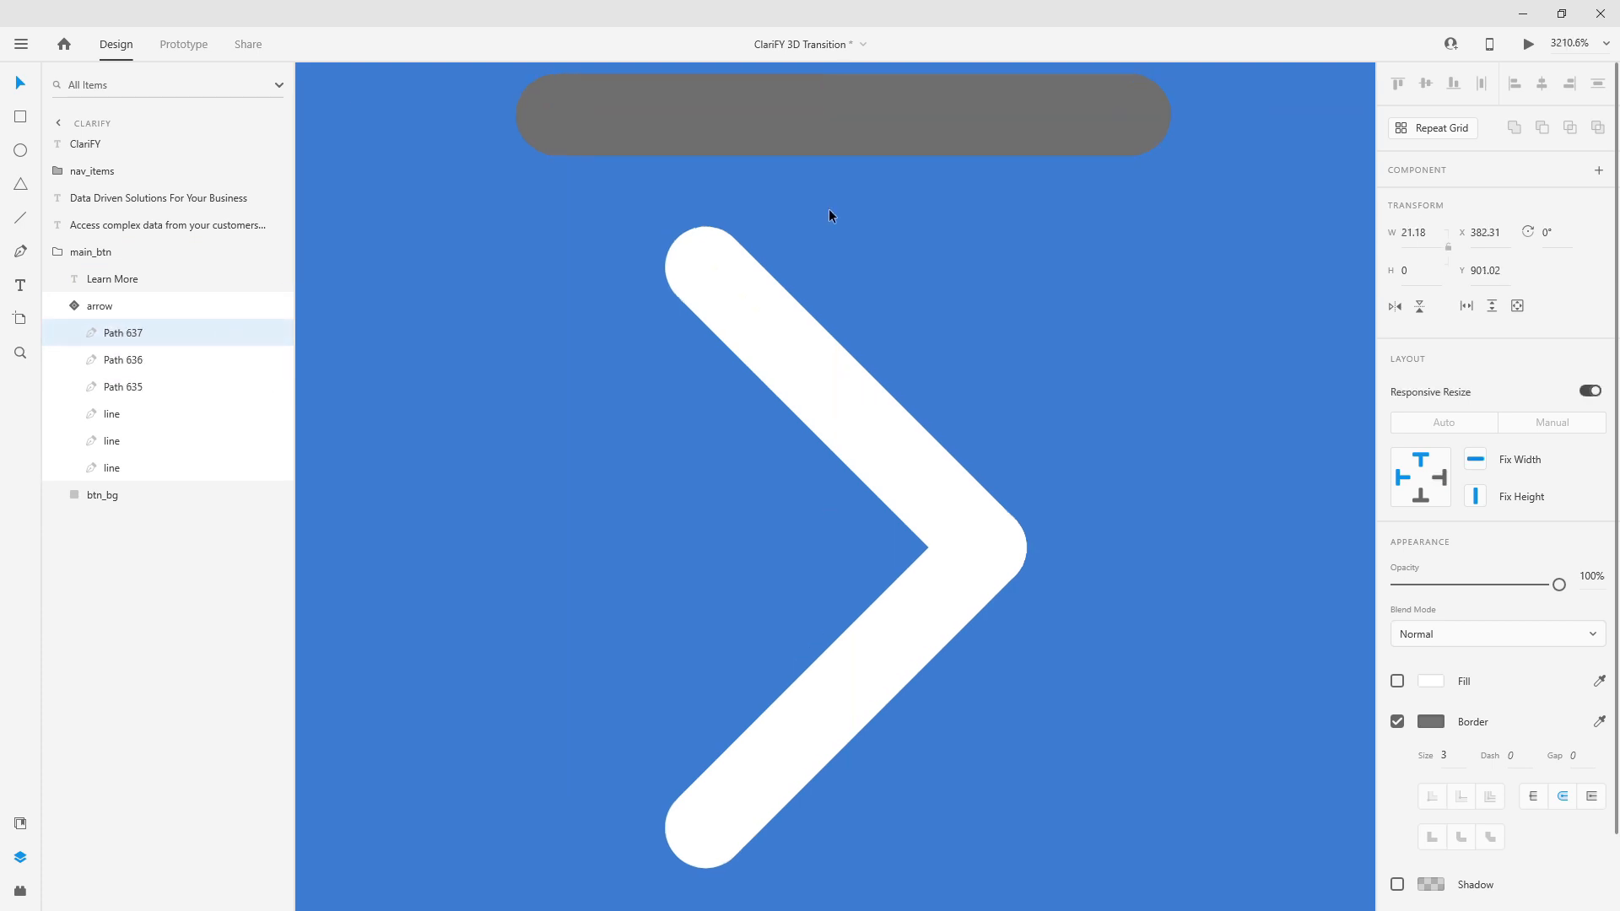
pyautogui.scroll(-3, 828, 215)
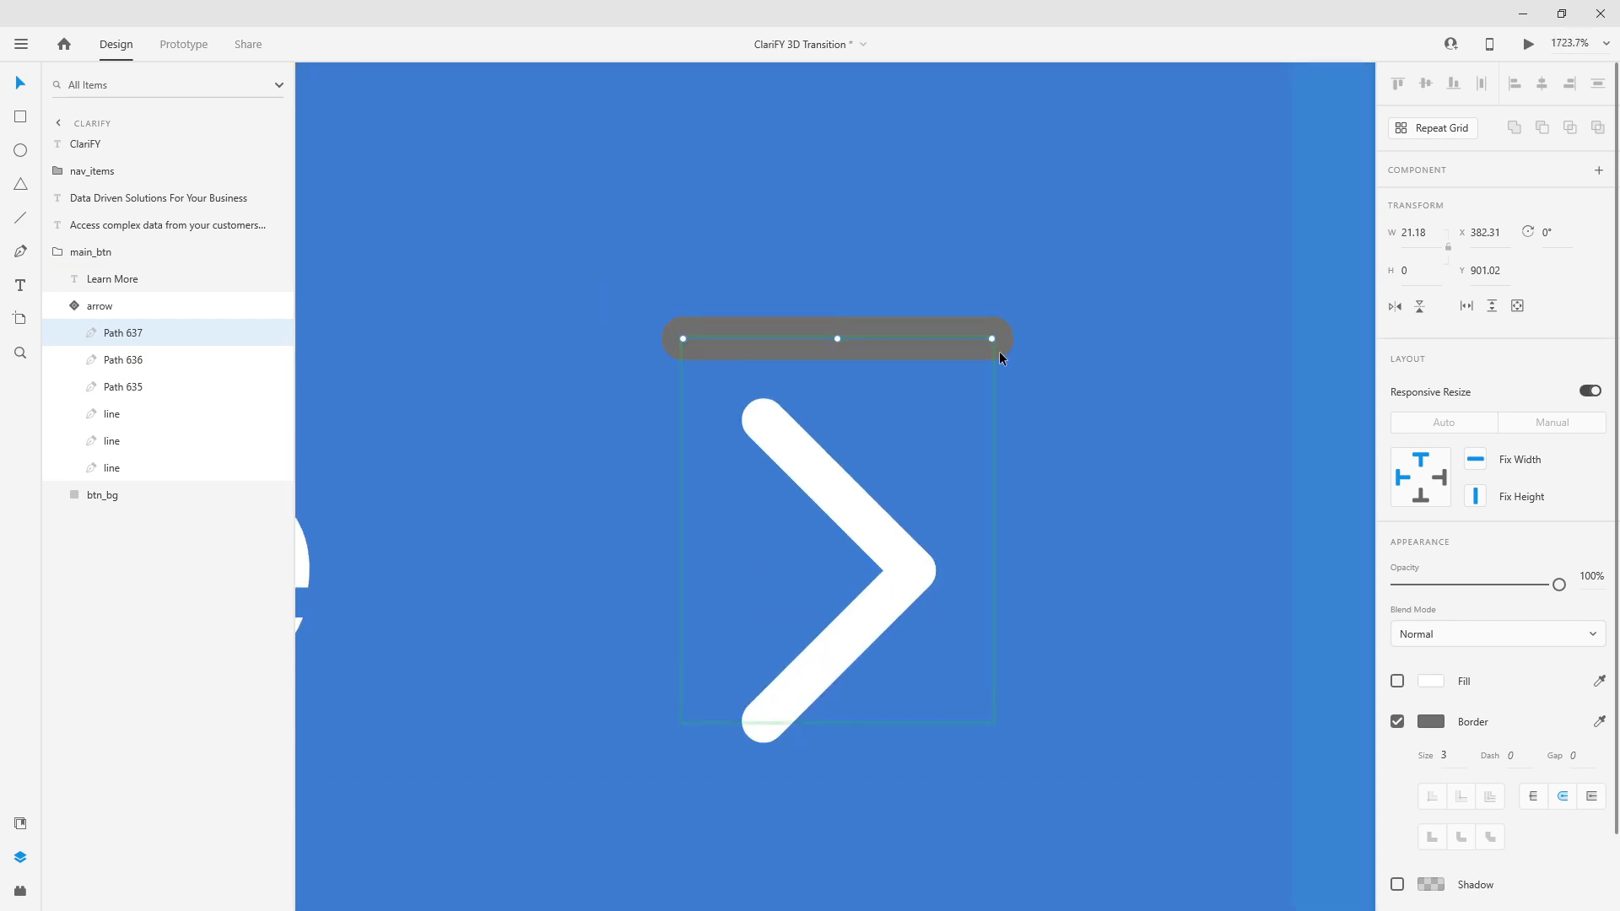
pyautogui.moveTo(998, 338); pyautogui.dragTo(939, 438)
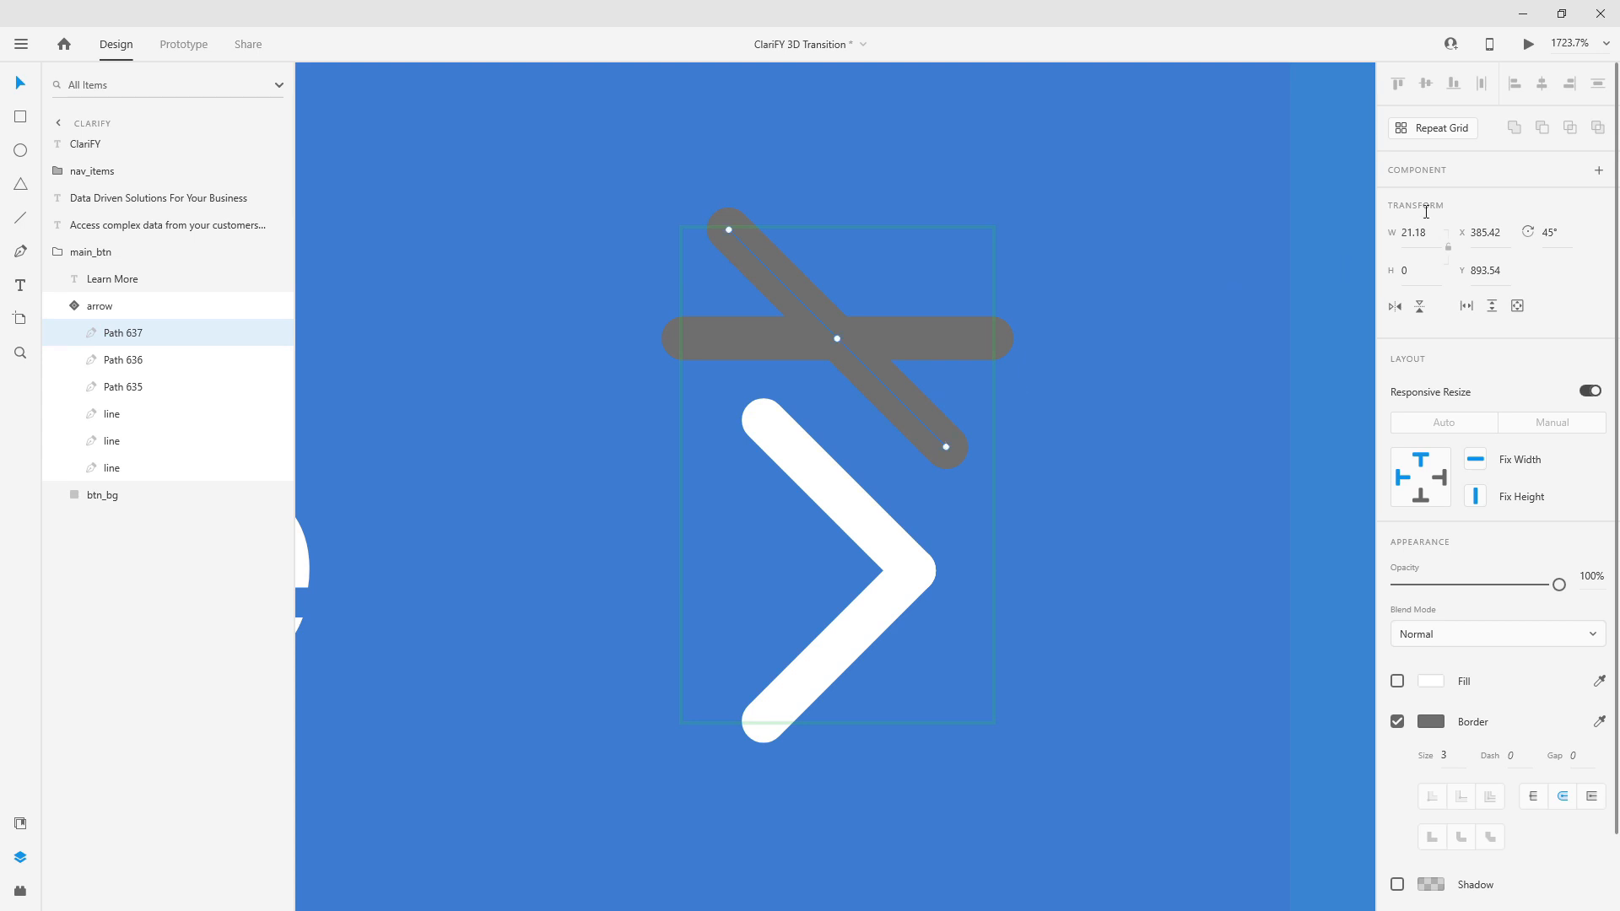
pyautogui.click(142, 361)
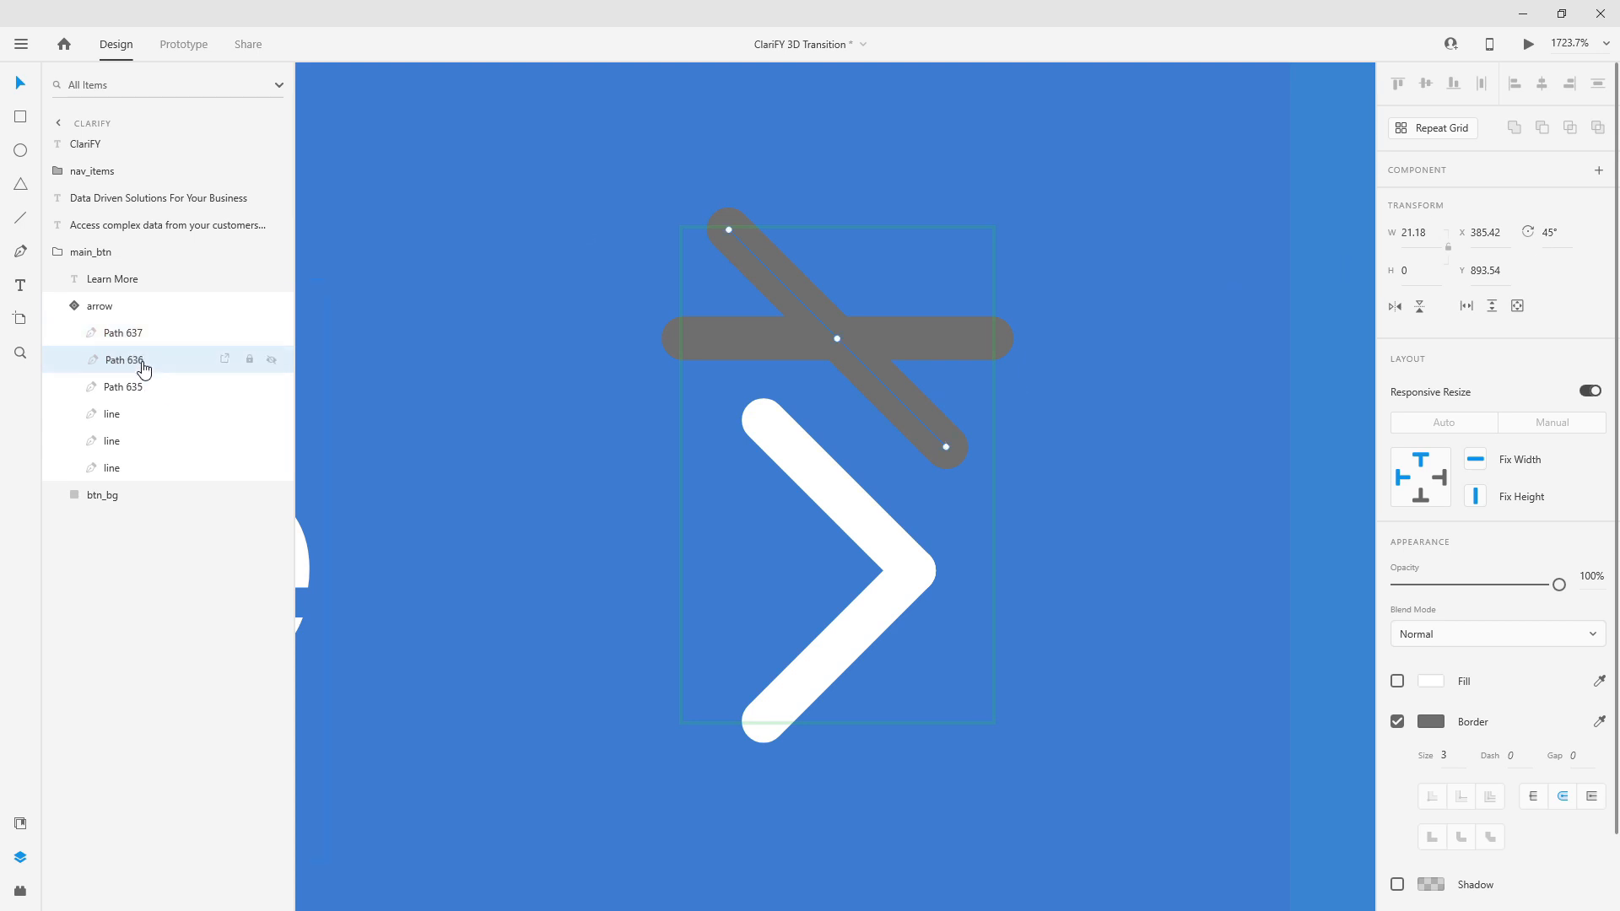
pyautogui.press('Delete')
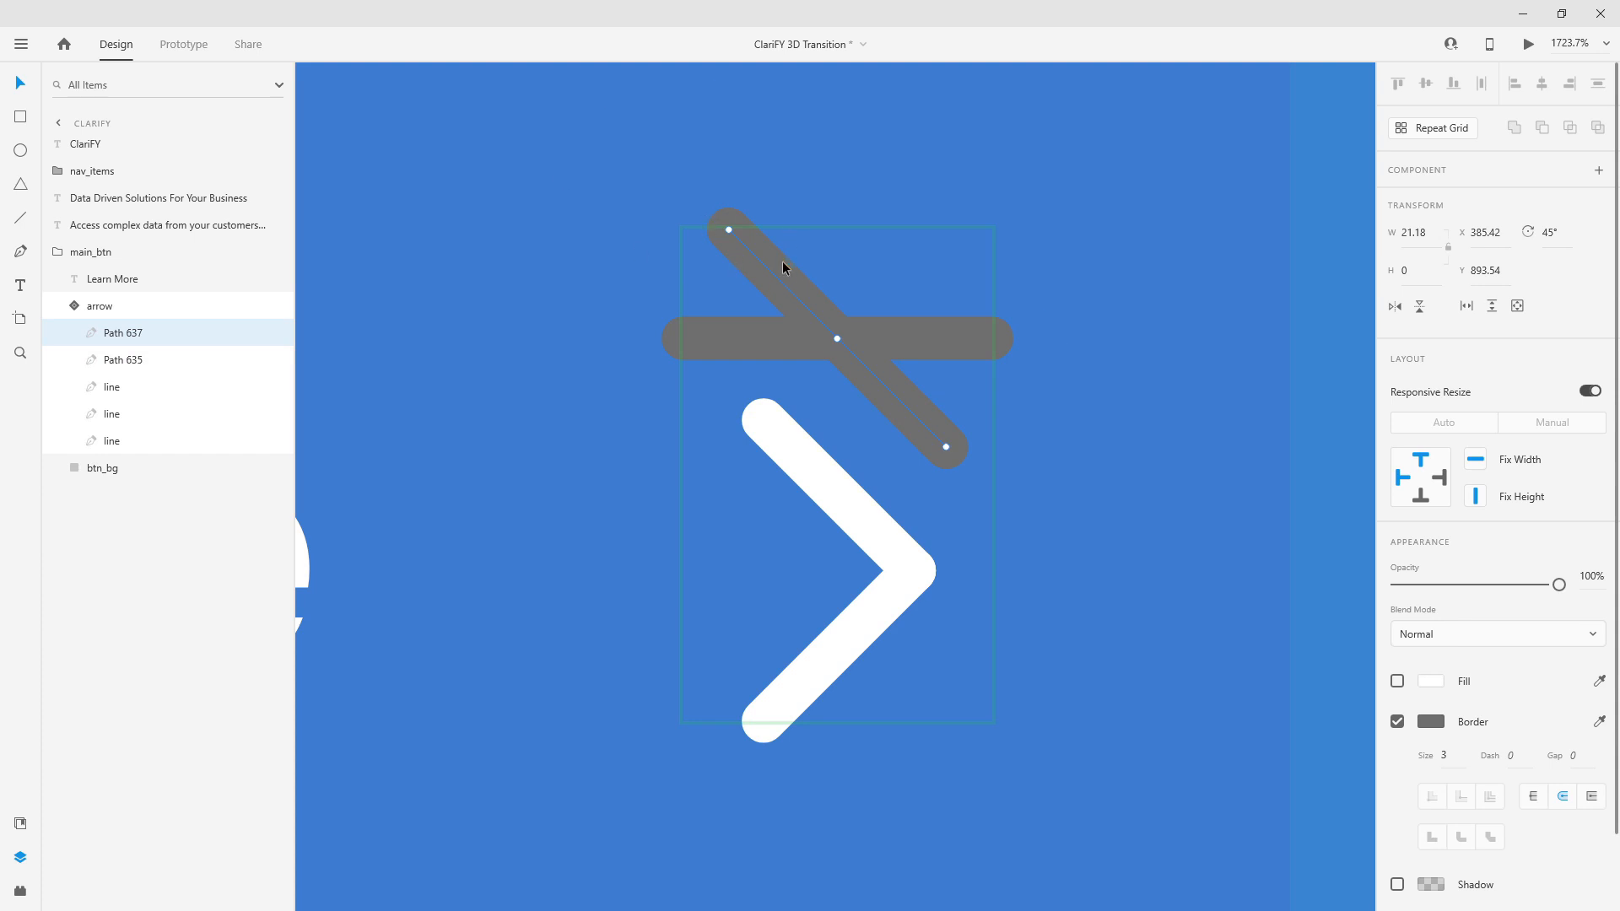
# Duplicate the 45° line, flip the copy vertically and place it below so both meet as an arrowhead.
pyautogui.hotkey('ctrl', 'd')
pyautogui.click(1421, 308)
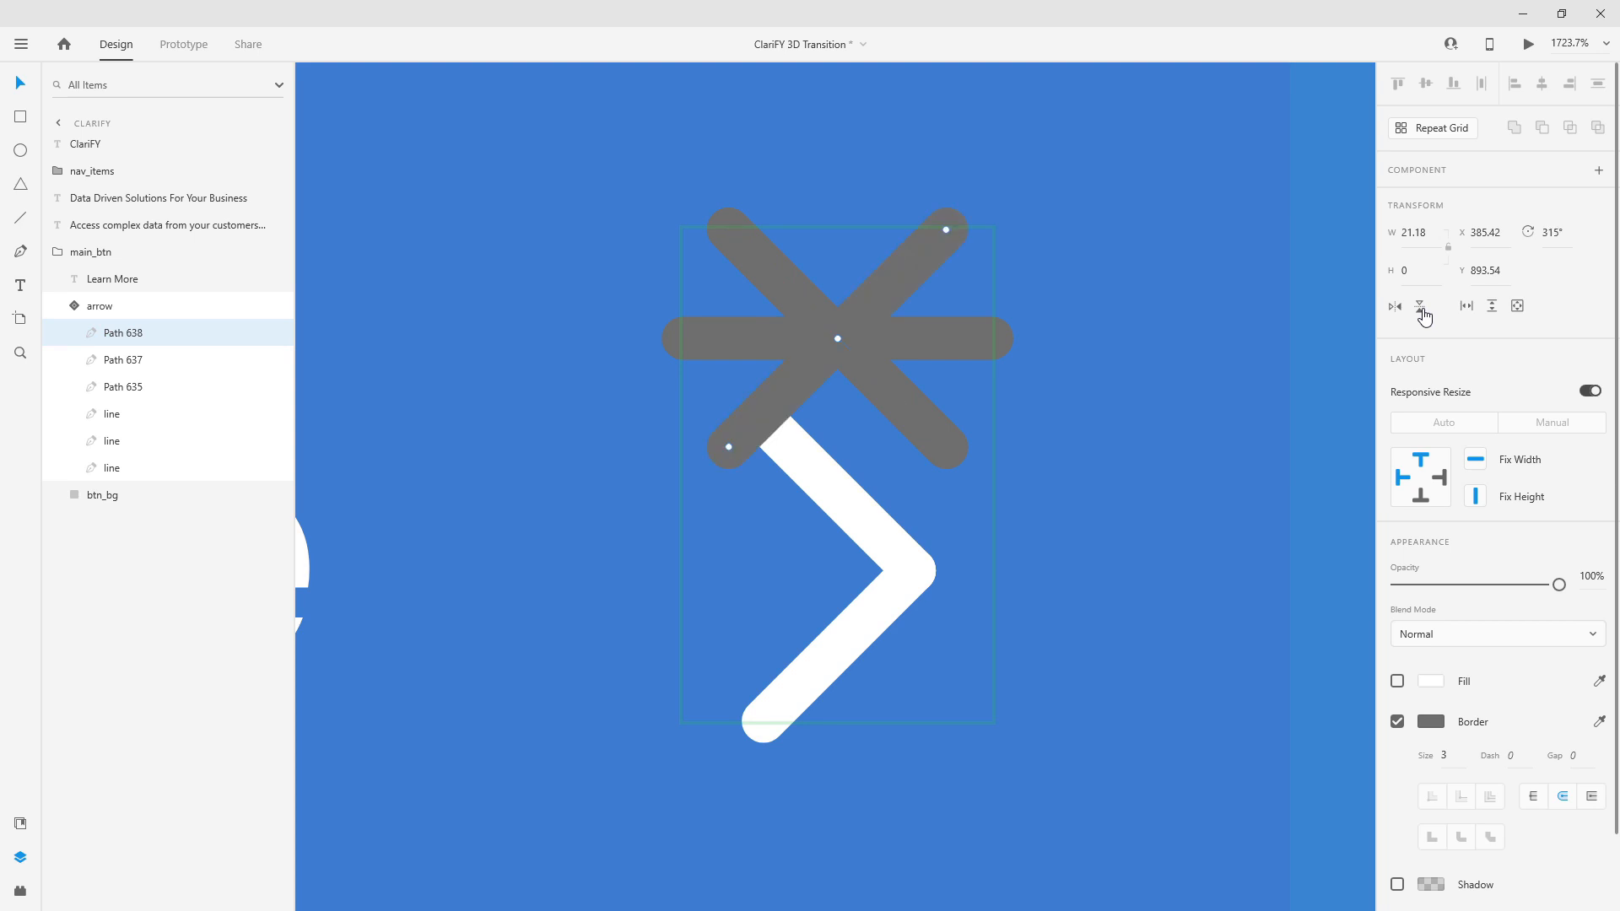
pyautogui.moveTo(899, 270); pyautogui.dragTo(882, 481)
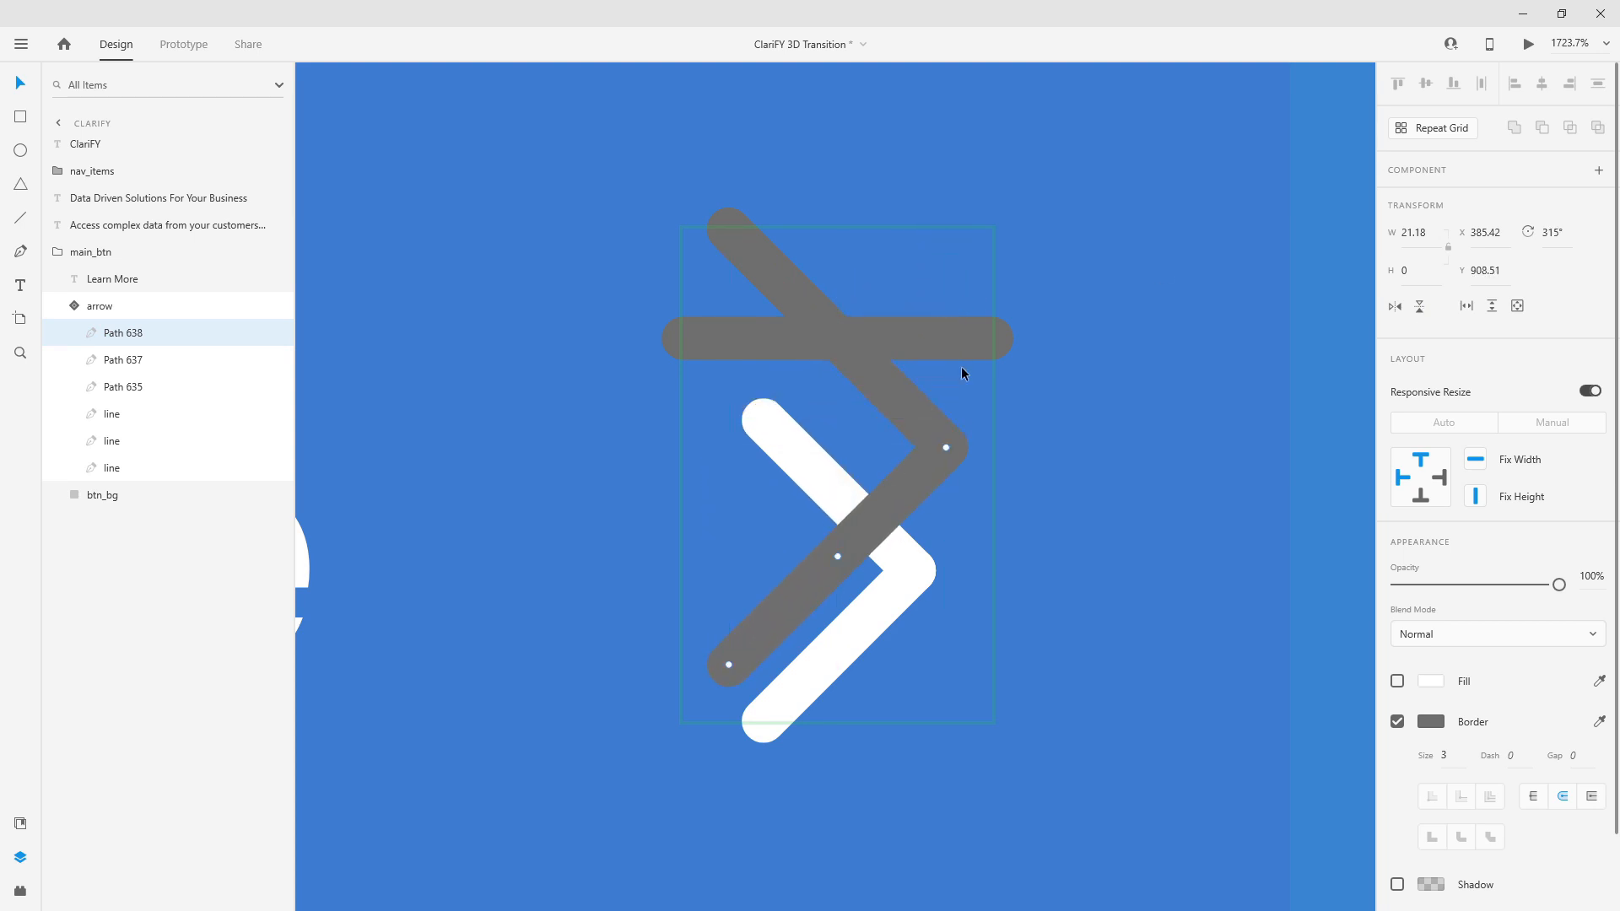
# Move the horizontal line to the grey arrowhead's tip and extend its tail to a width of about 39 px.
pyautogui.click(950, 338)
pyautogui.moveTo(950, 336); pyautogui.dragTo(942, 432)
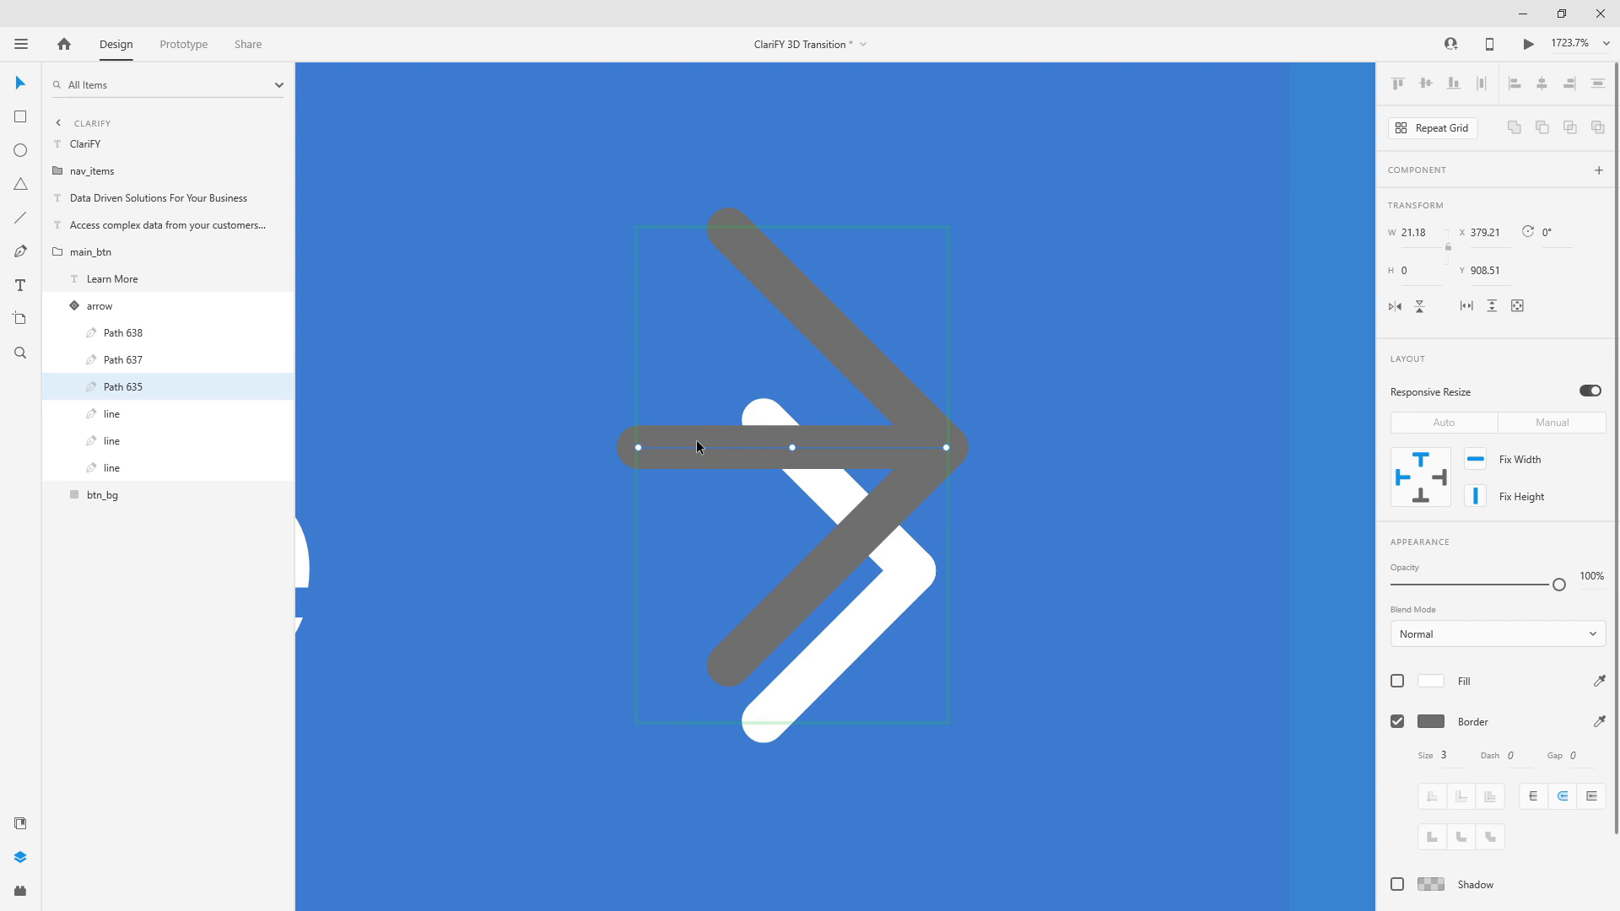
pyautogui.moveTo(636, 447); pyautogui.dragTo(376, 447)
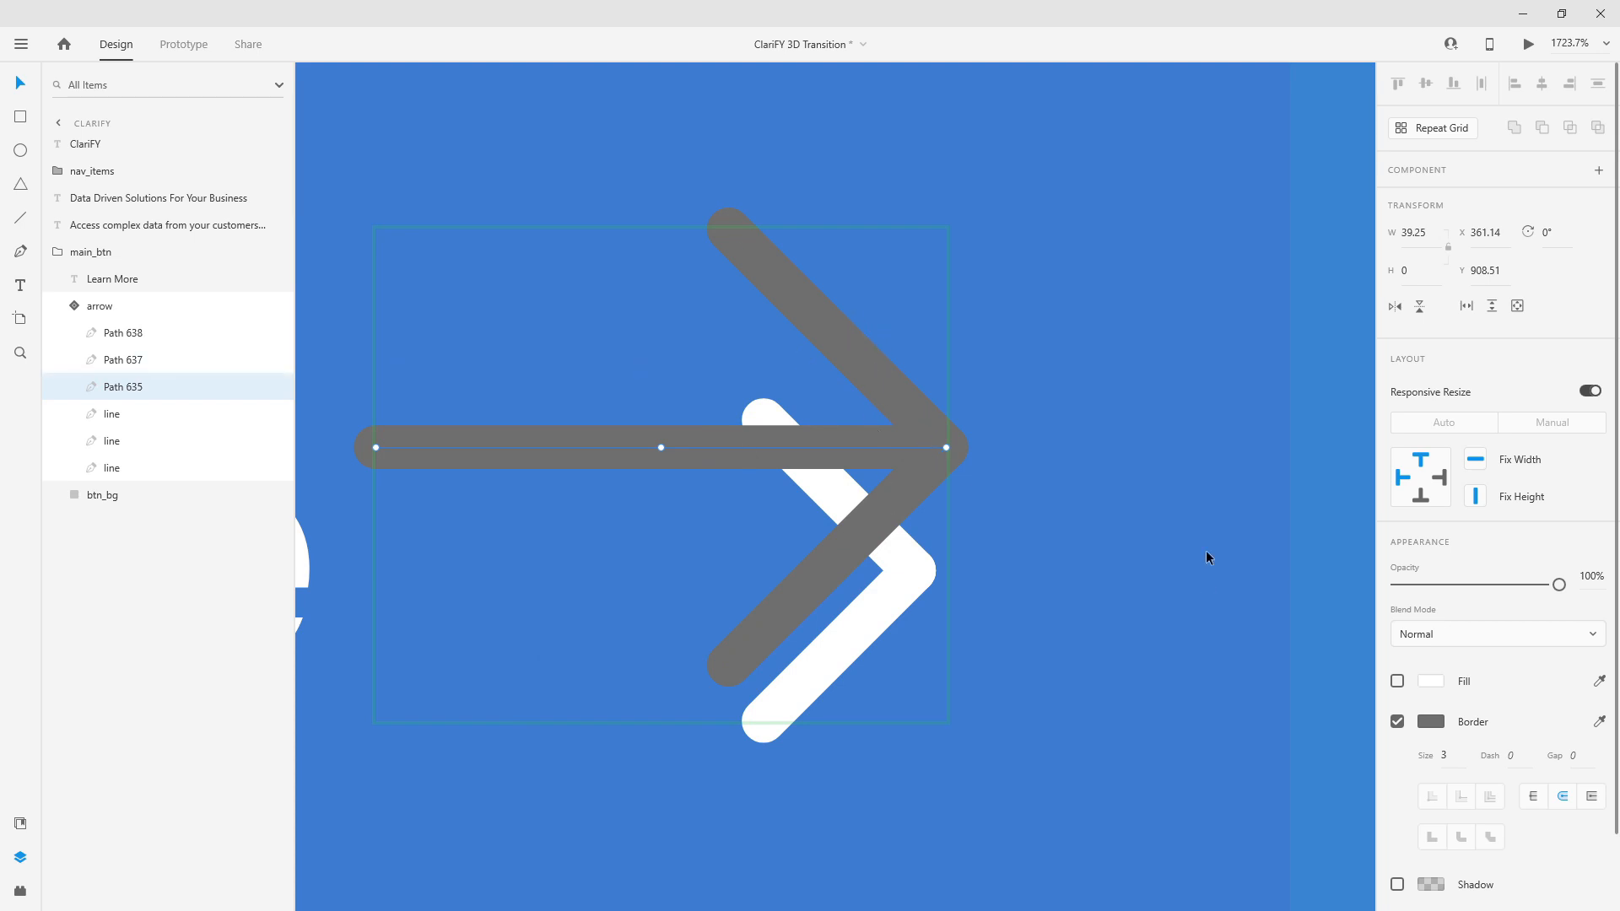
# Delete the three grey sample lines from the arrow component.
pyautogui.click(115, 333)
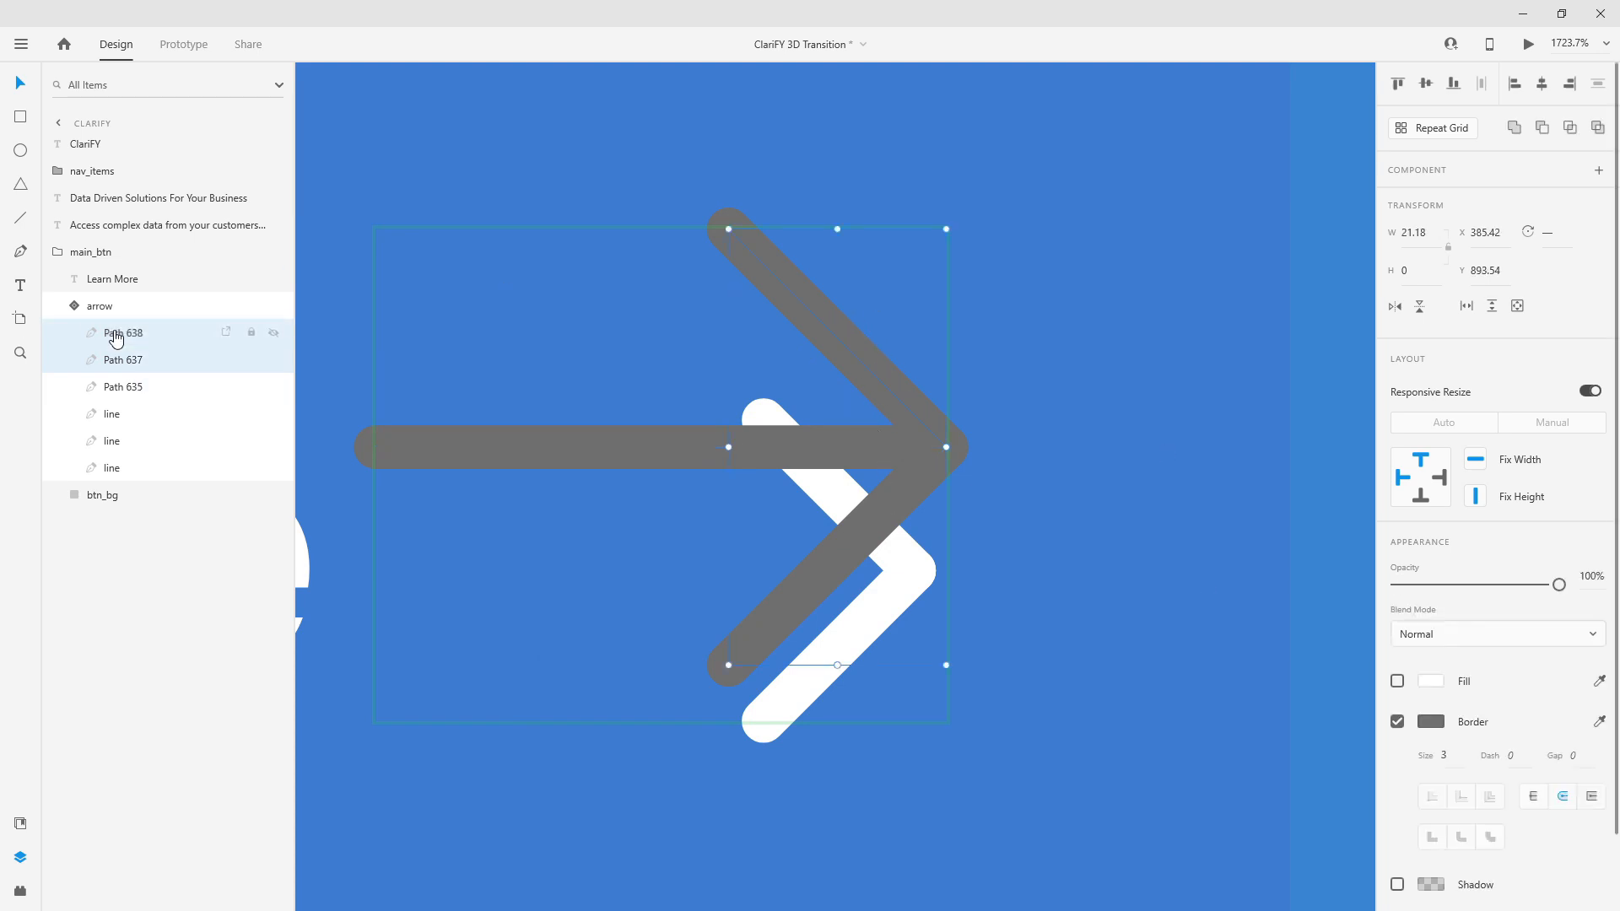
pyautogui.press('Delete')
pyautogui.click(116, 336)
pyautogui.press('Delete')
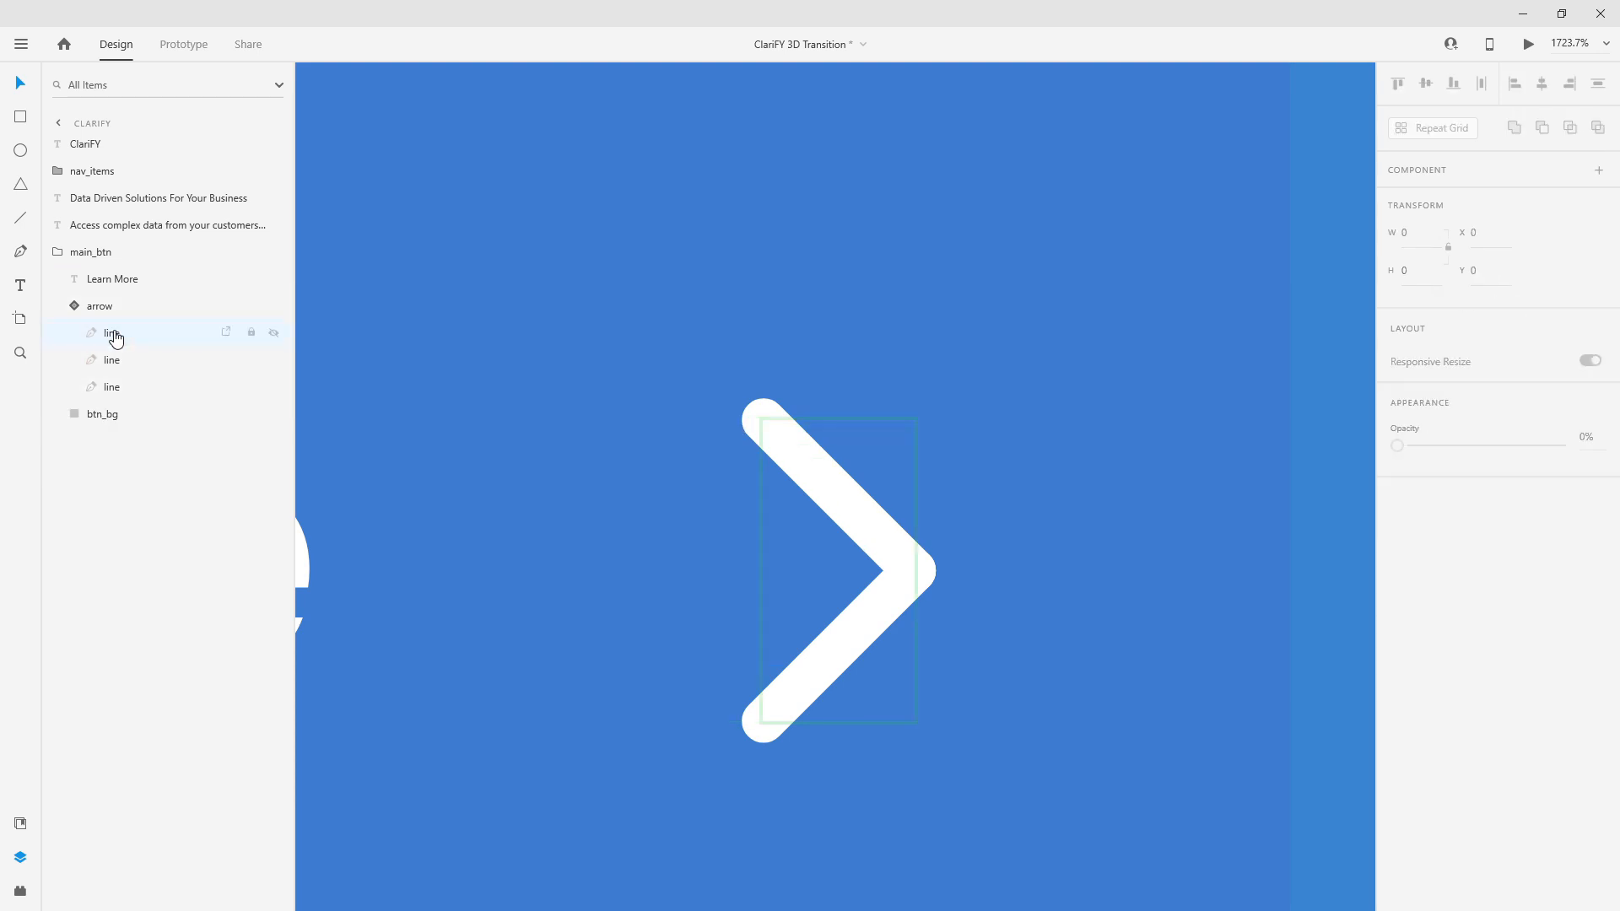
# Try stretching the arrow's short horizontal line into a longer shaft, and undo the change.
pyautogui.click(73, 310)
pyautogui.click(74, 309)
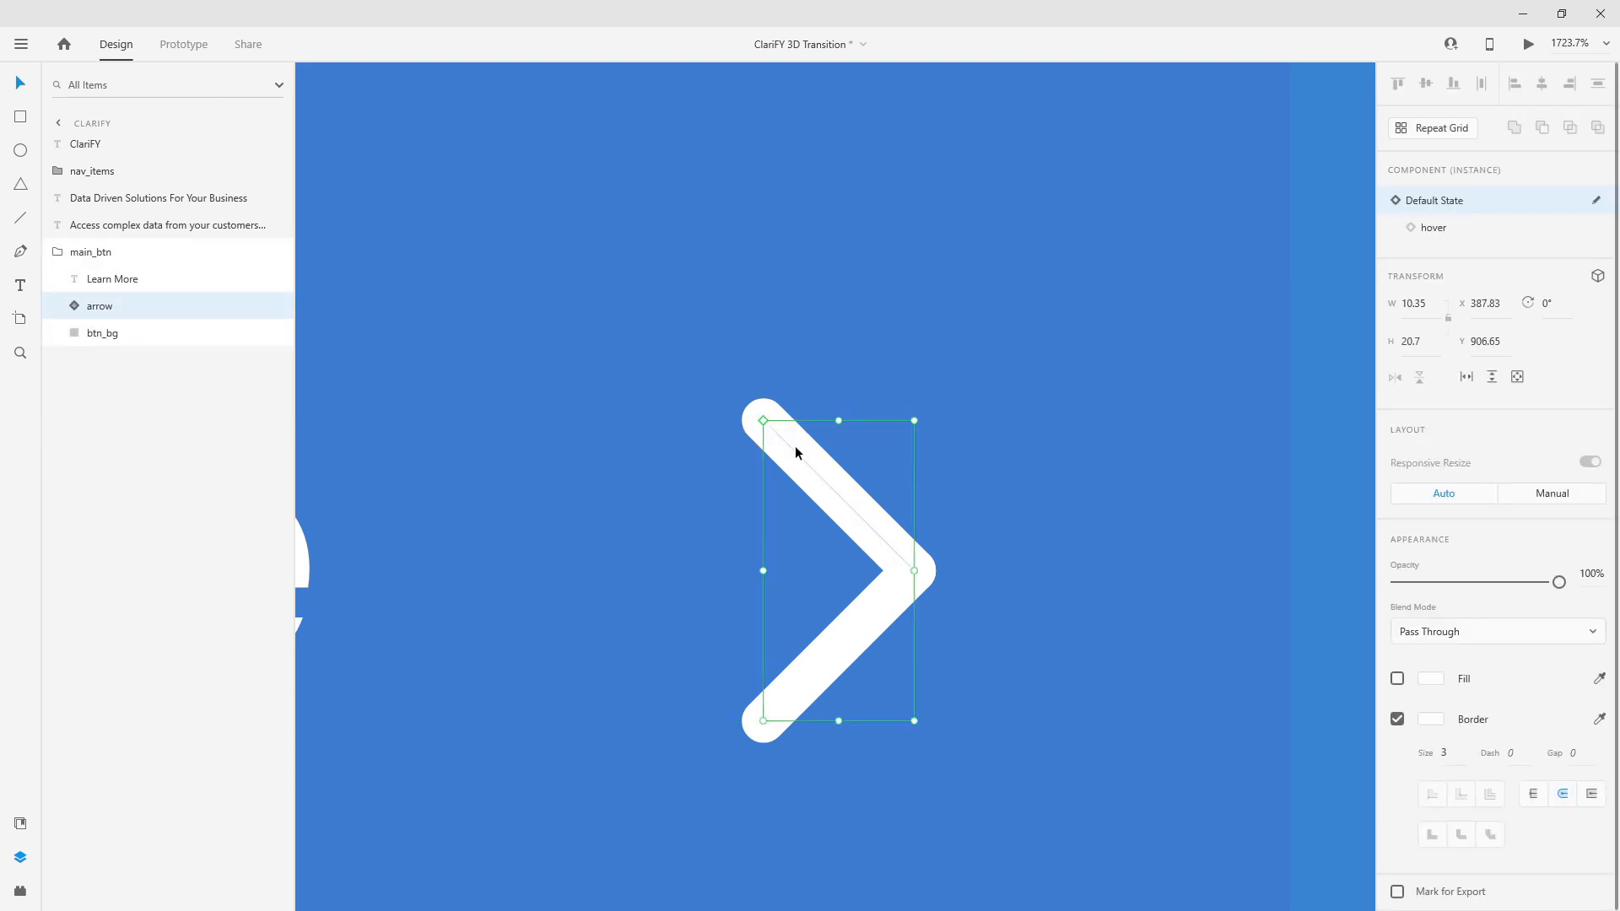
pyautogui.click(74, 306)
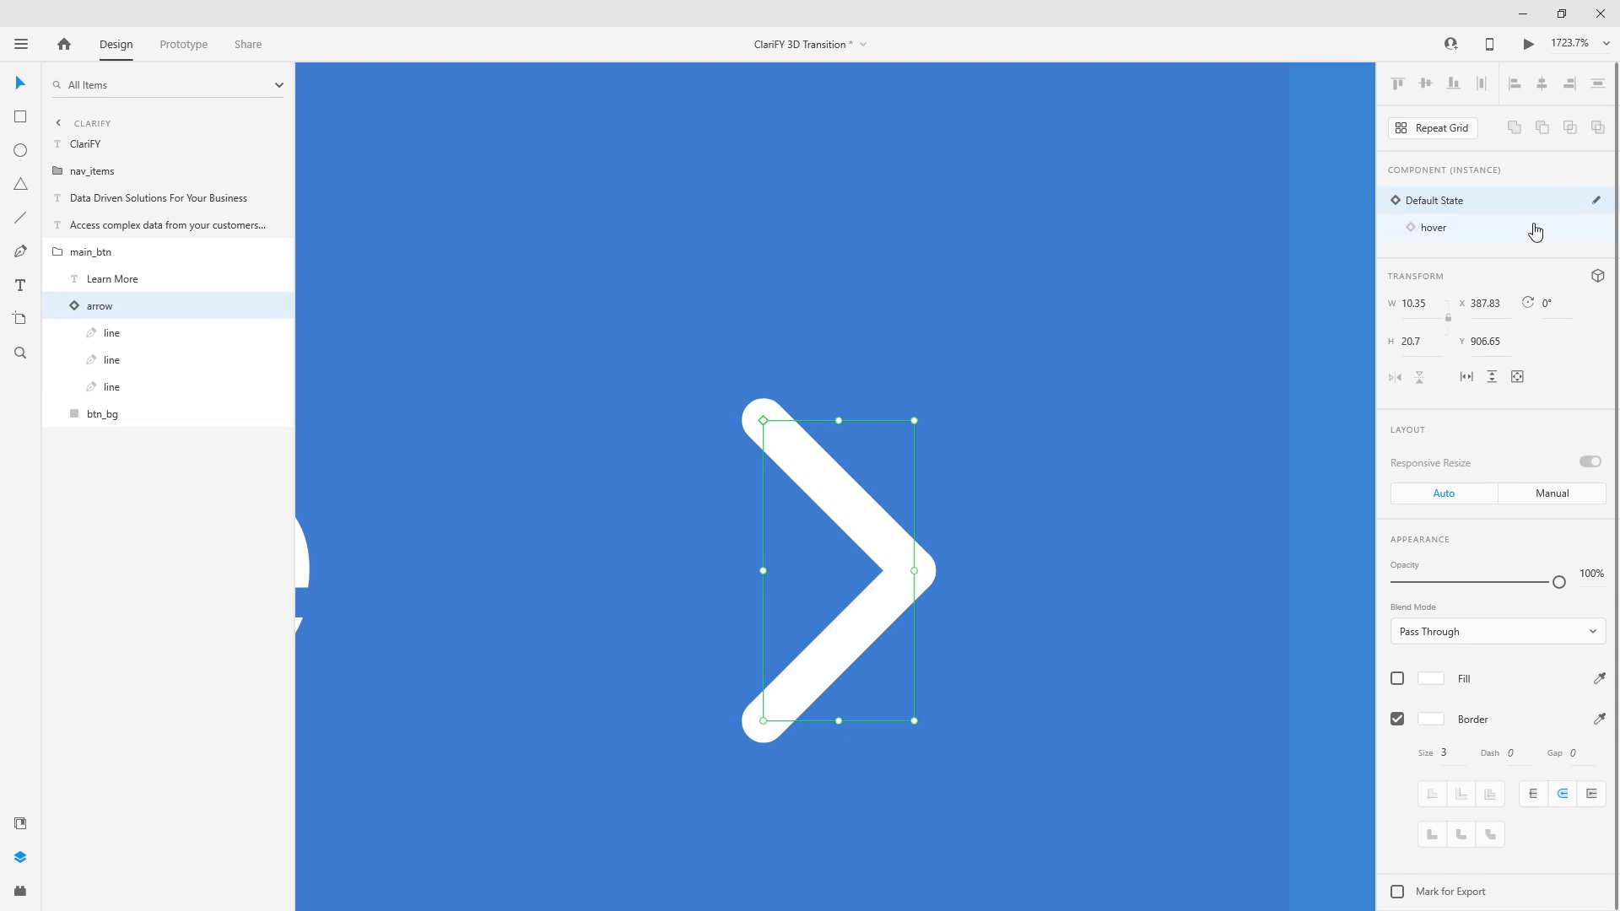
pyautogui.click(127, 386)
pyautogui.scroll(5, 884, 560)
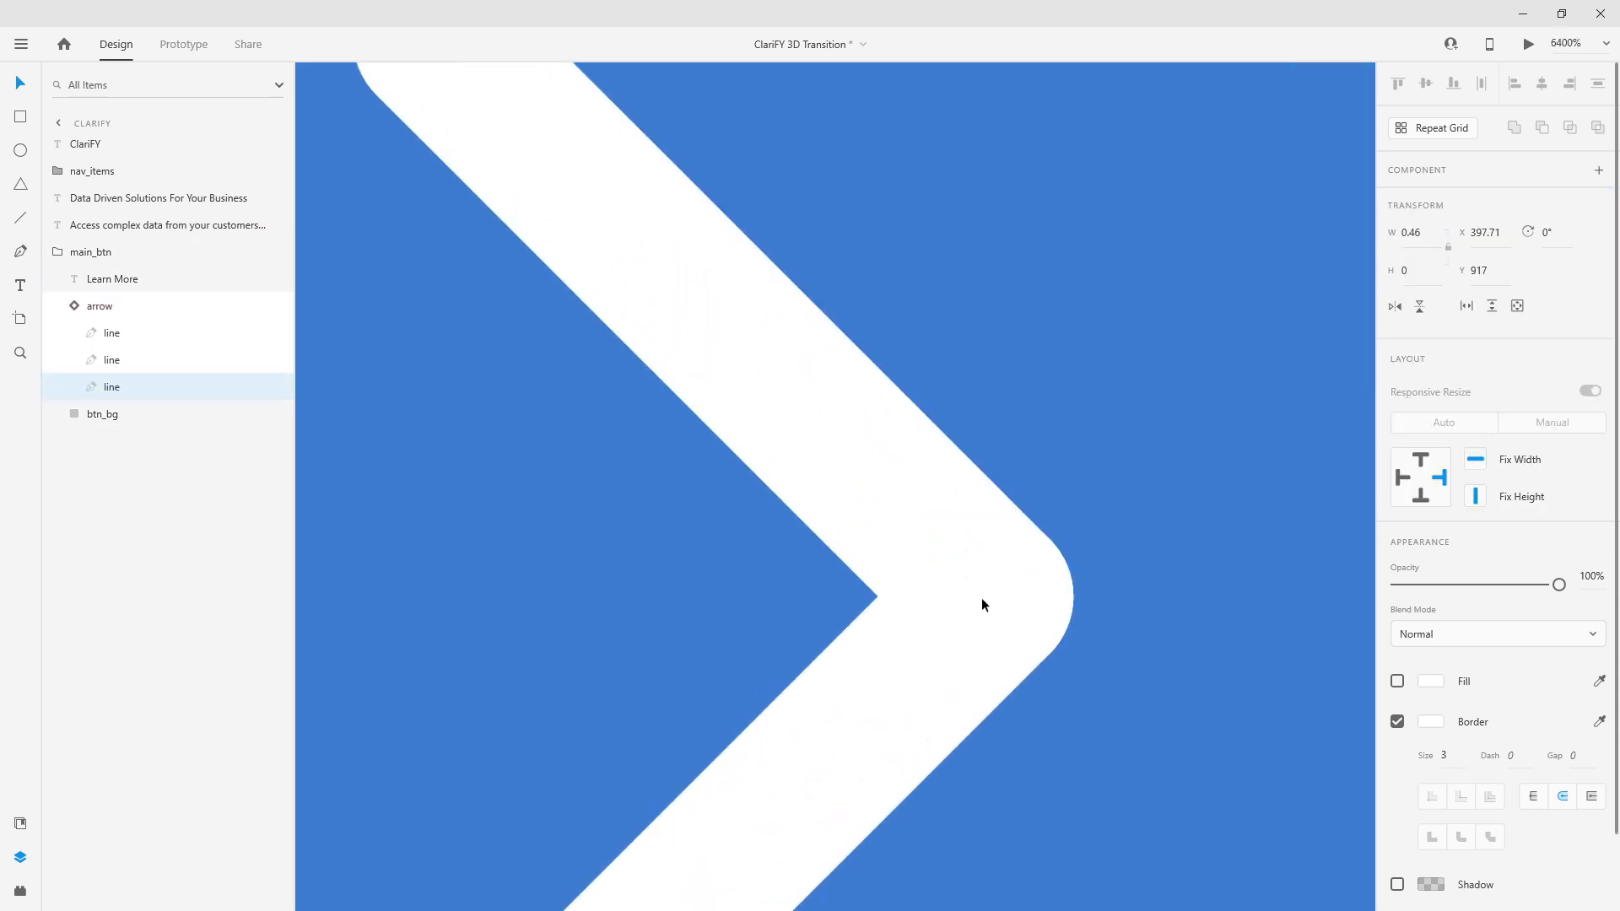
pyautogui.moveTo(967, 596); pyautogui.dragTo(403, 596)
pyautogui.hotkey('ctrl', 'z')
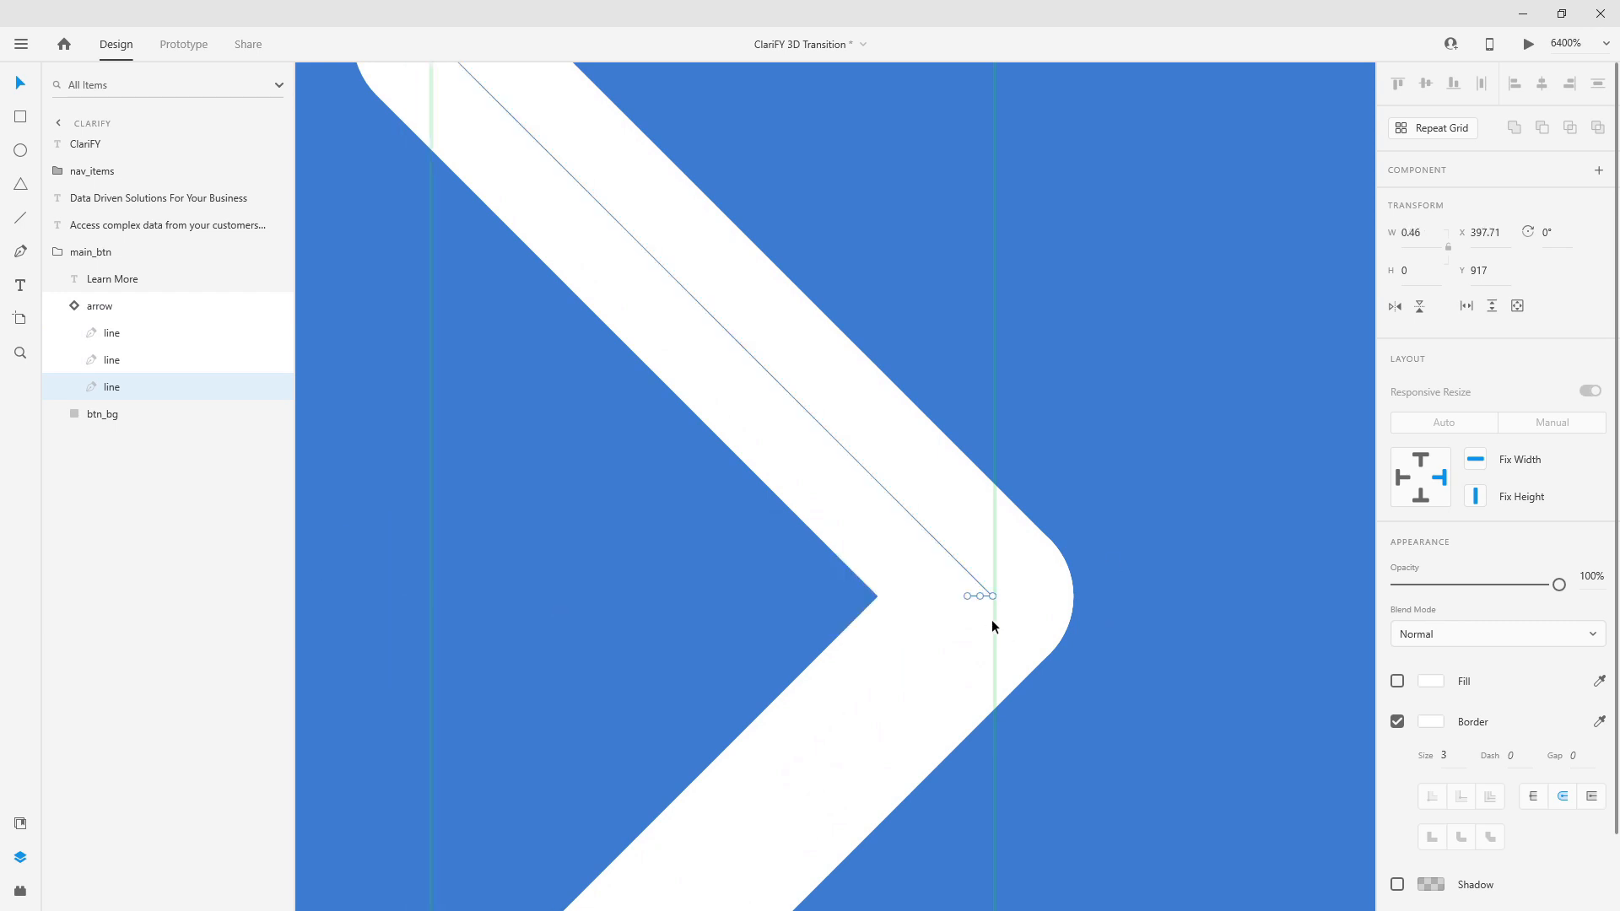
pyautogui.scroll(-5, 1106, 371)
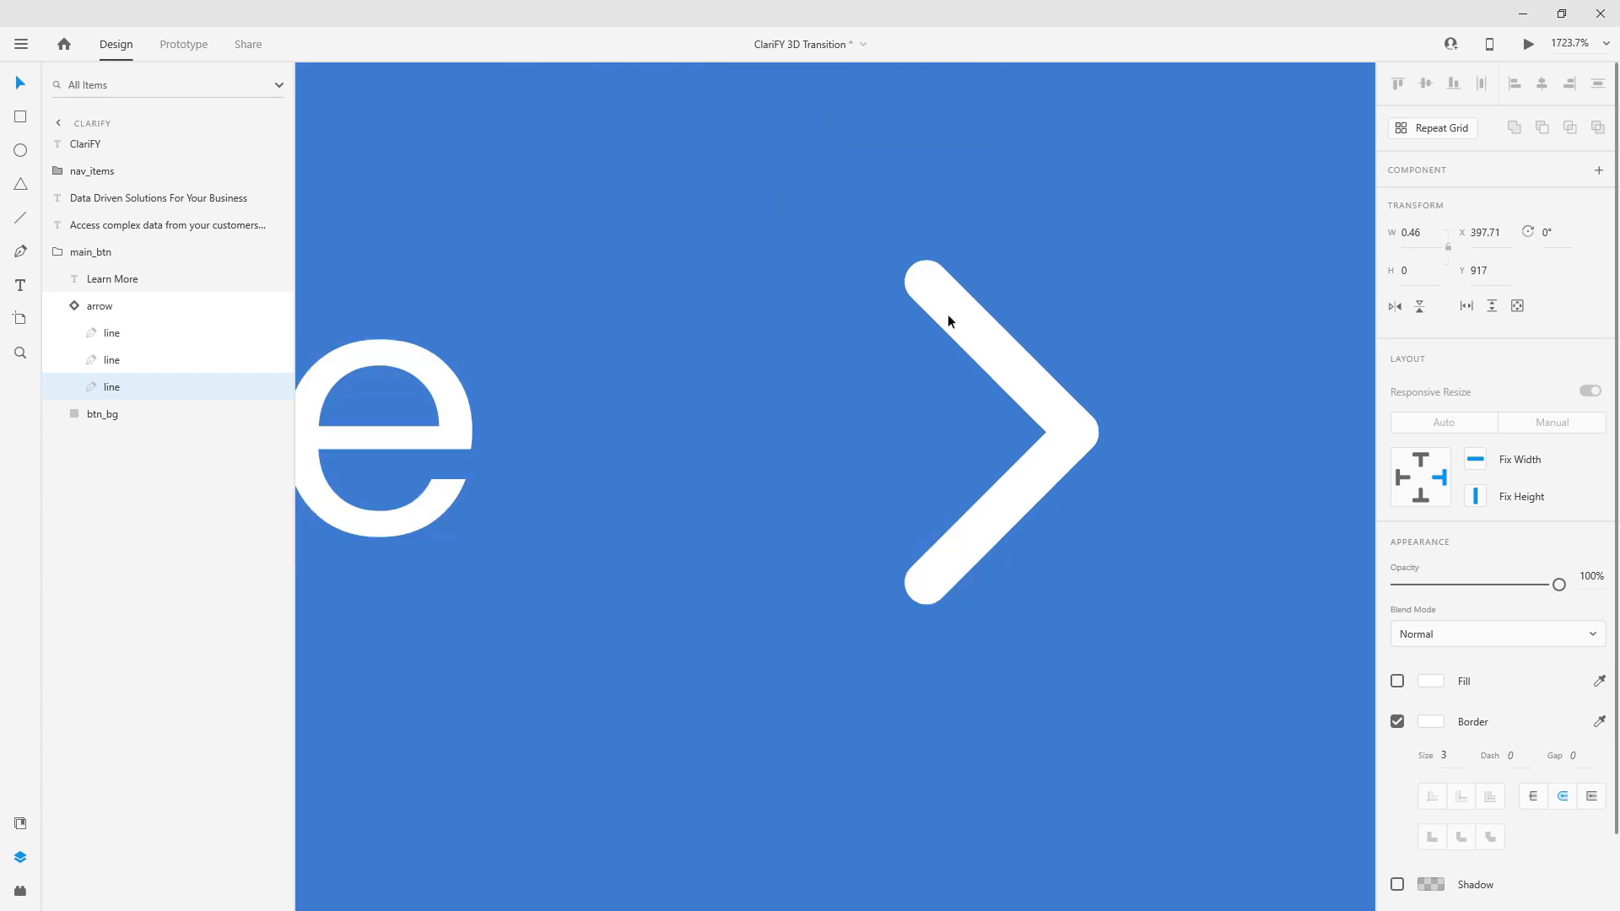
# Preview the arrow instance's hover state and return it to Default State.
pyautogui.click(81, 308)
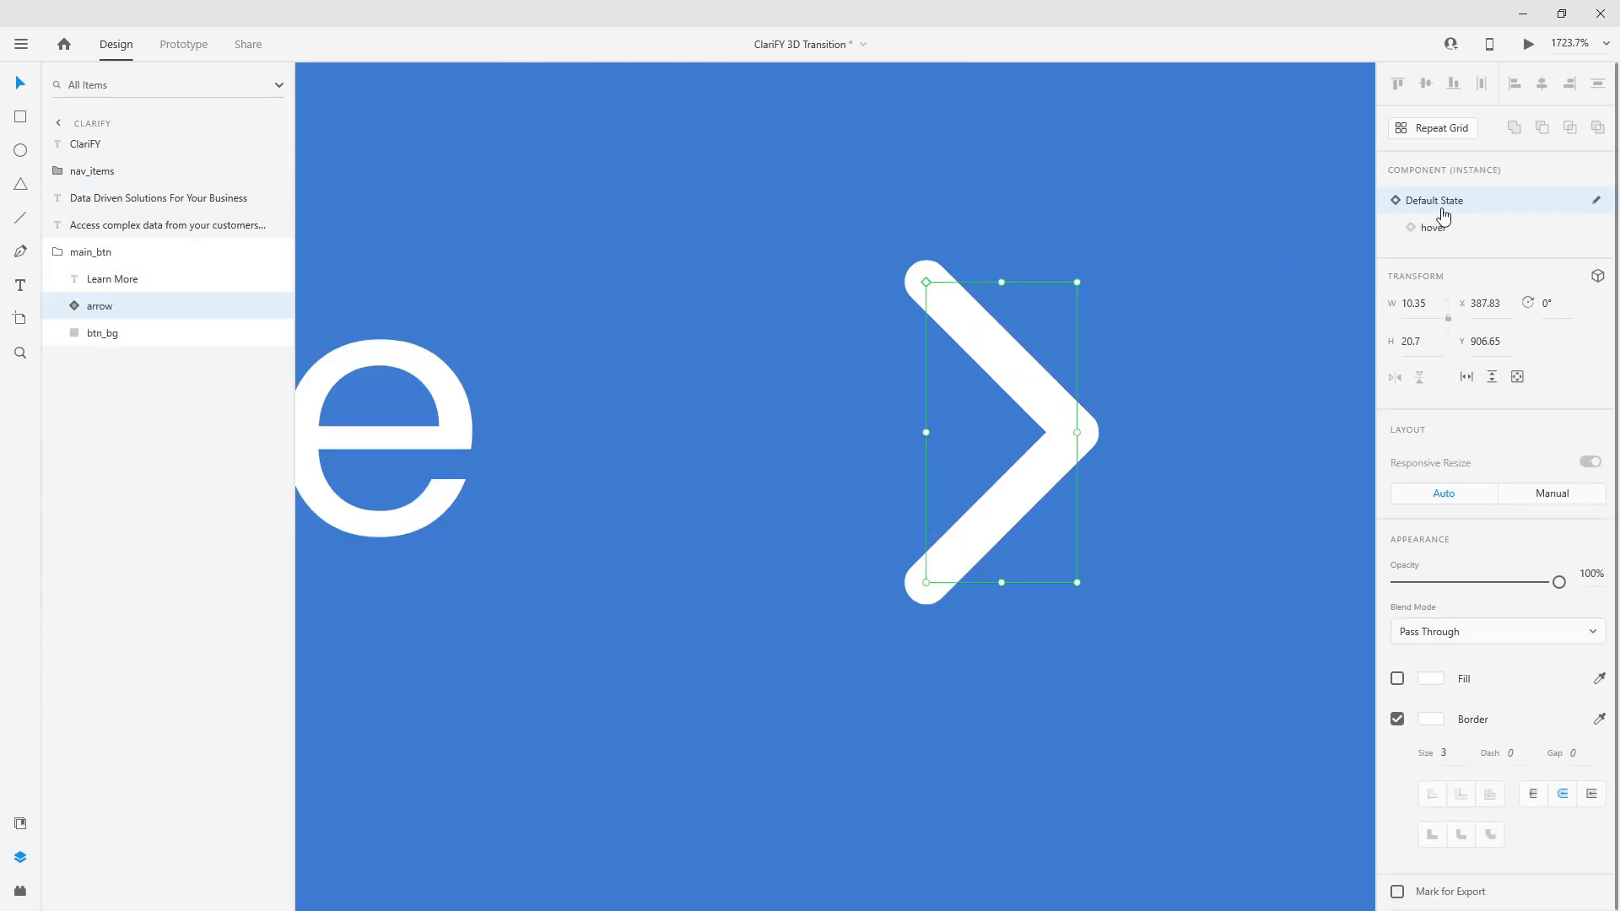
pyautogui.scroll(-1, 427, 244)
pyautogui.scroll(-1, 427, 243)
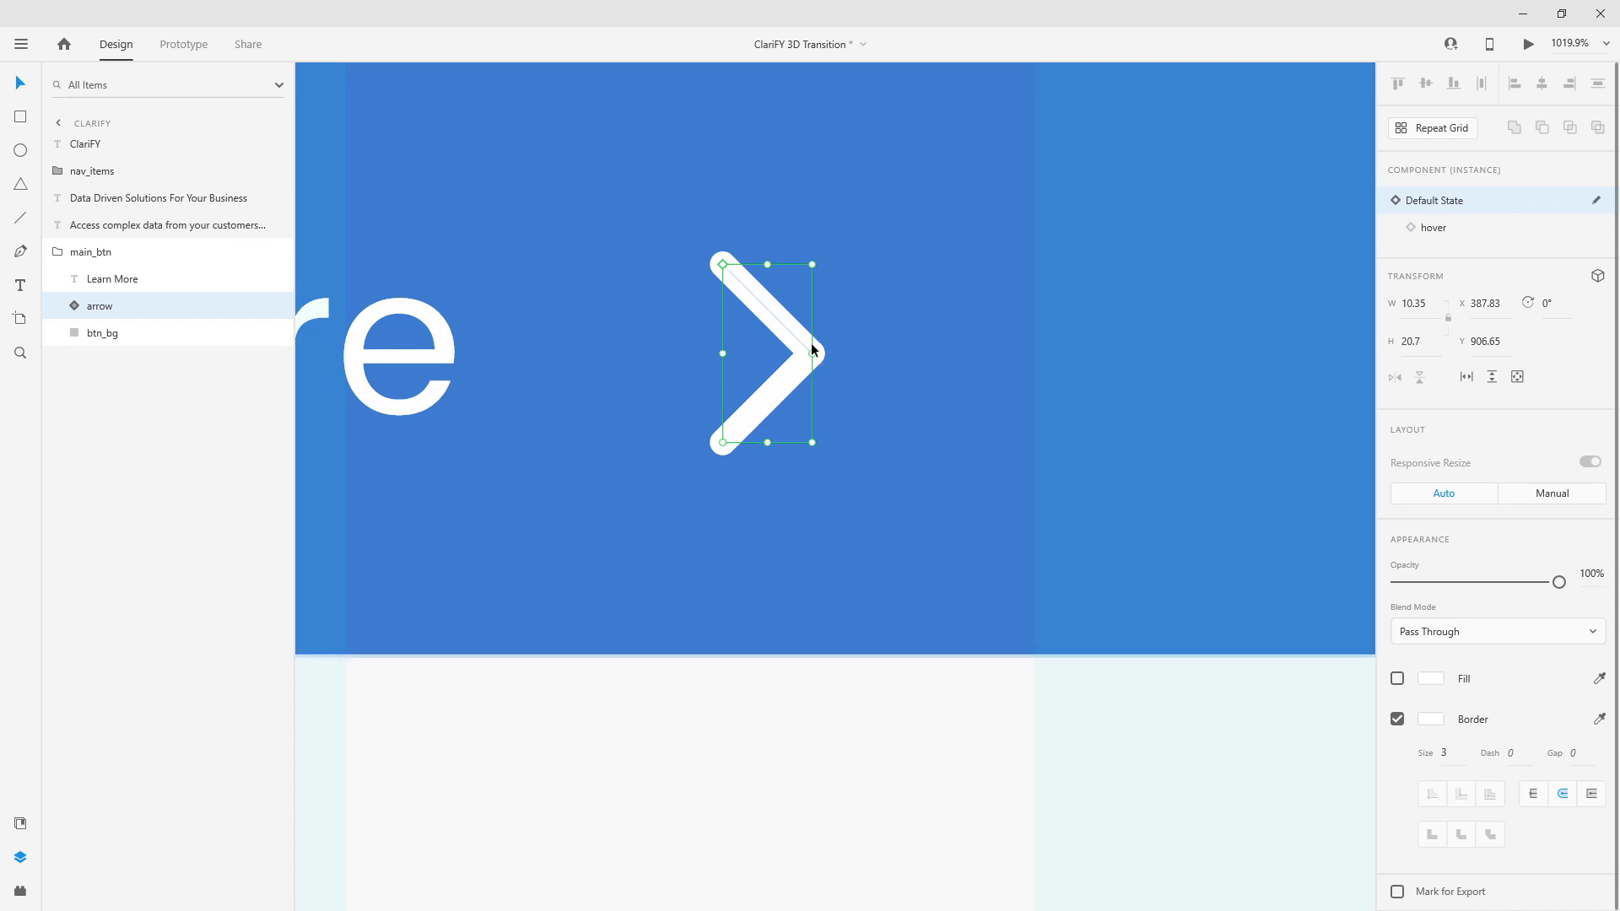
pyautogui.click(1471, 234)
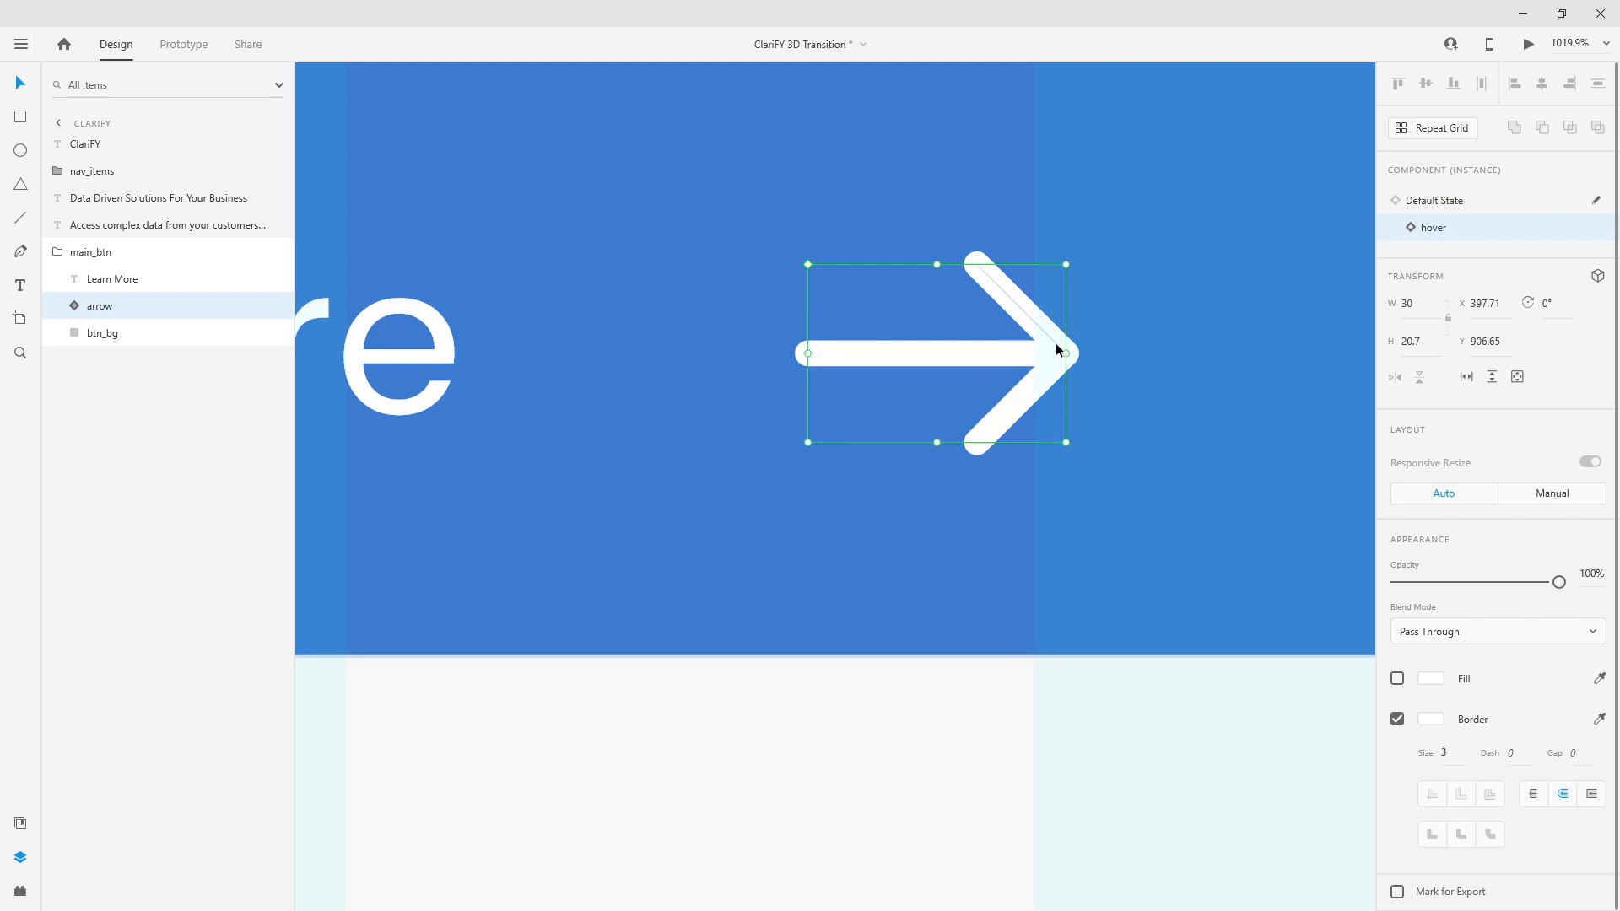
pyautogui.click(1491, 202)
# Turn the main_btn group into a component and add a hover state named hover.
pyautogui.click(48, 253)
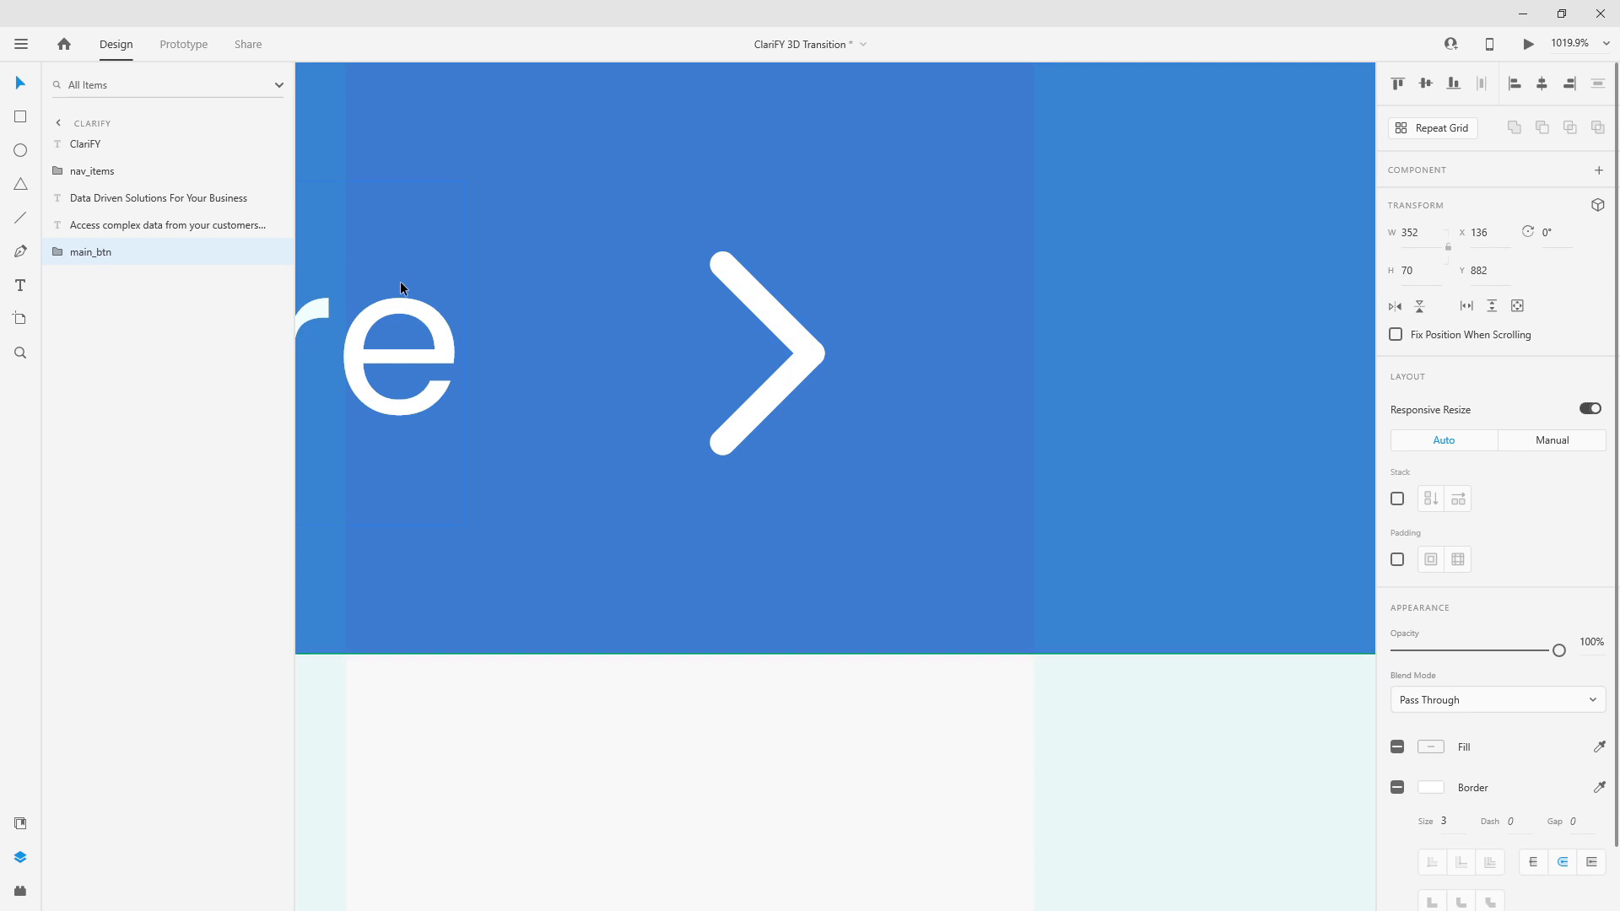
pyautogui.hotkey('ctrl', 'k')
pyautogui.hotkey('ctrl', '3')
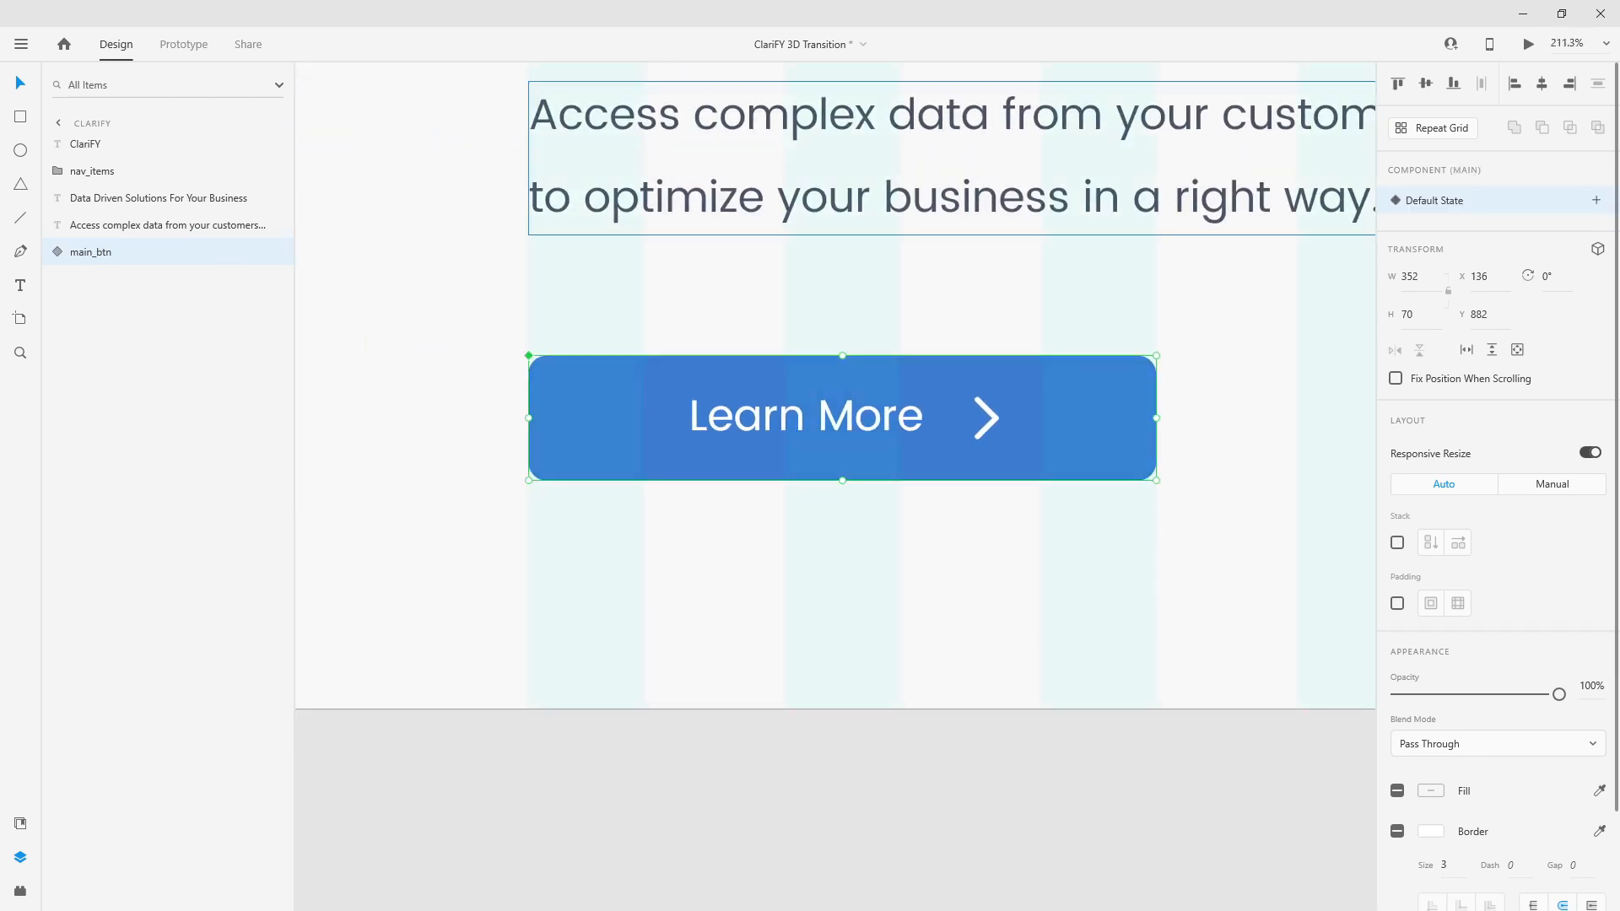
pyautogui.click(1596, 200)
pyautogui.click(1455, 237)
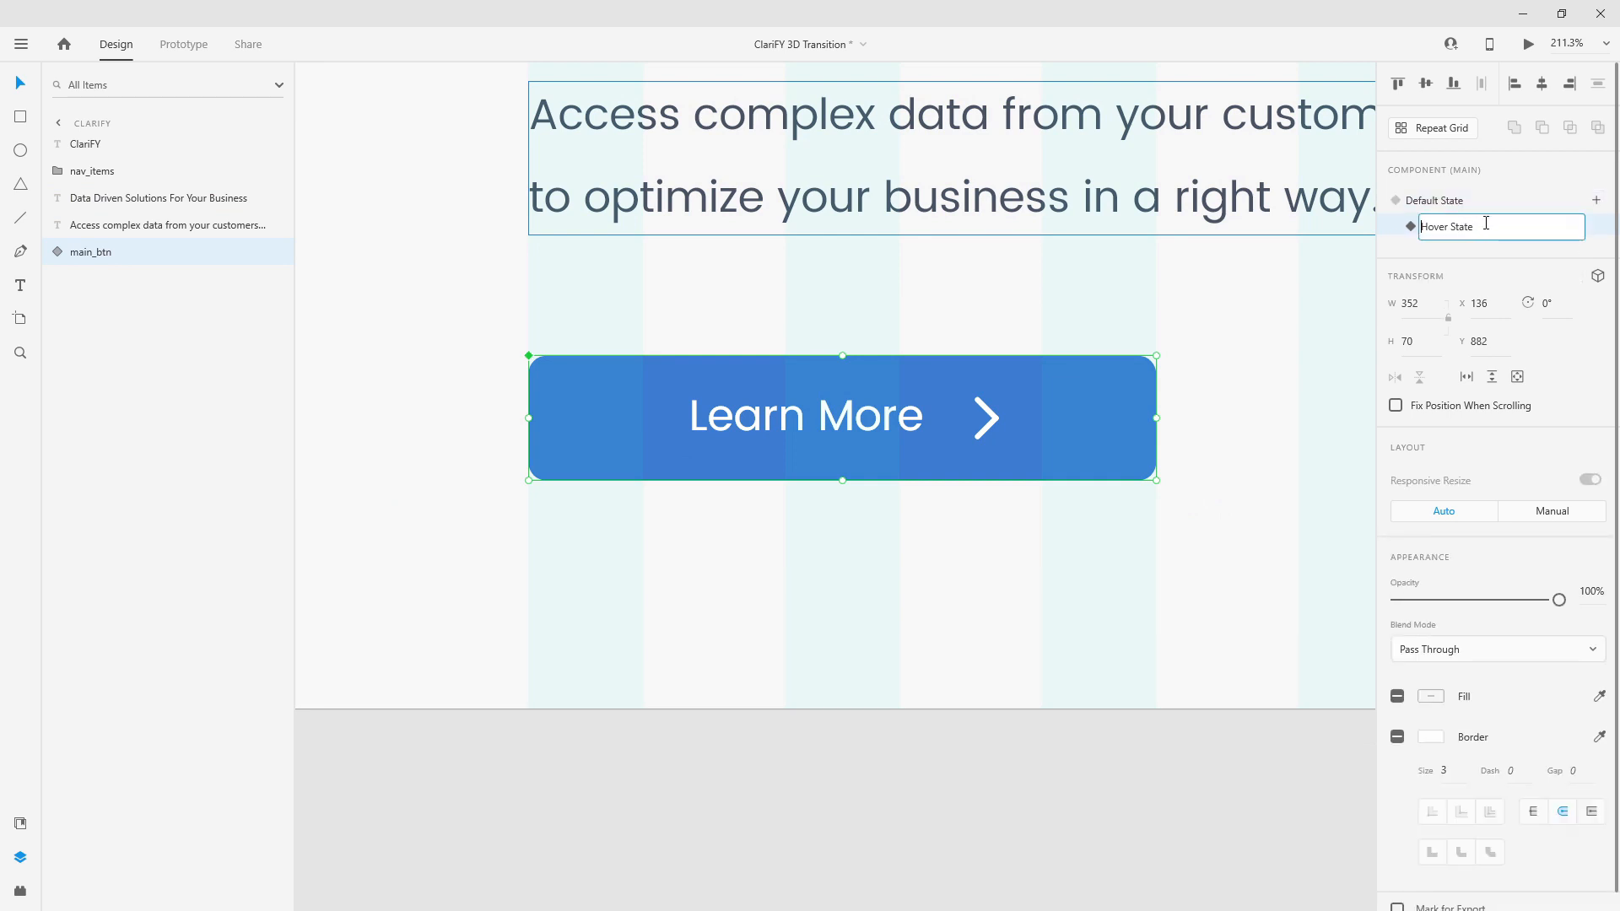
pyautogui.write('hover')
pyautogui.press('Return')
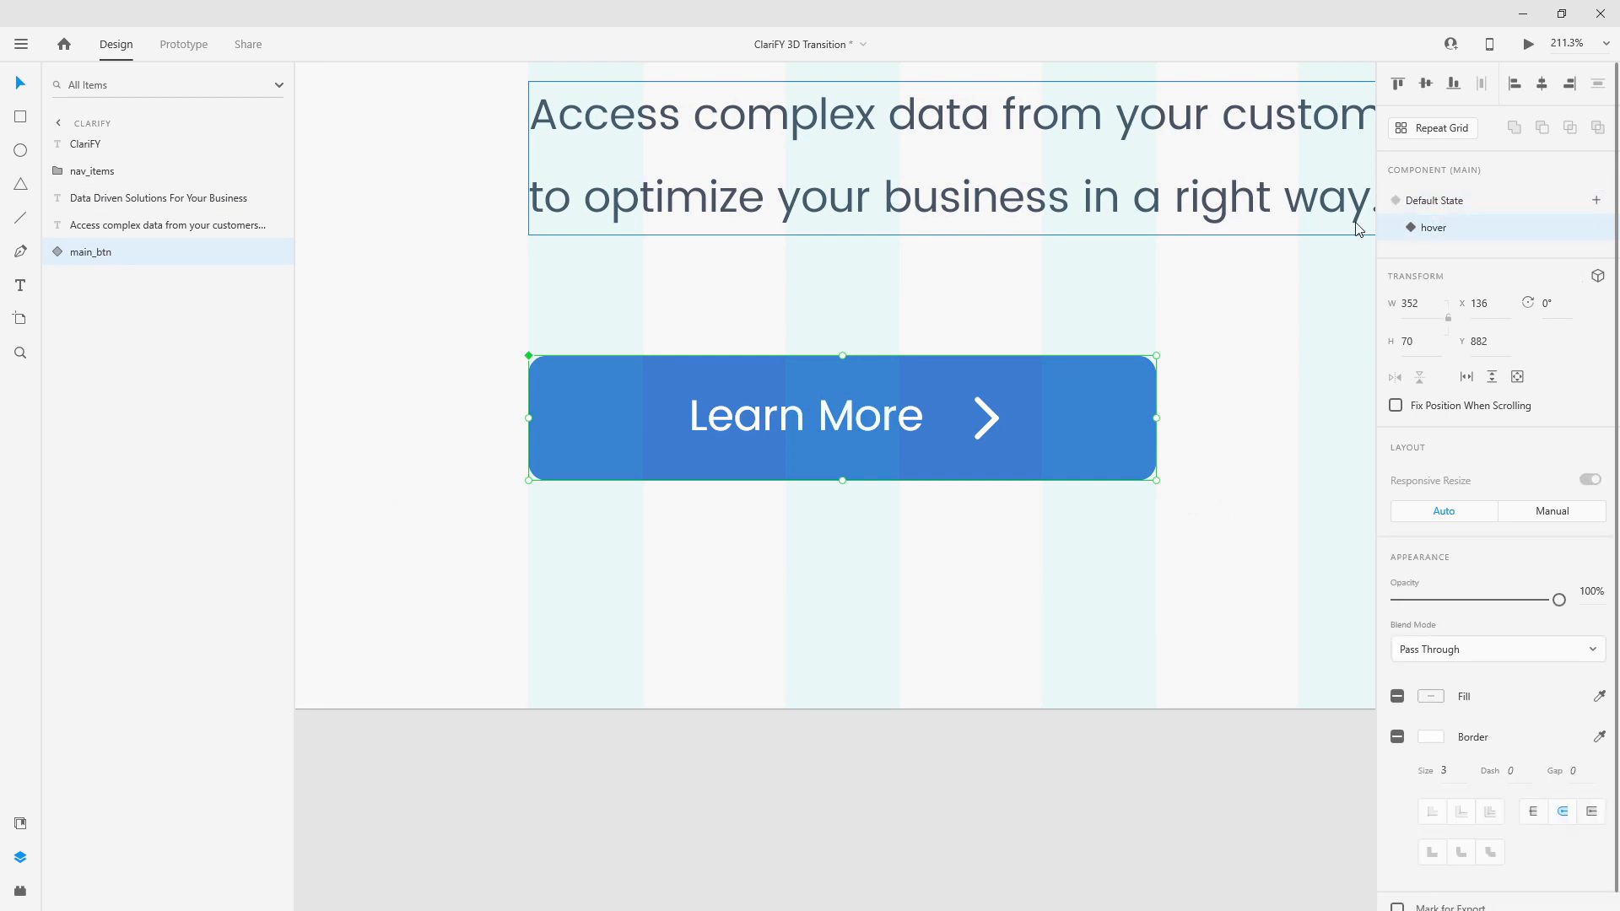
# Within main_btn's hover state, switch the nested arrow instance to its hover state.
pyautogui.click(61, 252)
pyautogui.click(100, 303)
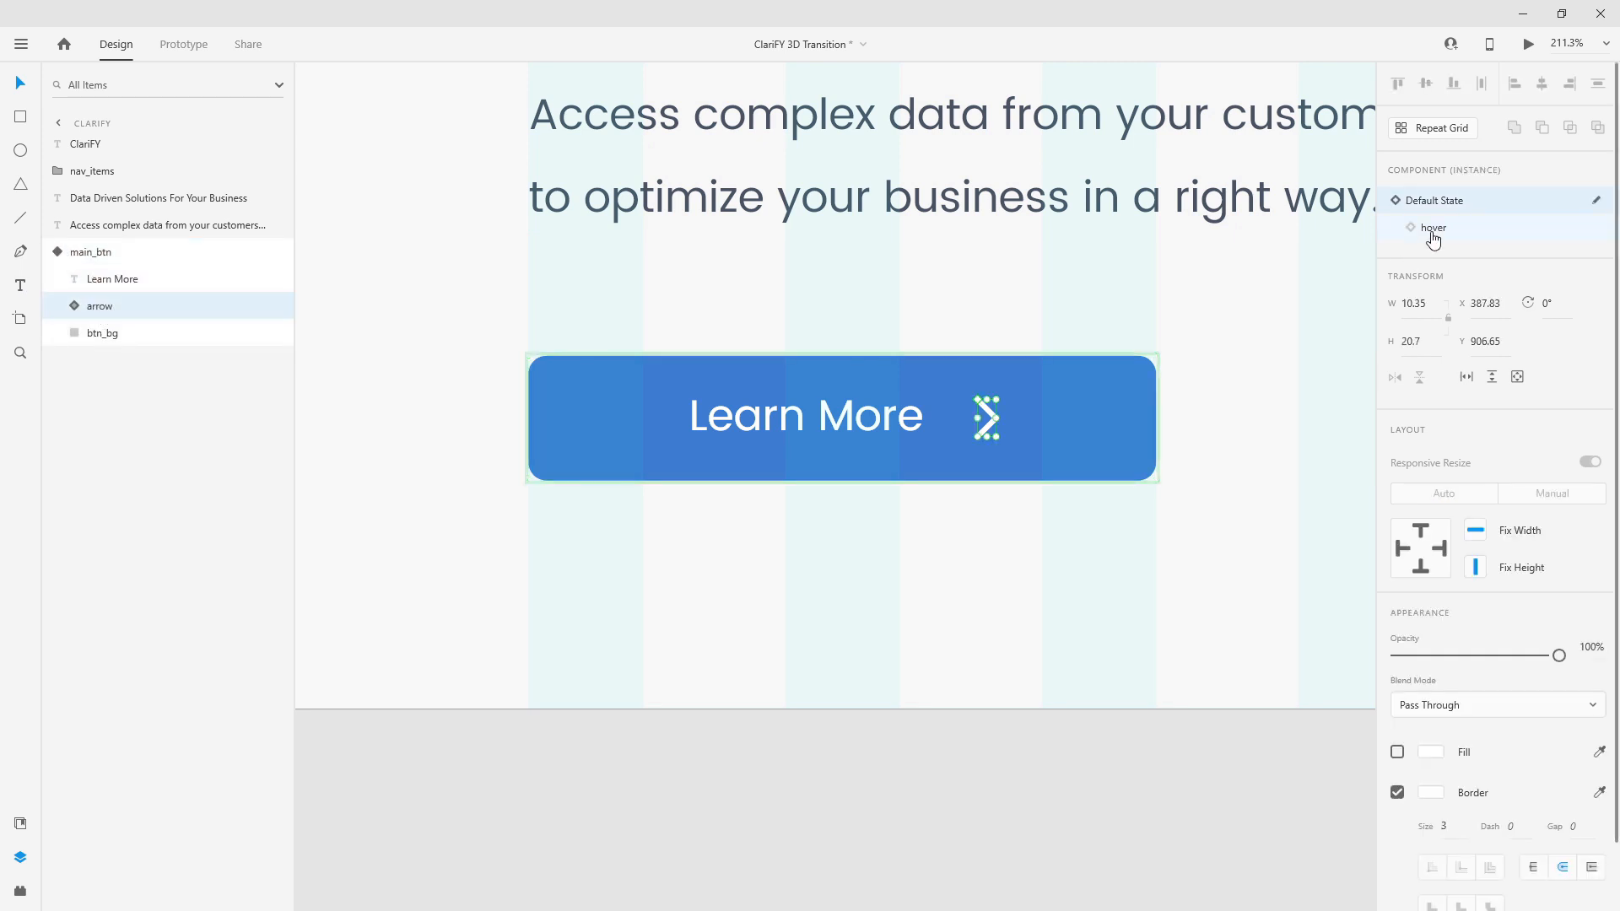
pyautogui.click(1432, 235)
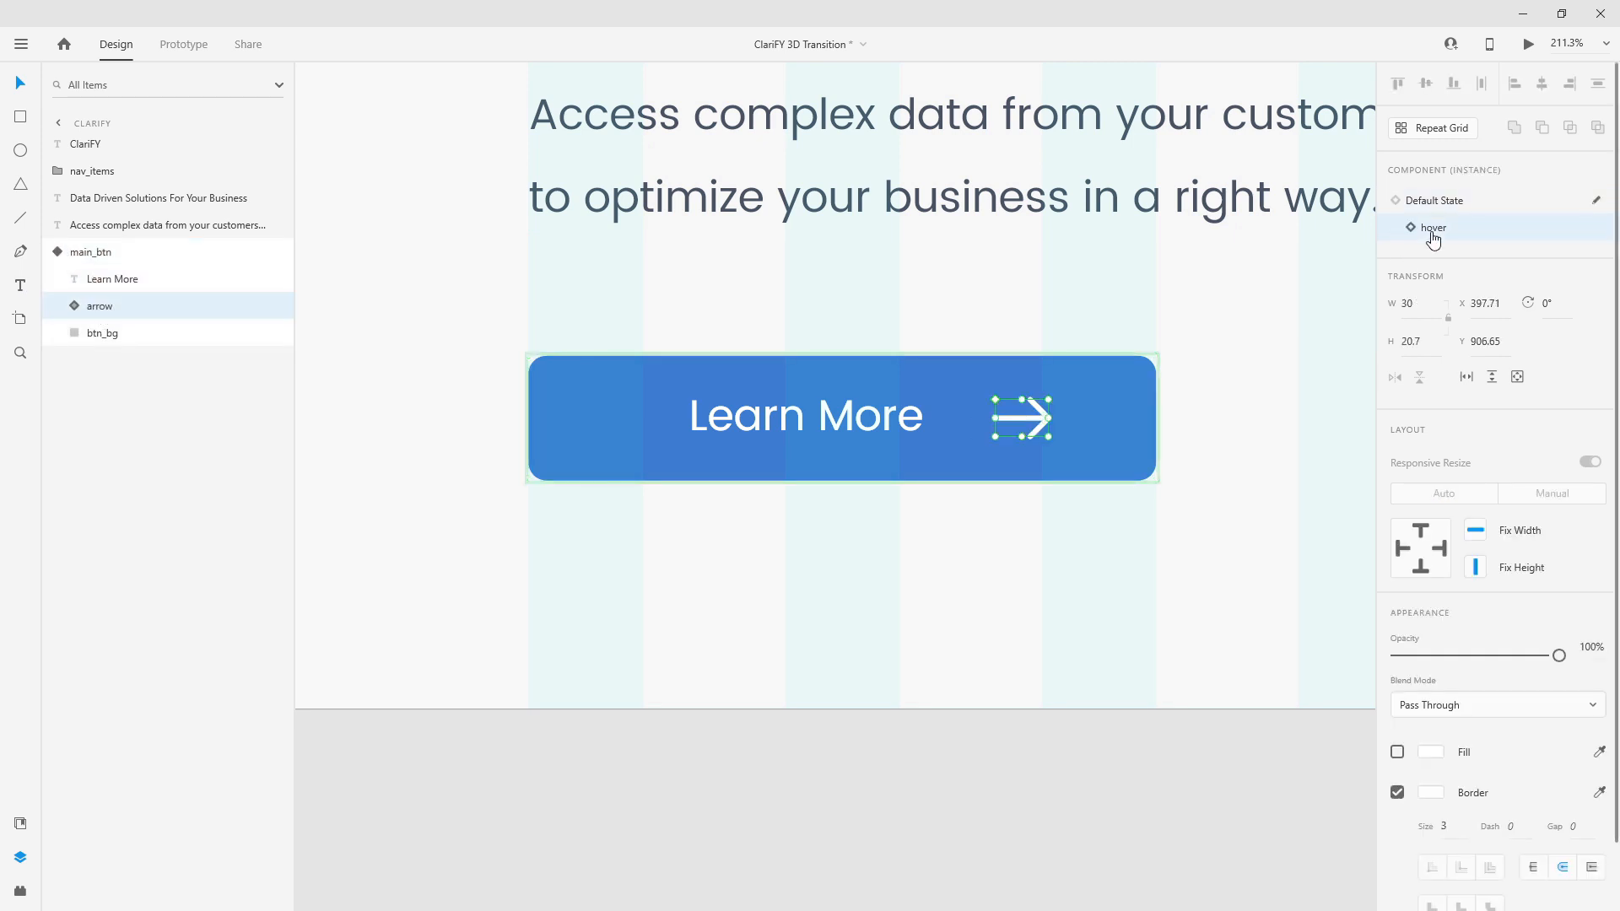
# Fill btn_bg with the primary_hover document colour in main_btn's hover state.
pyautogui.click(96, 332)
pyautogui.click(20, 823)
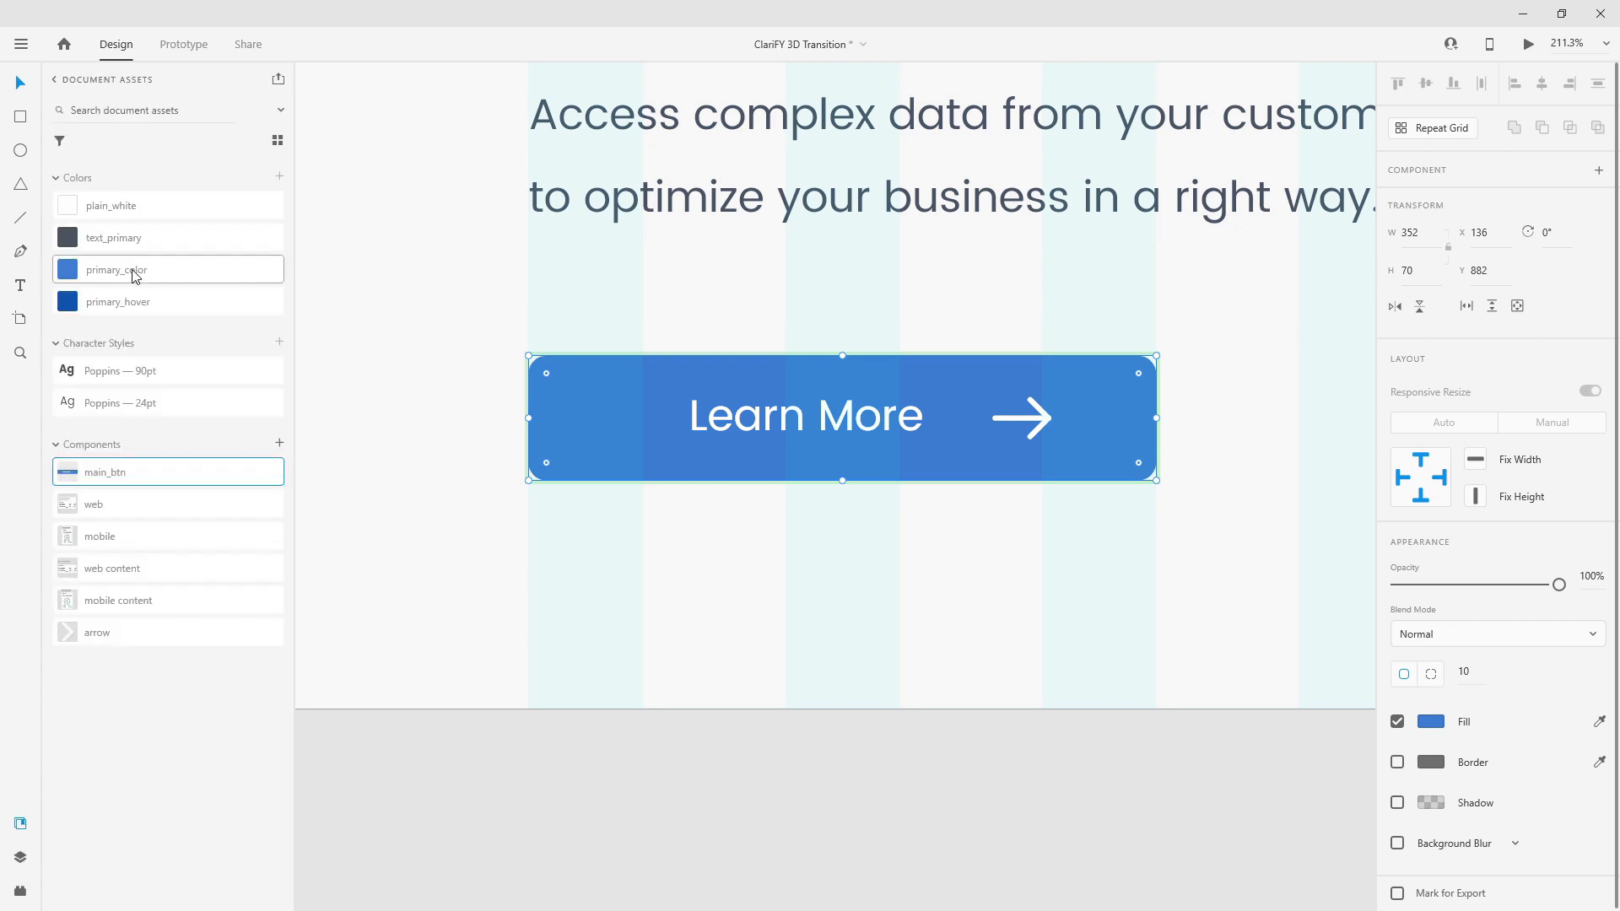
pyautogui.click(139, 312)
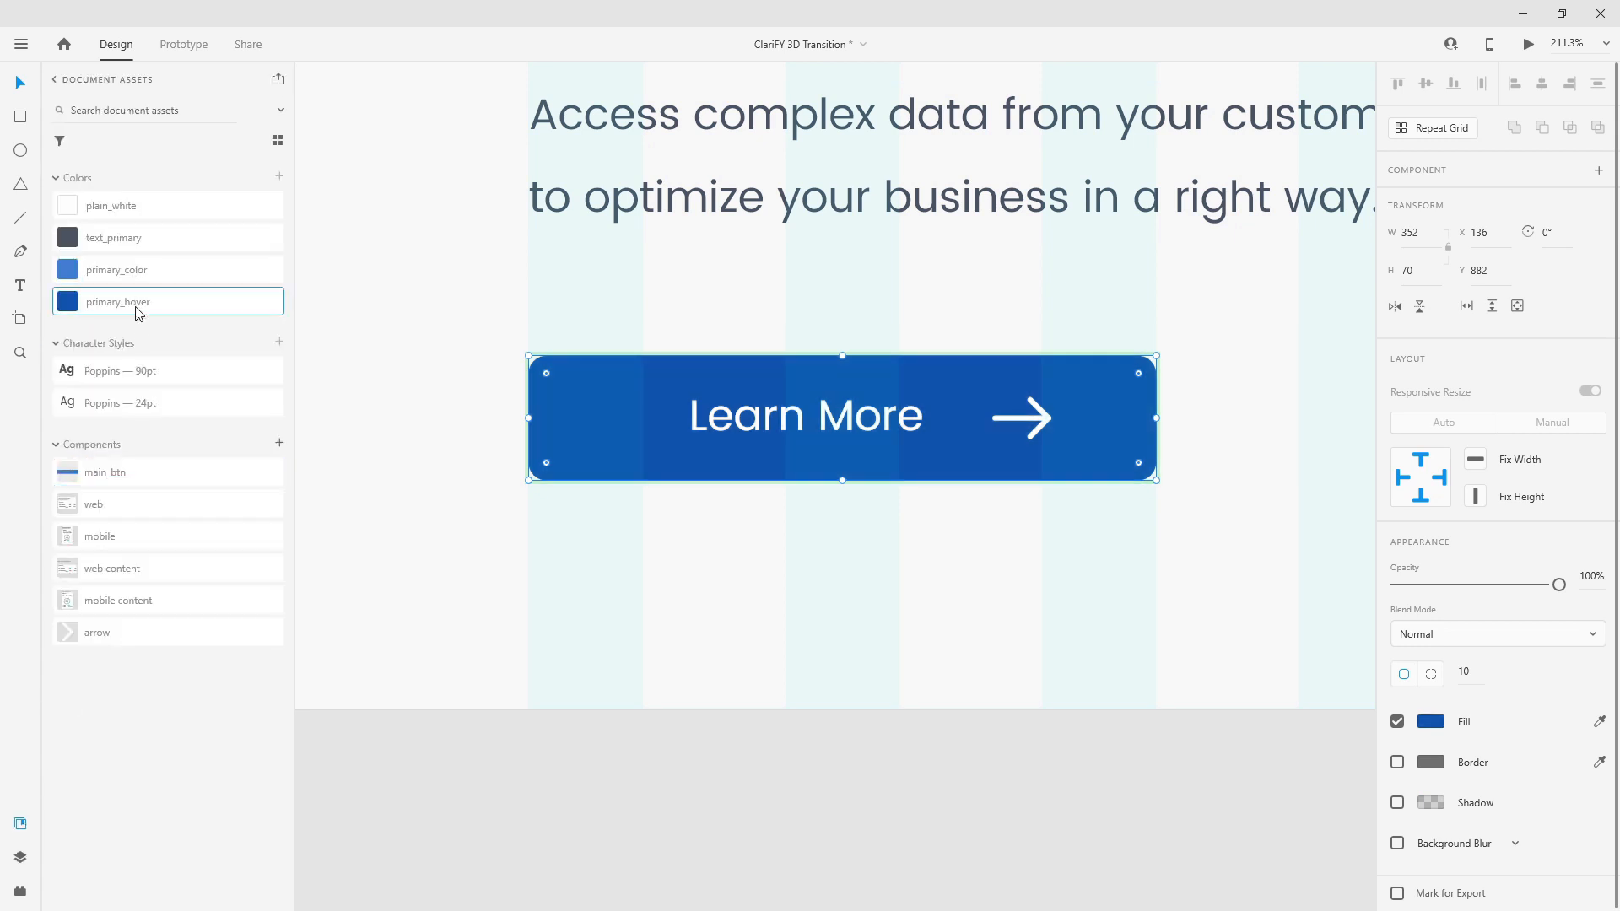
pyautogui.click(20, 857)
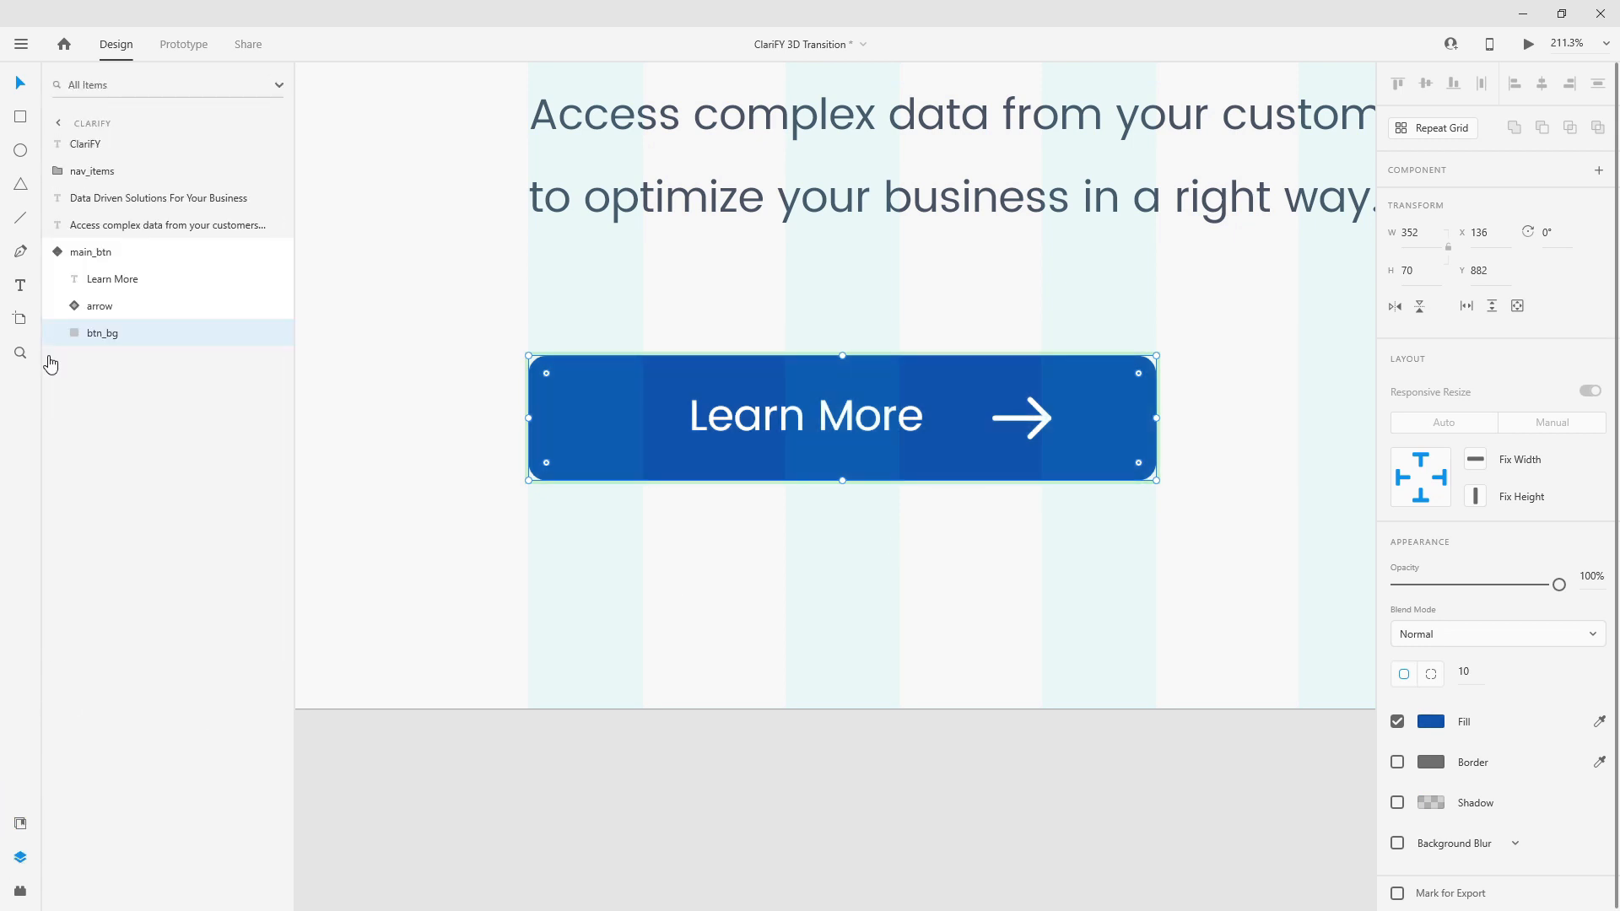
# Duplicate the main_btn component into the empty area beside the heading and name the copy log_in_btn.
pyautogui.click(58, 247)
pyautogui.scroll(-5, 787, 362)
pyautogui.scroll(-3, 787, 364)
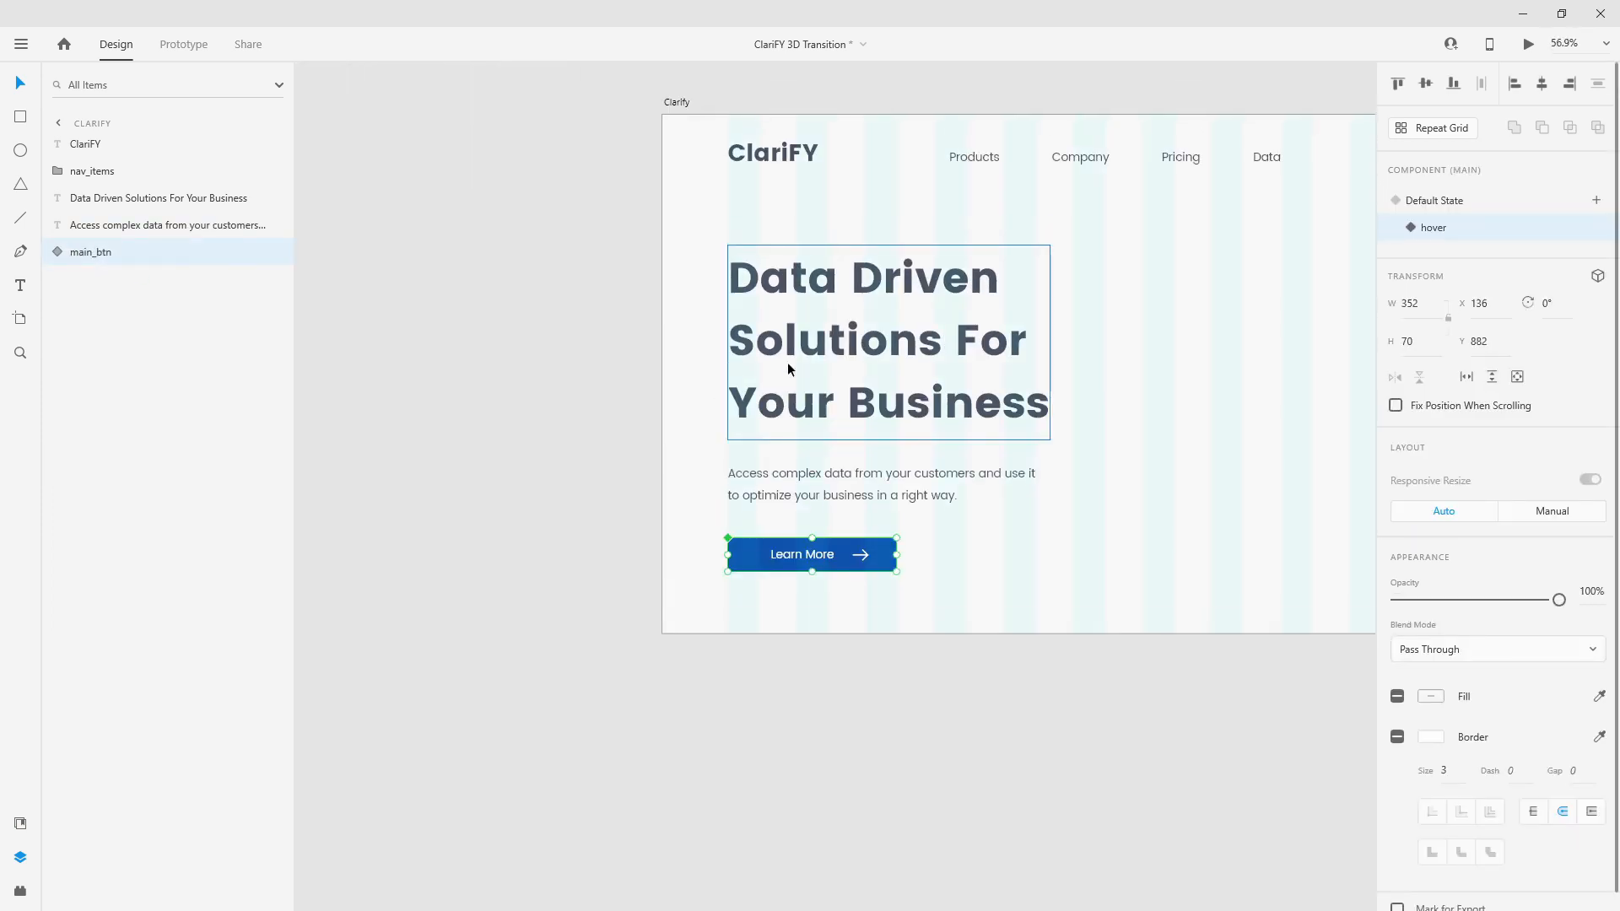
pyautogui.moveTo(816, 553); pyautogui.dragTo(1192, 259)
pyautogui.doubleClick(97, 253)
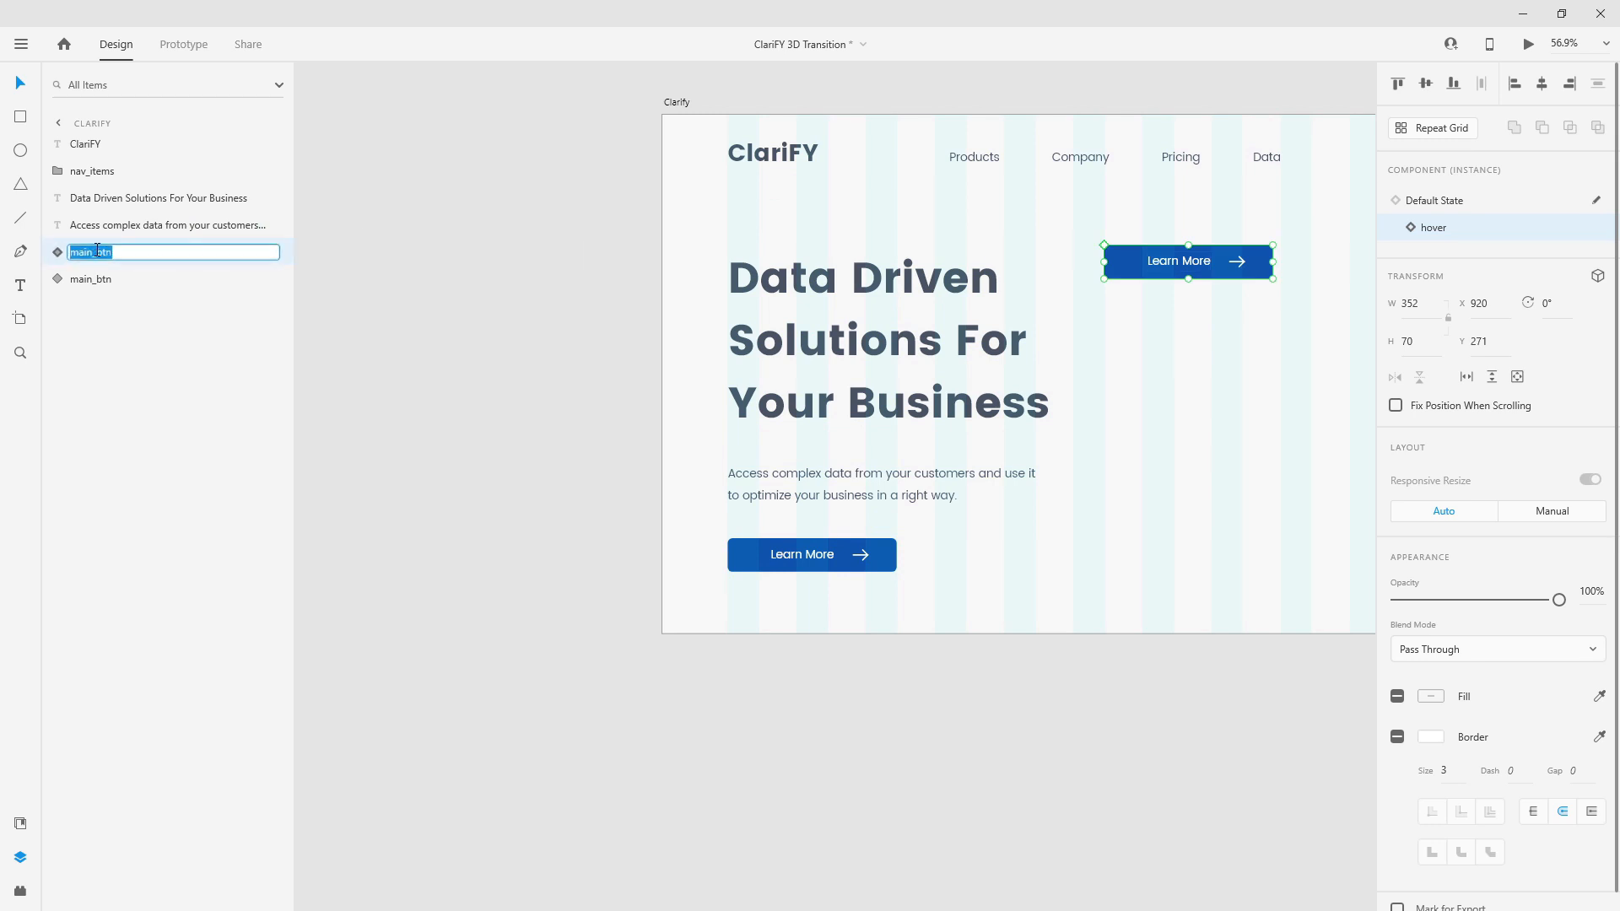
pyautogui.write('log_in_btn')
pyautogui.press('Return')
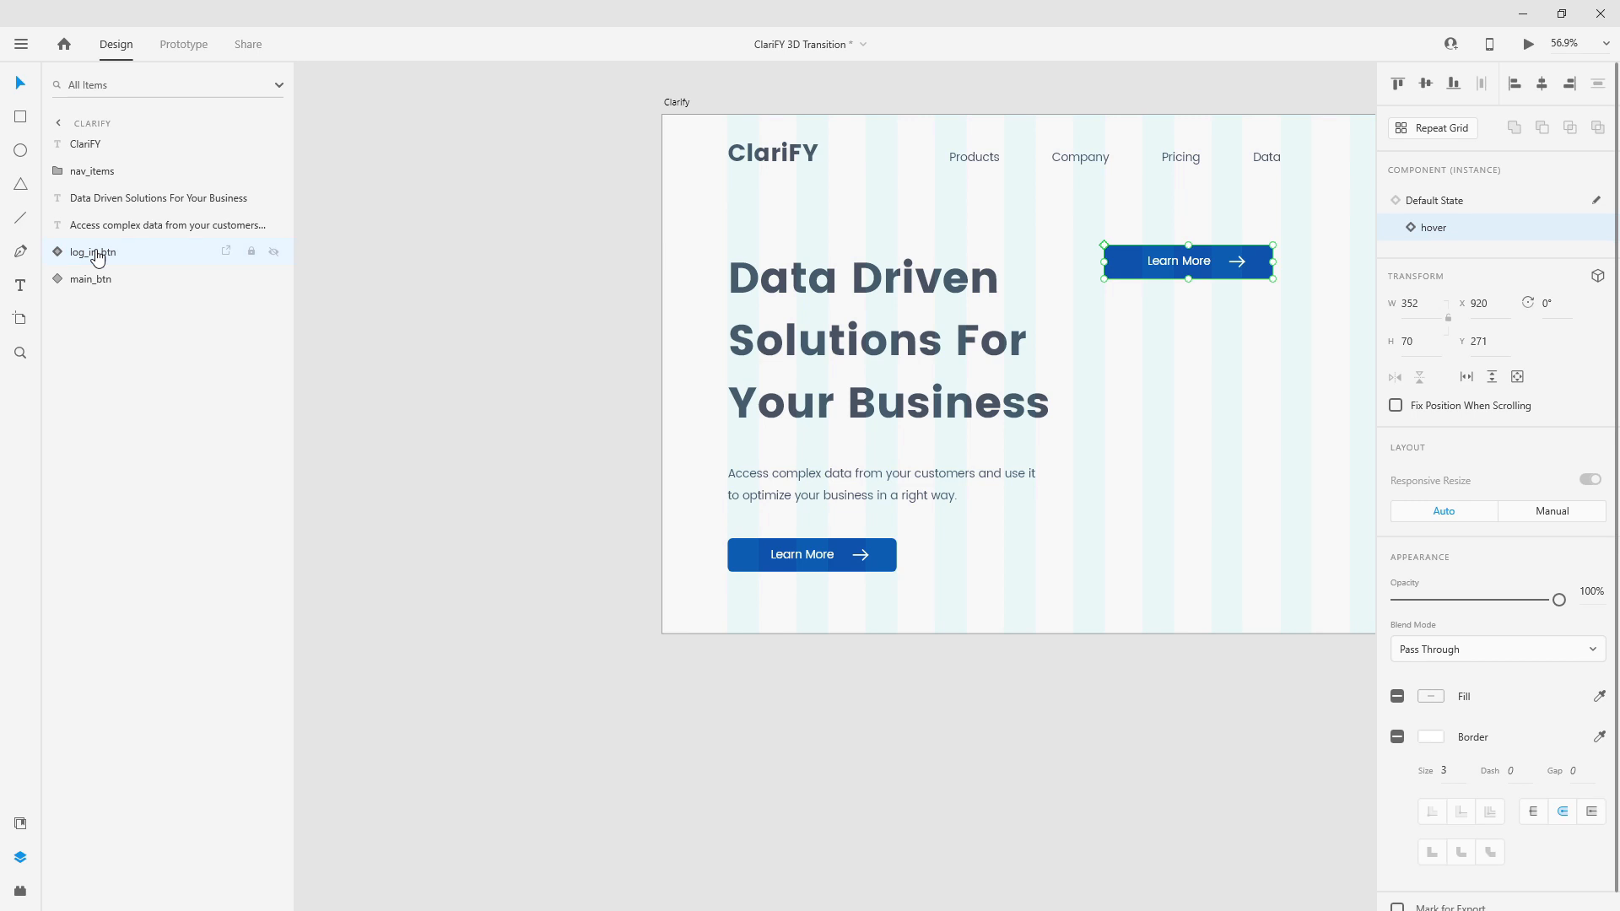
# Move log_in_btn into the navigation row, flush with the last grid column, at X 1432 and Y 54.
pyautogui.moveTo(1264, 461); pyautogui.dragTo(787, 595)
pyautogui.moveTo(759, 398); pyautogui.dragTo(1002, 291)
pyautogui.scroll(-2, 753, 383)
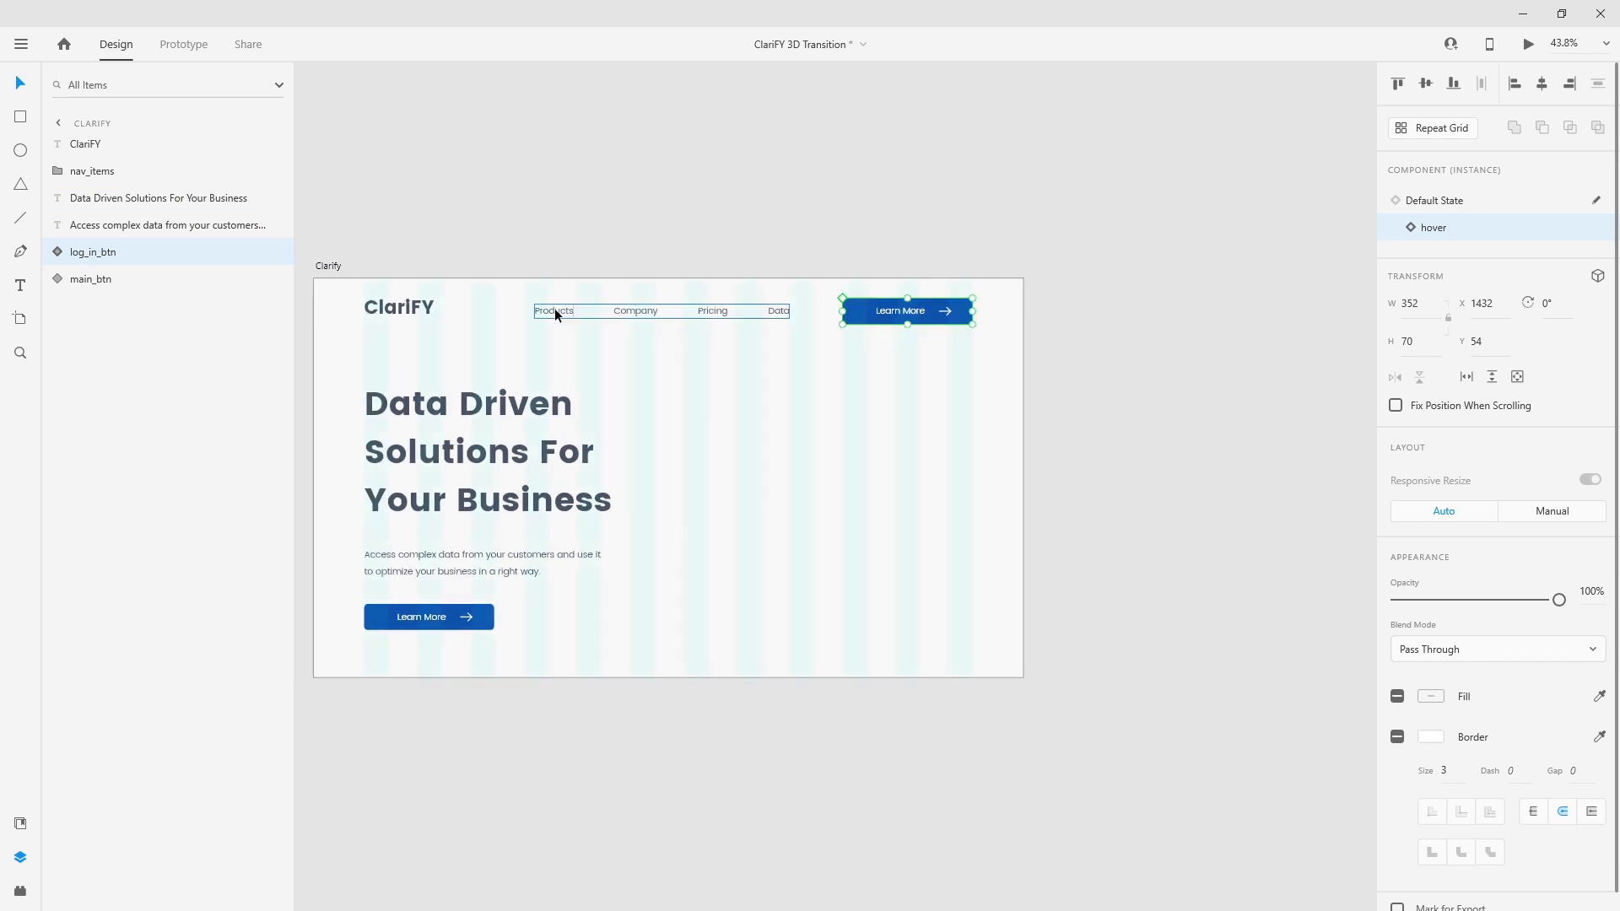
# Draw a helper rectangle 1106 wide between the logo and log_in_btn, place it below the navigation, and centre nav_items on it horizontally.
pyautogui.click(554, 312)
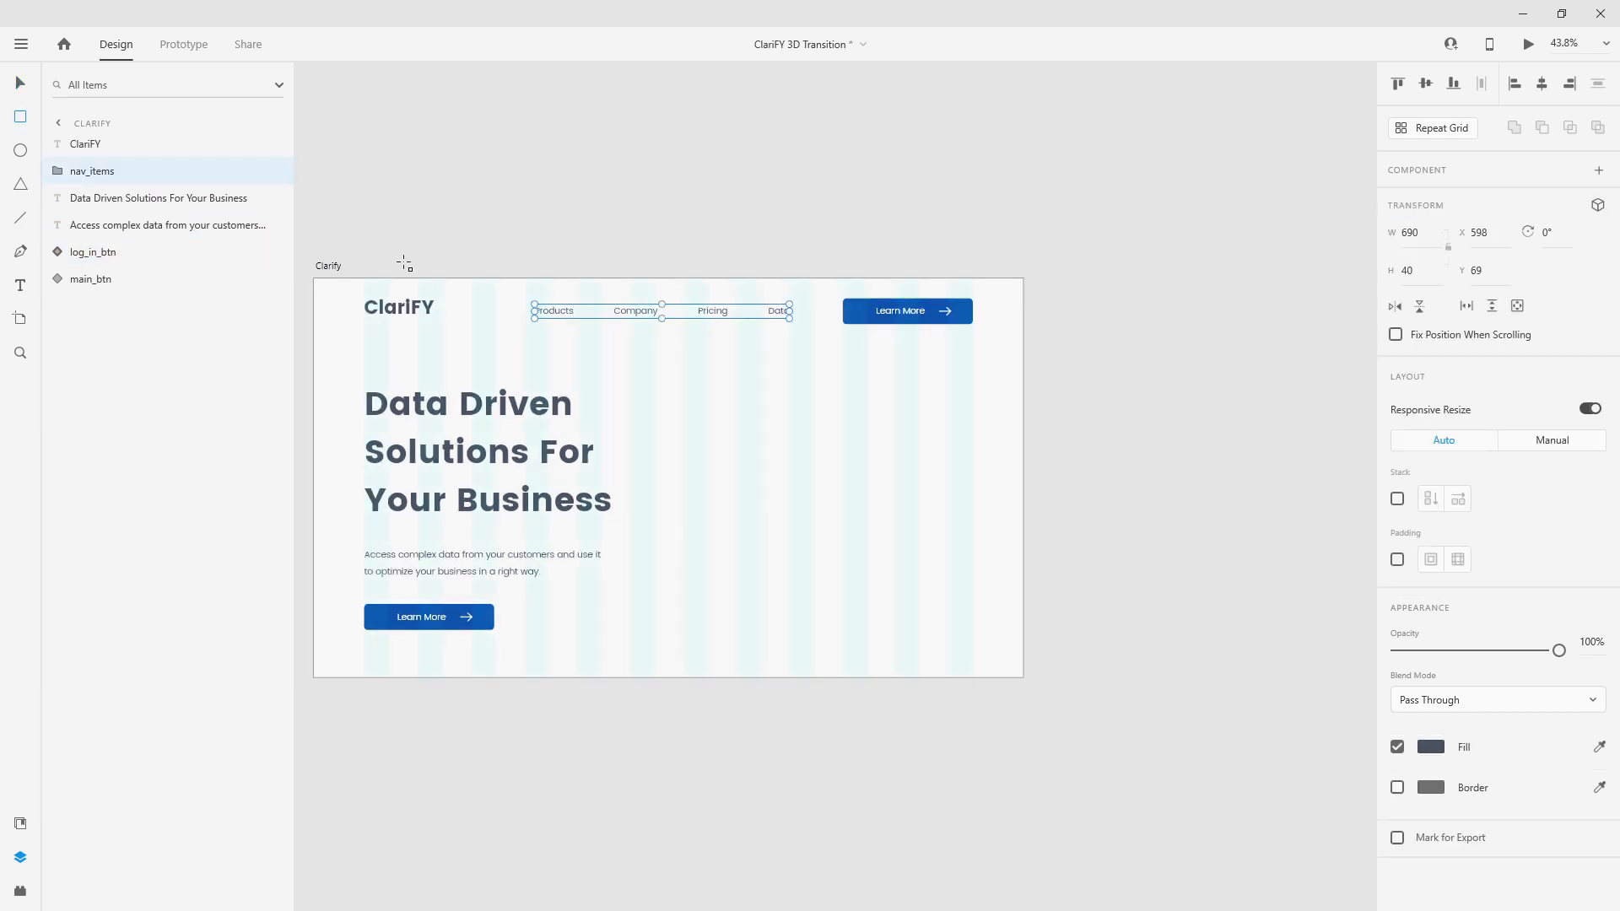
pyautogui.moveTo(434, 295); pyautogui.dragTo(841, 406)
pyautogui.press('v')
pyautogui.moveTo(691, 312); pyautogui.dragTo(695, 355)
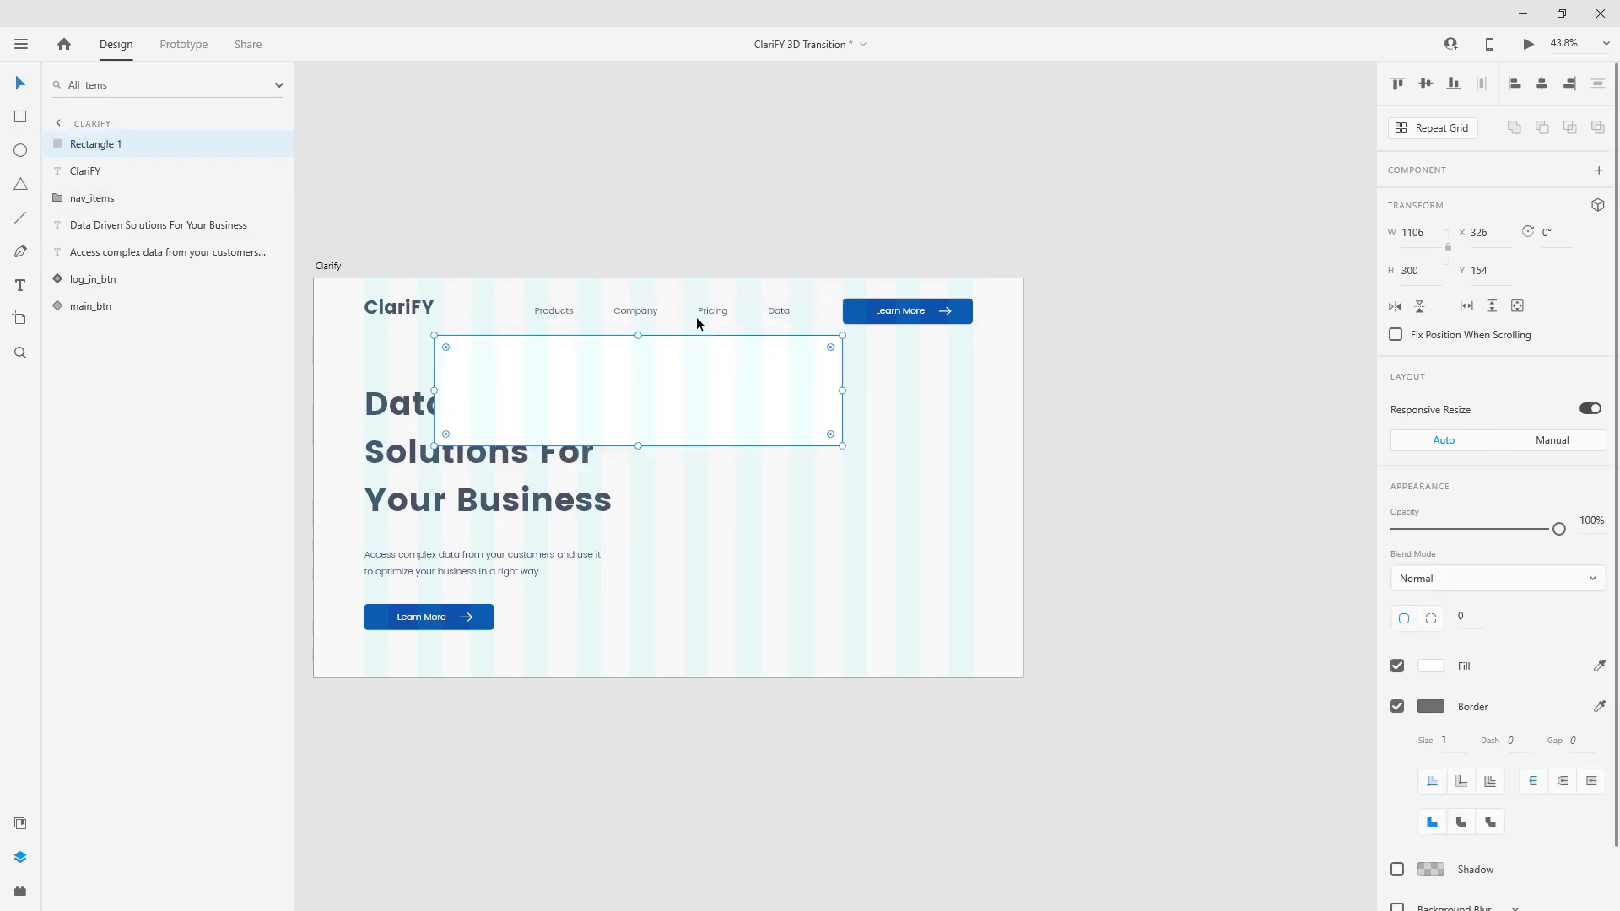
pyautogui.keyDown('shift'); pyautogui.click(698, 312); pyautogui.keyUp('shift')
pyautogui.click(1542, 85)
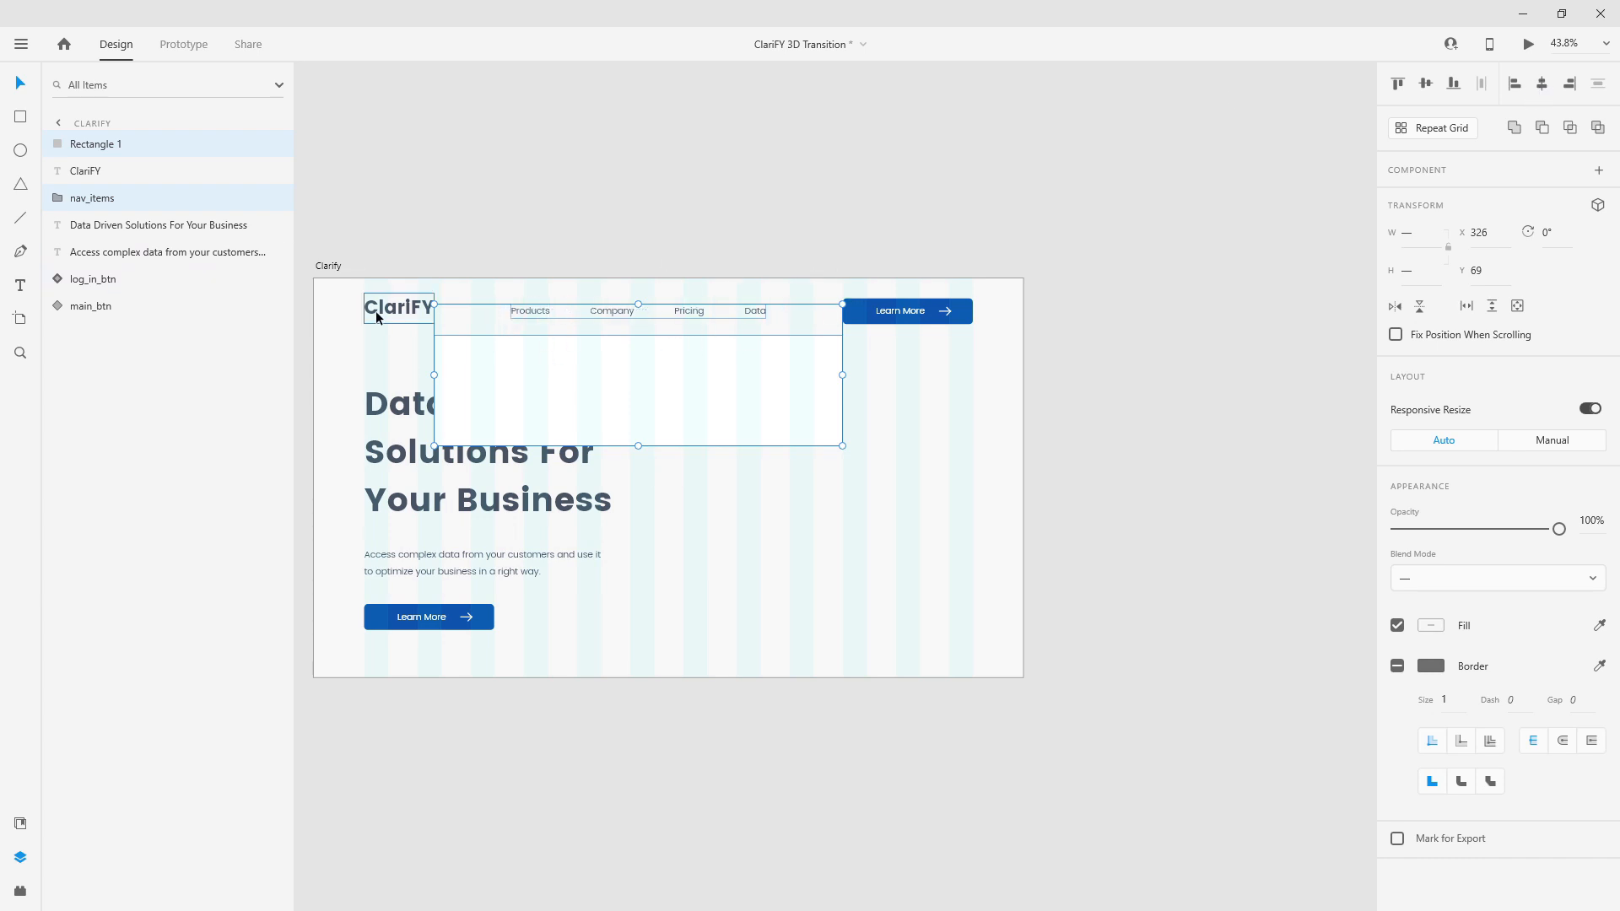
pyautogui.click(811, 352)
# Change the label text in log_in_btn's hover state to Log In.
pyautogui.scroll(3, 919, 312)
pyautogui.scroll(4, 948, 287)
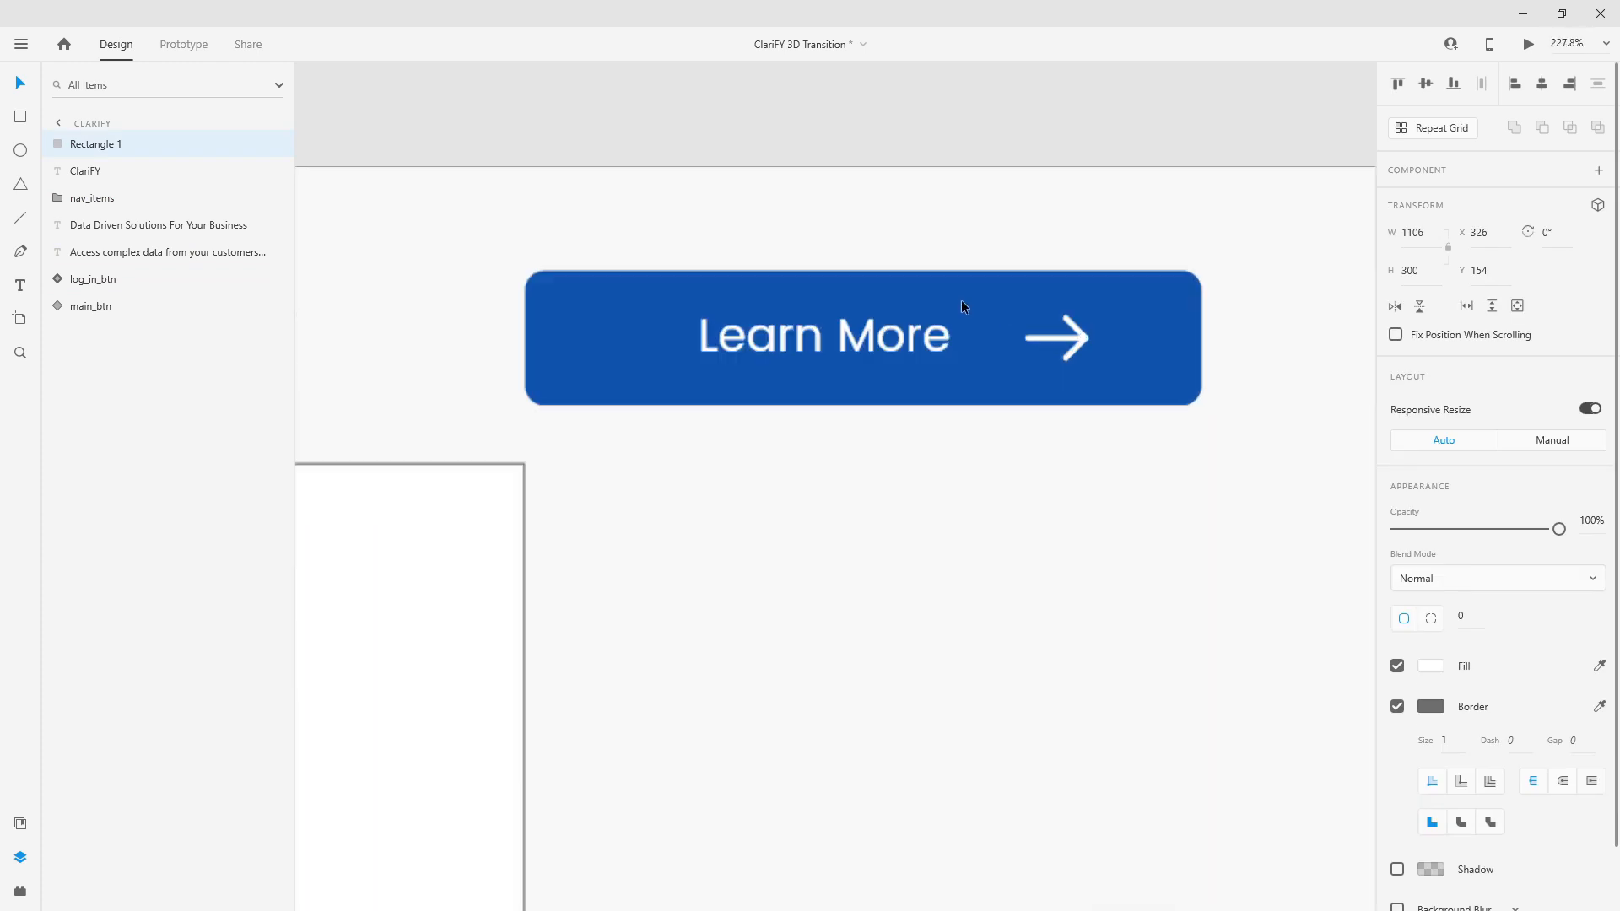
pyautogui.click(958, 302)
pyautogui.scroll(1, 710, 336)
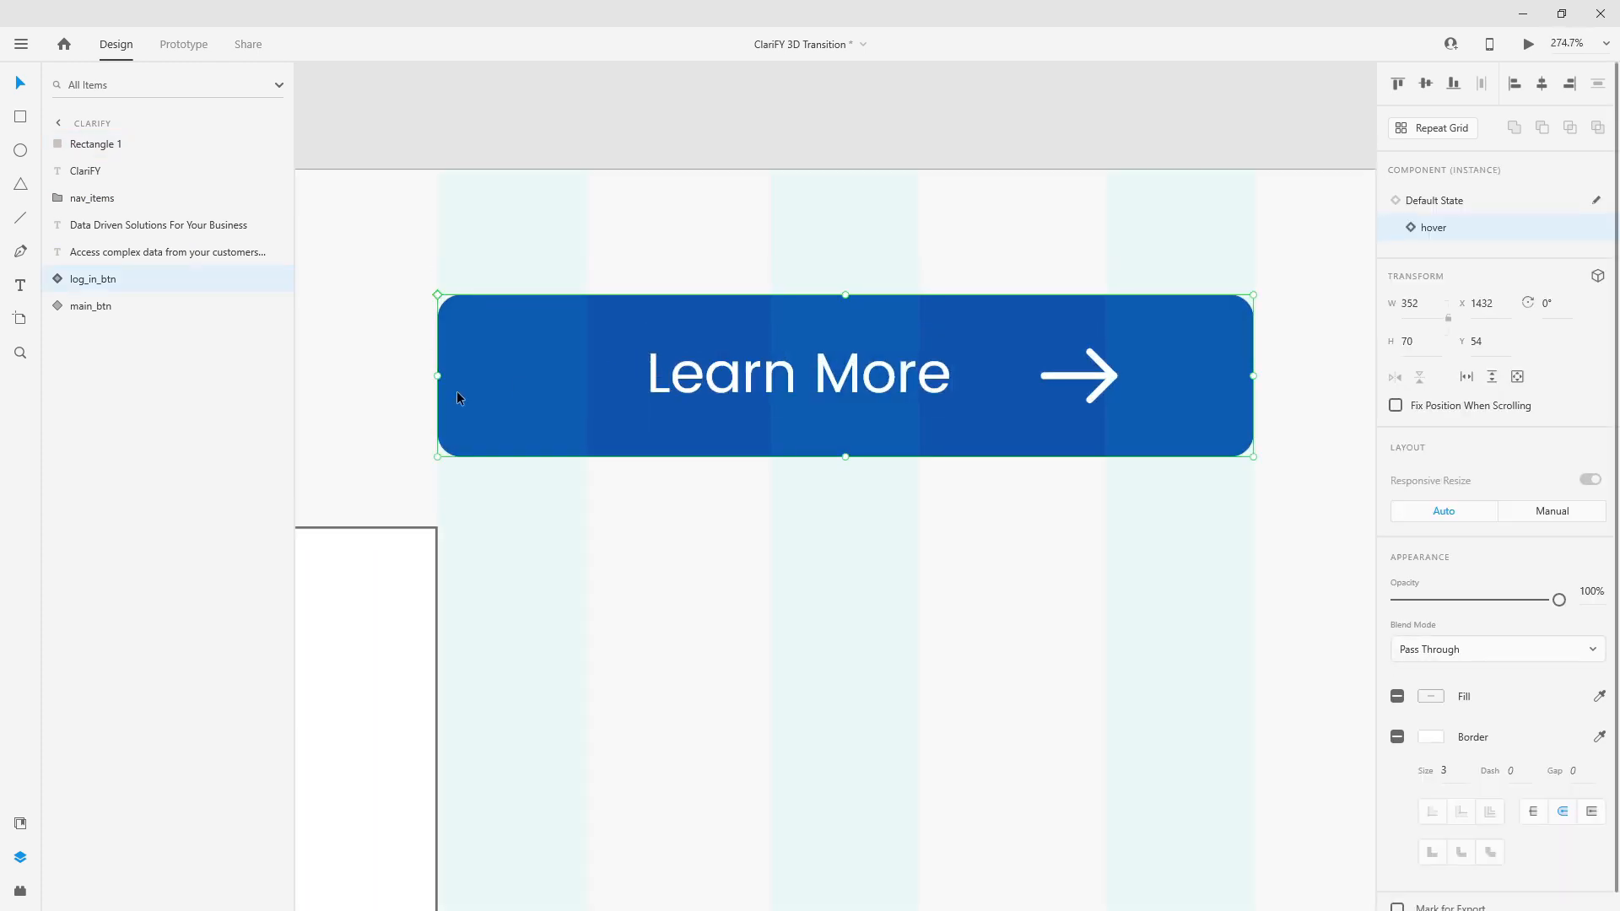
pyautogui.doubleClick(862, 387)
pyautogui.doubleClick(862, 386)
pyautogui.write('Log In')
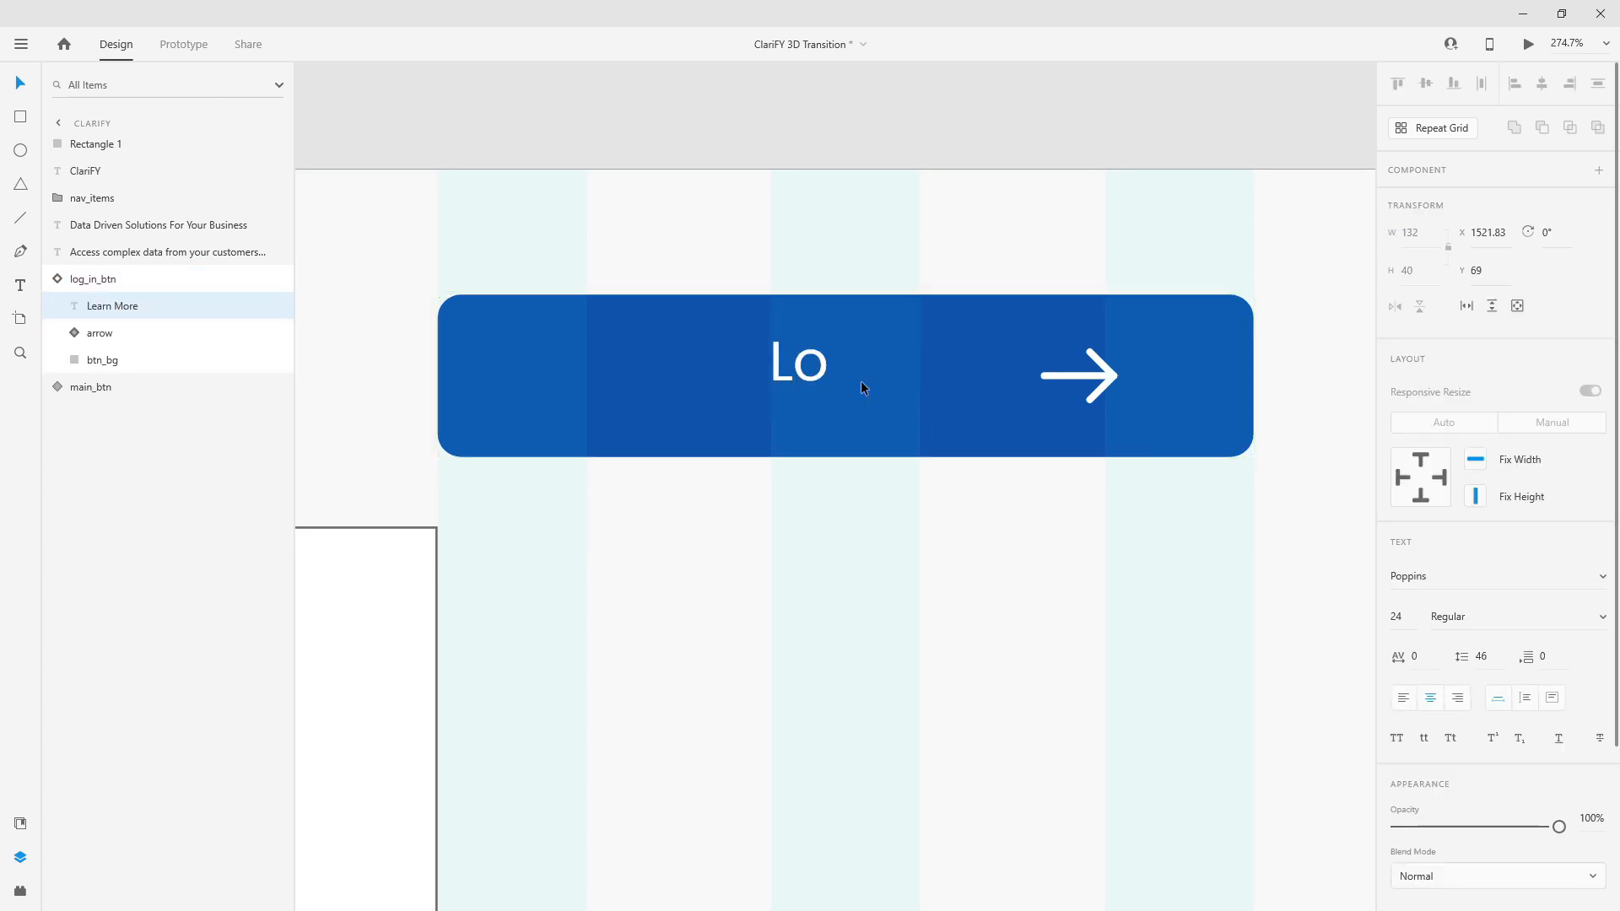
pyautogui.press('Escape')
# Move the Log In label closer to the arrow and narrow btn_bg from its left side to a width of 208.
pyautogui.moveTo(843, 371); pyautogui.dragTo(1009, 371)
pyautogui.hotkey('shift', 'Left')
pyautogui.hotkey('shift', 'Left')
pyautogui.hotkey('shift', 'Left')
pyautogui.click(449, 382)
pyautogui.moveTo(439, 374); pyautogui.dragTo(771, 374)
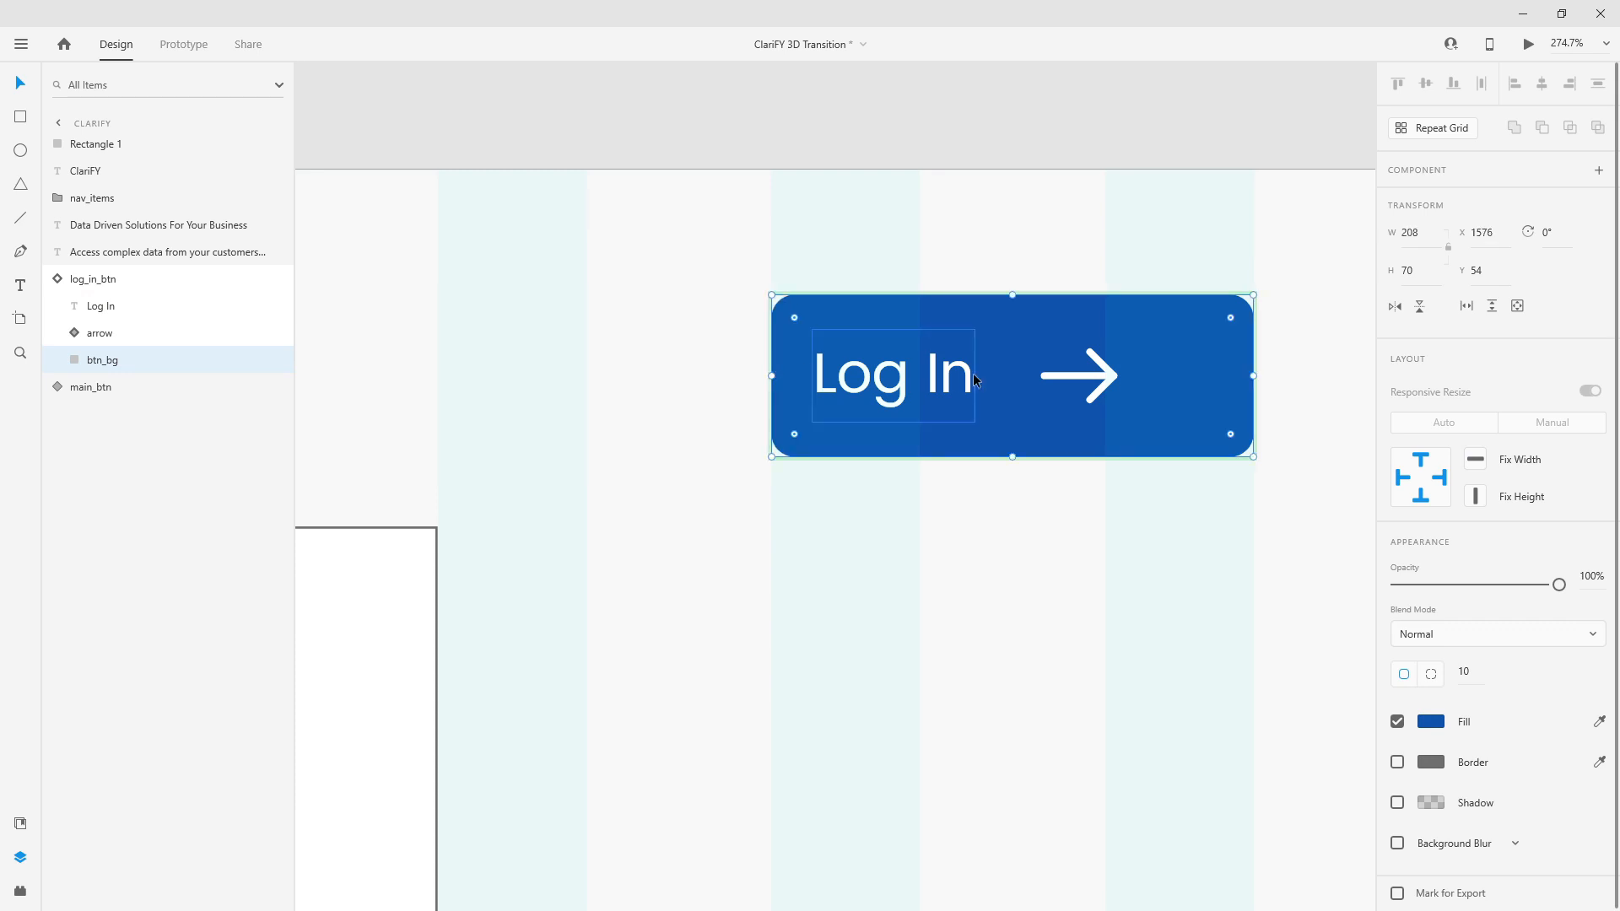
# Centre the Log In label and arrow together on the narrowed button background in the hover state.
pyautogui.click(946, 382)
pyautogui.keyDown('shift'); pyautogui.click(1065, 376); pyautogui.keyUp('shift')
pyautogui.moveTo(1065, 375); pyautogui.dragTo(1108, 369)
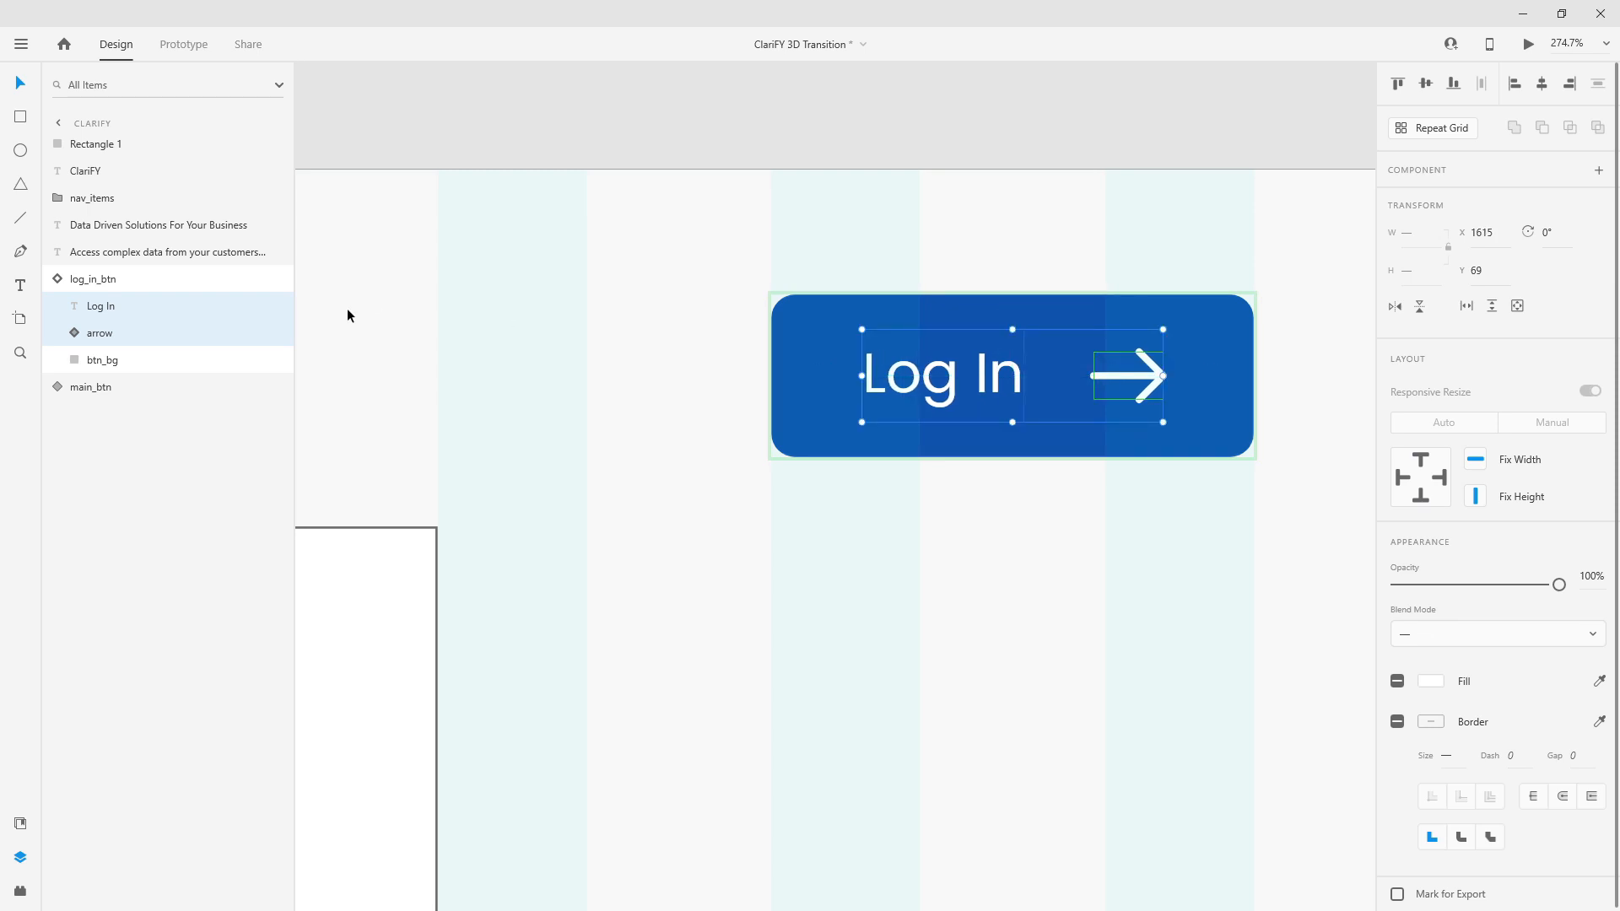
# In log_in_btn's Default State, replace the Learn More label and its arrow with pasted copies of the hover state's Log In label and arrow.
pyautogui.click(61, 279)
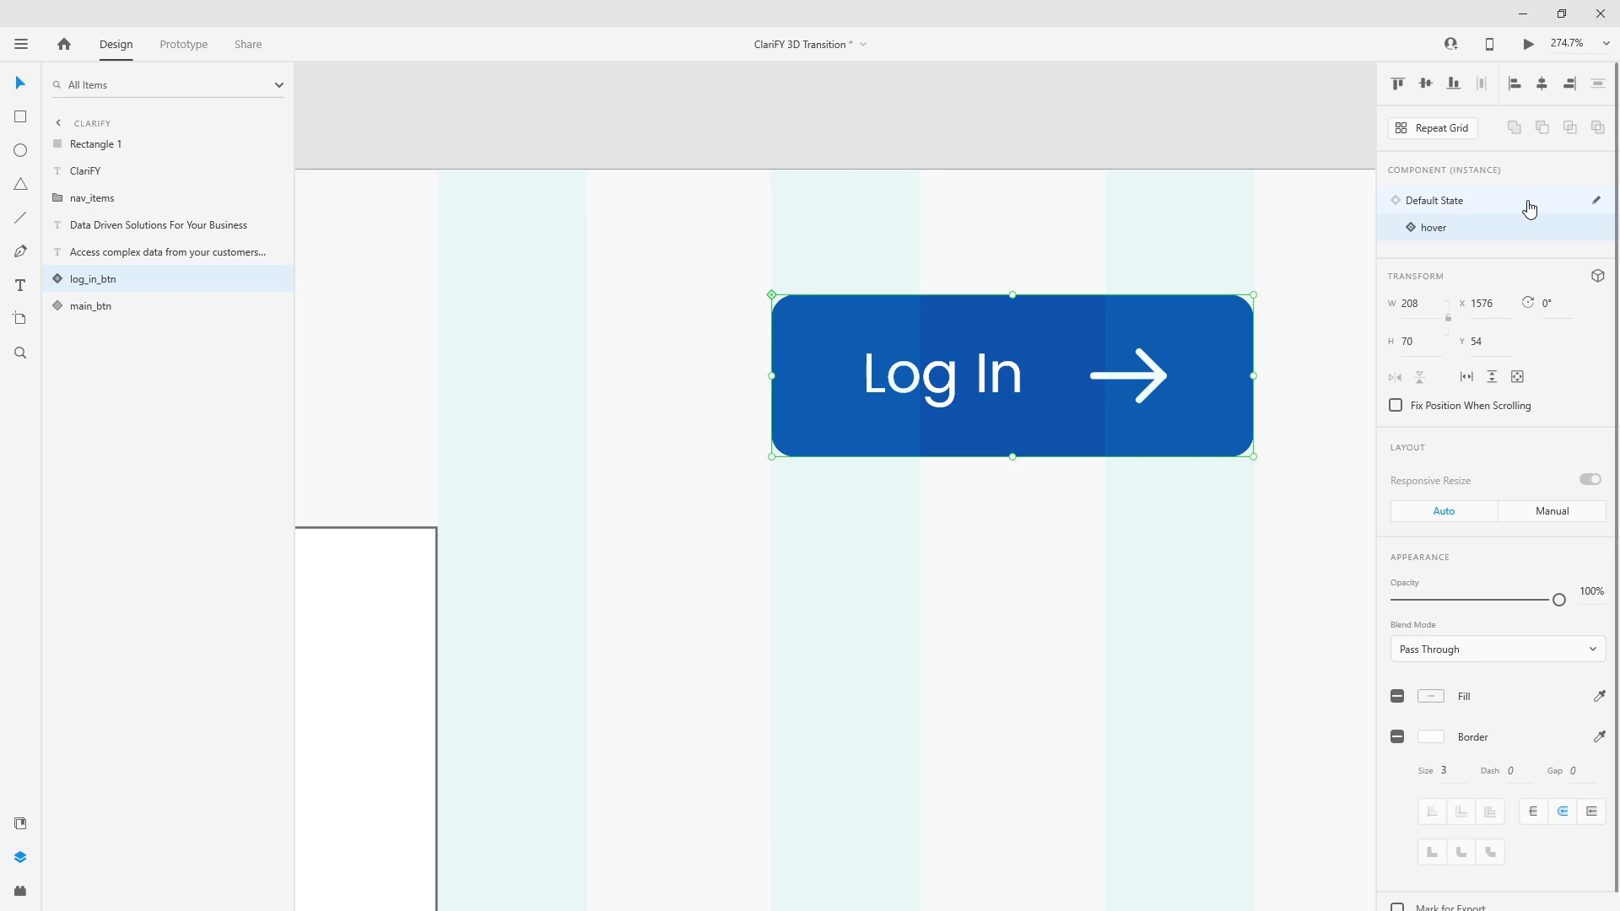
pyautogui.click(1505, 203)
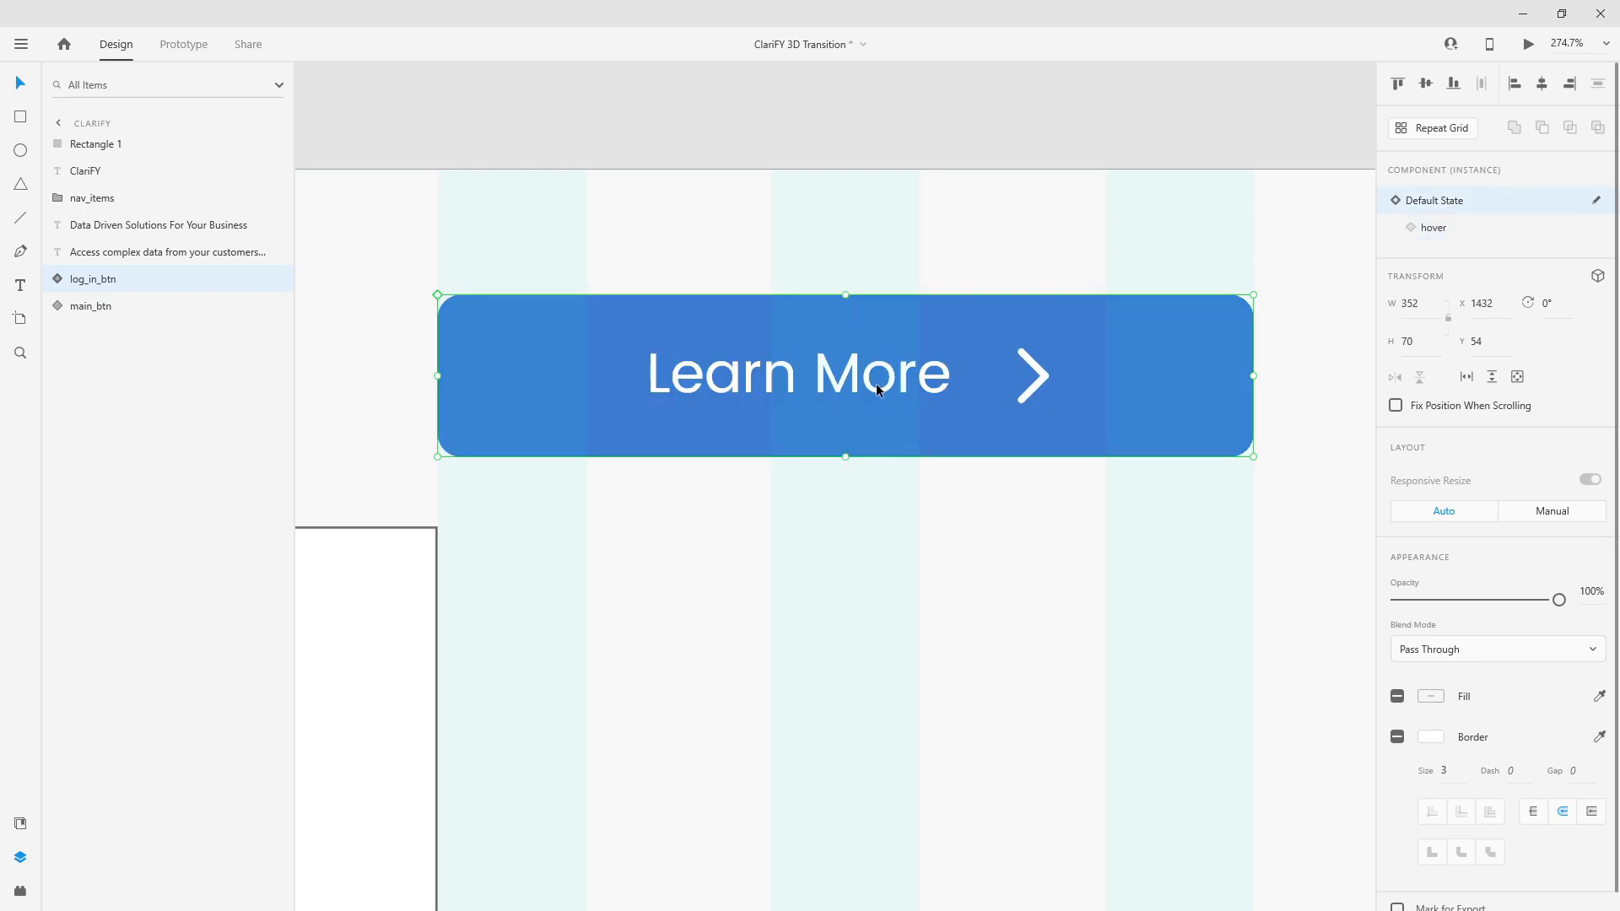
pyautogui.click(57, 279)
pyautogui.click(108, 306)
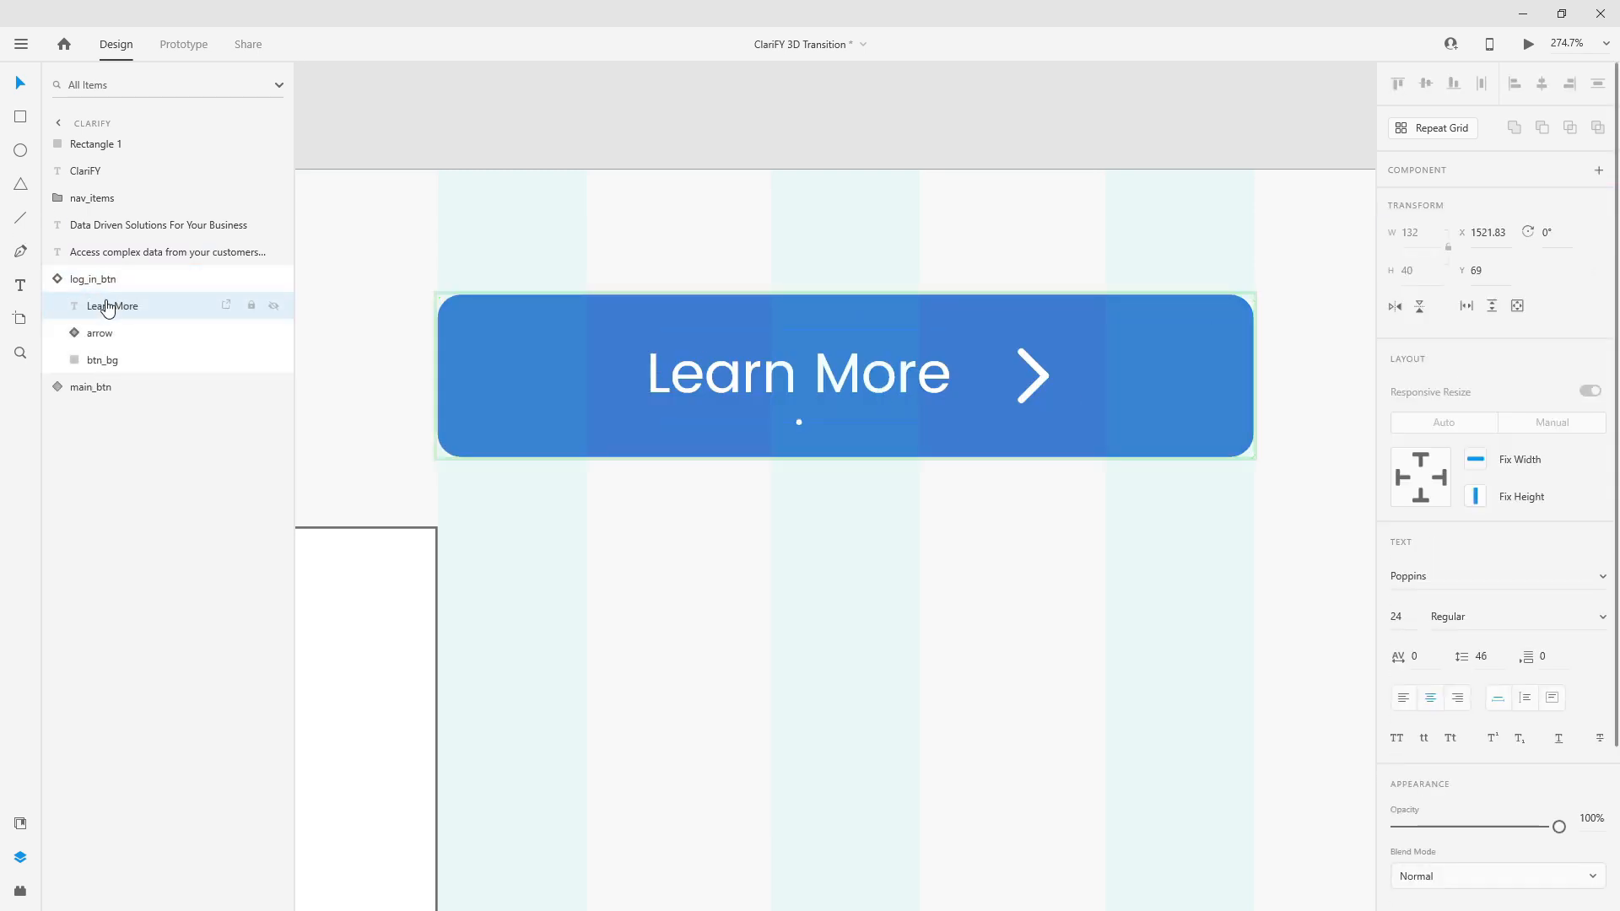
pyautogui.hotkey('ctrl', 'v')
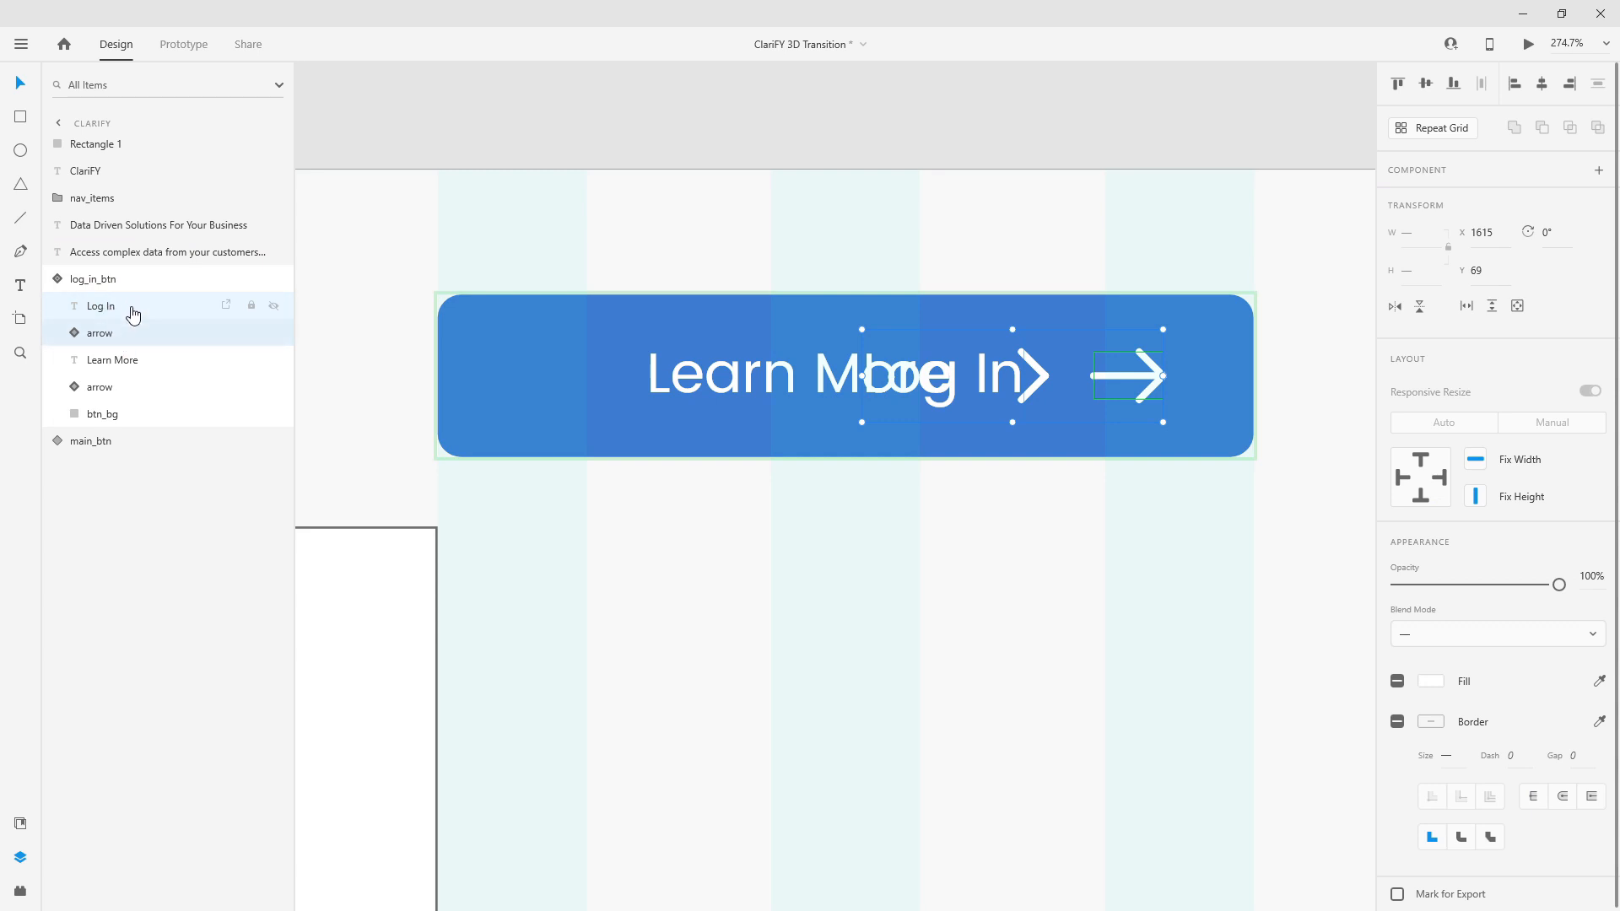
pyautogui.click(117, 392)
pyautogui.keyDown('shift'); pyautogui.click(122, 368); pyautogui.keyUp('shift')
pyautogui.press('Delete')
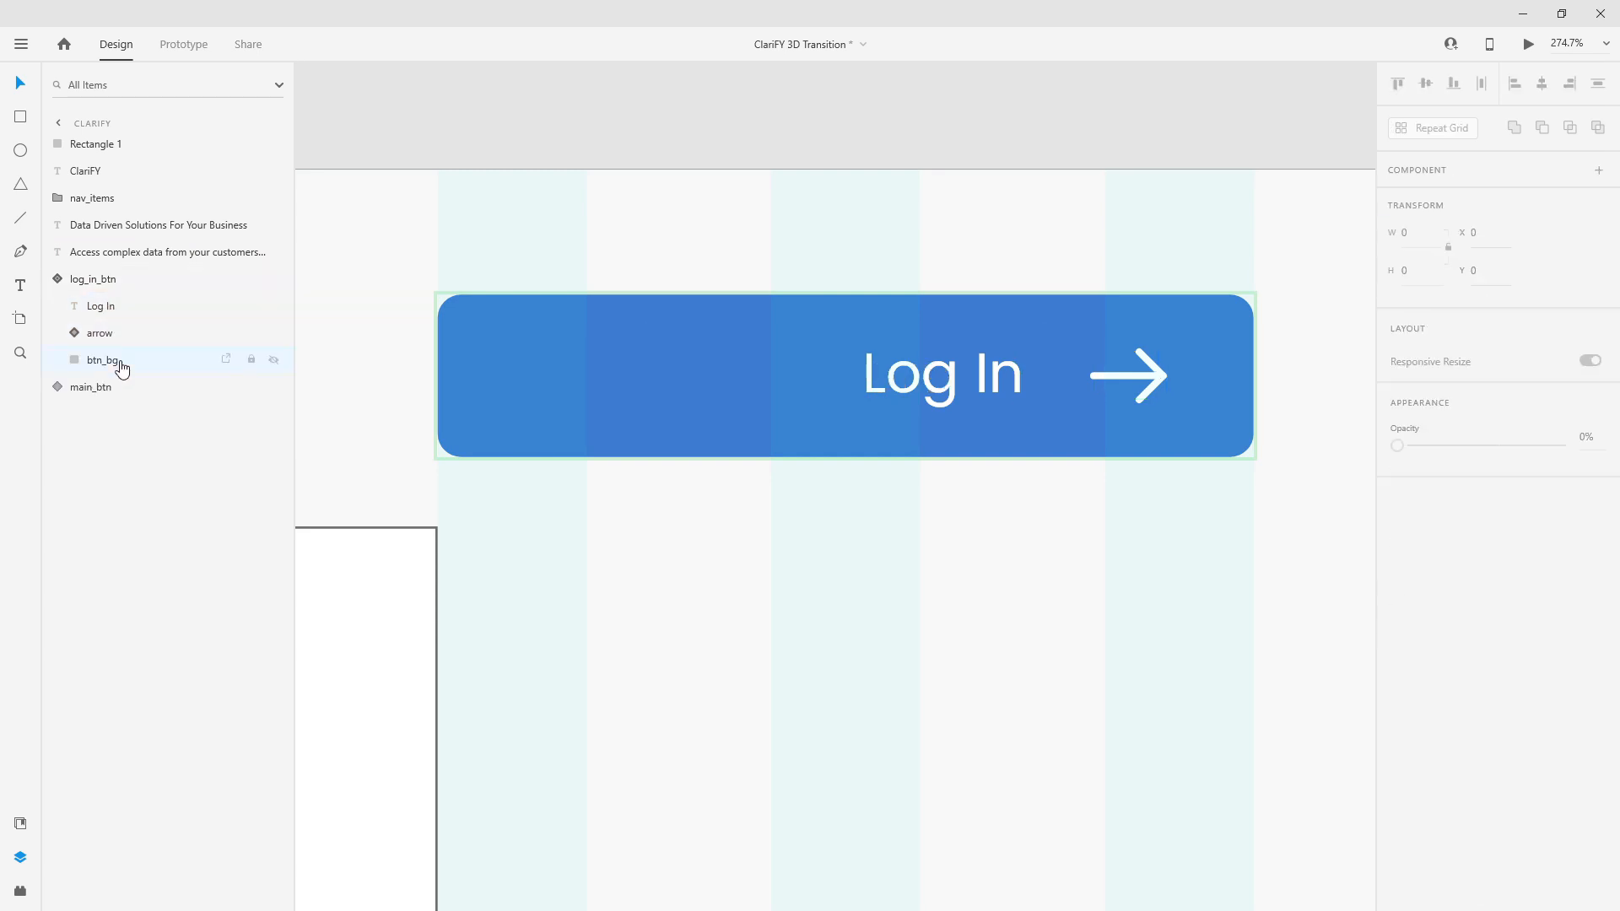
# In log_in_btn's Default State, narrow btn_bg to 208 wide and centre the Log In label with the arrow set to its Default State.
pyautogui.click(121, 363)
pyautogui.moveTo(436, 376); pyautogui.dragTo(771, 376)
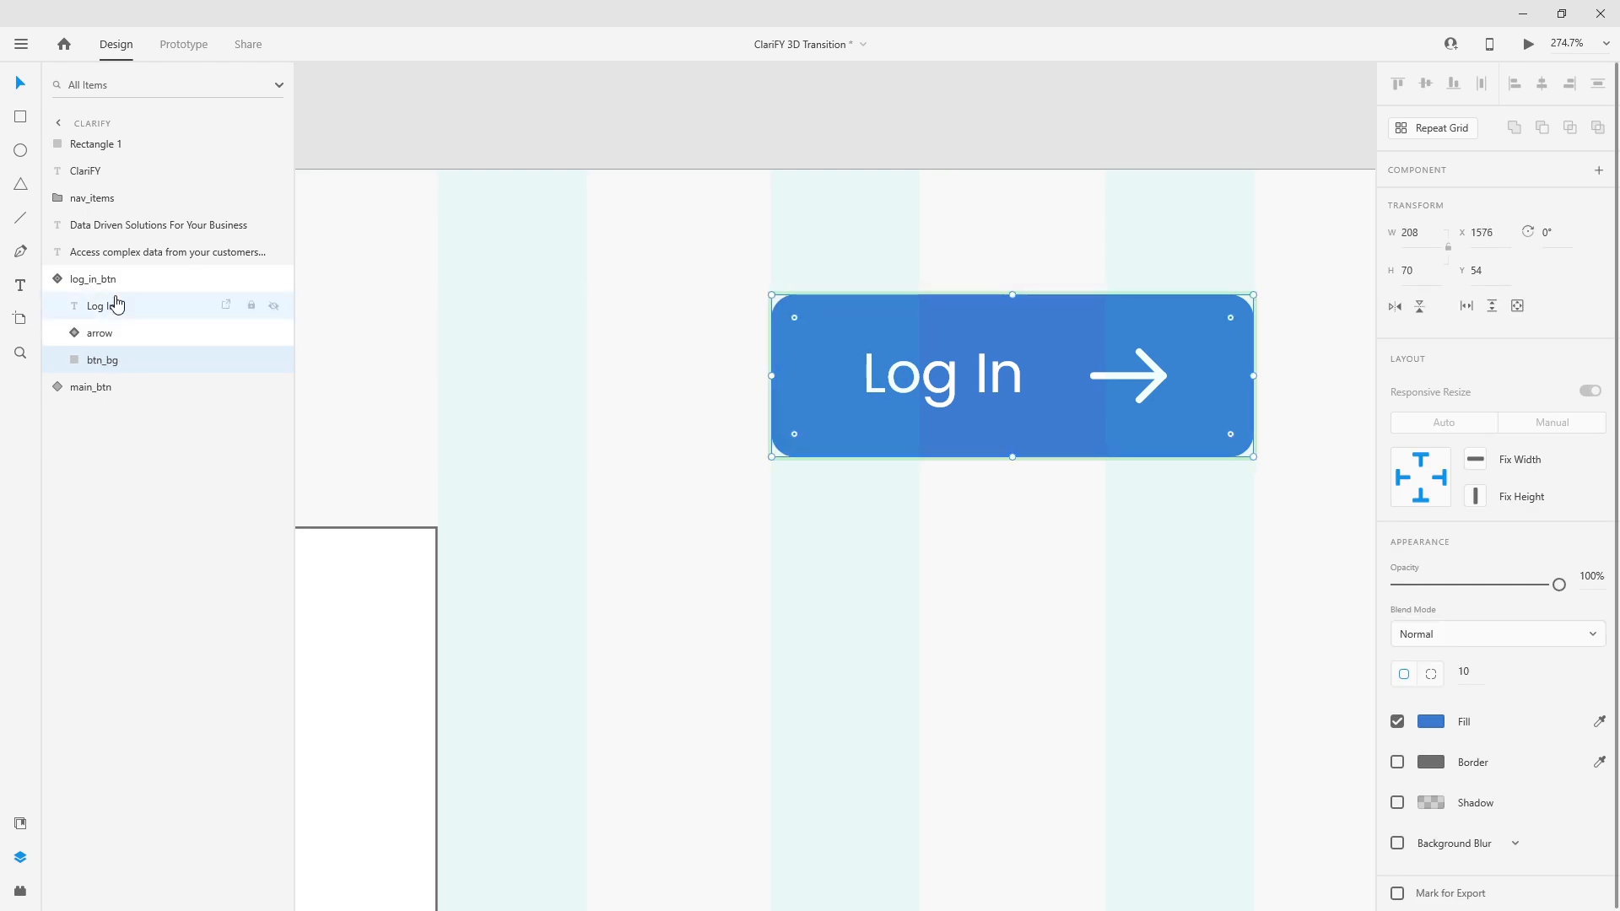
pyautogui.click(126, 332)
pyautogui.click(1507, 208)
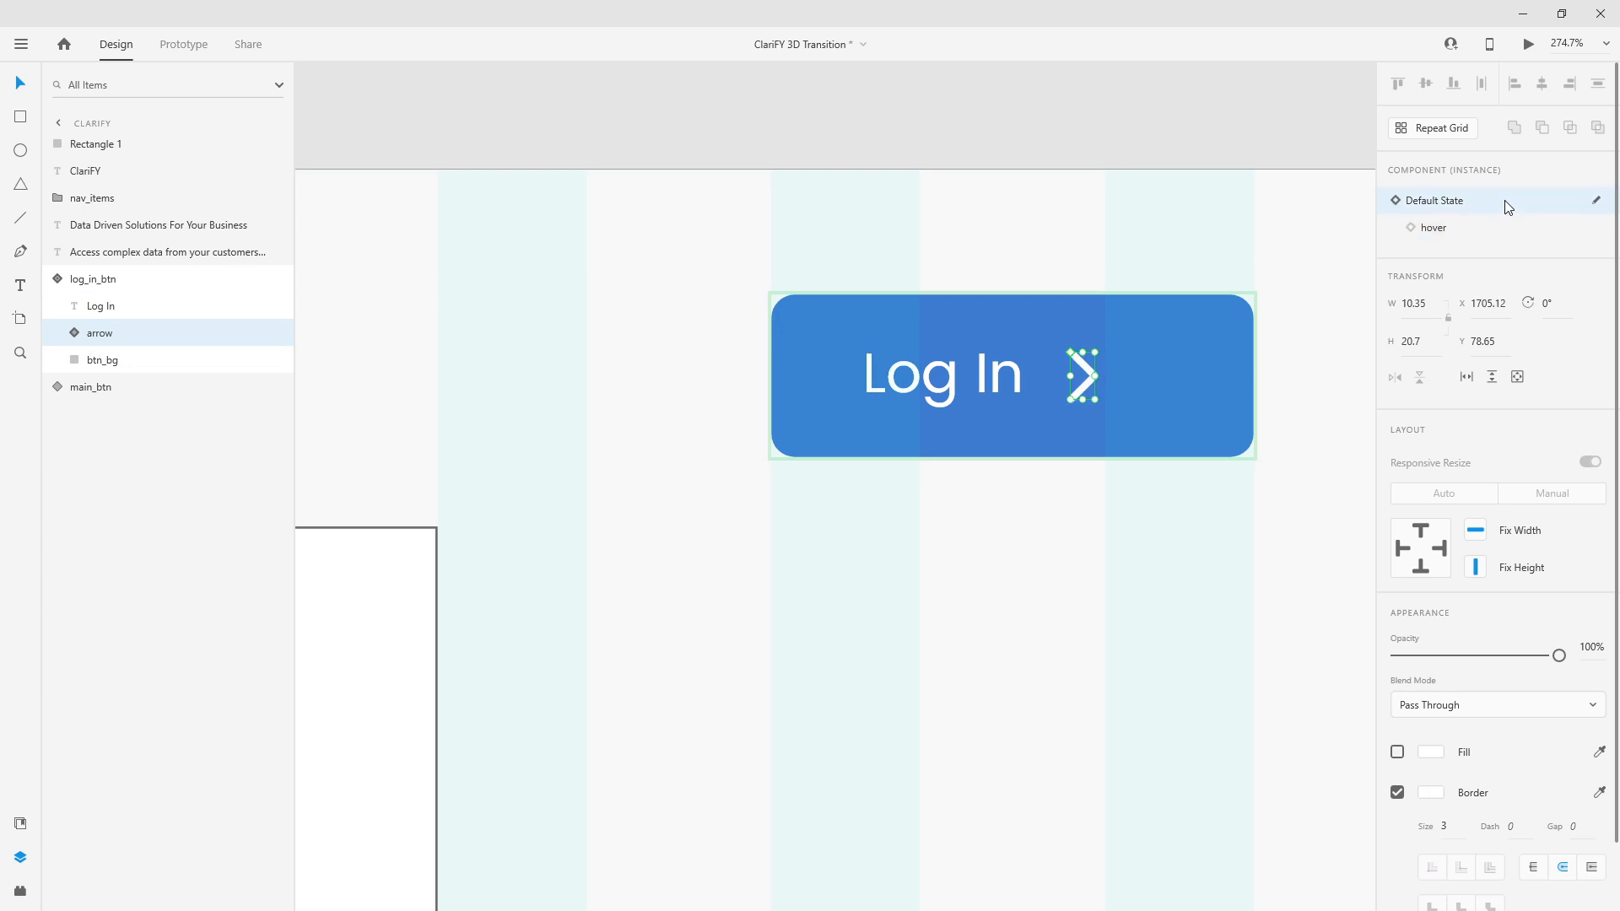
pyautogui.keyDown('shift'); pyautogui.click(990, 377); pyautogui.keyUp('shift')
pyautogui.moveTo(990, 377); pyautogui.dragTo(1016, 372)
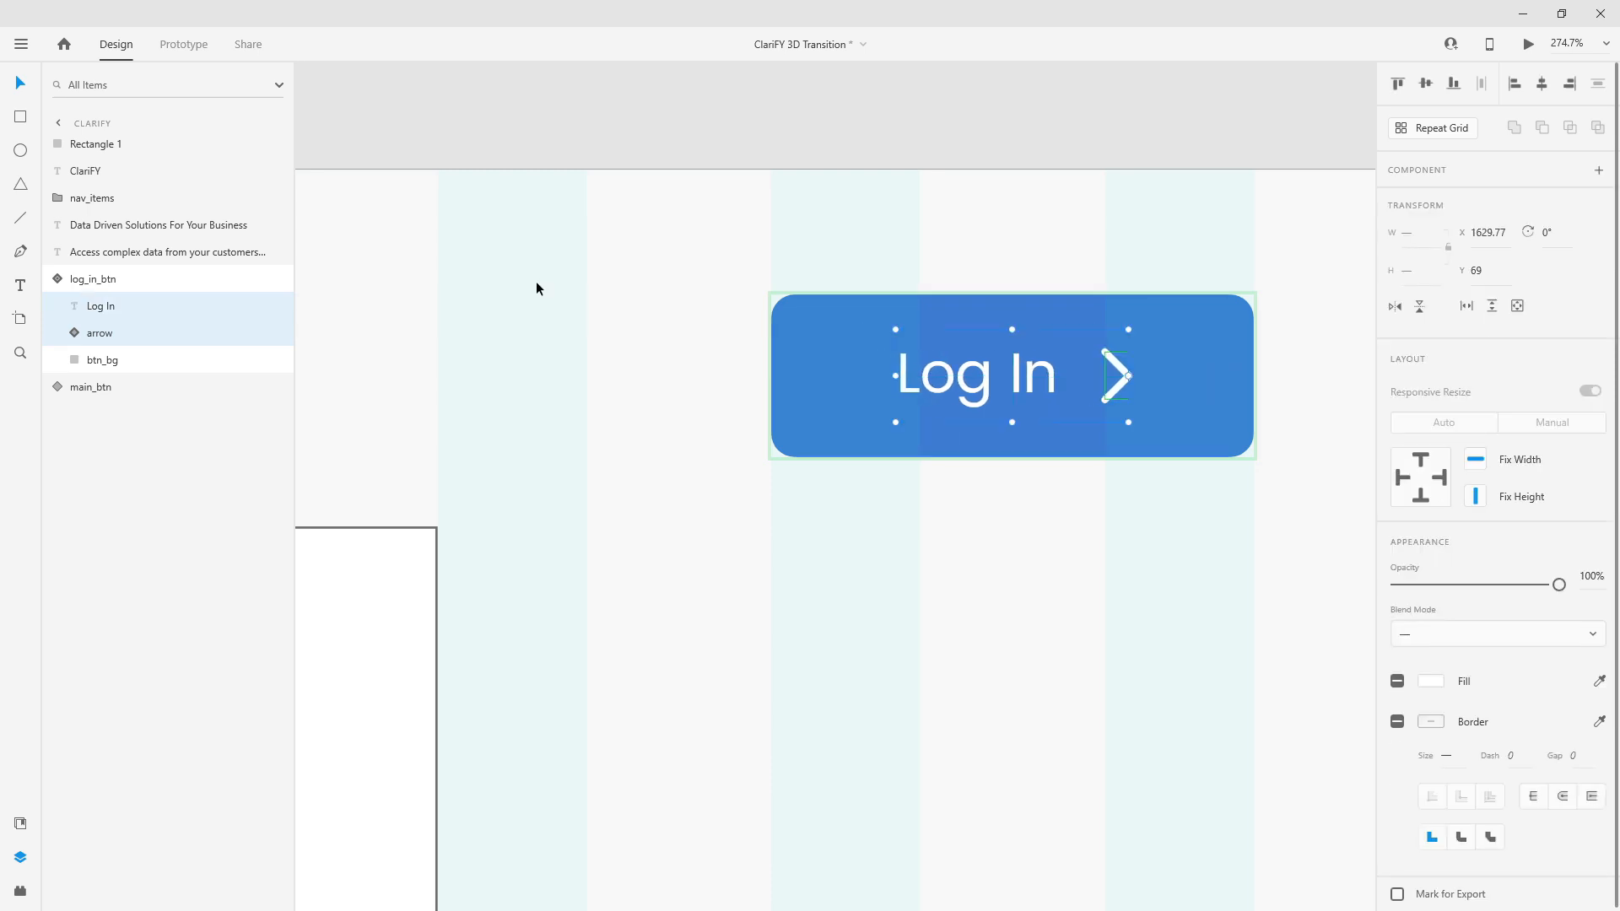
# Replace the label and arrow in log_in_btn's hover state with the copies positioned in its Default State.
pyautogui.click(61, 280)
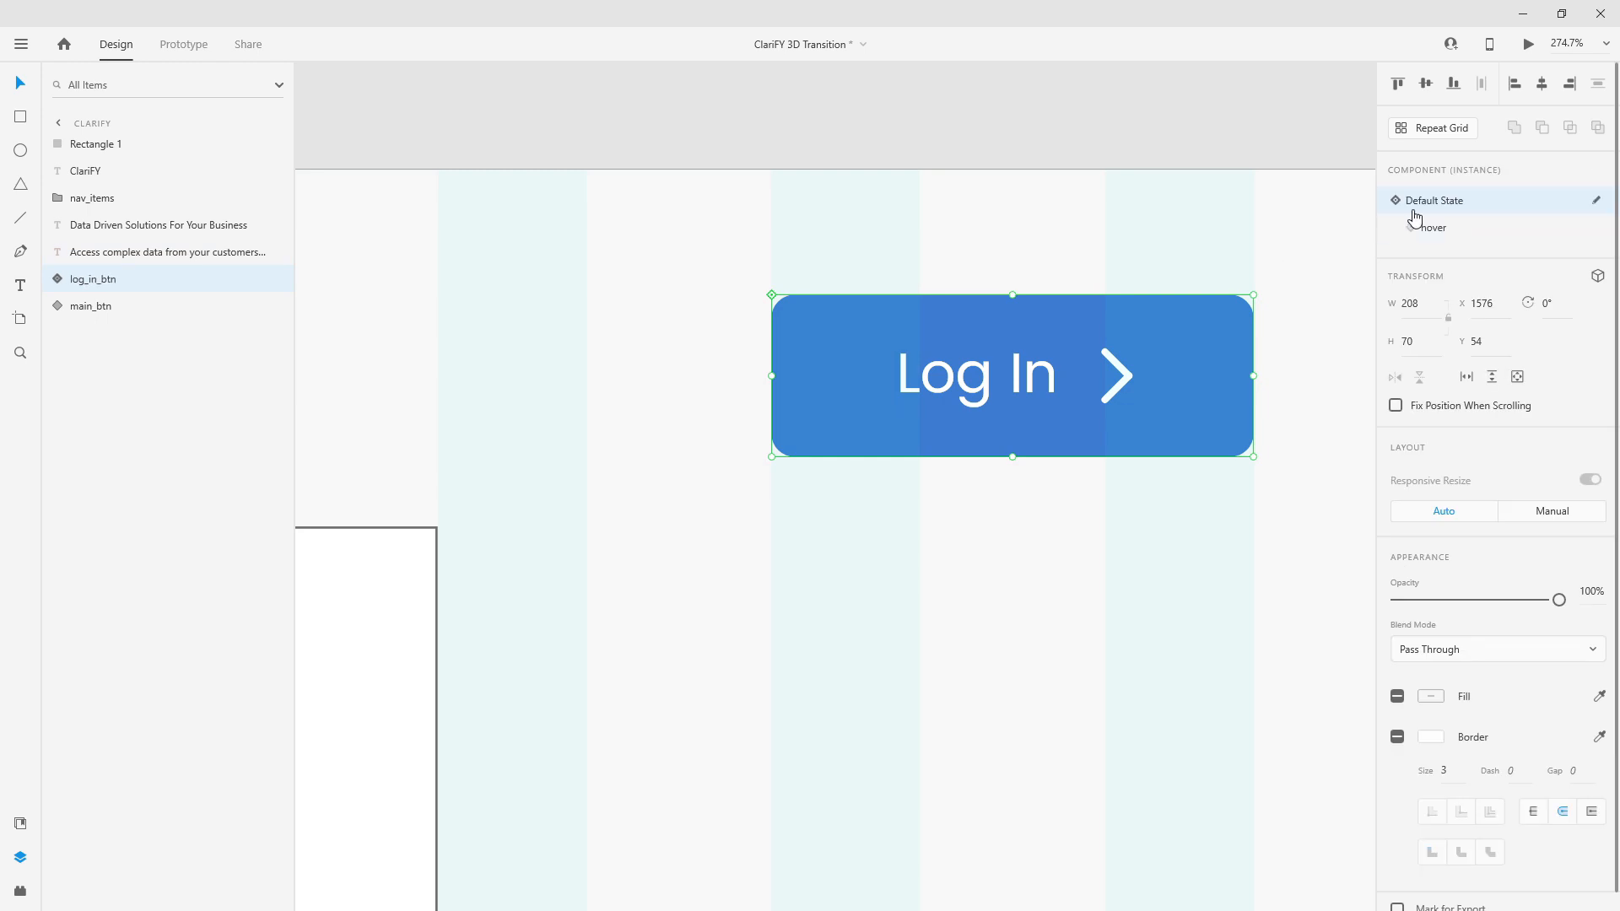
pyautogui.click(59, 279)
pyautogui.click(112, 332)
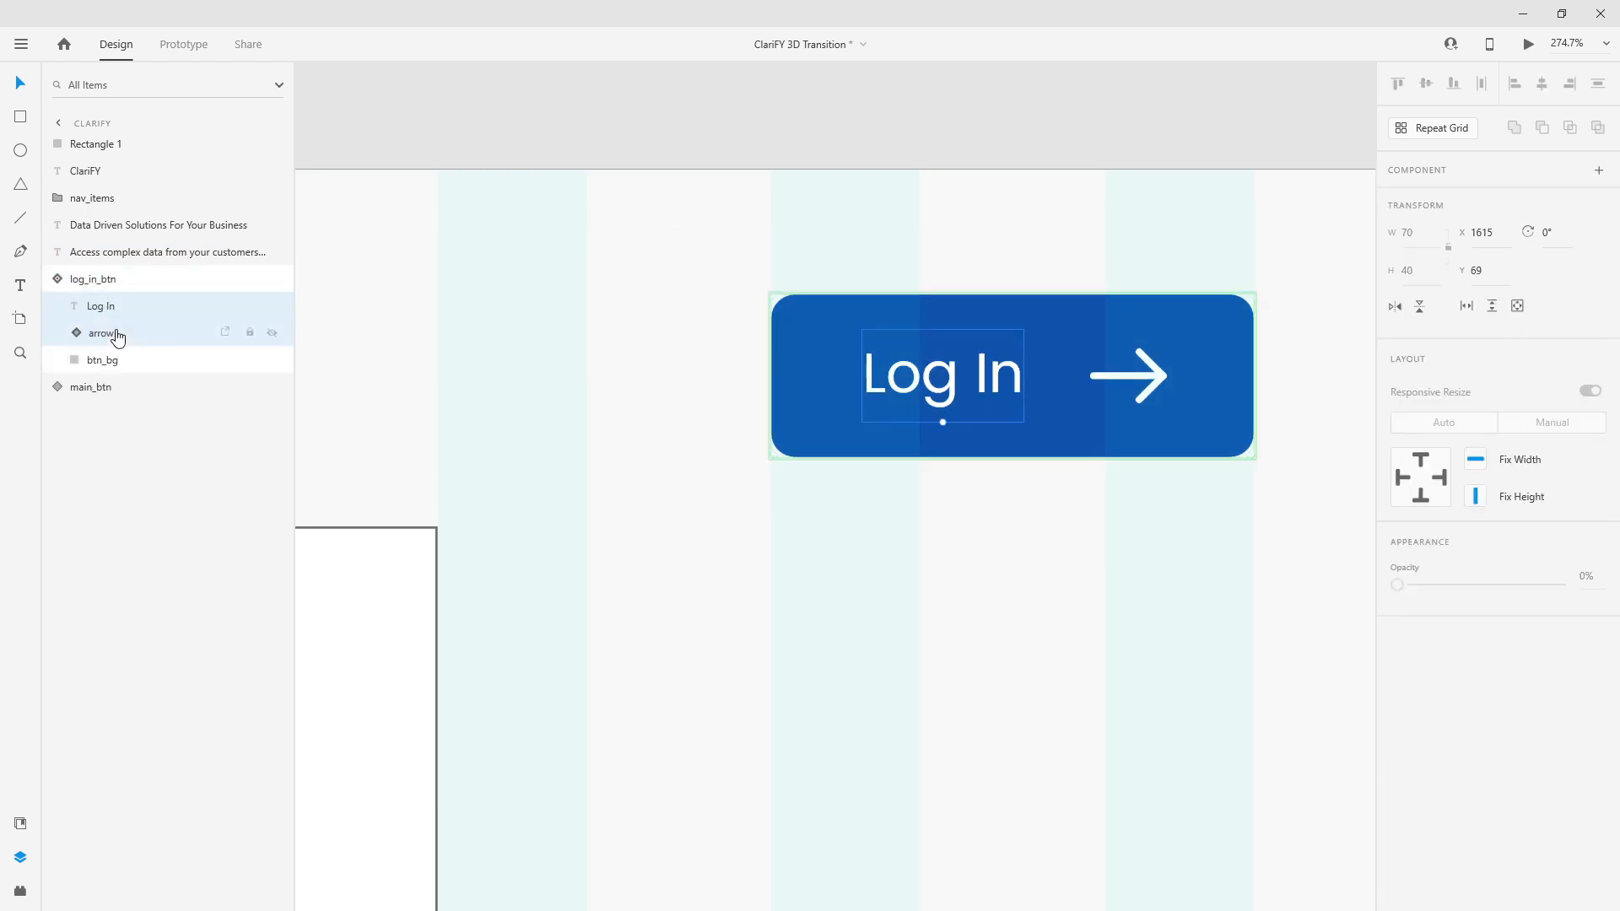
pyautogui.press('Delete')
pyautogui.click(112, 307)
pyautogui.hotkey('ctrl', 'z')
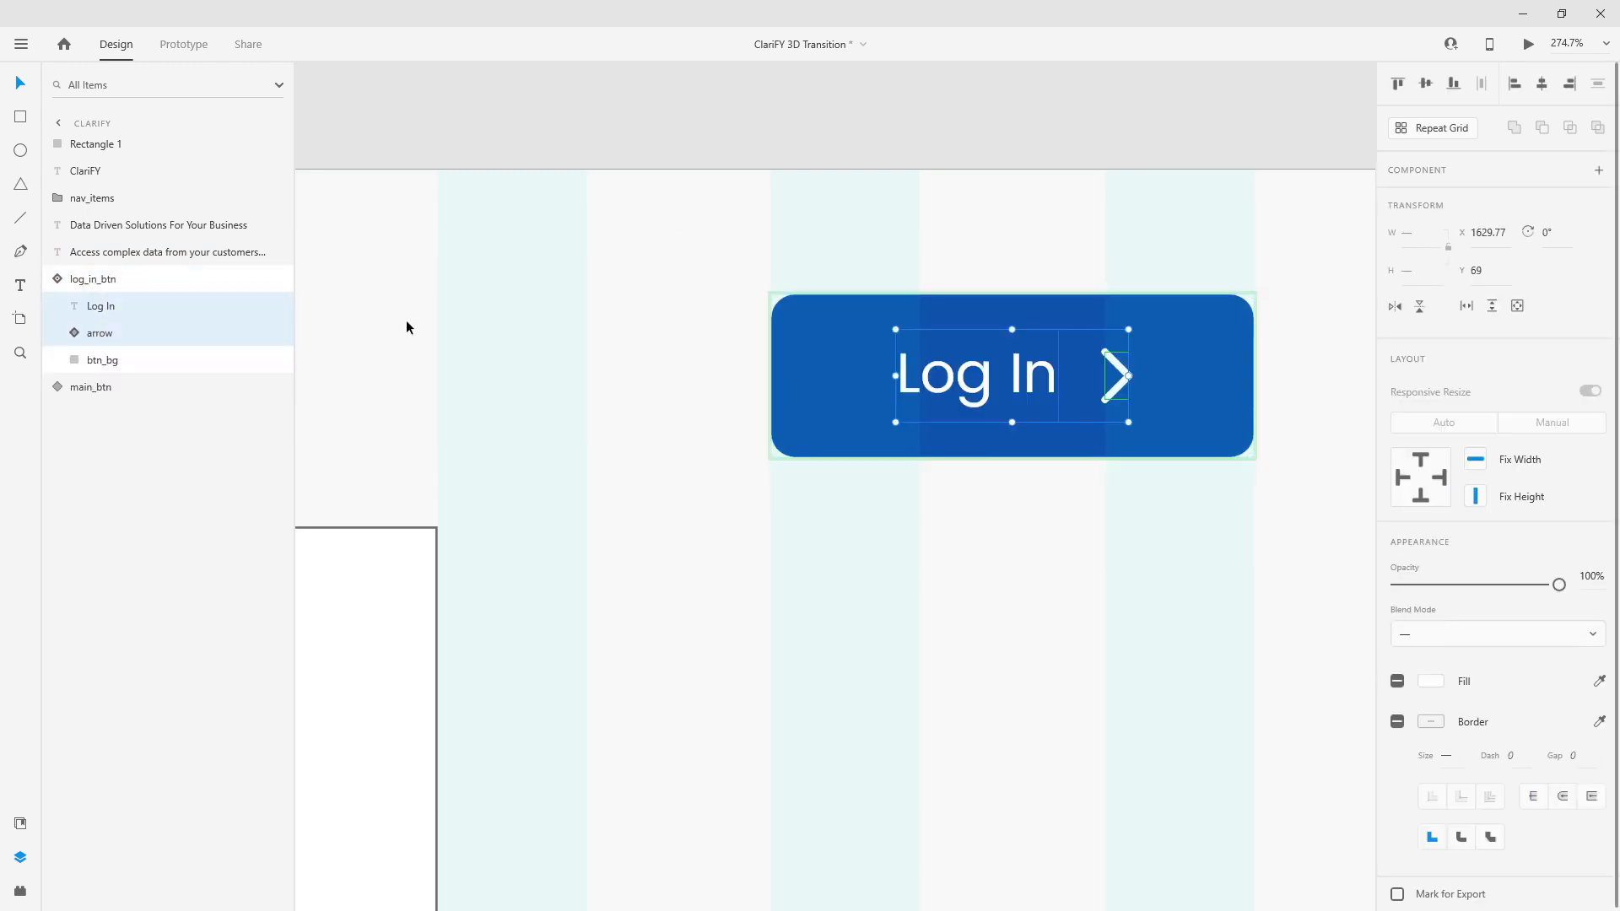
# Set the nested arrow to hover in log_in_btn's hover state, compare both button states, and return the button to Default State.
pyautogui.click(100, 332)
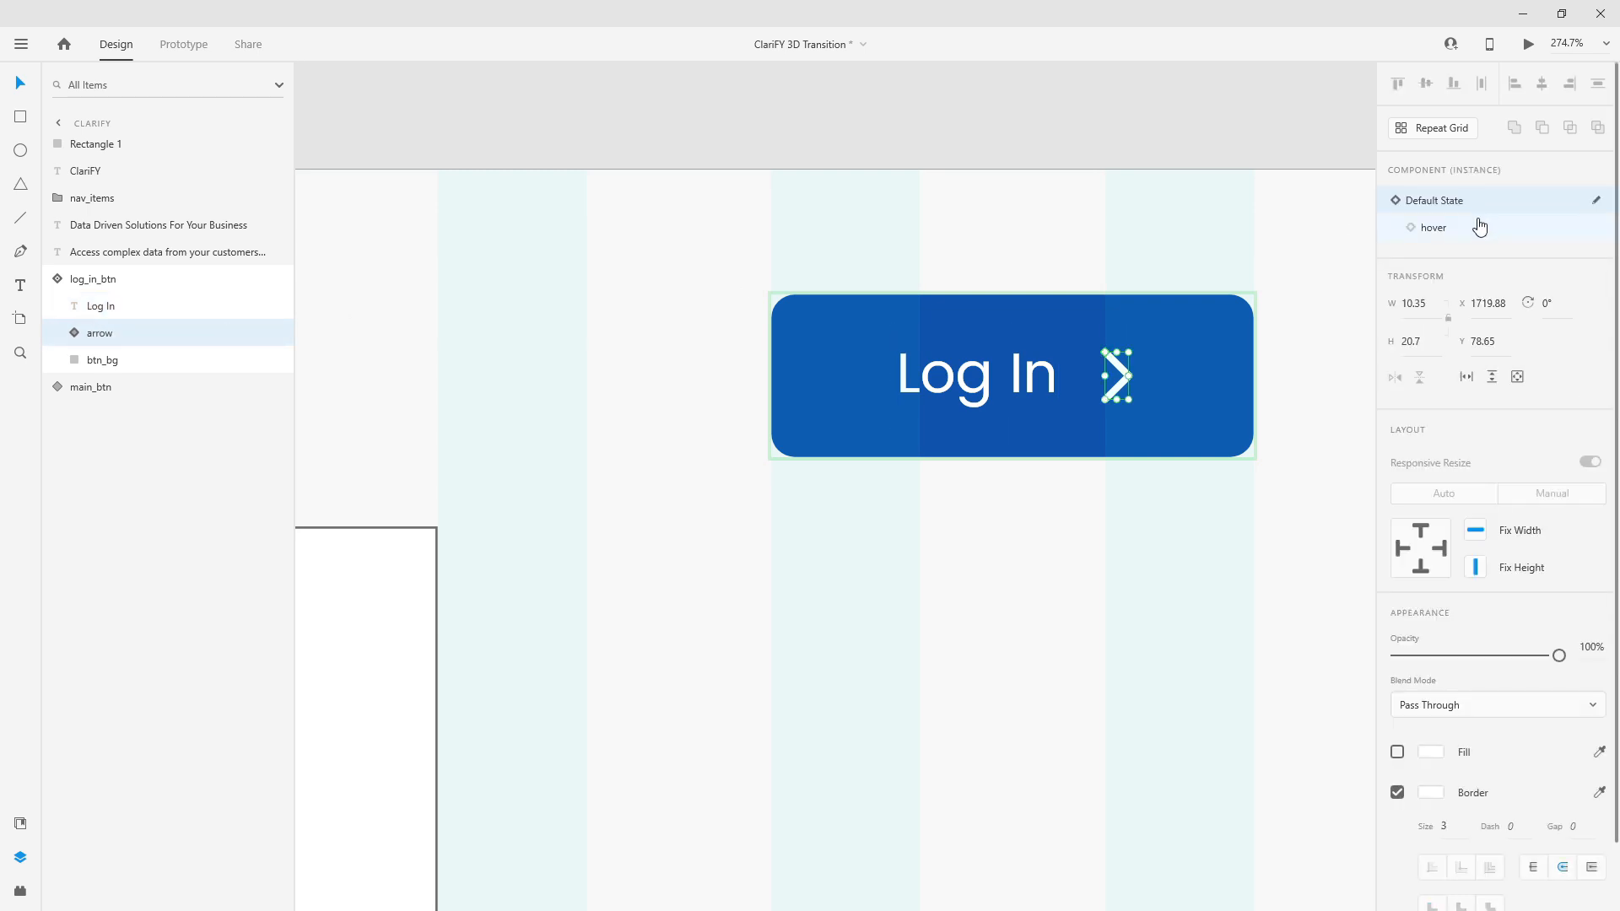
pyautogui.click(1478, 226)
pyautogui.click(61, 279)
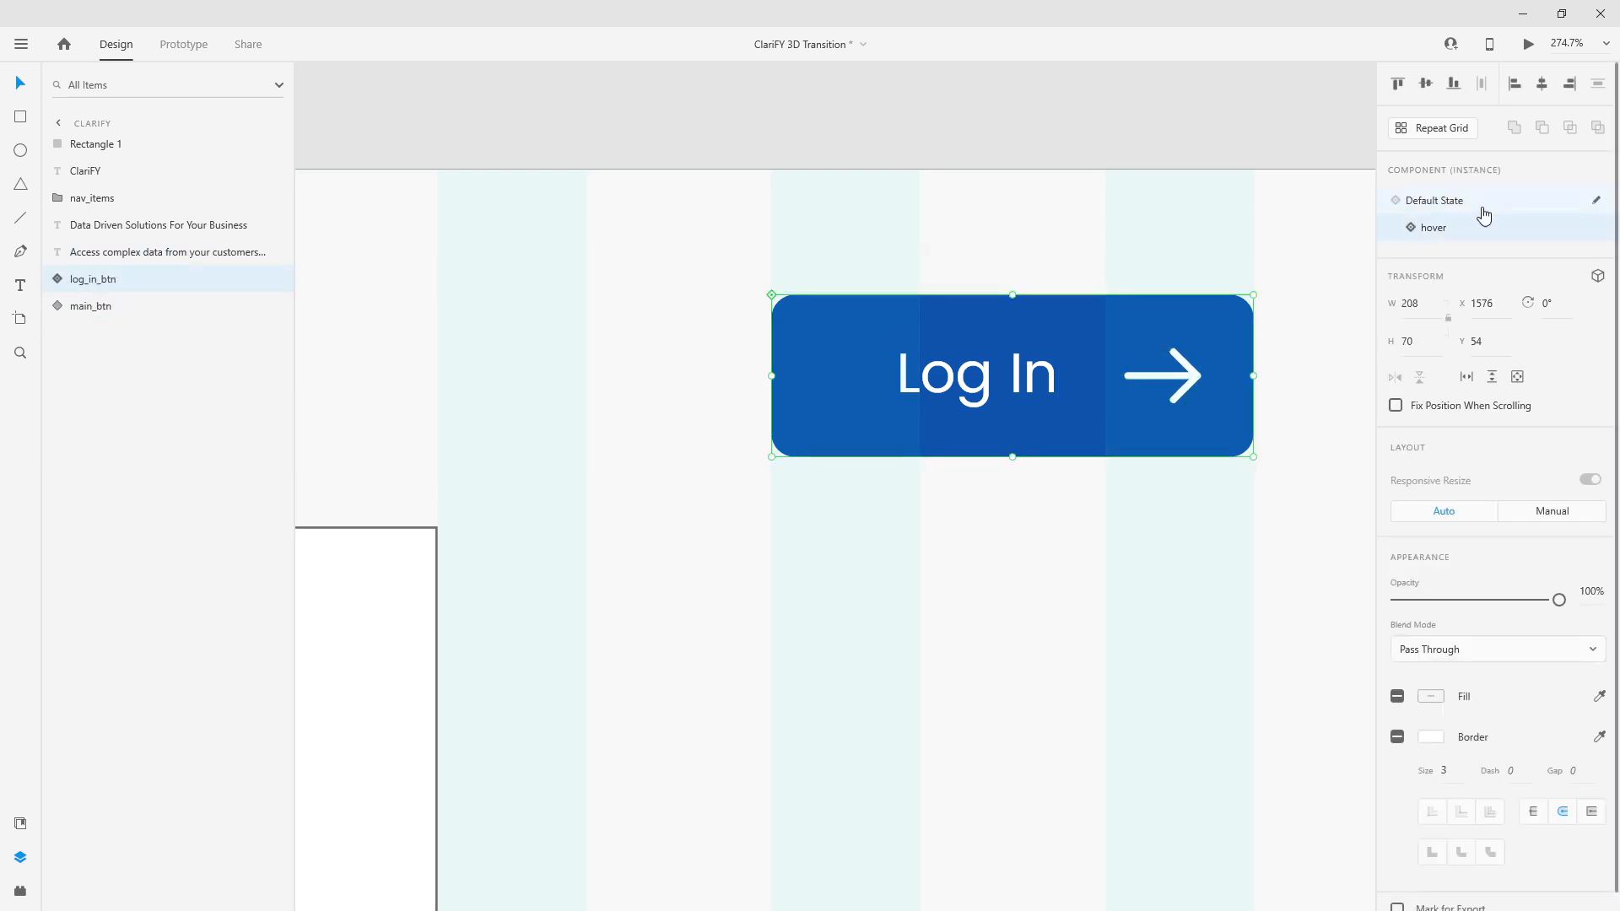
pyautogui.click(1483, 211)
pyautogui.click(1475, 229)
pyautogui.click(1441, 213)
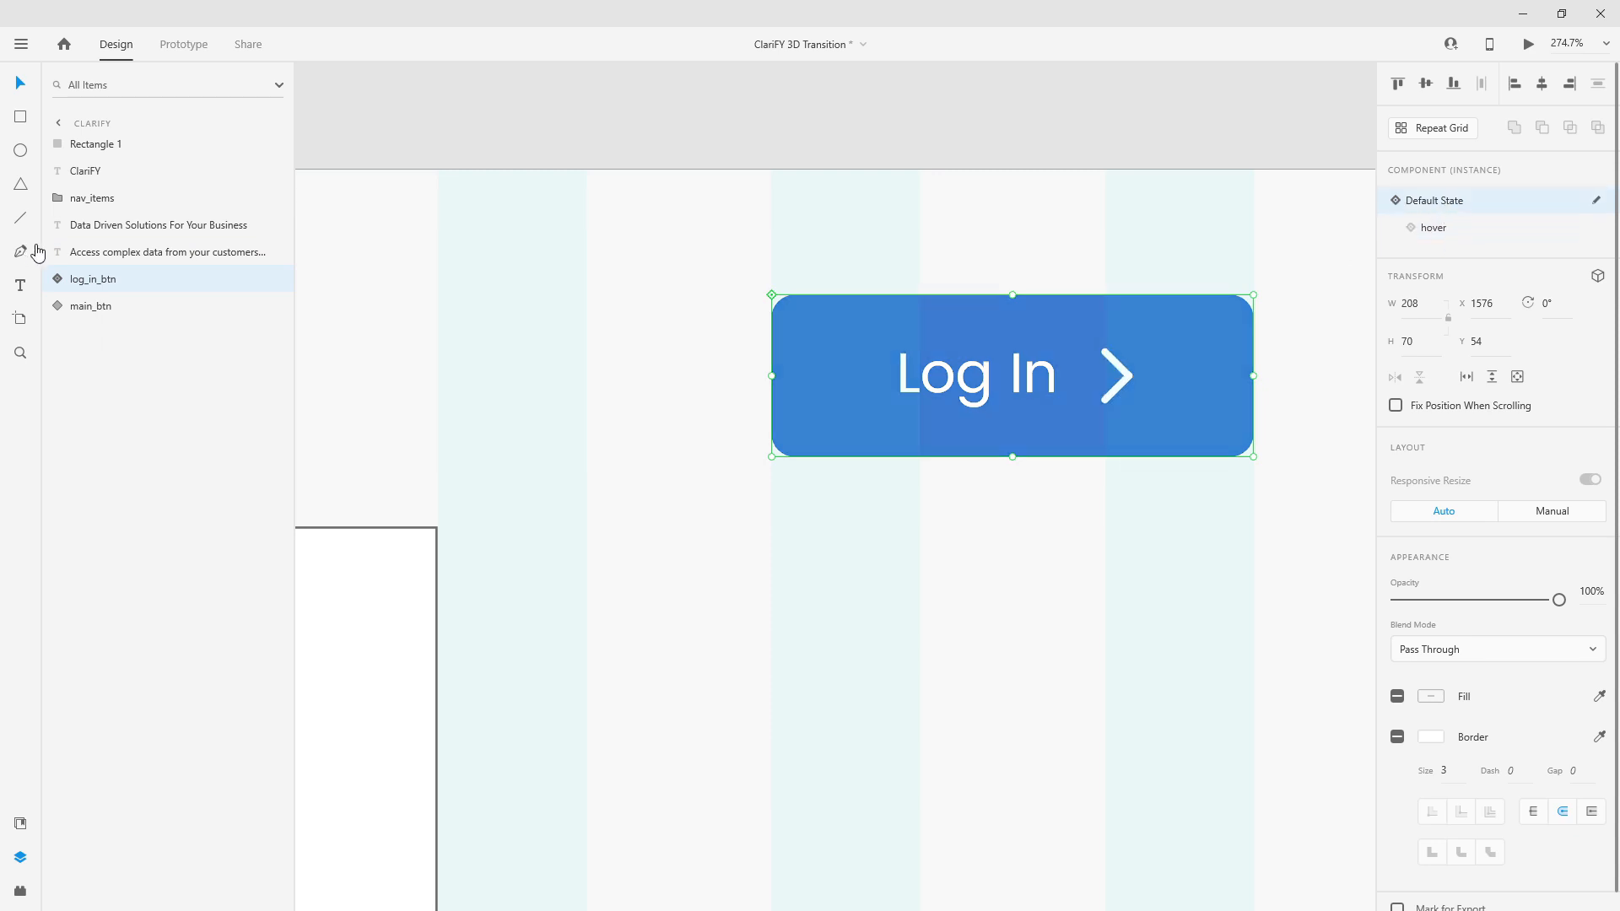
# Reorder the log_in_btn layer to sit directly below the ClariFY logo layer.
pyautogui.hotkey('ctrl', '0')
pyautogui.moveTo(98, 285); pyautogui.dragTo(114, 185)
pyautogui.click(105, 175)
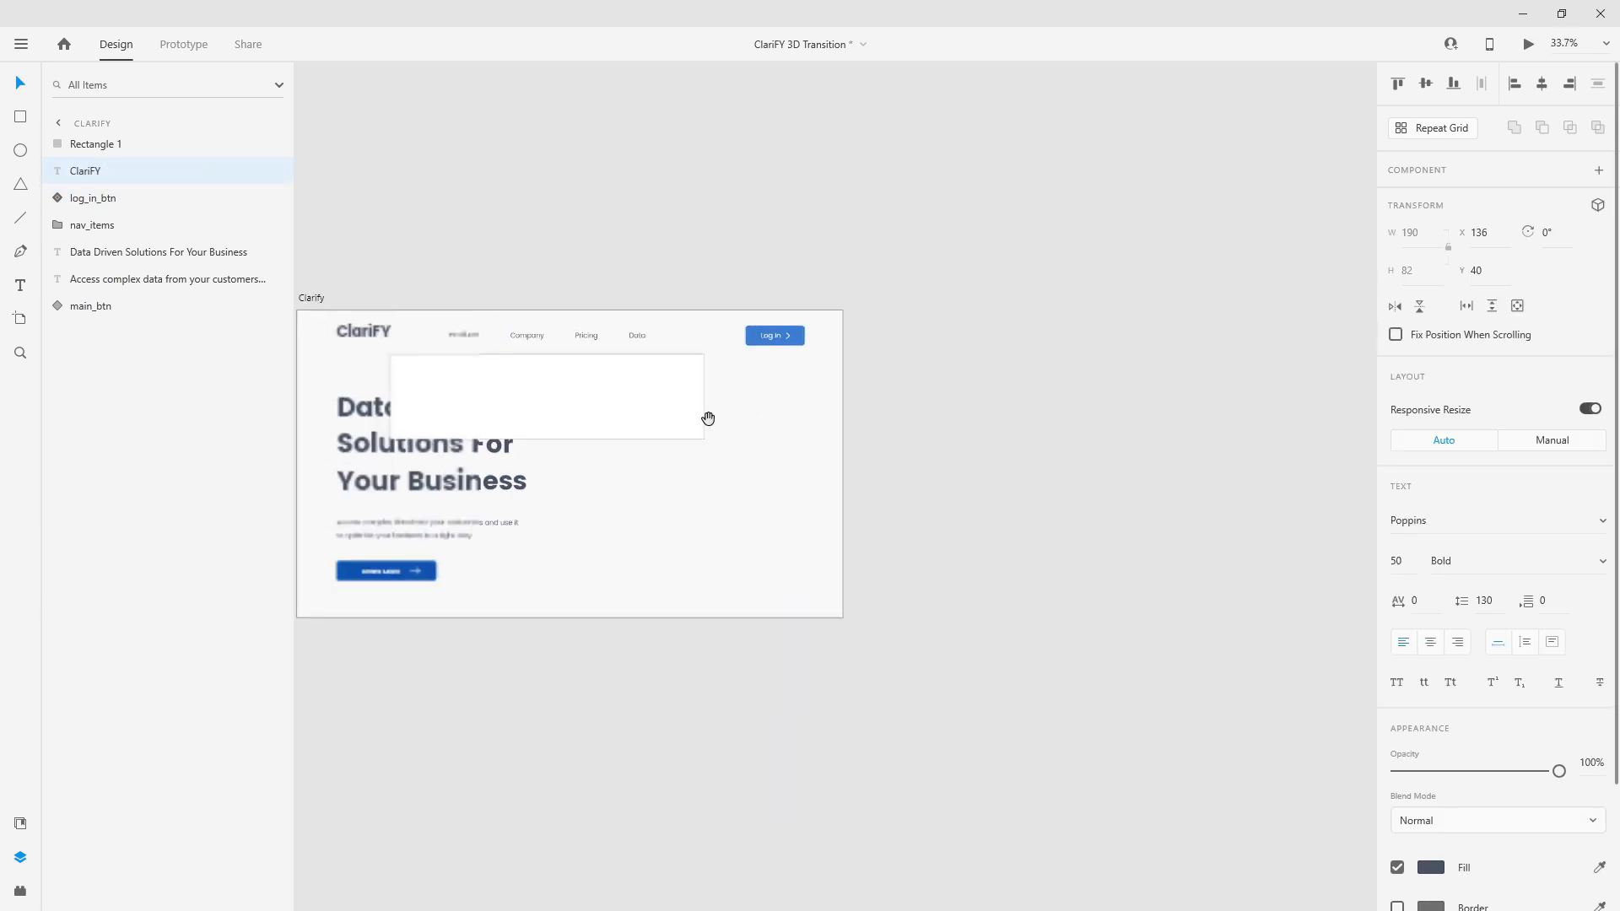
# Widen the helper rectangle to 1250 so it reaches the Log In button, and centre nav_items on it horizontally.
pyautogui.click(854, 402)
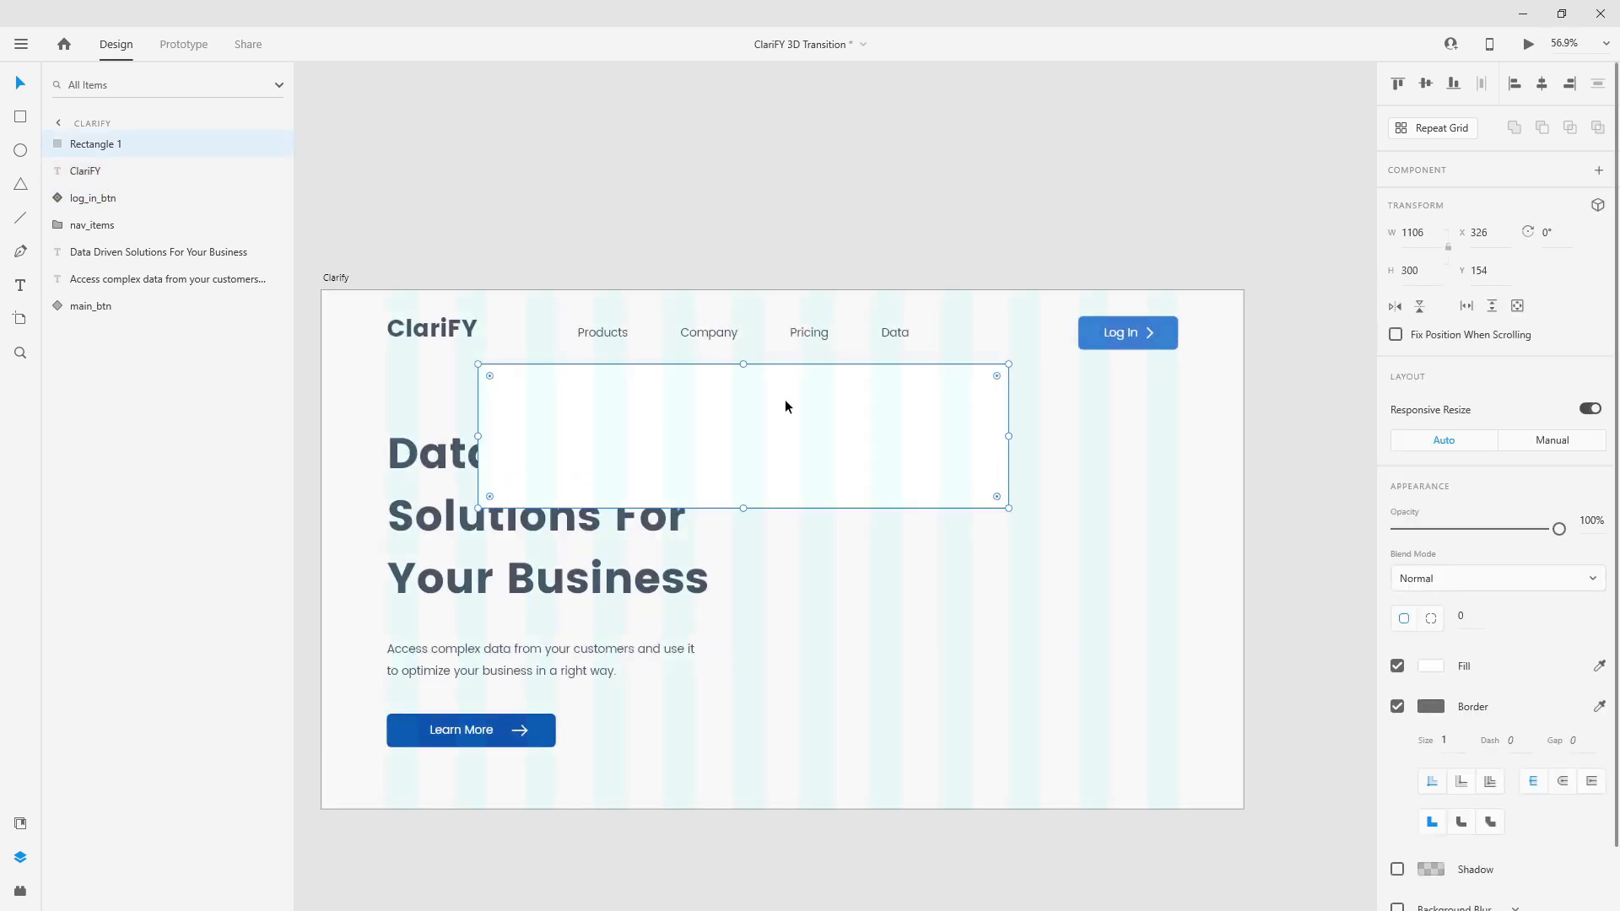
pyautogui.moveTo(1006, 436); pyautogui.dragTo(1077, 436)
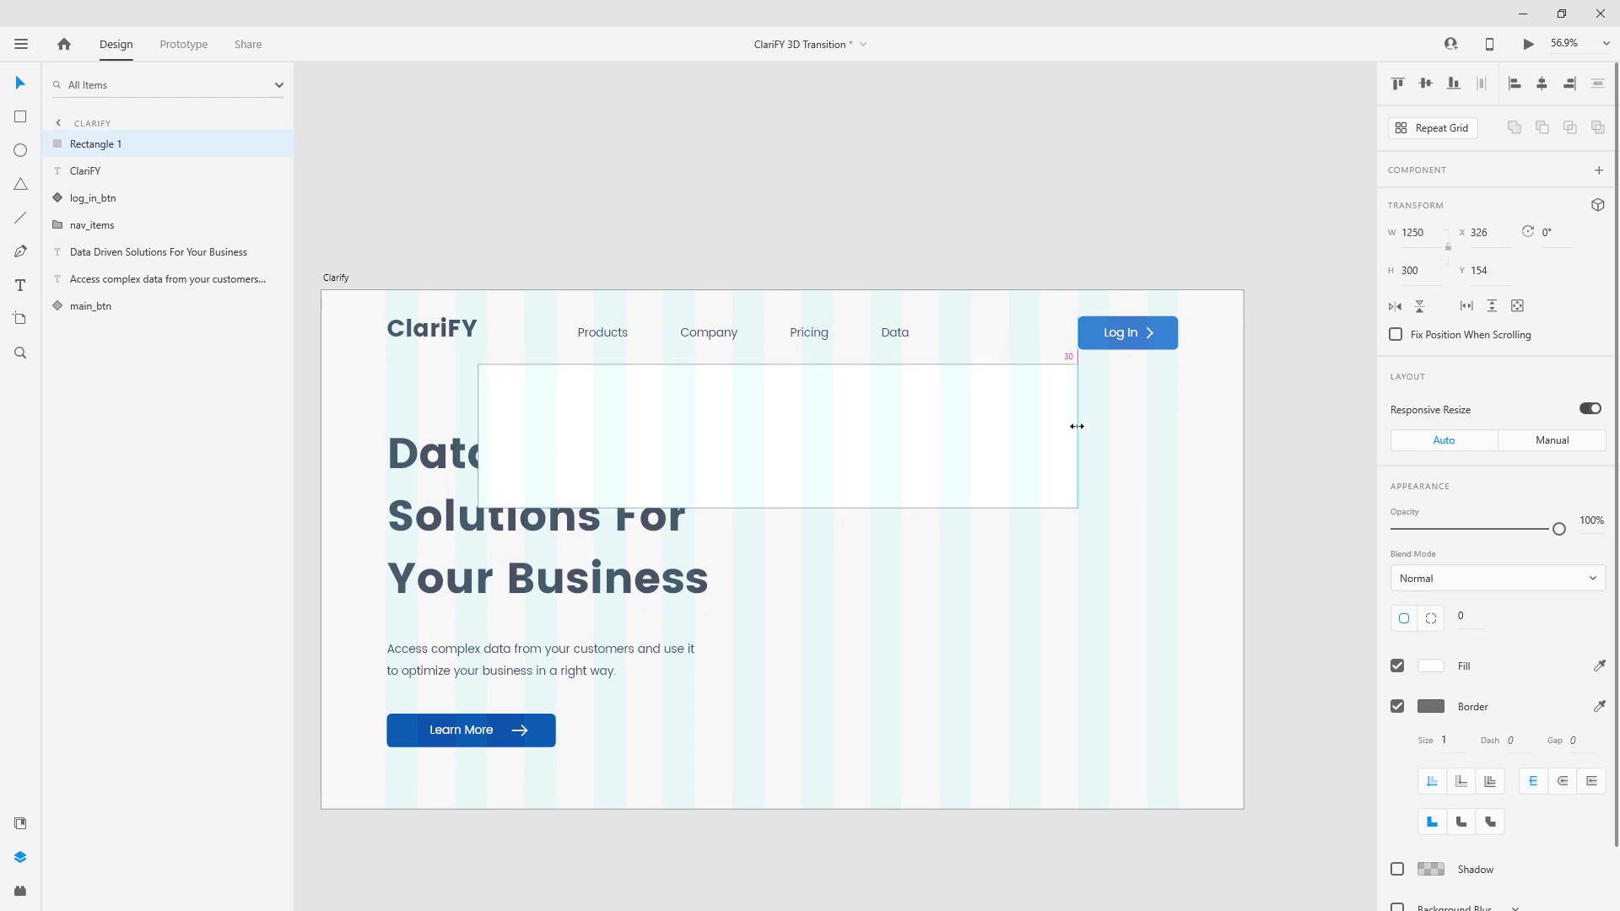
pyautogui.keyDown('shift'); pyautogui.click(822, 340); pyautogui.keyUp('shift')
pyautogui.click(1539, 84)
# Delete the helper rectangle below the navigation.
pyautogui.click(904, 173)
pyautogui.click(905, 380)
pyautogui.press('Delete')
pyautogui.scroll(-2, 904, 380)
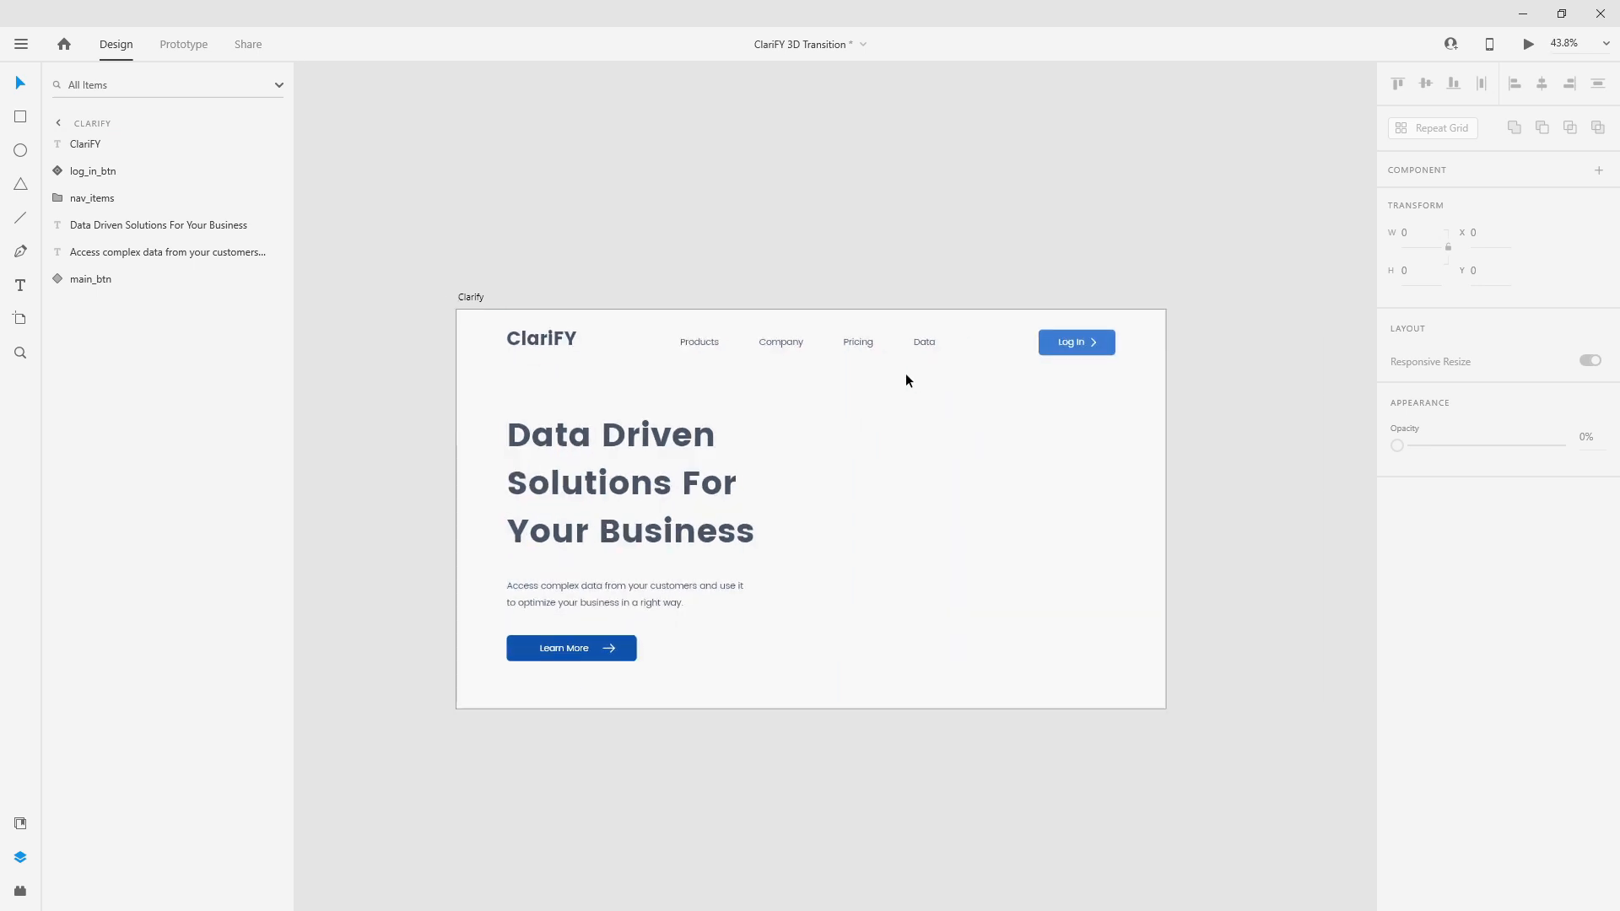
# Move the nav_items layer between the ClariFY logo and log_in_btn layers.
pyautogui.click(112, 160)
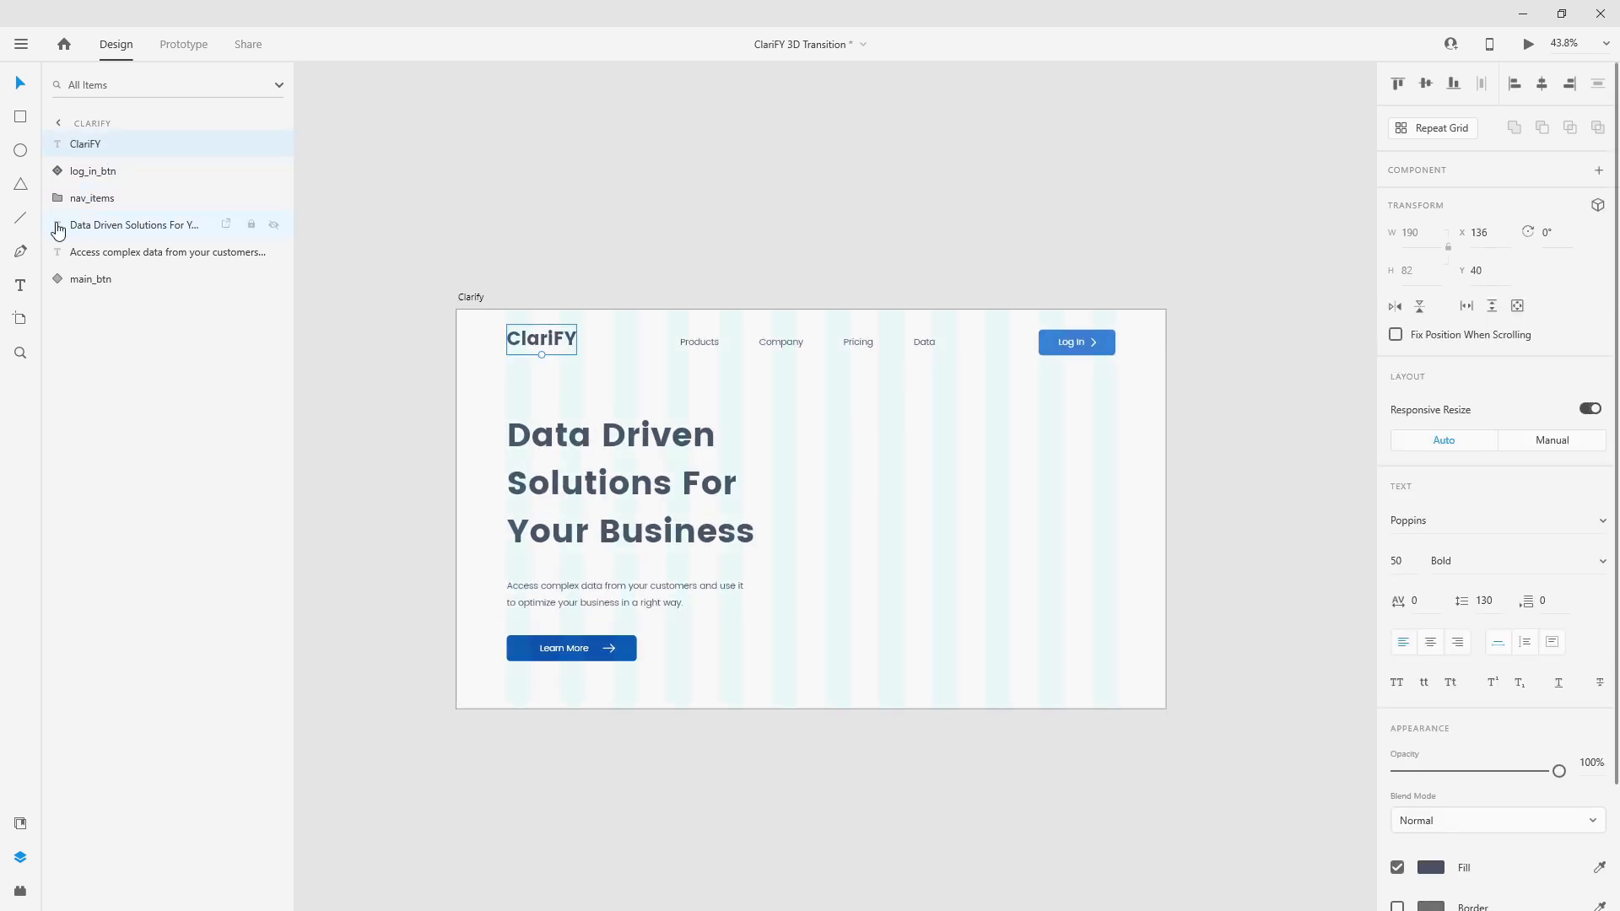
pyautogui.click(109, 174)
pyautogui.moveTo(109, 203); pyautogui.dragTo(143, 169)
# Group the ClariFY logo, nav_items and log_in_btn, and name the group nav.
pyautogui.click(119, 145)
pyautogui.keyDown('shift'); pyautogui.click(119, 199); pyautogui.keyUp('shift')
pyautogui.hotkey('ctrl', 'g')
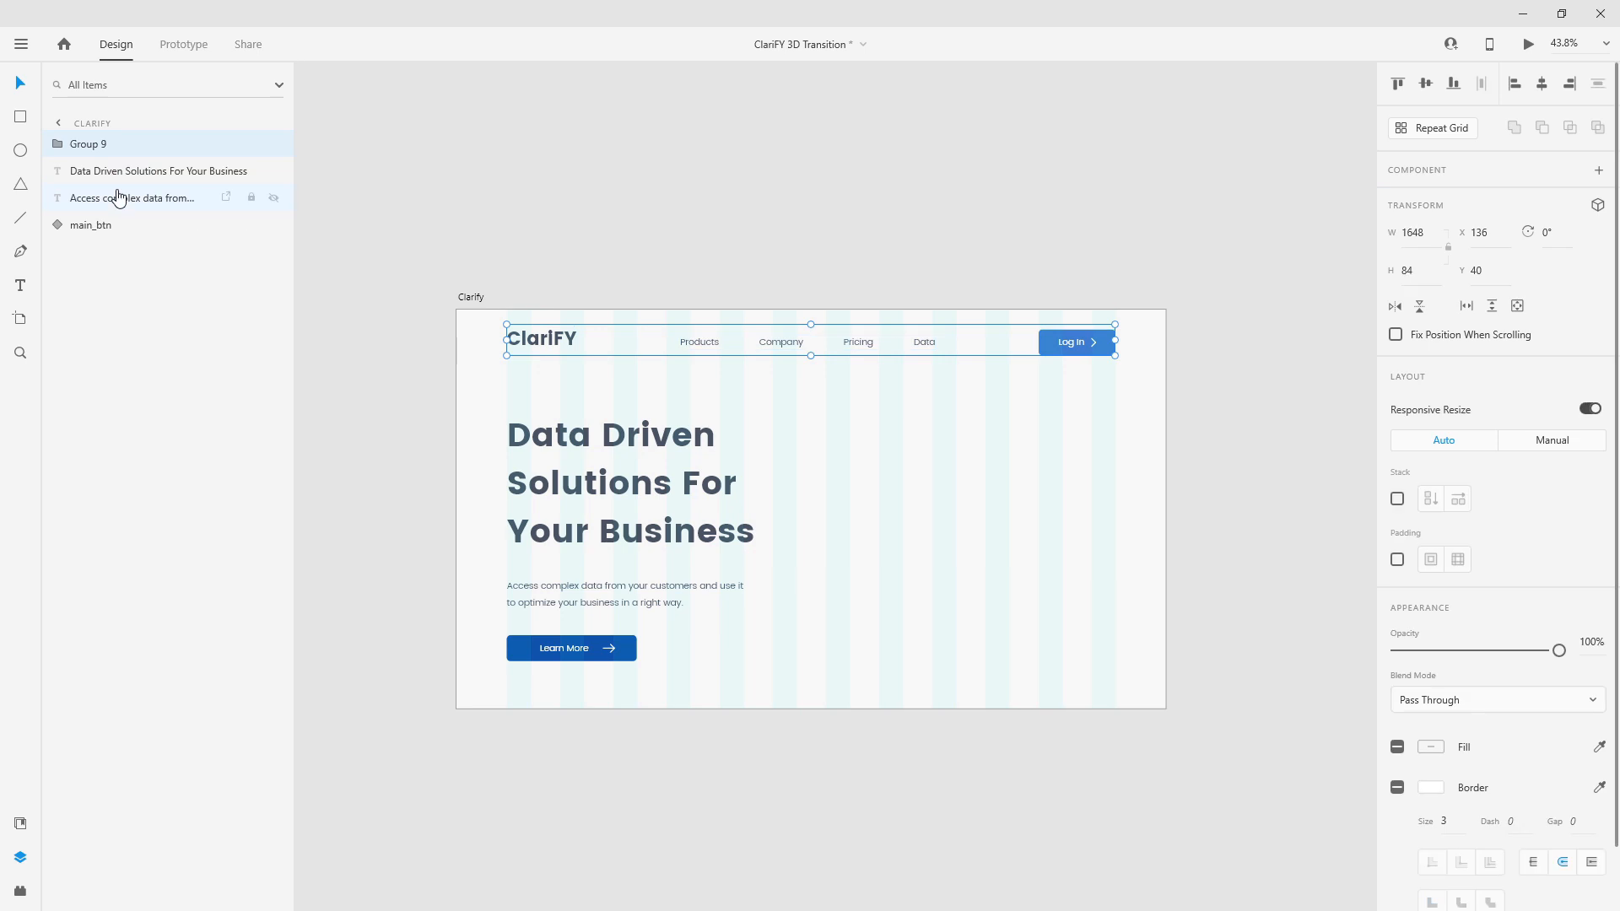
pyautogui.doubleClick(98, 149)
pyautogui.write('nav')
pyautogui.press('Return')
# Group the heading, description and main_btn, and name the group text.
pyautogui.click(116, 173)
pyautogui.keyDown('shift'); pyautogui.click(117, 223); pyautogui.keyUp('shift')
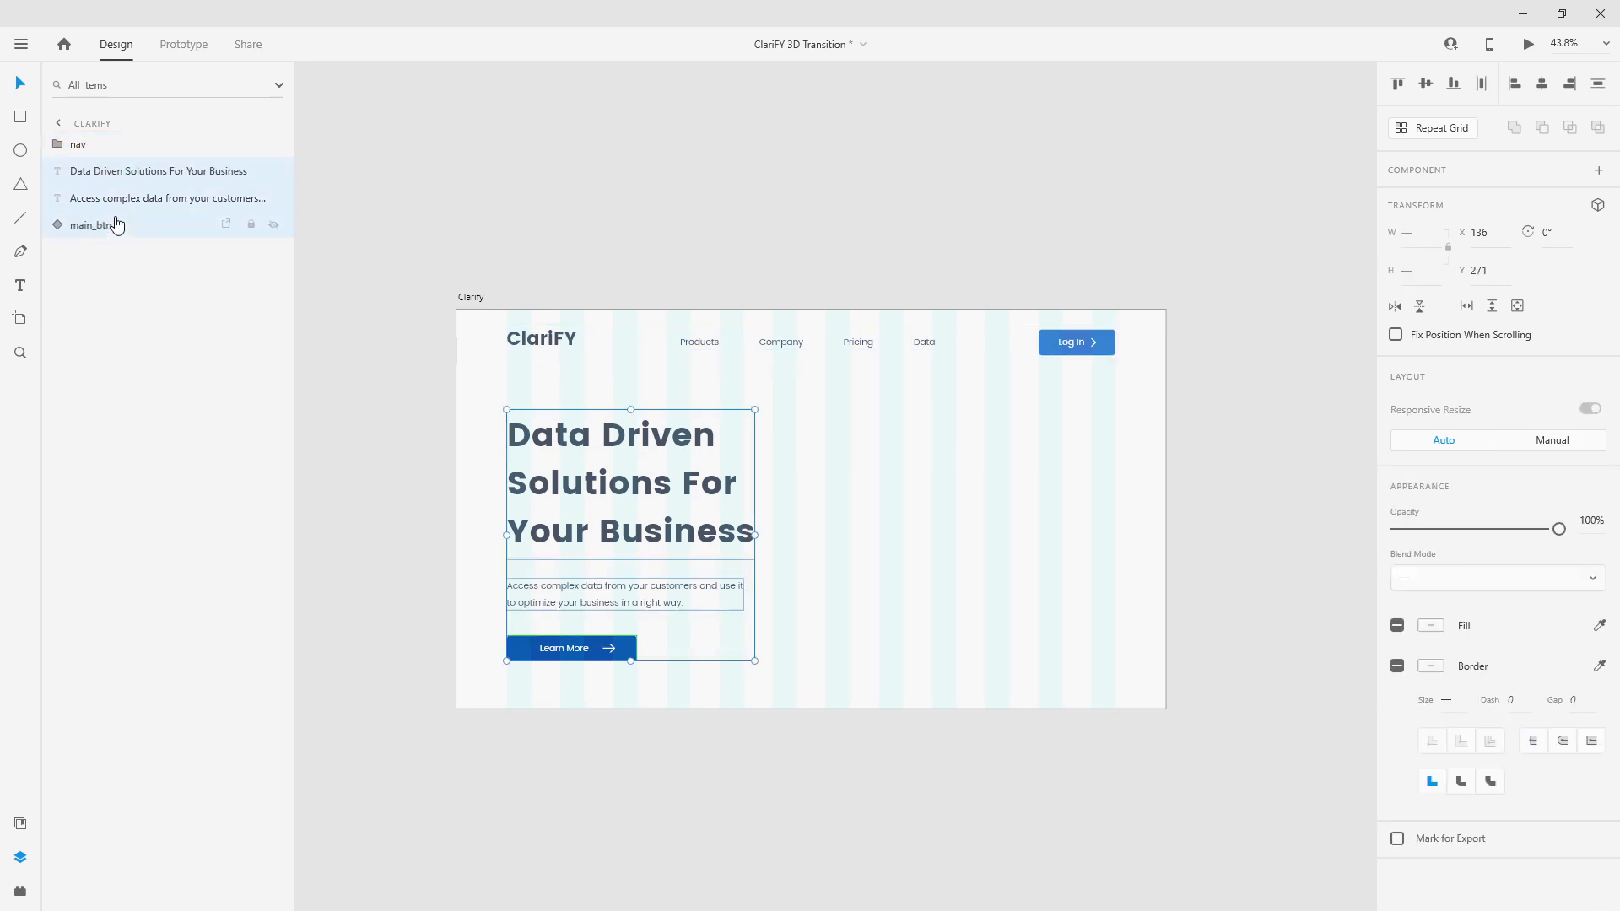
pyautogui.hotkey('ctrl', 'g')
pyautogui.doubleClick(103, 170)
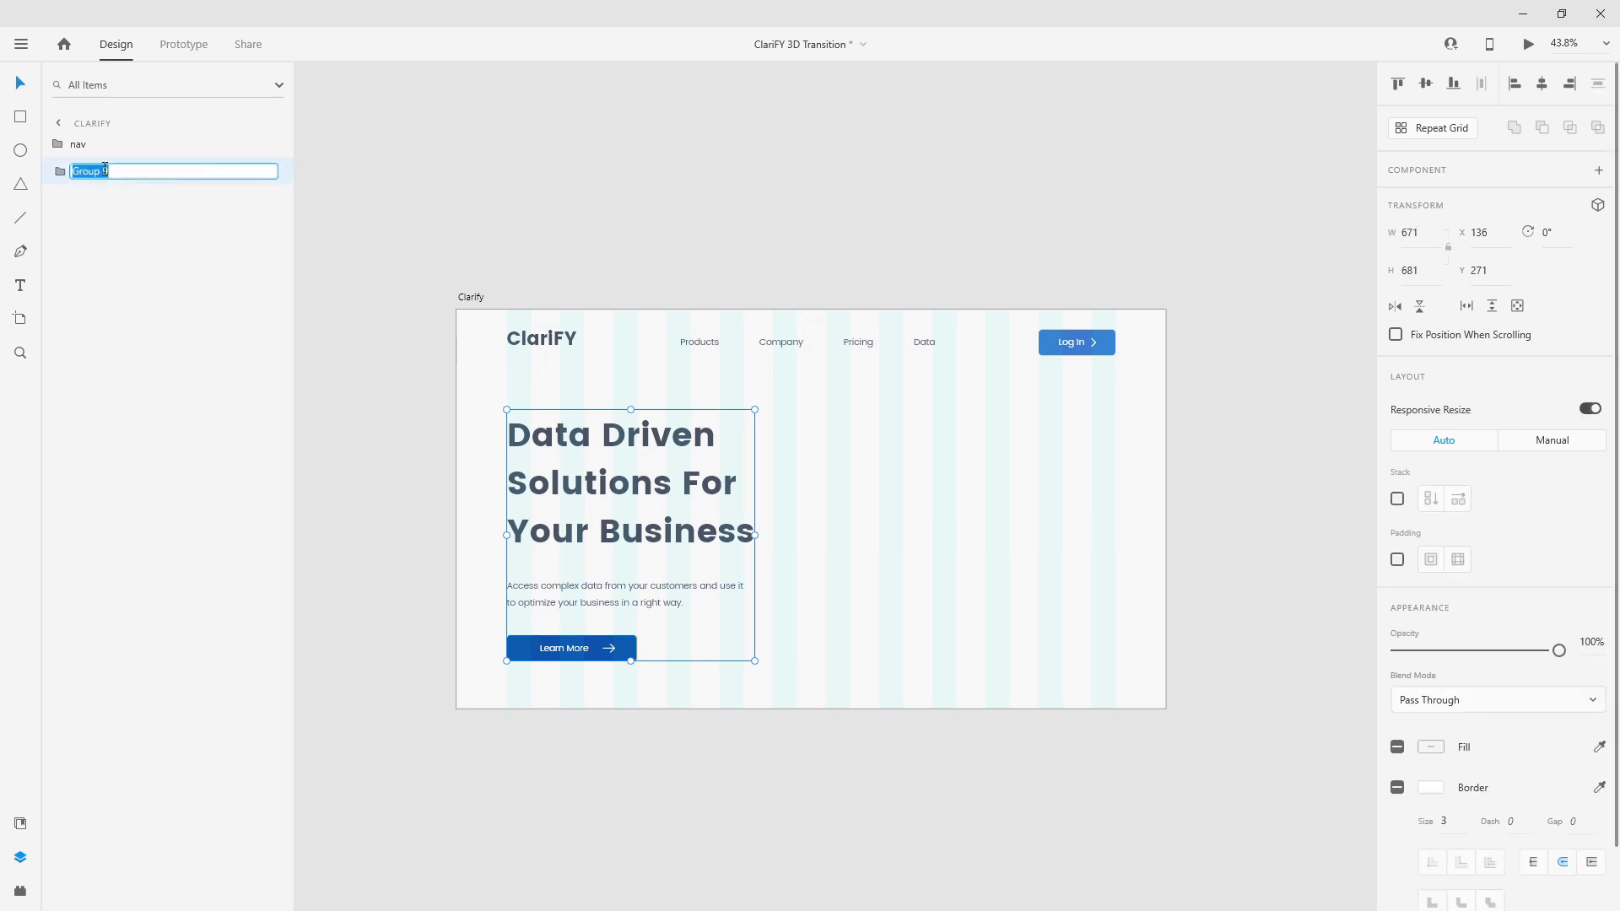
pyautogui.write('text')
pyautogui.press('Return')
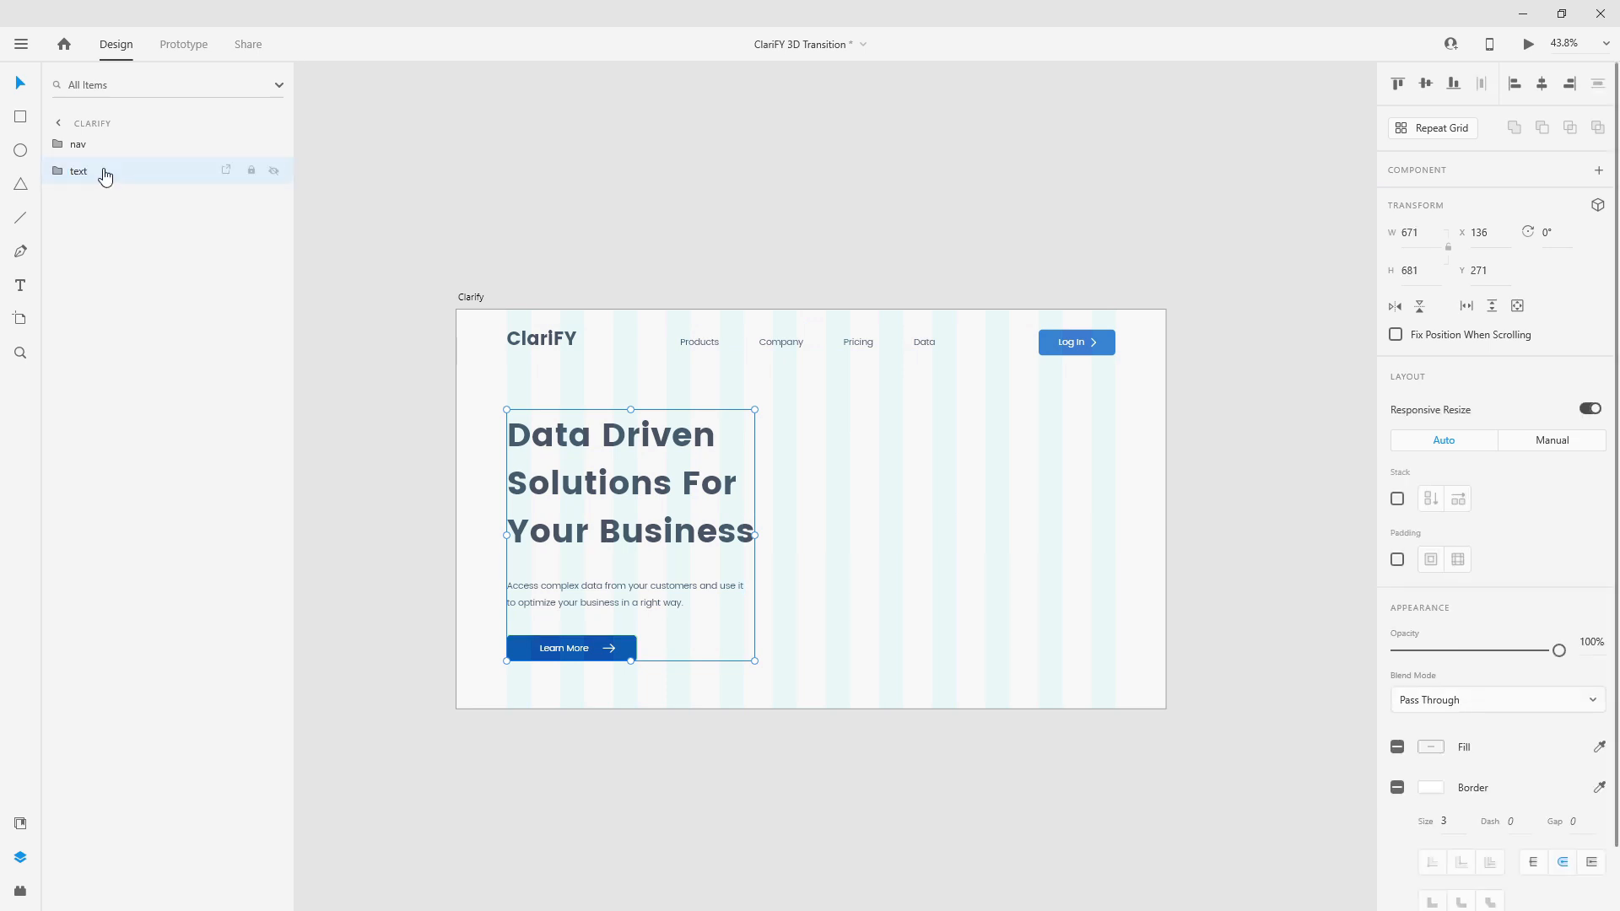
# Move main_btn in the text group up to Y 864, closer to the description.
pyautogui.click(55, 171)
pyautogui.click(95, 252)
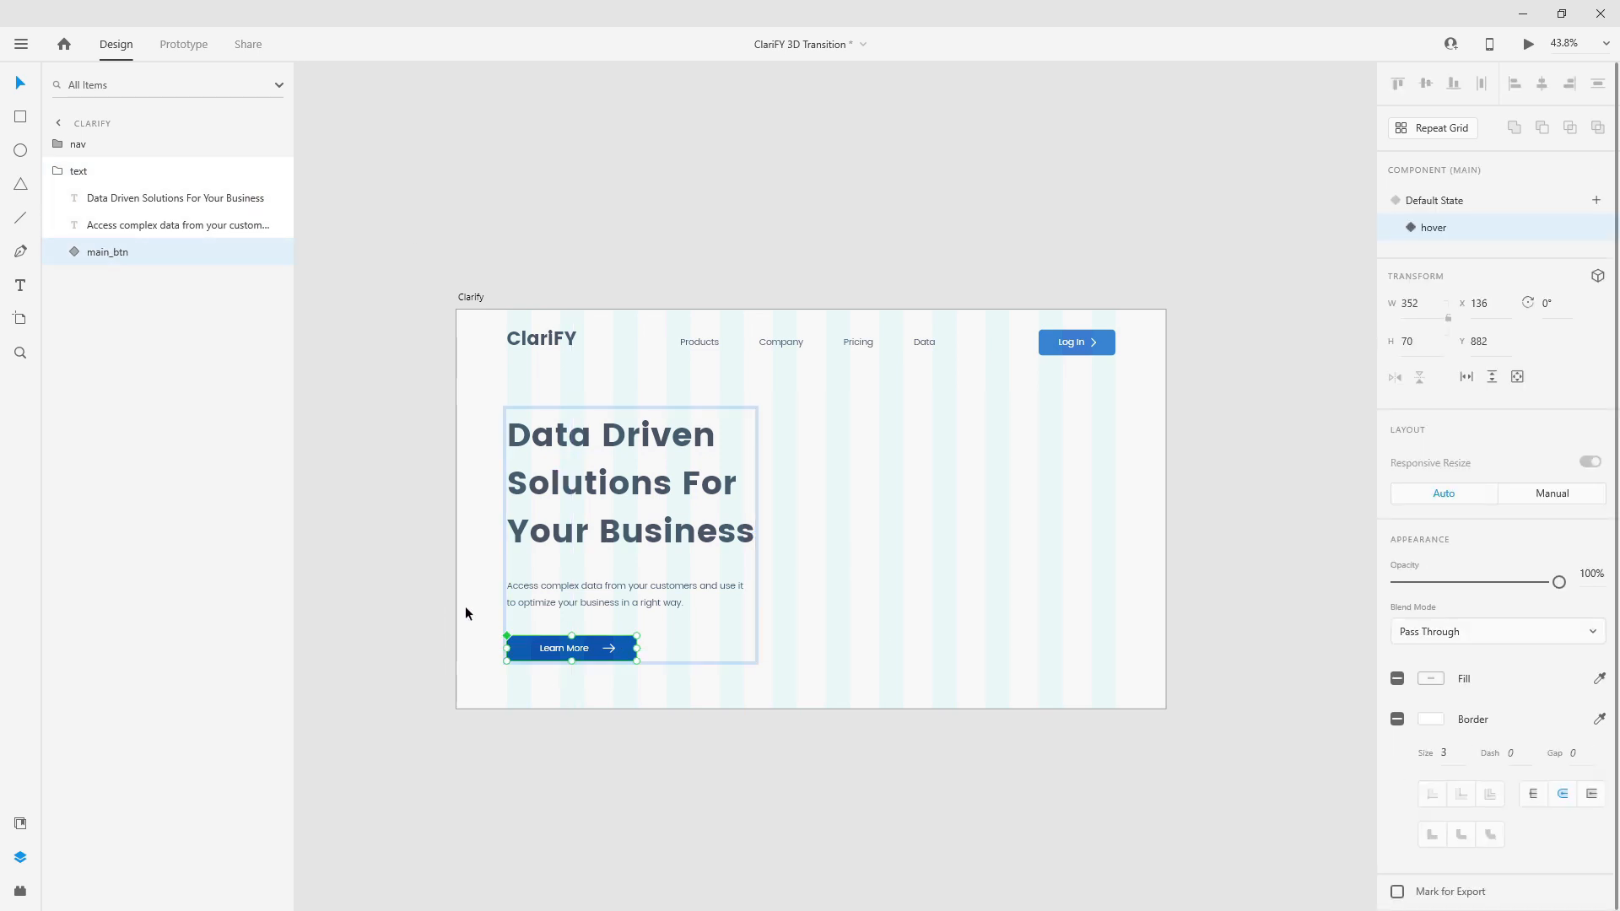
pyautogui.scroll(3, 477, 626)
pyautogui.moveTo(796, 652); pyautogui.dragTo(797, 631)
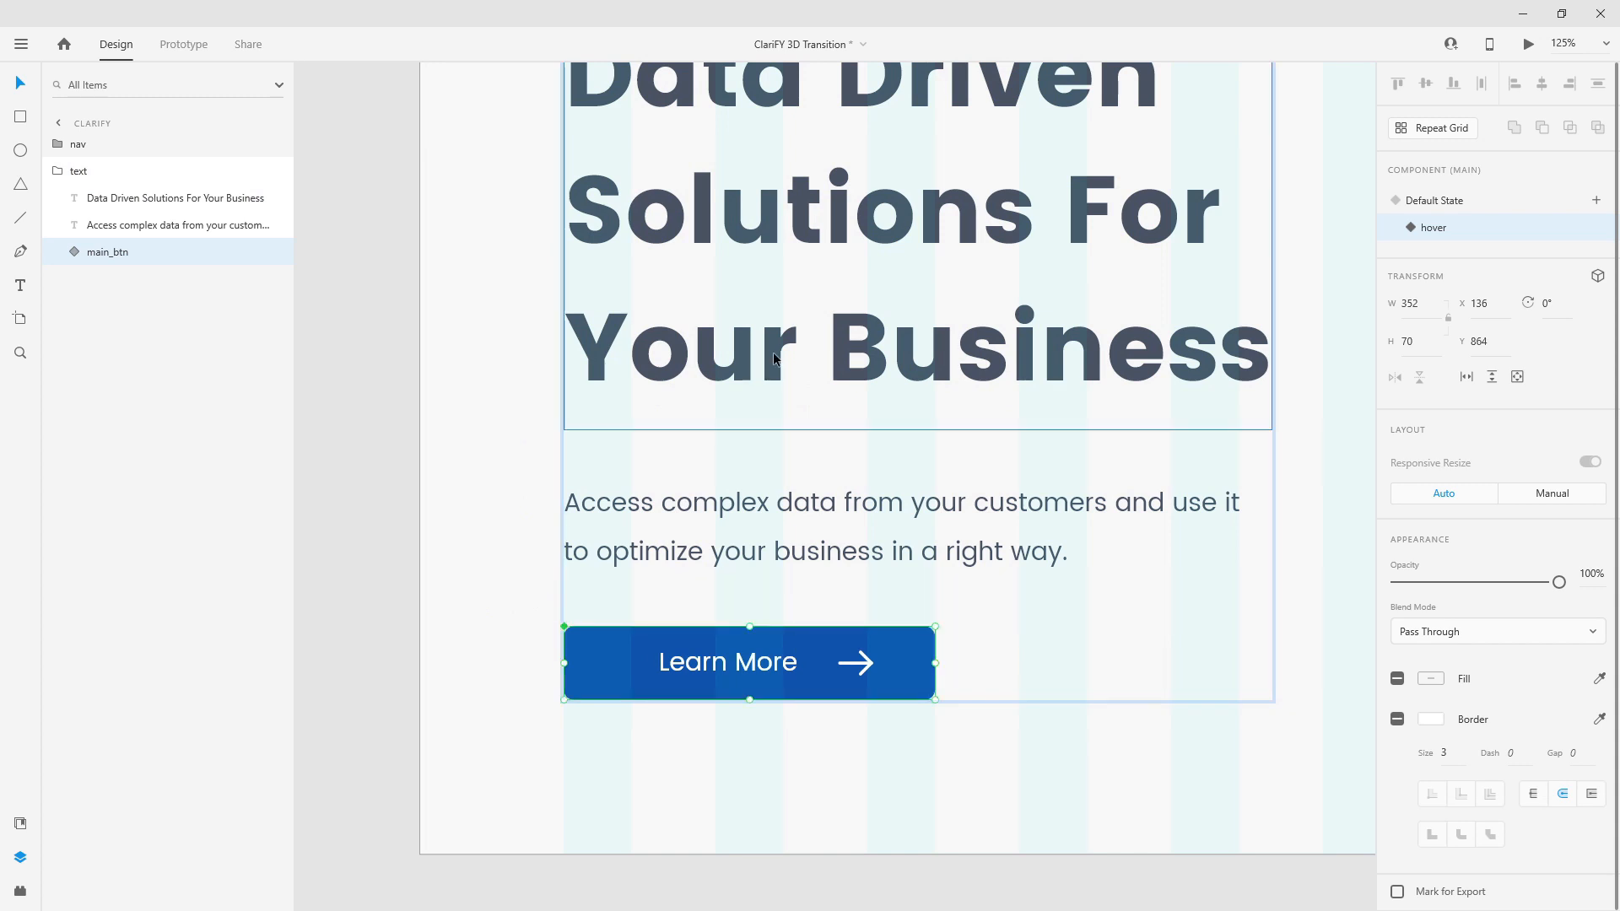
pyautogui.click(70, 172)
pyautogui.scroll(-3, 746, 321)
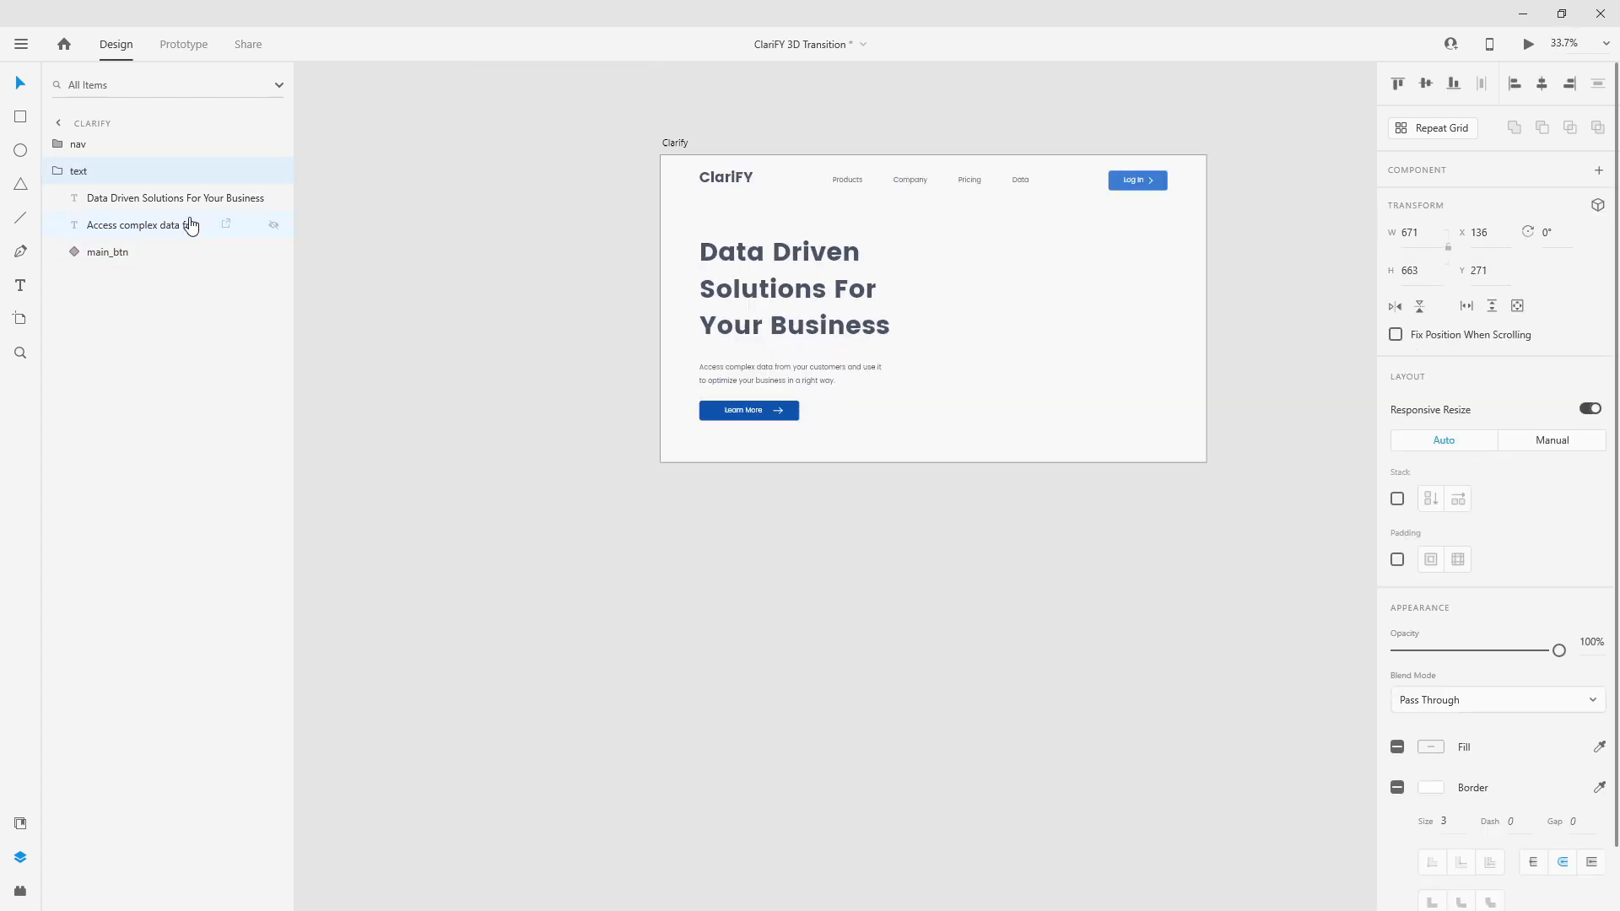
pyautogui.click(58, 172)
pyautogui.scroll(1, 930, 235)
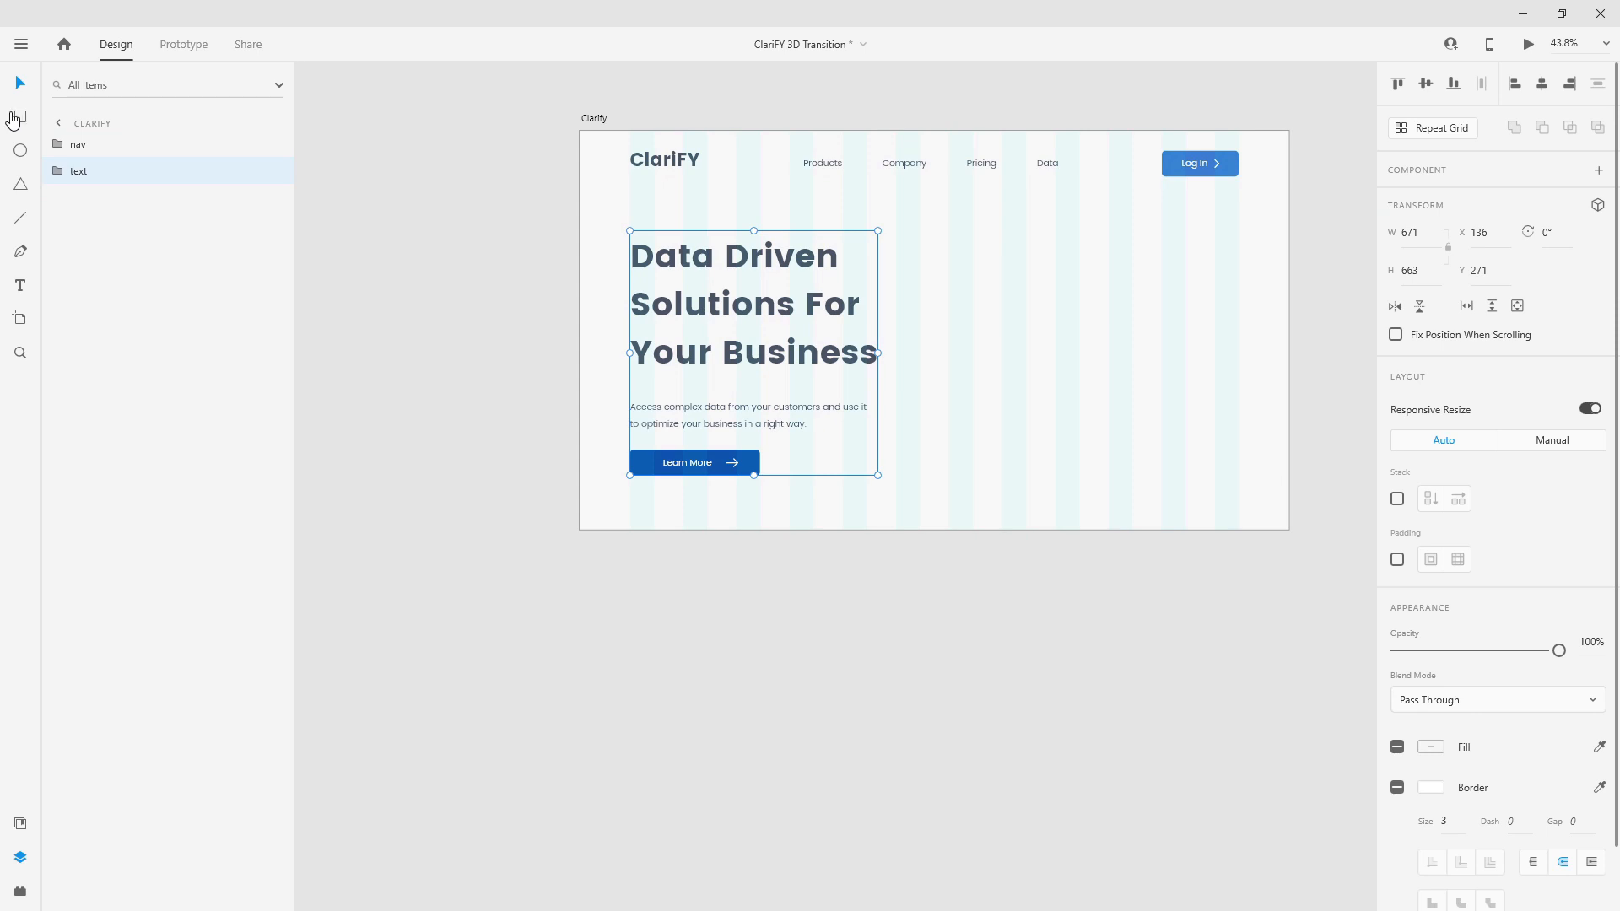
# Draw a temporary rectangle of about 803 × 956 below the navigation, compare it with the text group, and delete it.
pyautogui.moveTo(890, 530); pyautogui.dragTo(600, 179)
pyautogui.moveTo(785, 262); pyautogui.dragTo(1081, 260)
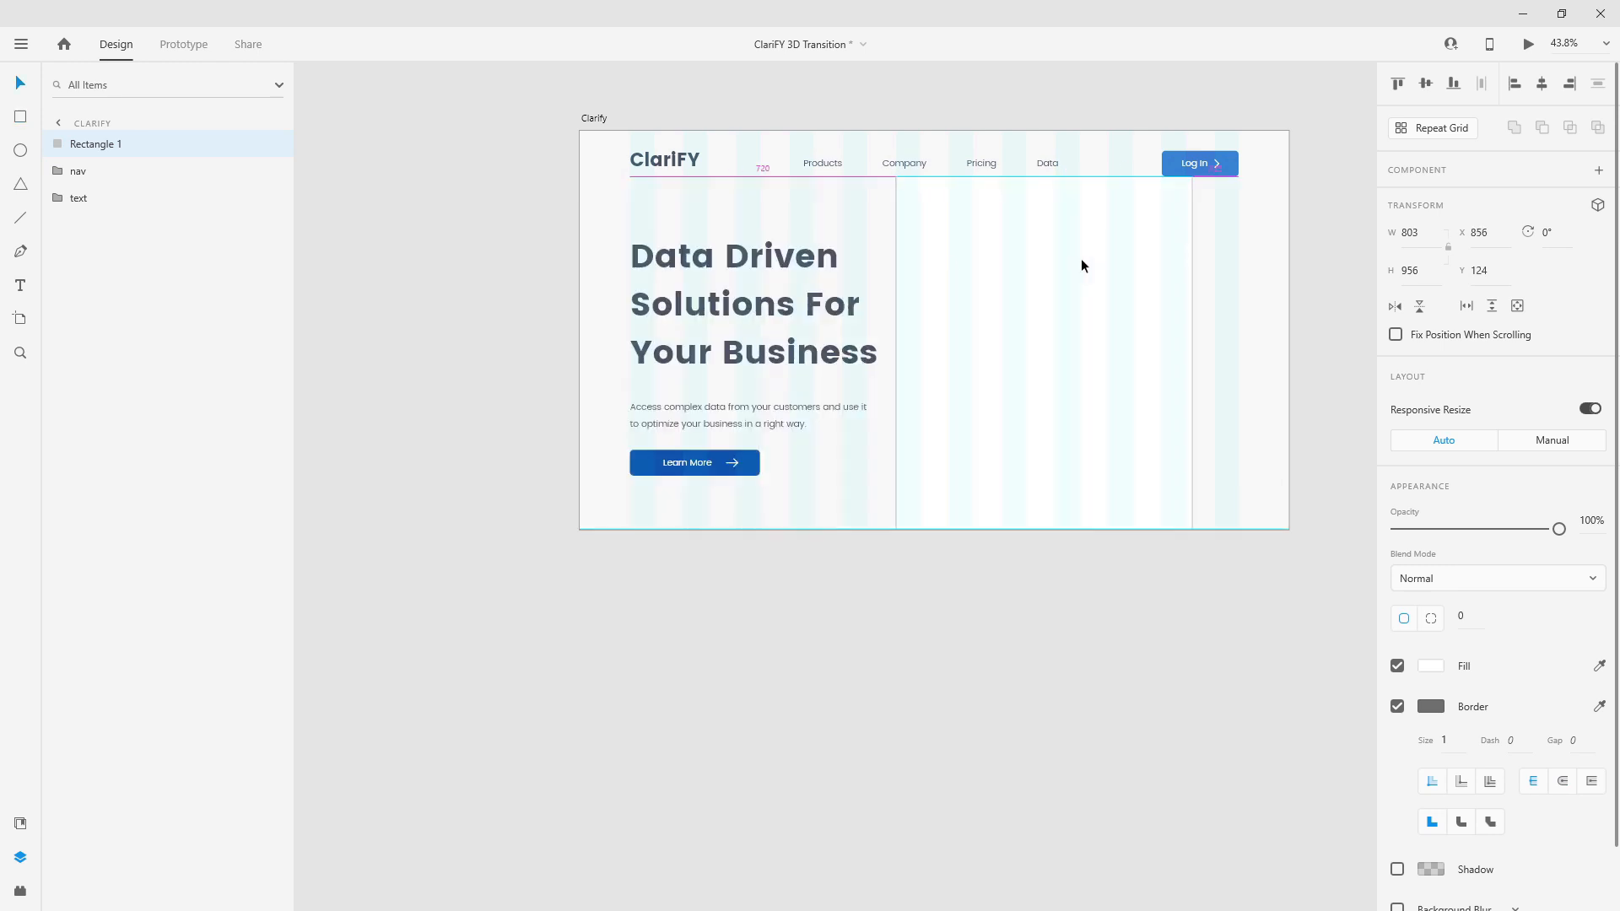
pyautogui.keyDown('shift'); pyautogui.click(776, 268); pyautogui.keyUp('shift')
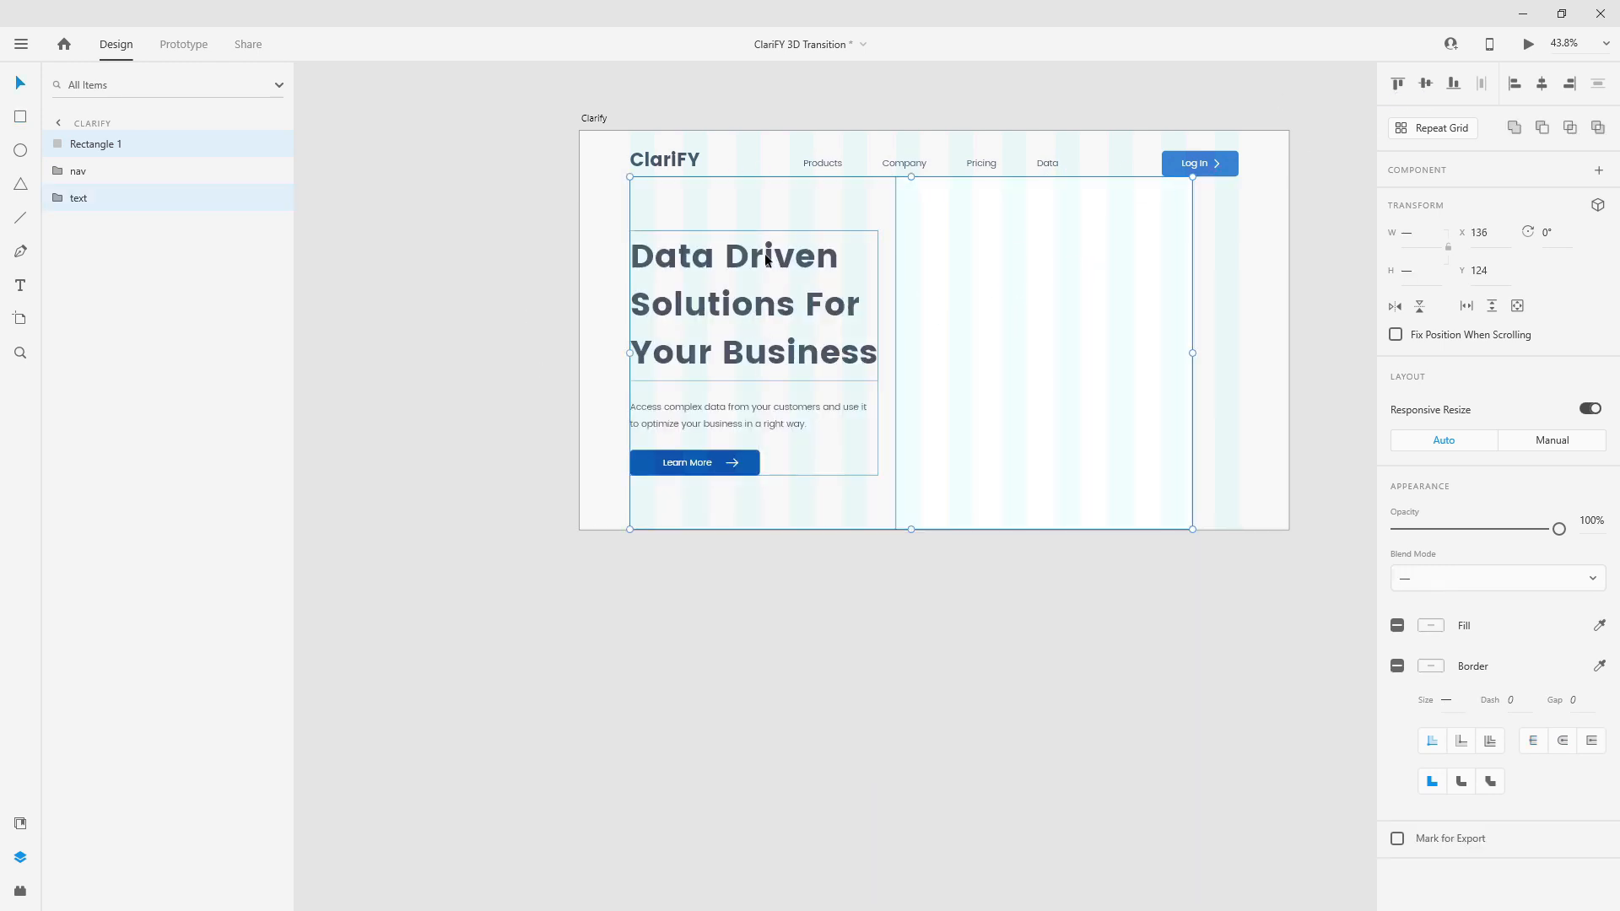
pyautogui.click(1040, 581)
pyautogui.click(1048, 440)
pyautogui.press('Delete')
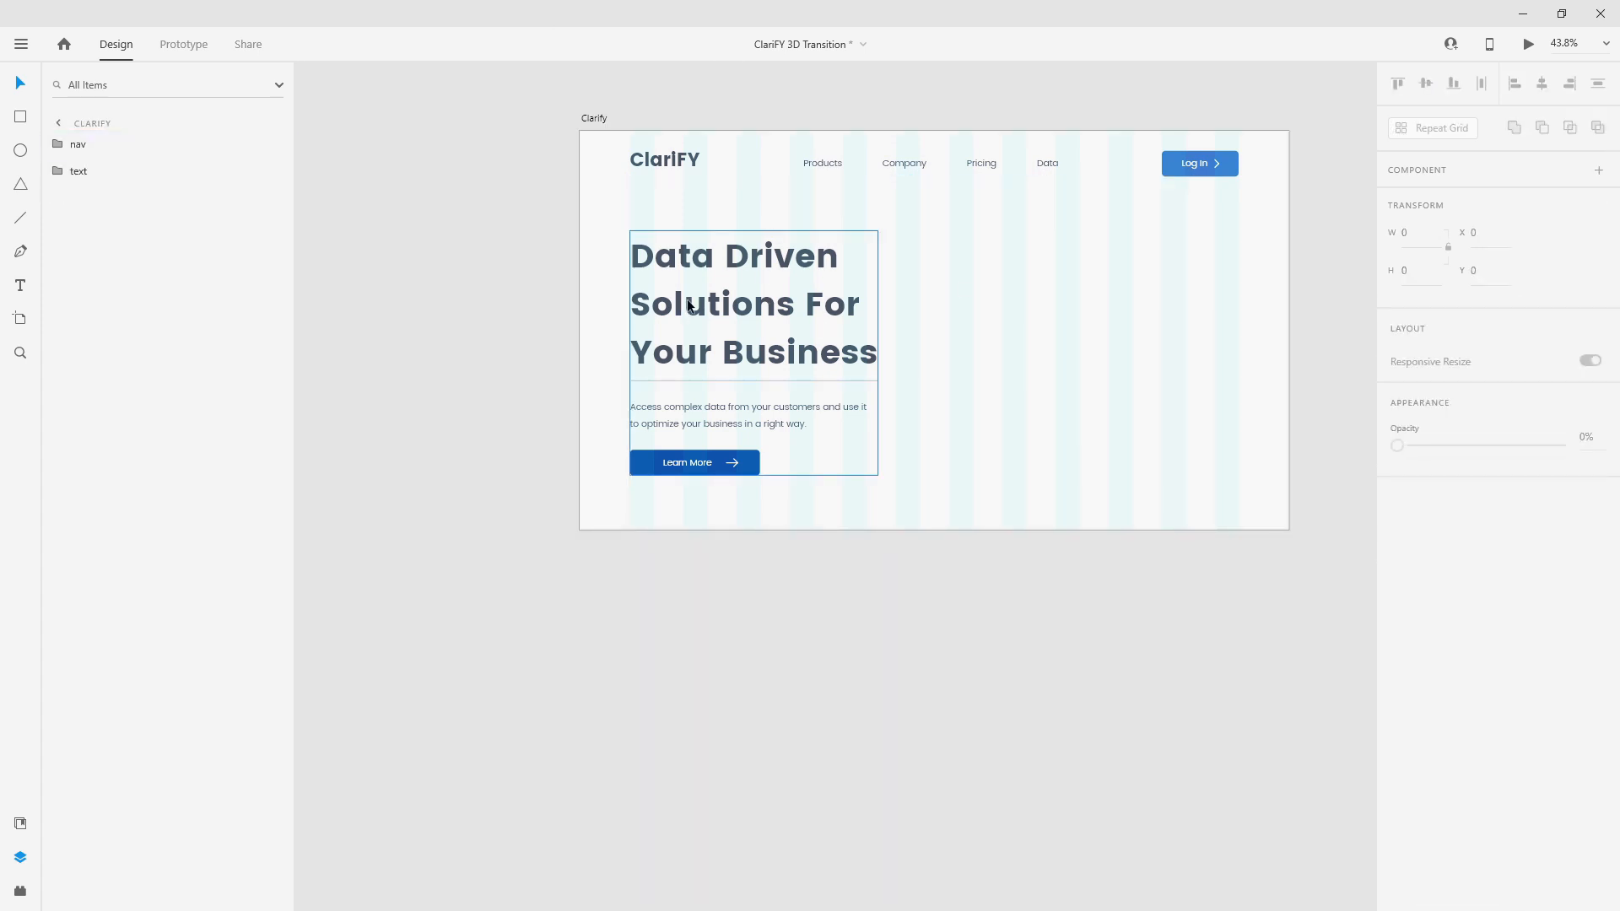
# Switch main_btn to its Default State and preview the Learn More button's hover effect.
pyautogui.click(590, 119)
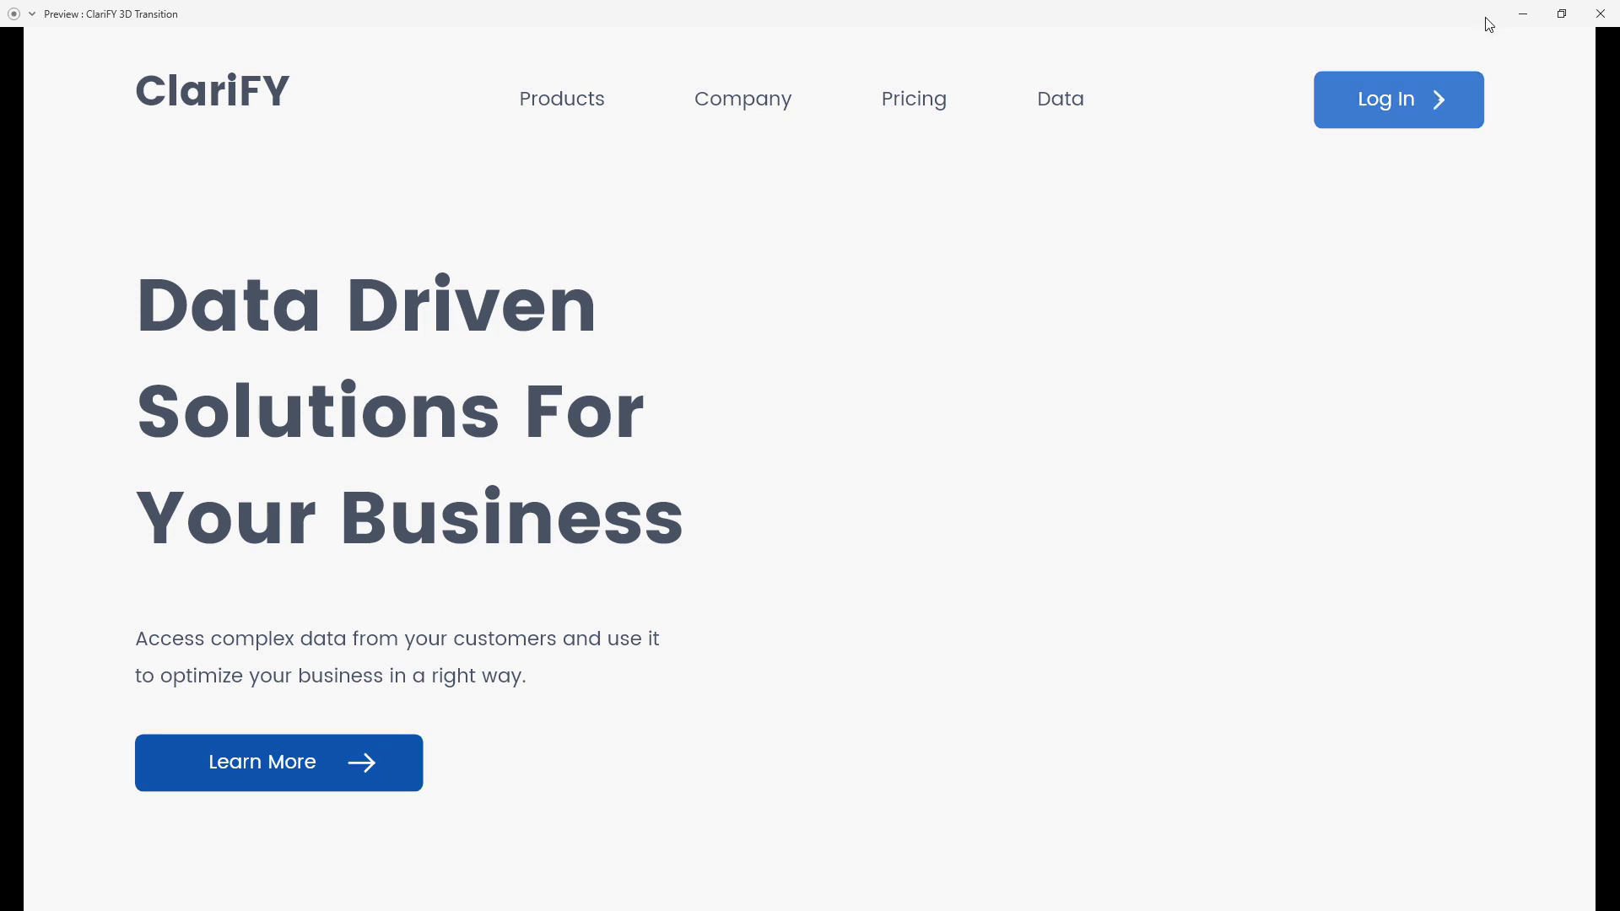
pyautogui.click(1600, 13)
pyautogui.doubleClick(683, 456)
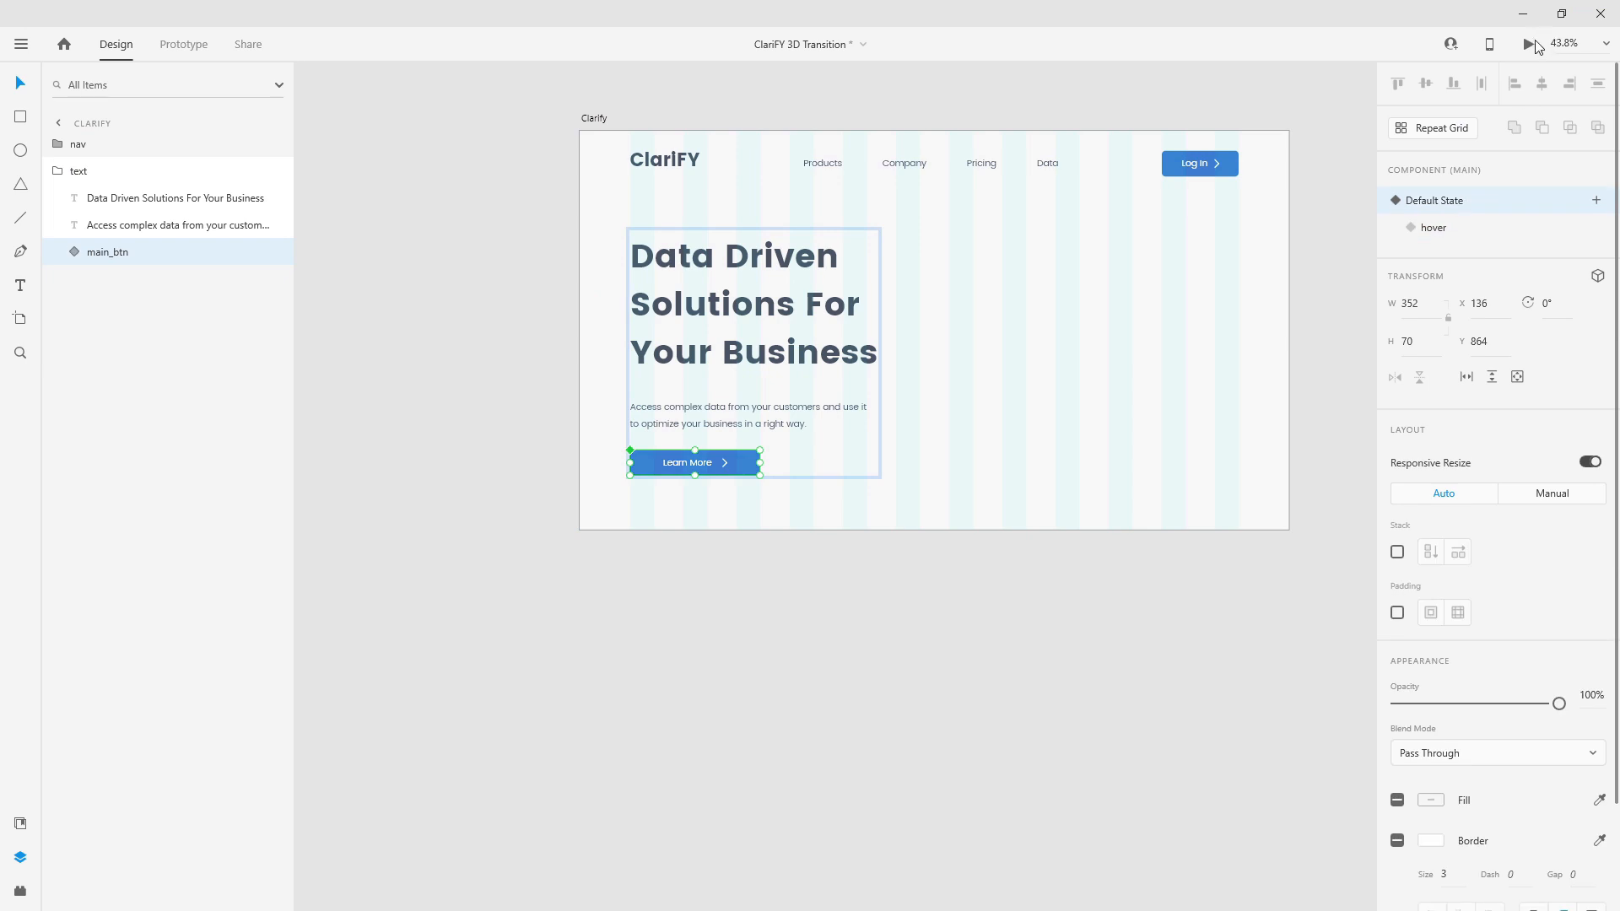
pyautogui.hotkey('ctrl', 'Return')
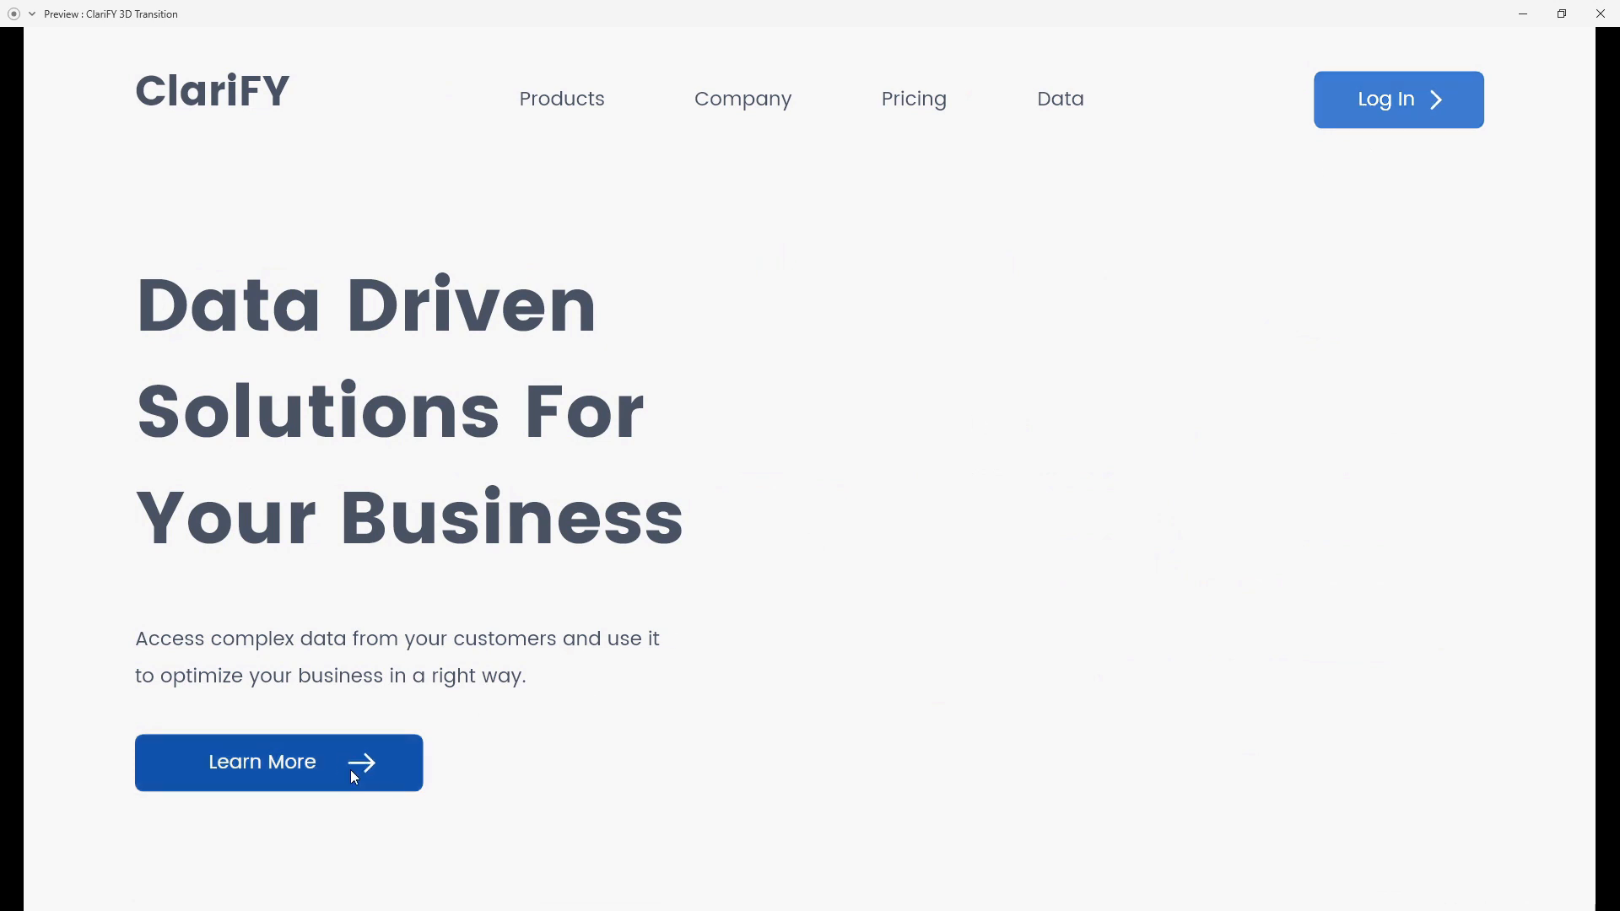
pyautogui.click(1600, 13)
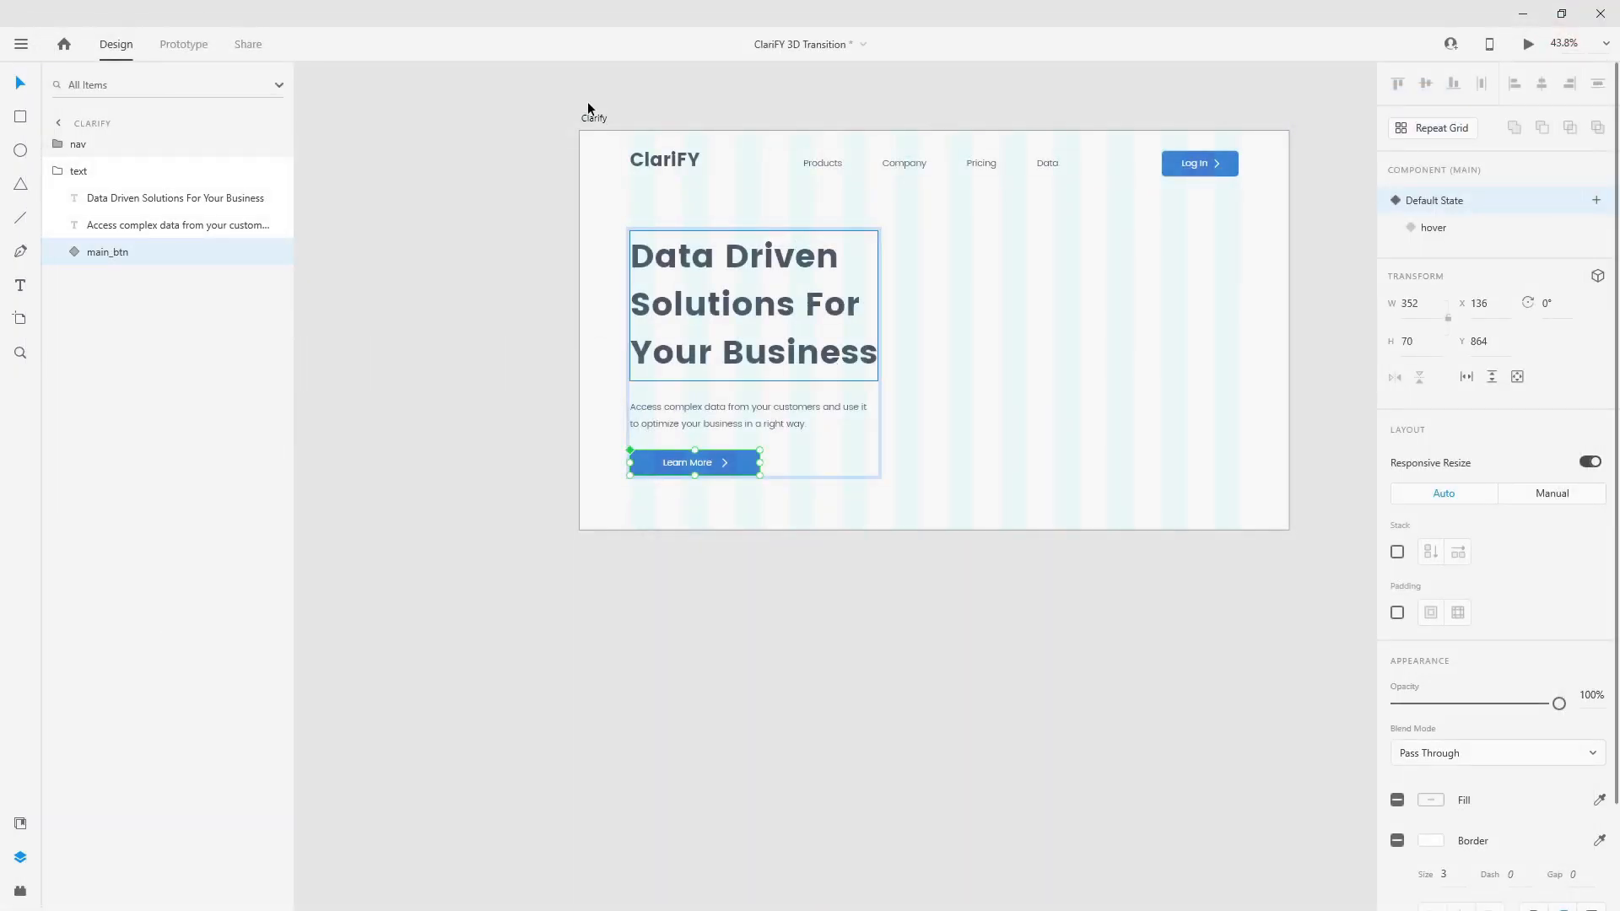
# Set the main_btn hover interaction to Ease In-Out easing with a 0.6 s duration.
pyautogui.click(177, 46)
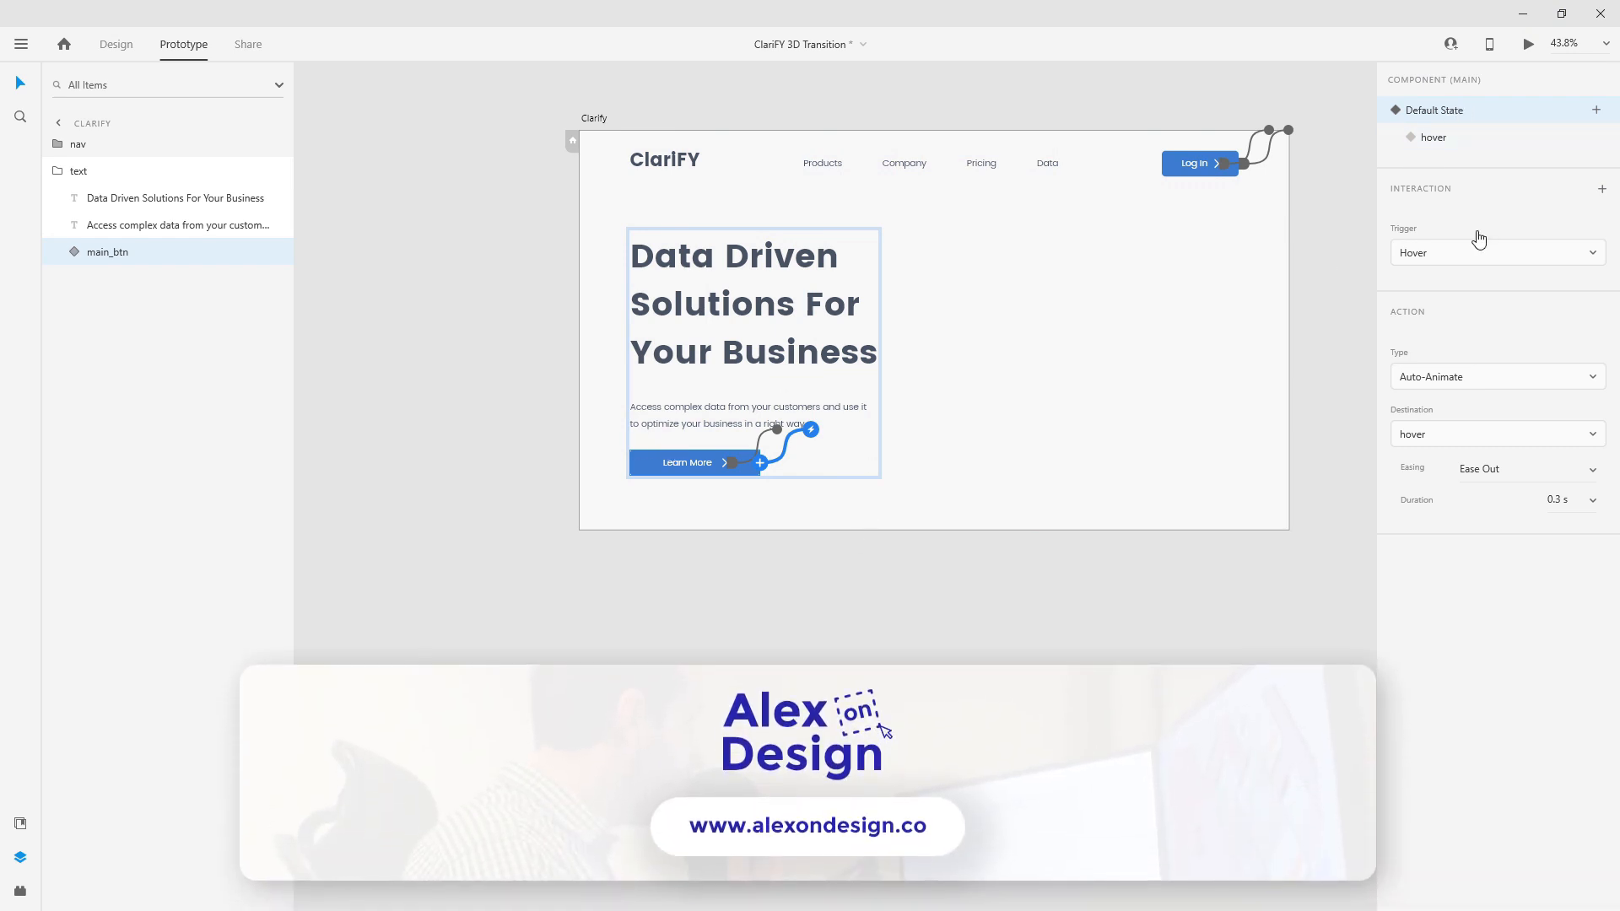
pyautogui.click(1592, 470)
pyautogui.click(1509, 604)
pyautogui.click(1592, 504)
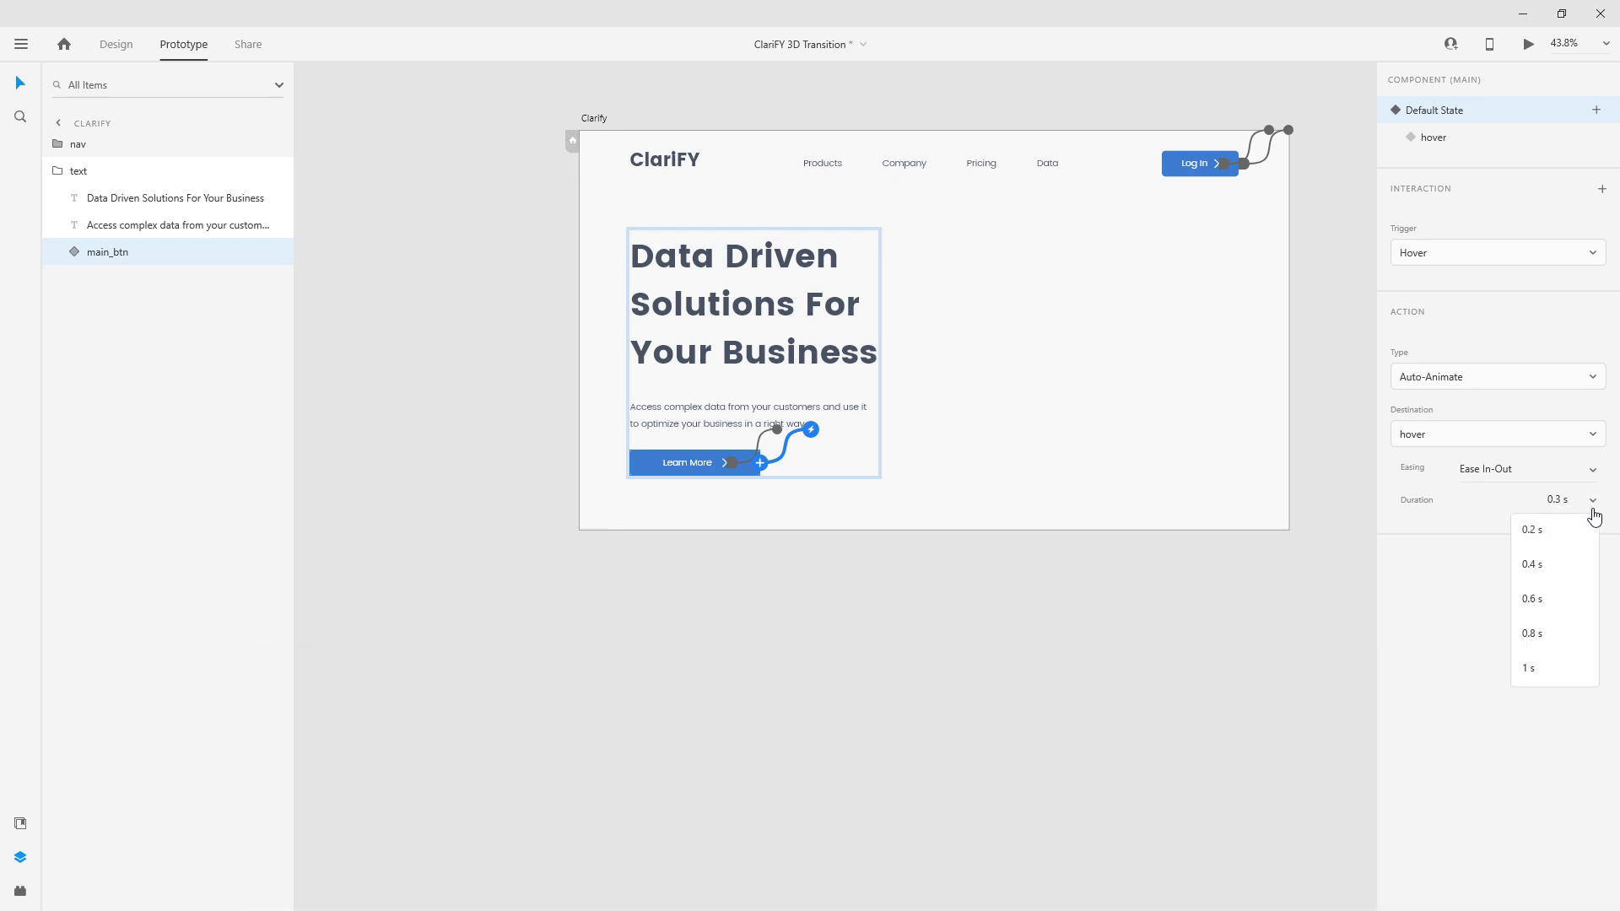
pyautogui.click(1554, 601)
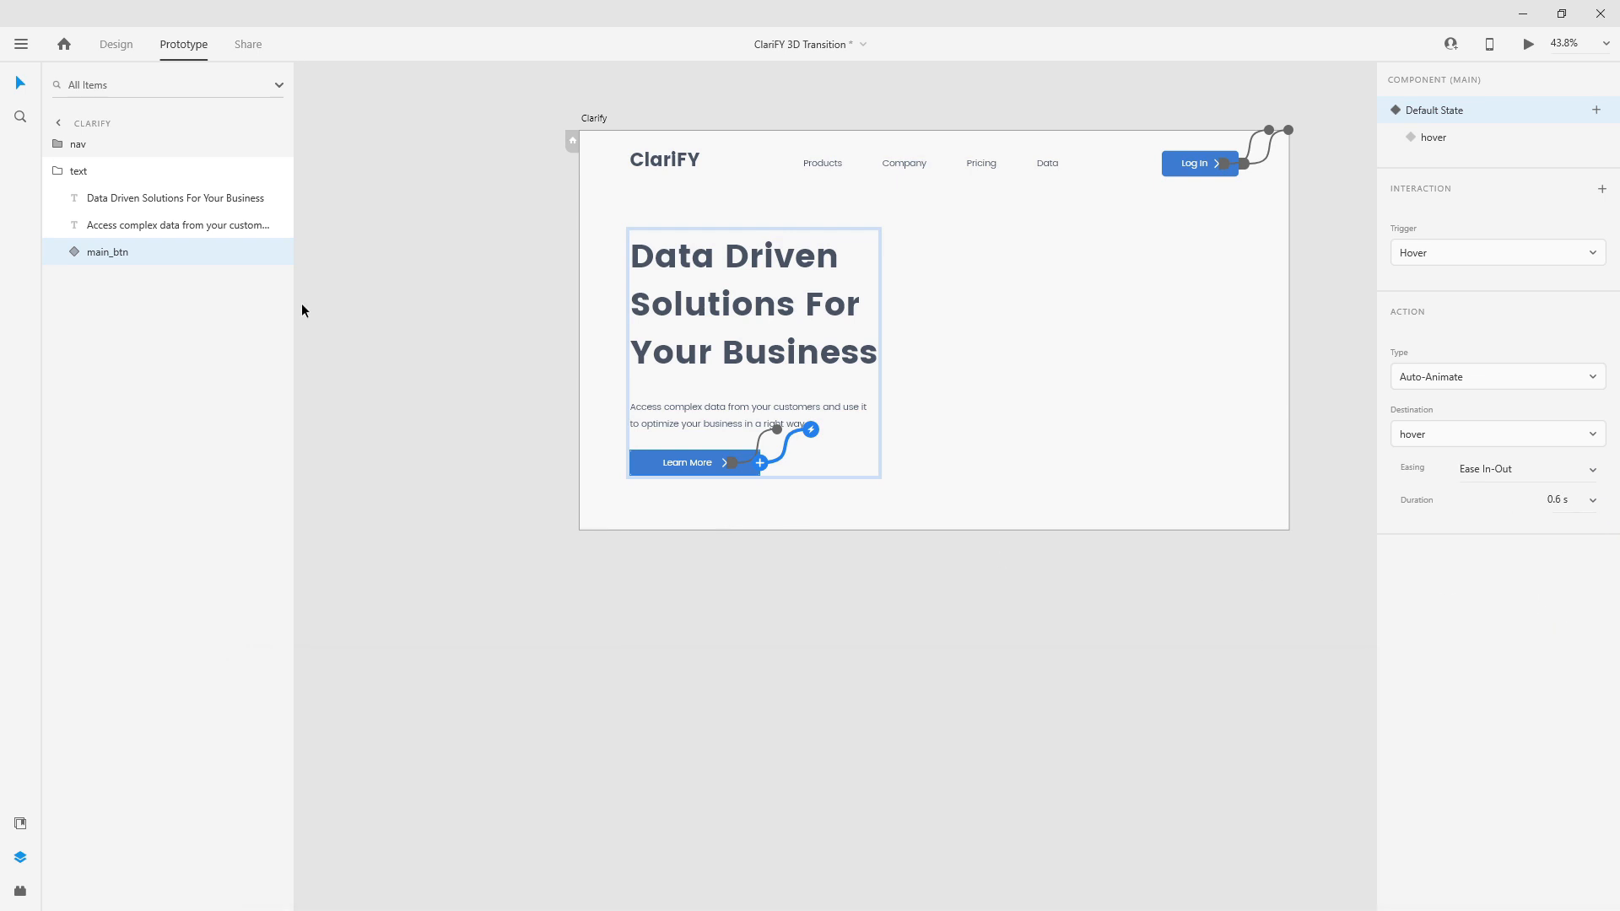
# Set the log_in_btn hover interaction to Ease In-Out with a 0.6 s duration, and preview the button hover animations.
pyautogui.click(62, 171)
pyautogui.click(59, 144)
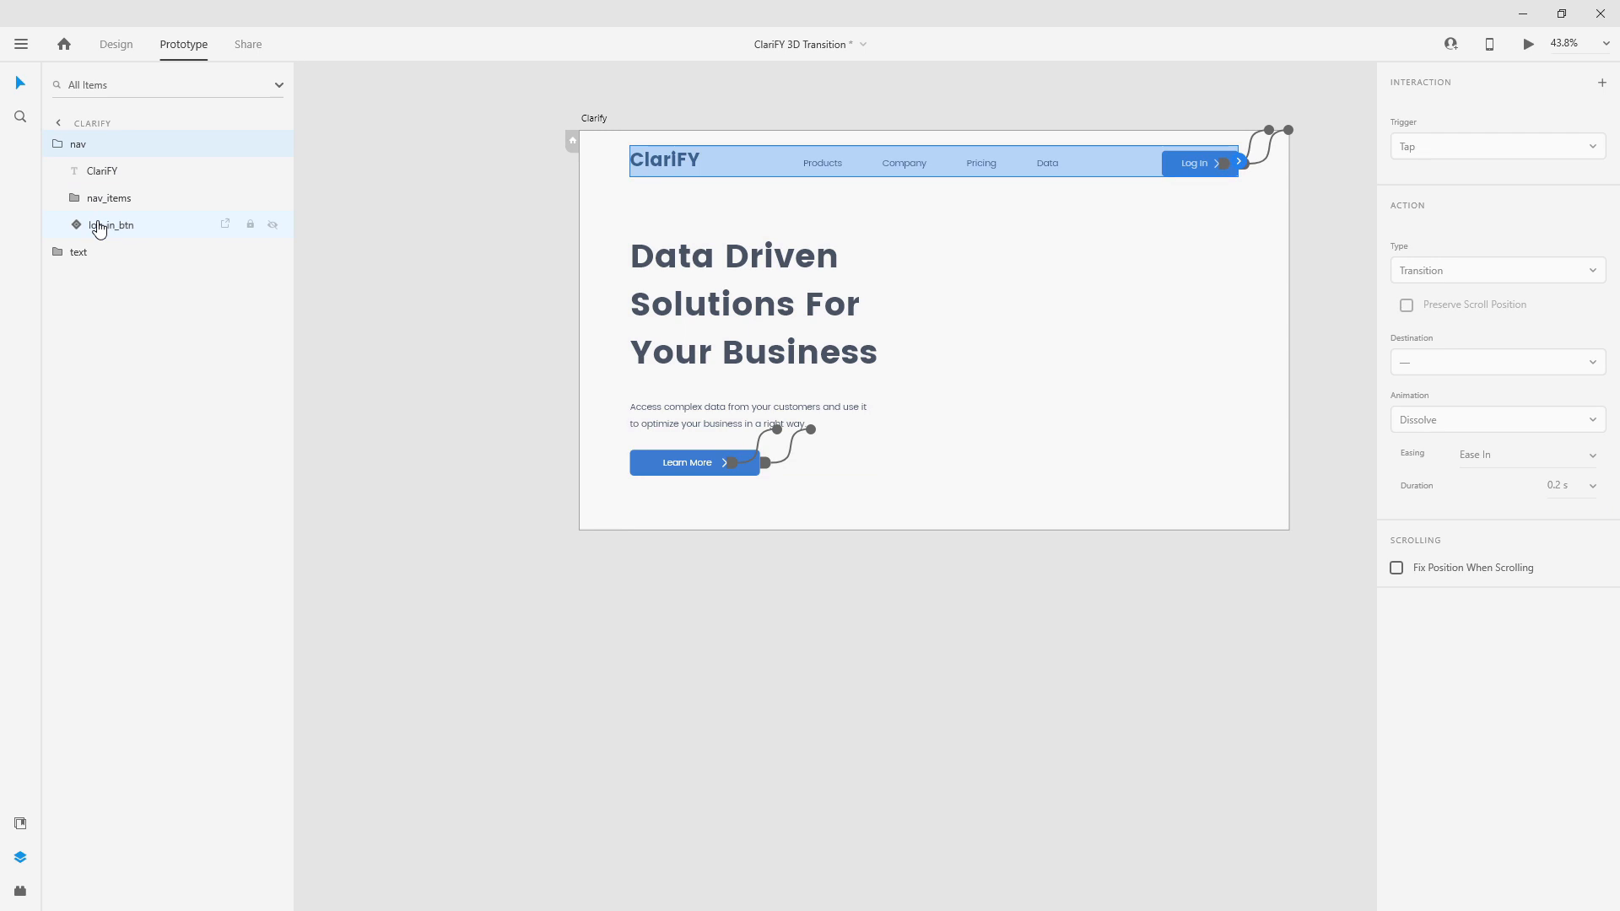
pyautogui.click(98, 229)
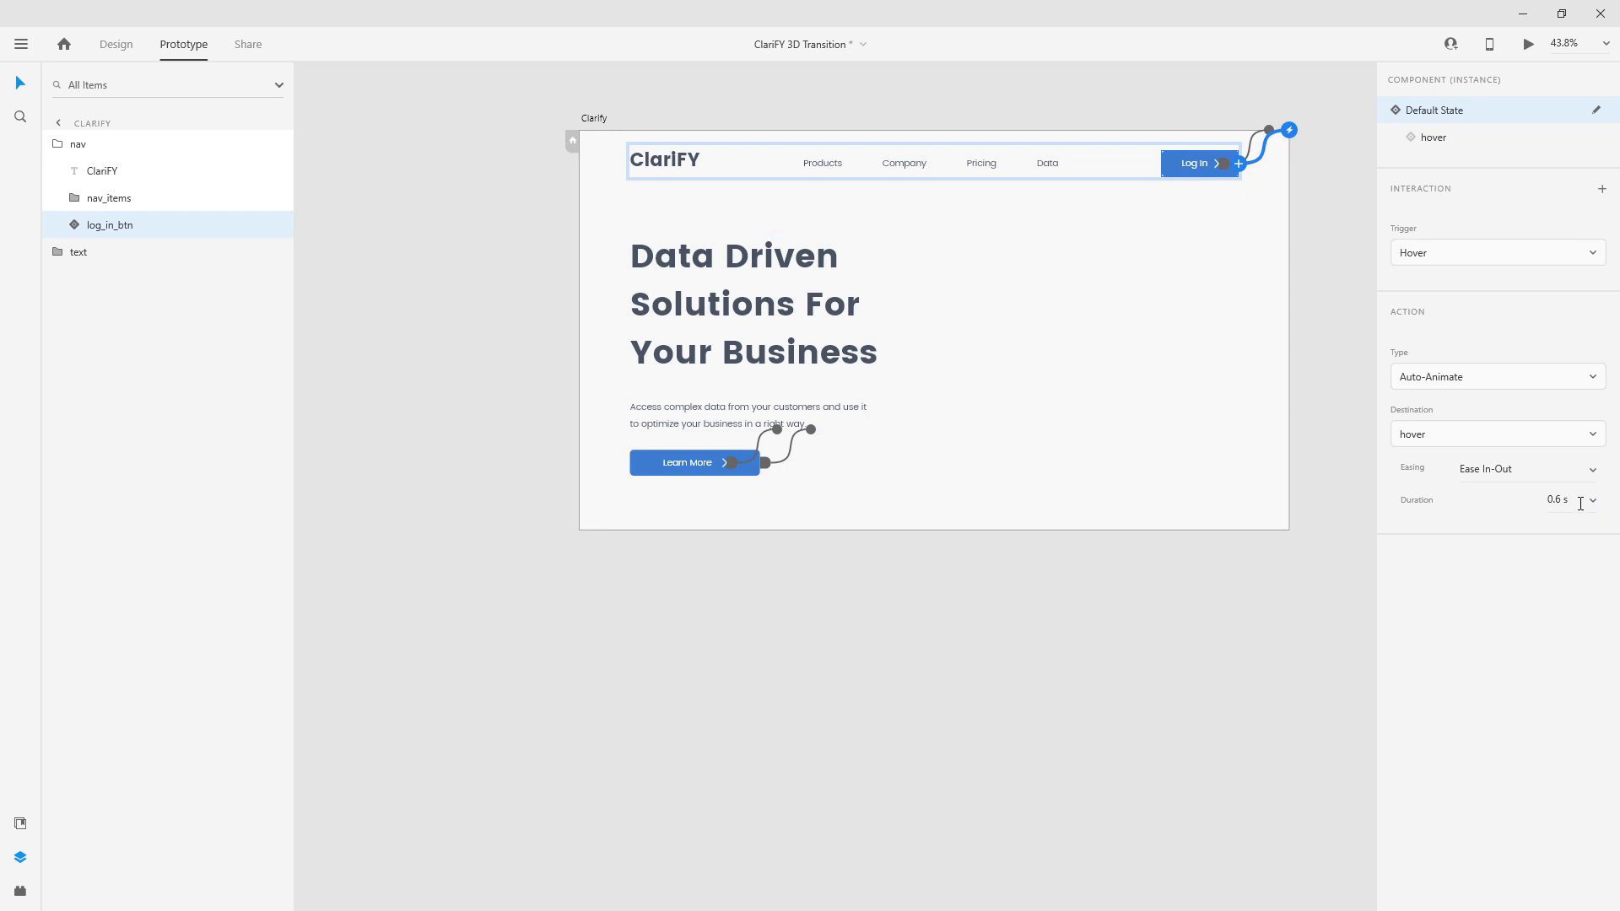
pyautogui.click(118, 143)
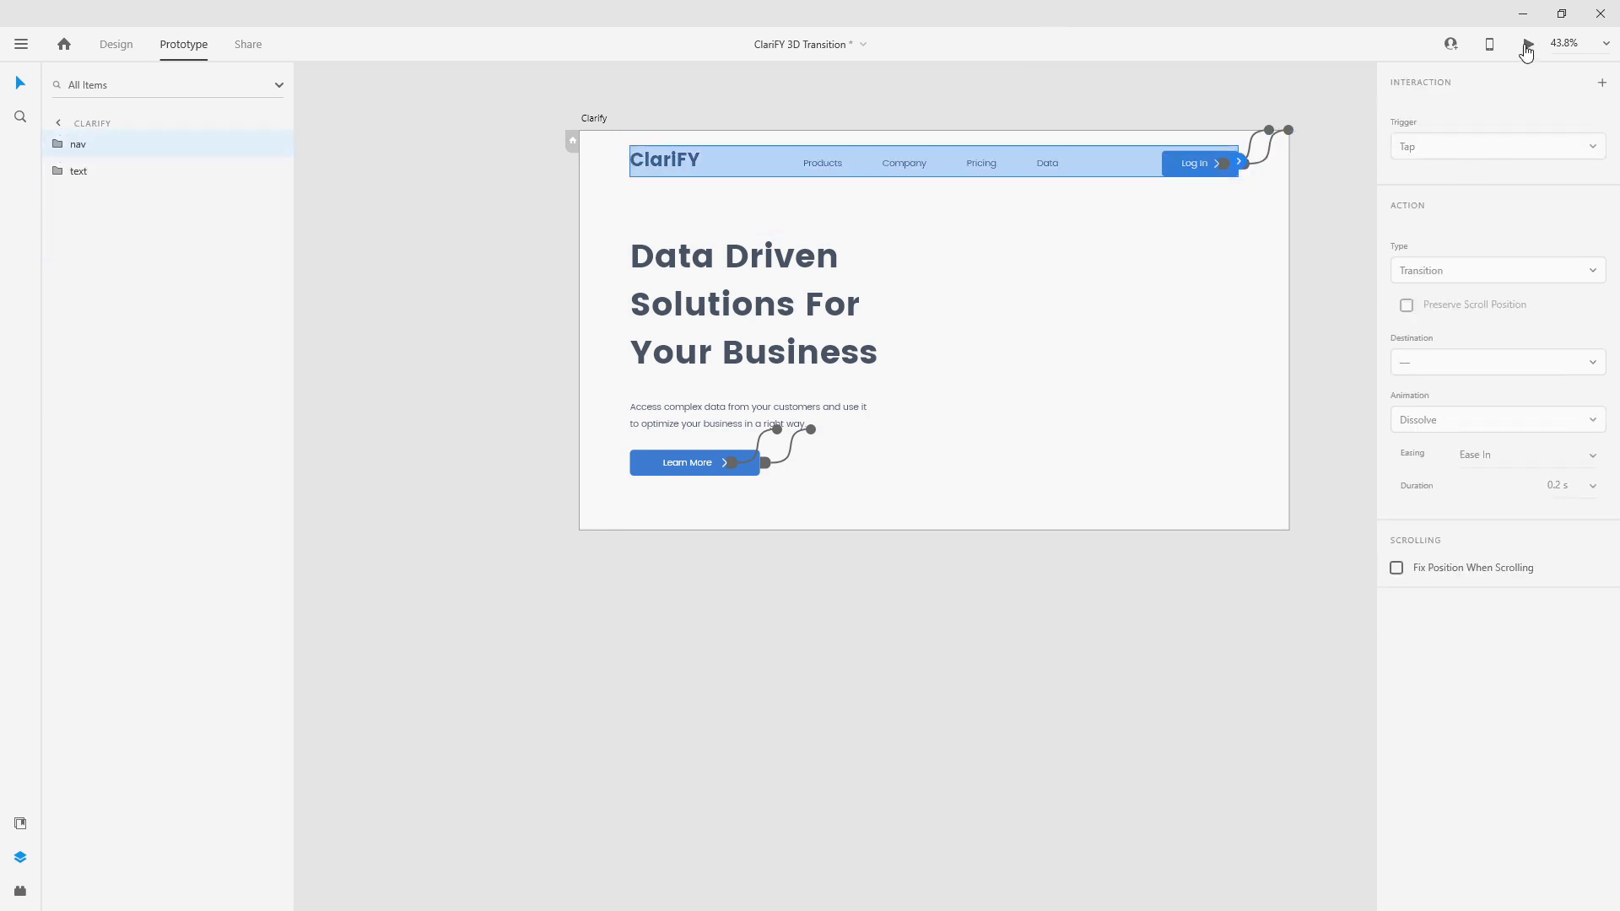
pyautogui.click(1527, 46)
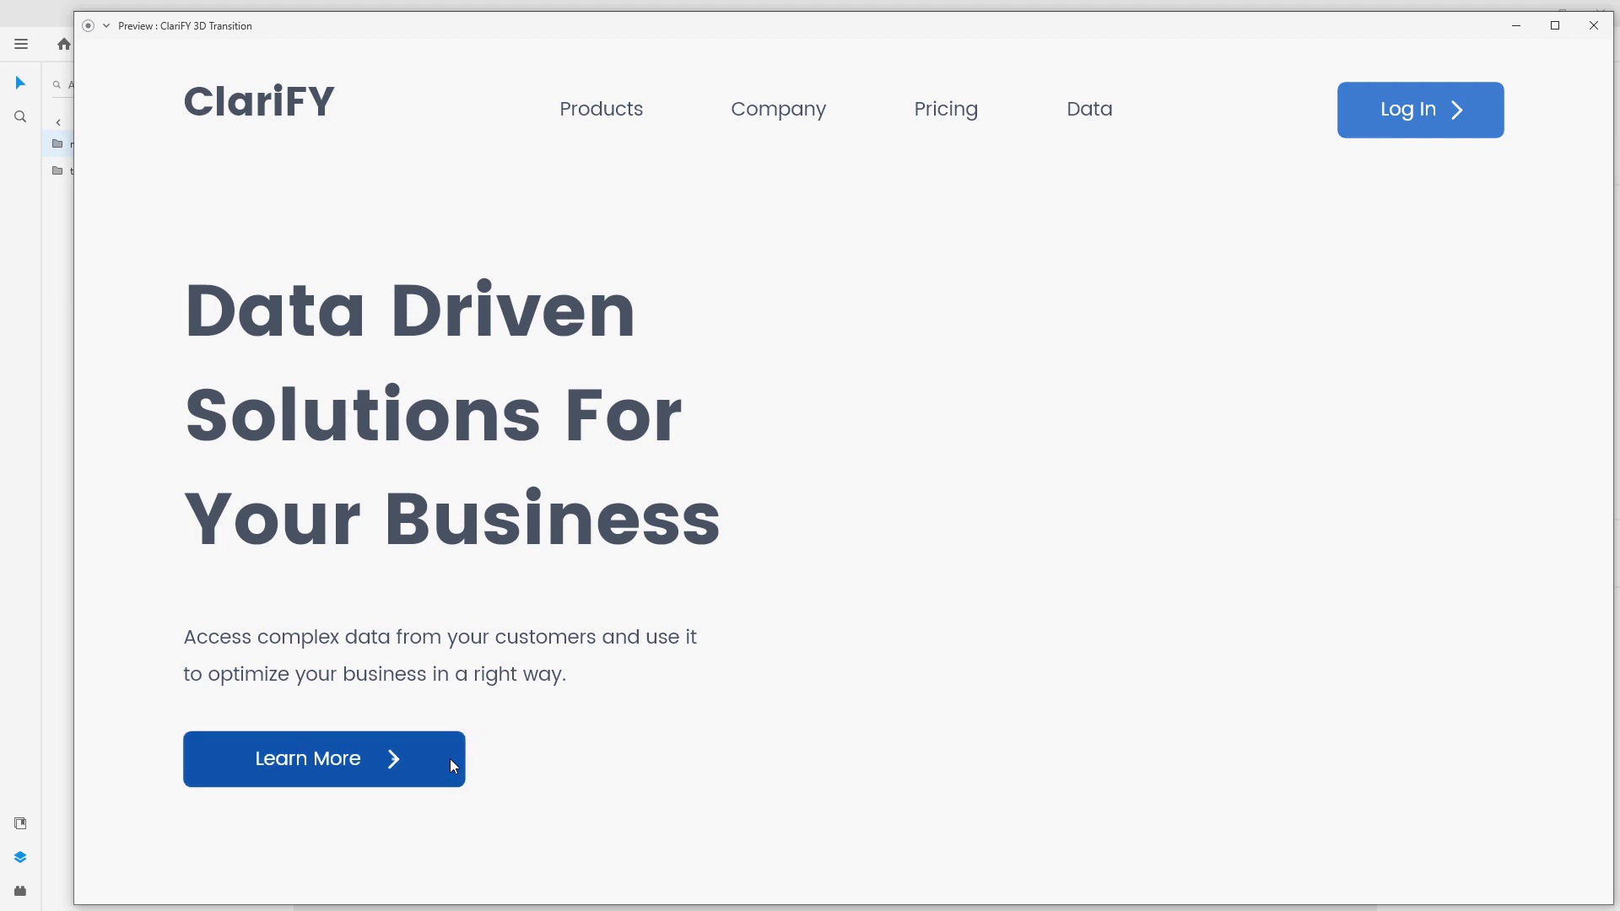
pyautogui.click(1594, 26)
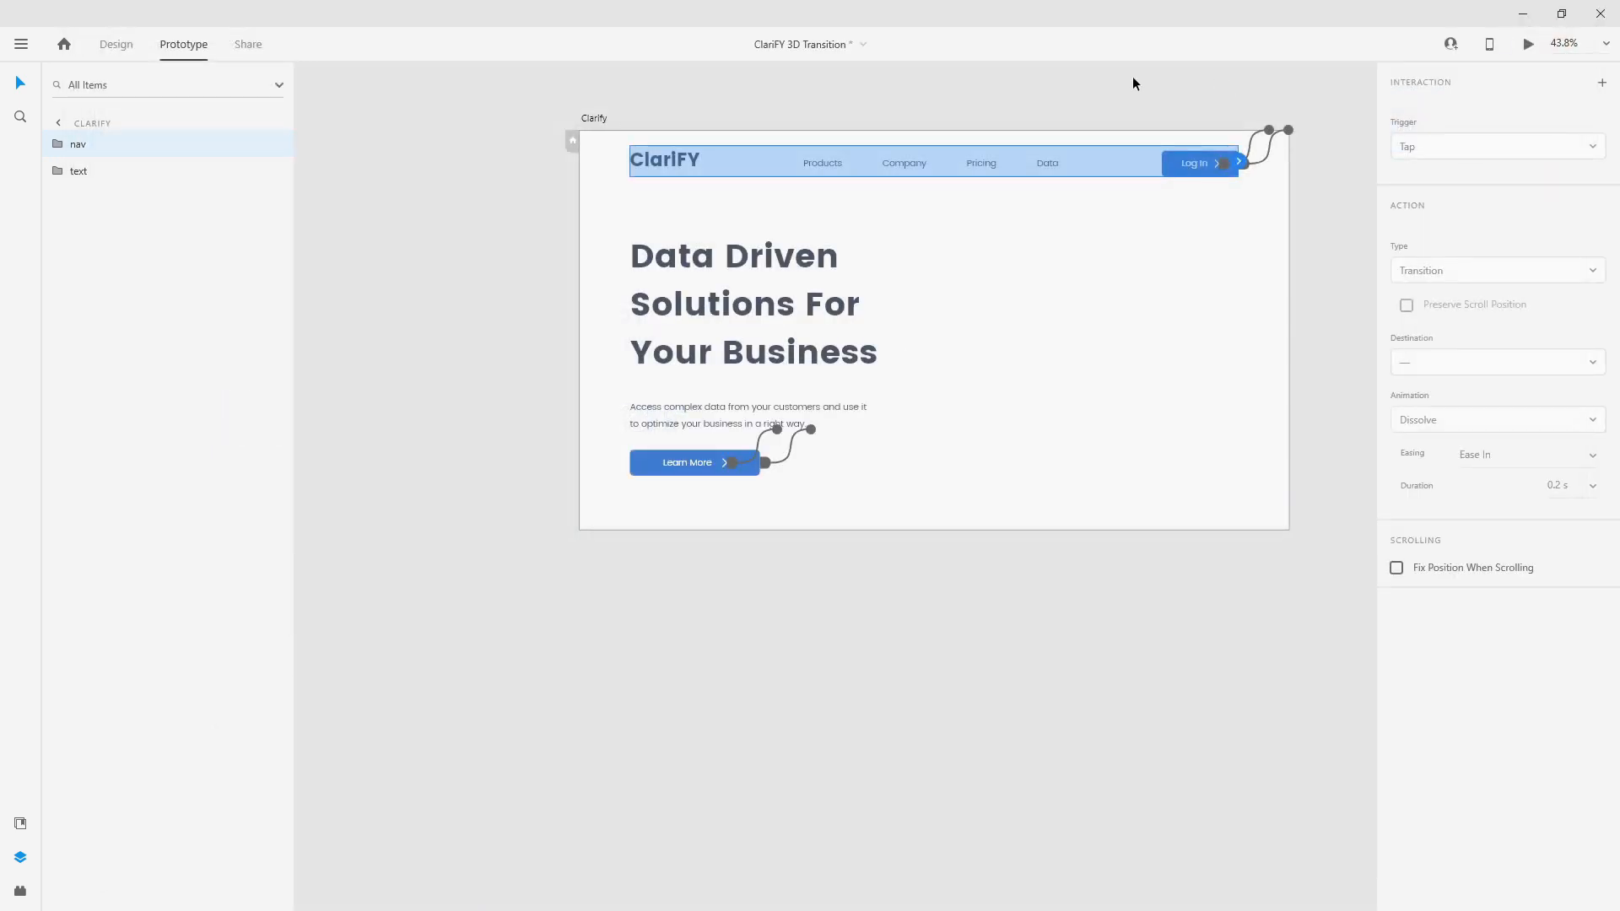
# Draw a closed Pen path around the artboard's upper-left half, with three intermediate points along its diagonal edge and corners outside the artboard.
pyautogui.click(114, 45)
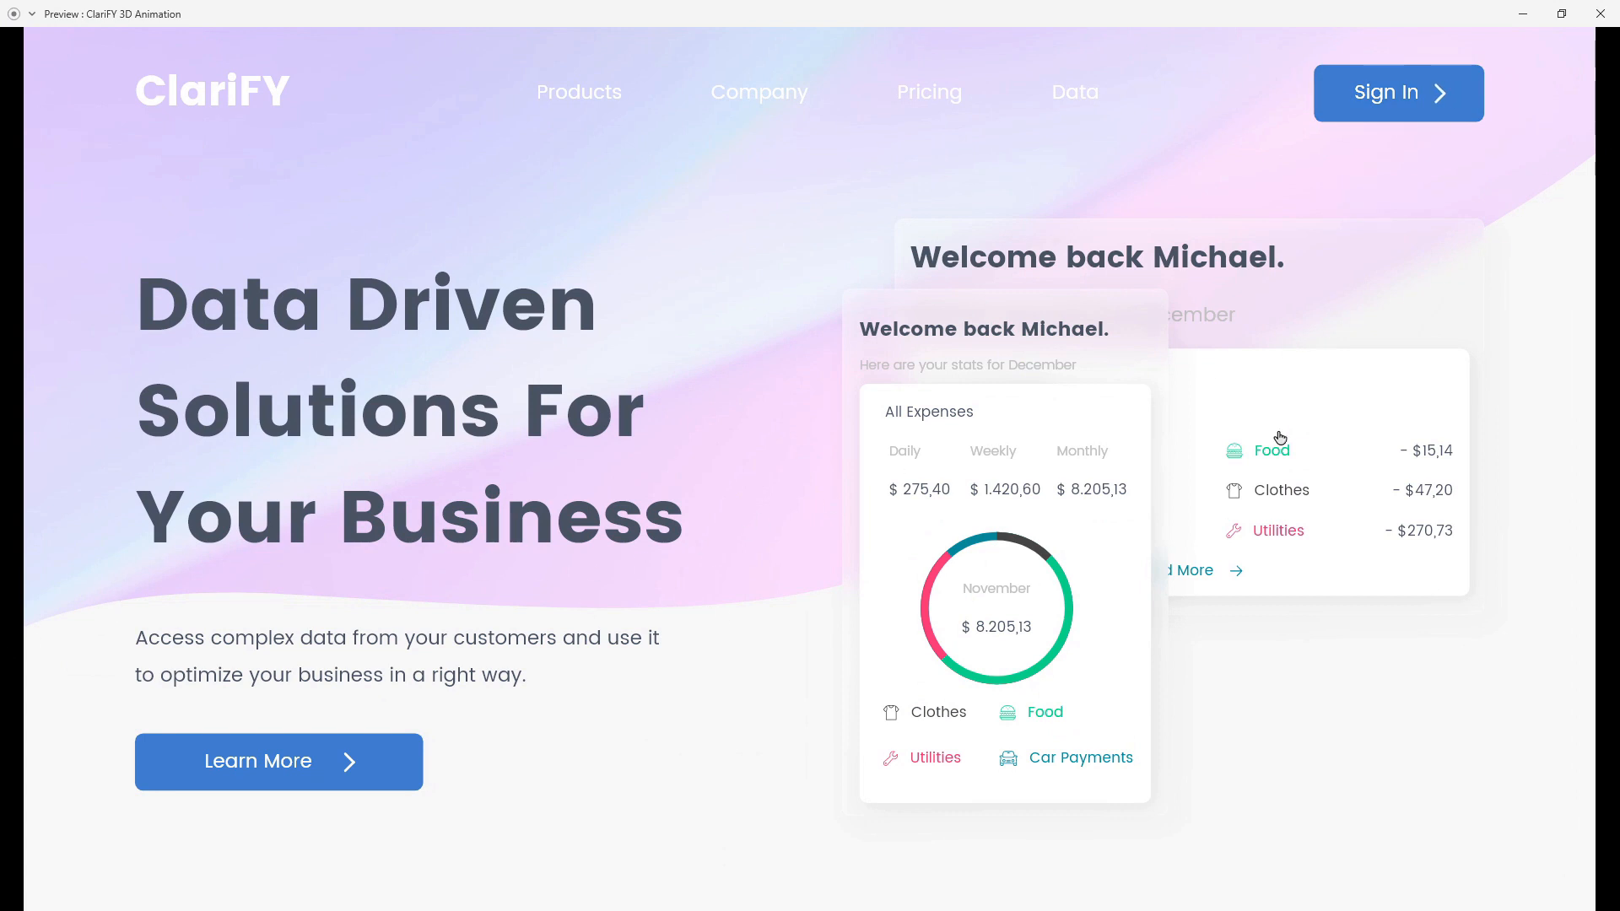
pyautogui.click(1600, 14)
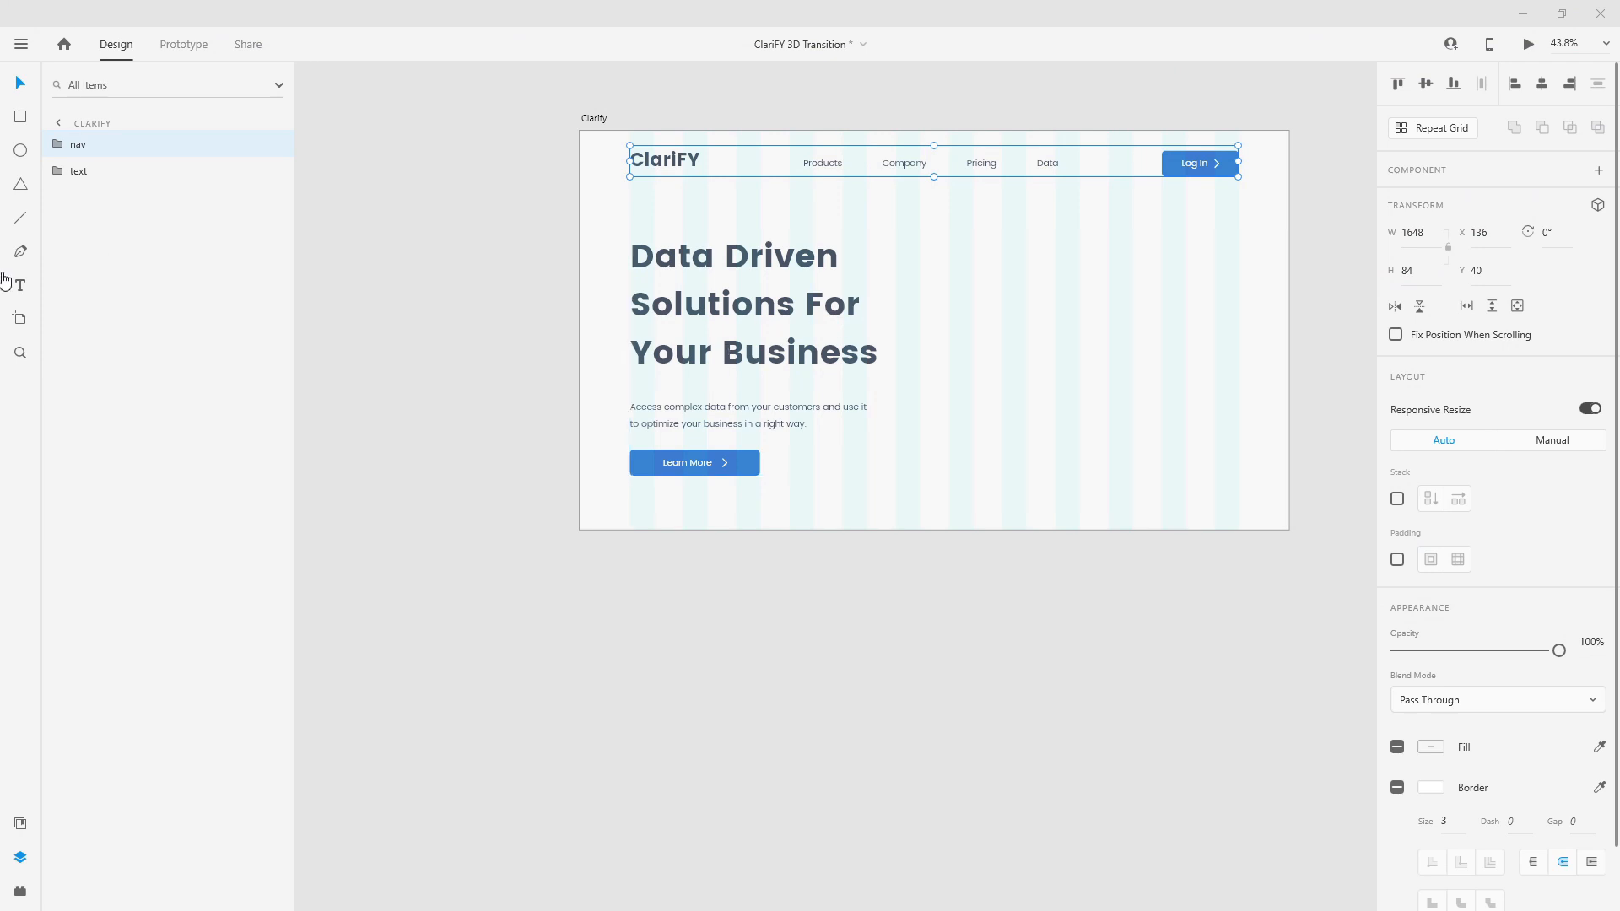
pyautogui.click(20, 251)
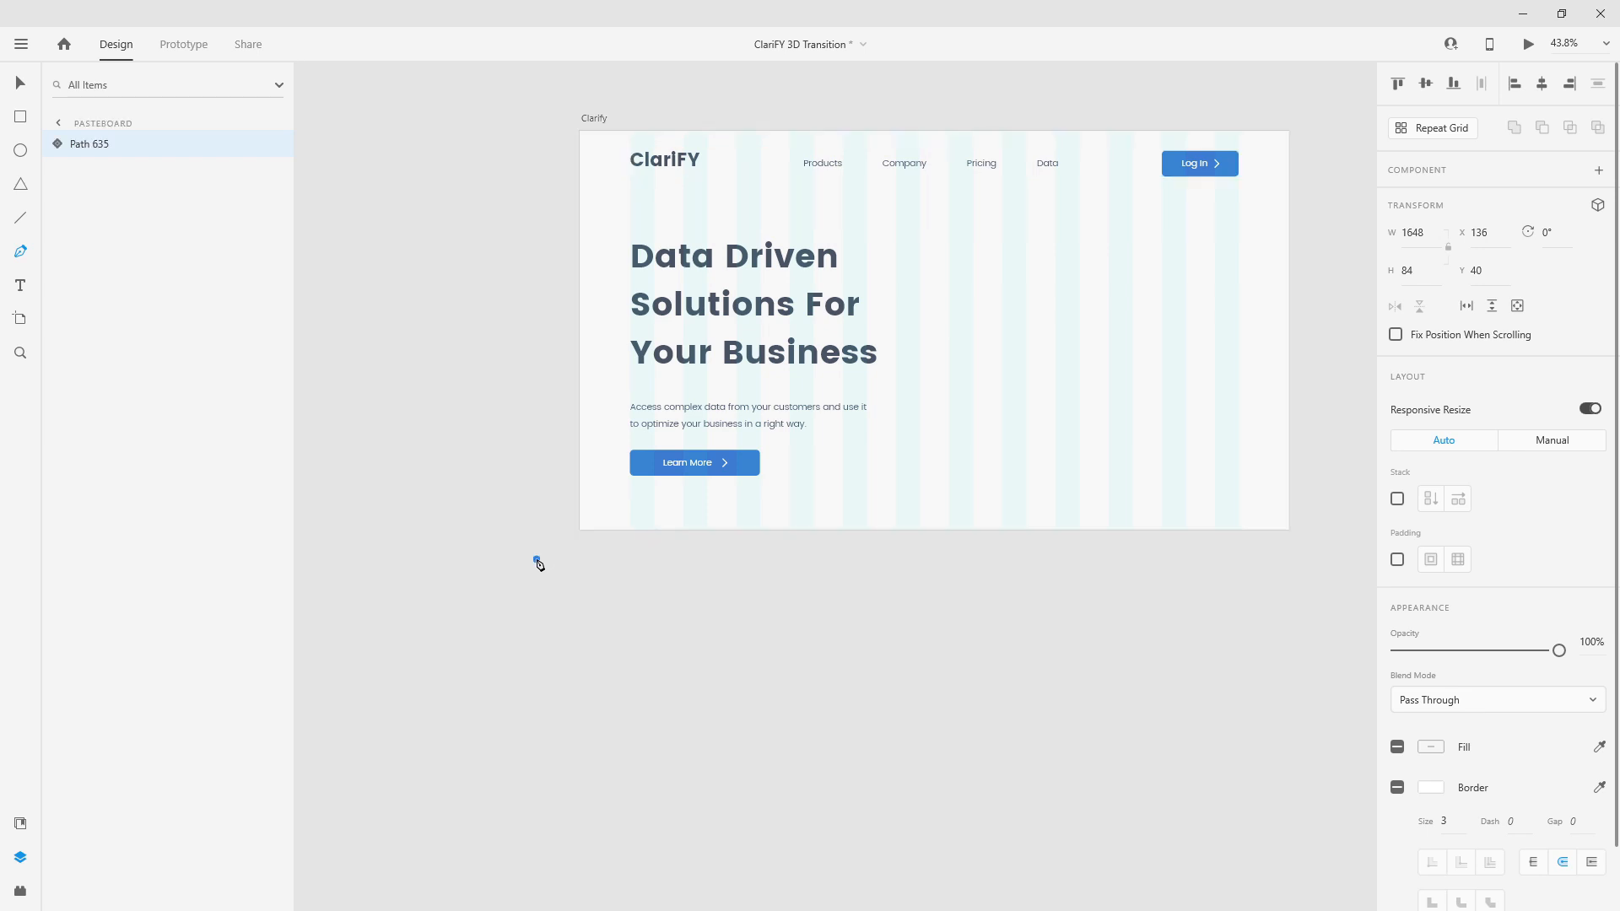
pyautogui.click(537, 558)
pyautogui.click(719, 435)
pyautogui.click(973, 318)
pyautogui.click(1157, 215)
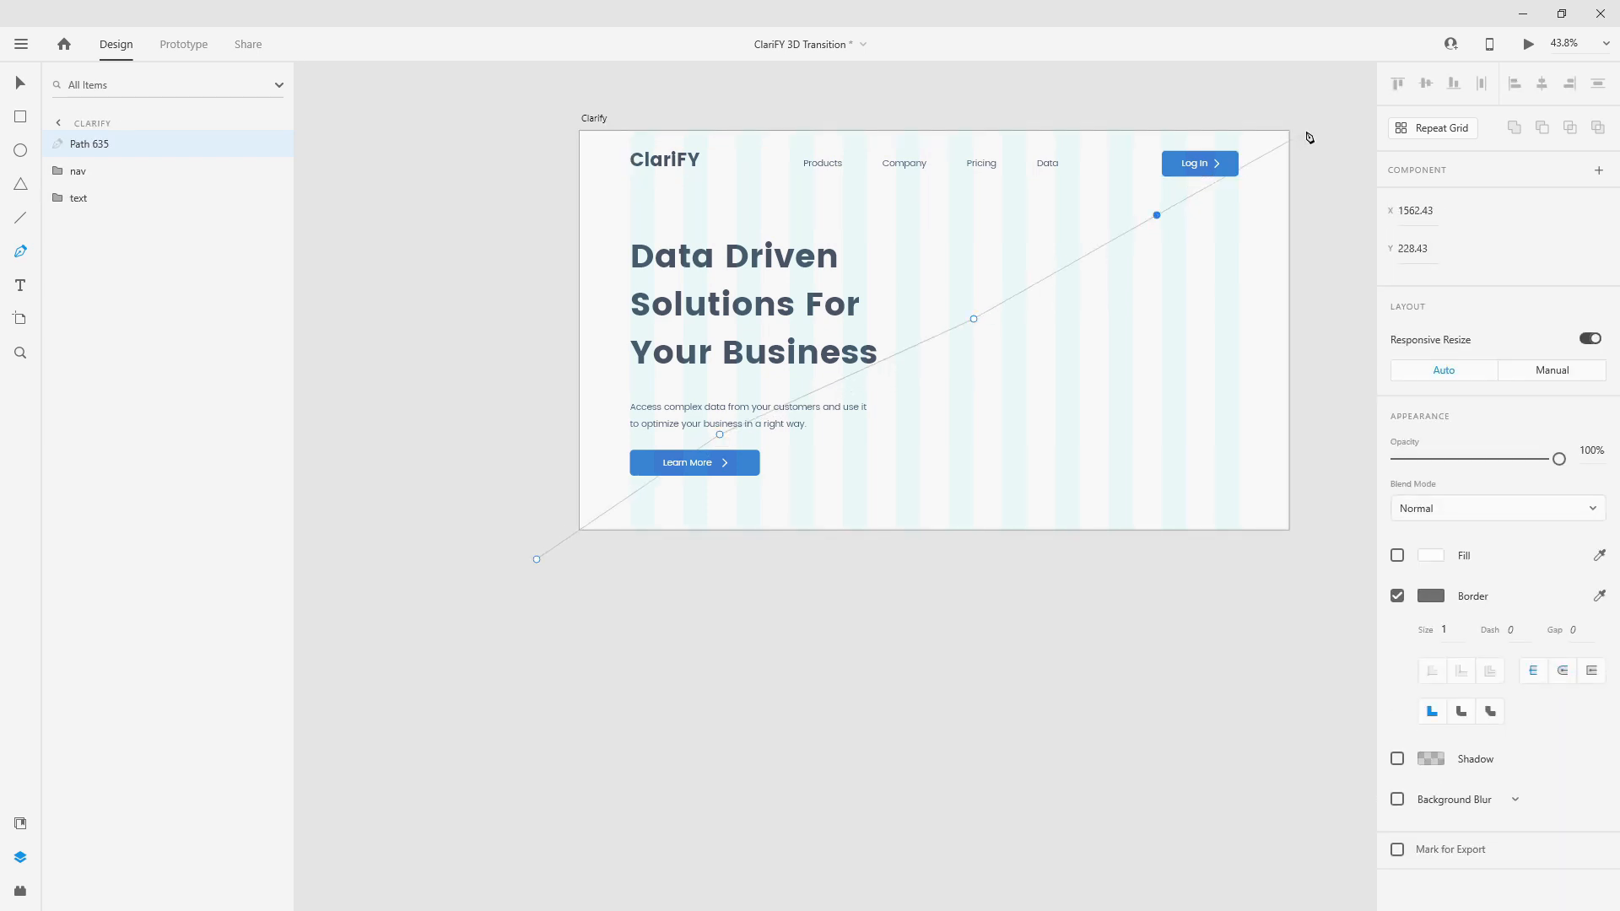
pyautogui.click(1338, 99)
pyautogui.click(536, 99)
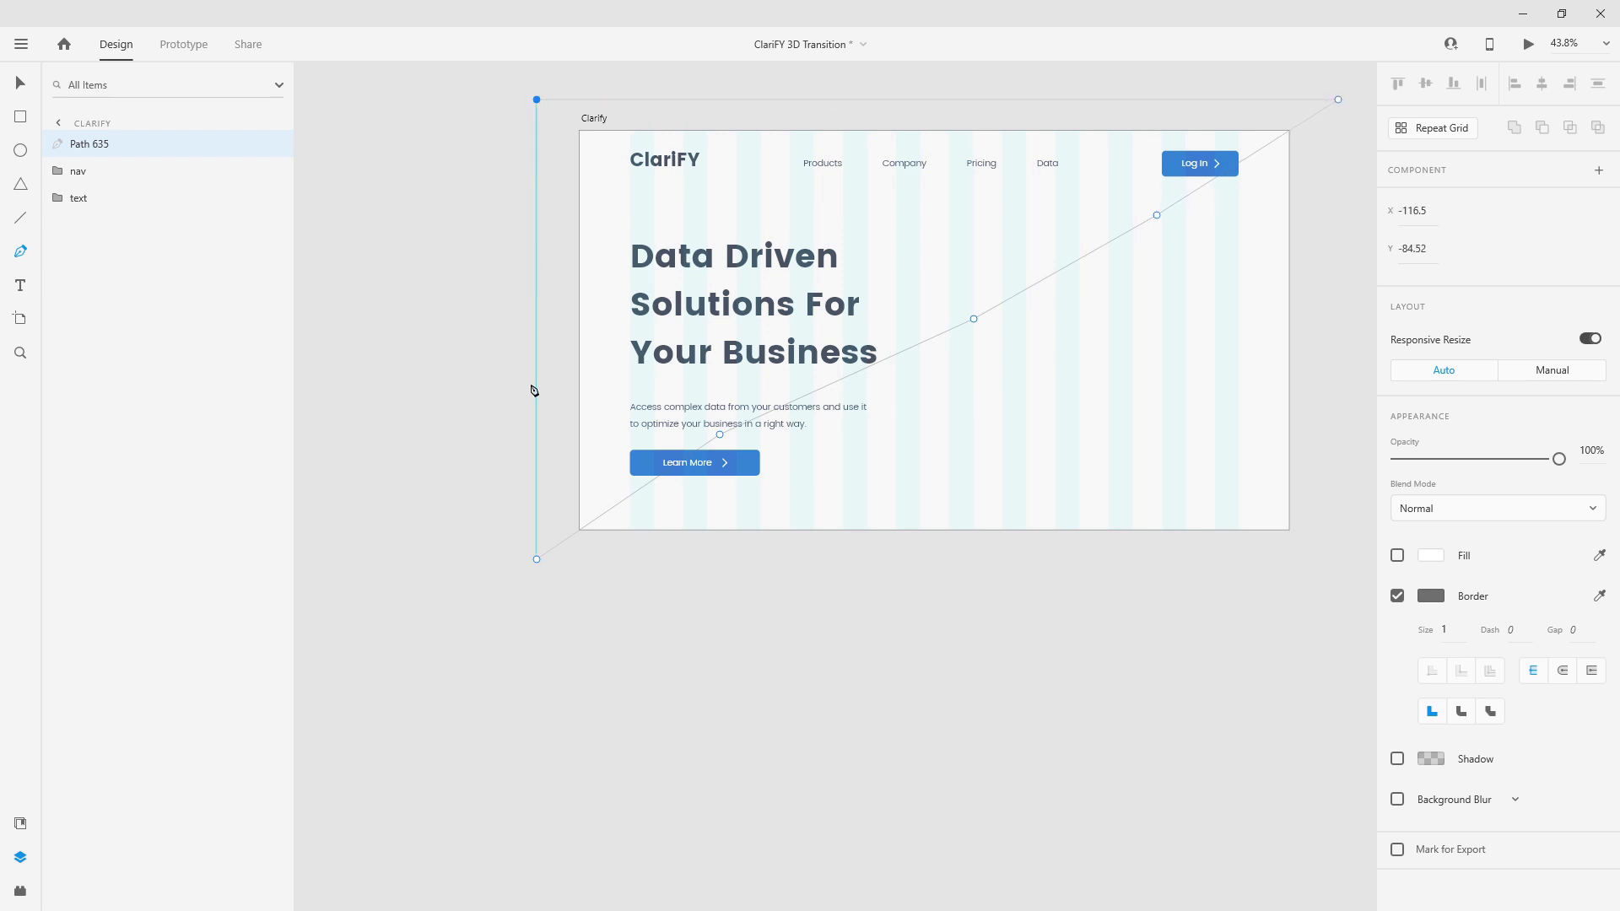
pyautogui.click(536, 559)
pyautogui.press('Escape')
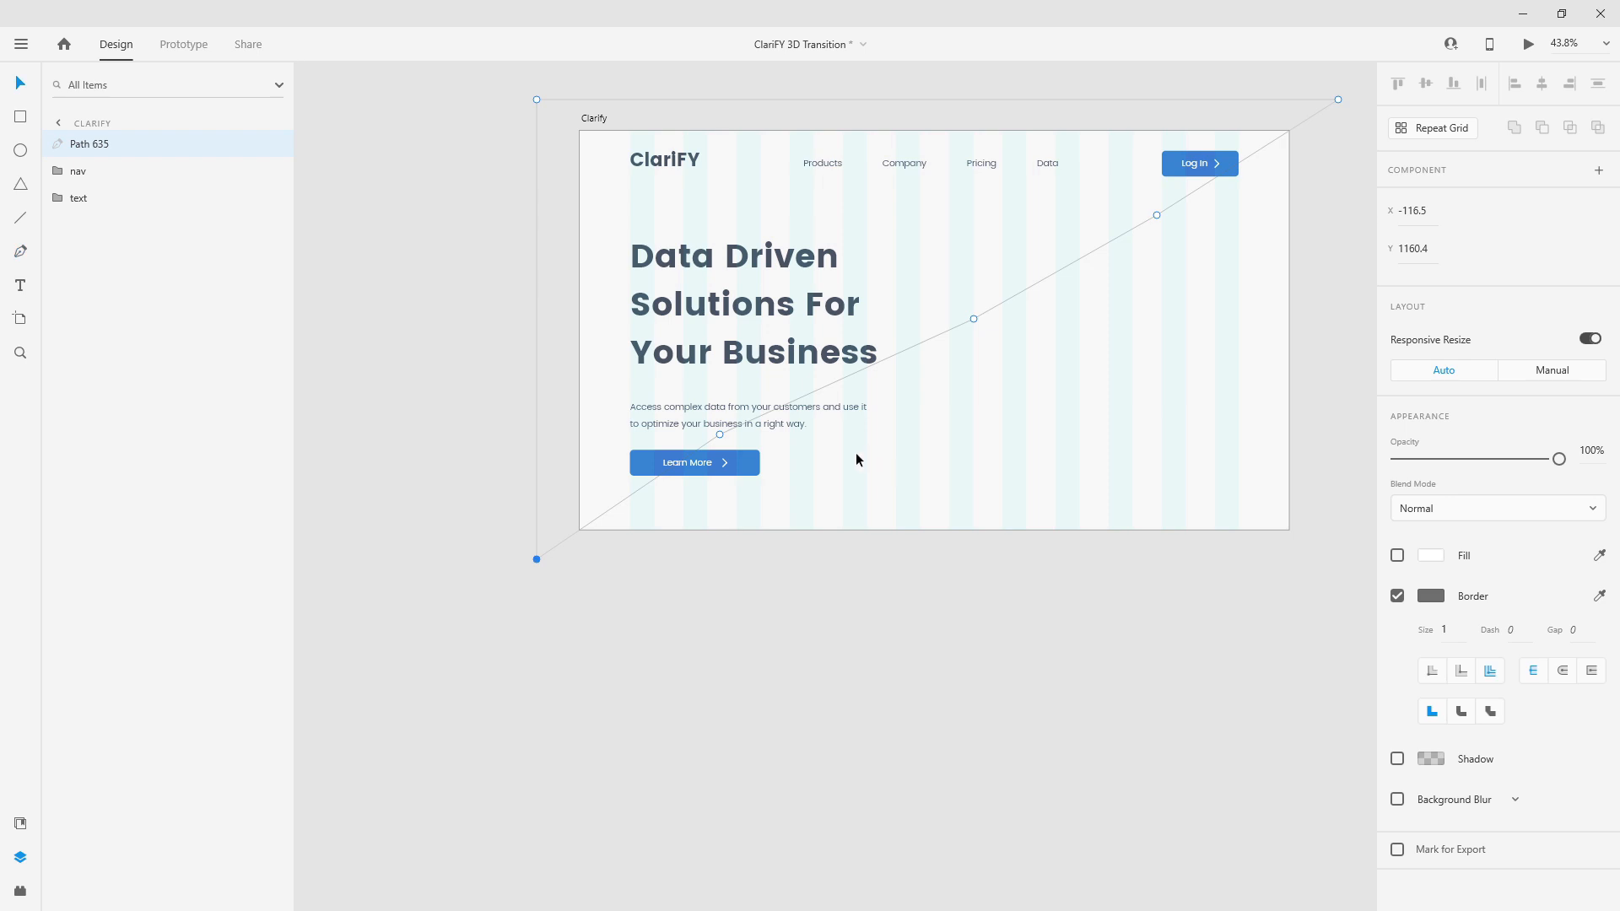
# Convert the three intermediate anchor points on the path's diagonal edge into smooth curve points.
pyautogui.doubleClick(721, 435)
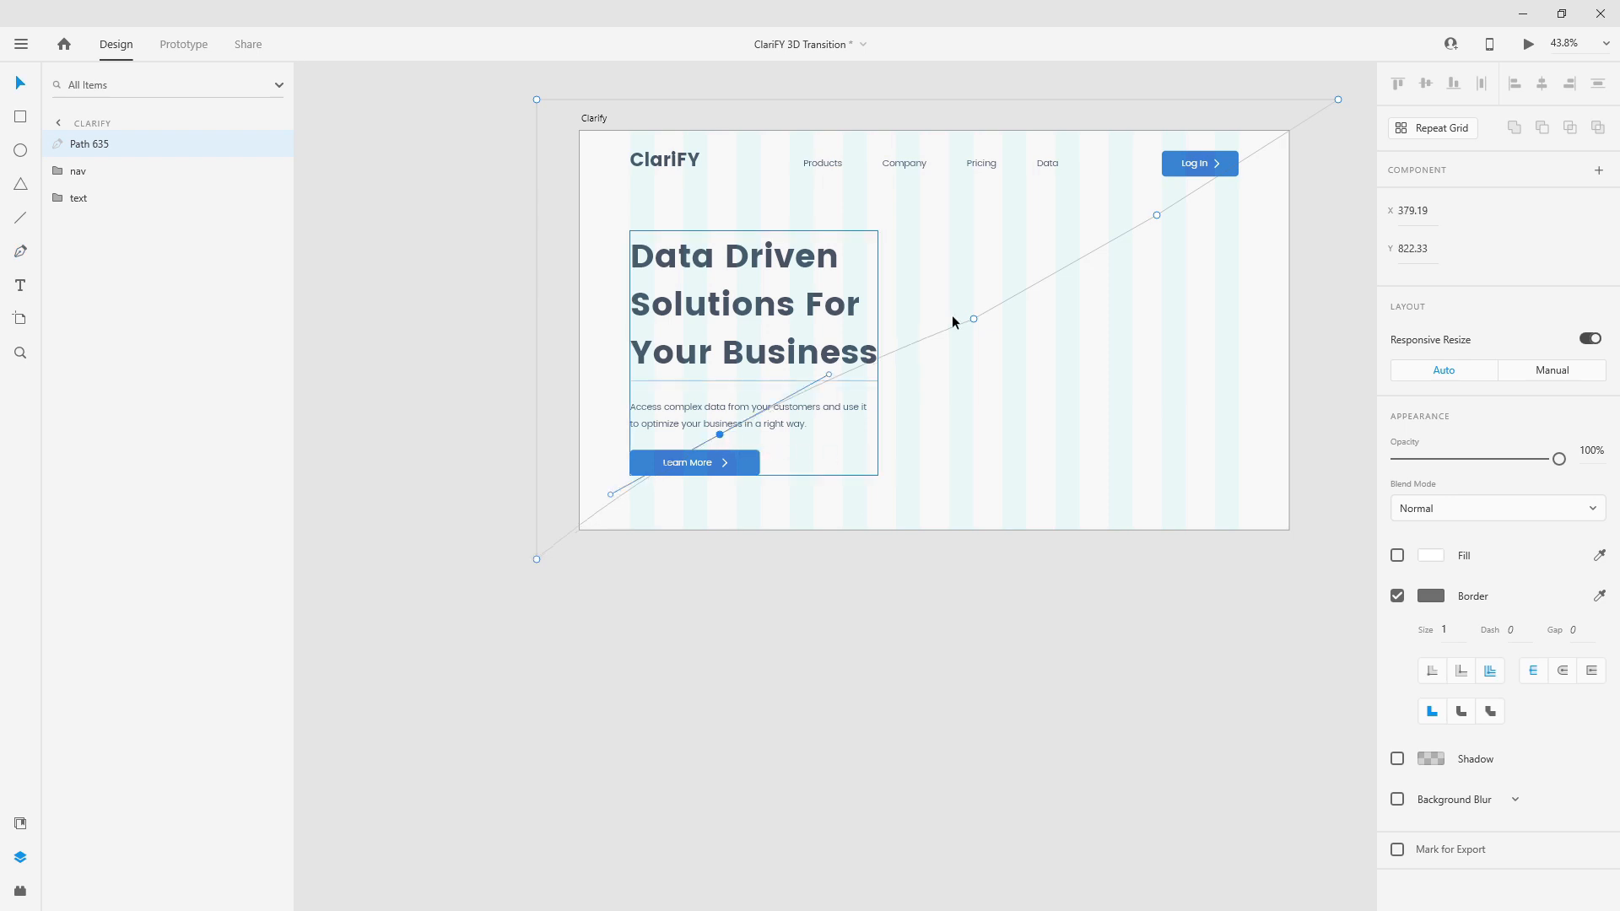
pyautogui.doubleClick(973, 319)
pyautogui.doubleClick(1158, 215)
# Reposition the path's three smooth points to form a wavy edge and flatten the handle of the point beside the description.
pyautogui.moveTo(1157, 216); pyautogui.dragTo(1186, 238)
pyautogui.moveTo(974, 320); pyautogui.dragTo(866, 312)
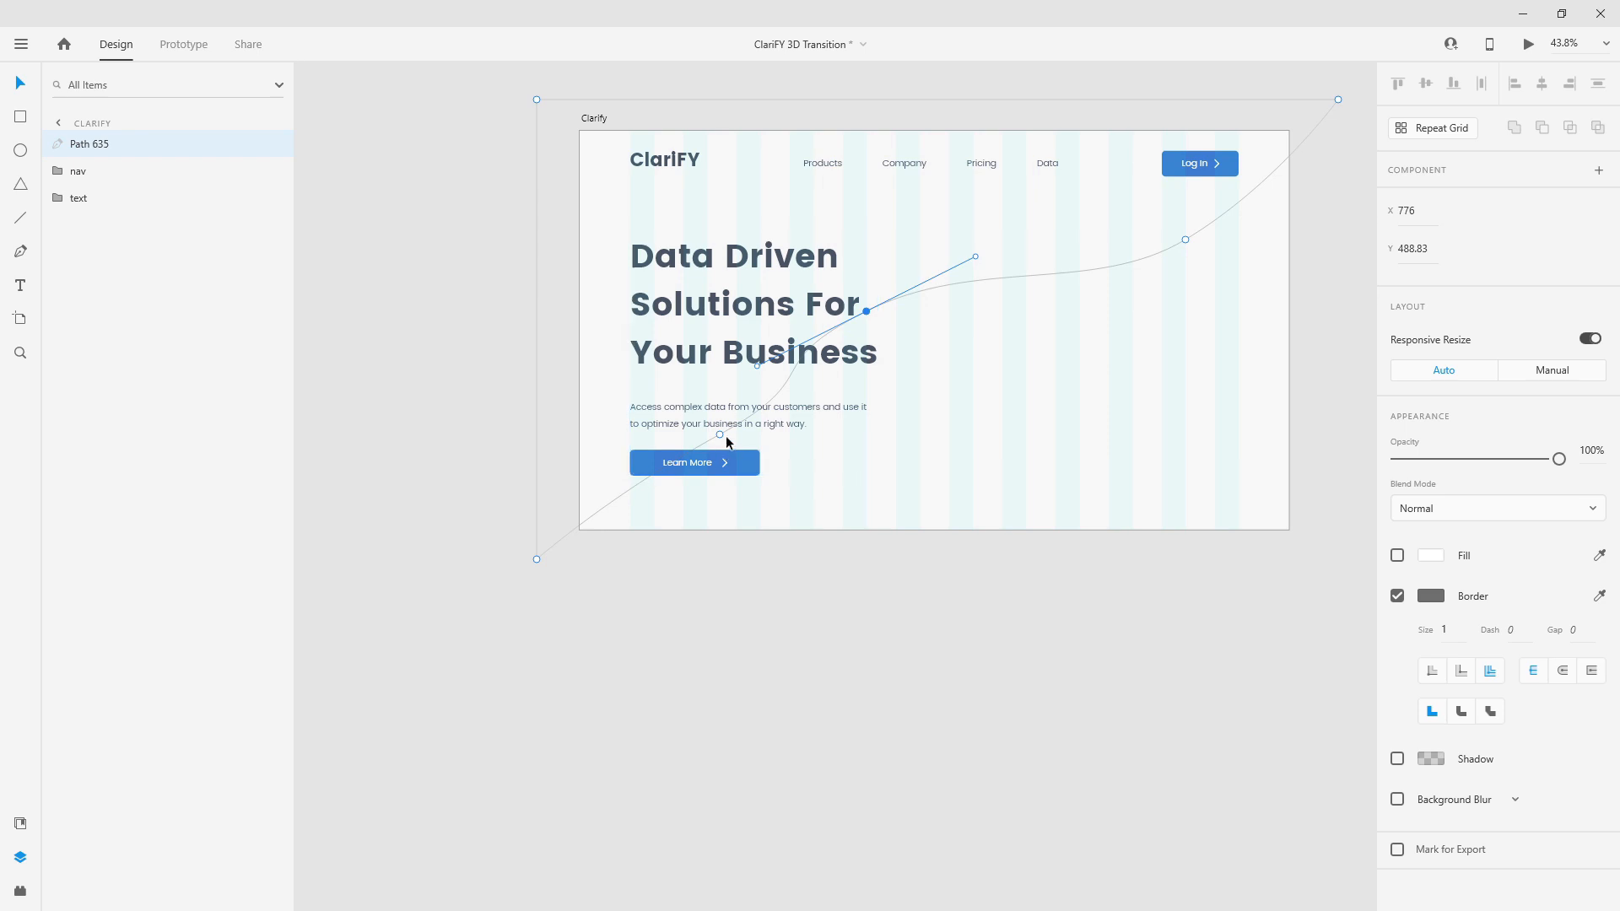
pyautogui.click(715, 436)
pyautogui.hotkey('ctrl', 'z')
pyautogui.moveTo(720, 434); pyautogui.dragTo(617, 396)
pyautogui.moveTo(726, 336); pyautogui.dragTo(747, 382)
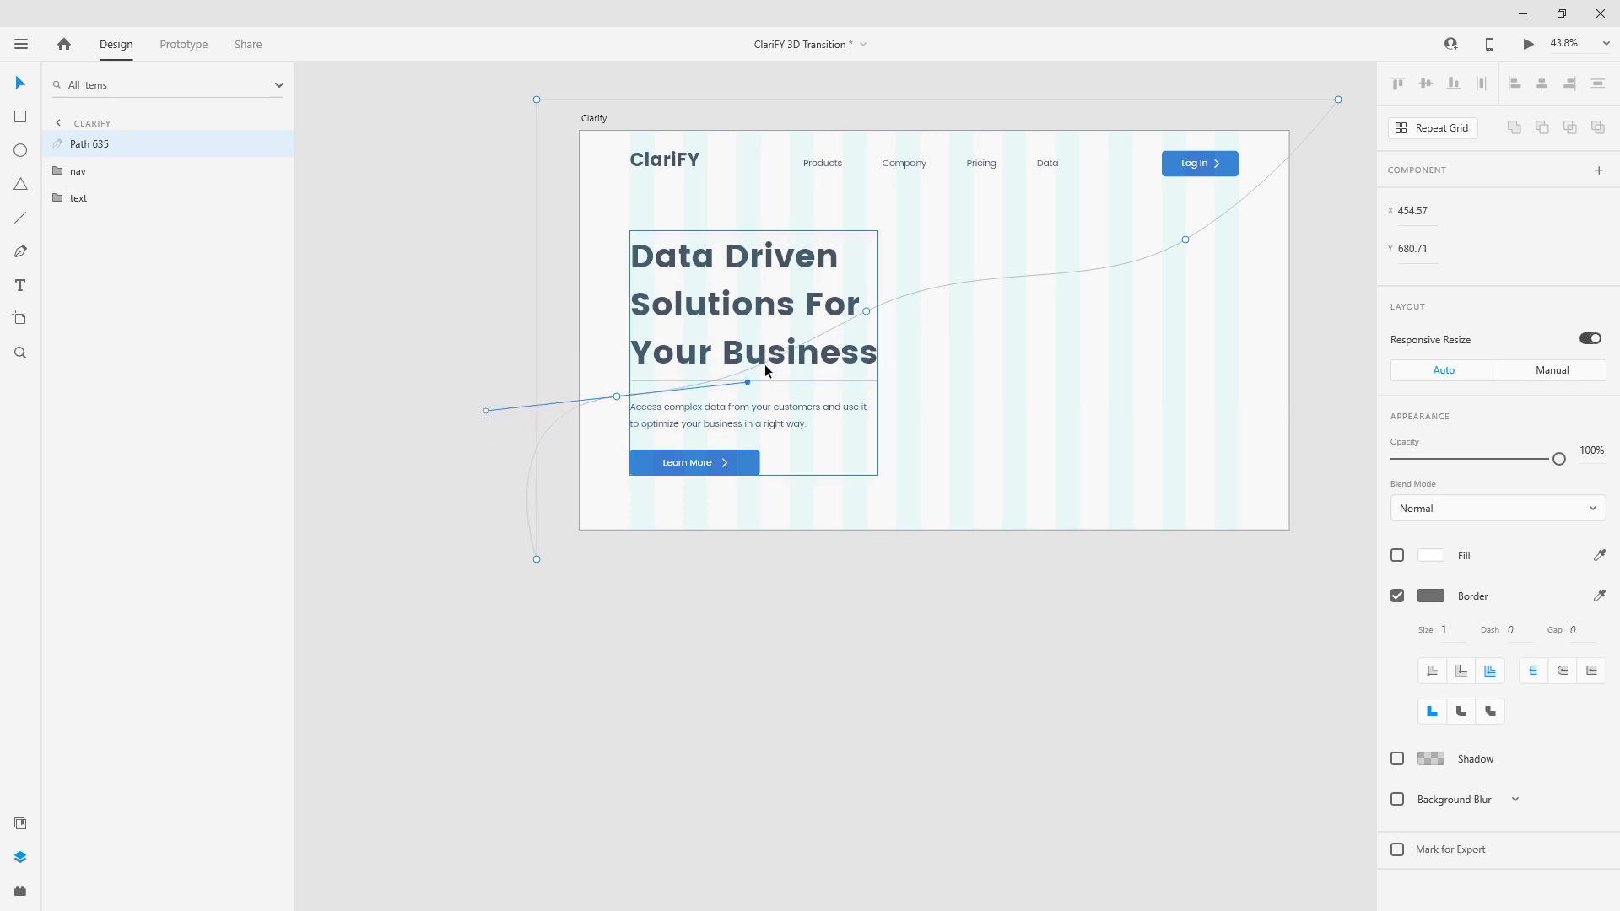
# Move the path's middle curve point just past the end of "Your Business" and steepen its handle.
pyautogui.click(869, 312)
pyautogui.moveTo(869, 312); pyautogui.dragTo(940, 354)
pyautogui.moveTo(617, 396); pyautogui.dragTo(610, 392)
pyautogui.moveTo(938, 351); pyautogui.dragTo(950, 349)
pyautogui.moveTo(1056, 291)
pyautogui.mouseDown()
pyautogui.moveTo(1085, 321)
pyautogui.moveTo(1043, 267)
pyautogui.moveTo(1027, 278)
pyautogui.mouseUp()
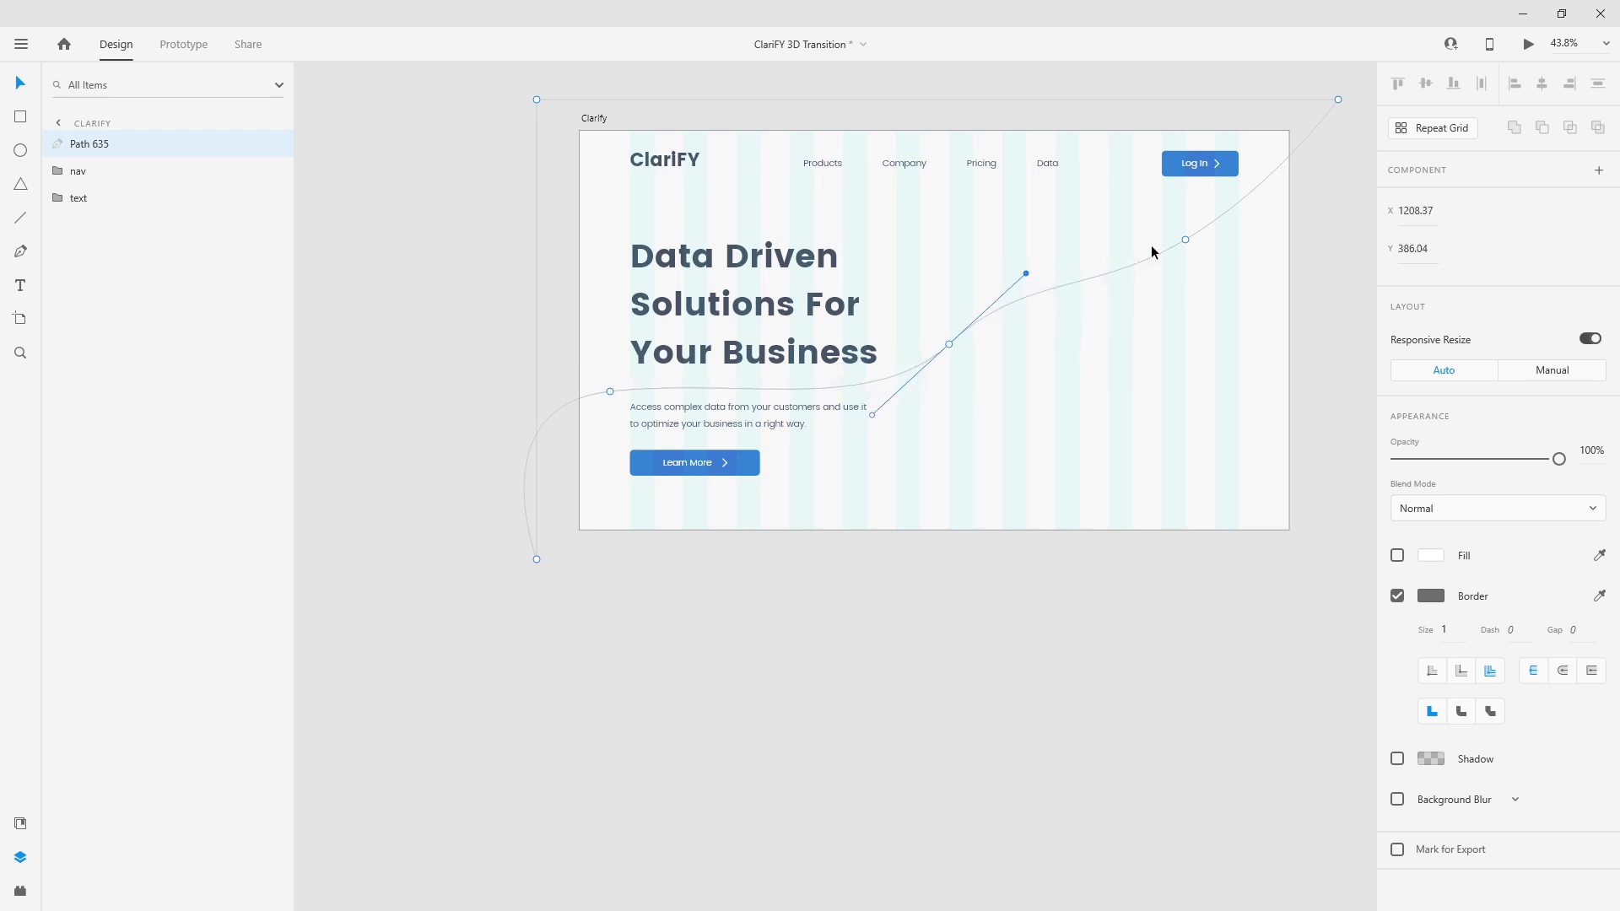
# Place the path's upper-right curve point below the Log In button at about X 1640, Y 409, with a flatter handle.
pyautogui.moveTo(1186, 239)
pyautogui.mouseDown()
pyautogui.moveTo(1202, 225)
pyautogui.moveTo(1163, 221)
pyautogui.mouseUp()
pyautogui.moveTo(1252, 166)
pyautogui.mouseDown()
pyautogui.moveTo(1190, 148)
pyautogui.moveTo(1229, 226)
pyautogui.moveTo(1308, 188)
pyautogui.moveTo(1312, 211)
pyautogui.moveTo(1301, 173)
pyautogui.moveTo(1233, 149)
pyautogui.mouseUp()
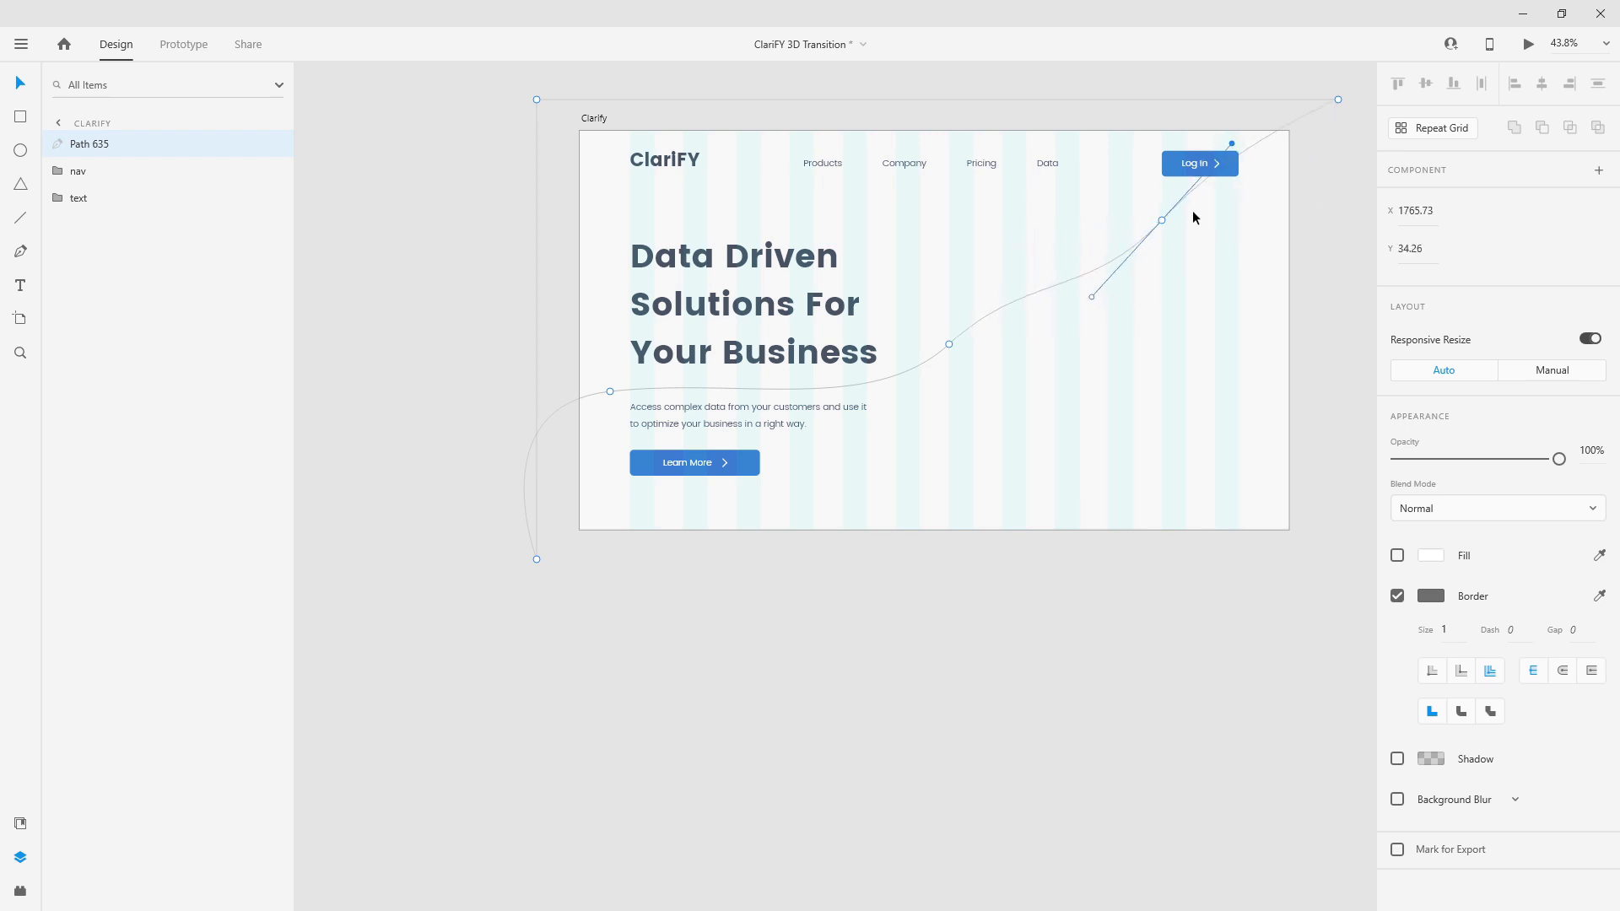
pyautogui.moveTo(1162, 220); pyautogui.dragTo(1213, 283)
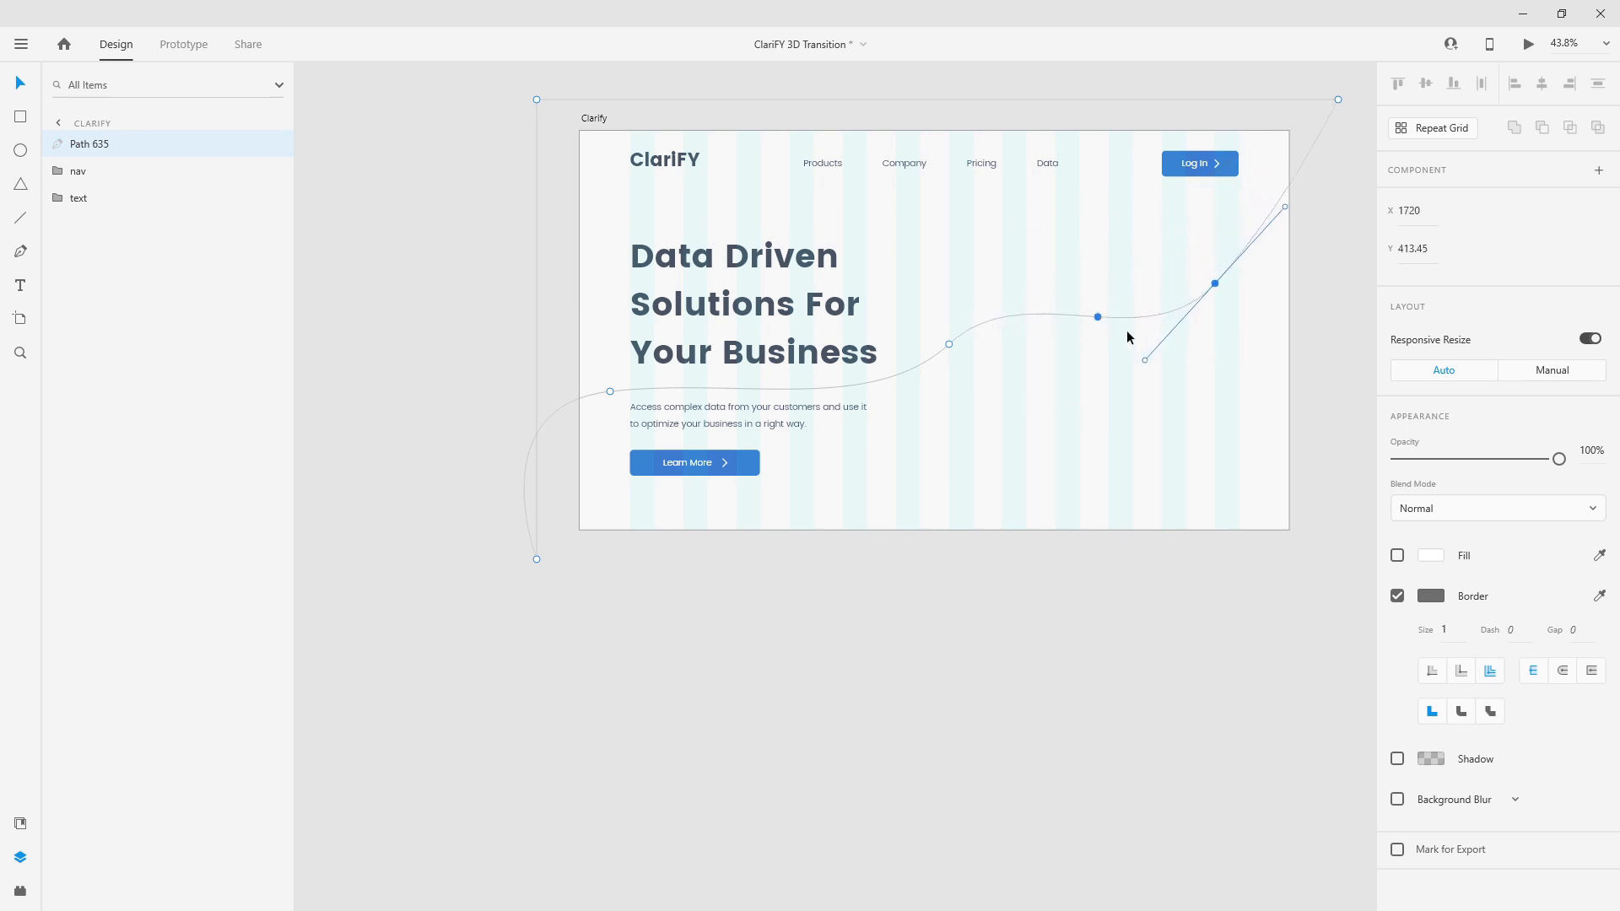
pyautogui.moveTo(1145, 360); pyautogui.dragTo(1101, 347)
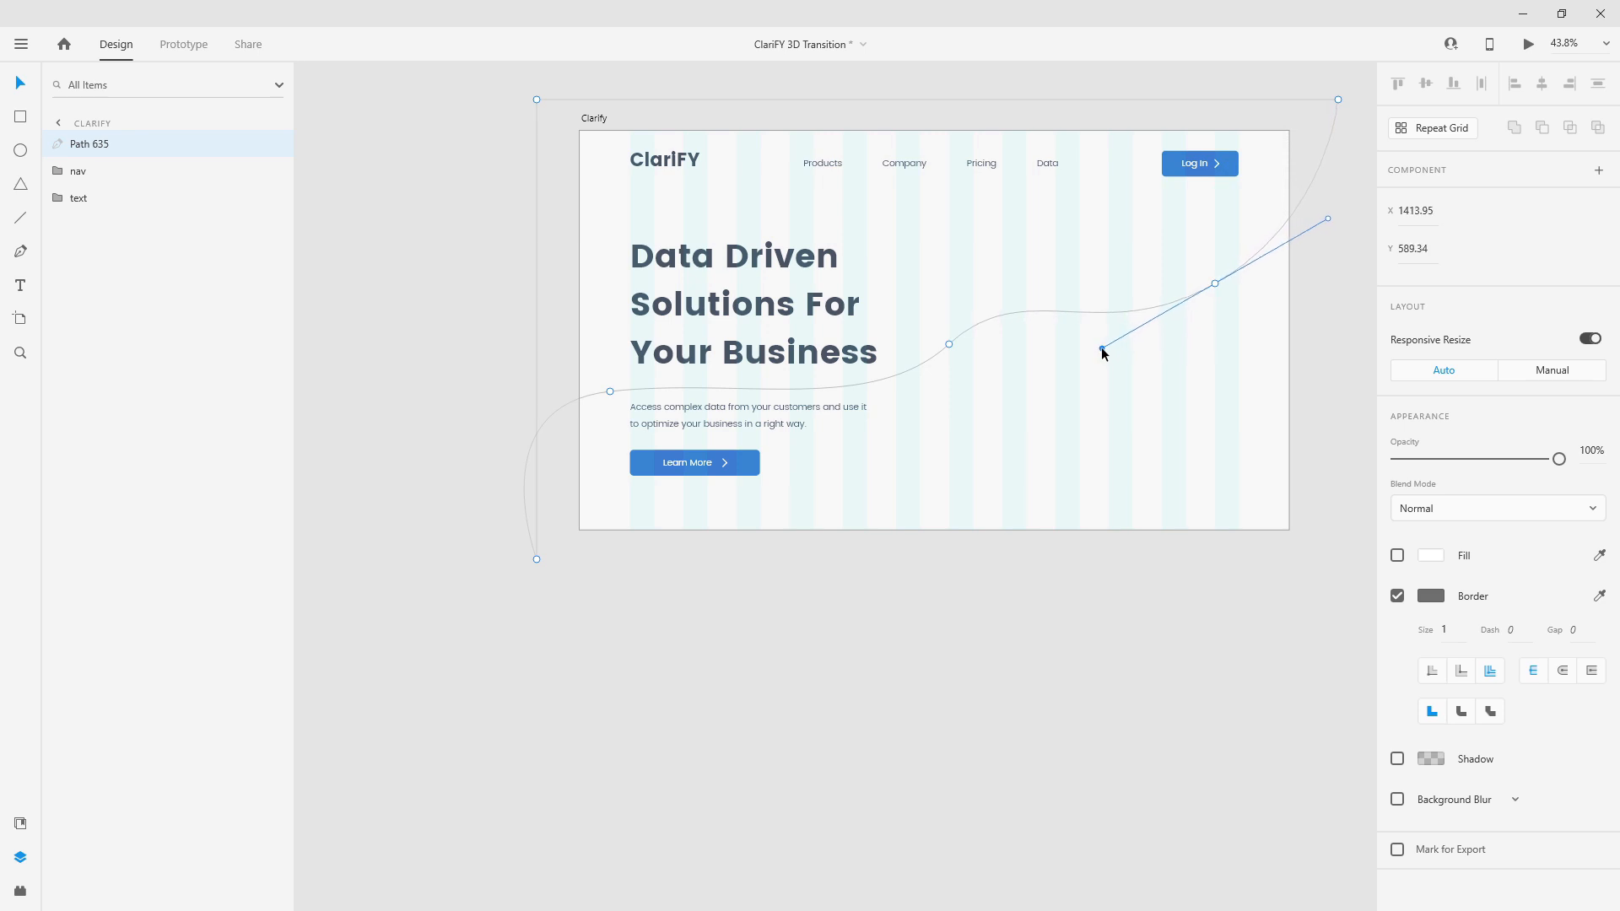
pyautogui.moveTo(1213, 282); pyautogui.dragTo(1186, 282)
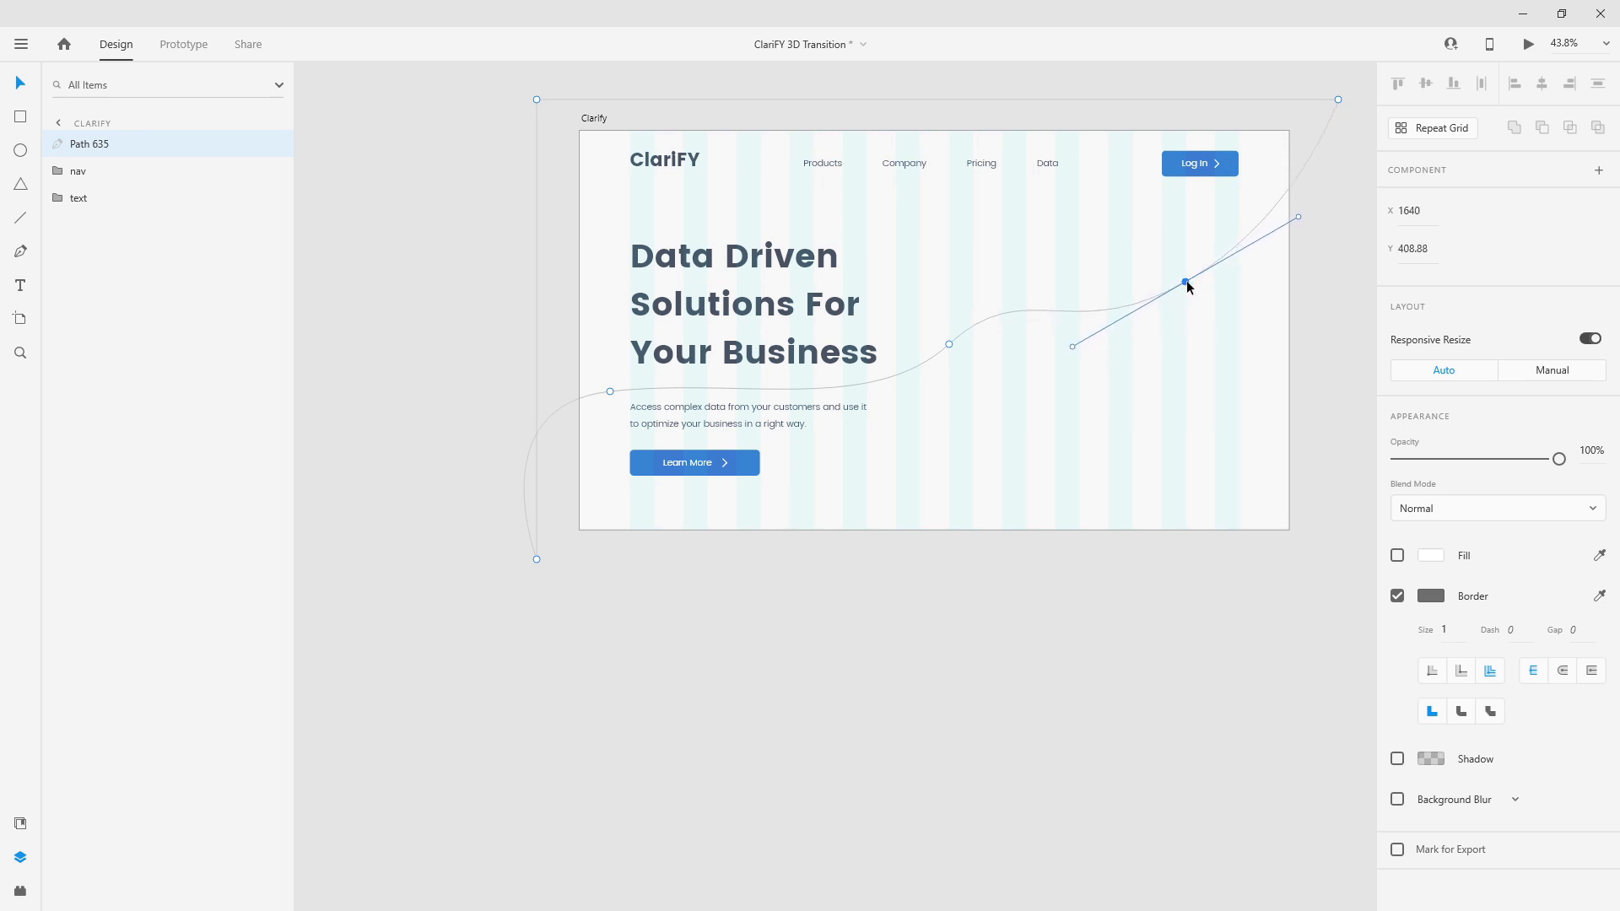
# Rename the drawn path layer bg_shape.
pyautogui.doubleClick(107, 151)
pyautogui.write('bg')
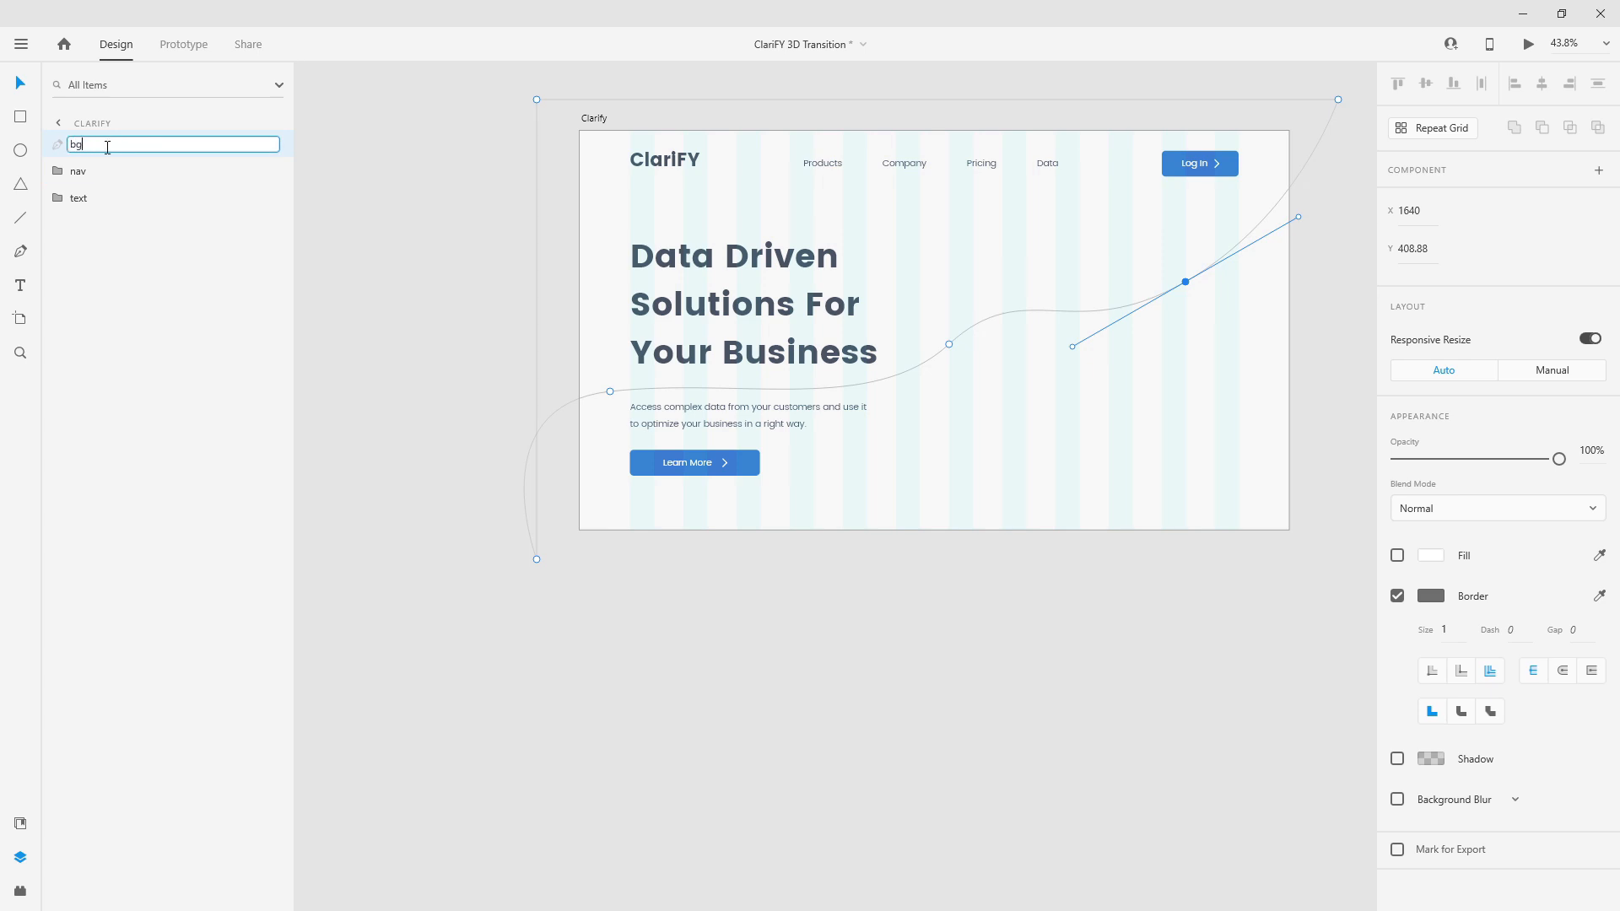
pyautogui.write('_shape')
pyautogui.press('Return')
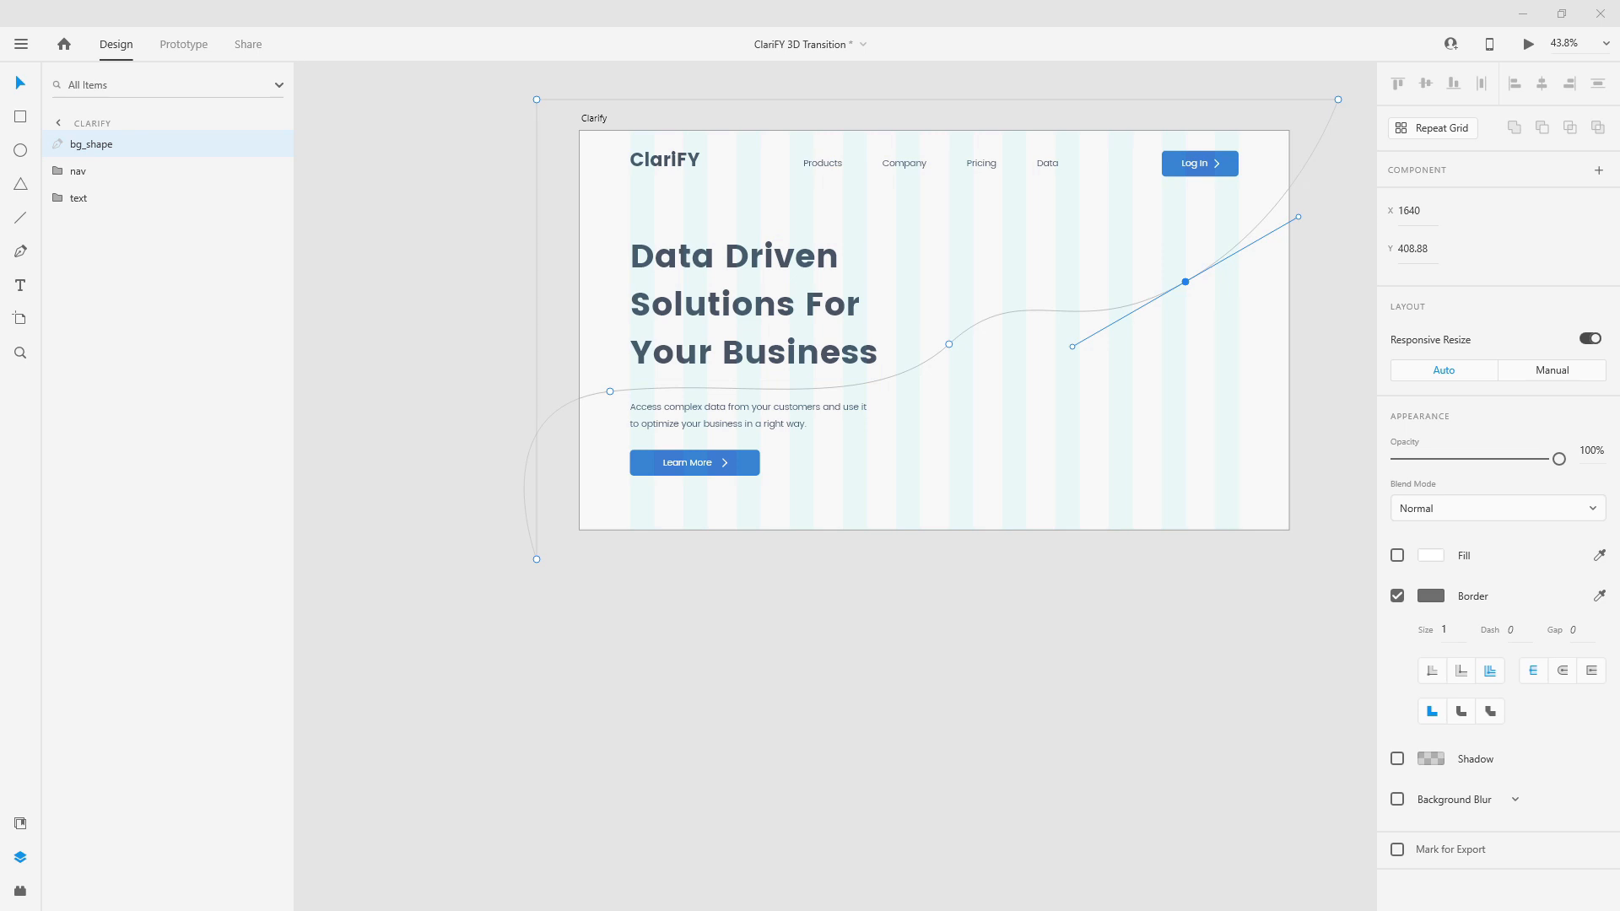
# Try placing the Blur06 gradient image on the Clarify artboard, and delete it.
pyautogui.moveTo(845, 121); pyautogui.dragTo(858, 209)
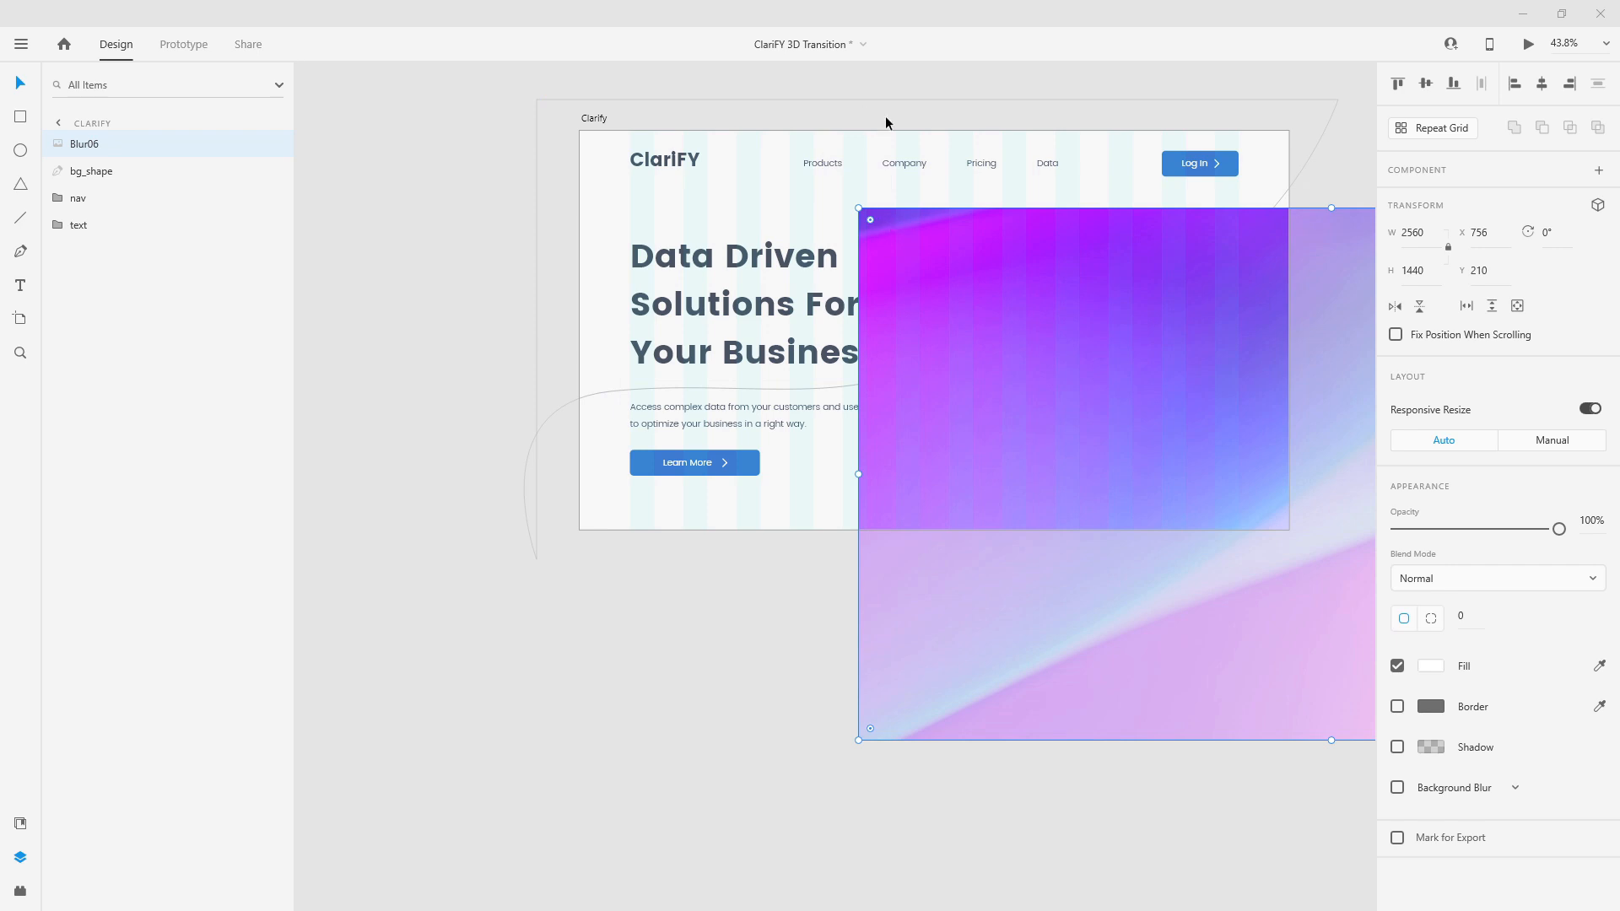
pyautogui.click(622, 633)
pyautogui.click(1101, 518)
pyautogui.press('Delete')
# Move the bg_shape layer below the text group and nudge its curve point beside the description to about X 82, Y 717.
pyautogui.click(100, 147)
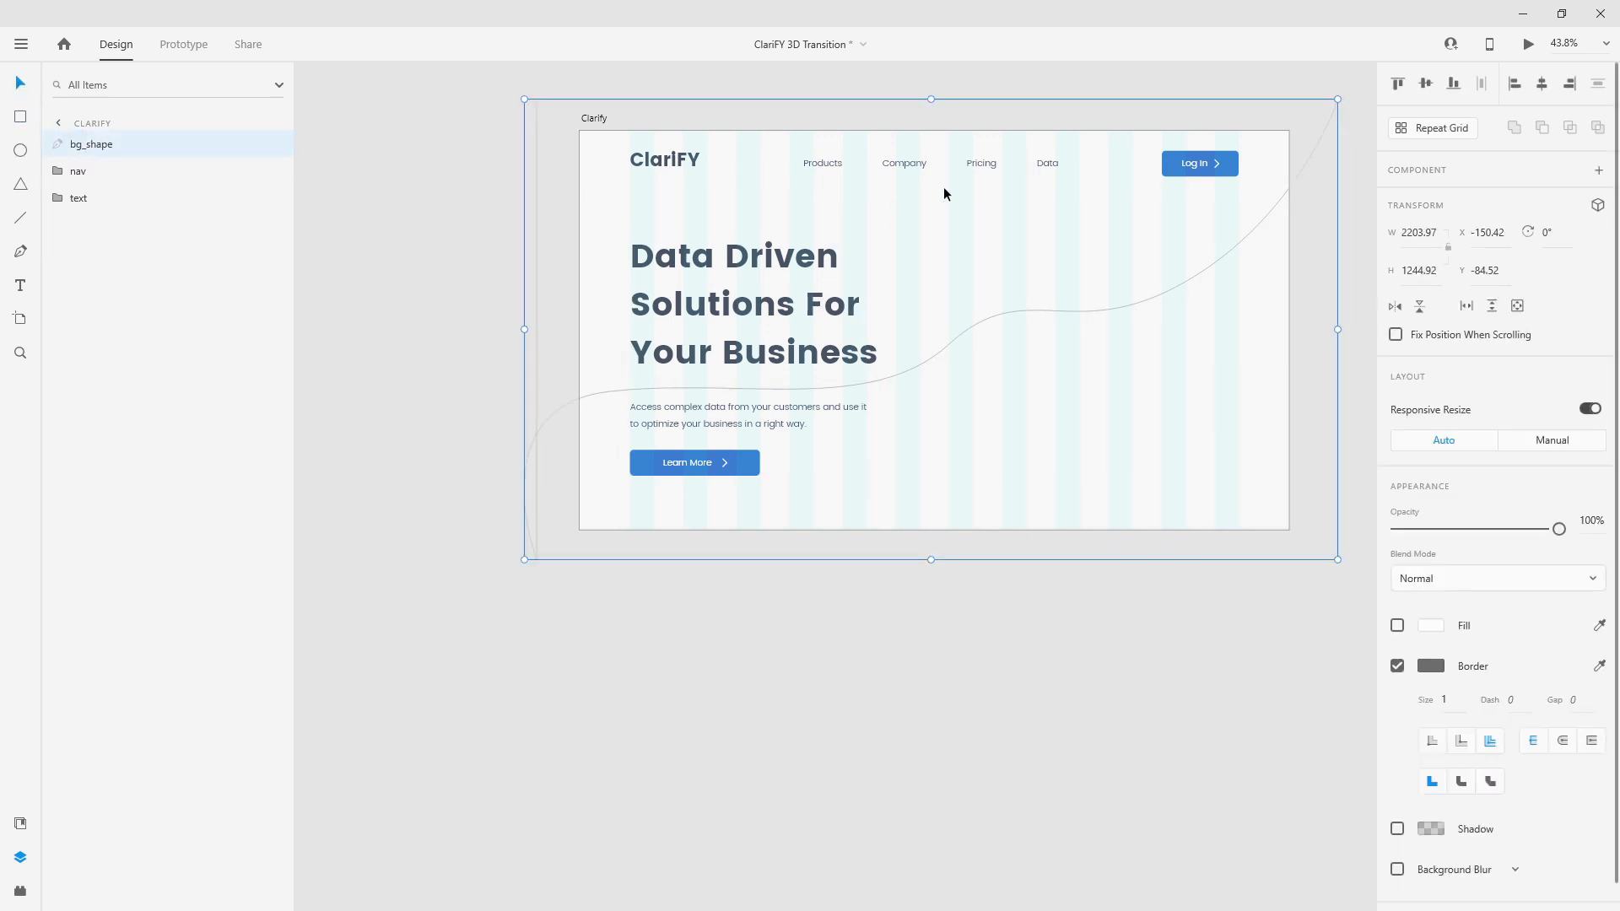
pyautogui.moveTo(100, 147); pyautogui.dragTo(110, 212)
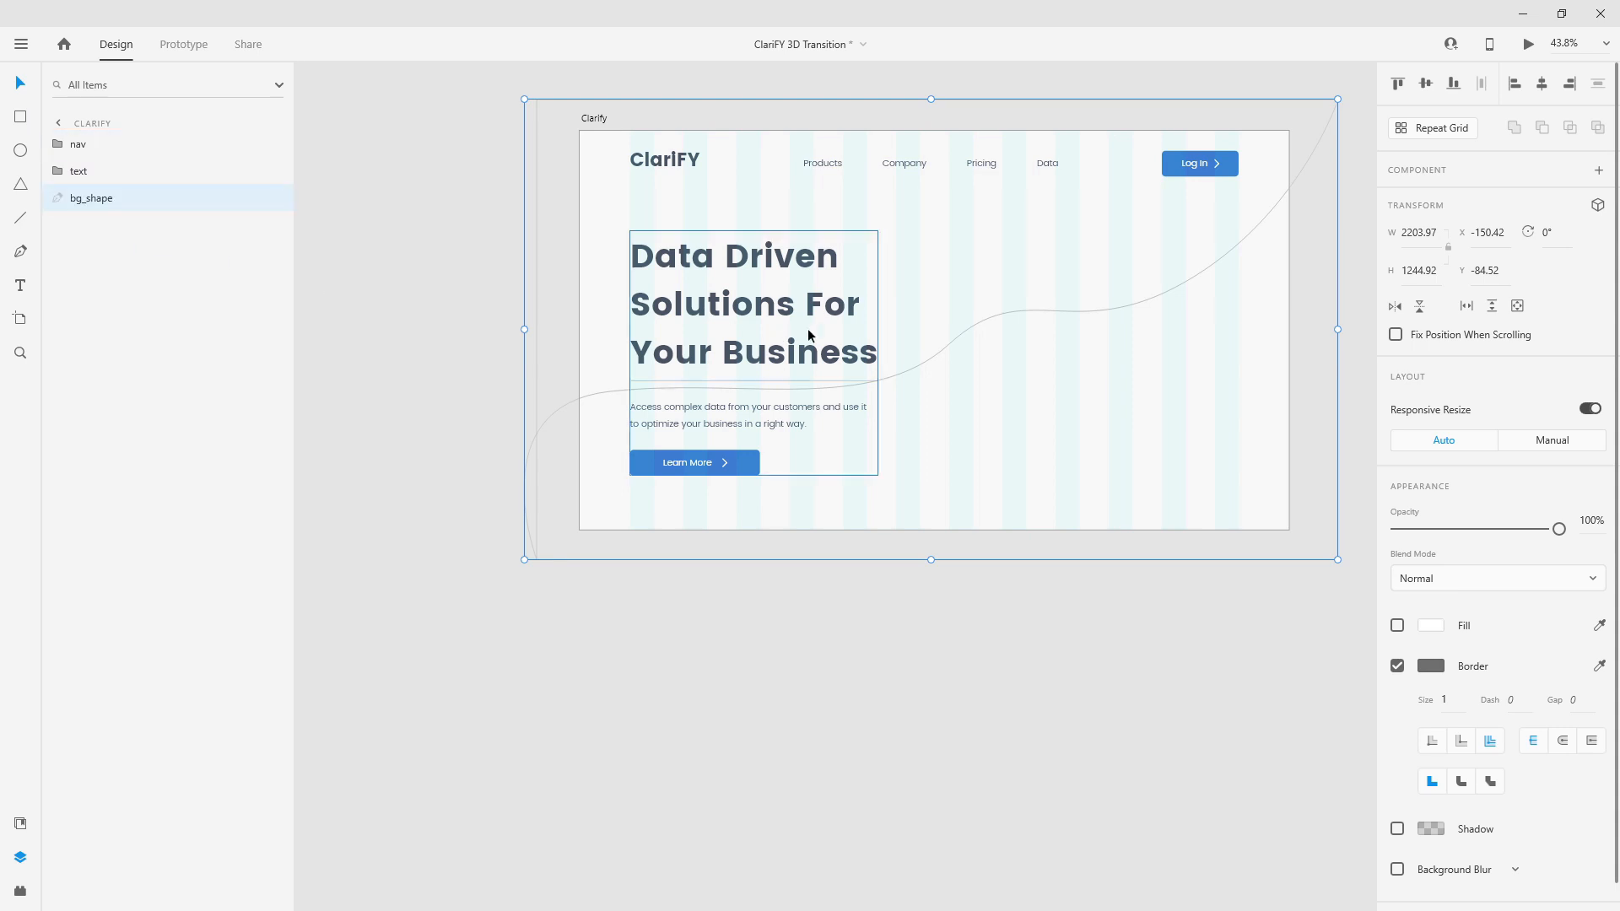
pyautogui.doubleClick(965, 331)
pyautogui.moveTo(666, 391); pyautogui.dragTo(608, 396)
pyautogui.click(608, 393)
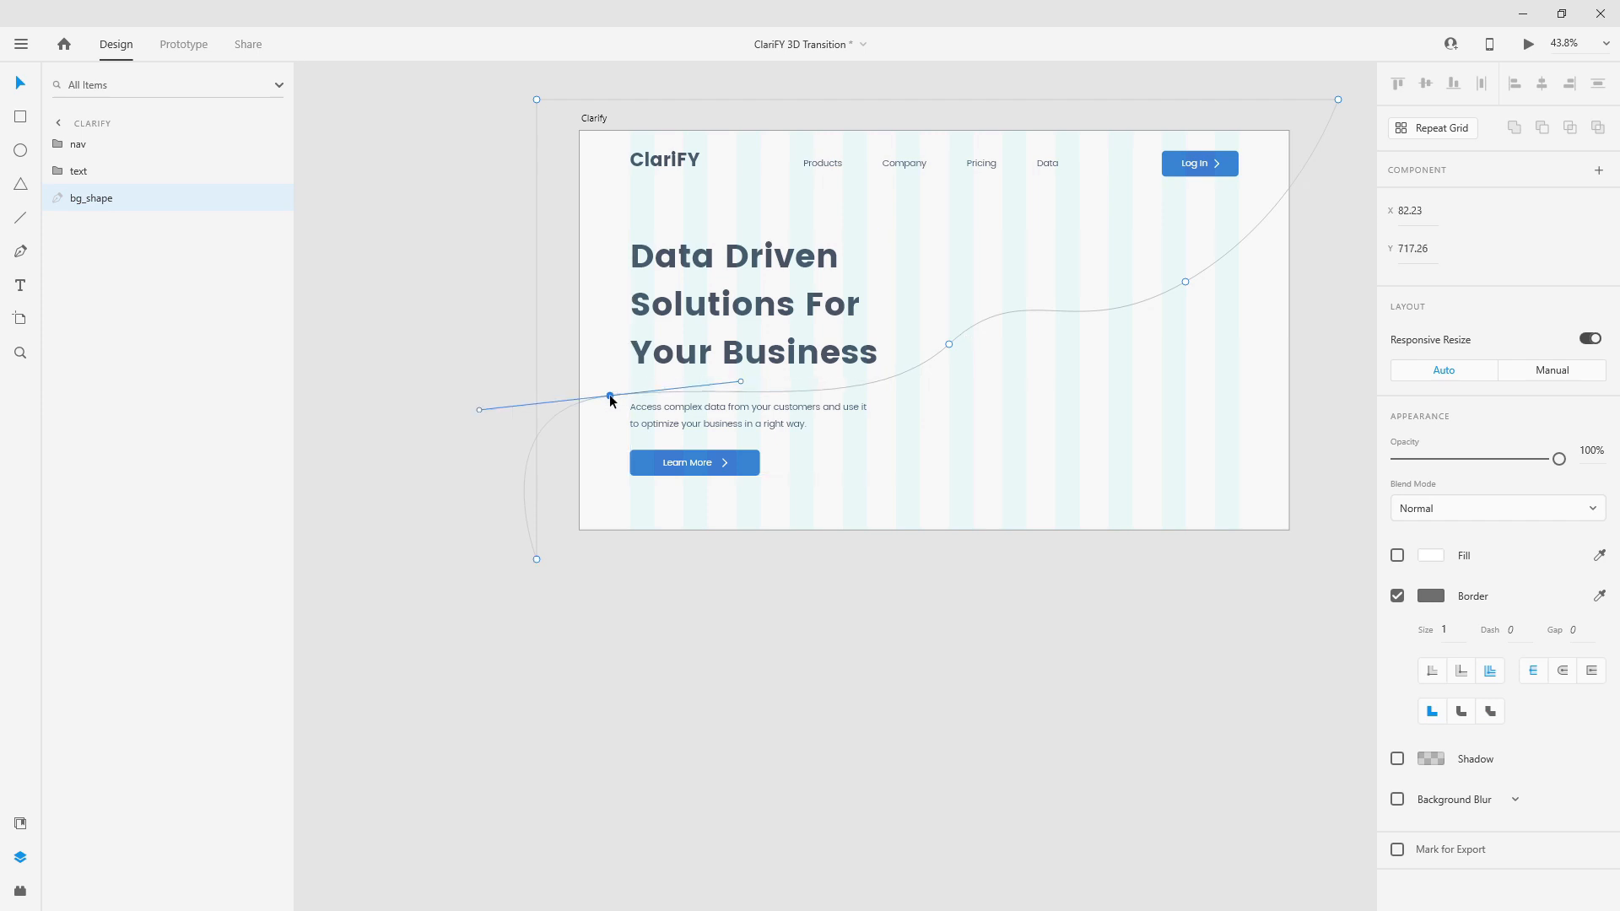
pyautogui.click(732, 569)
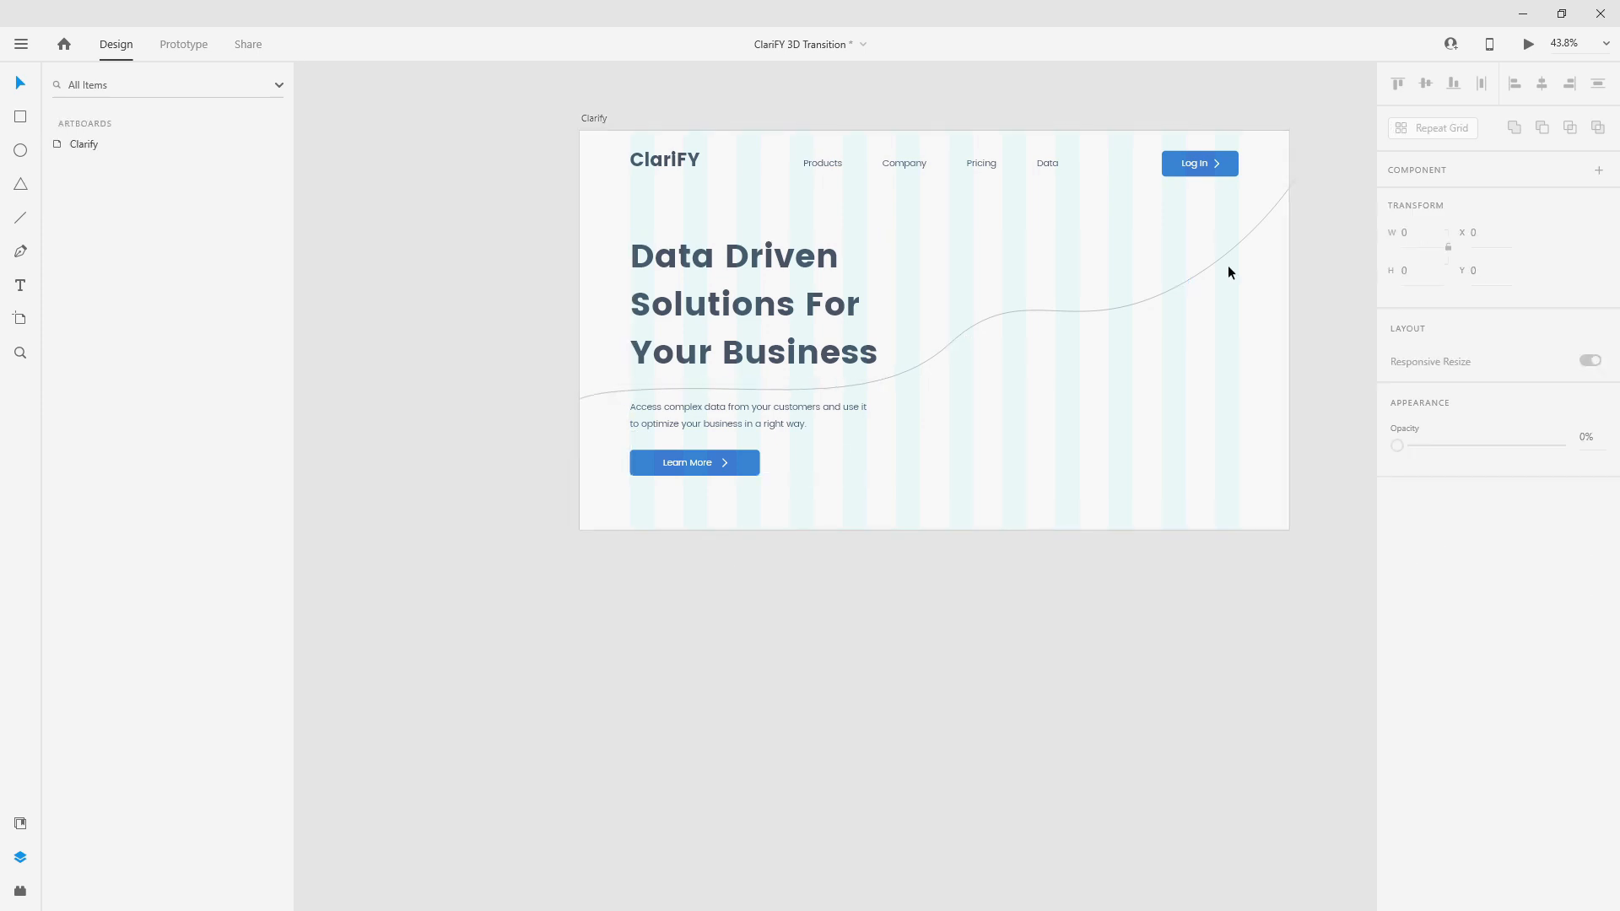
# Try the Blur05 gradient image beneath the text, scaled to about 2163 × 1217 over the artboard, and delete it.
pyautogui.click(1227, 254)
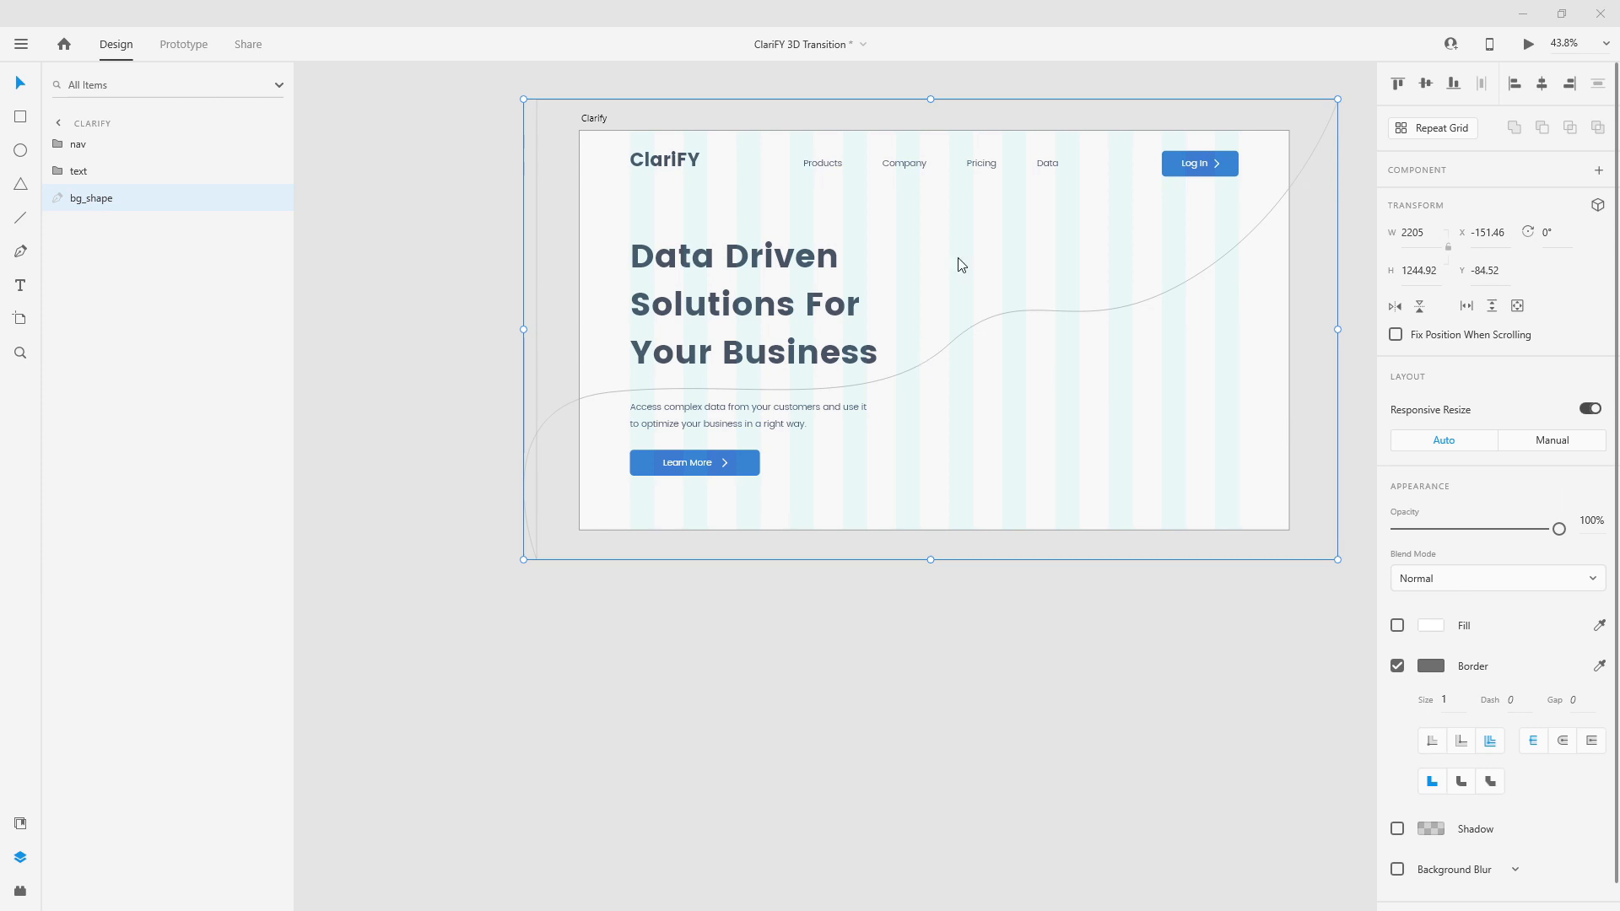
pyautogui.moveTo(959, 257); pyautogui.dragTo(936, 185)
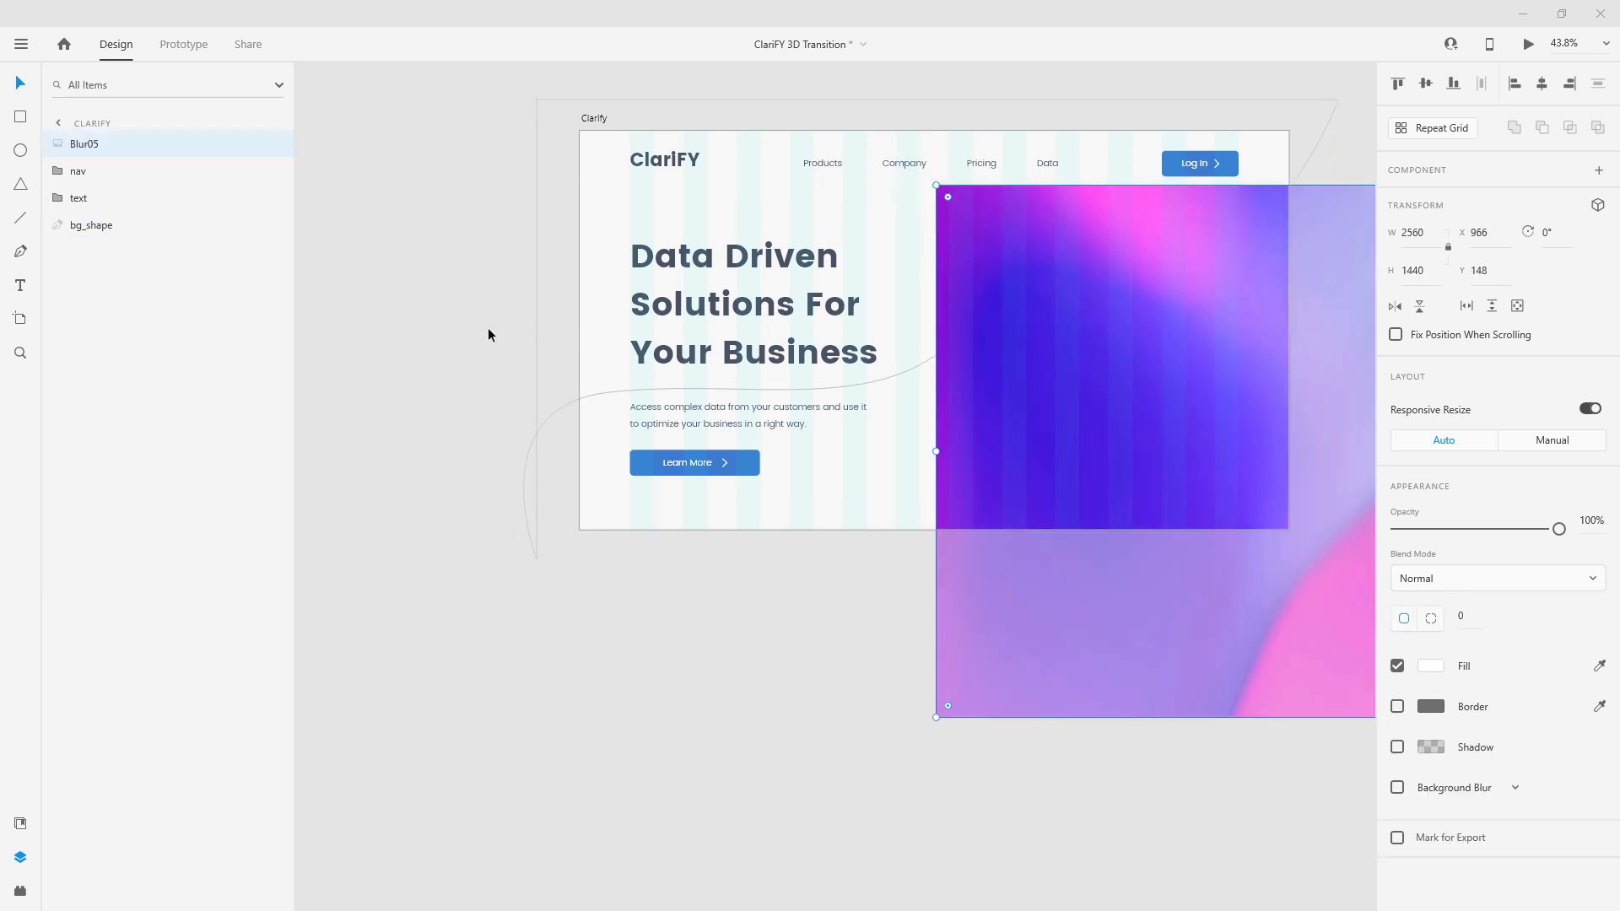
pyautogui.moveTo(55, 137); pyautogui.dragTo(110, 211)
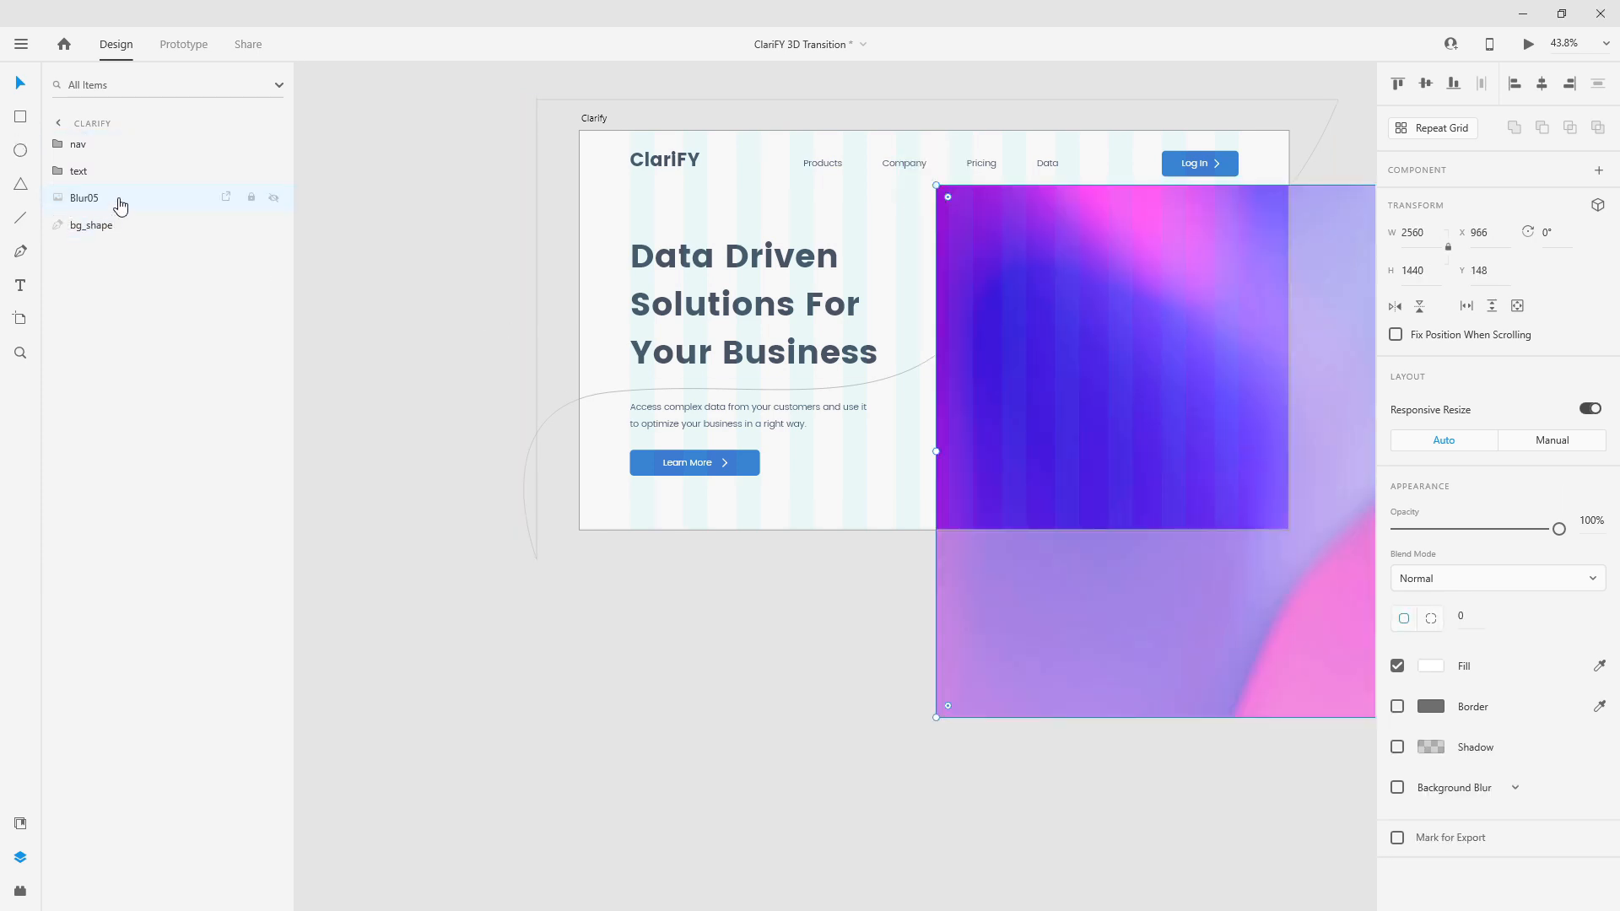
pyautogui.moveTo(1124, 311); pyautogui.dragTo(590, 167)
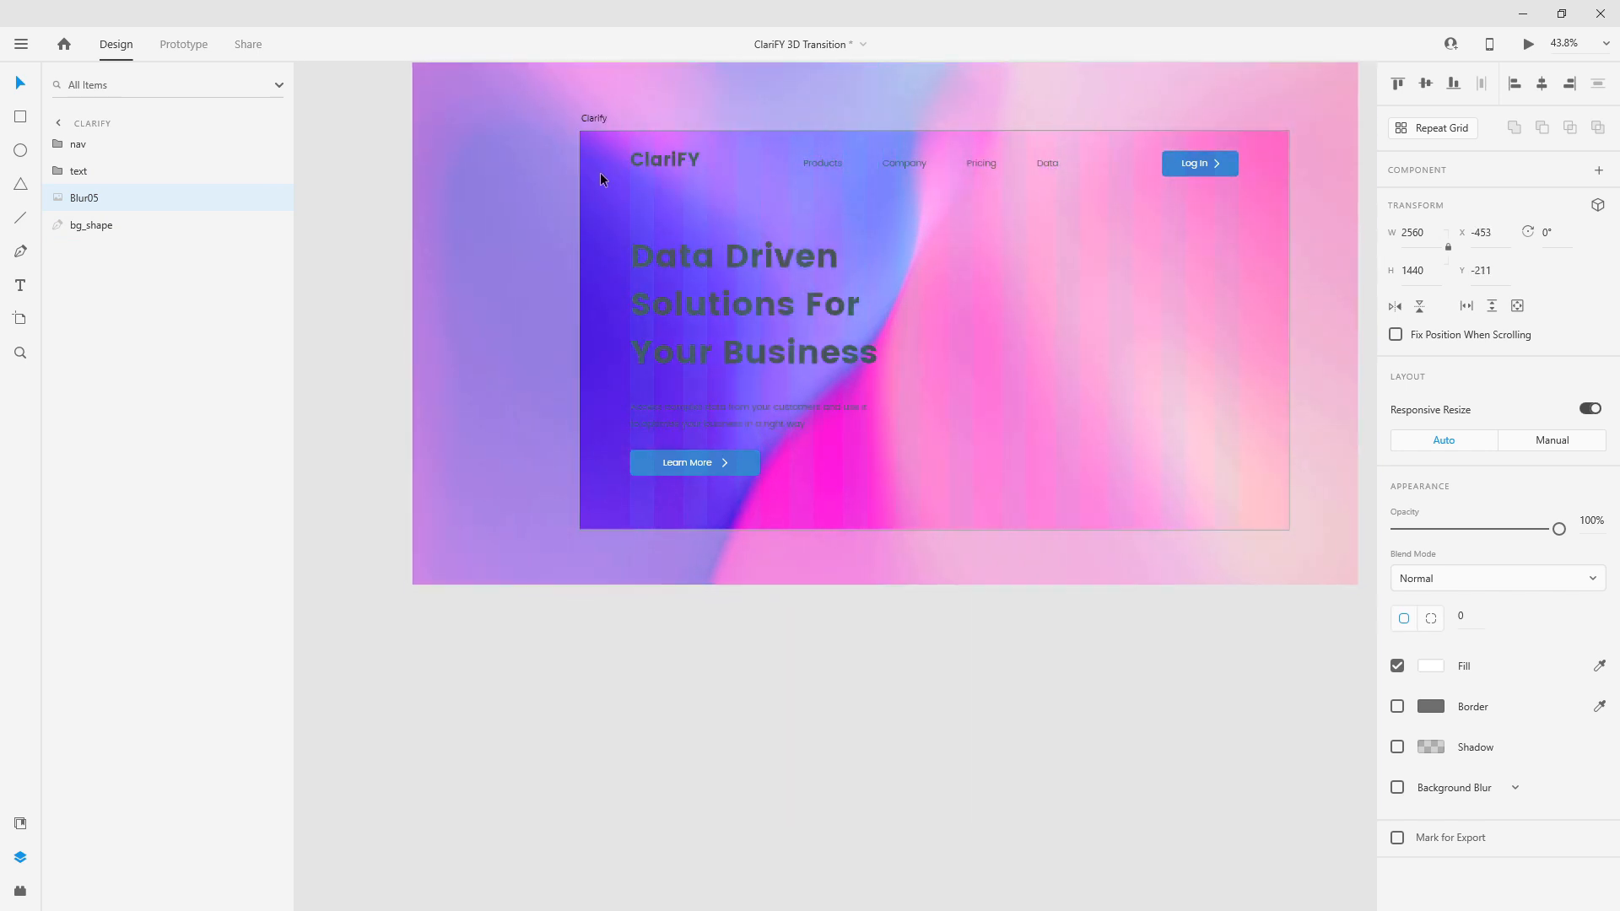
pyautogui.scroll(-3, 733, 209)
pyautogui.moveTo(1094, 424); pyautogui.dragTo(1056, 403)
pyautogui.moveTo(543, 113); pyautogui.dragTo(588, 124)
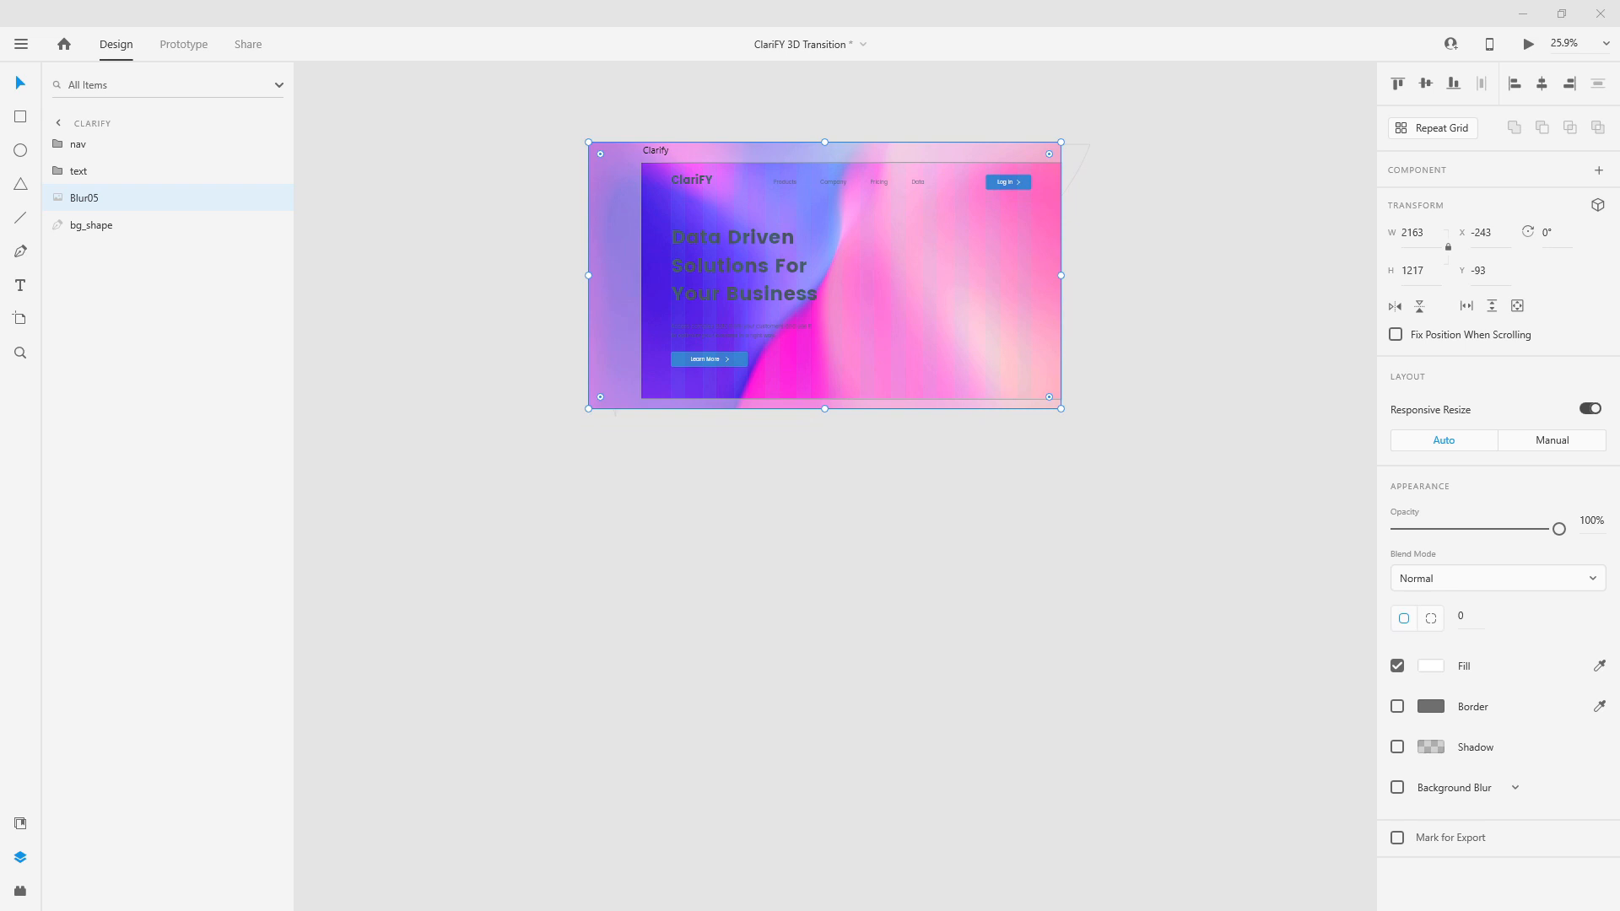
pyautogui.press('Delete')
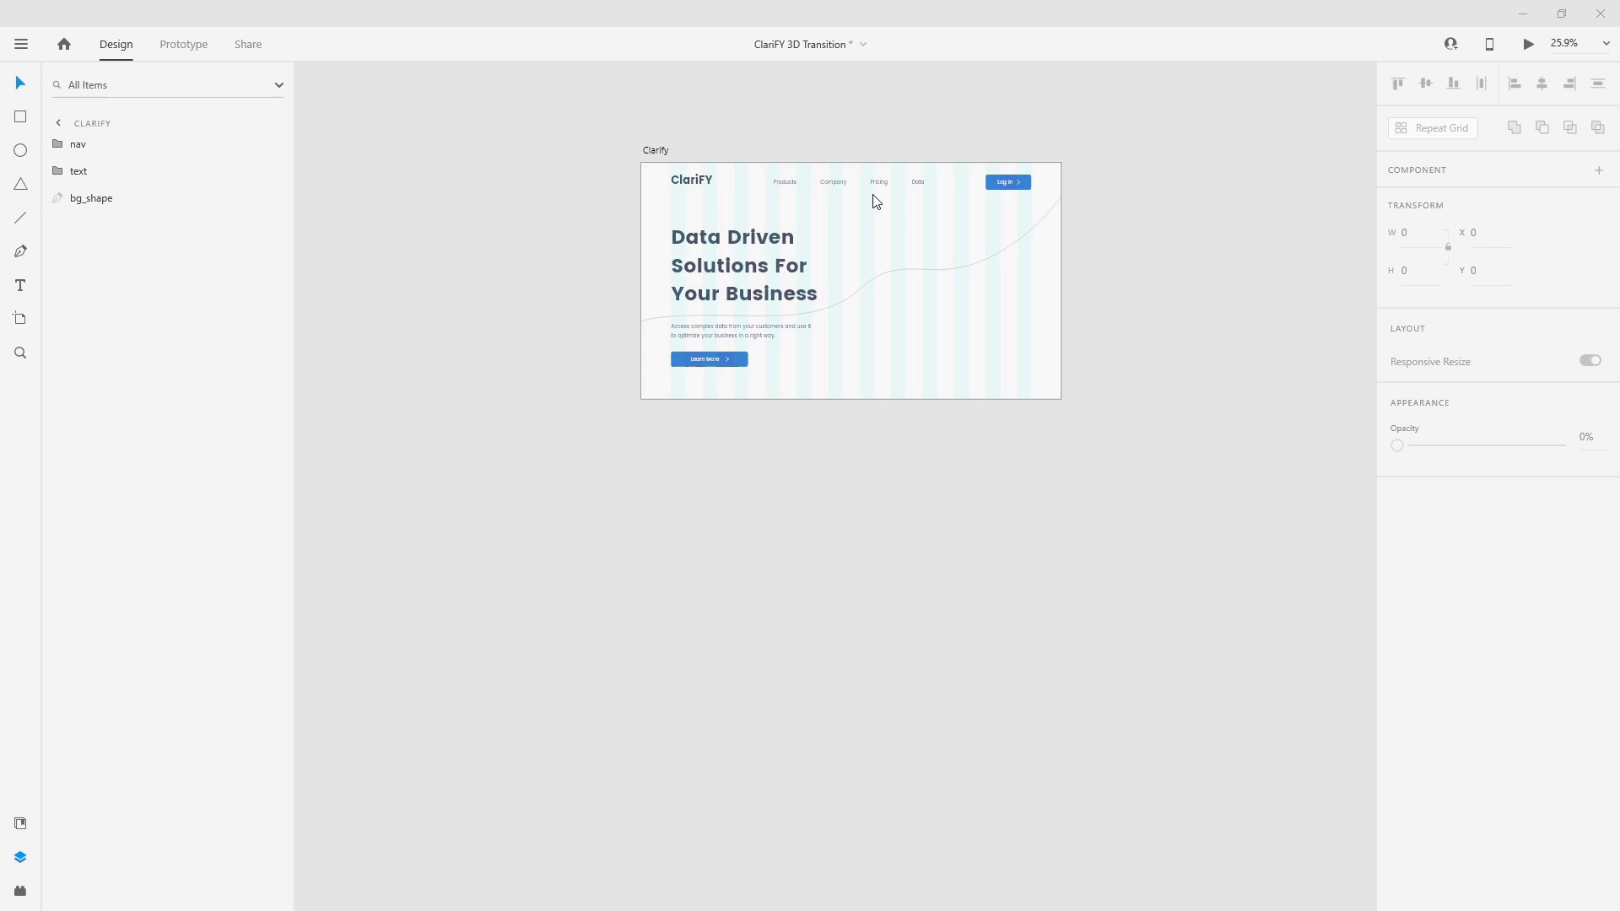
# Import the Blur06 gradient image and scale it to about 2034 × 1144, positioned to cover the artboard.
pyautogui.moveTo(863, 198); pyautogui.dragTo(859, 193)
pyautogui.moveTo(1356, 309); pyautogui.dragTo(1132, 260)
pyautogui.moveTo(1189, 458); pyautogui.dragTo(1085, 416)
pyautogui.moveTo(632, 143); pyautogui.dragTo(638, 146)
pyautogui.moveTo(1062, 230); pyautogui.dragTo(1047, 226)
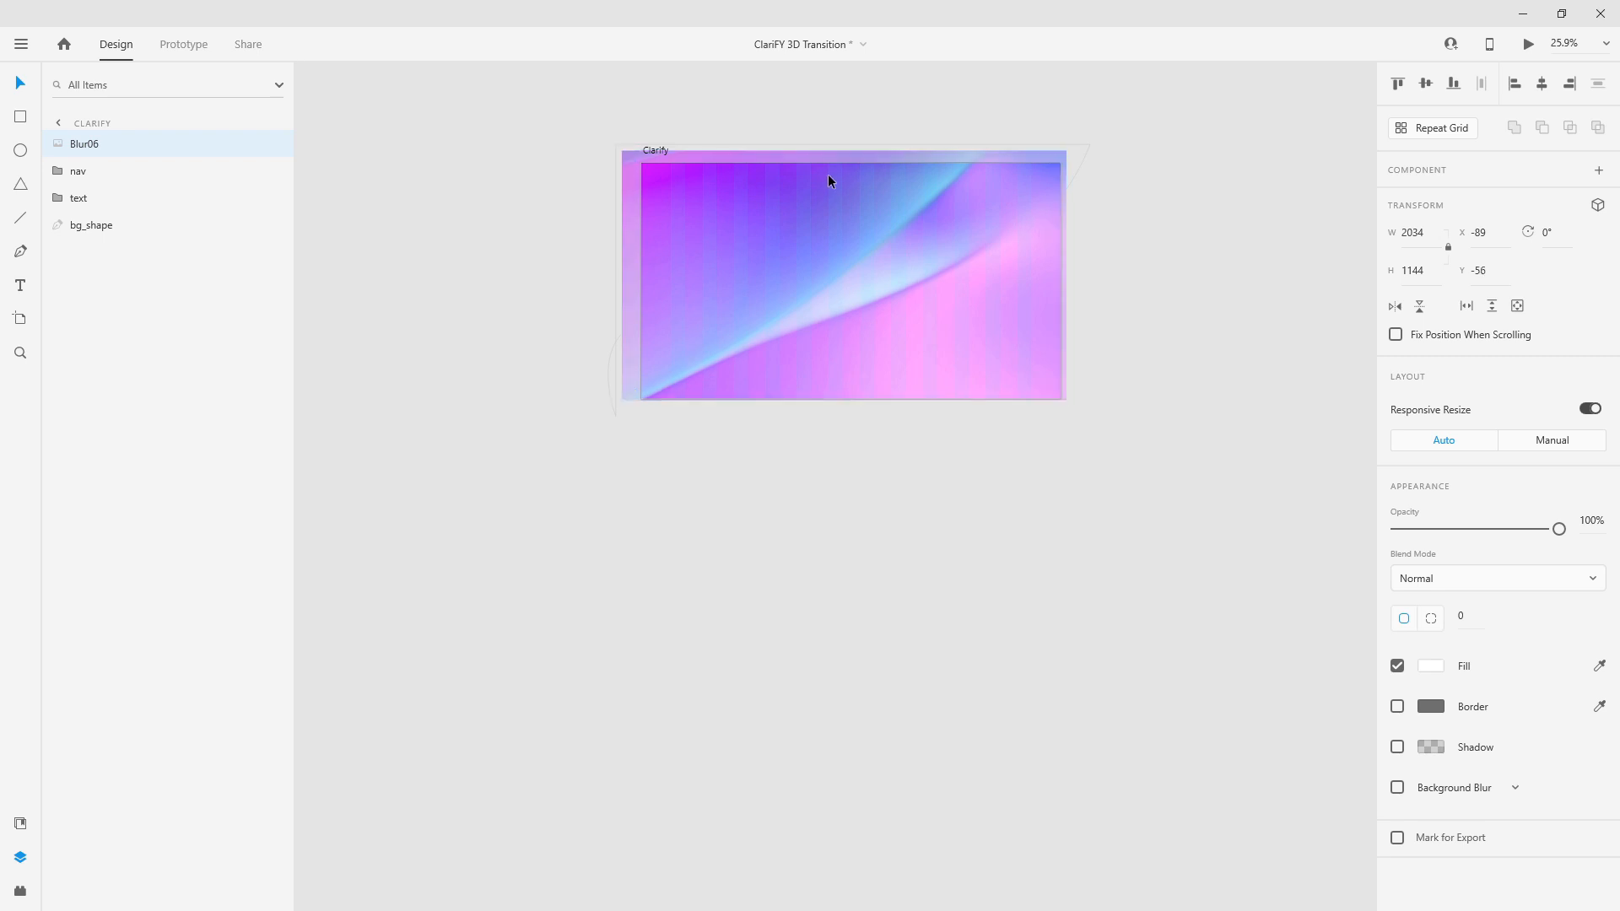
# Move the Blur06 image directly above bg_shape in the layer order and mask it with the wavy shape.
pyautogui.moveTo(130, 148); pyautogui.dragTo(119, 225)
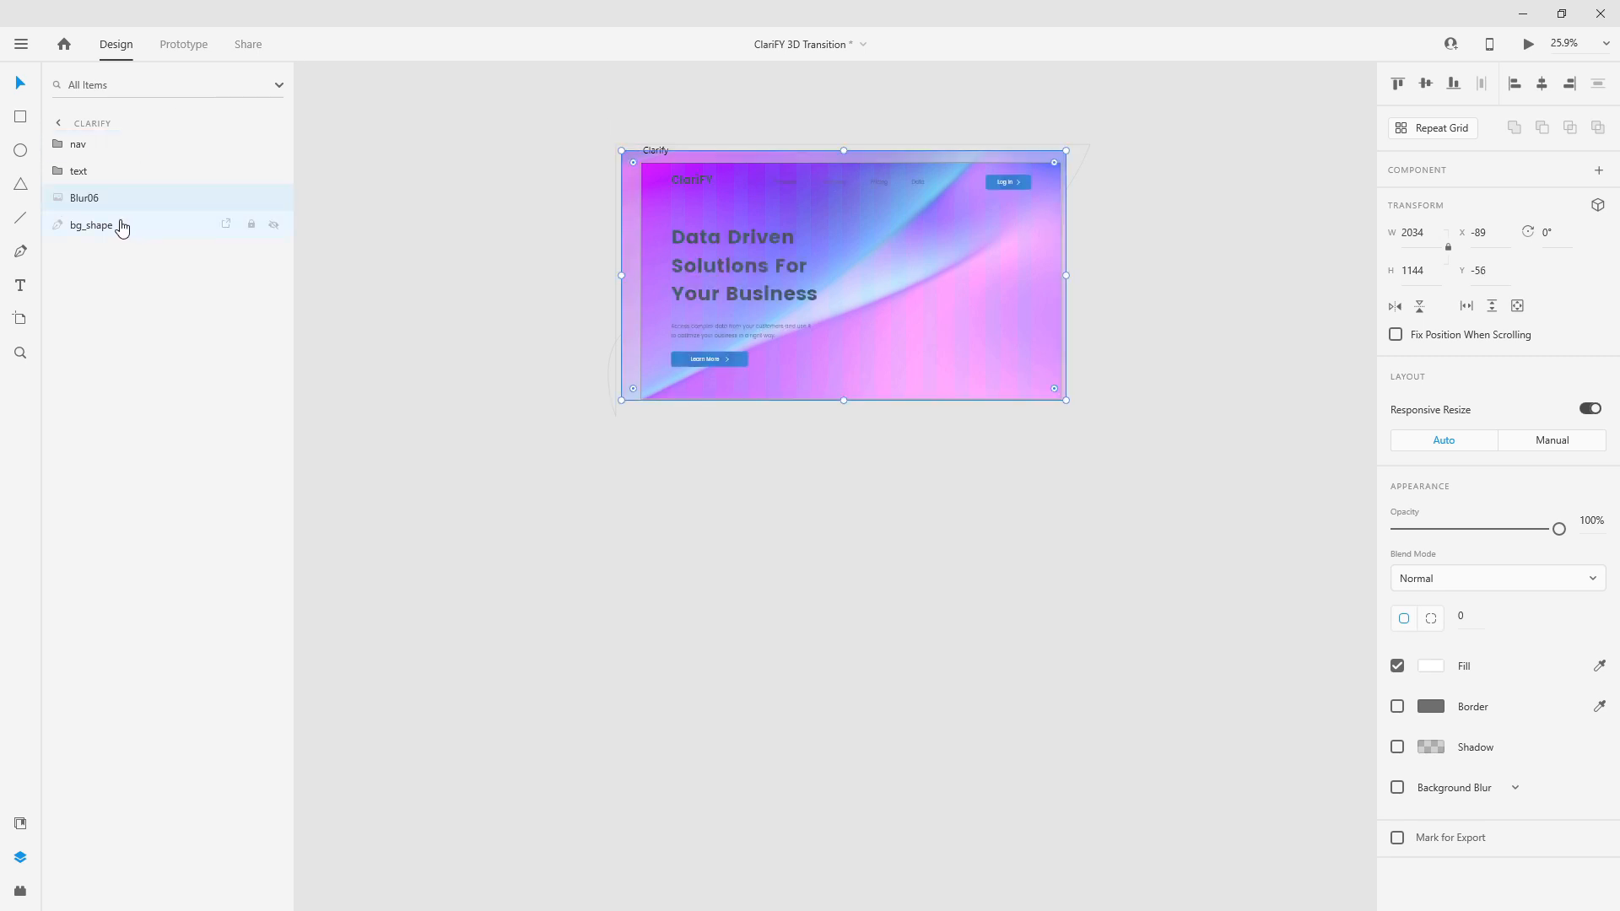
pyautogui.keyDown('shift'); pyautogui.click(121, 224); pyautogui.keyUp('shift')
pyautogui.hotkey('ctrl', 'shift', 'm')
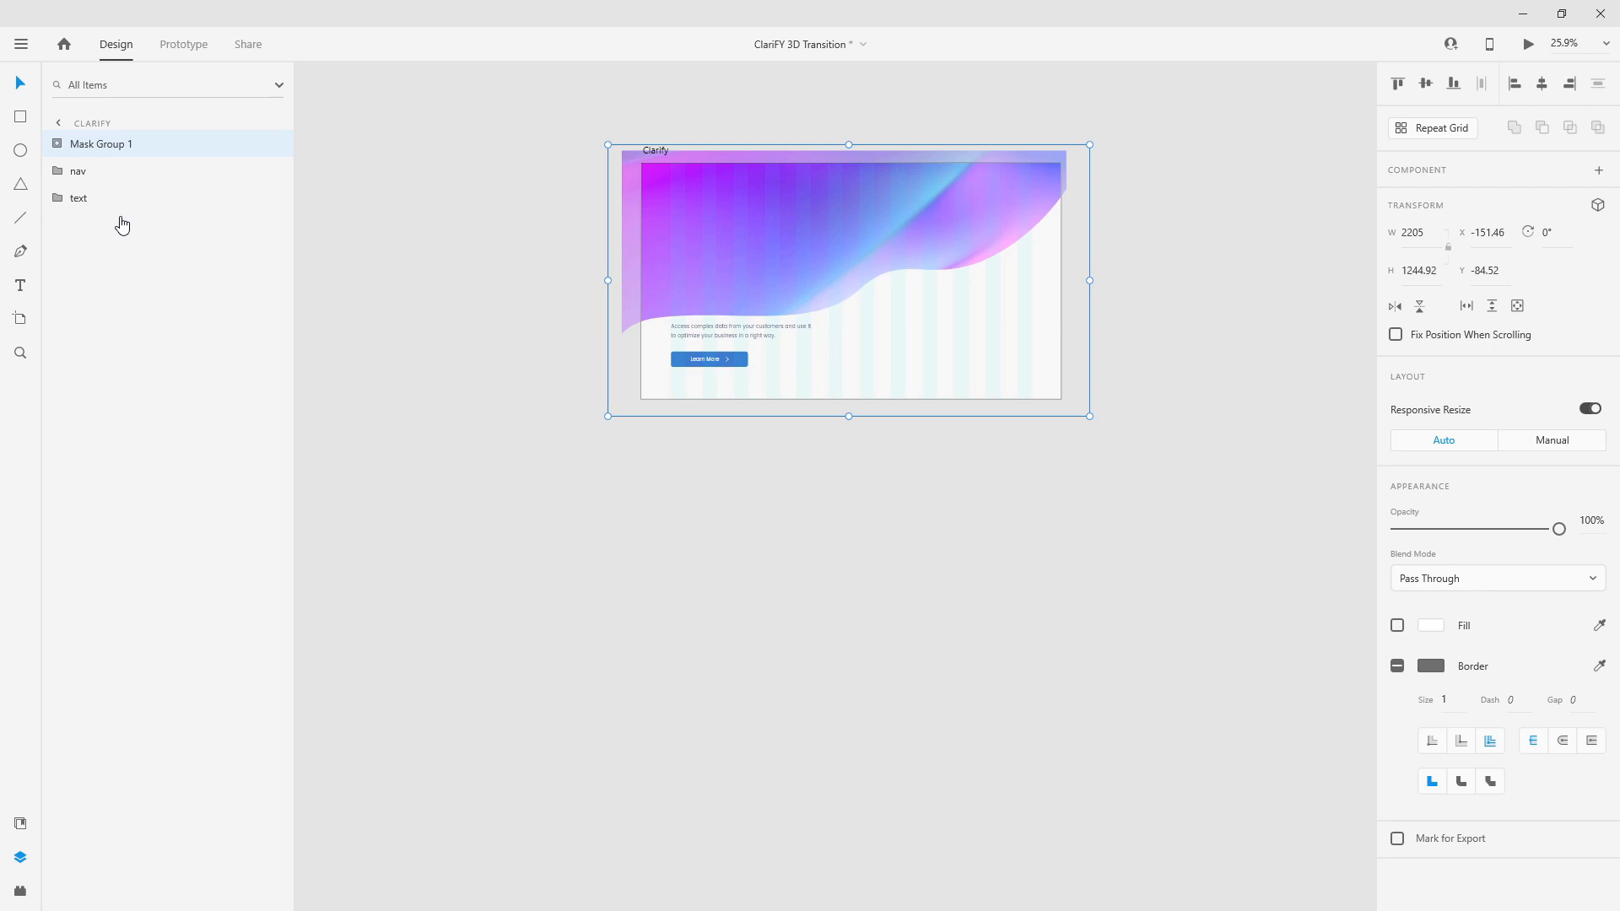
# Rename the new mask group mask and move it below the nav and text groups.
pyautogui.doubleClick(107, 145)
pyautogui.write('blur')
pyautogui.press('Return')
pyautogui.moveTo(72, 145); pyautogui.dragTo(84, 253)
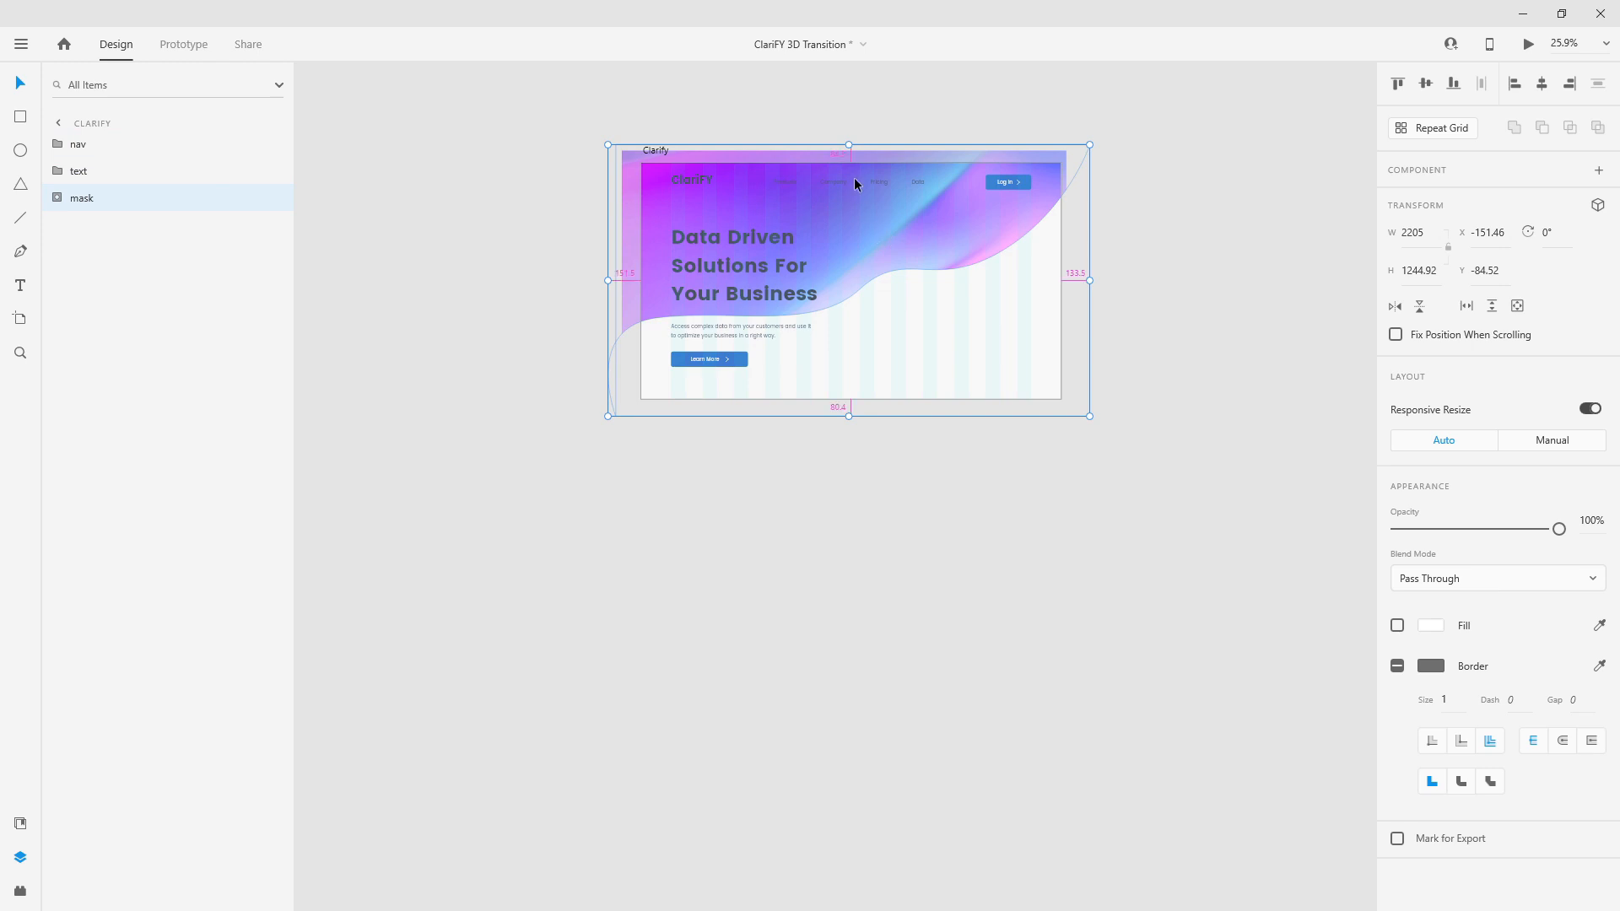
# Set the opacity of bg_shape and Blur06 inside the mask group to 40% and turn off bg_shape's border.
pyautogui.scroll(3, 854, 177)
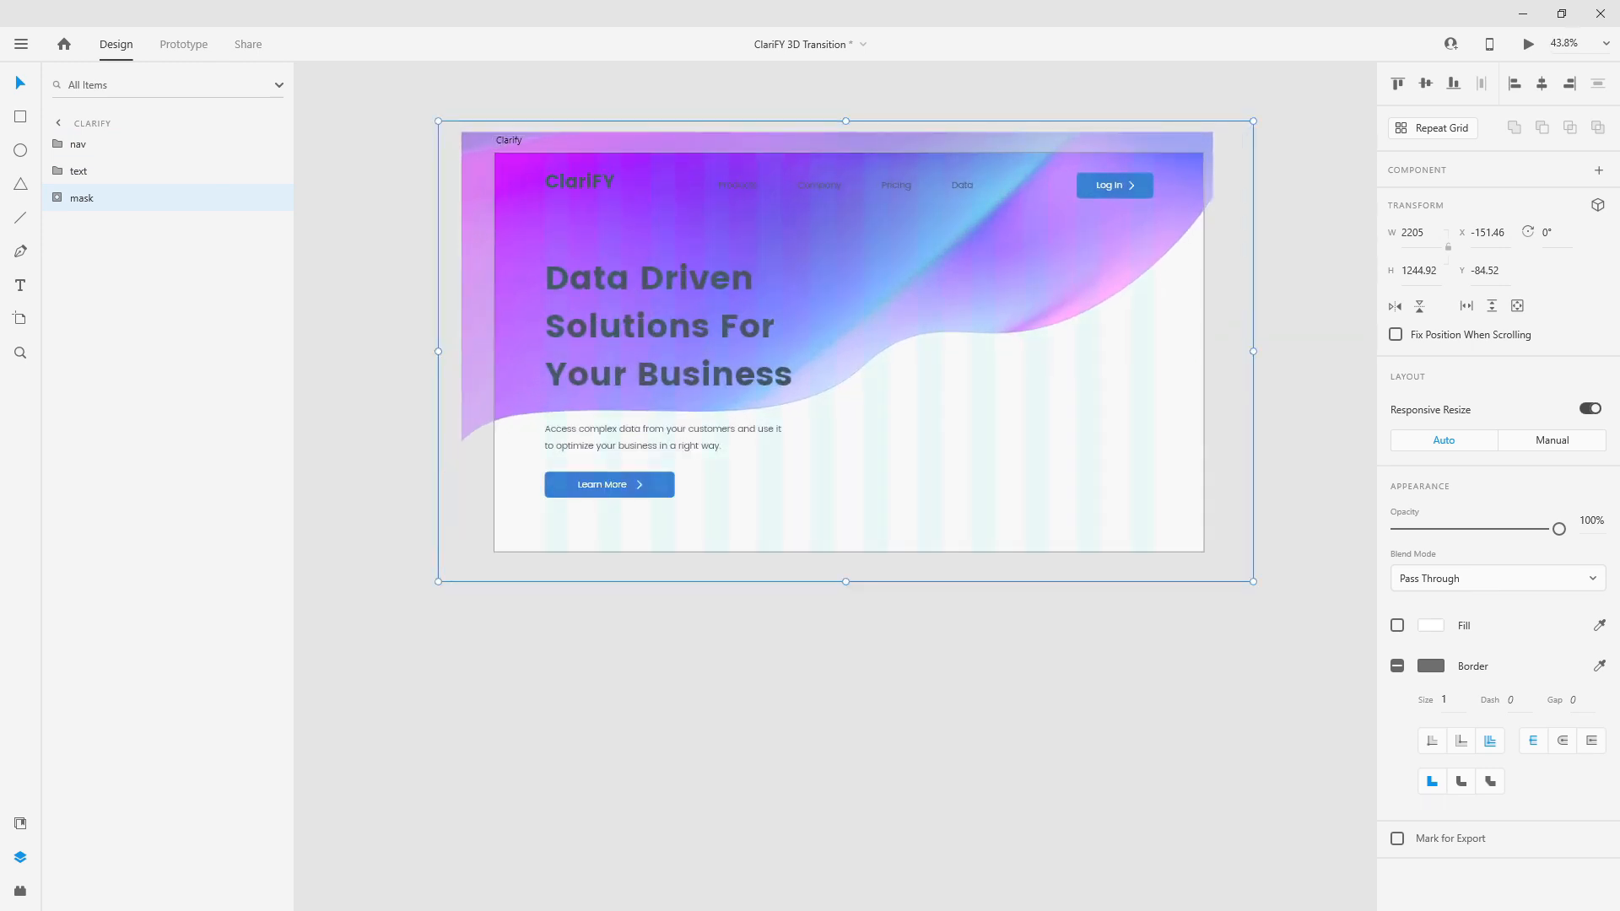
pyautogui.click(54, 199)
pyautogui.click(111, 229)
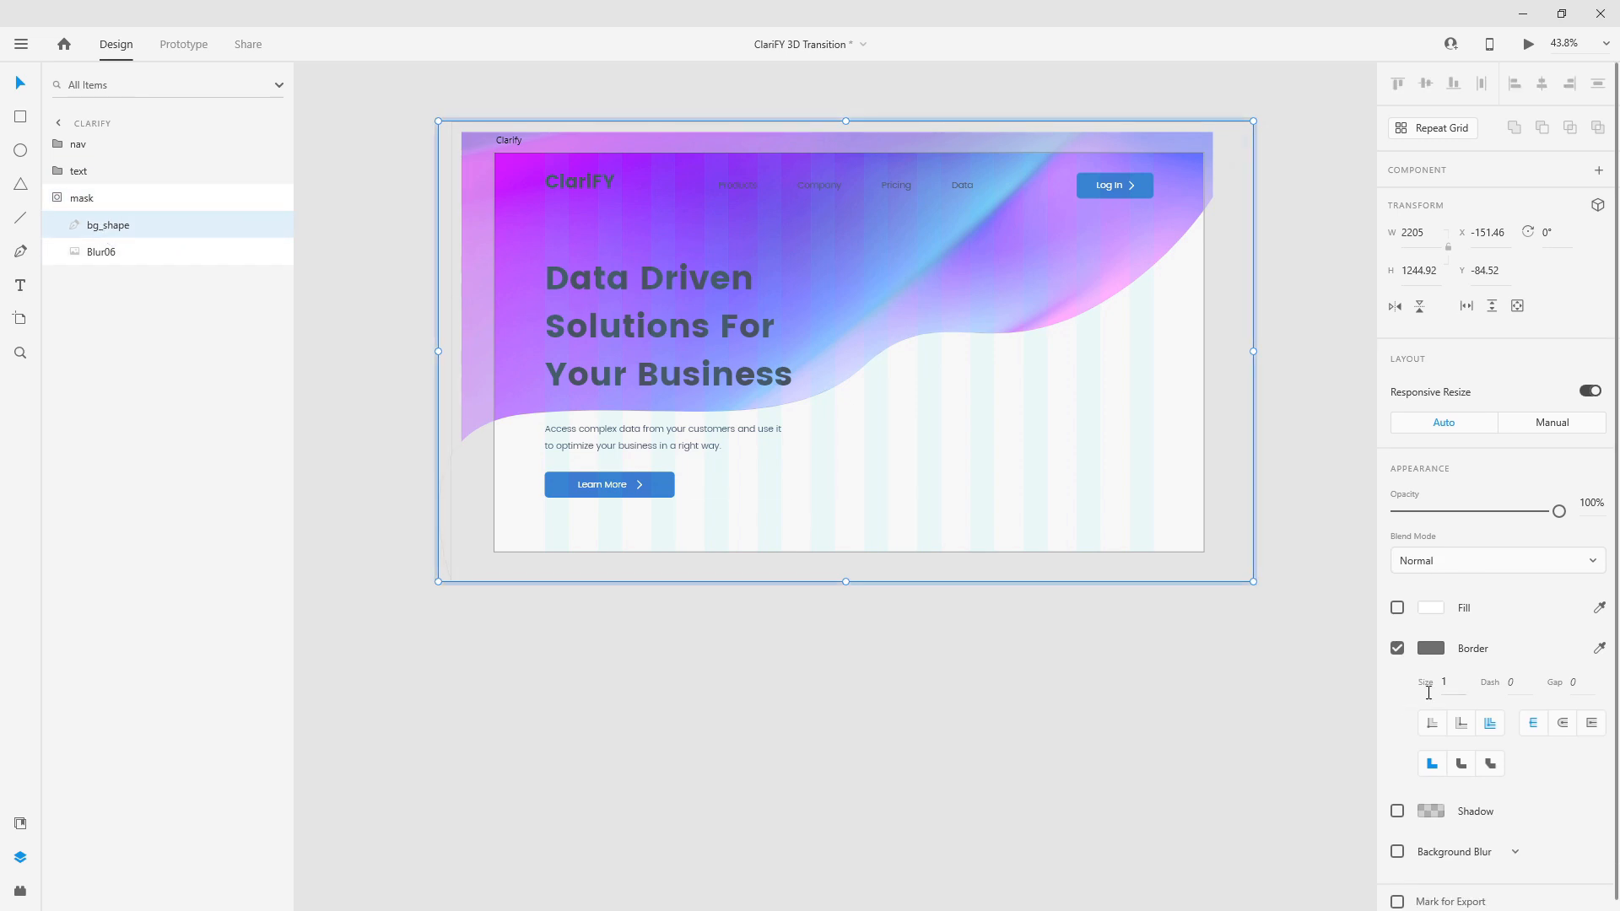
pyautogui.press('4')
pyautogui.click(107, 255)
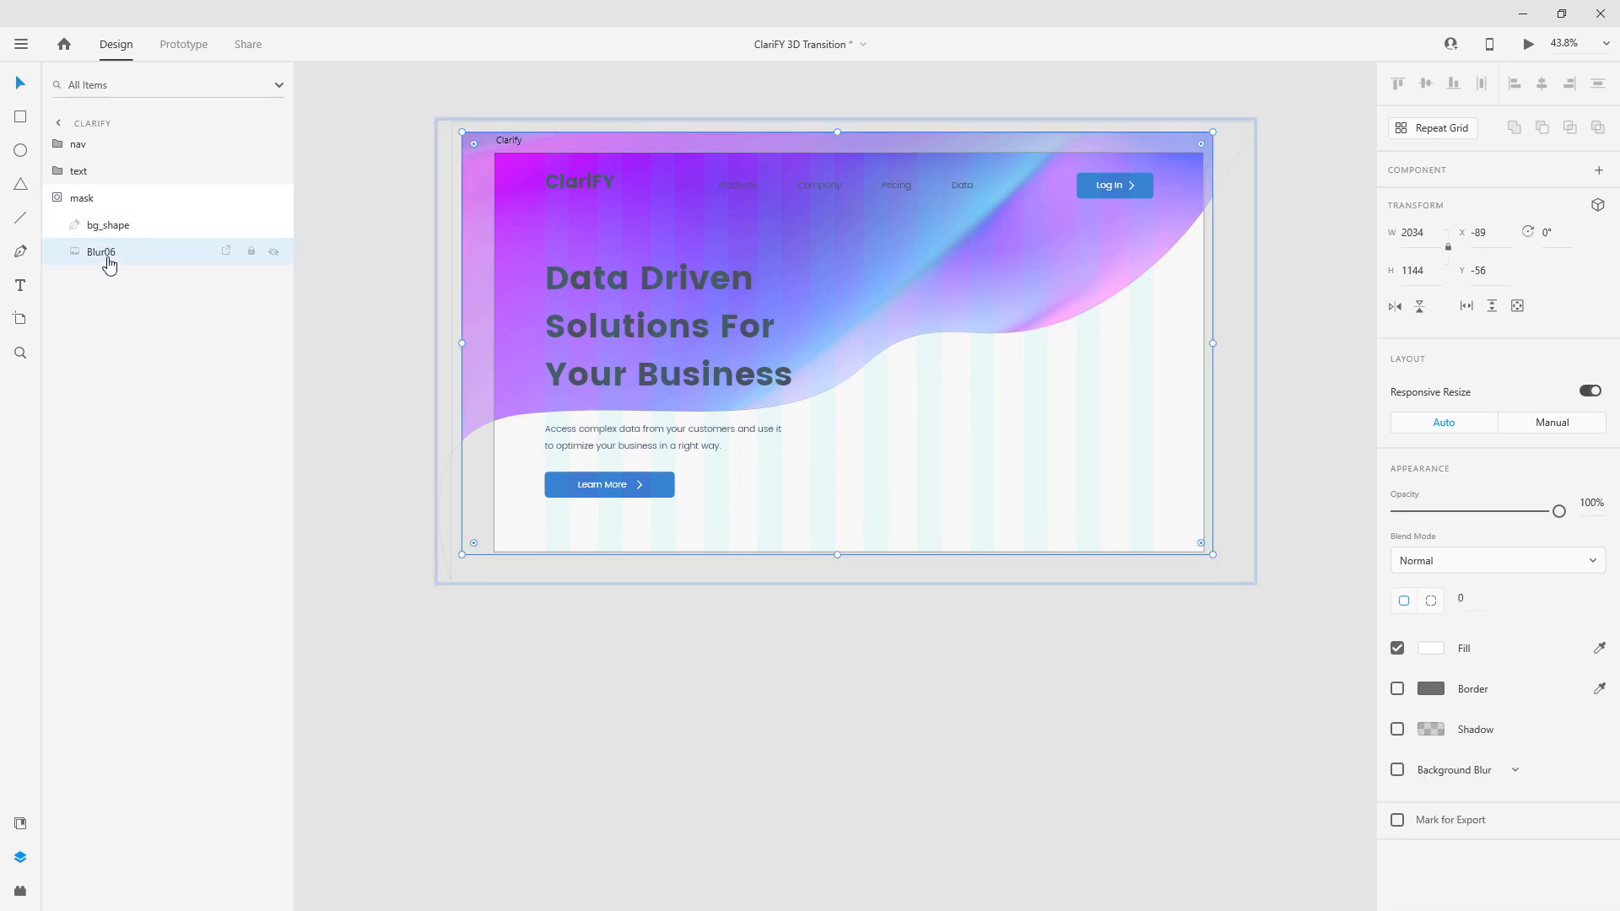
pyautogui.press('4')
pyautogui.click(108, 226)
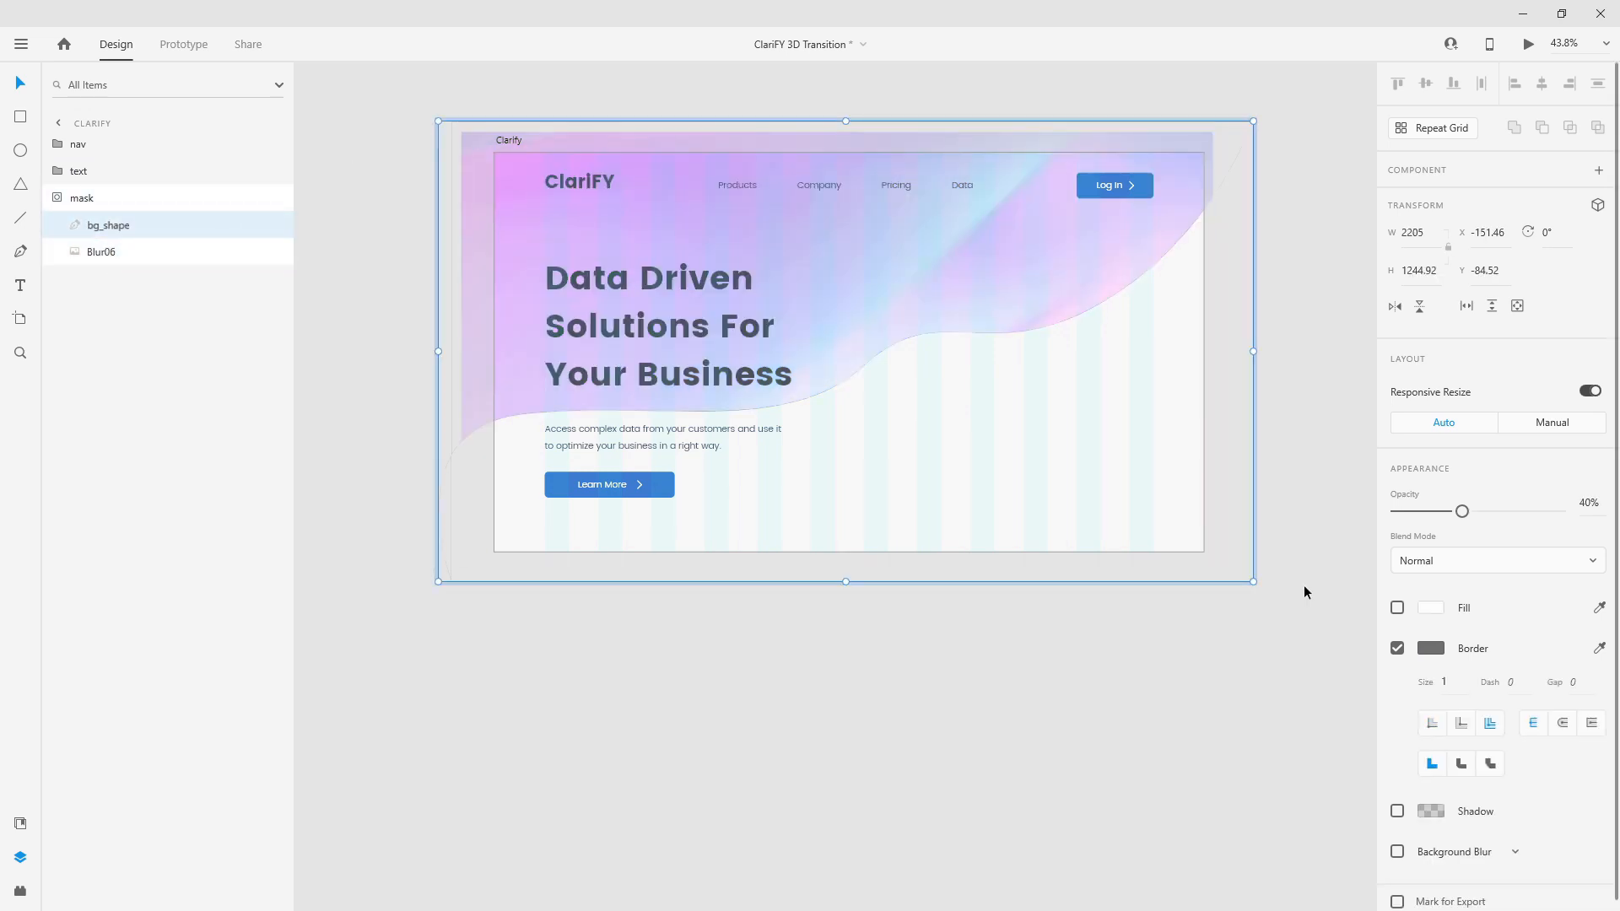
pyautogui.click(1396, 648)
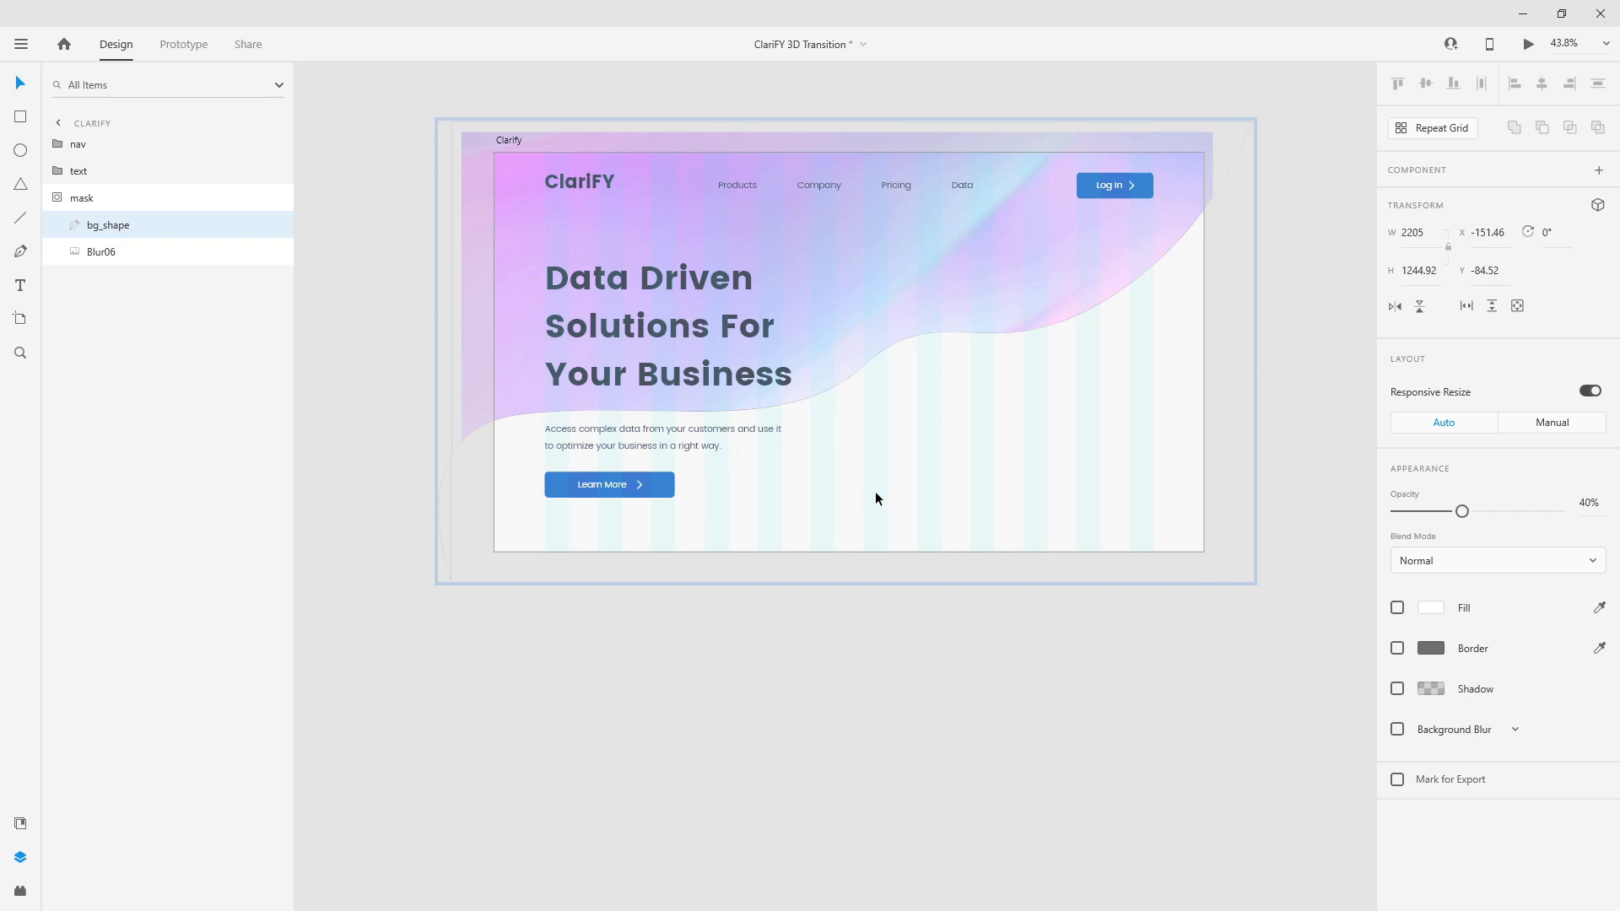
# Enable Background Blur on the Blur06 image with amount 20, brightness 50 and opacity 80%.
pyautogui.click(126, 253)
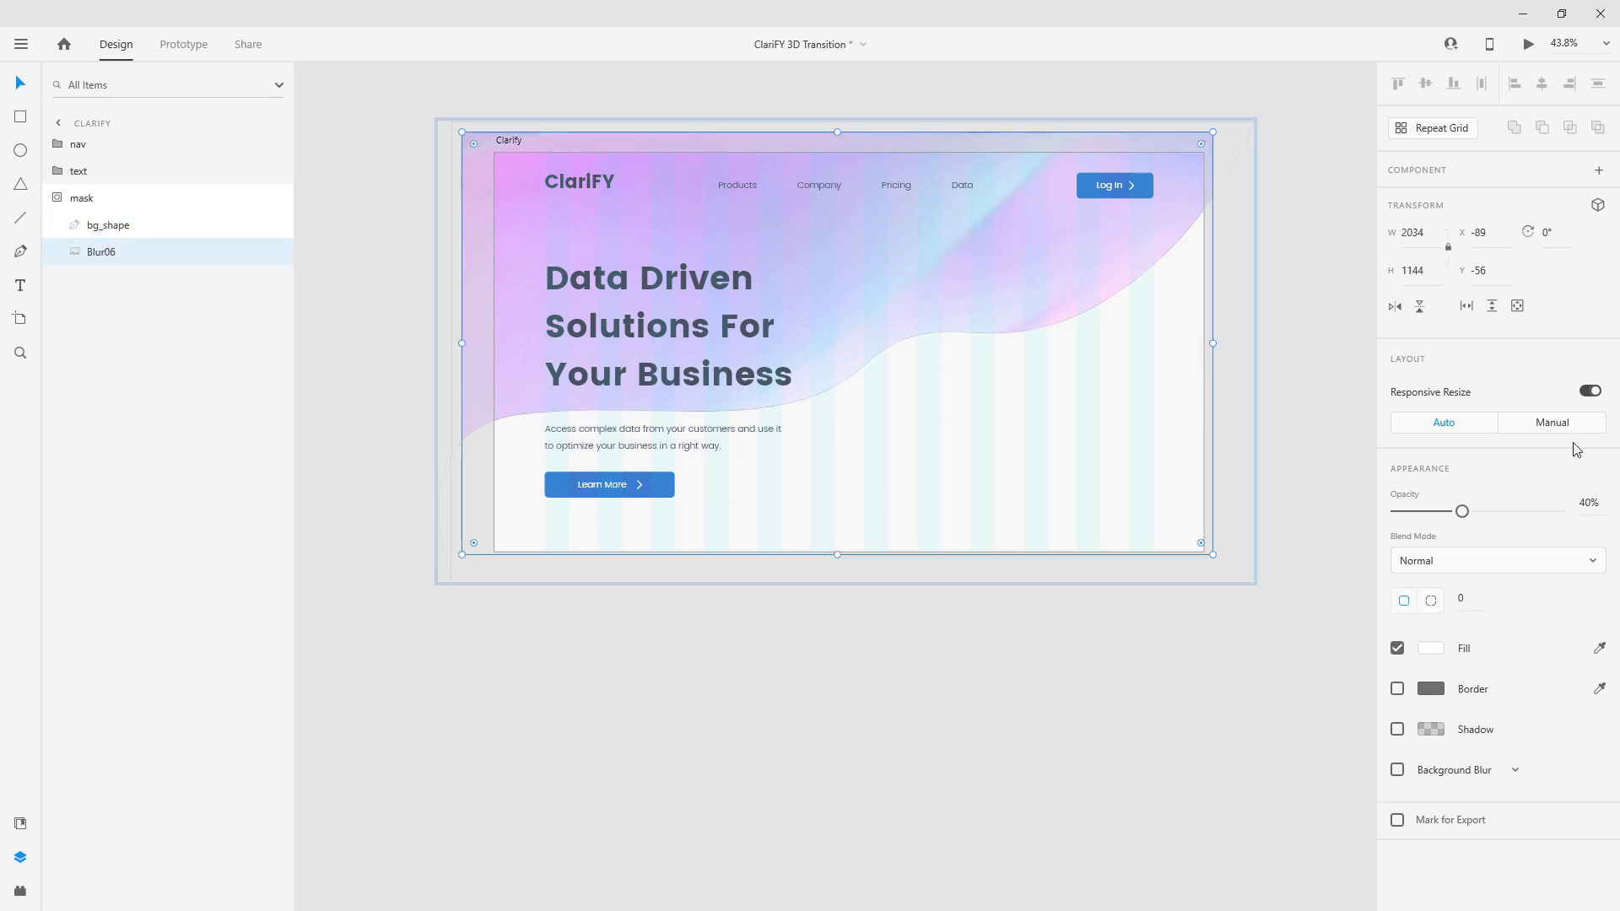
pyautogui.click(1396, 770)
pyautogui.scroll(-2, 1510, 590)
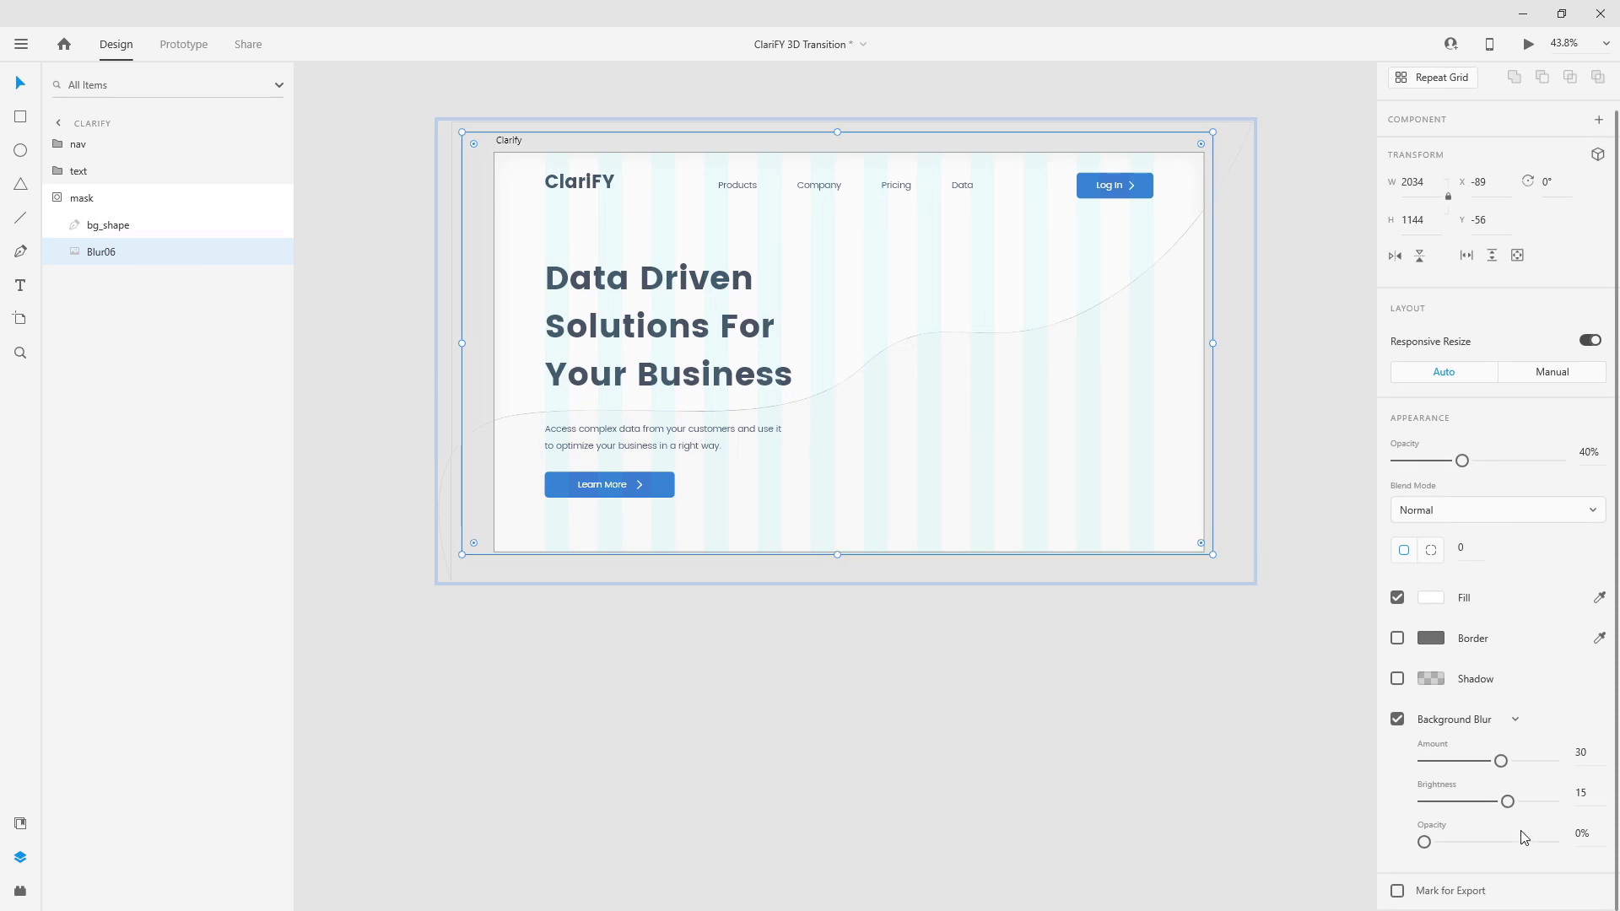
pyautogui.click(1600, 835)
pyautogui.press('Return')
pyautogui.click(1601, 802)
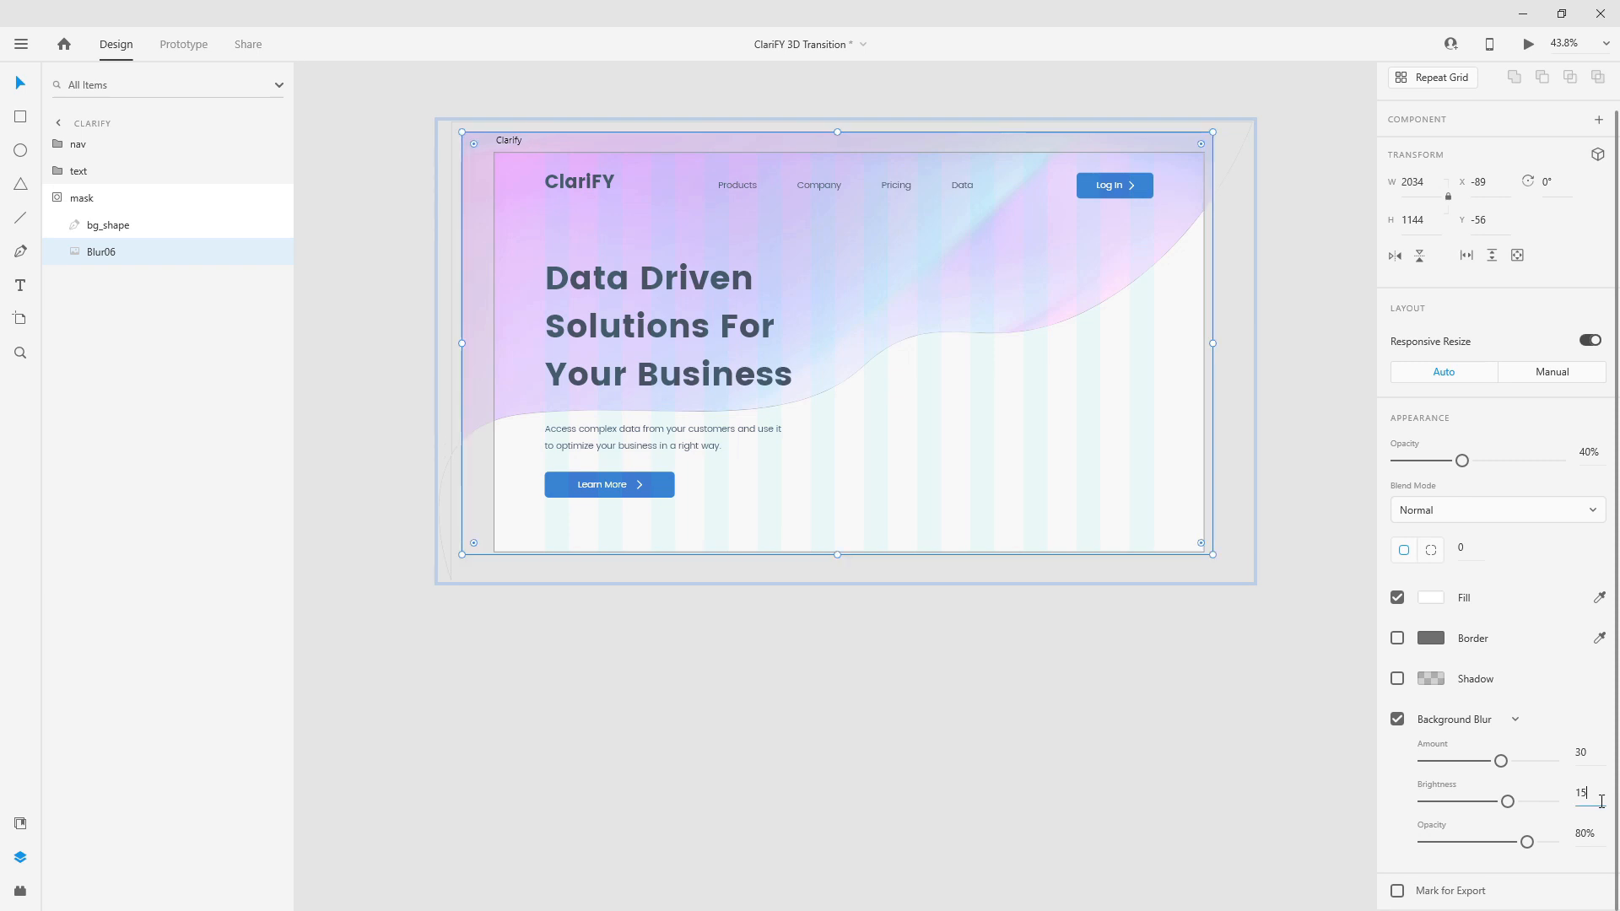
pyautogui.write('50')
pyautogui.press('Return')
pyautogui.doubleClick(1580, 751)
pyautogui.press('Return')
pyautogui.click(839, 629)
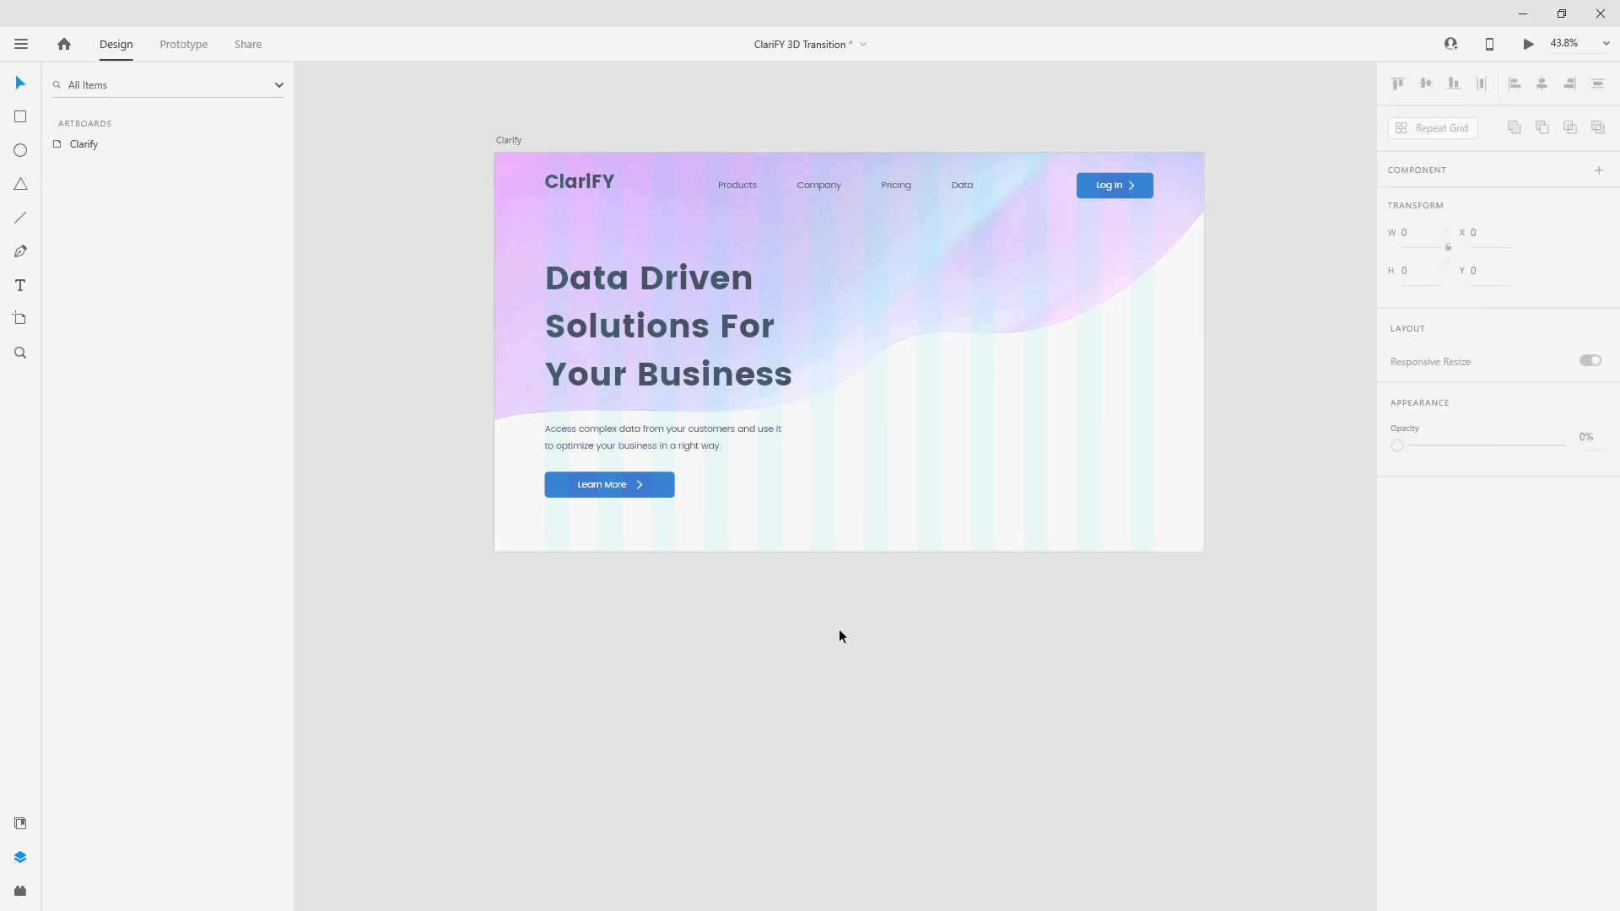
# Try raising bg_shape's curve point beside the description to about X 78, Y 690 with the Pen tool, and undo the path edits.
pyautogui.scroll(5, 953, 337)
pyautogui.scroll(-5, 953, 338)
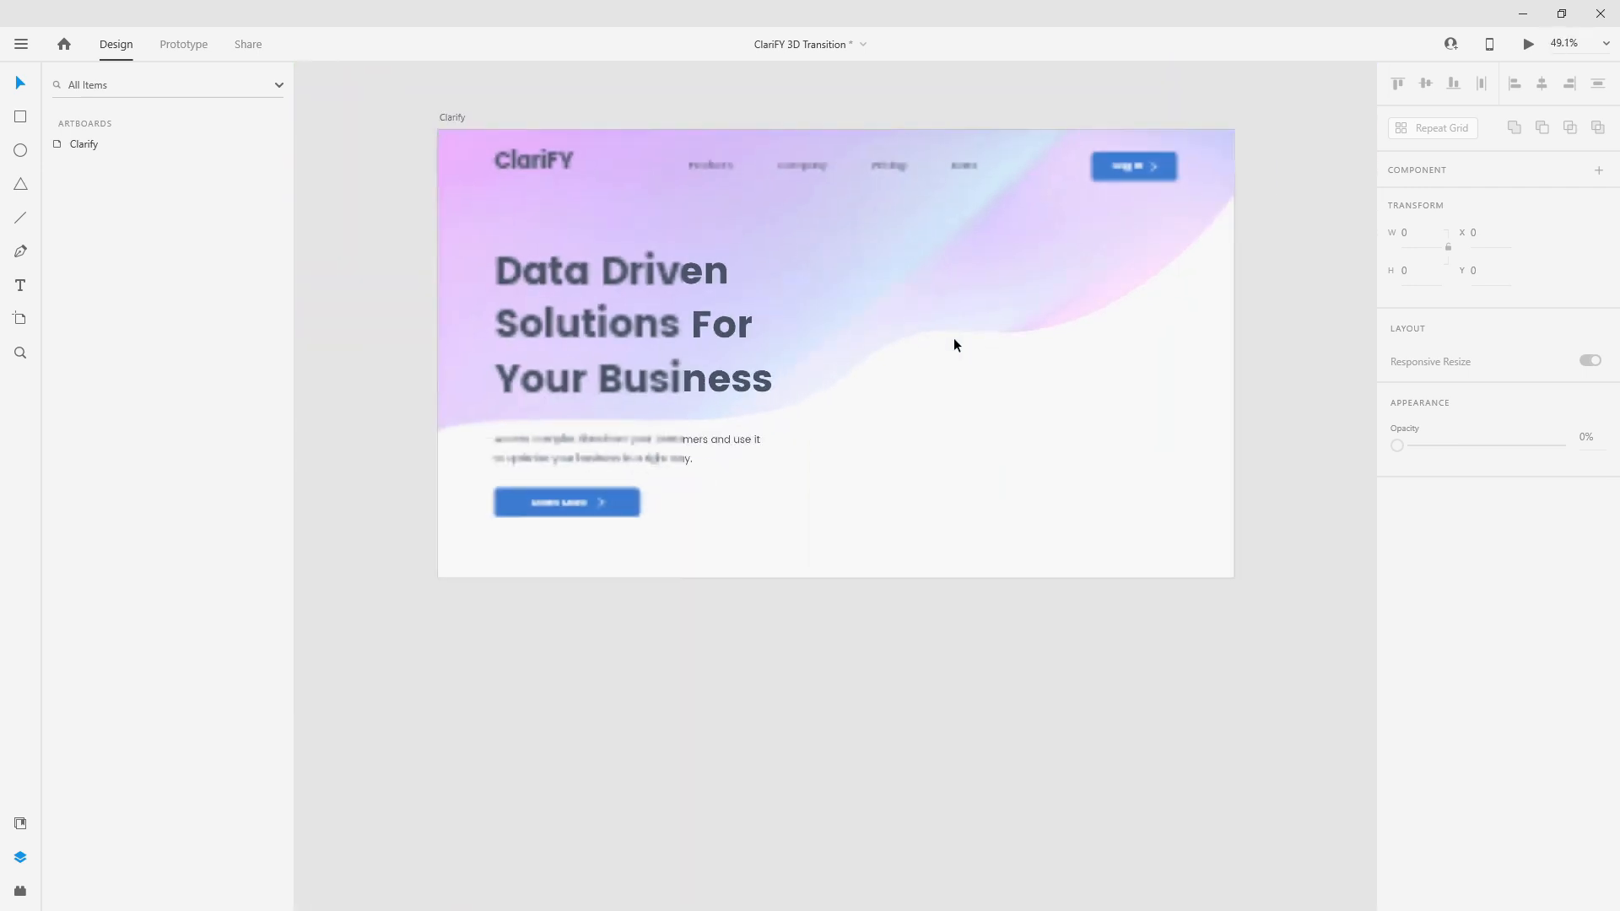
pyautogui.doubleClick(963, 297)
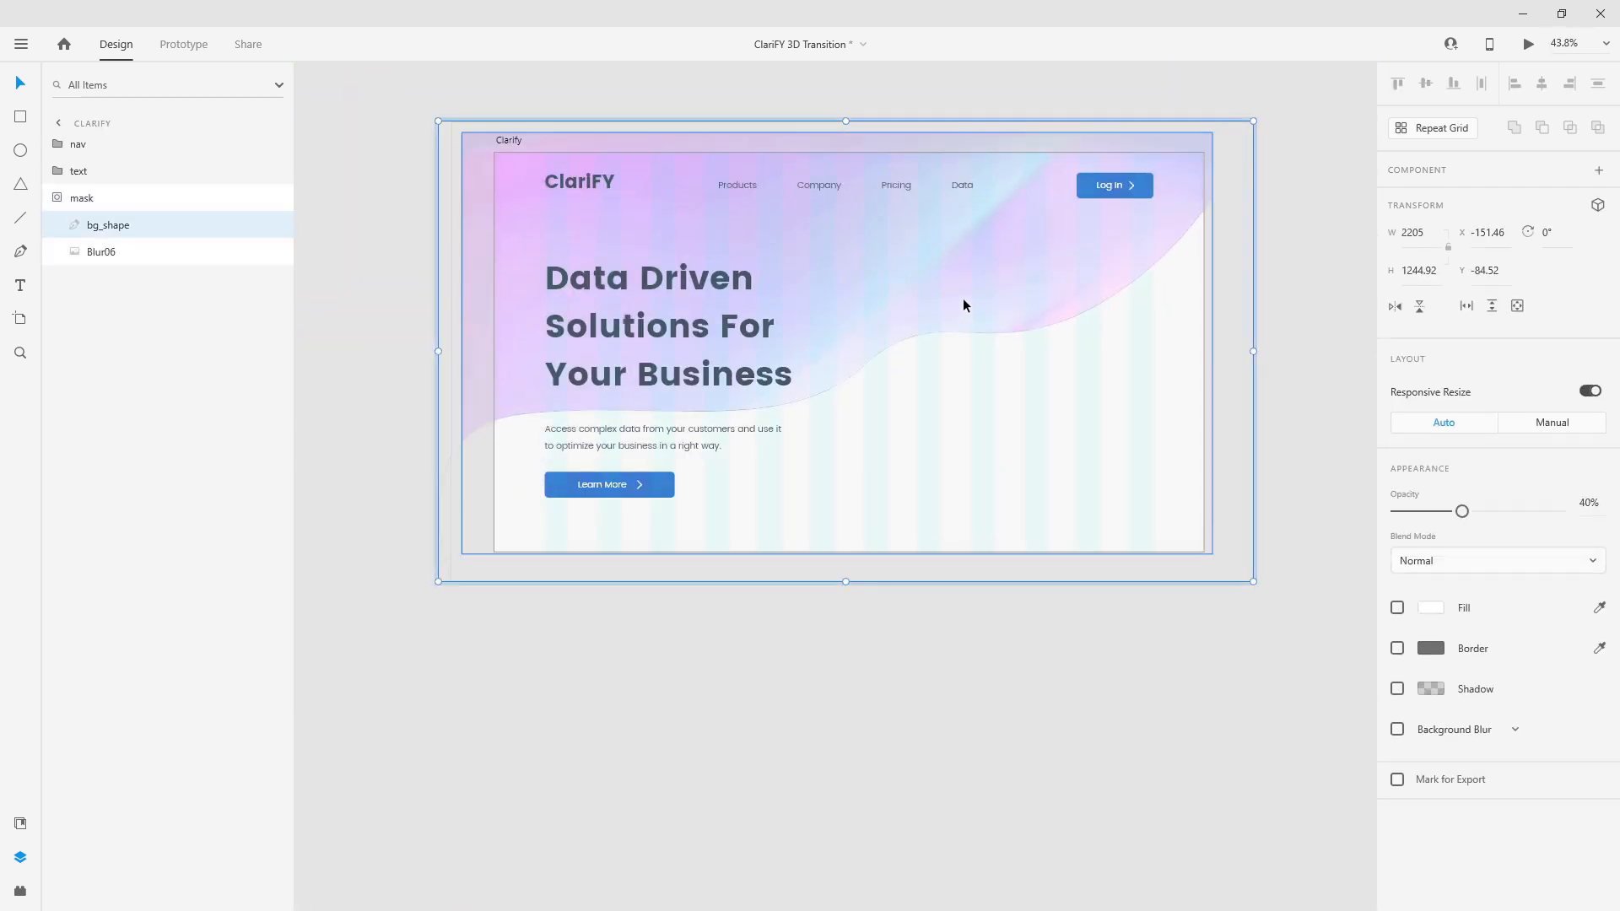
pyautogui.click(962, 304)
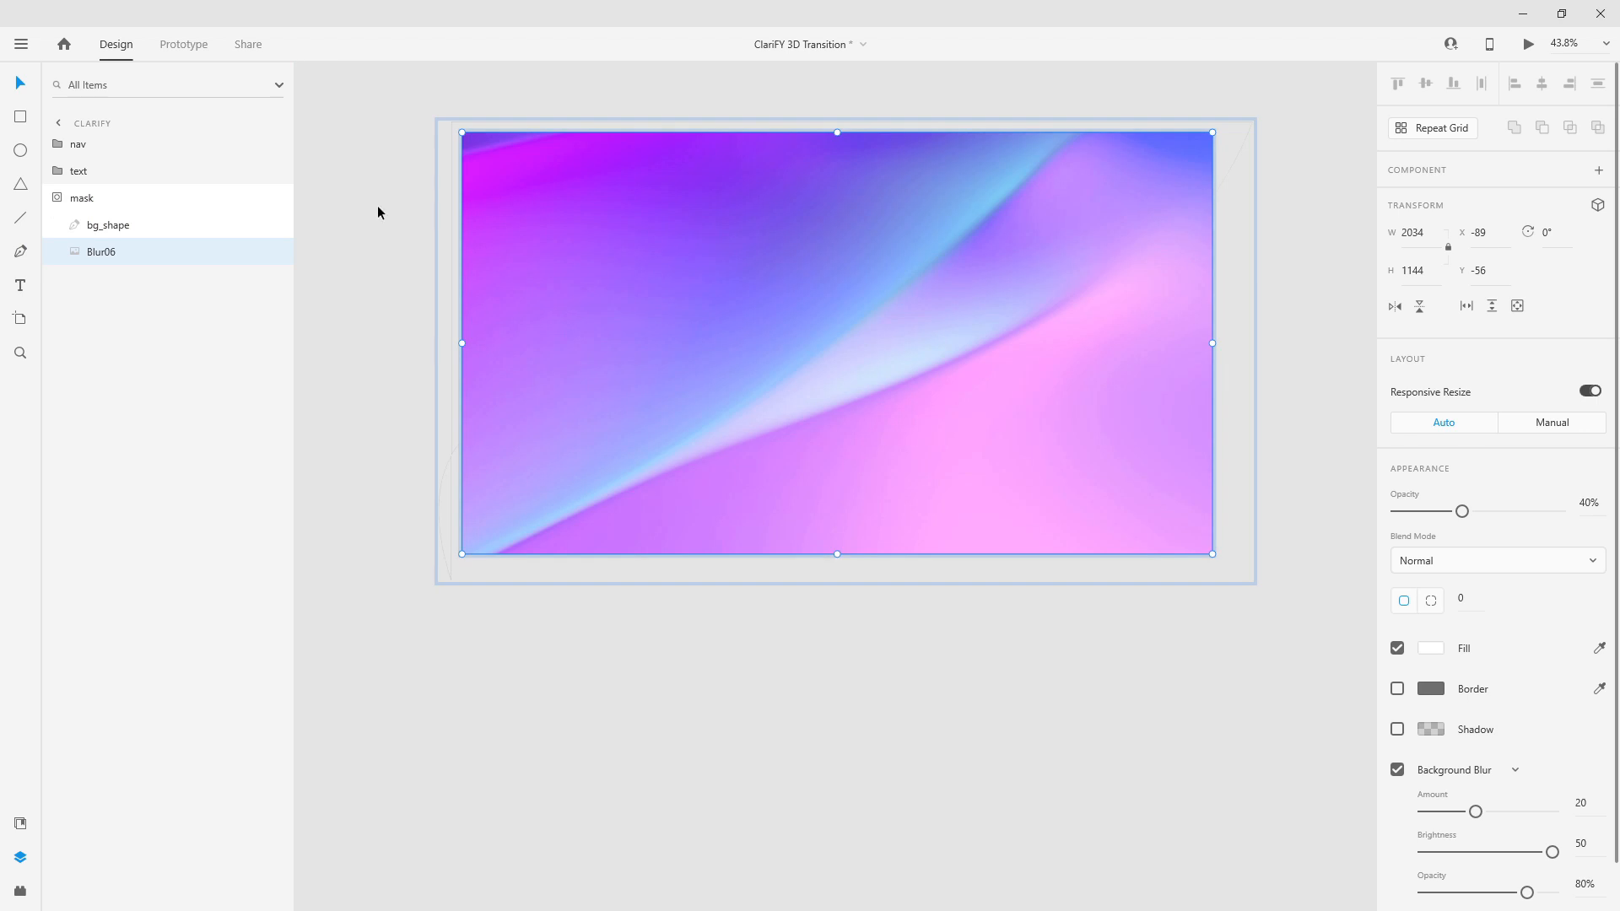
pyautogui.click(118, 226)
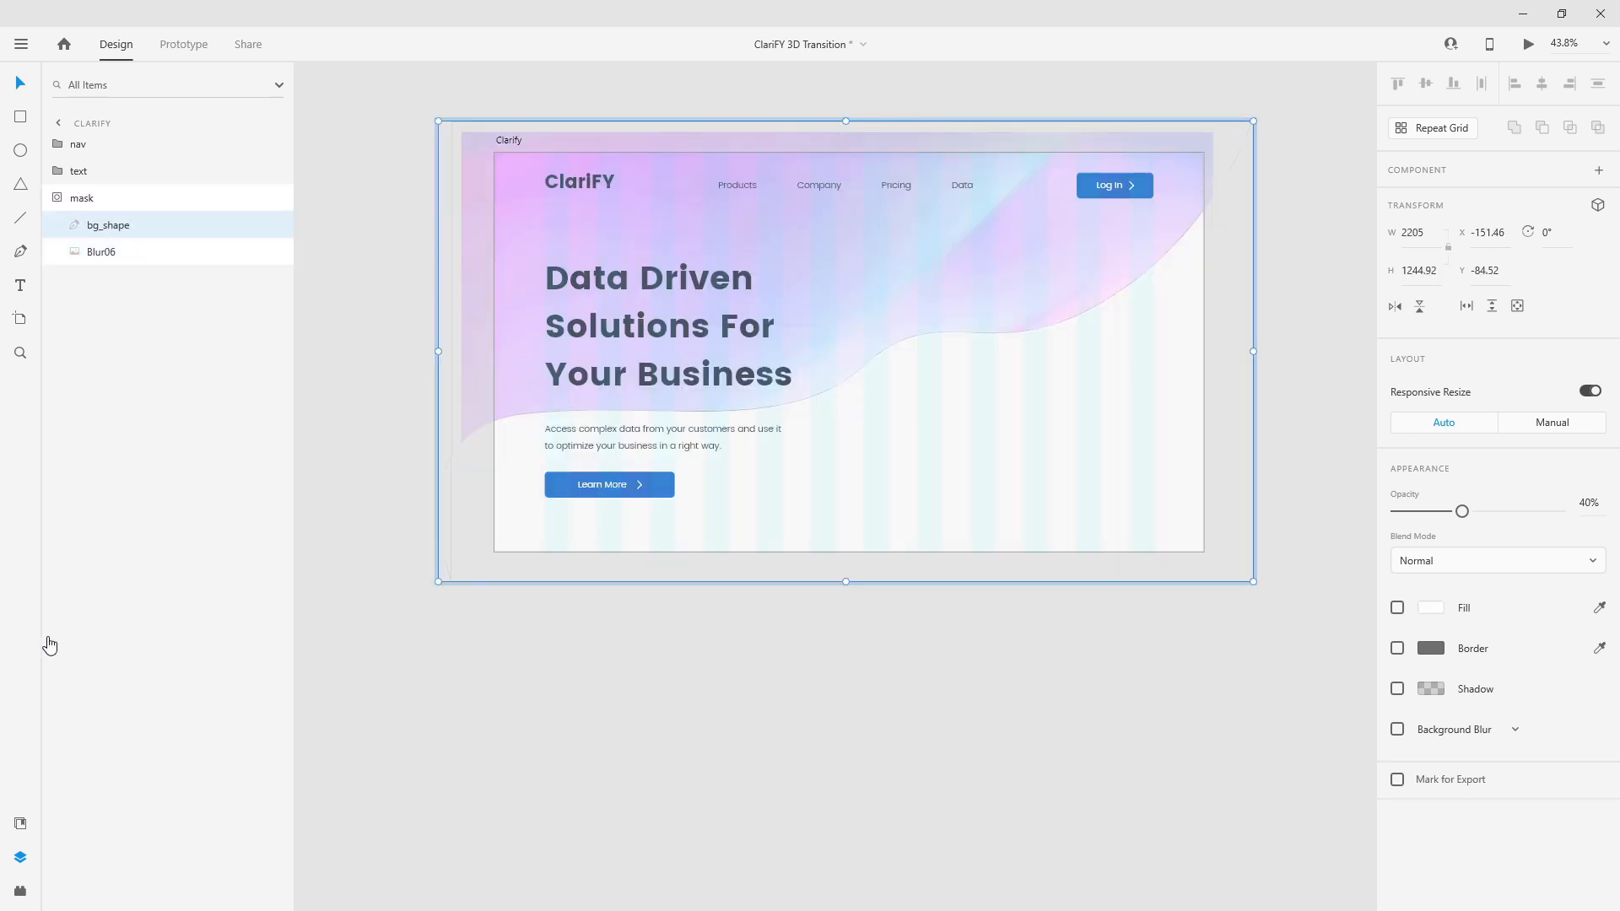
pyautogui.press('p')
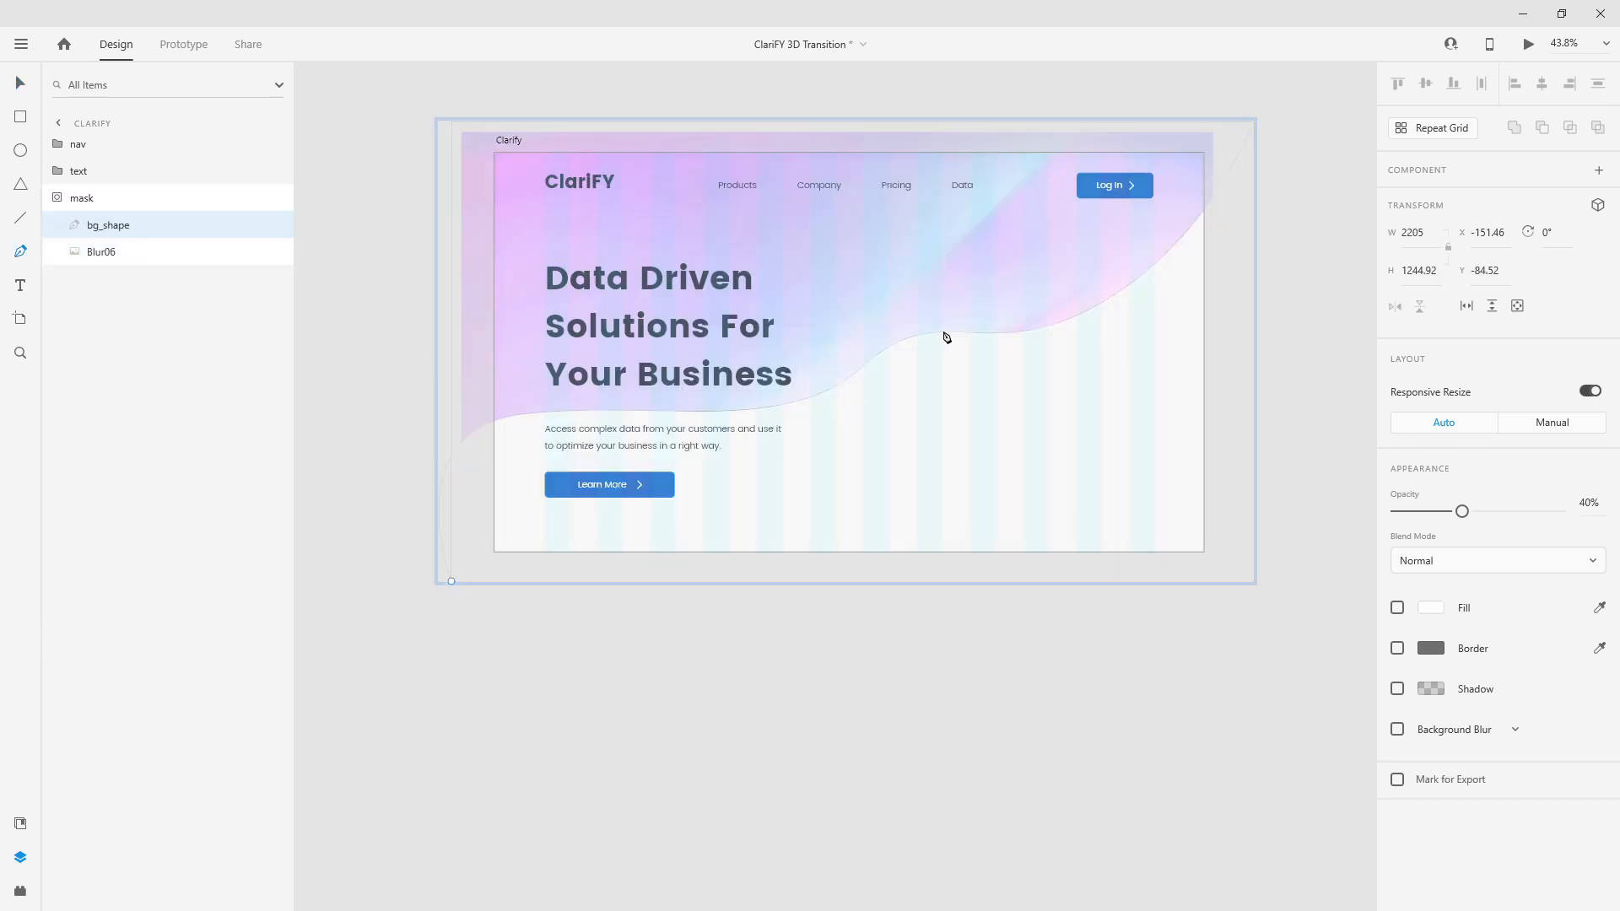
pyautogui.click(451, 582)
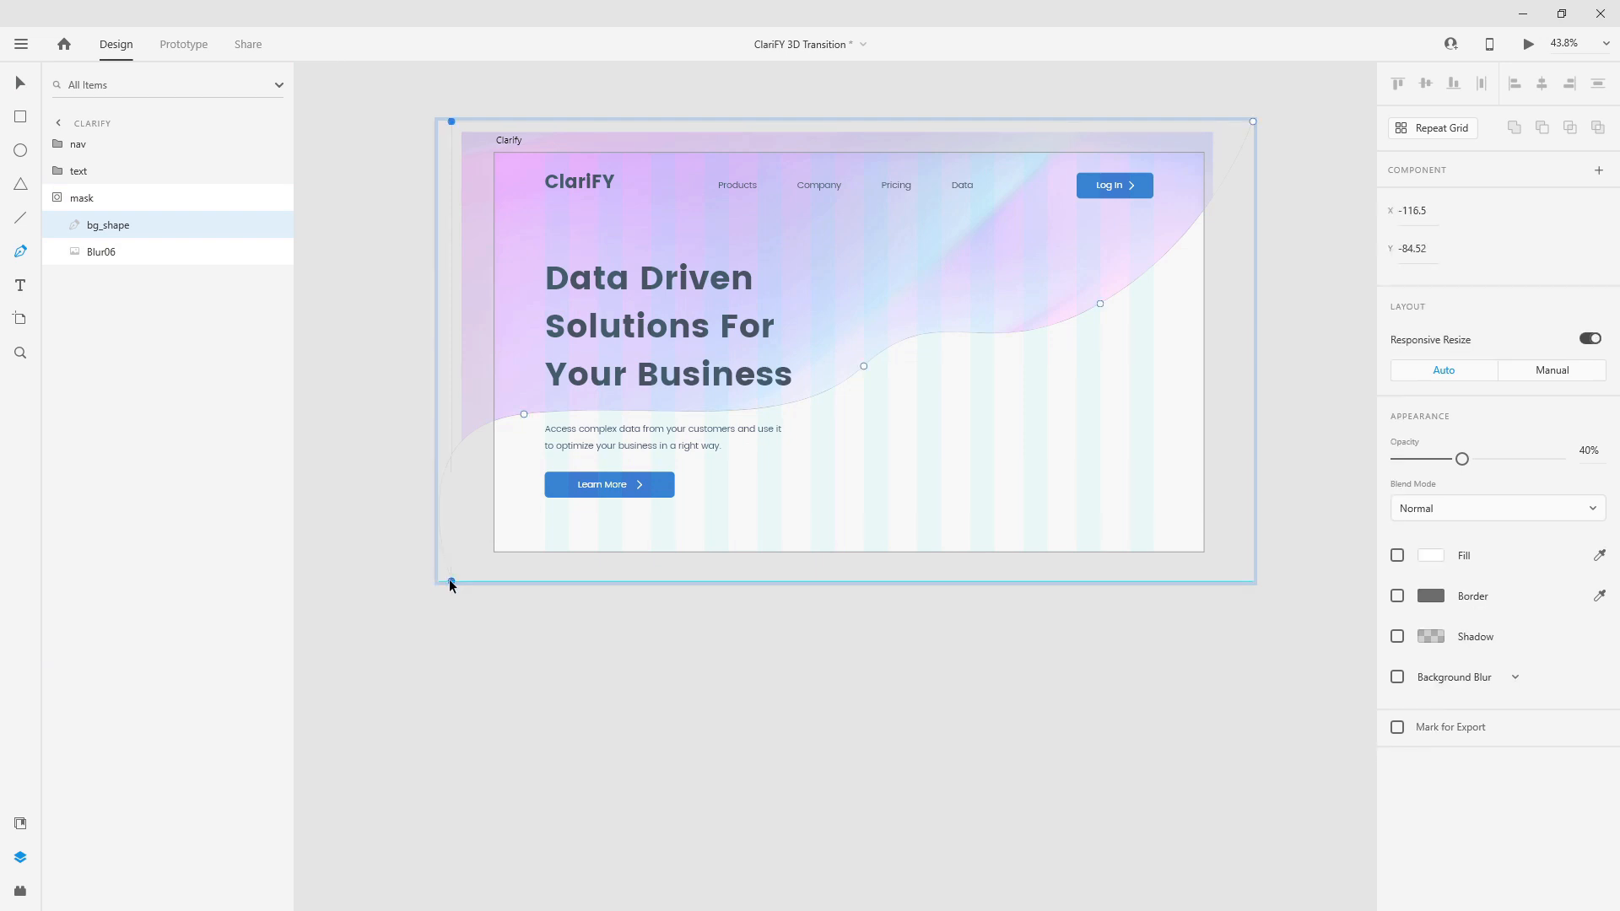
pyautogui.moveTo(524, 413); pyautogui.dragTo(523, 409)
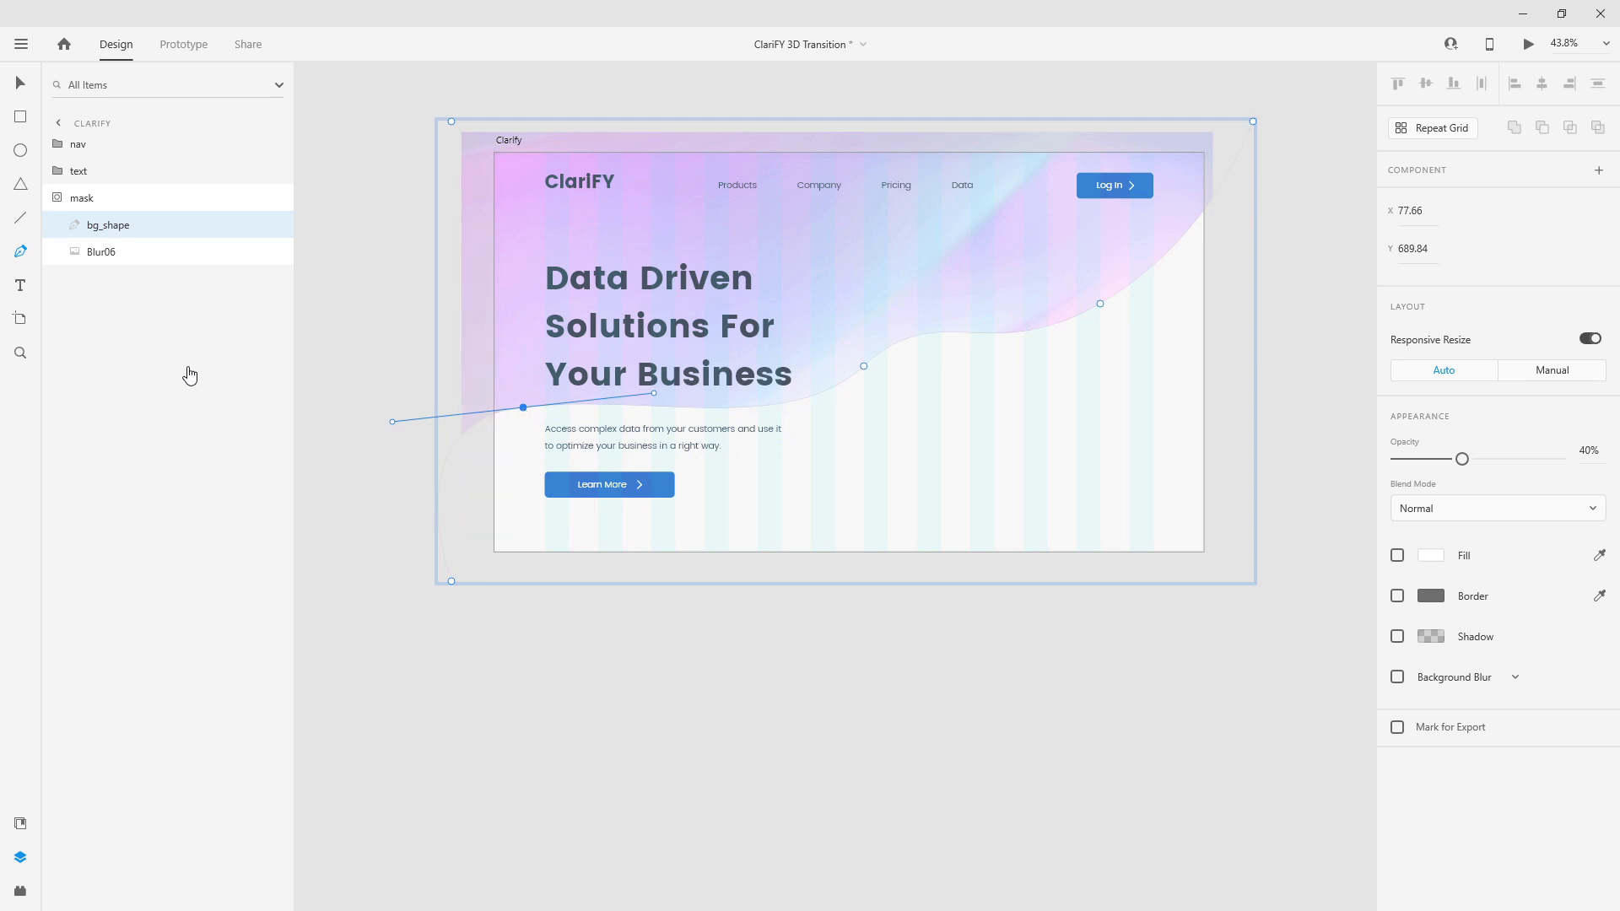
pyautogui.click(349, 376)
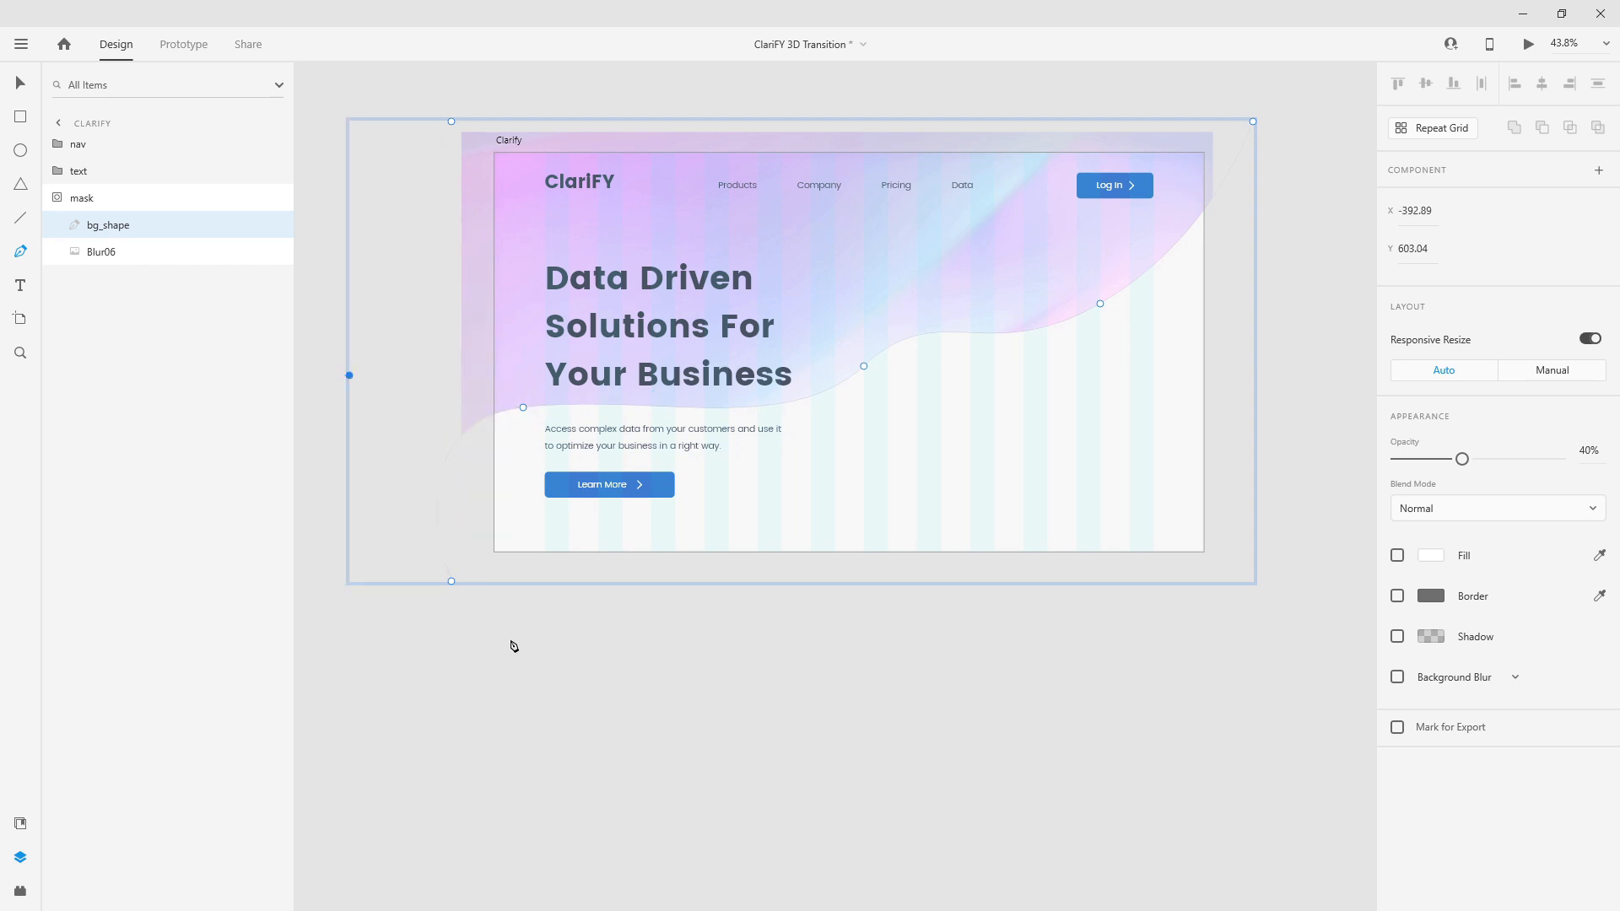
pyautogui.hotkey('ctrl', 'z')
pyautogui.press('Escape')
pyautogui.press('Escape')
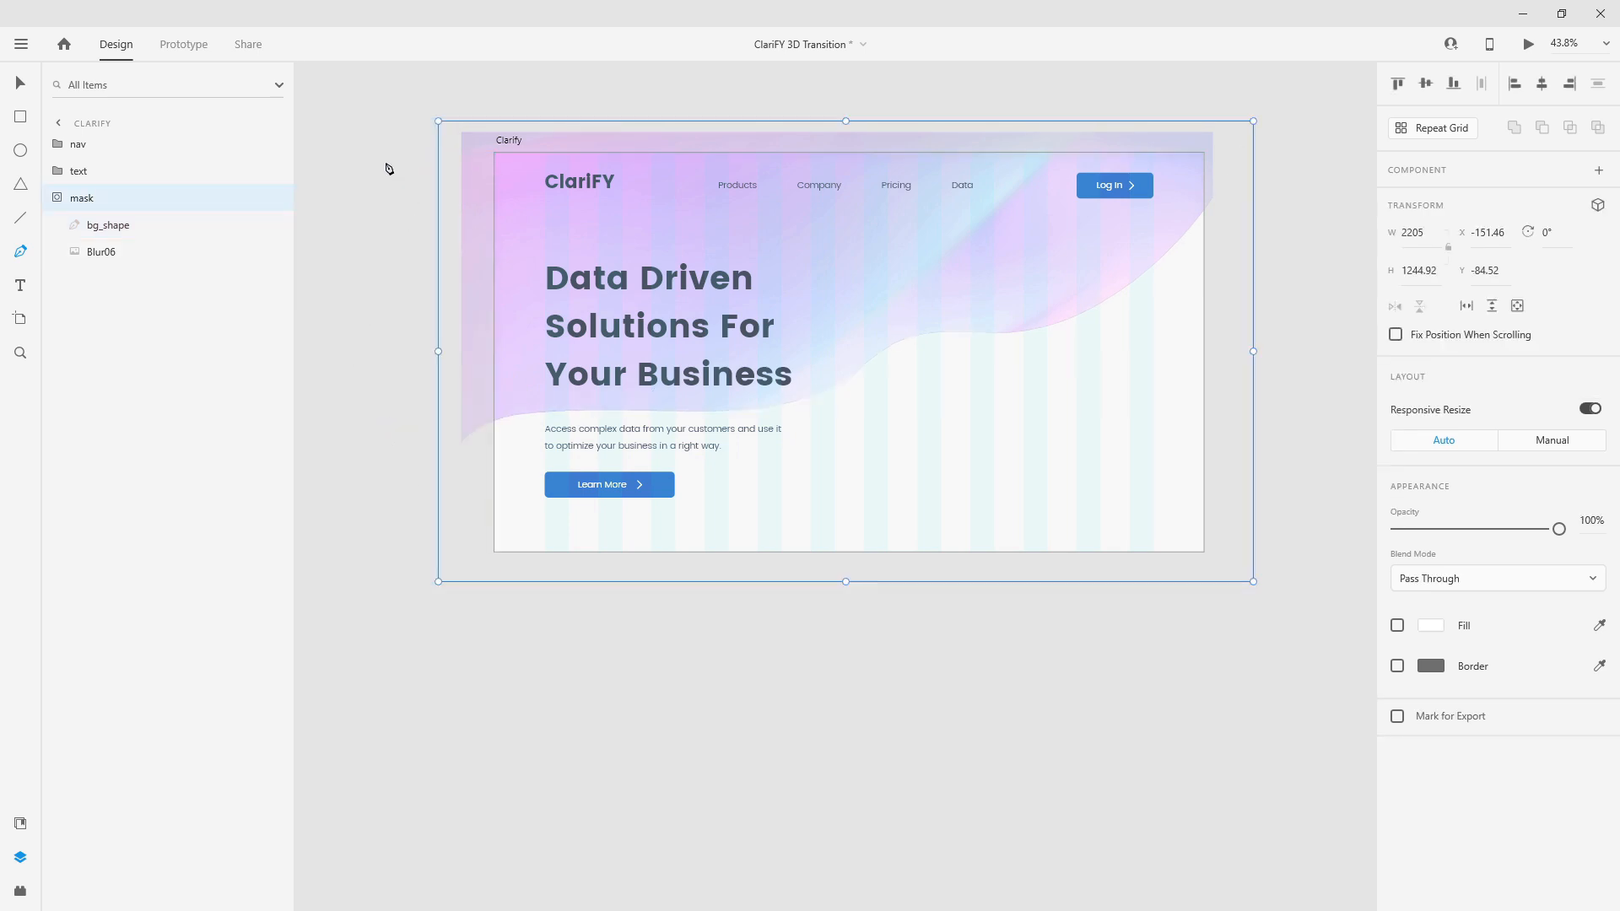
# Try placing an instance of the web content component on the landing page and delete it.
pyautogui.click(106, 253)
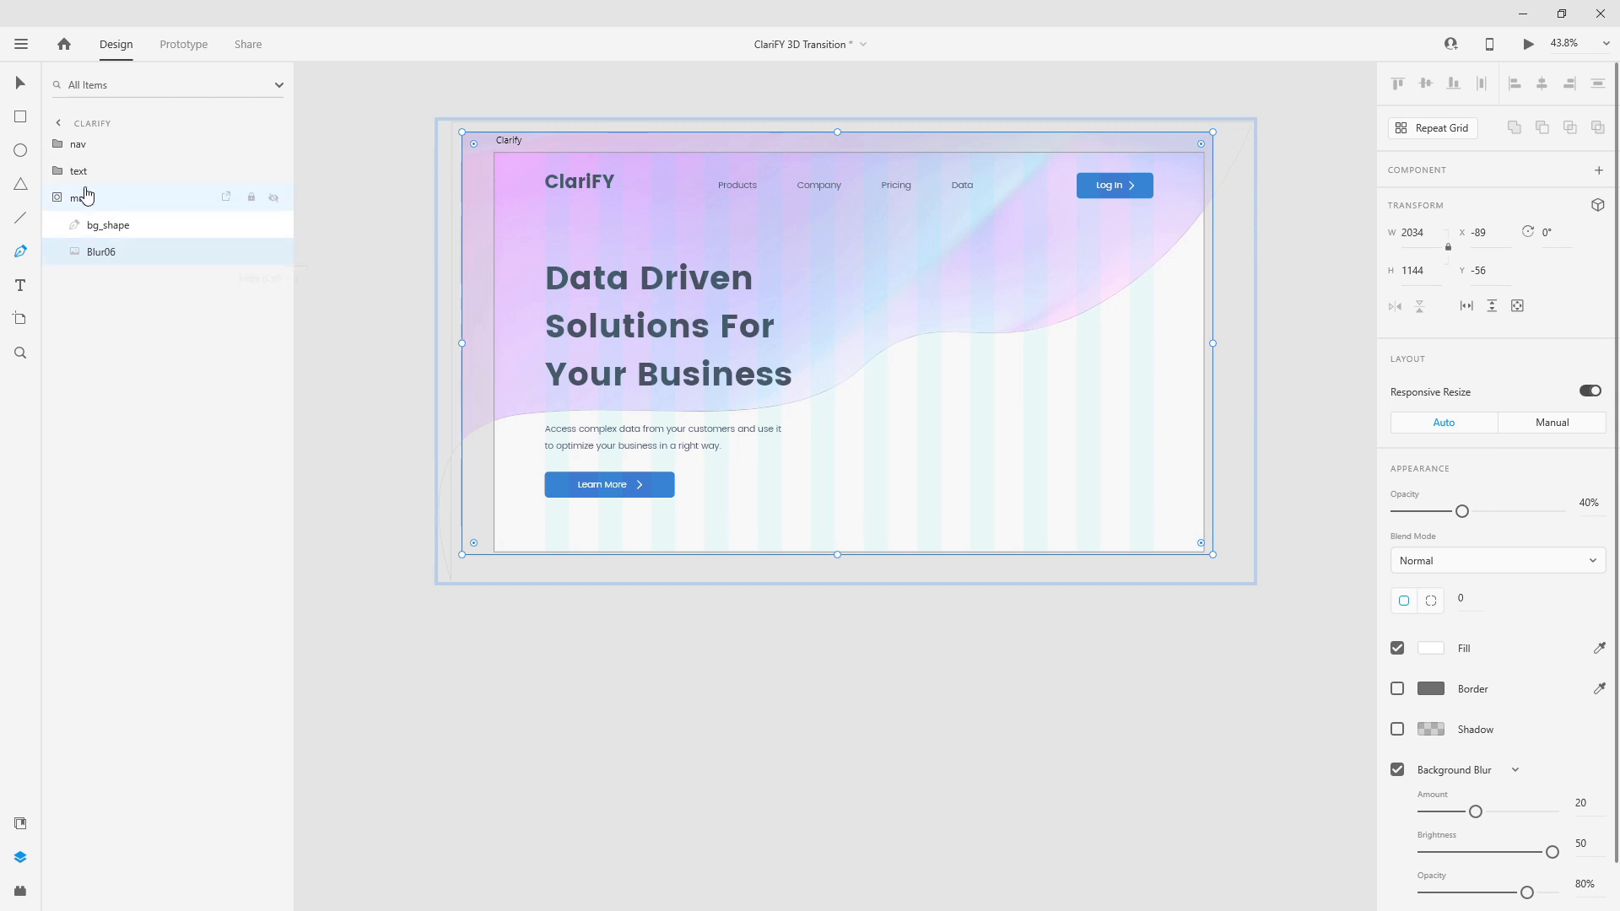
pyautogui.click(22, 826)
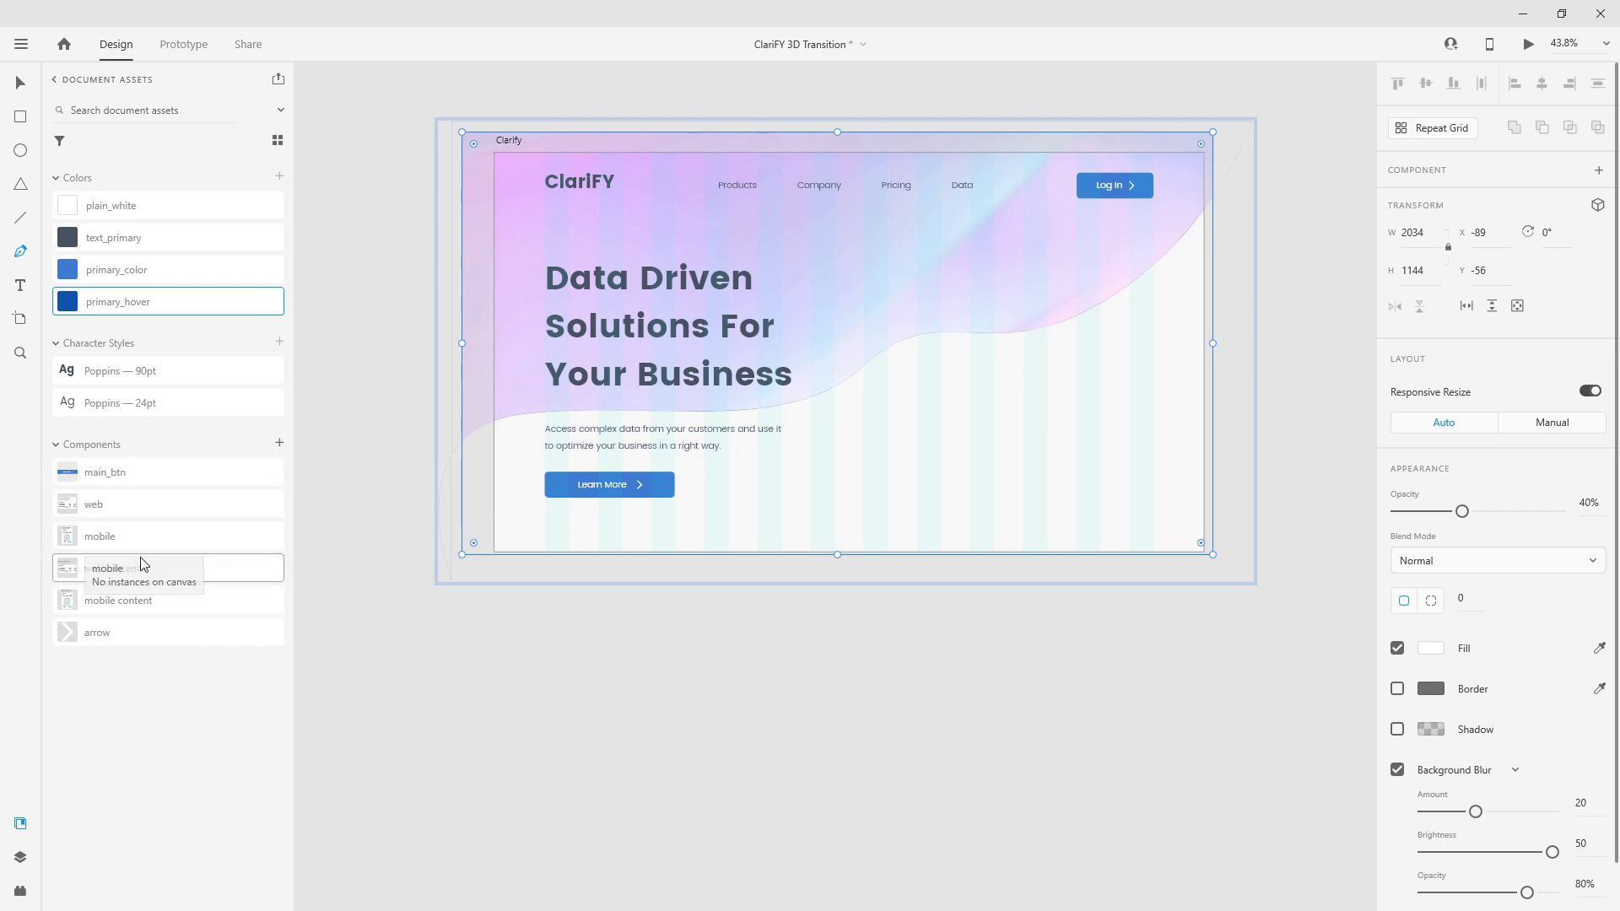
pyautogui.moveTo(126, 571); pyautogui.dragTo(869, 325)
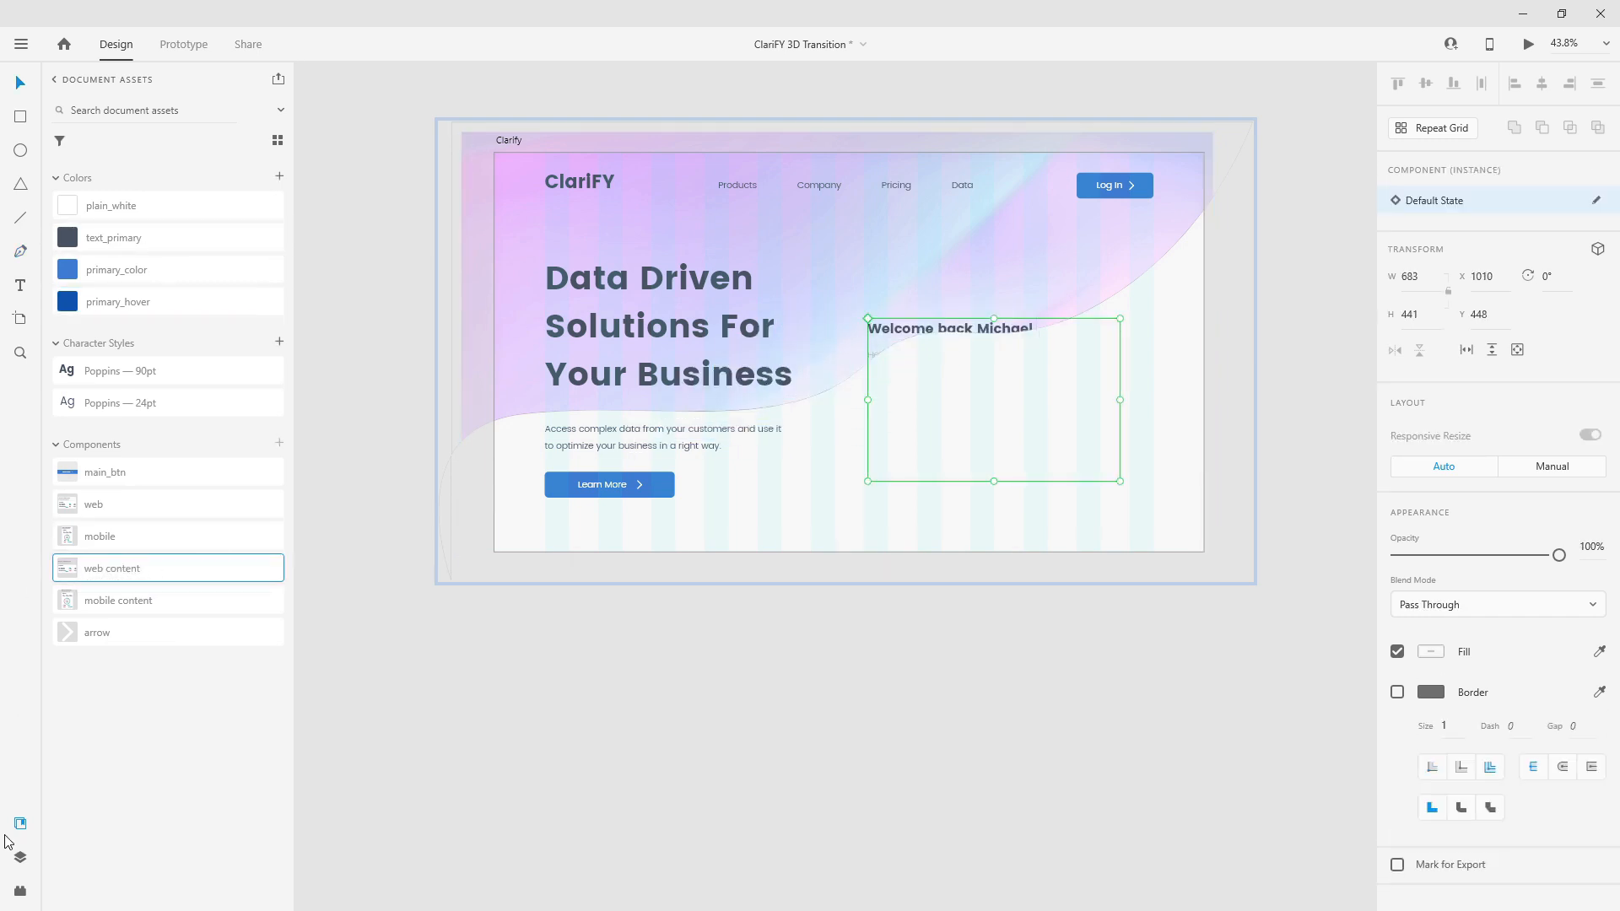
pyautogui.click(21, 857)
pyautogui.press('Delete')
# Collapse the mask group, select nav, and place instances of the web content and mobile components over the page.
pyautogui.click(59, 198)
pyautogui.click(78, 145)
pyautogui.click(20, 823)
pyautogui.moveTo(119, 565); pyautogui.dragTo(901, 318)
pyautogui.moveTo(137, 539); pyautogui.dragTo(871, 233)
pyautogui.scroll(4, 909, 258)
pyautogui.scroll(3, 796, 271)
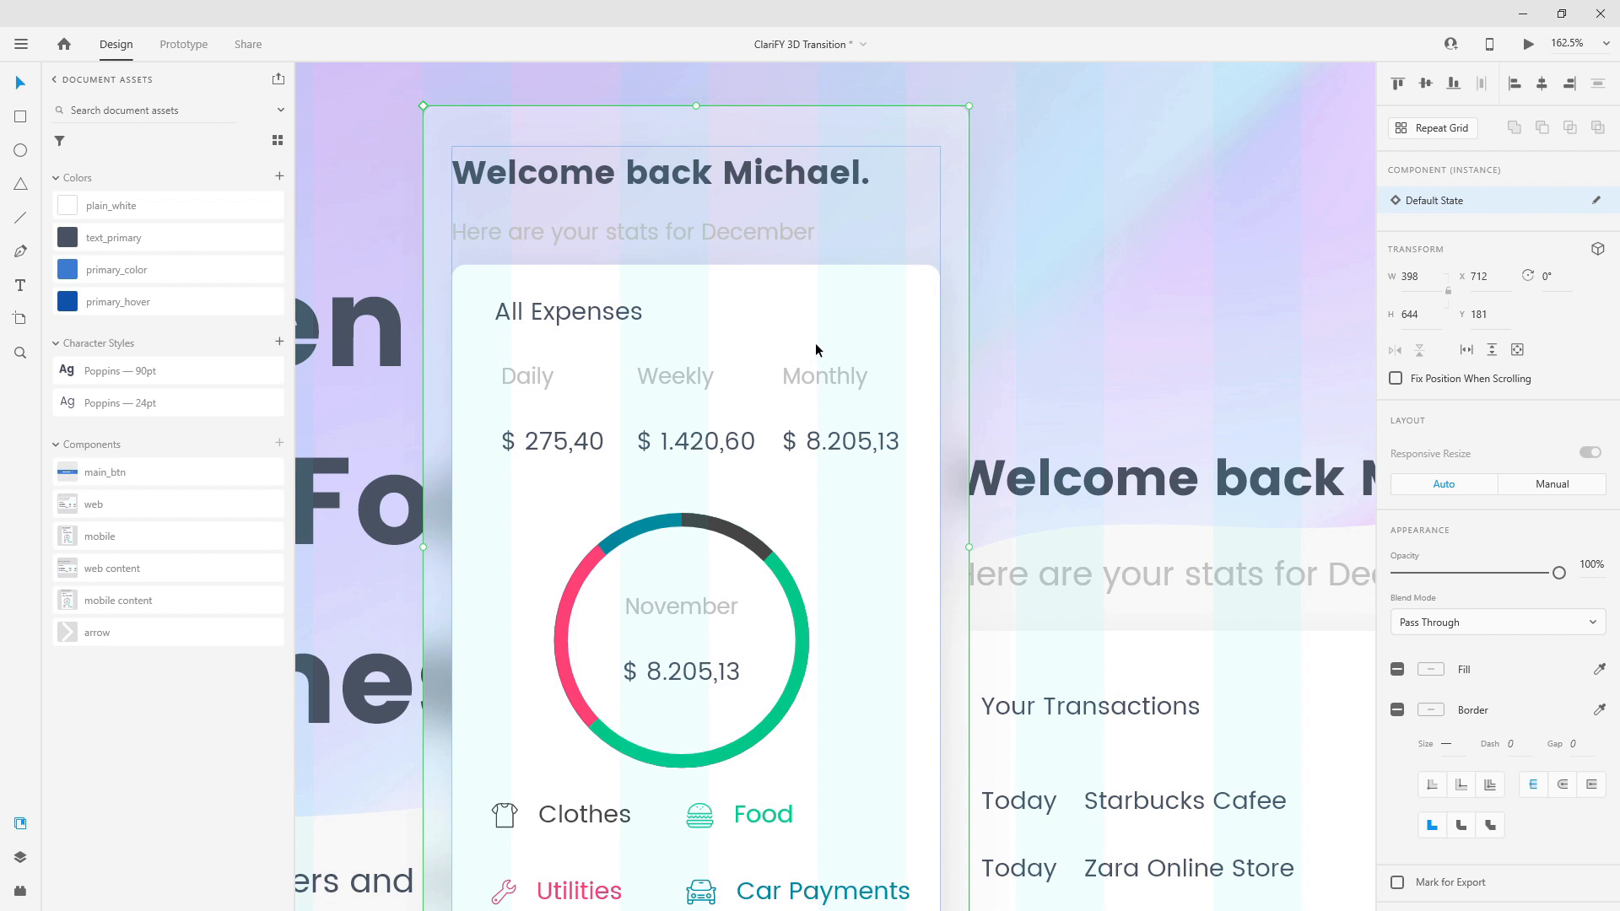
pyautogui.scroll(-4, 867, 347)
# Arrange the mobile and web content instances side by side, and delete both of them.
pyautogui.moveTo(868, 347); pyautogui.dragTo(820, 437)
pyautogui.click(1225, 554)
pyautogui.moveTo(1155, 590); pyautogui.dragTo(1144, 490)
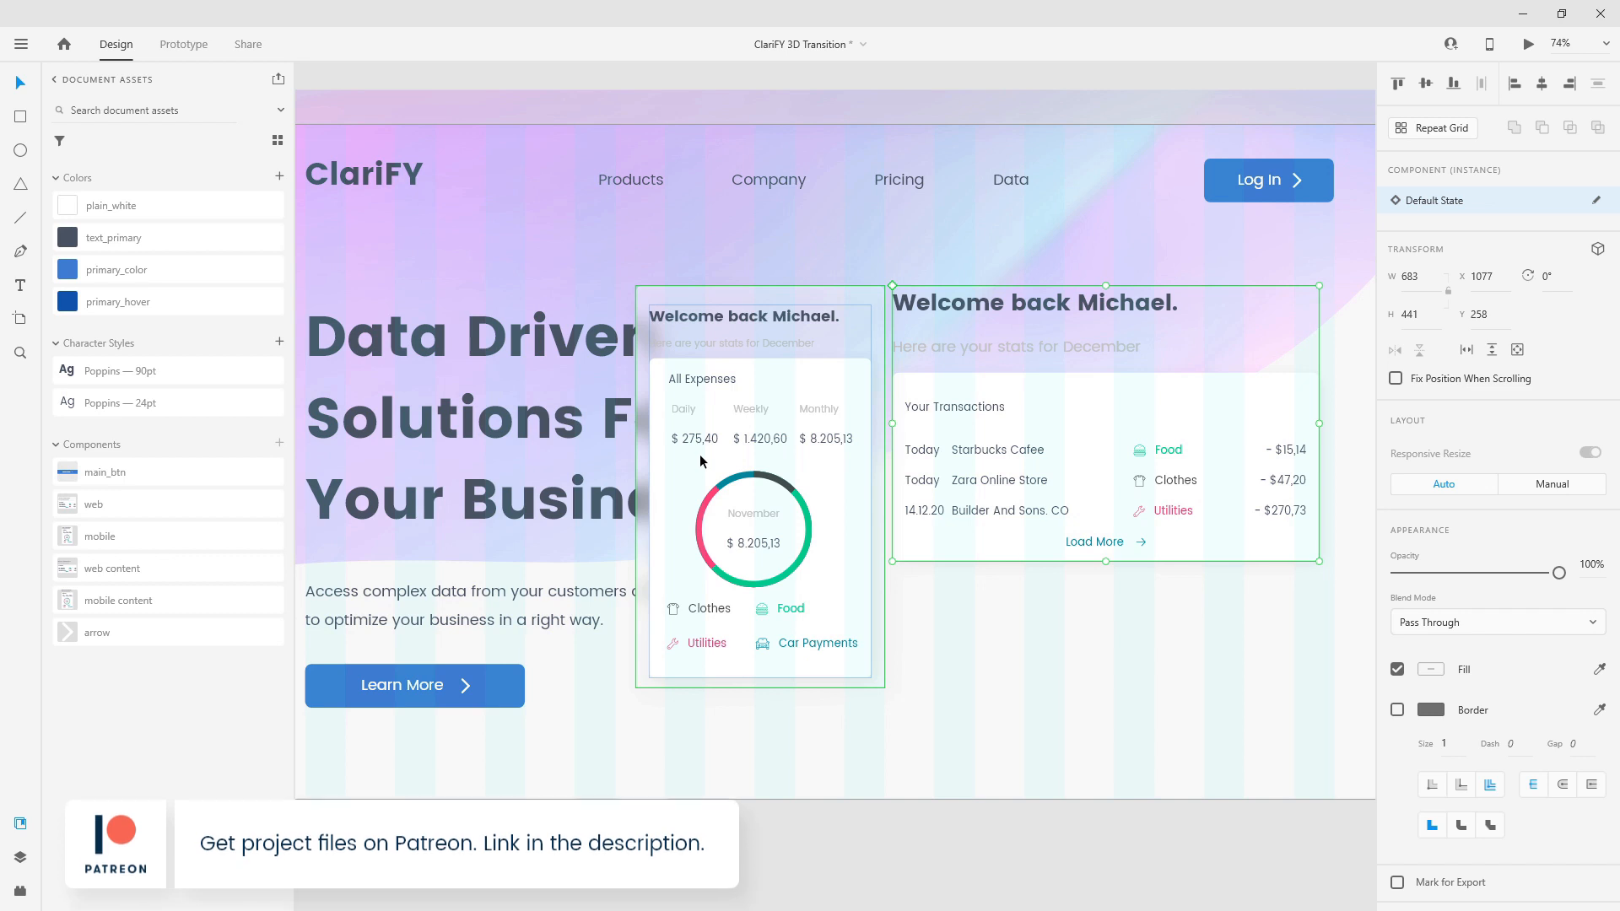
pyautogui.press('Delete')
pyautogui.click(849, 459)
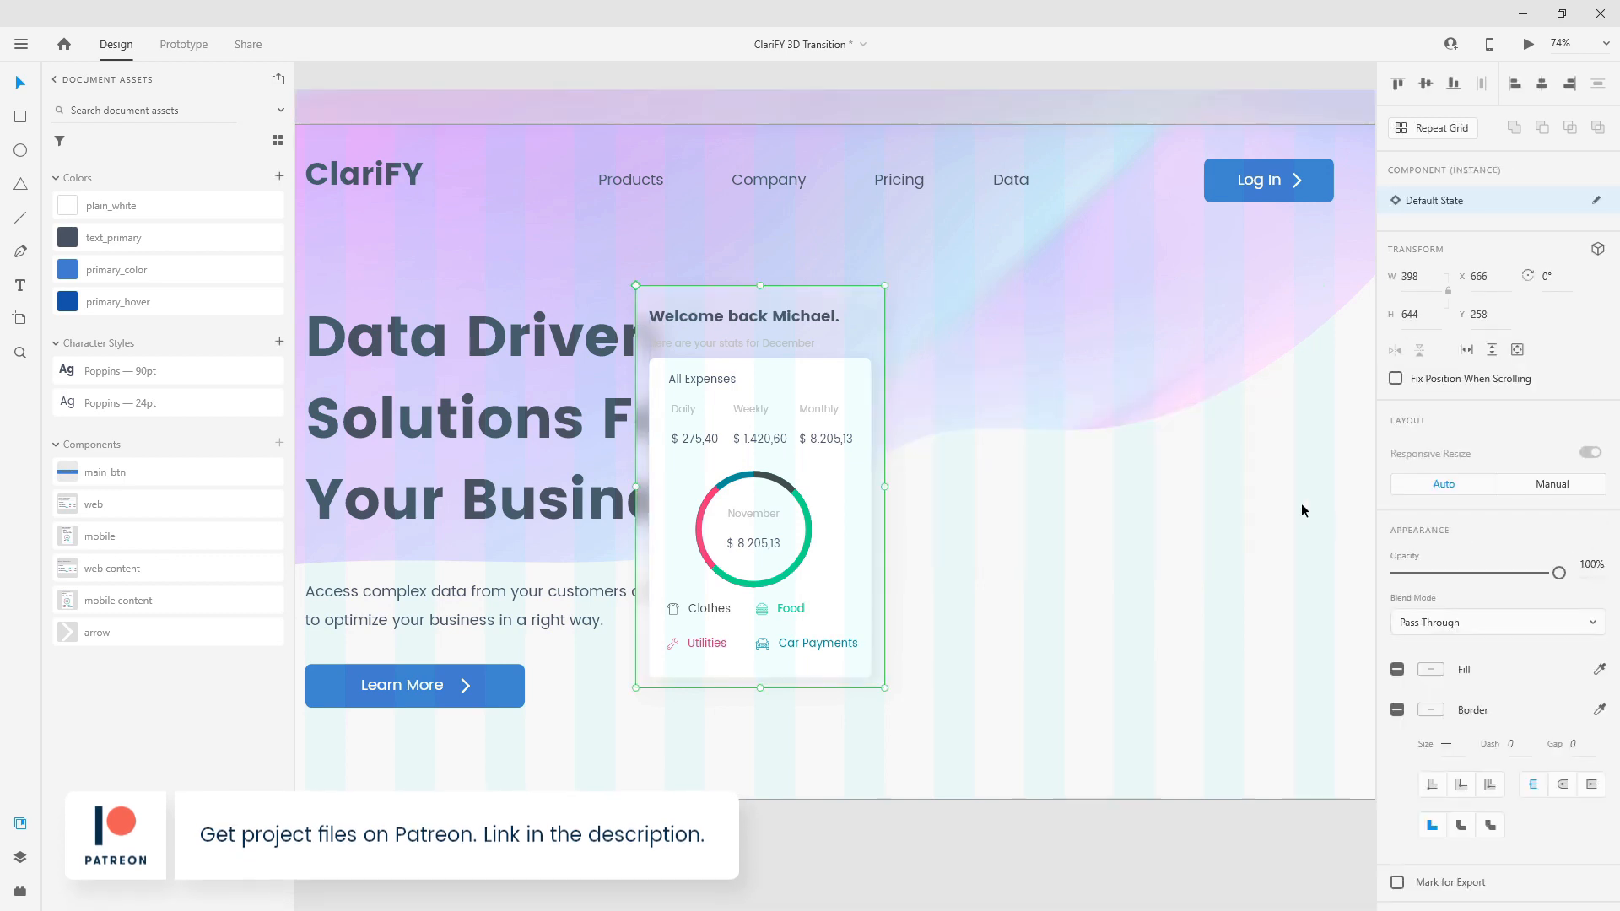
pyautogui.press('Delete')
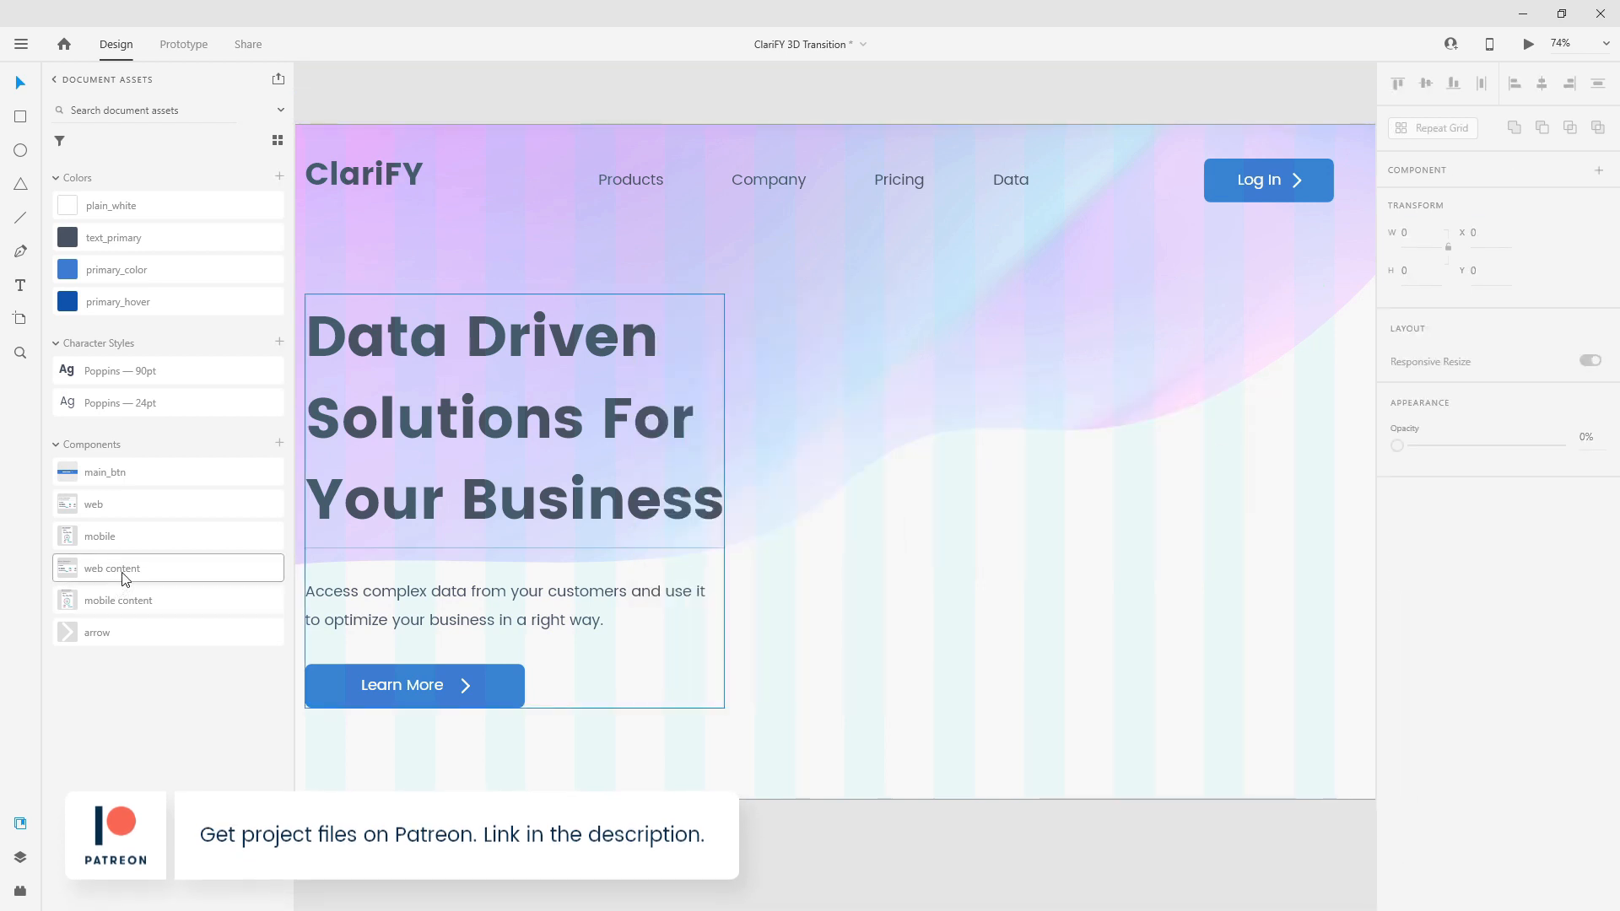
# Place instances of the mobile and web components beside the heading and order them below the text group, with mobile above web.
pyautogui.moveTo(113, 536); pyautogui.dragTo(356, 453)
pyautogui.doubleClick(93, 504)
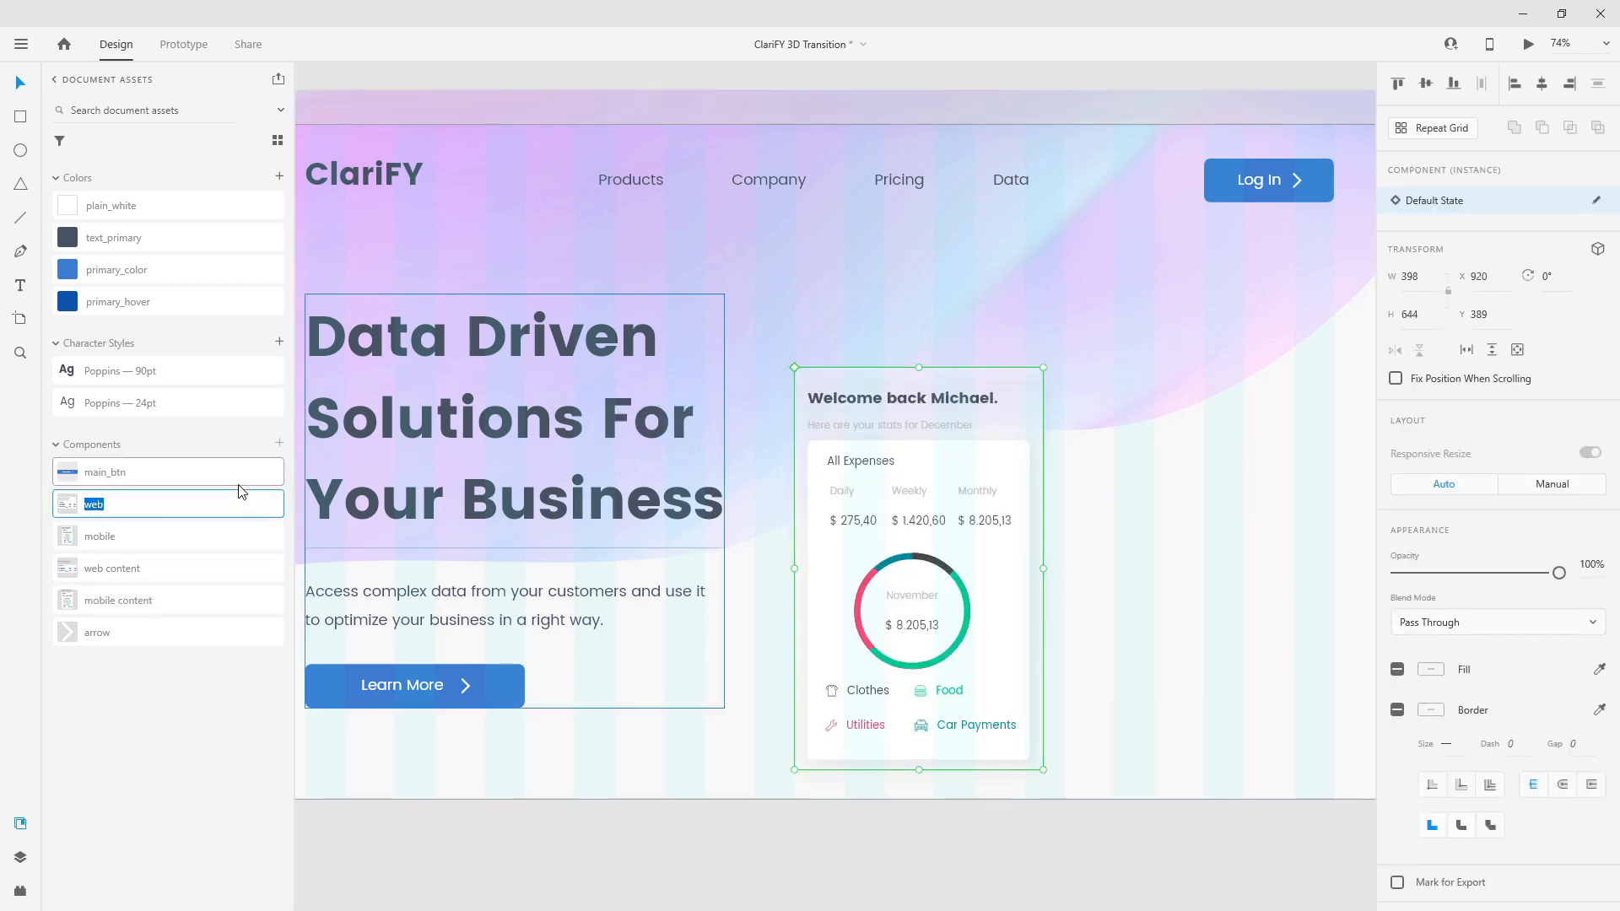
pyautogui.click(138, 567)
pyautogui.moveTo(155, 509); pyautogui.dragTo(1088, 337)
pyautogui.click(20, 858)
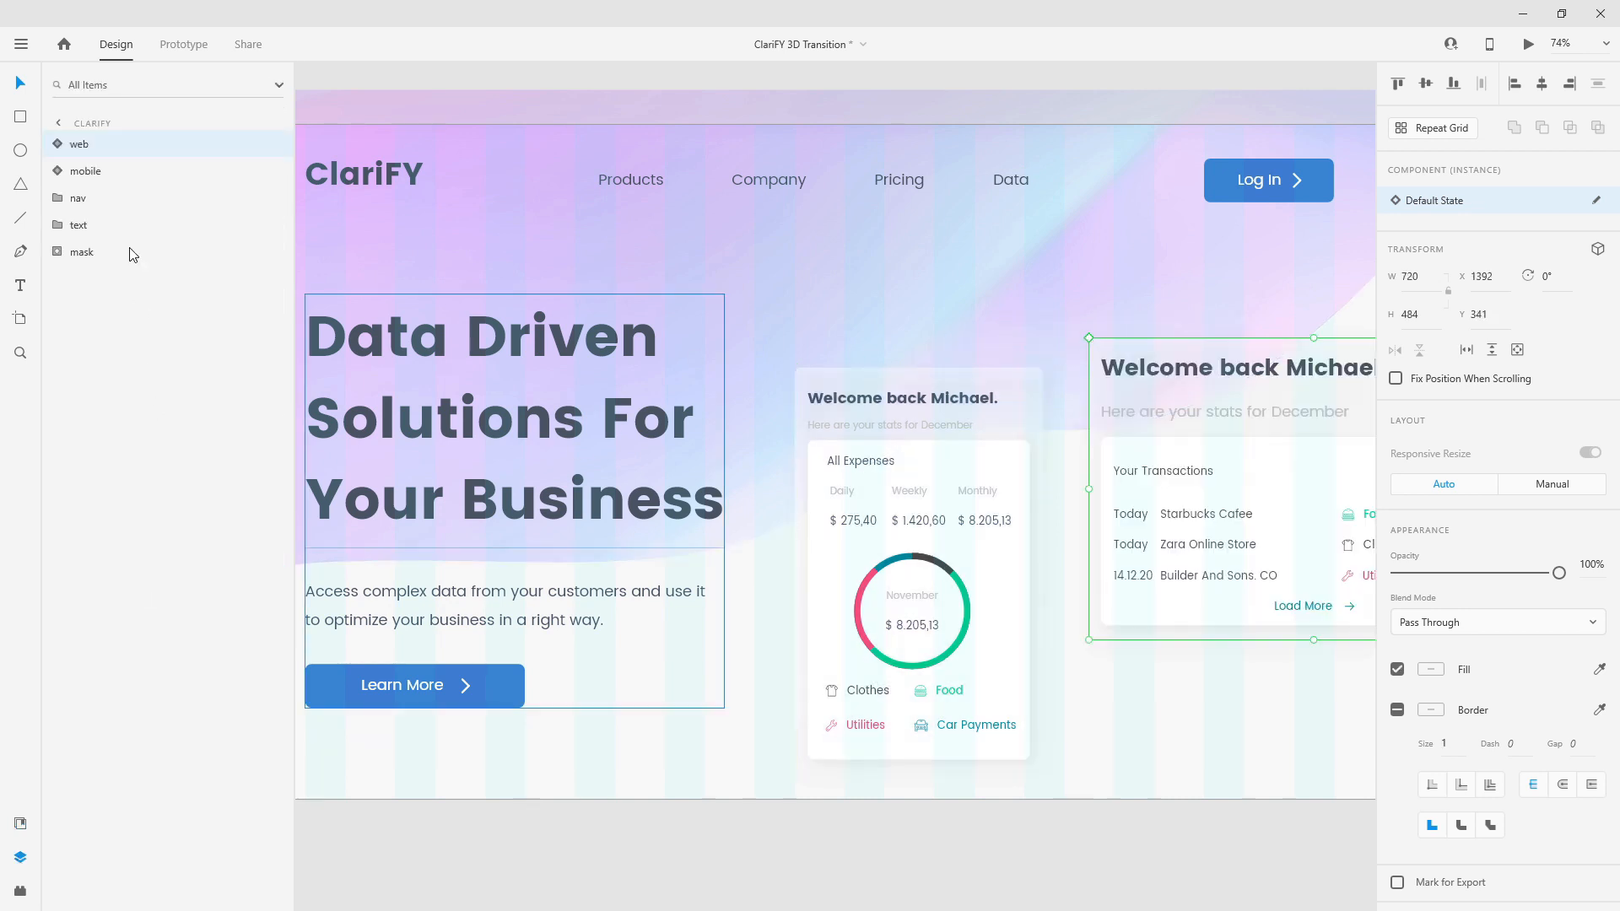
pyautogui.moveTo(117, 155); pyautogui.dragTo(125, 208)
# Overlap the two cards by moving mobile to X 1000, Y 316 and web to X 1064, its right edge aligned with the Log In button.
pyautogui.moveTo(962, 518); pyautogui.dragTo(1090, 462)
pyautogui.press('space')
pyautogui.moveTo(1208, 422); pyautogui.dragTo(914, 387)
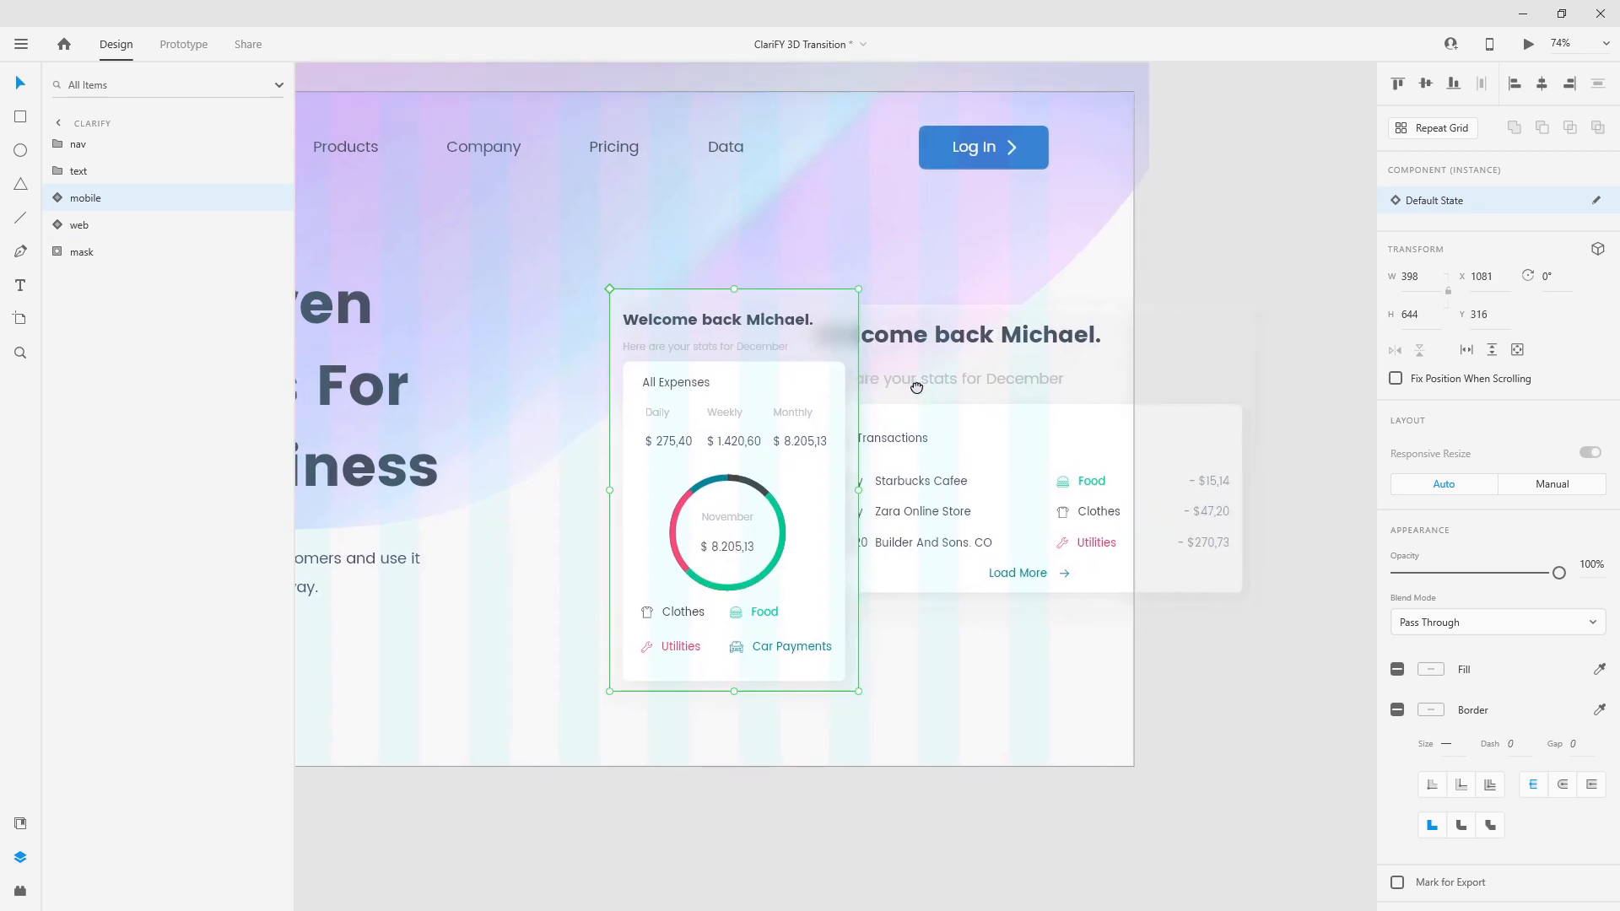
pyautogui.moveTo(1044, 406); pyautogui.dragTo(843, 400)
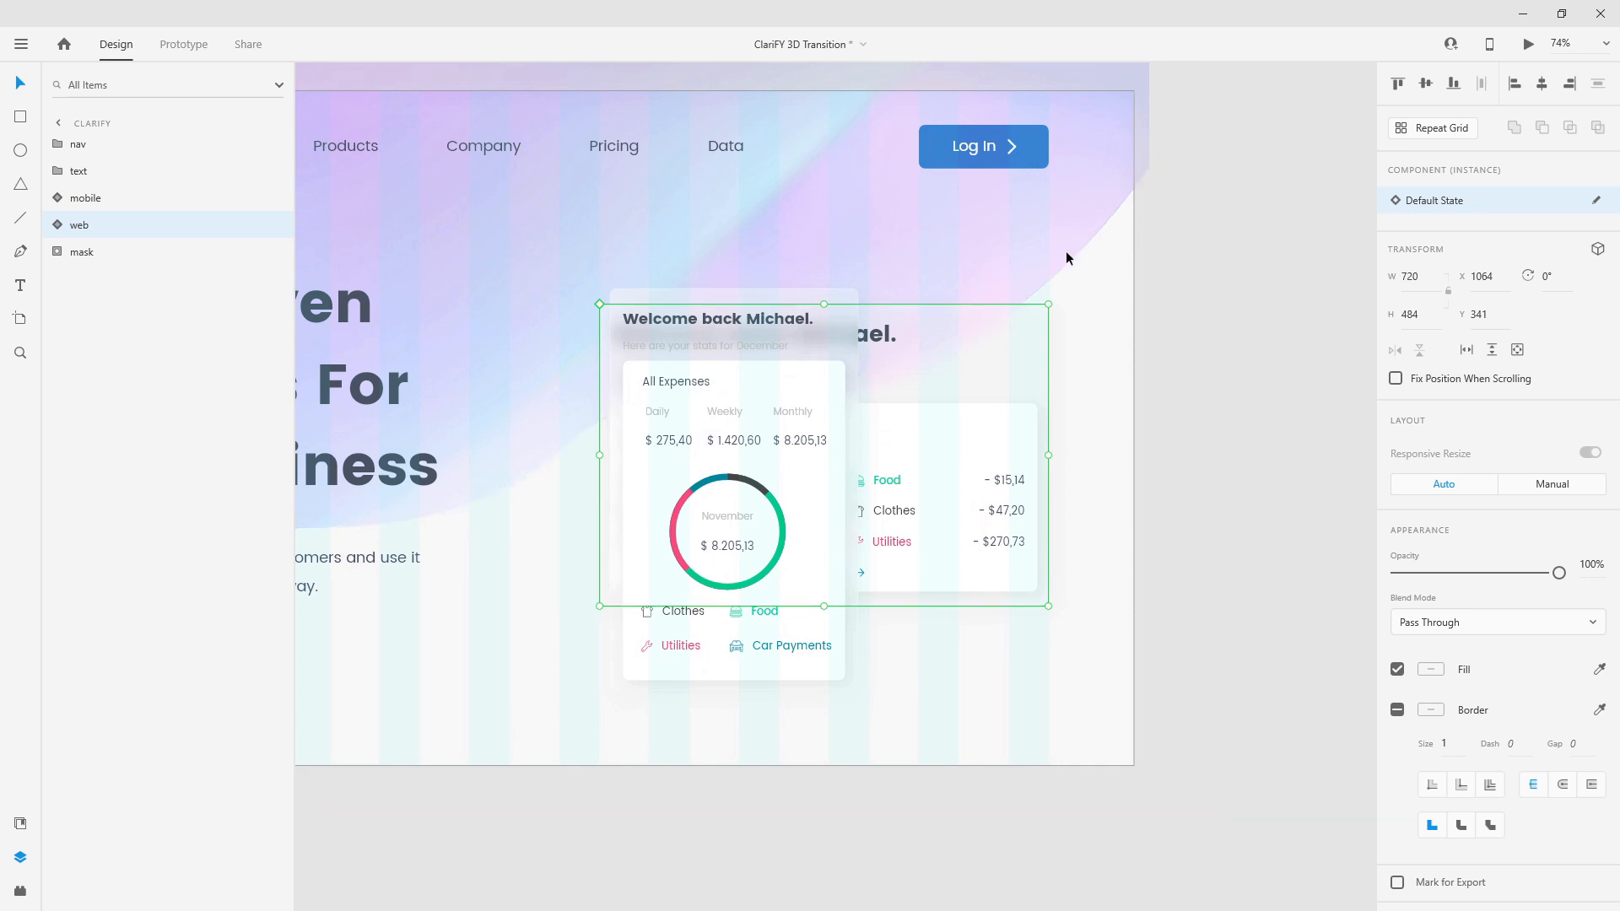
pyautogui.moveTo(776, 490); pyautogui.dragTo(727, 478)
# Raise the web card to Y 223, and shift both cards down together until the web card sits at Y 234.
pyautogui.moveTo(919, 448); pyautogui.dragTo(914, 393)
pyautogui.hotkey('shift', 'Up')
pyautogui.hotkey('shift', 'Up')
pyautogui.hotkey('shift', 'Up')
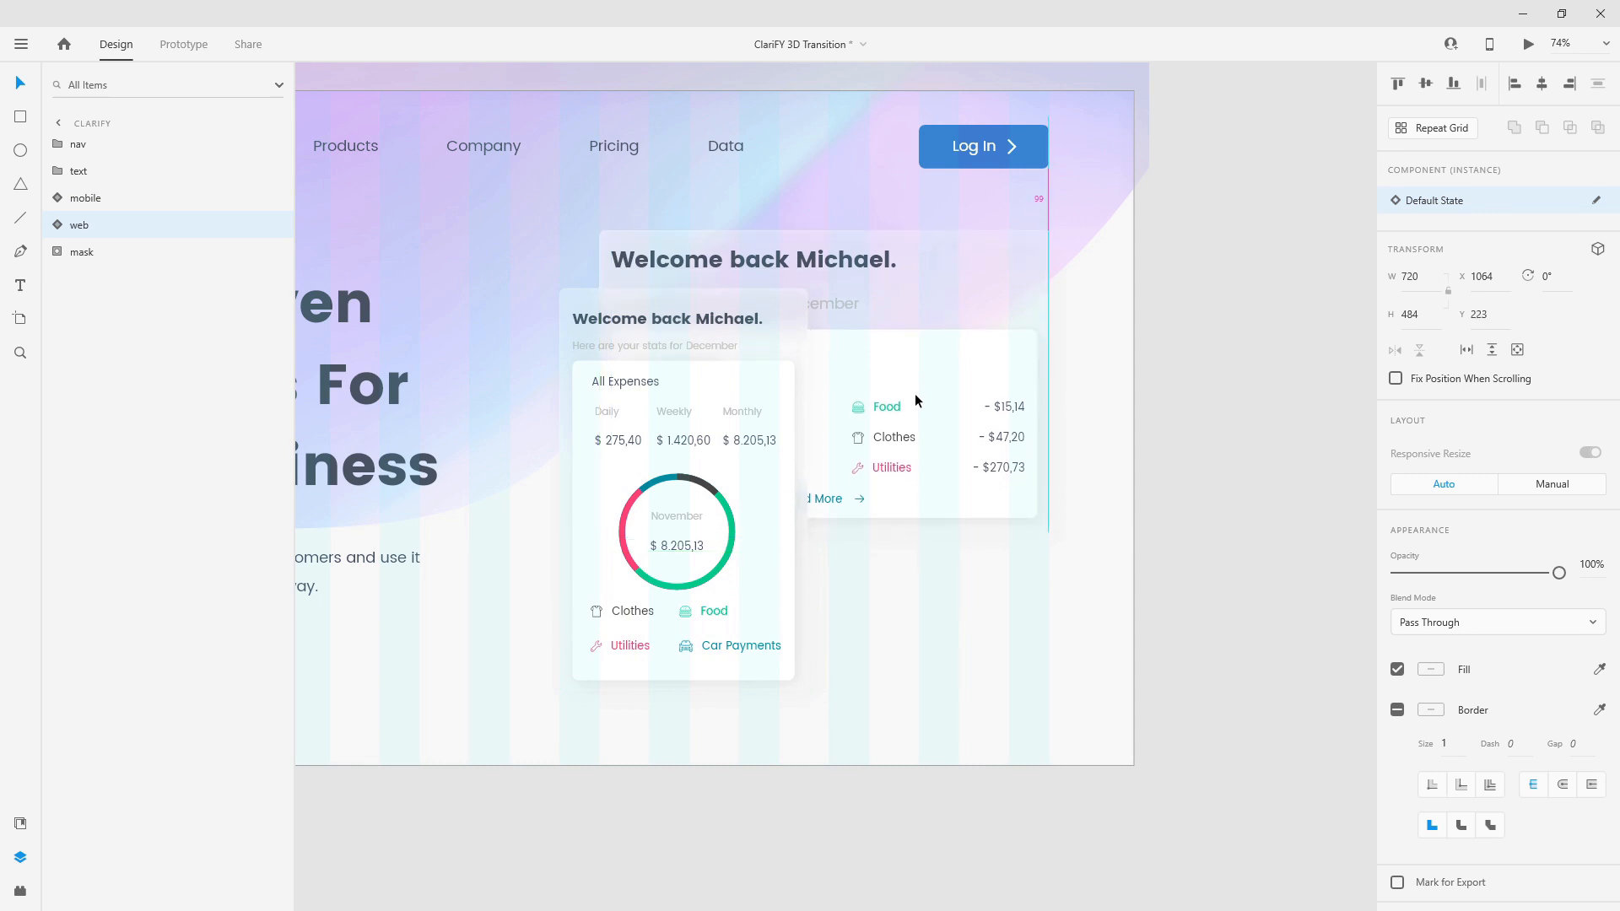
pyautogui.keyDown('shift'); pyautogui.click(781, 423); pyautogui.keyUp('shift')
pyautogui.scroll(-4, 1022, 470)
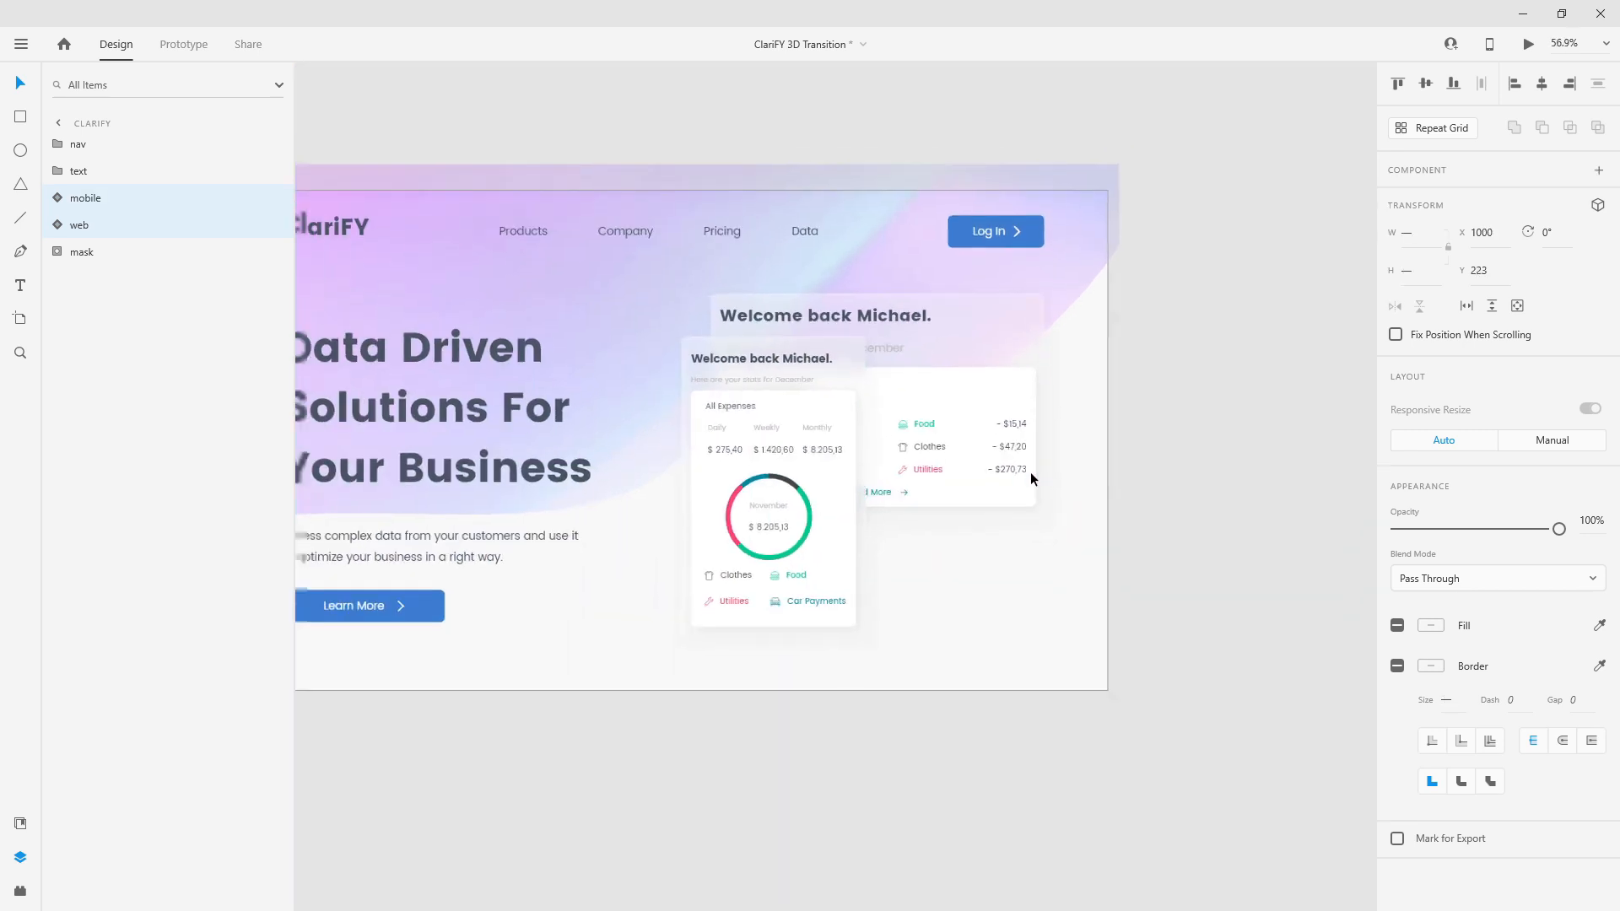
pyautogui.moveTo(852, 443); pyautogui.dragTo(852, 447)
# Expand the mobile instance's layers and hide its mobile content so only mobile_bg remains.
pyautogui.click(51, 198)
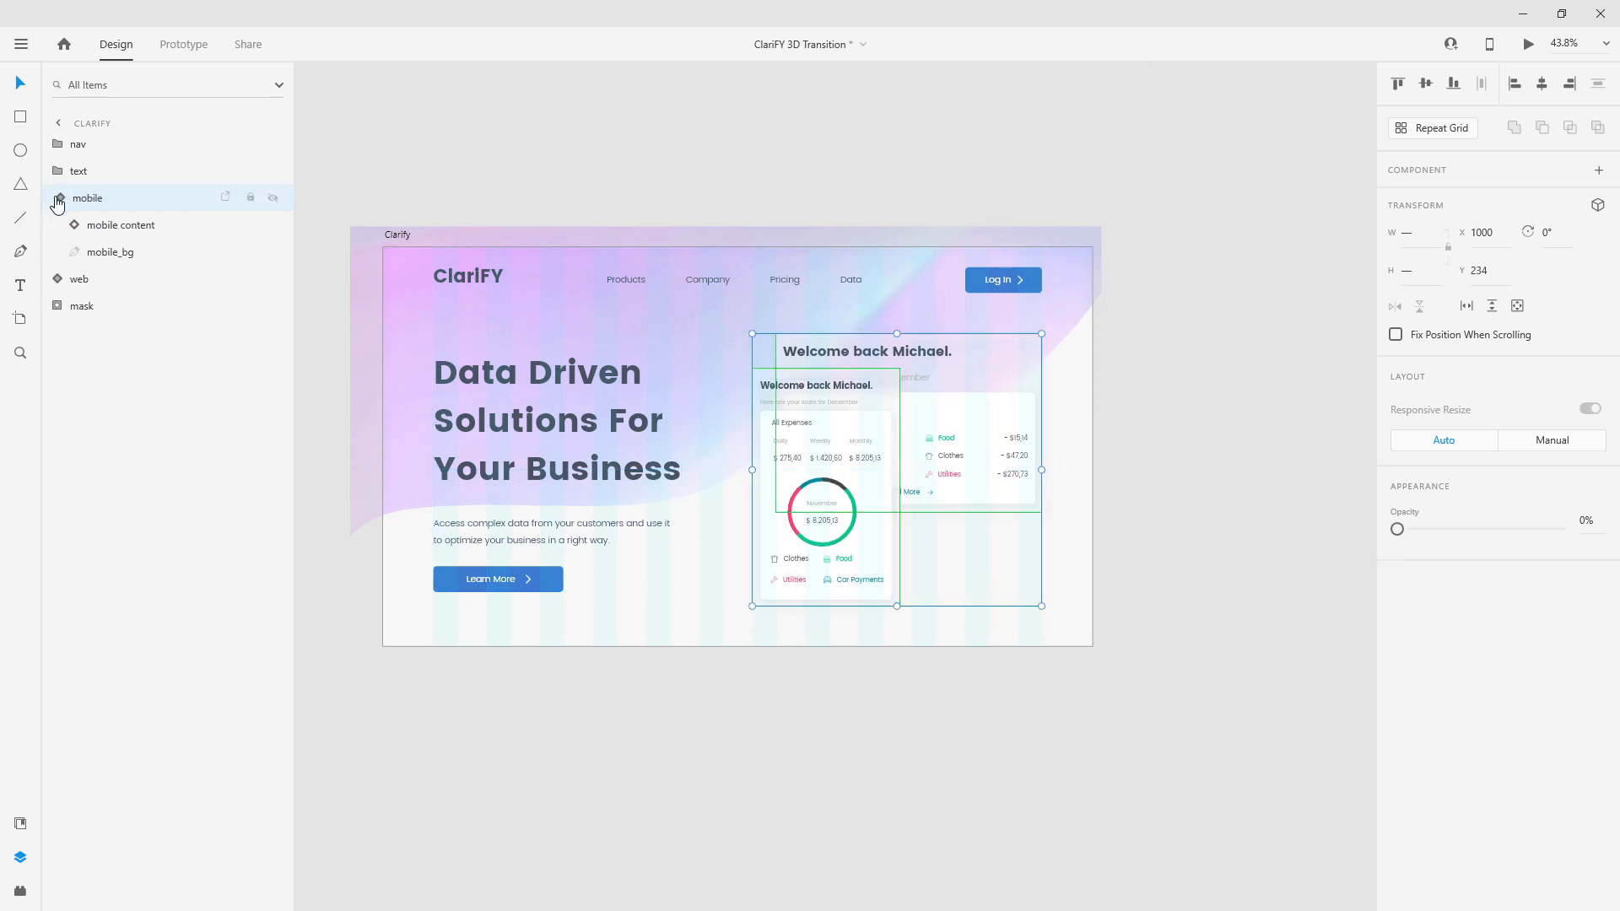
pyautogui.click(95, 251)
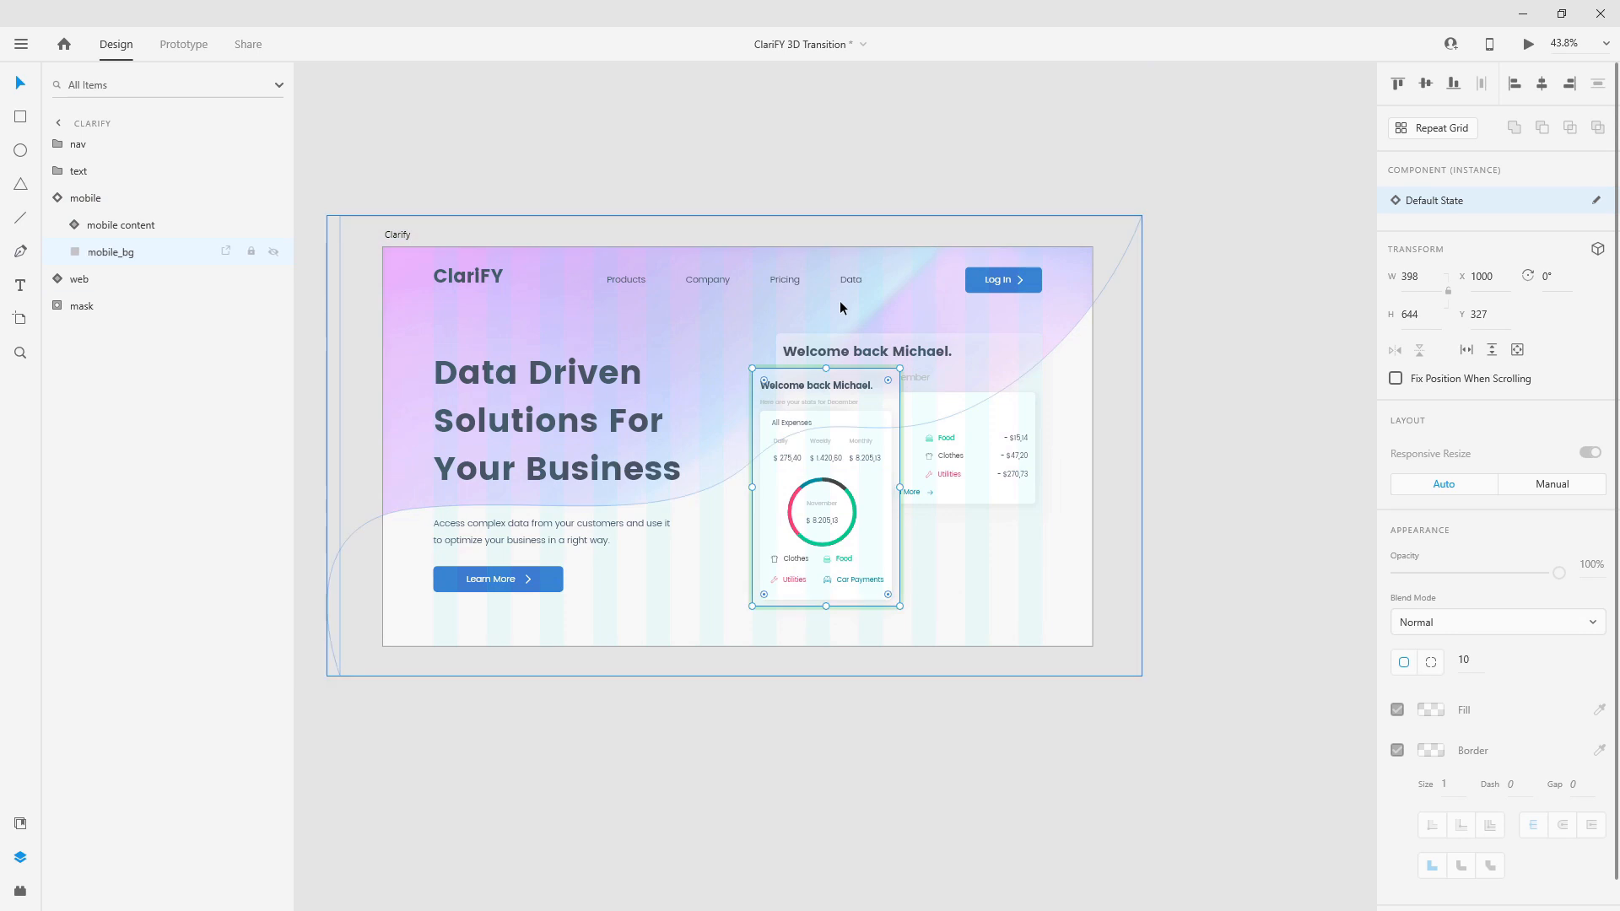
pyautogui.scroll(5, 759, 371)
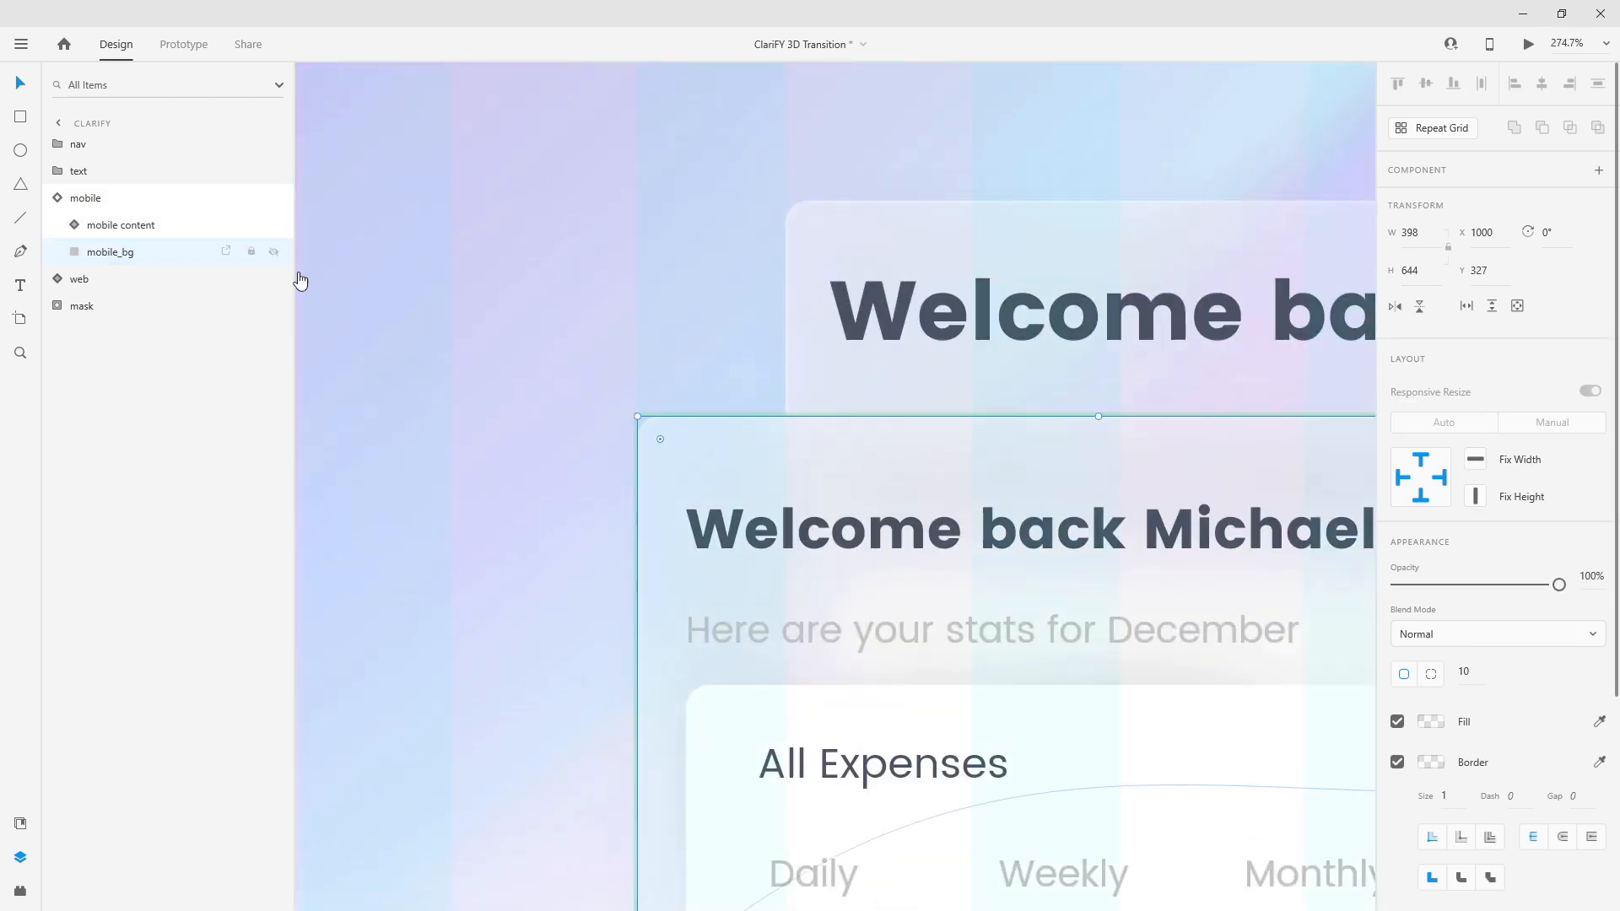
pyautogui.scroll(-3, 819, 324)
pyautogui.scroll(-1, 818, 324)
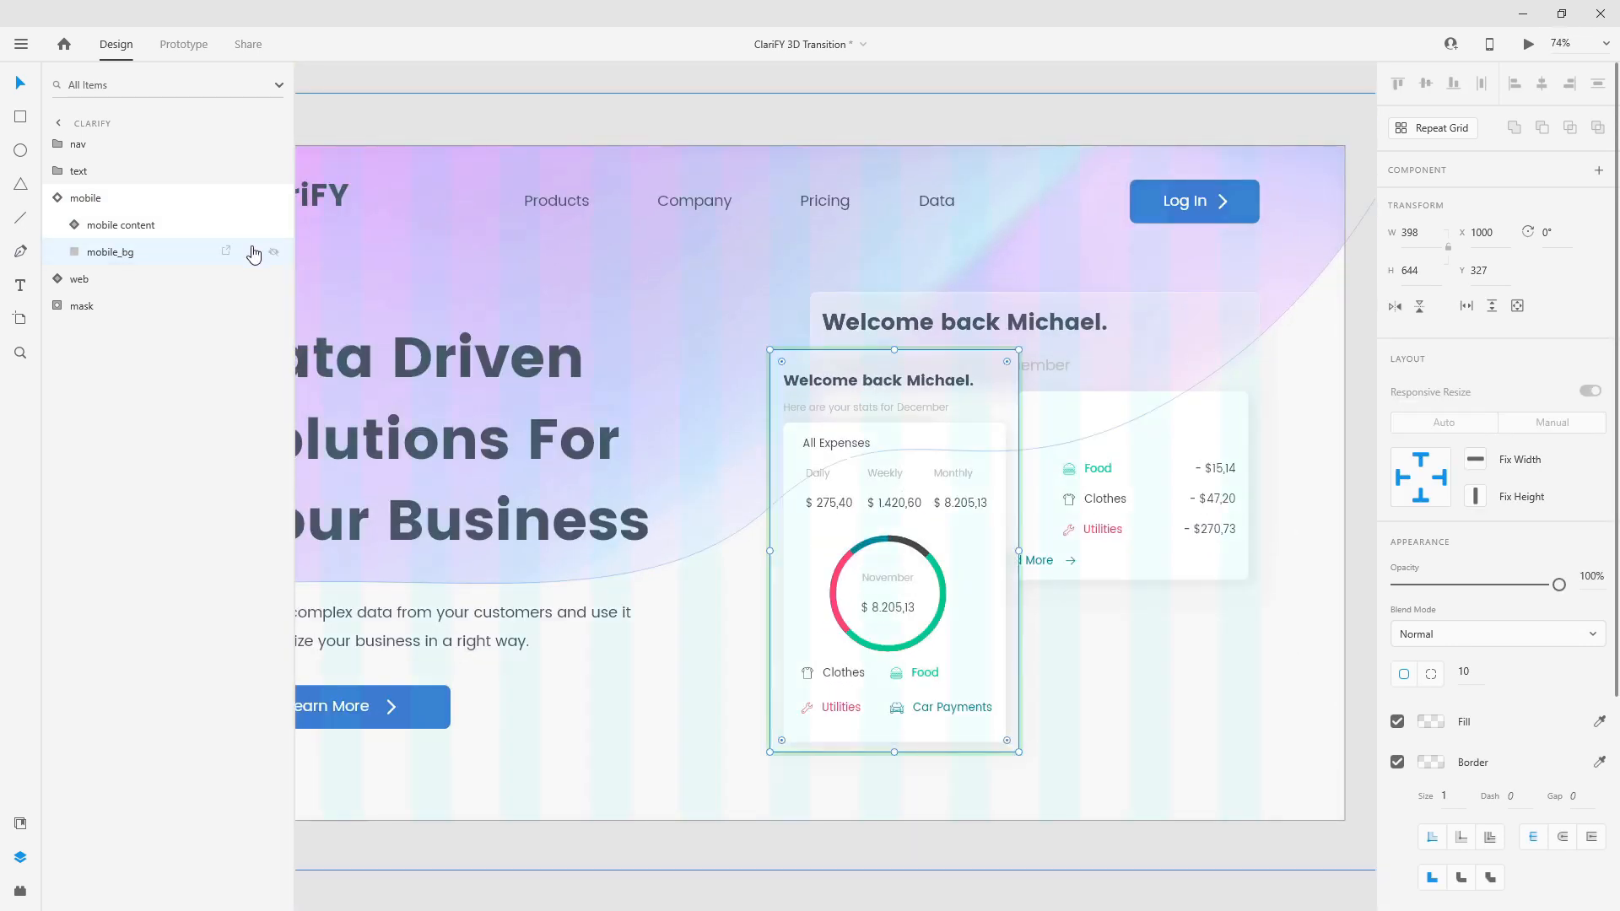
pyautogui.click(110, 224)
pyautogui.click(274, 224)
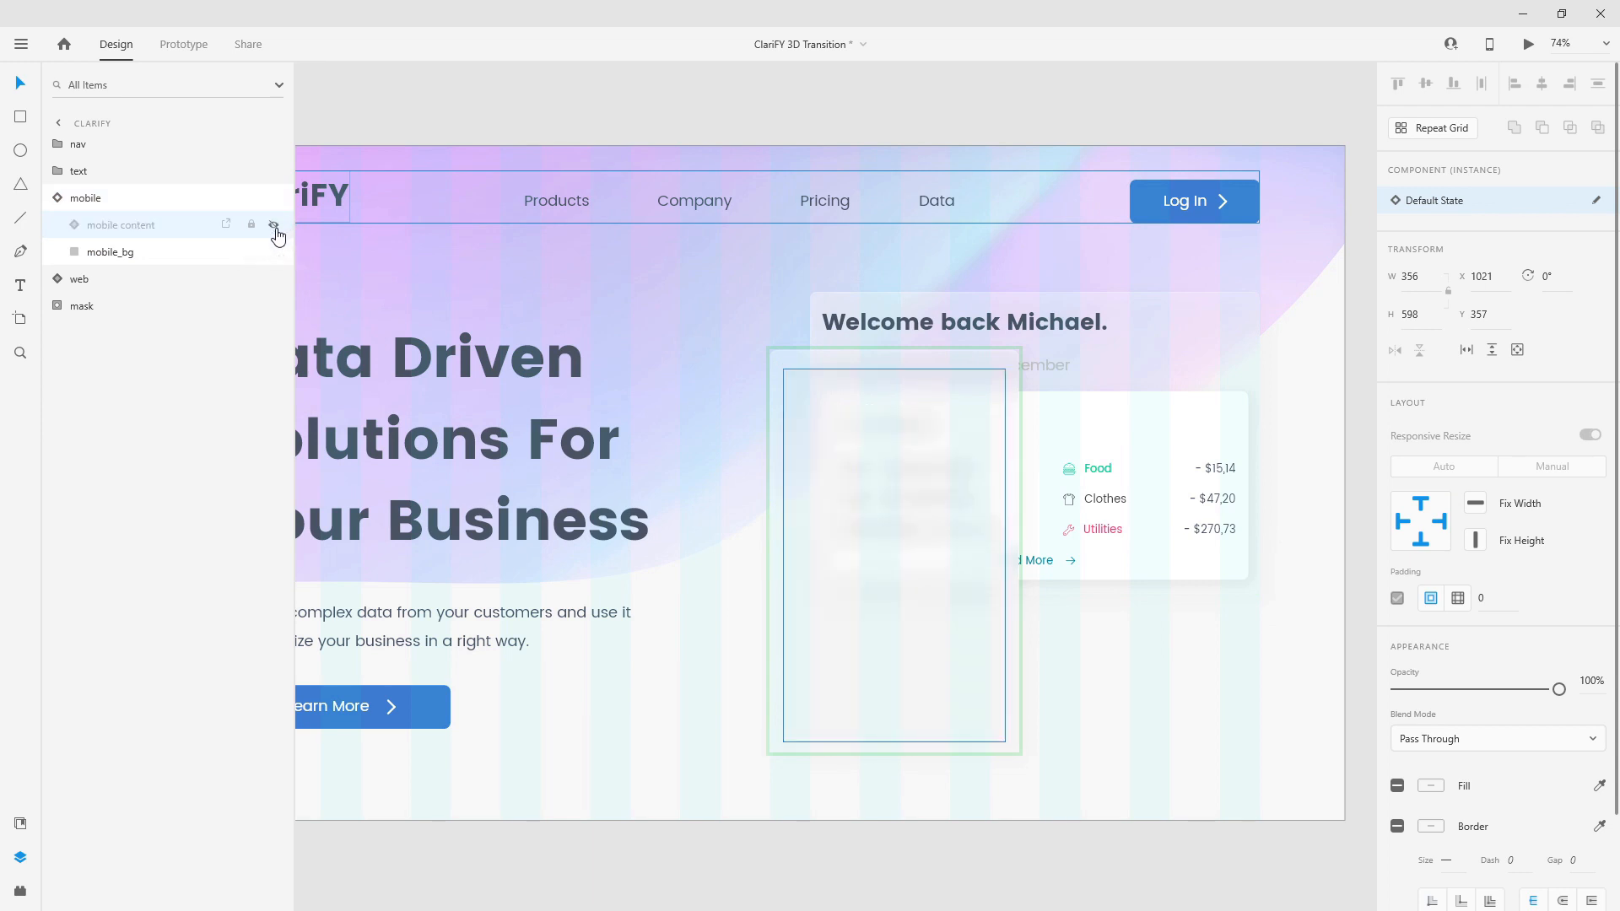
pyautogui.scroll(2, 914, 488)
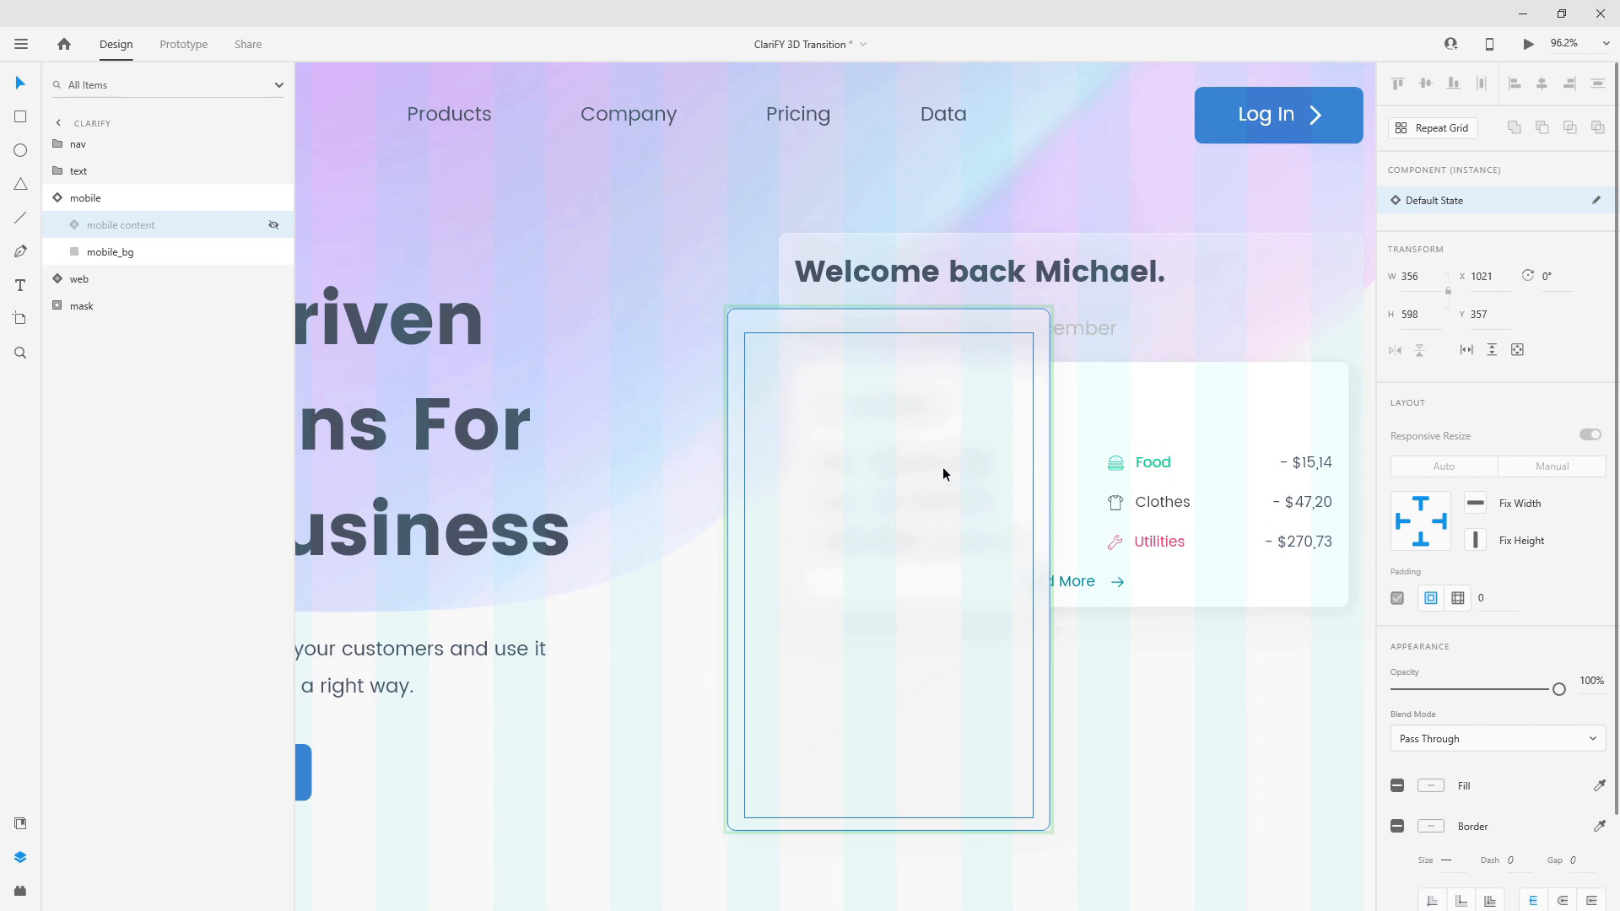
# Examine the fill, border, shadow and background blur settings of mobile_bg.
pyautogui.click(135, 258)
pyautogui.scroll(-1, 860, 426)
pyautogui.scroll(-2, 630, 397)
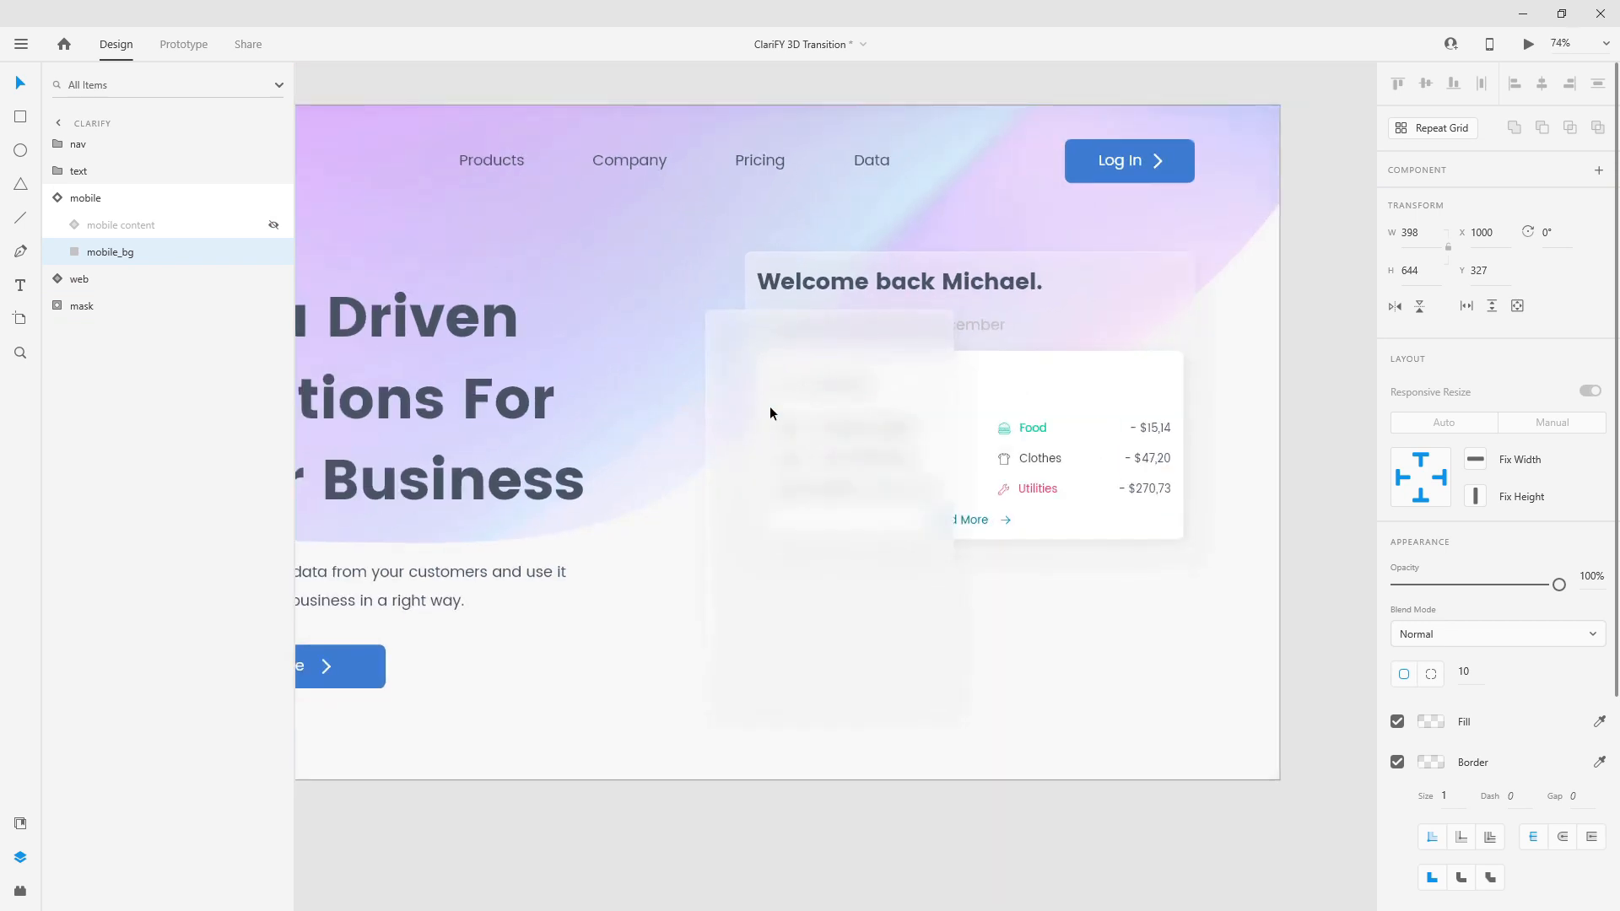
pyautogui.moveTo(1135, 571); pyautogui.dragTo(1041, 534)
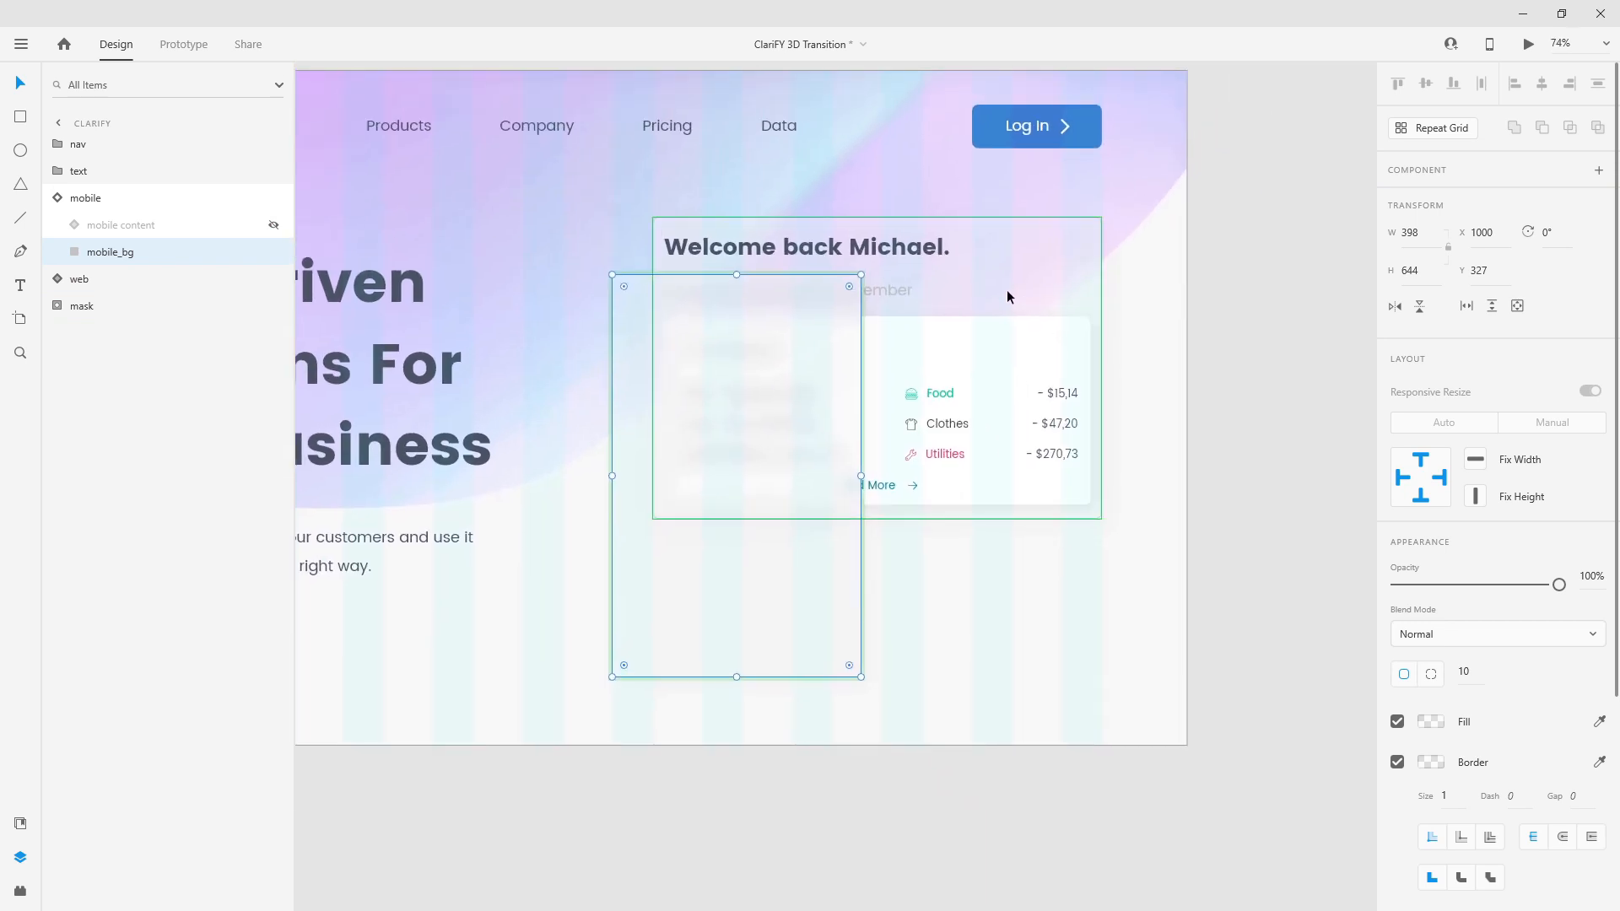
pyautogui.rightClick(712, 348)
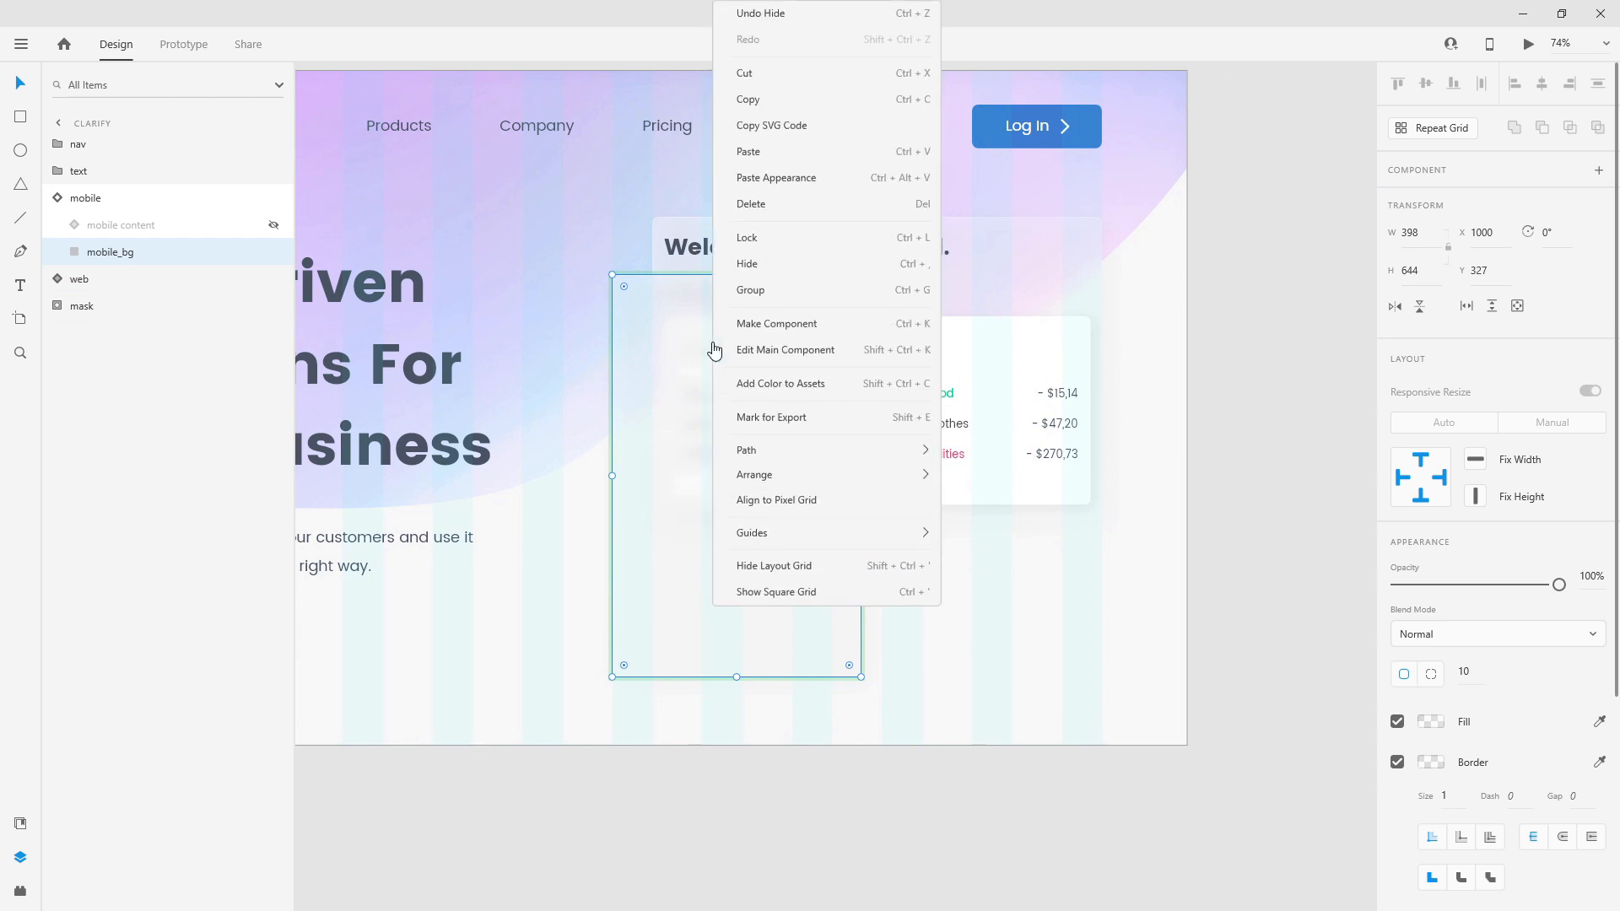
pyautogui.click(772, 100)
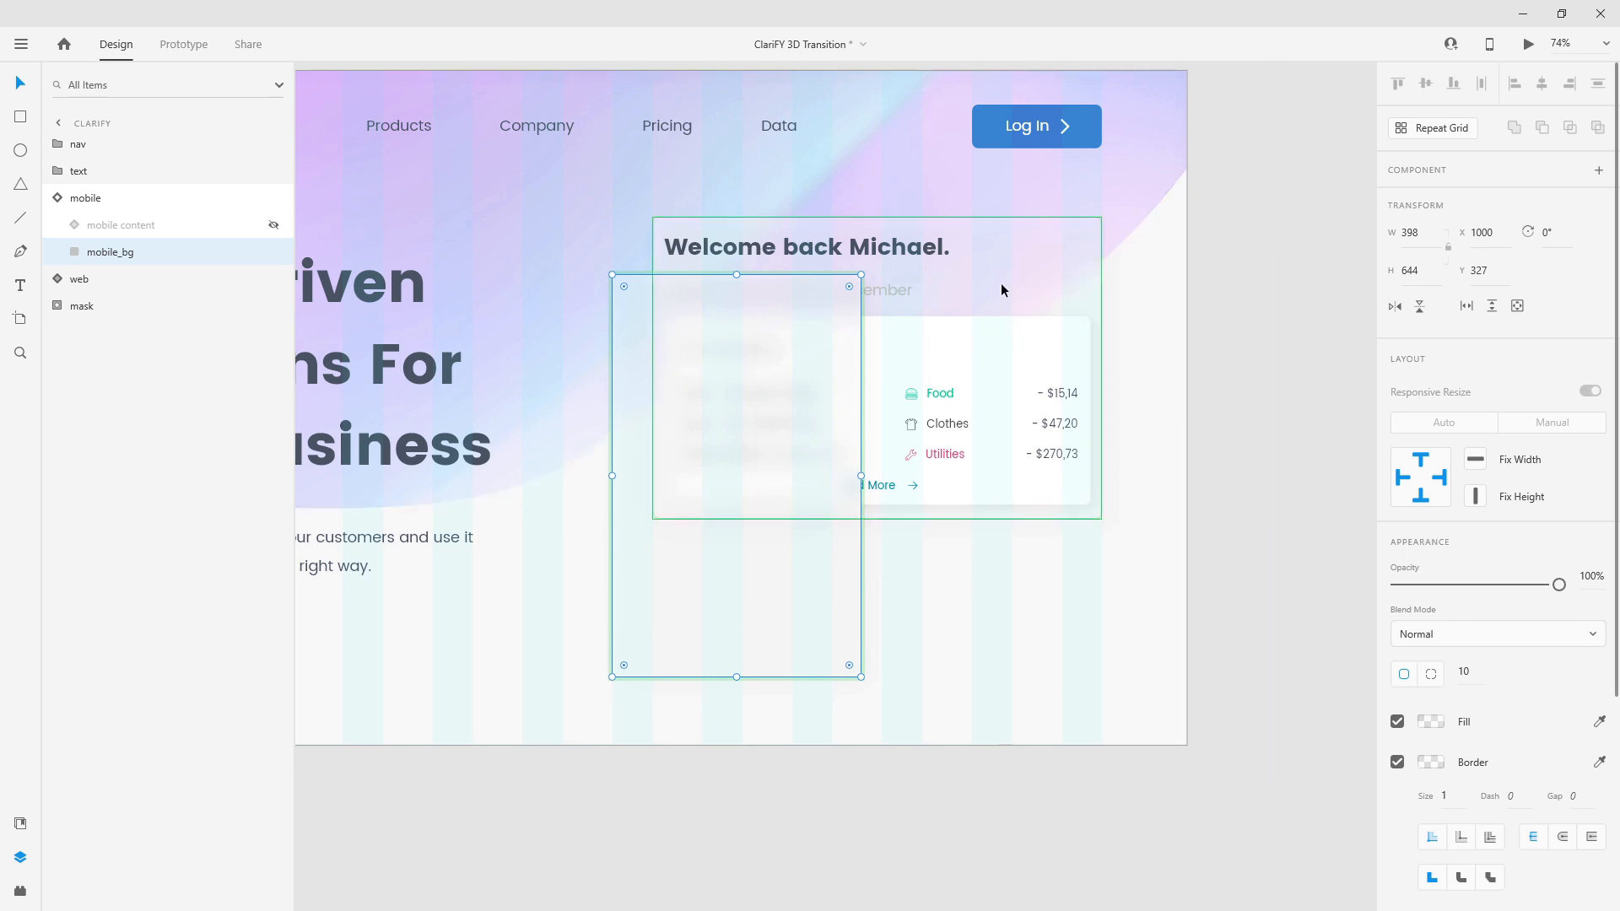
pyautogui.scroll(-3, 1504, 540)
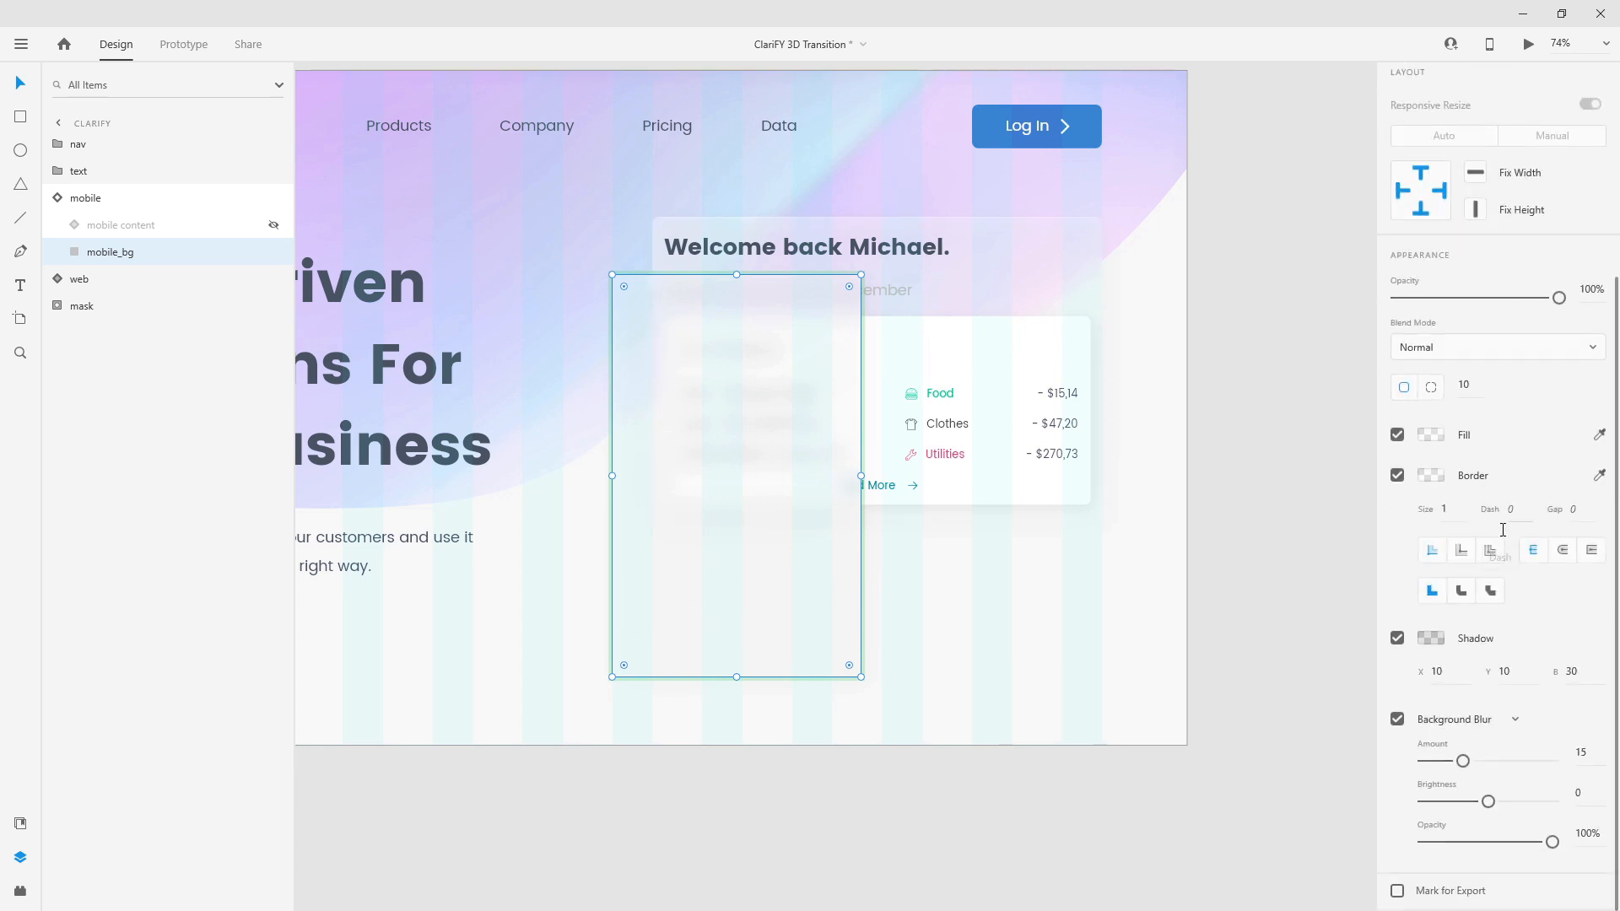
# Hide the web instance and draw a rectangle about 397 by 652 beside mobile_bg.
pyautogui.click(20, 119)
pyautogui.click(272, 281)
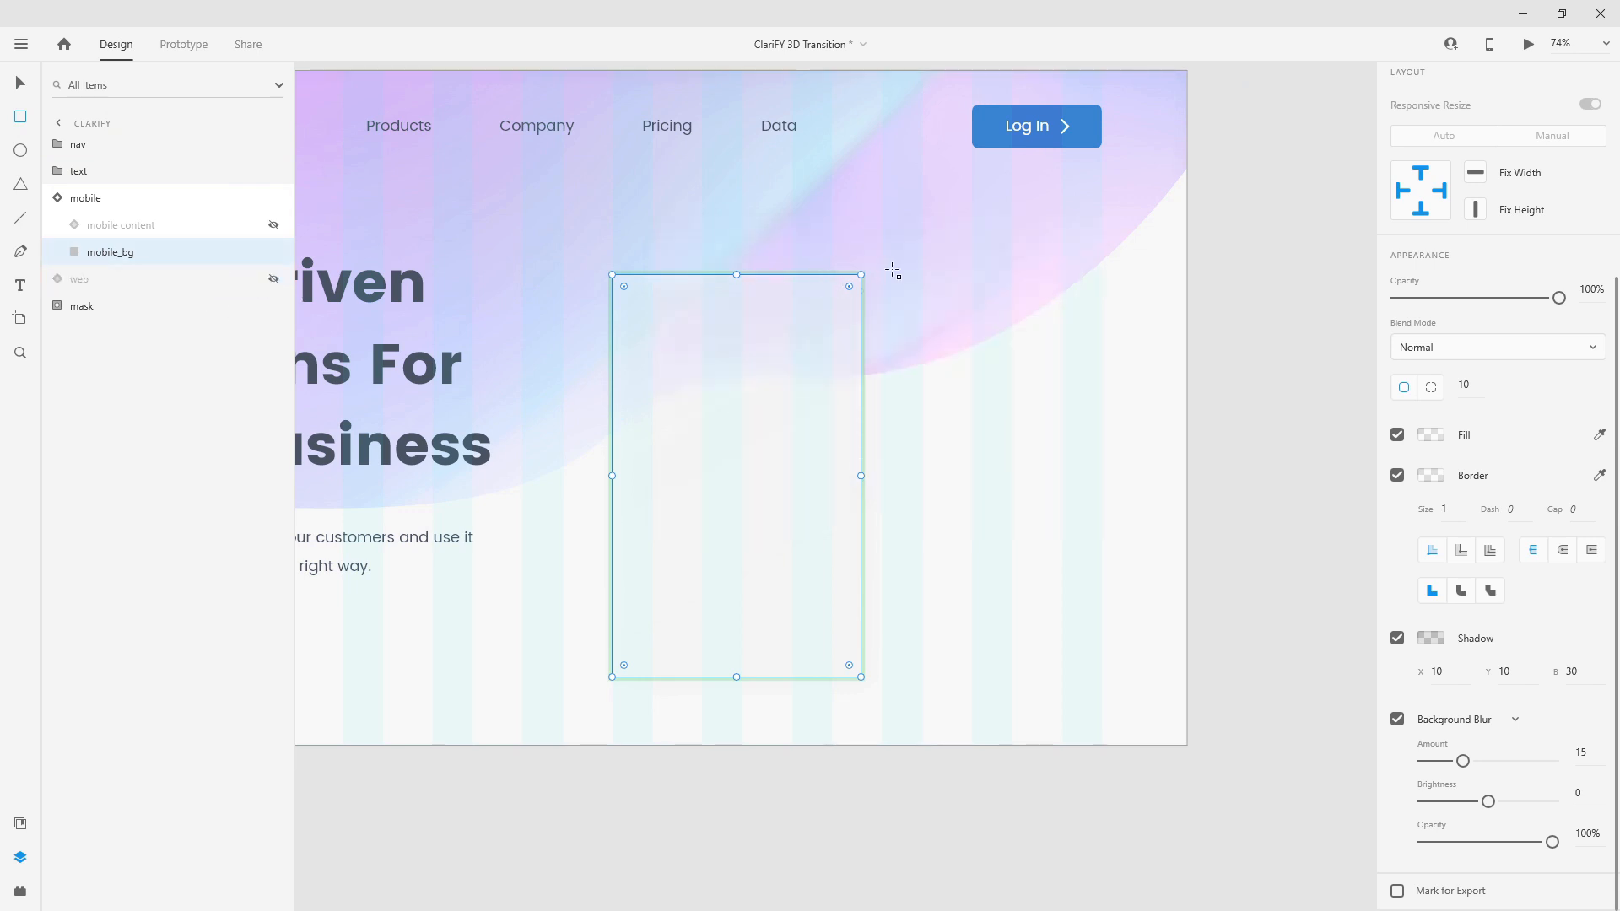
pyautogui.moveTo(892, 270); pyautogui.dragTo(1140, 676)
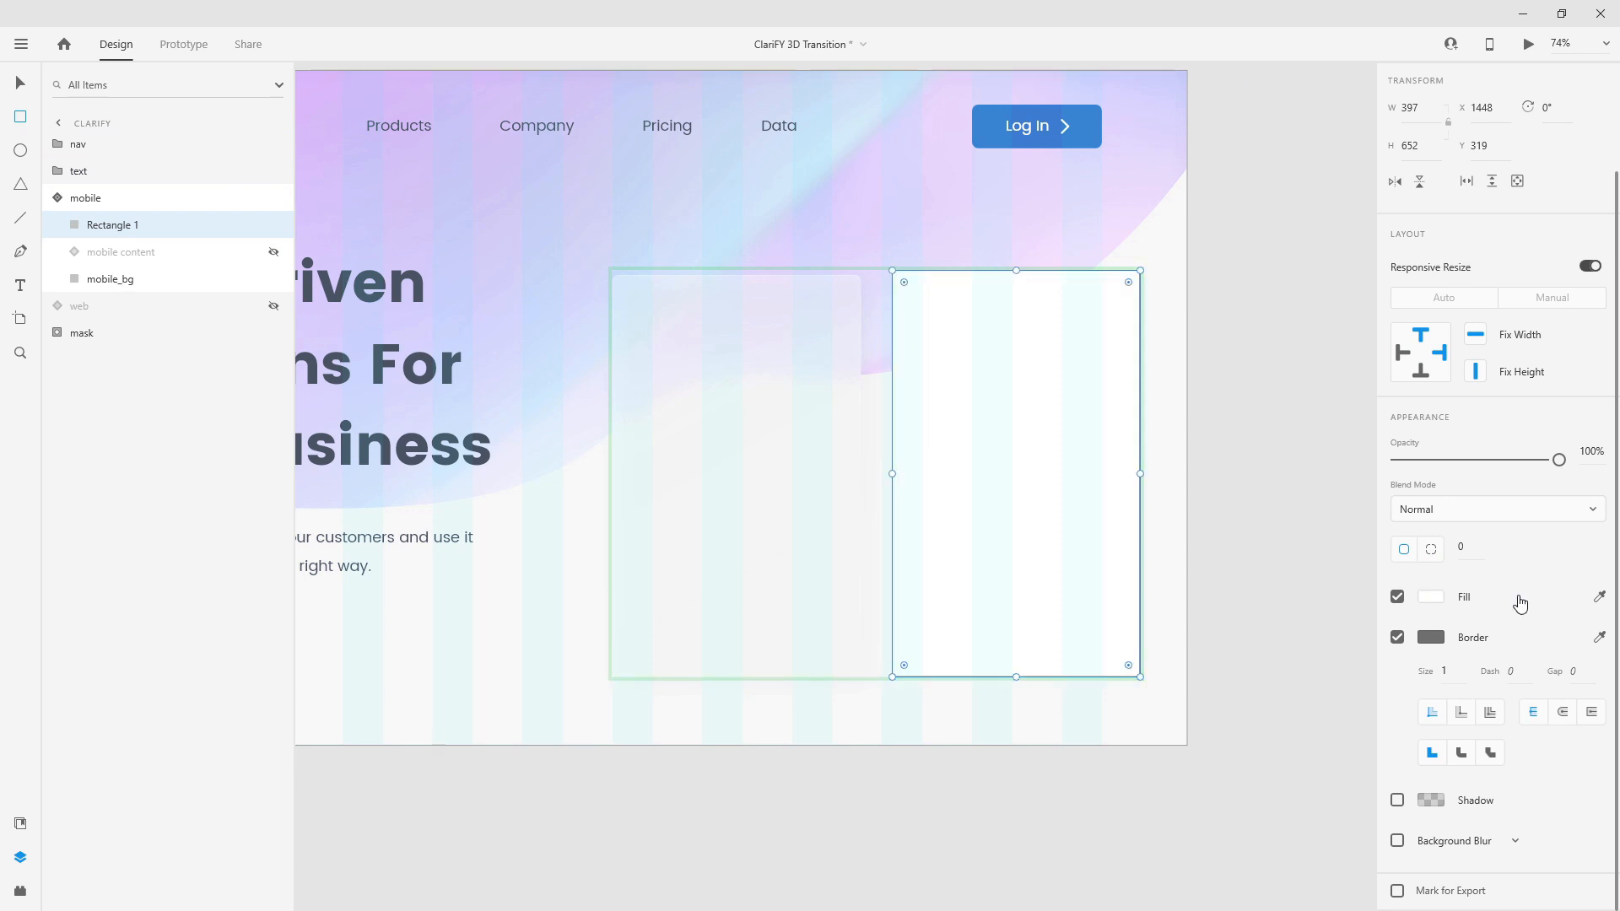
# Set the new rectangle's corner radius to 10 and its border color to white.
pyautogui.click(1466, 552)
pyautogui.write('10')
pyautogui.press('Return')
pyautogui.click(1434, 637)
pyautogui.click(1551, 631)
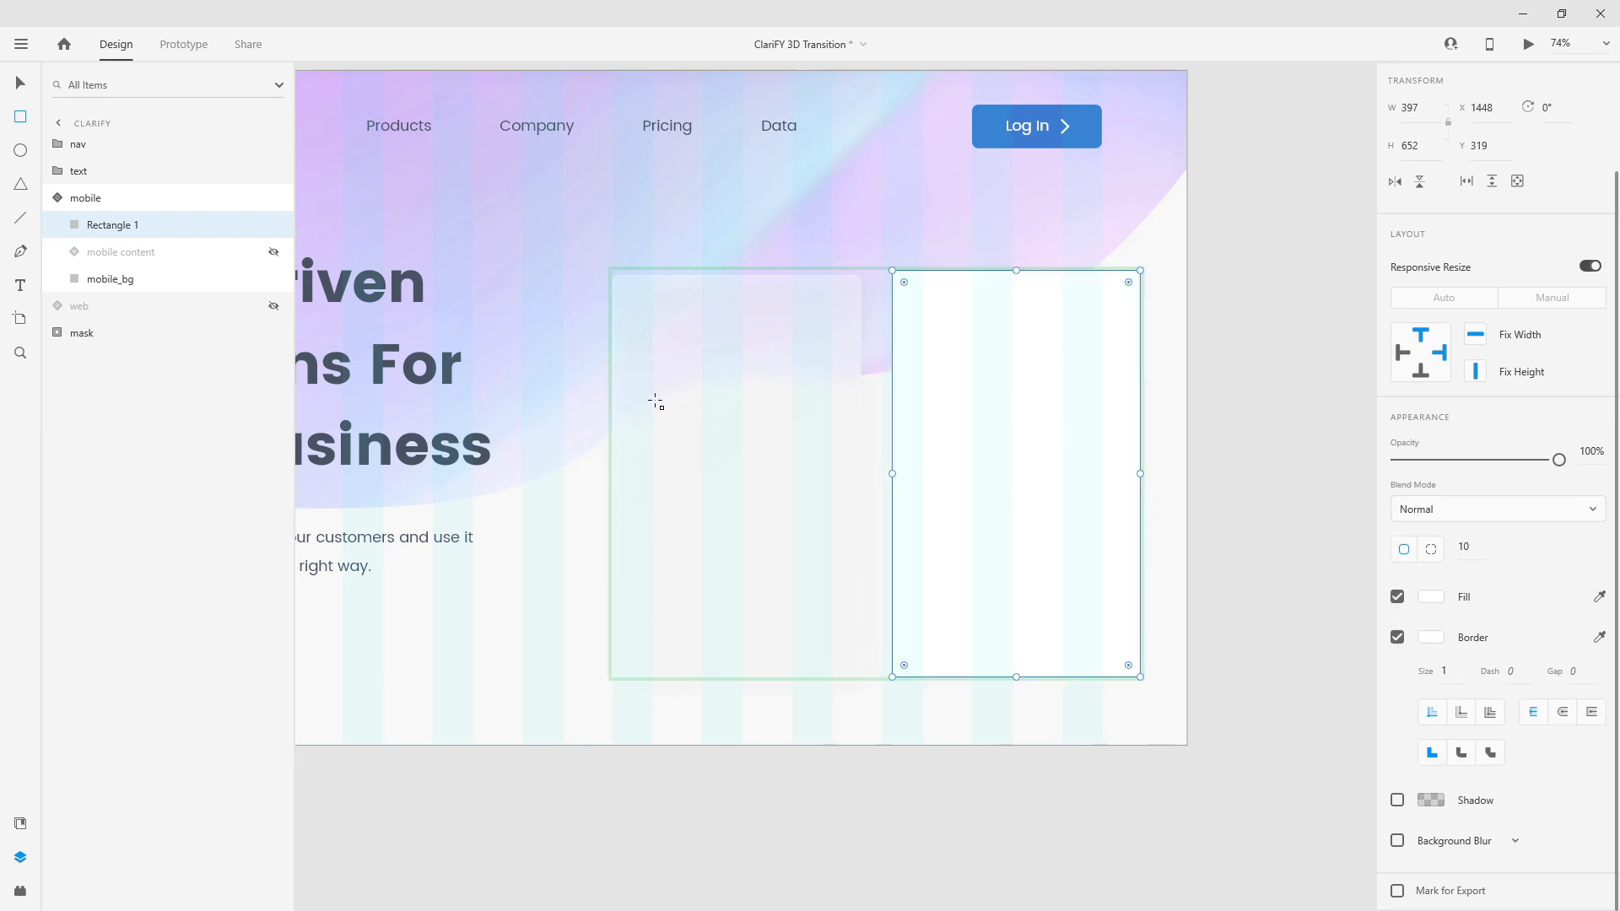
# Check mobile_bg's appearance for reference and switch the new rectangle's fill from a solid color to a linear gradient.
pyautogui.click(112, 279)
pyautogui.scroll(-1, 1442, 611)
pyautogui.scroll(-3, 1442, 611)
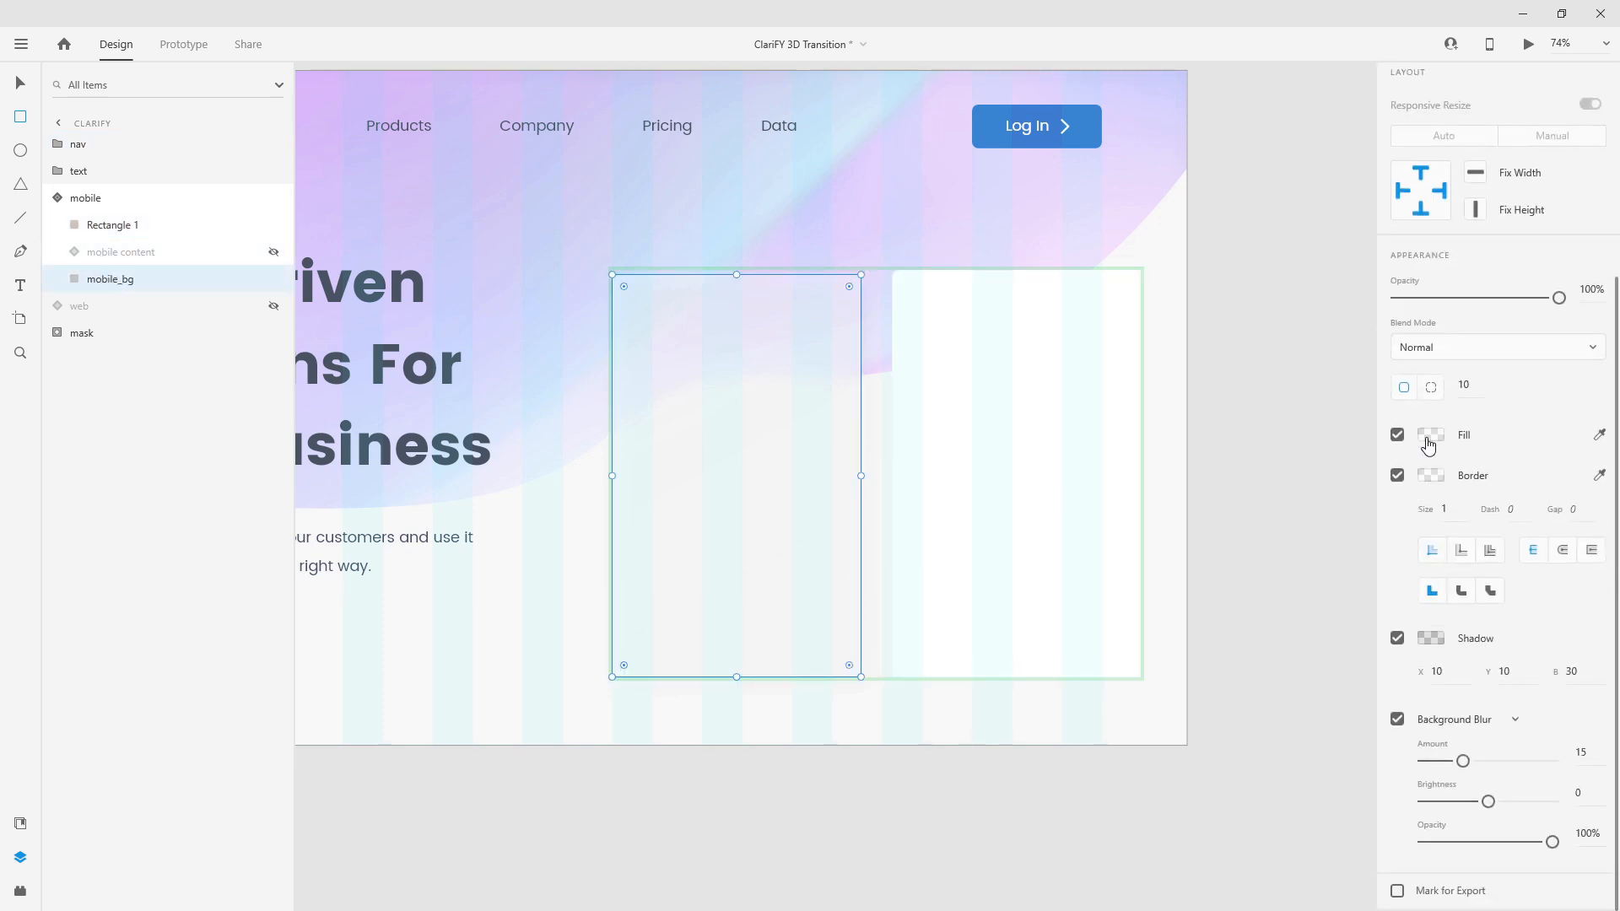
pyautogui.click(1049, 464)
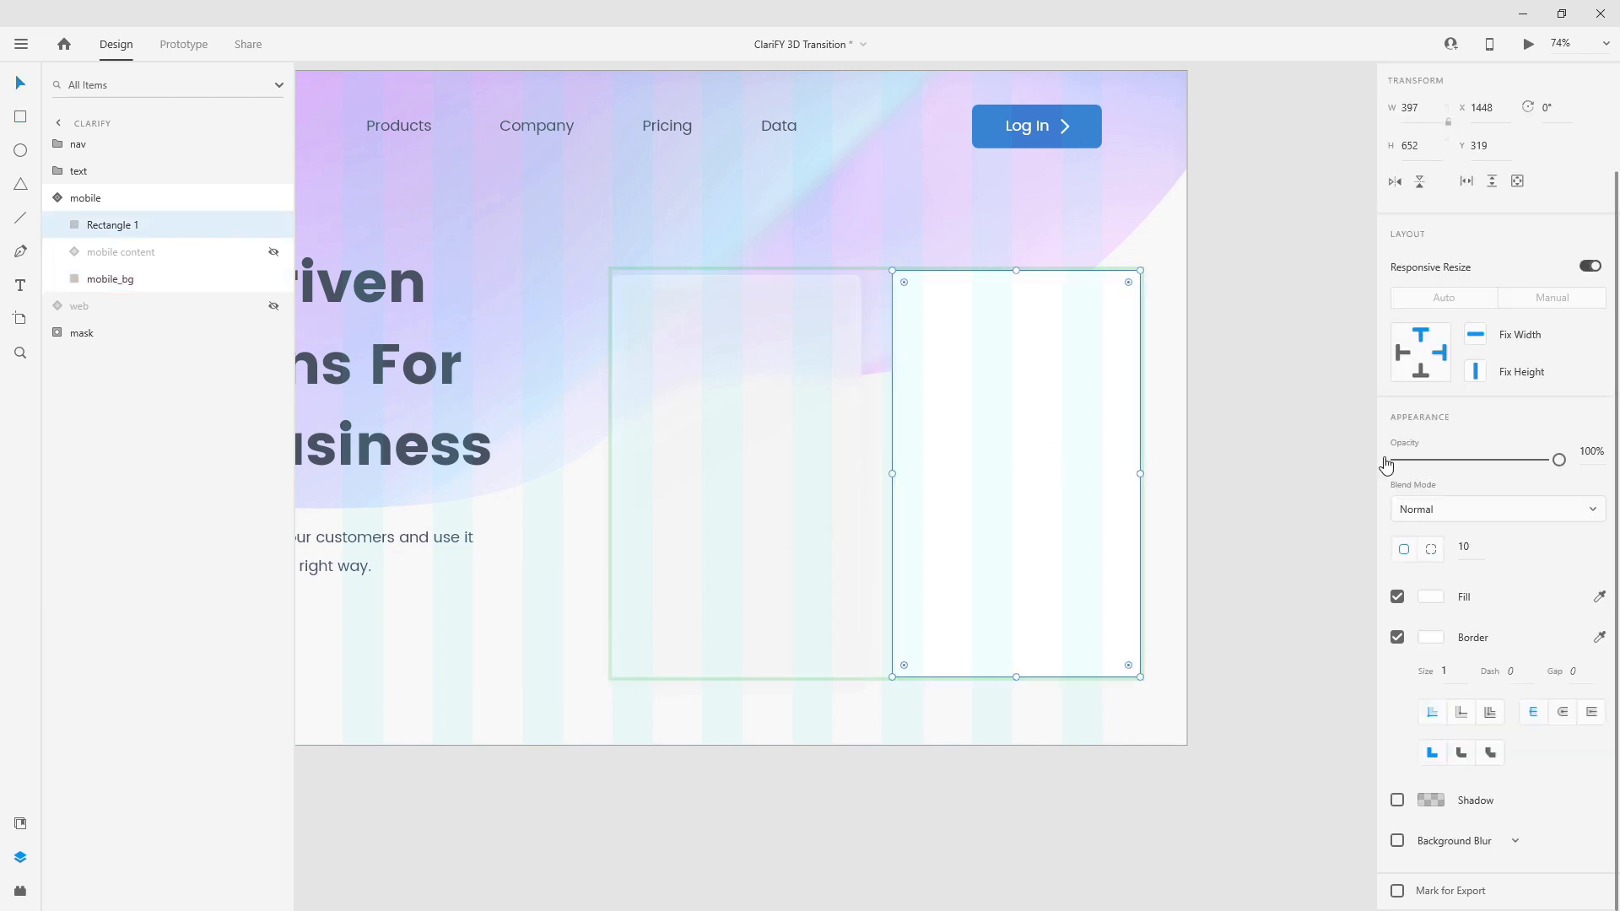
pyautogui.click(1431, 596)
pyautogui.click(1202, 475)
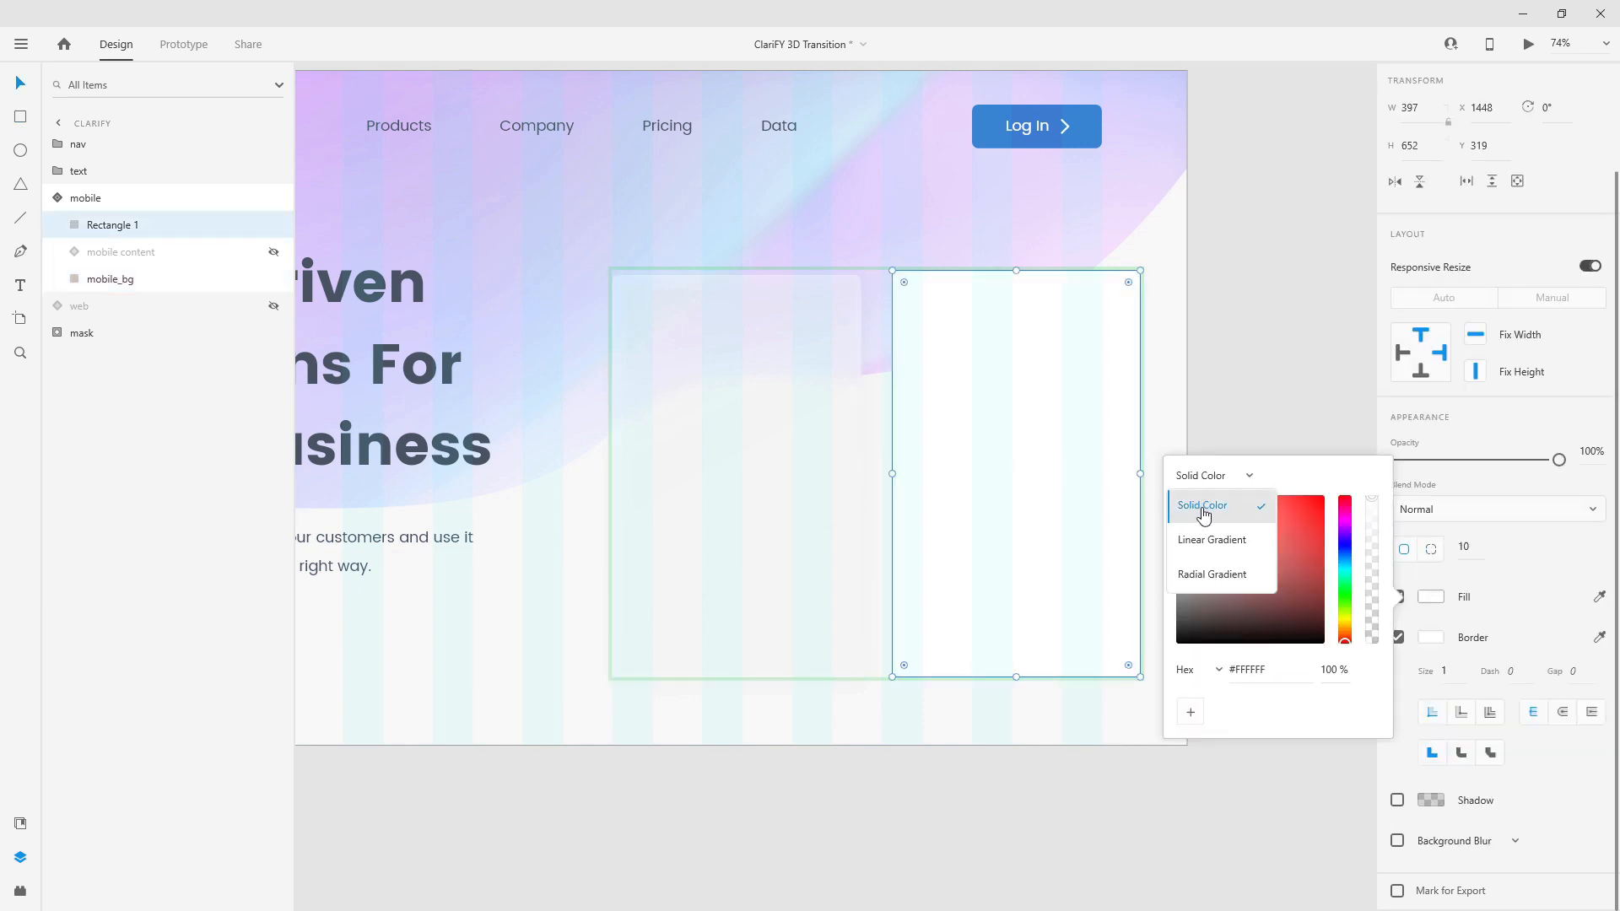
pyautogui.click(1212, 540)
# Run the gradient diagonally from the rectangle's upper-left to its lower-right corner and make its end stop white (#FFFFFF).
pyautogui.moveTo(1013, 275); pyautogui.dragTo(911, 293)
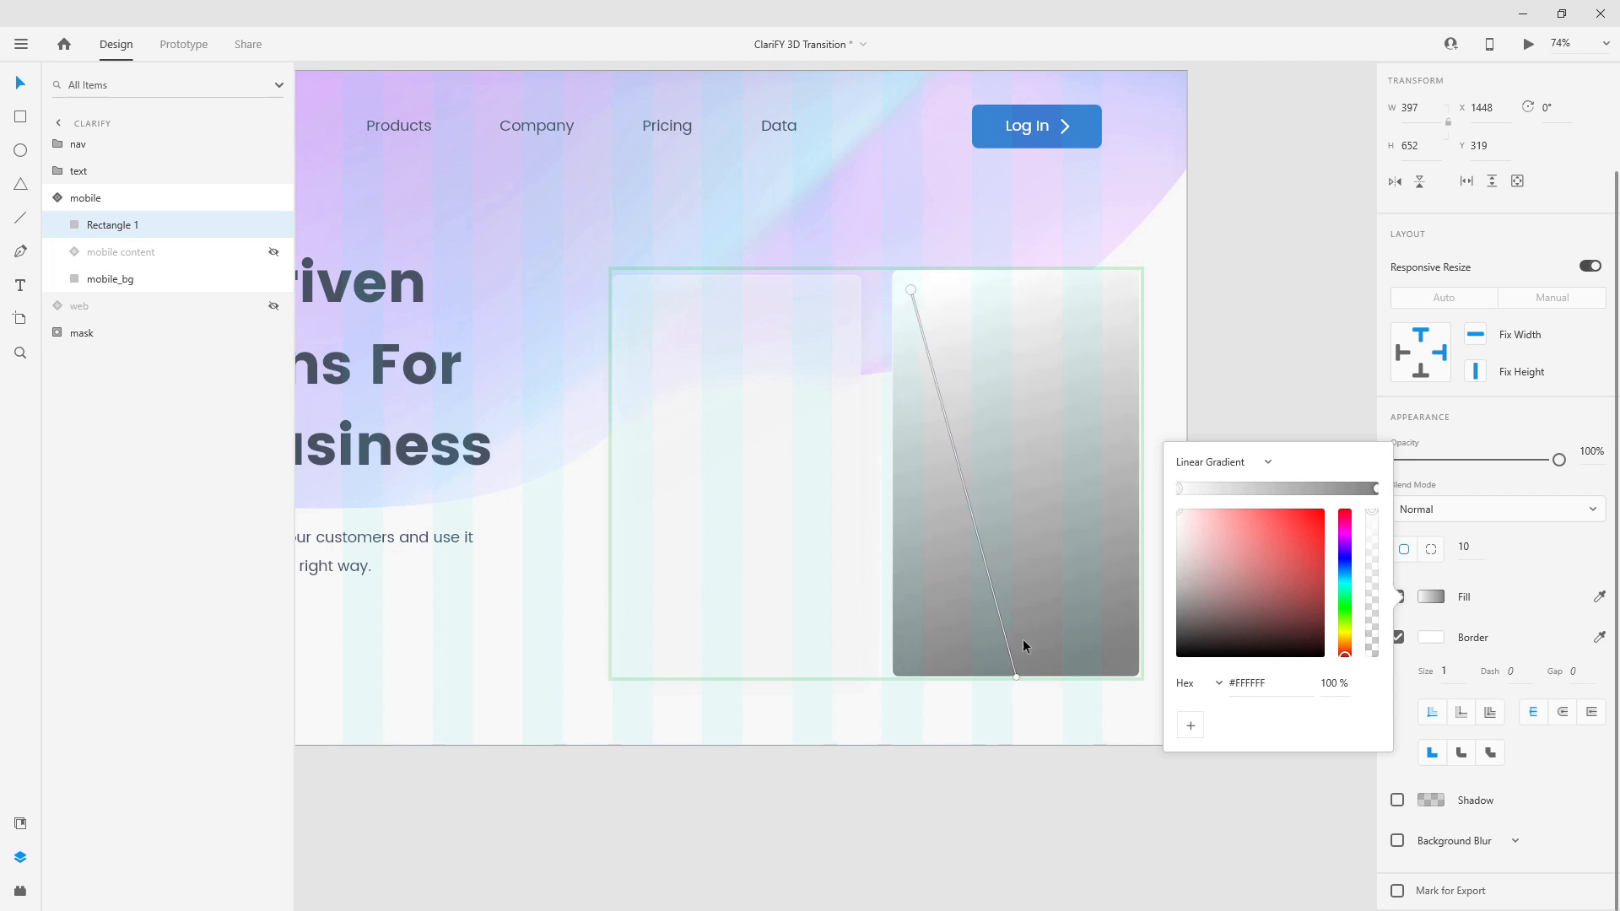
pyautogui.moveTo(1018, 681); pyautogui.dragTo(1116, 664)
pyautogui.click(1384, 486)
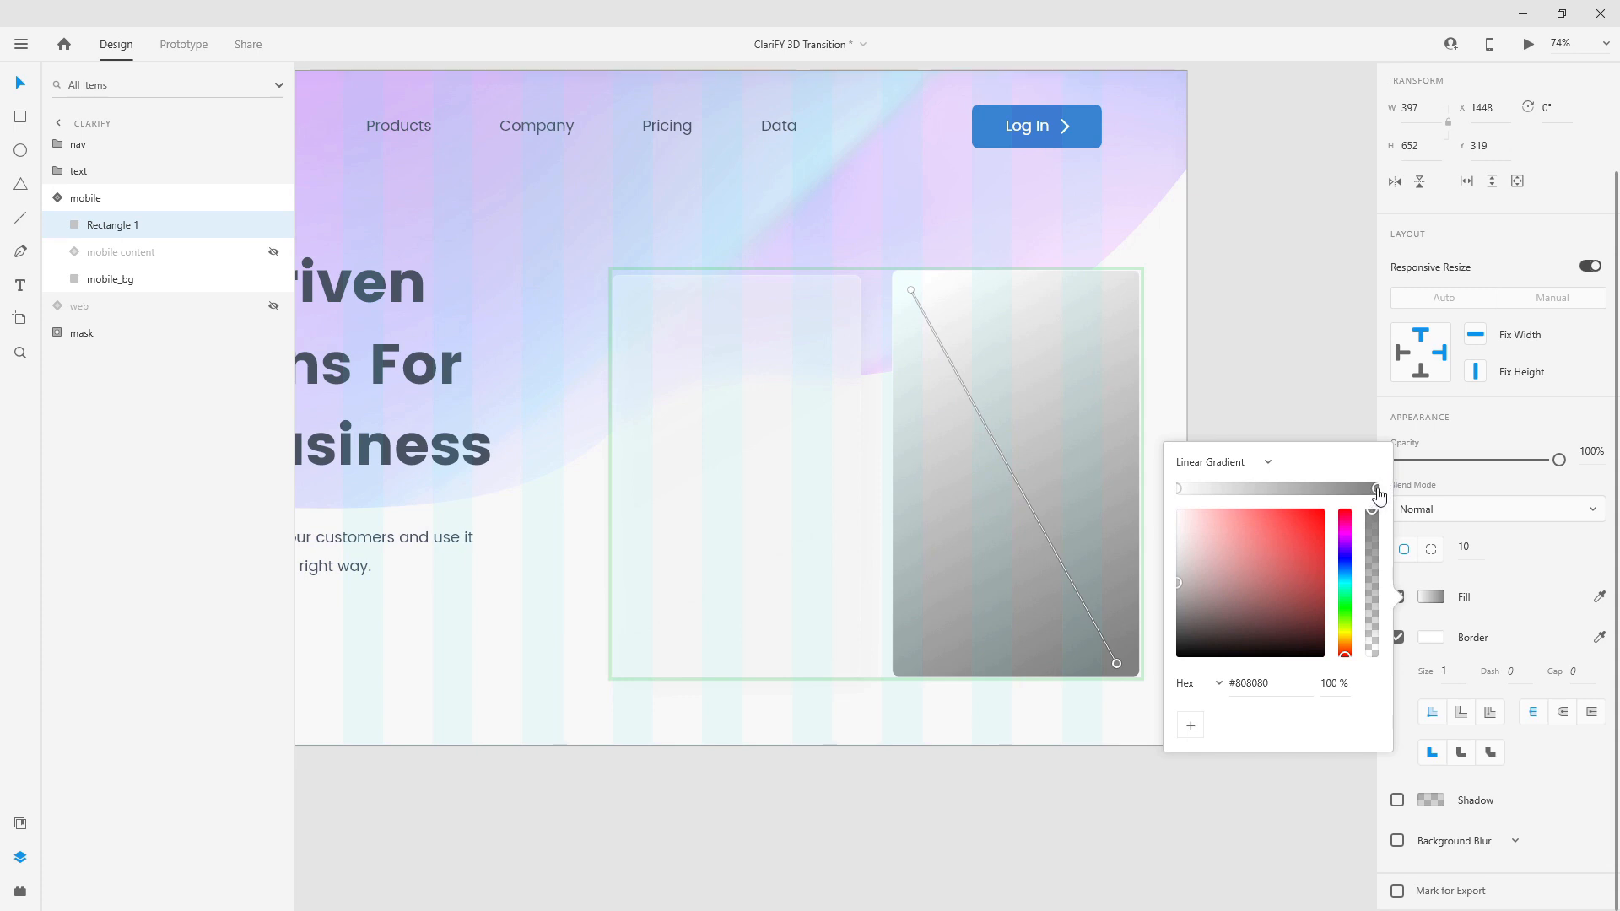
pyautogui.moveTo(1179, 584); pyautogui.dragTo(1179, 510)
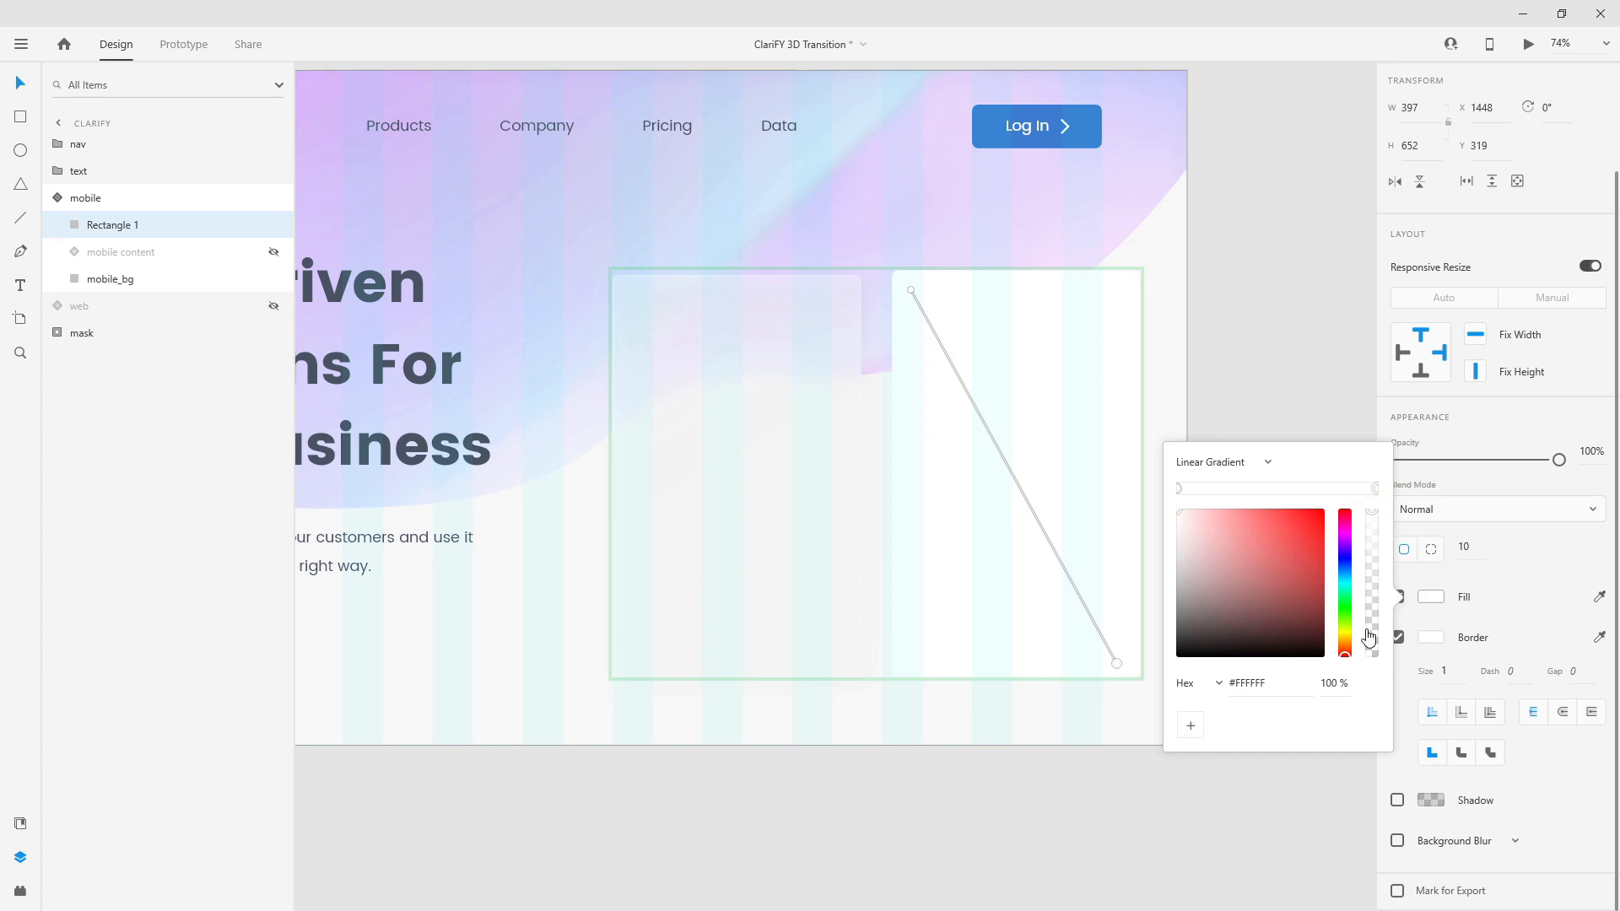
# Set the gradient's end stop opacity to 40% and its start stop opacity to 20%, and select mobile_bg for comparison.
pyautogui.doubleClick(1341, 684)
pyautogui.write('40')
pyautogui.press('Return')
pyautogui.click(1180, 487)
pyautogui.doubleClick(1329, 684)
pyautogui.write('20')
pyautogui.press('Return')
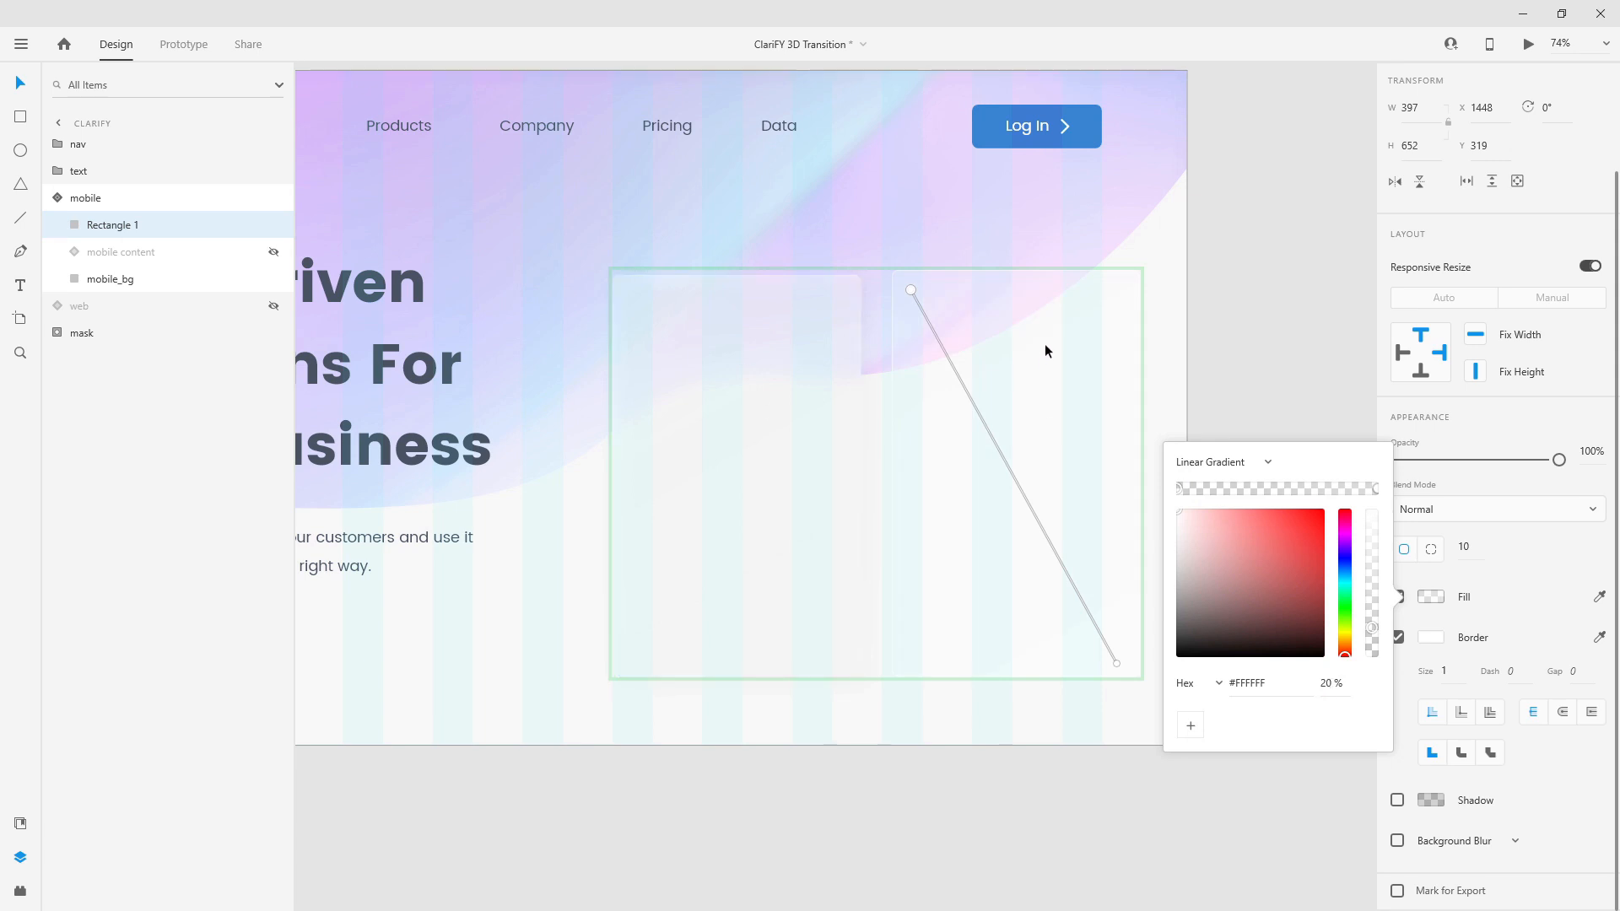
pyautogui.click(99, 279)
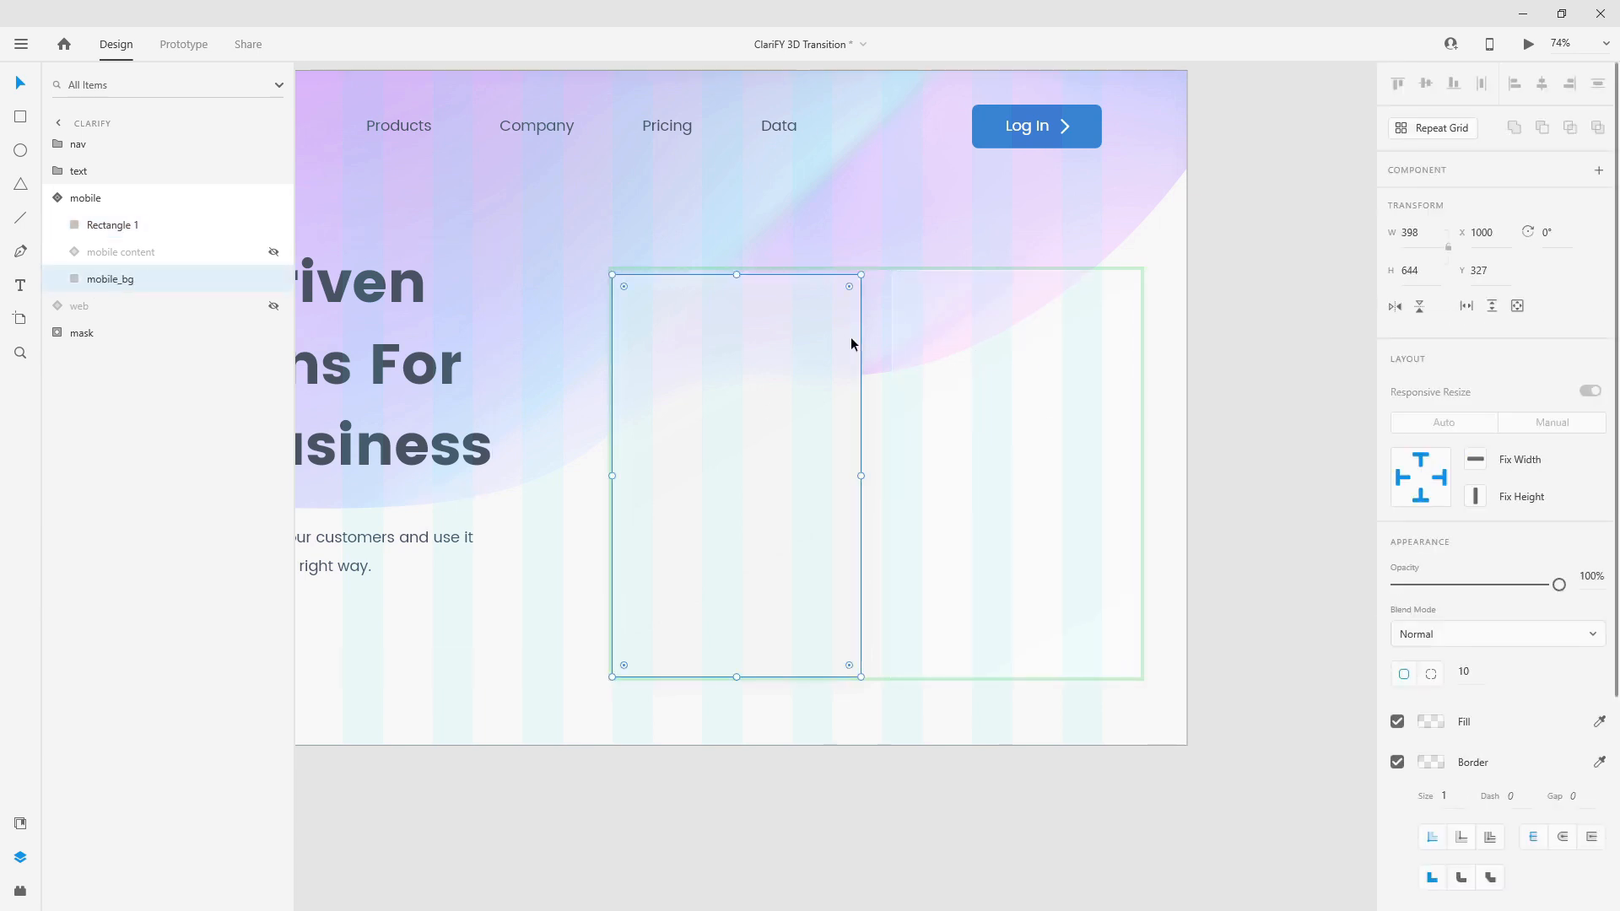
# Check mobile_bg's border color for reference and set the new rectangle's border opacity to 25%.
pyautogui.scroll(-4, 1586, 658)
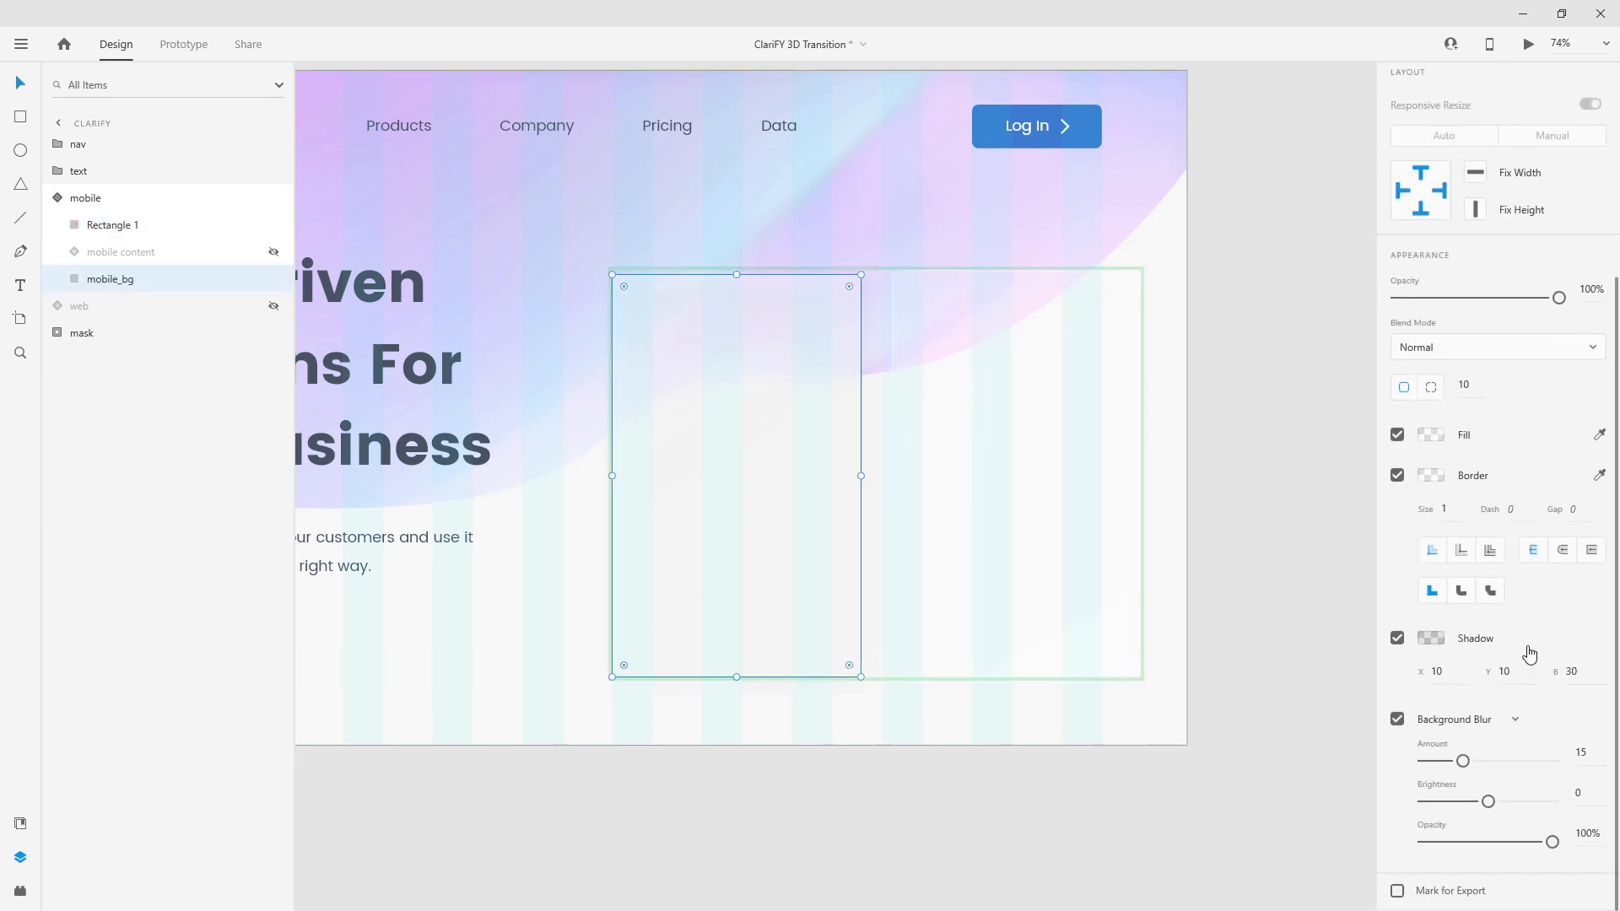
pyautogui.click(1440, 481)
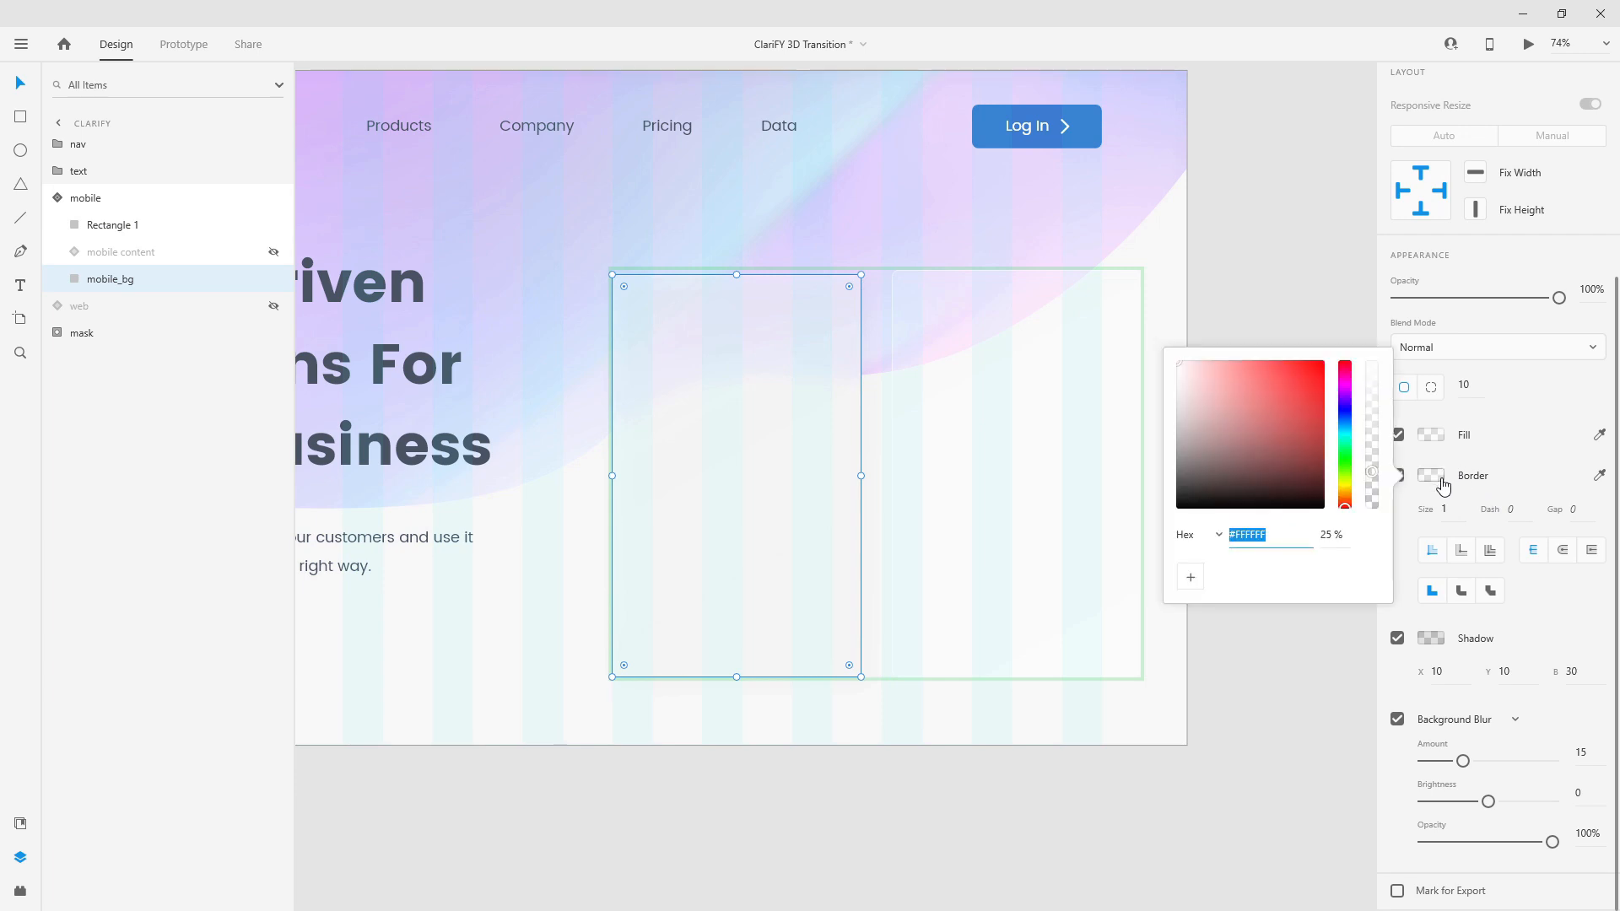
pyautogui.click(1030, 456)
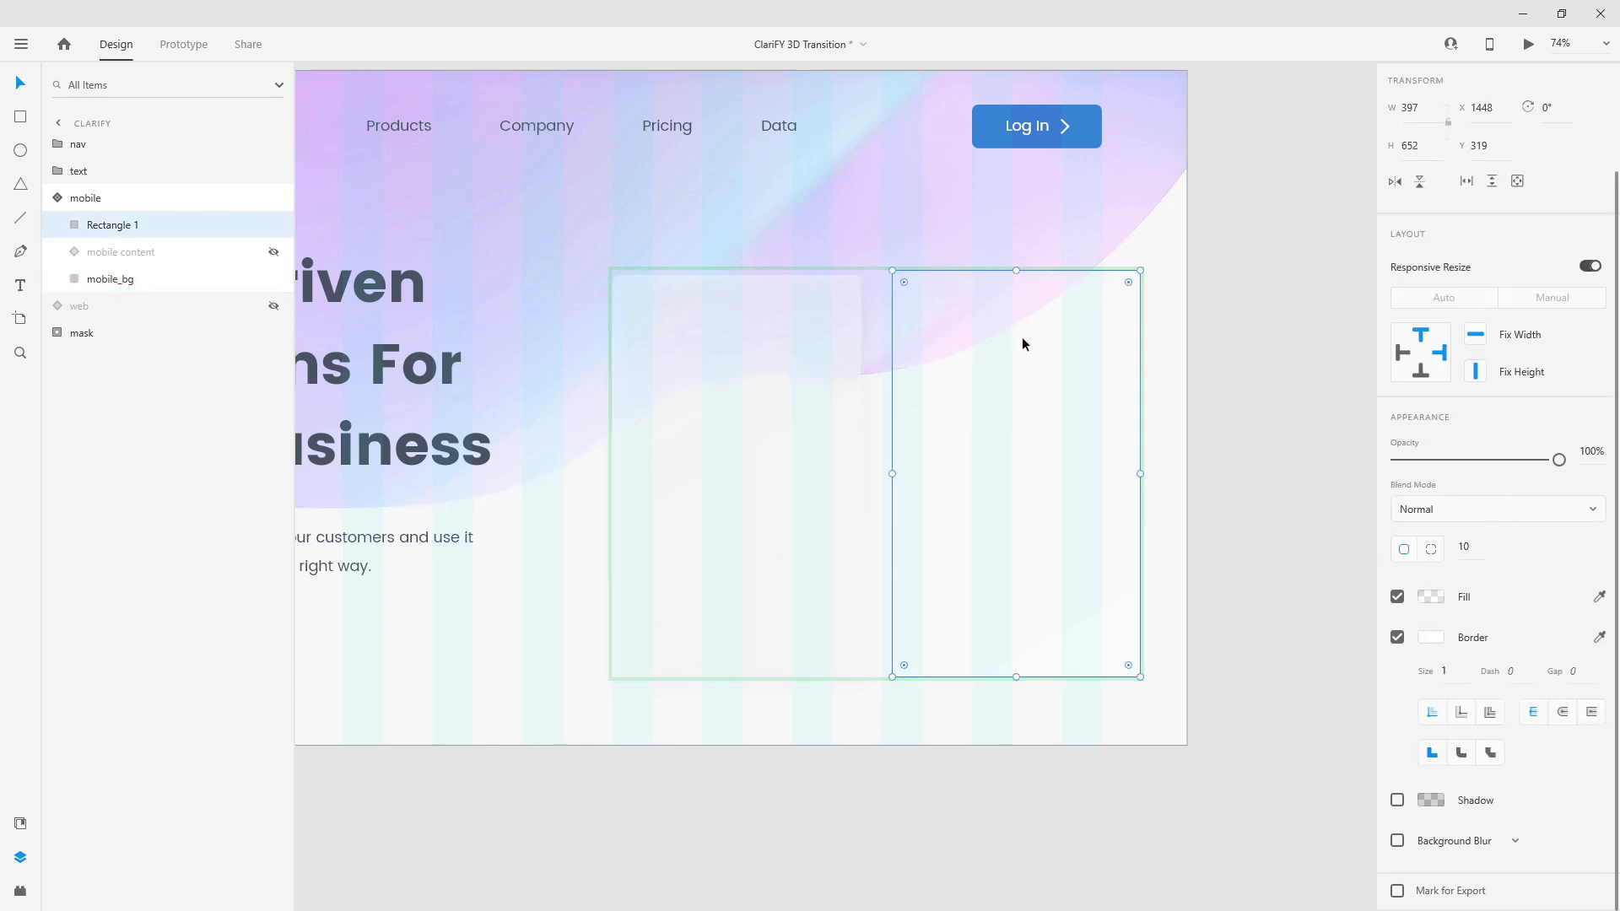
pyautogui.click(1434, 638)
pyautogui.click(1343, 704)
pyautogui.write('25')
pyautogui.press('Return')
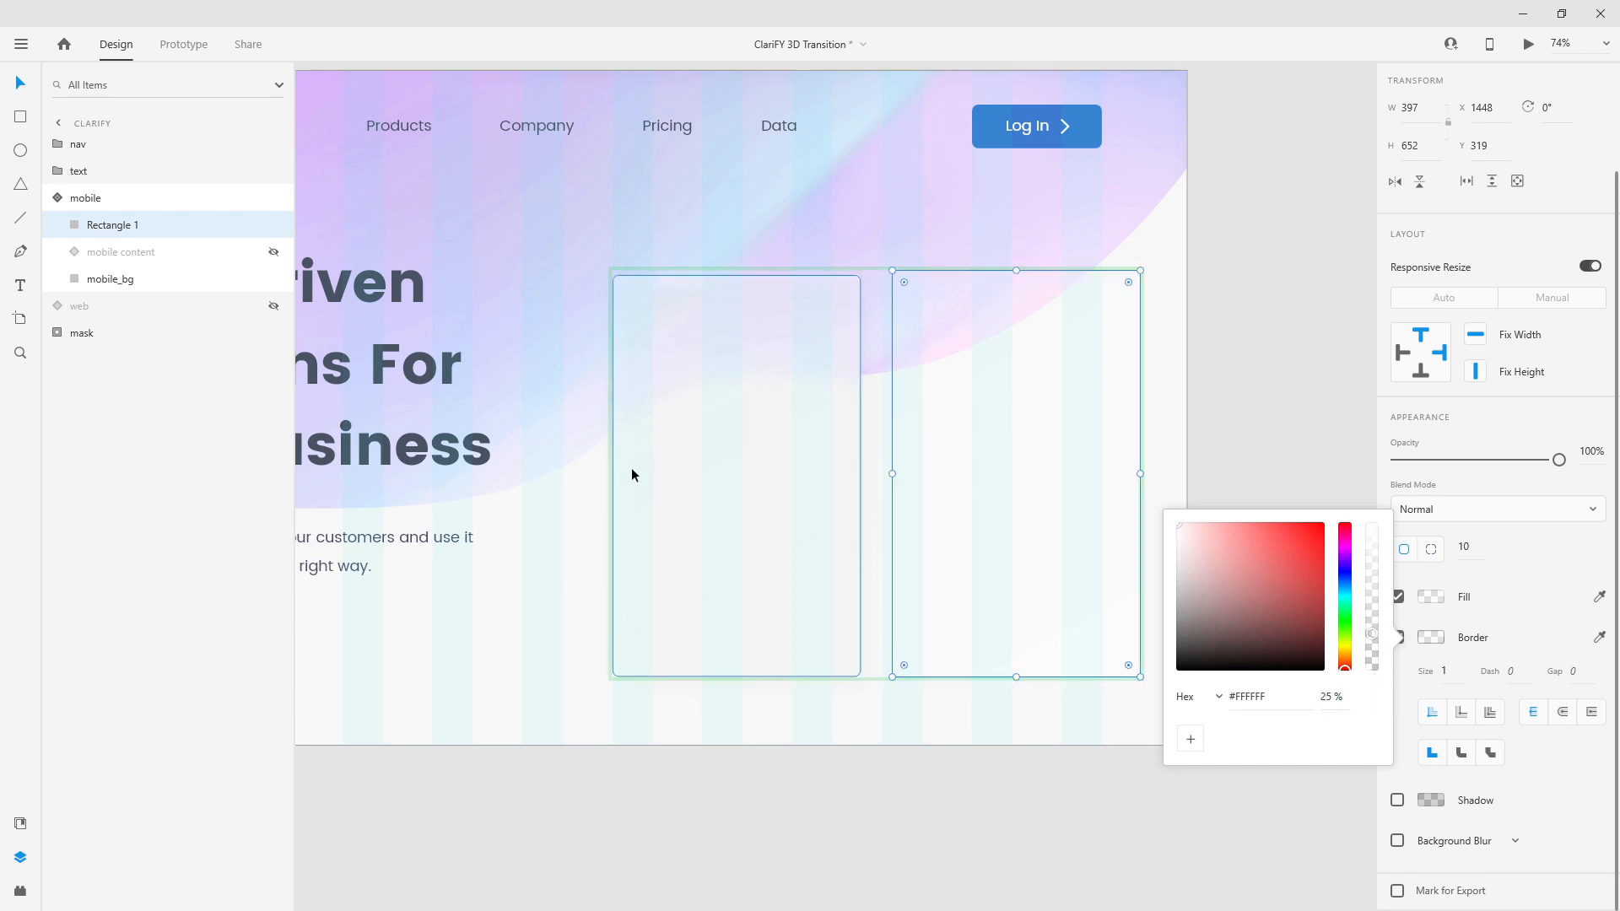
# Check mobile_bg's shadow for reference and give the new rectangle a shadow with X 10, Y 10 and blur 20.
pyautogui.click(676, 453)
pyautogui.scroll(-3, 1419, 666)
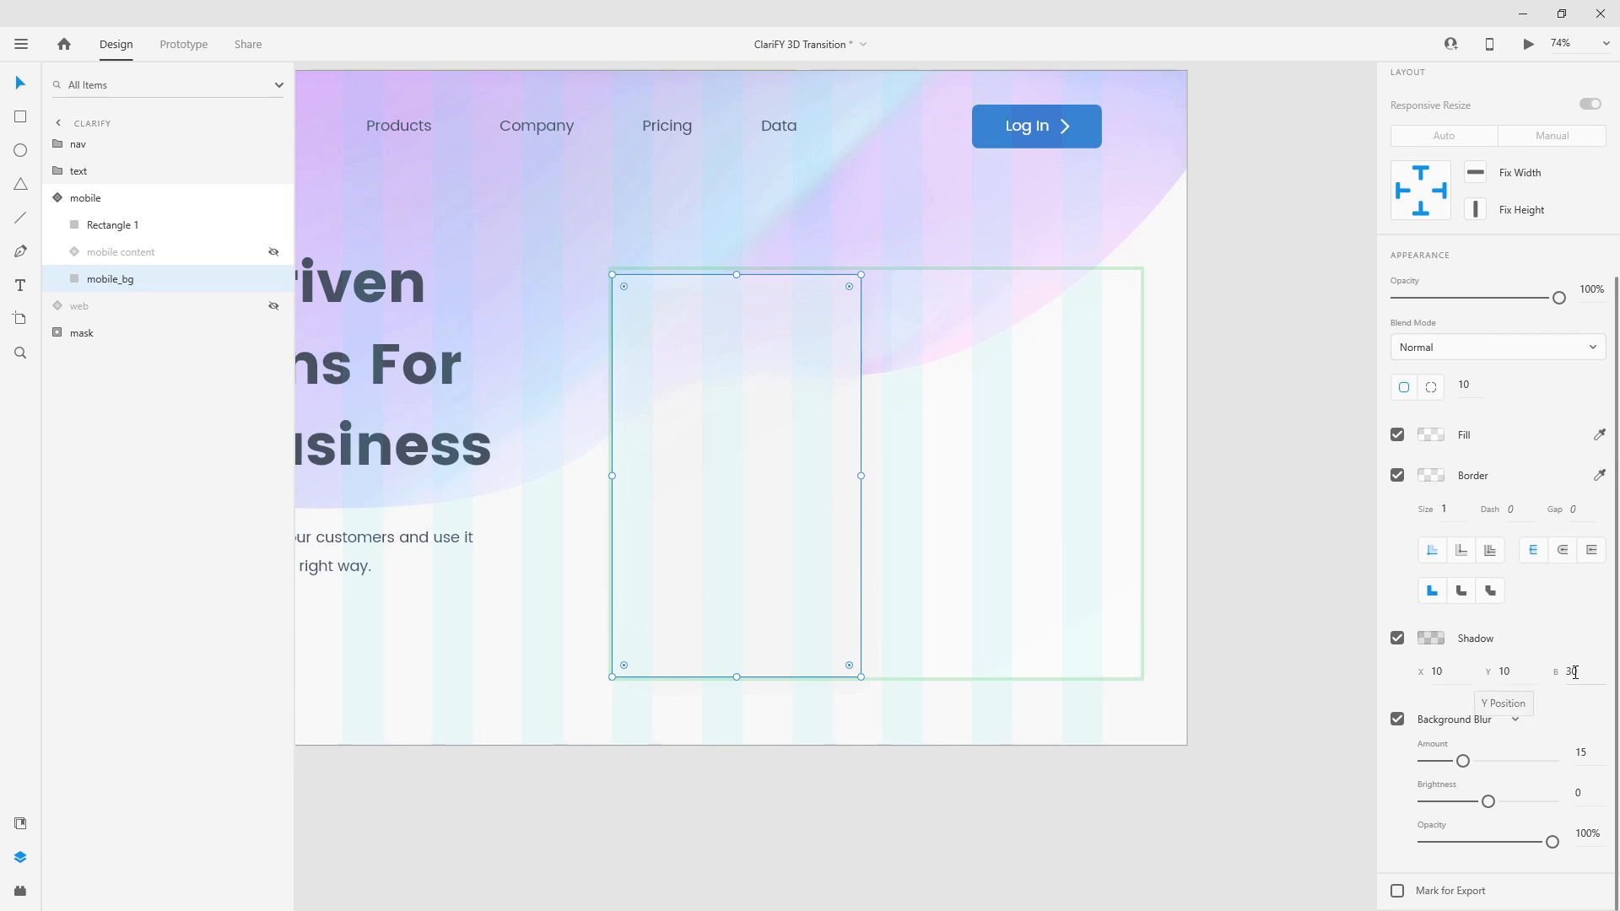
pyautogui.click(1423, 642)
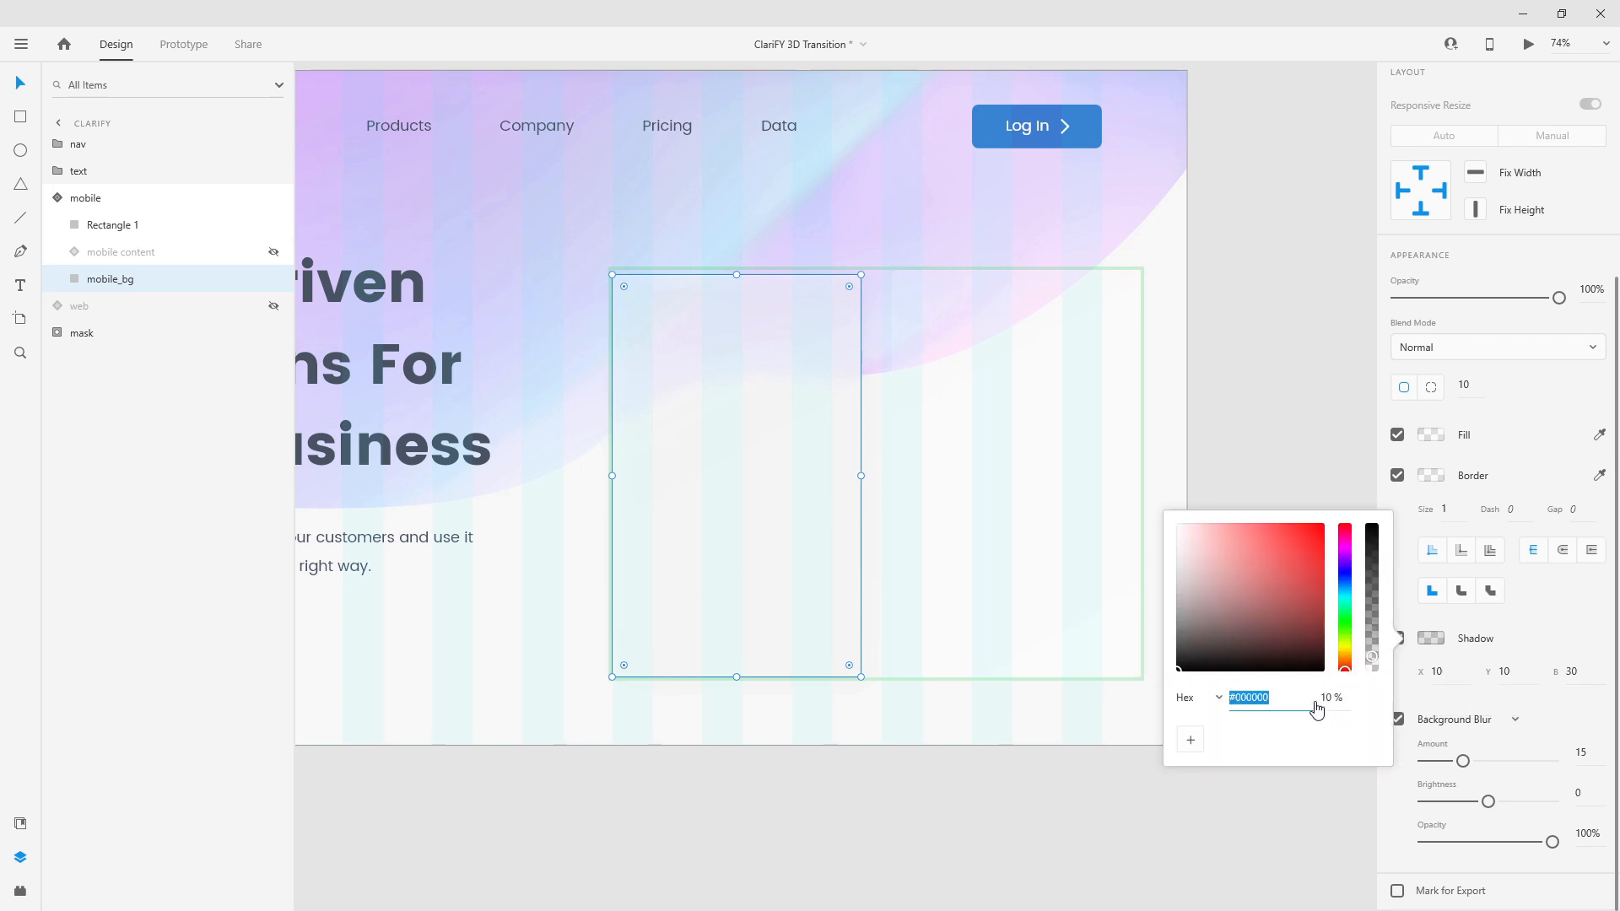
pyautogui.click(1070, 528)
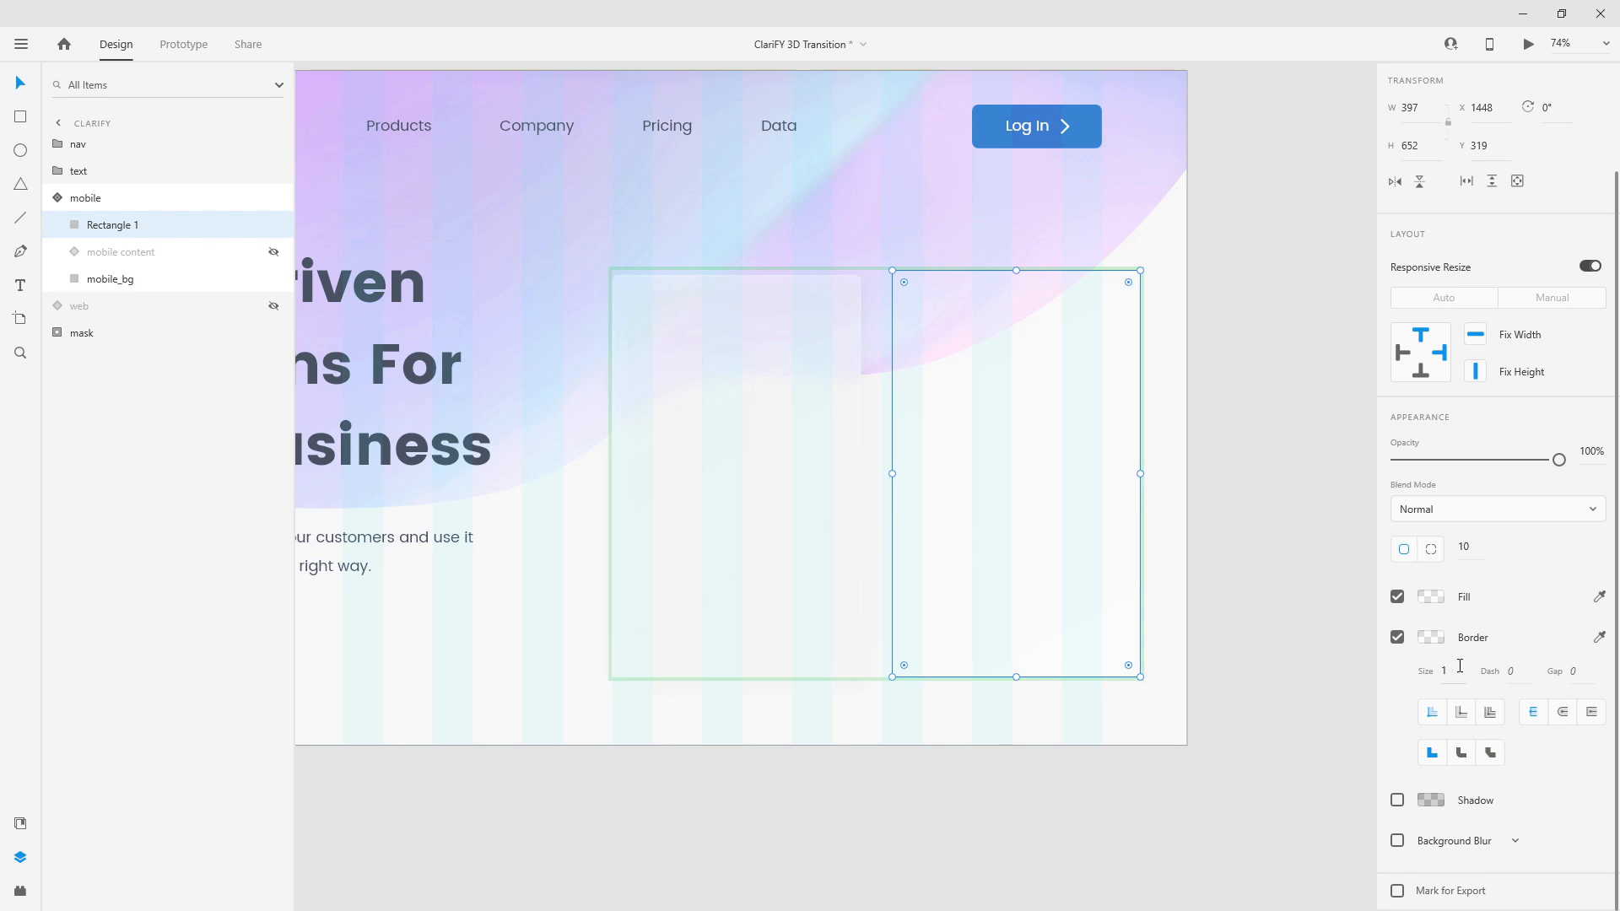
pyautogui.click(1426, 803)
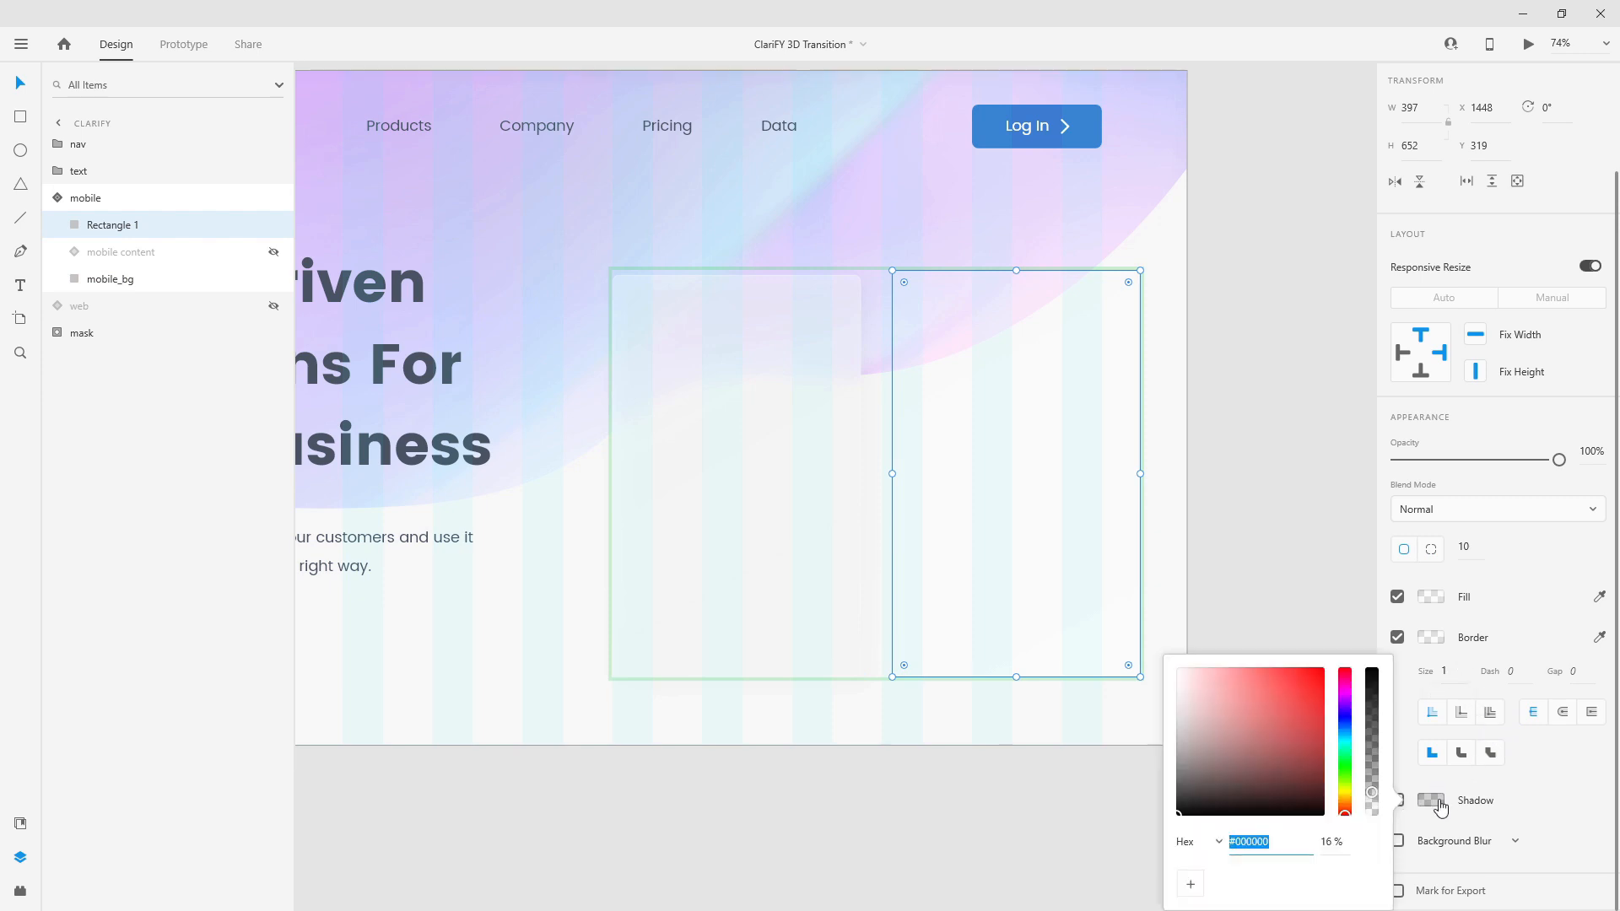
pyautogui.click(1494, 805)
pyautogui.click(1396, 799)
pyautogui.click(1450, 796)
pyautogui.write('10')
pyautogui.press('Tab')
pyautogui.write('10')
pyautogui.press('Tab')
pyautogui.write('20')
pyautogui.press('Return')
pyautogui.click(1438, 766)
pyautogui.click(1331, 820)
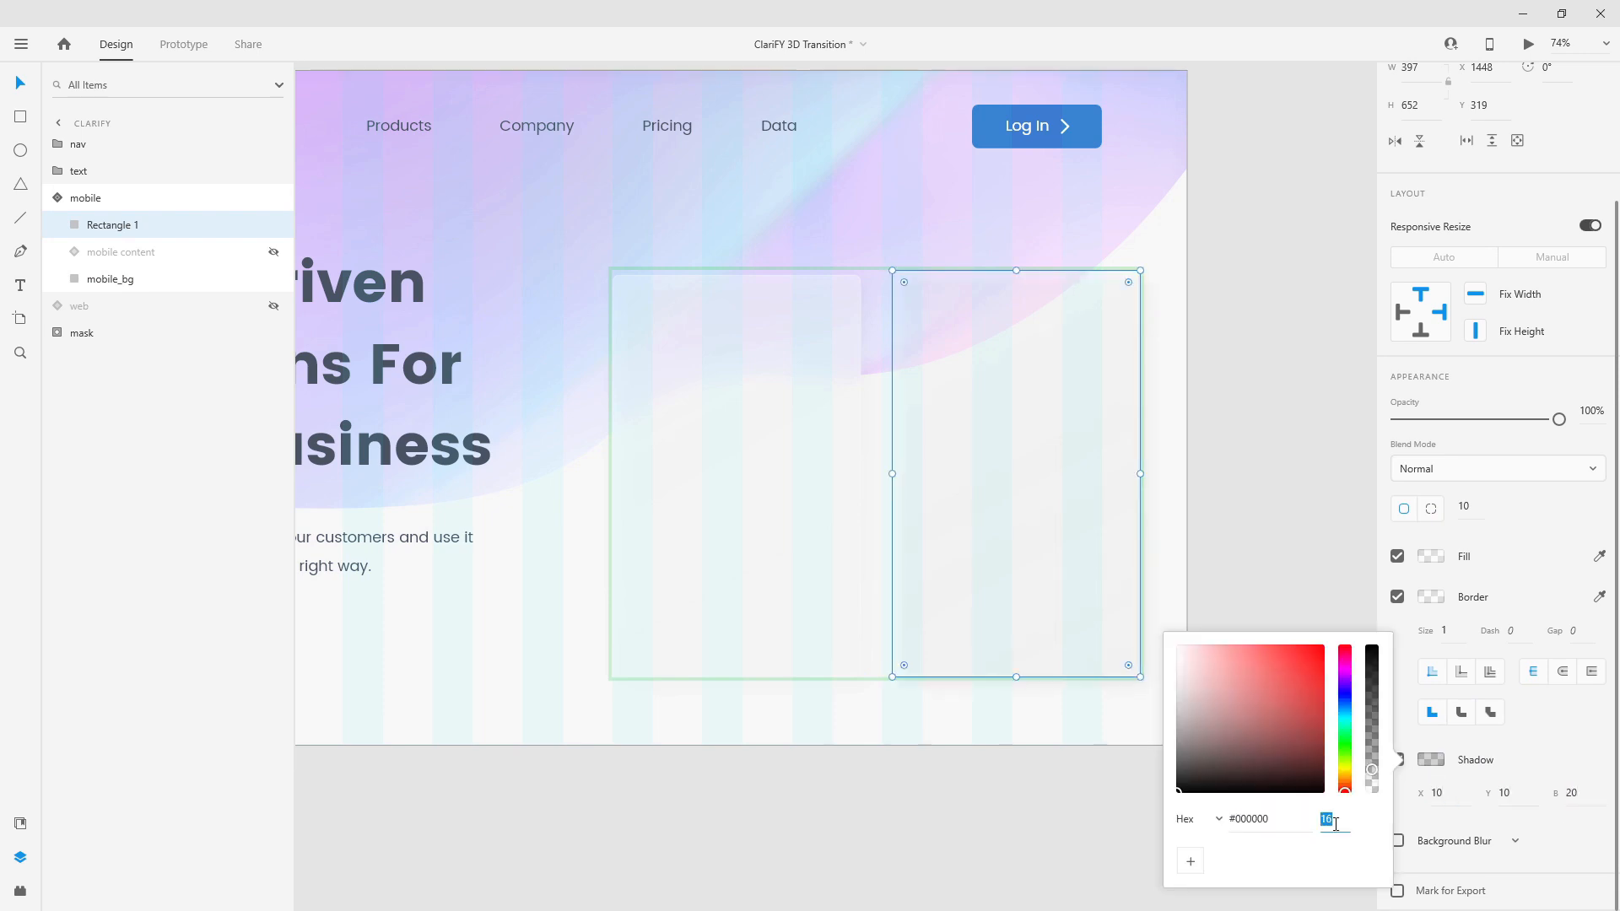
pyautogui.press('Return')
# Check mobile_bg's background blur settings for reference and delete the new rectangle.
pyautogui.click(683, 391)
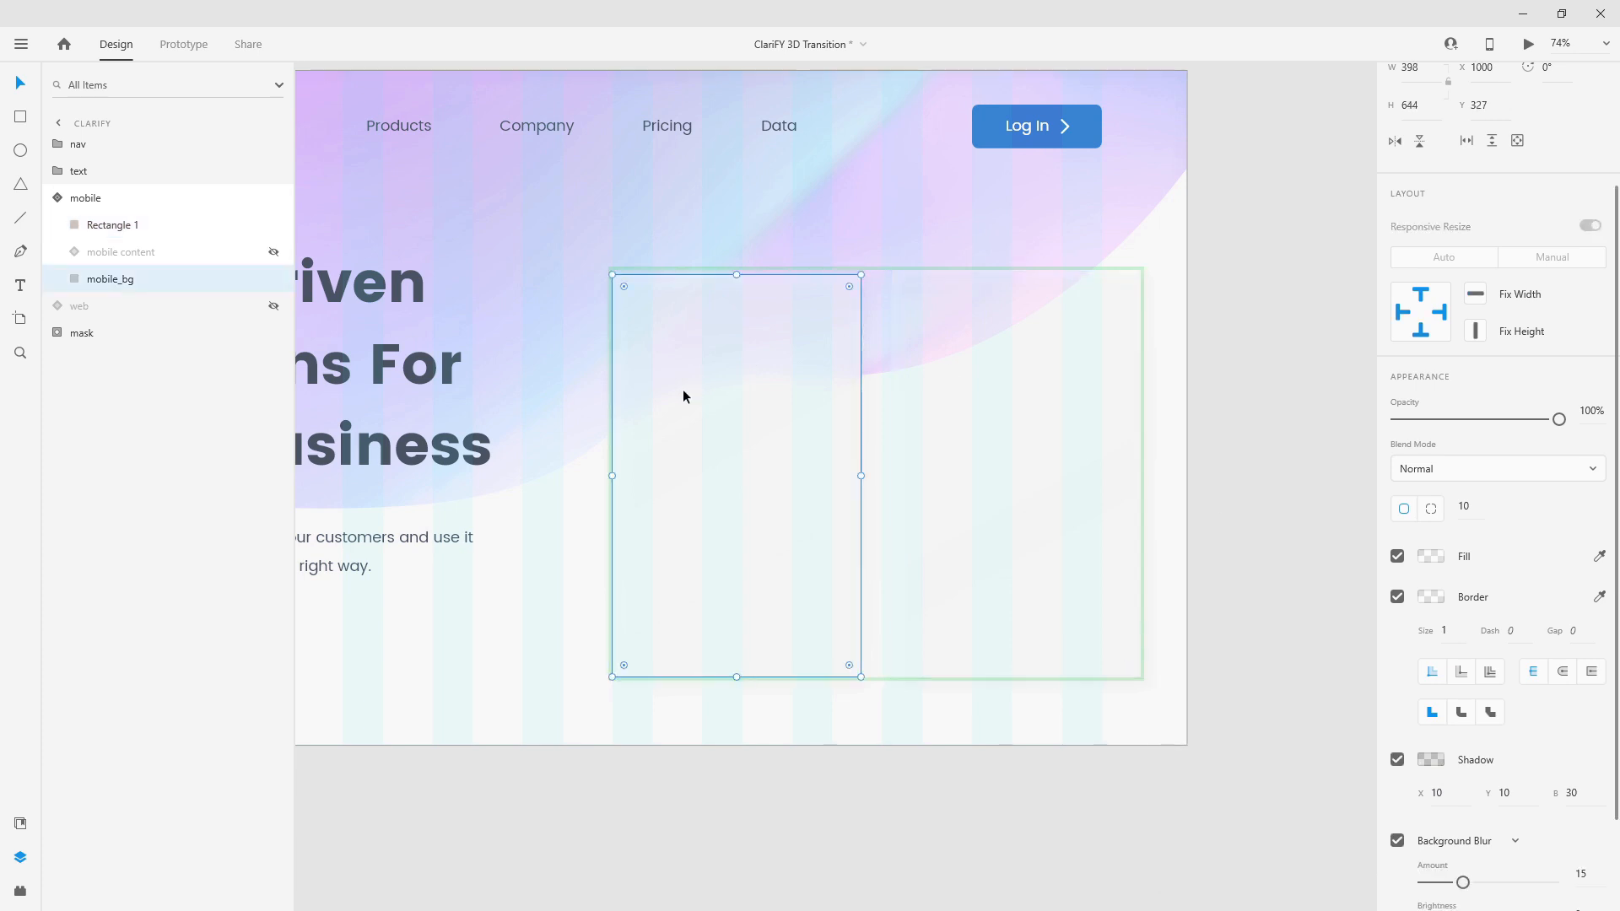
pyautogui.scroll(-3, 1536, 676)
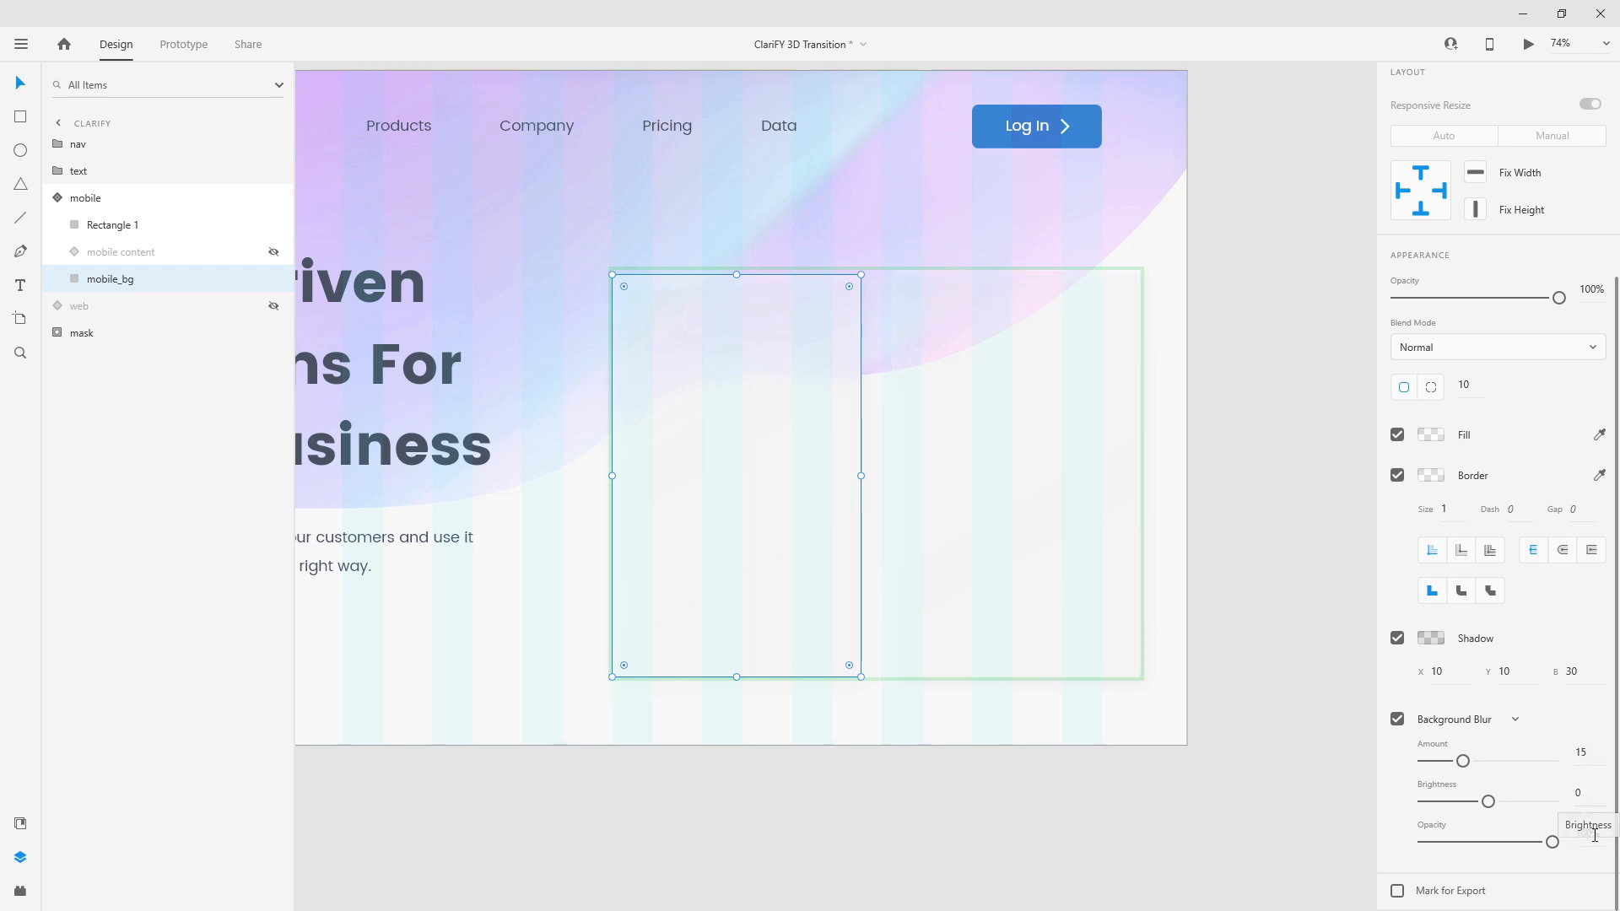
pyautogui.click(964, 447)
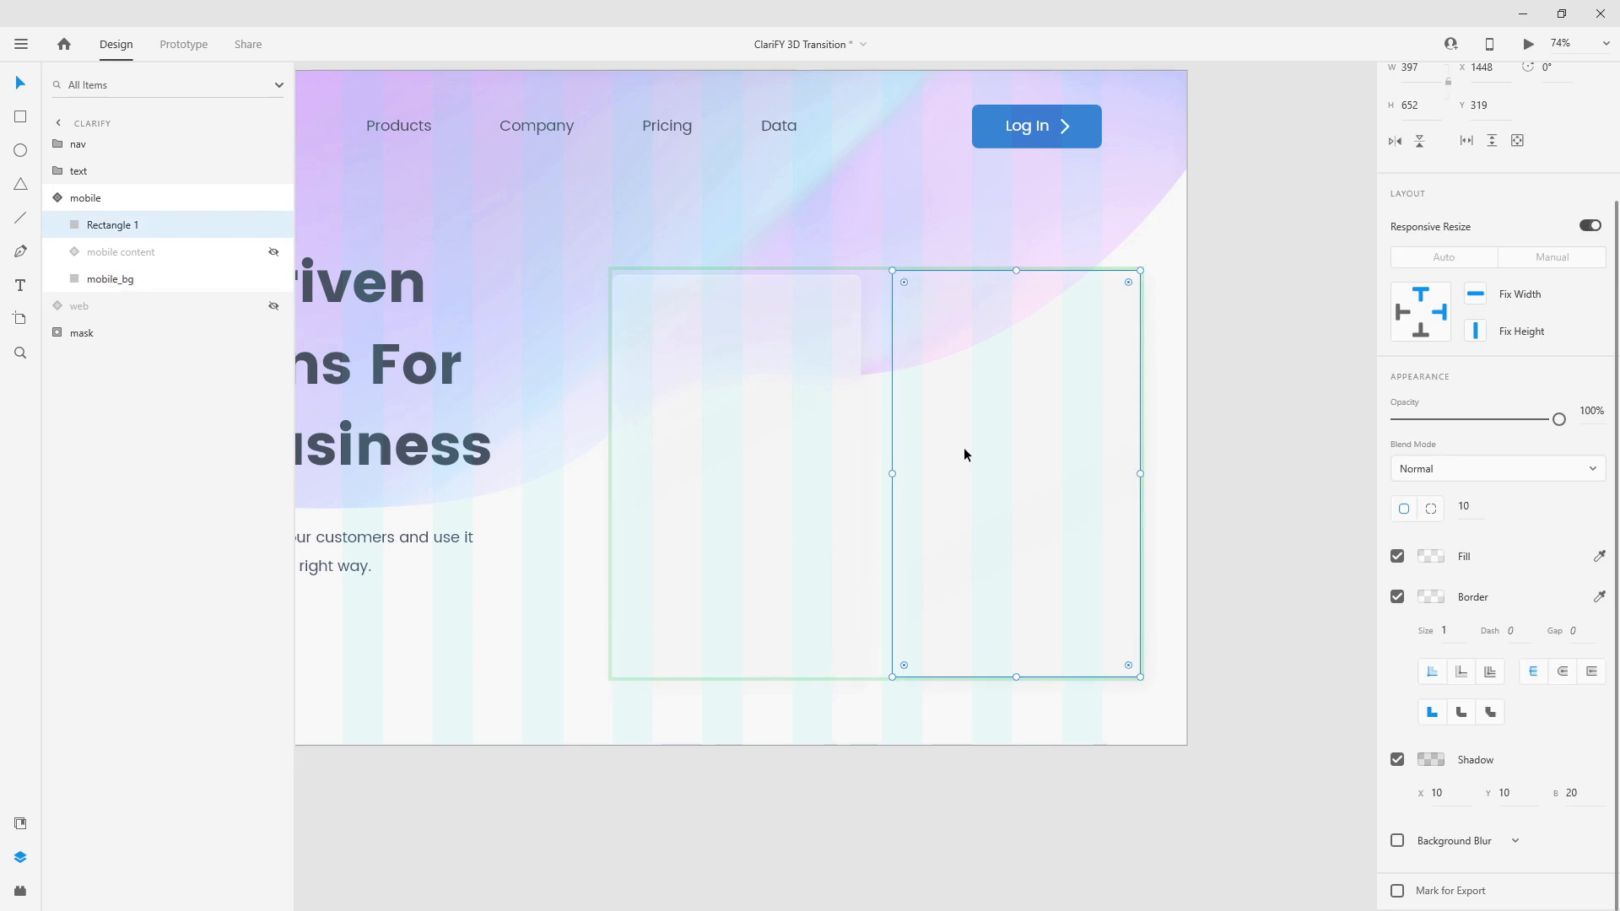
pyautogui.press('Delete')
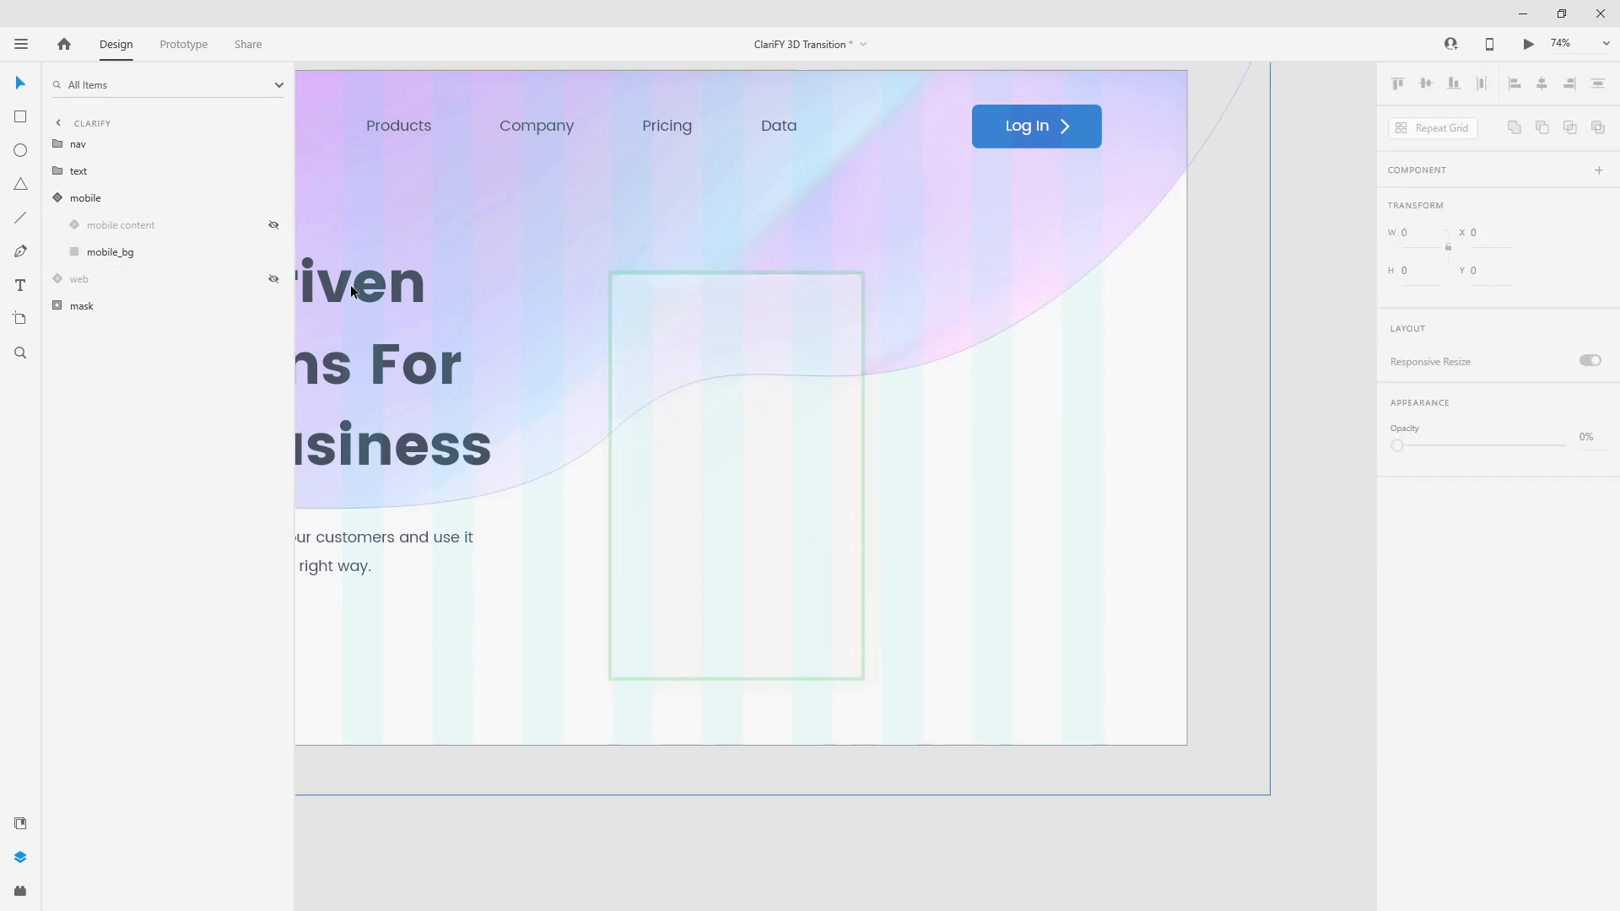
# Make the mobile content and web layers visible again and select the mobile and web cards together.
pyautogui.click(273, 224)
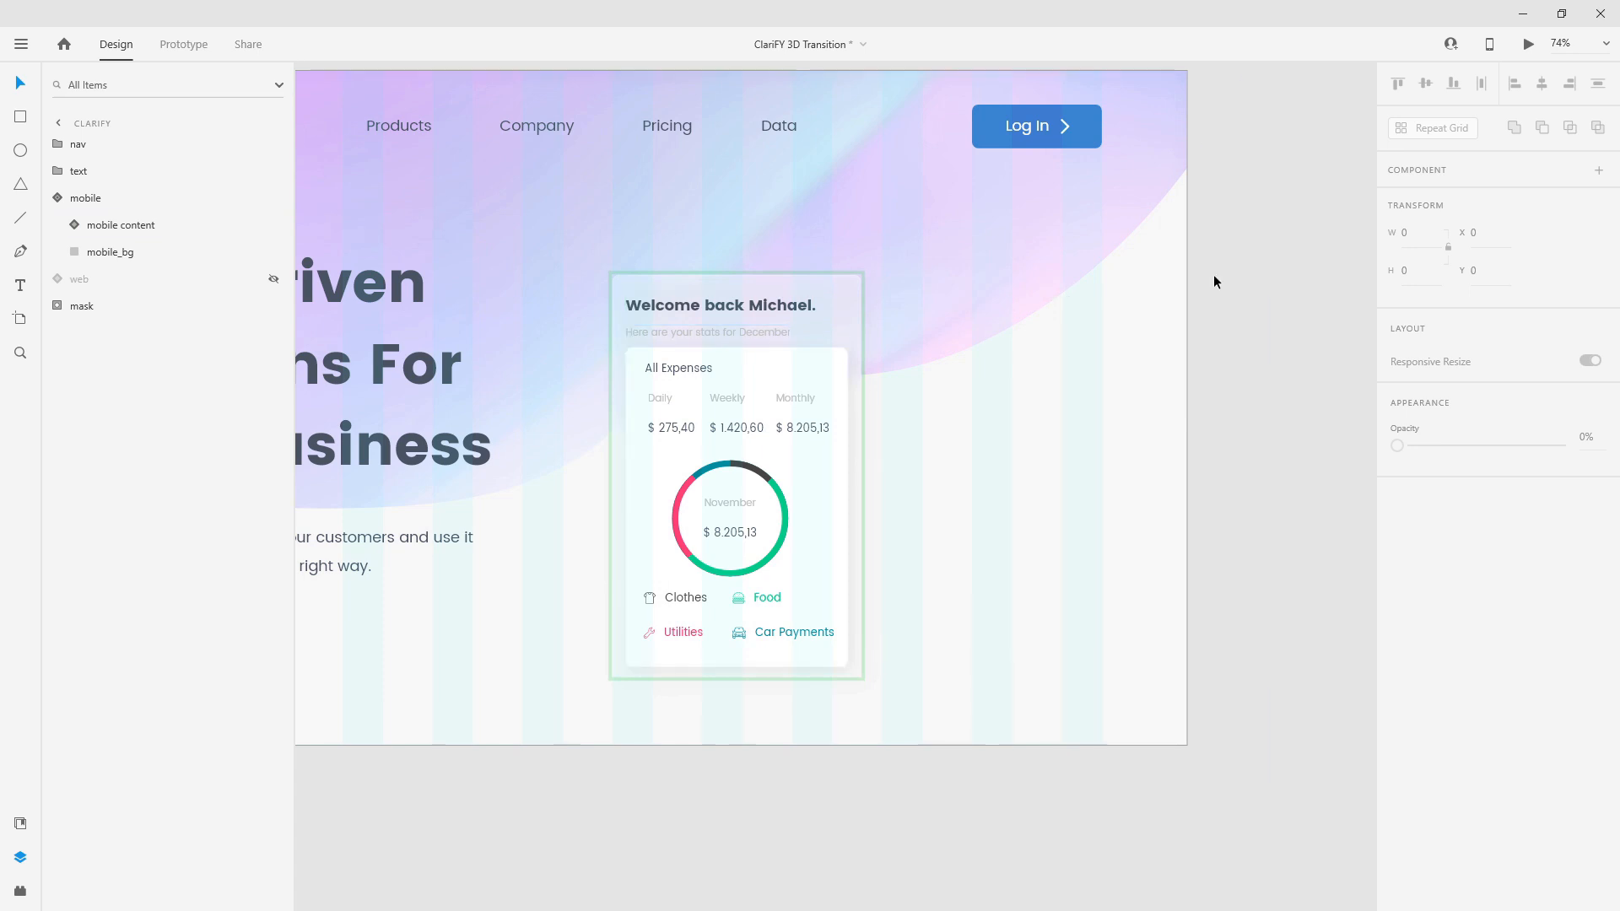
pyautogui.click(274, 278)
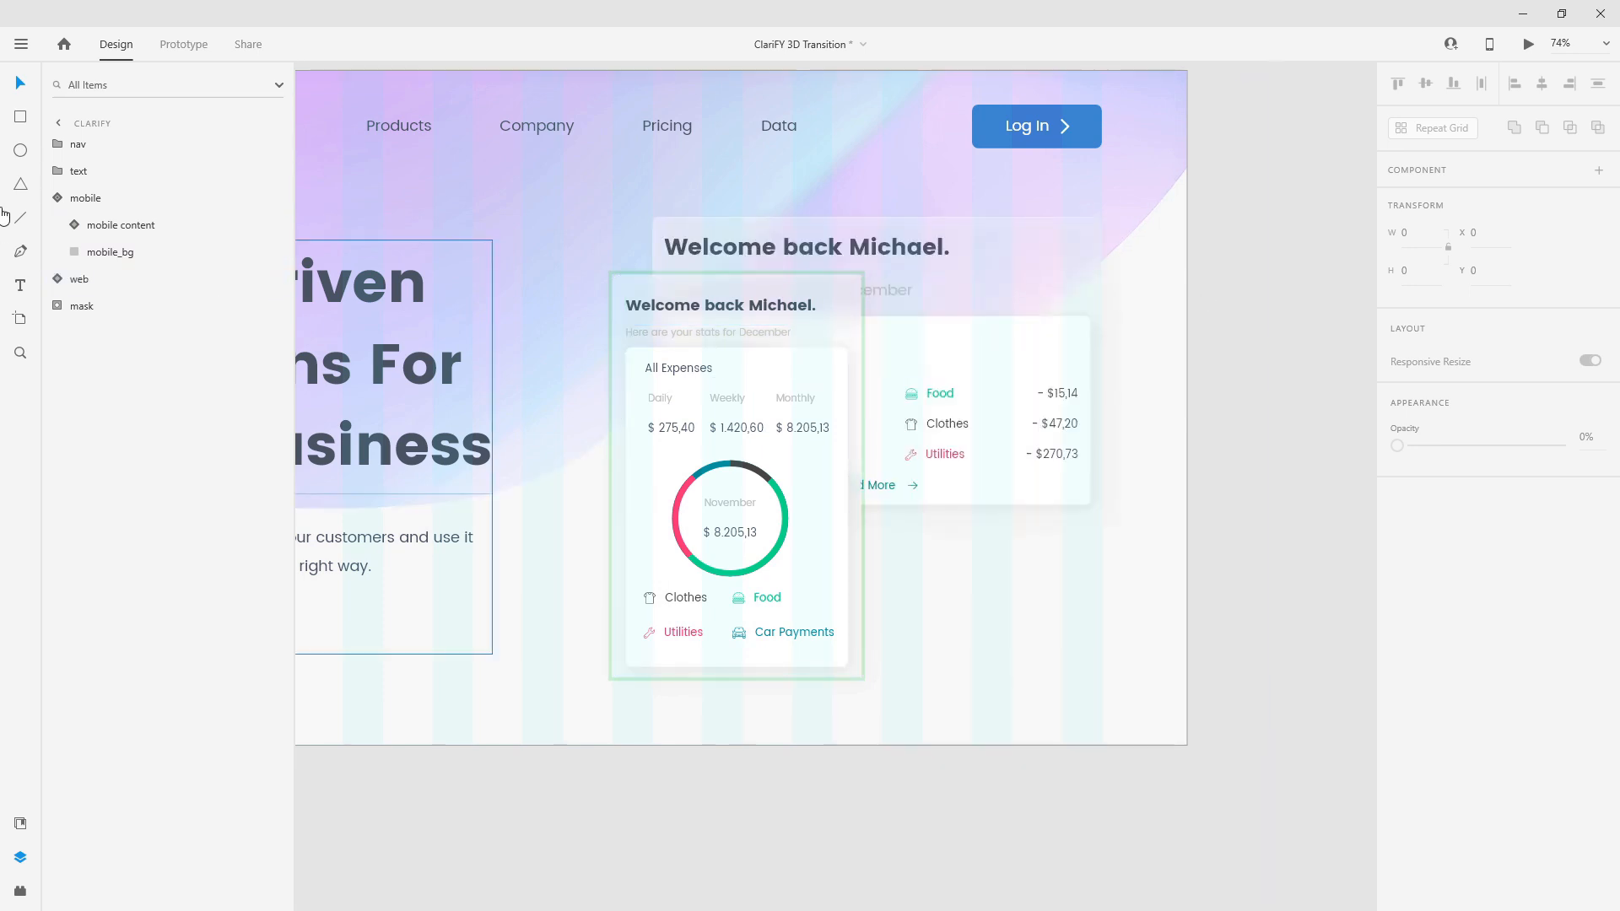
pyautogui.click(58, 196)
pyautogui.scroll(-3, 1251, 404)
pyautogui.scroll(-2, 1252, 400)
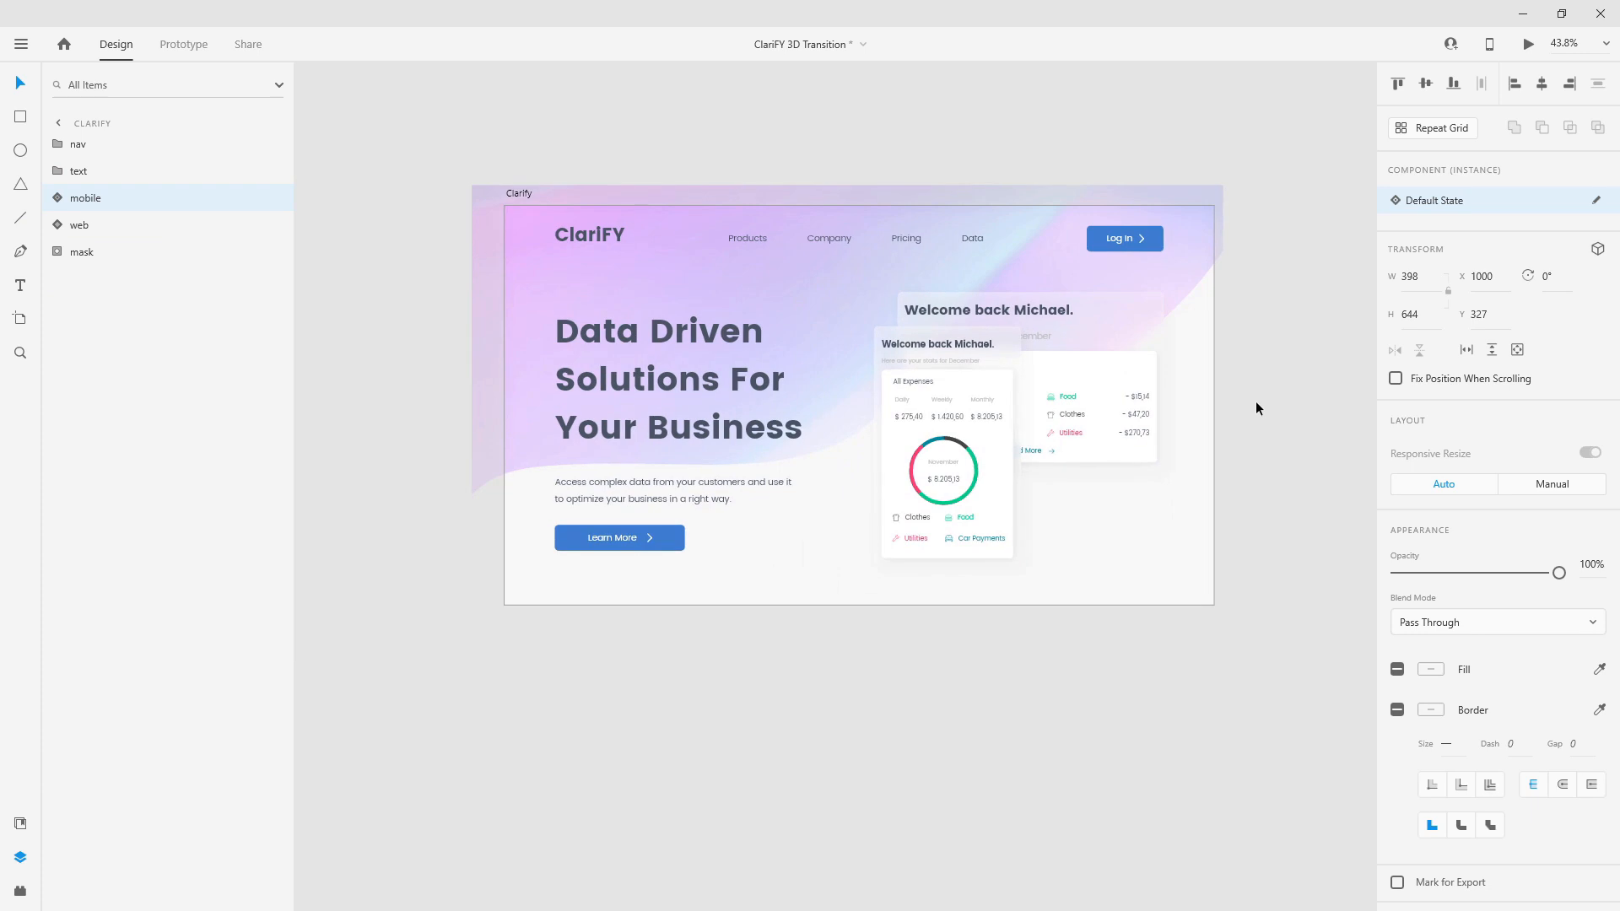
pyautogui.keyDown('shift'); pyautogui.click(1070, 389); pyautogui.keyUp('shift')
pyautogui.moveTo(975, 396); pyautogui.dragTo(976, 395)
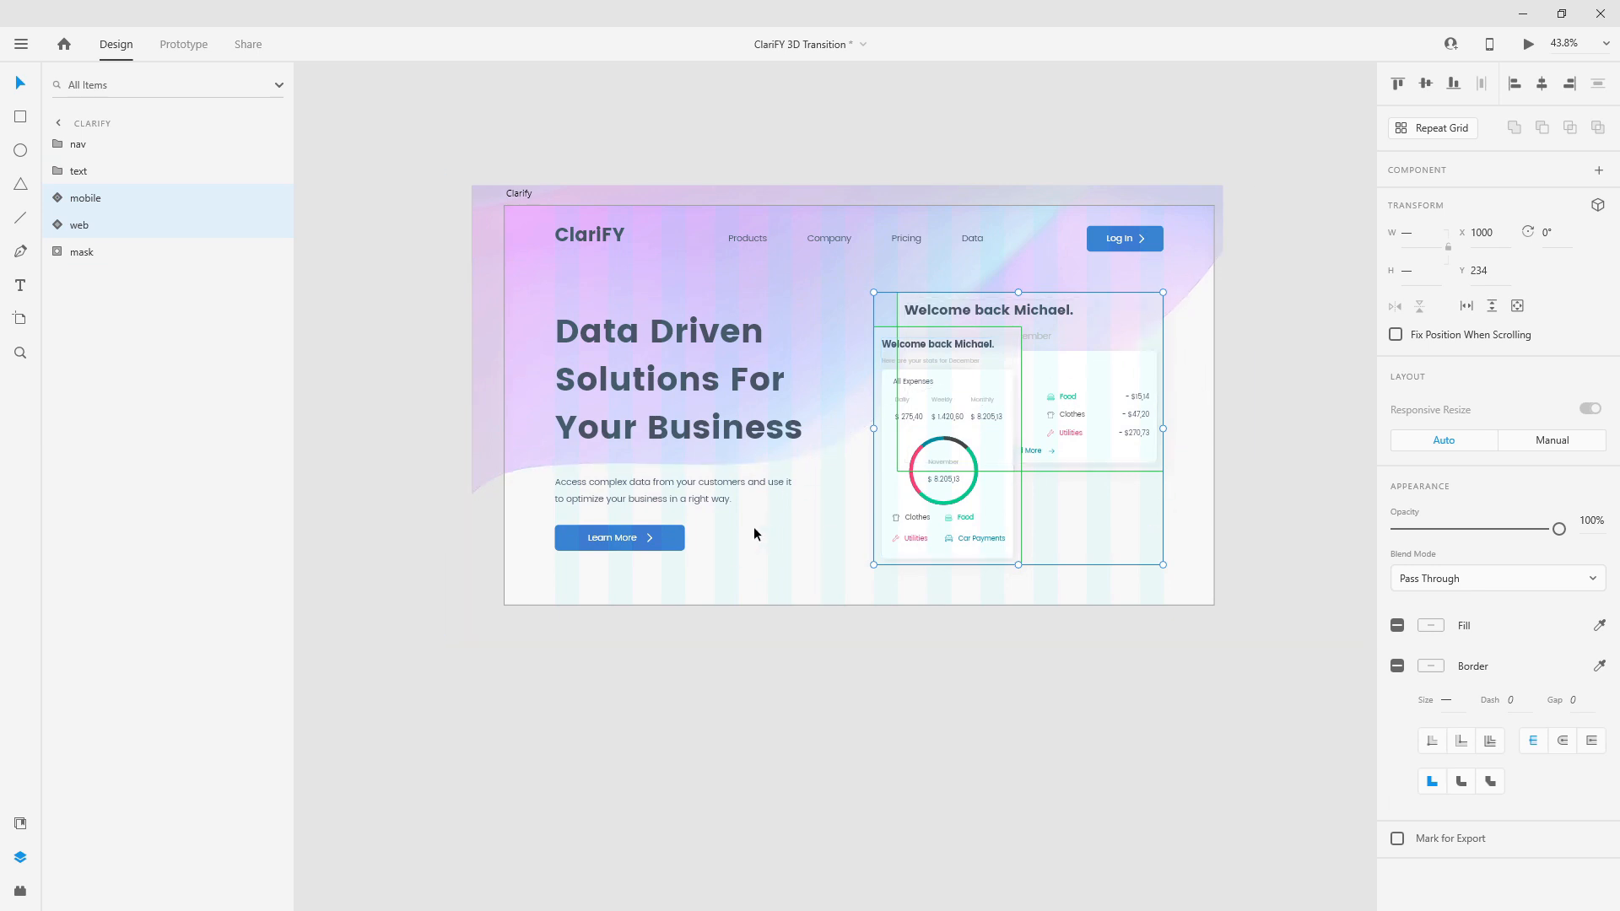
# Try a mid-grey fill (#6A6A6A) on the Clarify artboard behind the glass cards and undo the fill change.
pyautogui.click(519, 193)
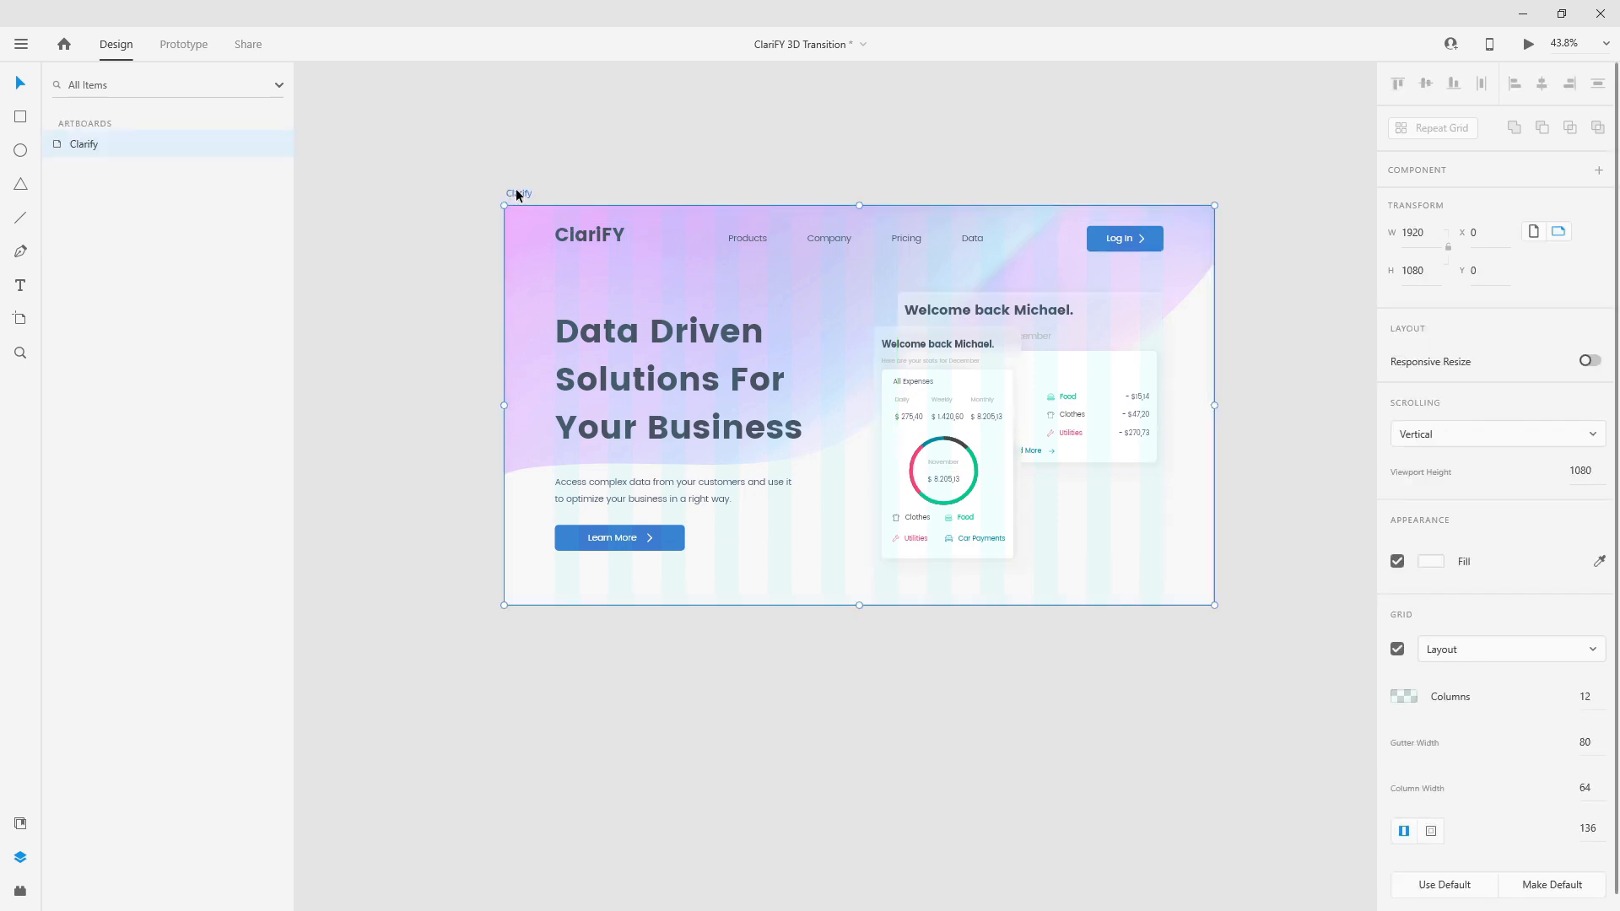
pyautogui.click(1430, 561)
pyautogui.moveTo(1305, 517); pyautogui.dragTo(1055, 550)
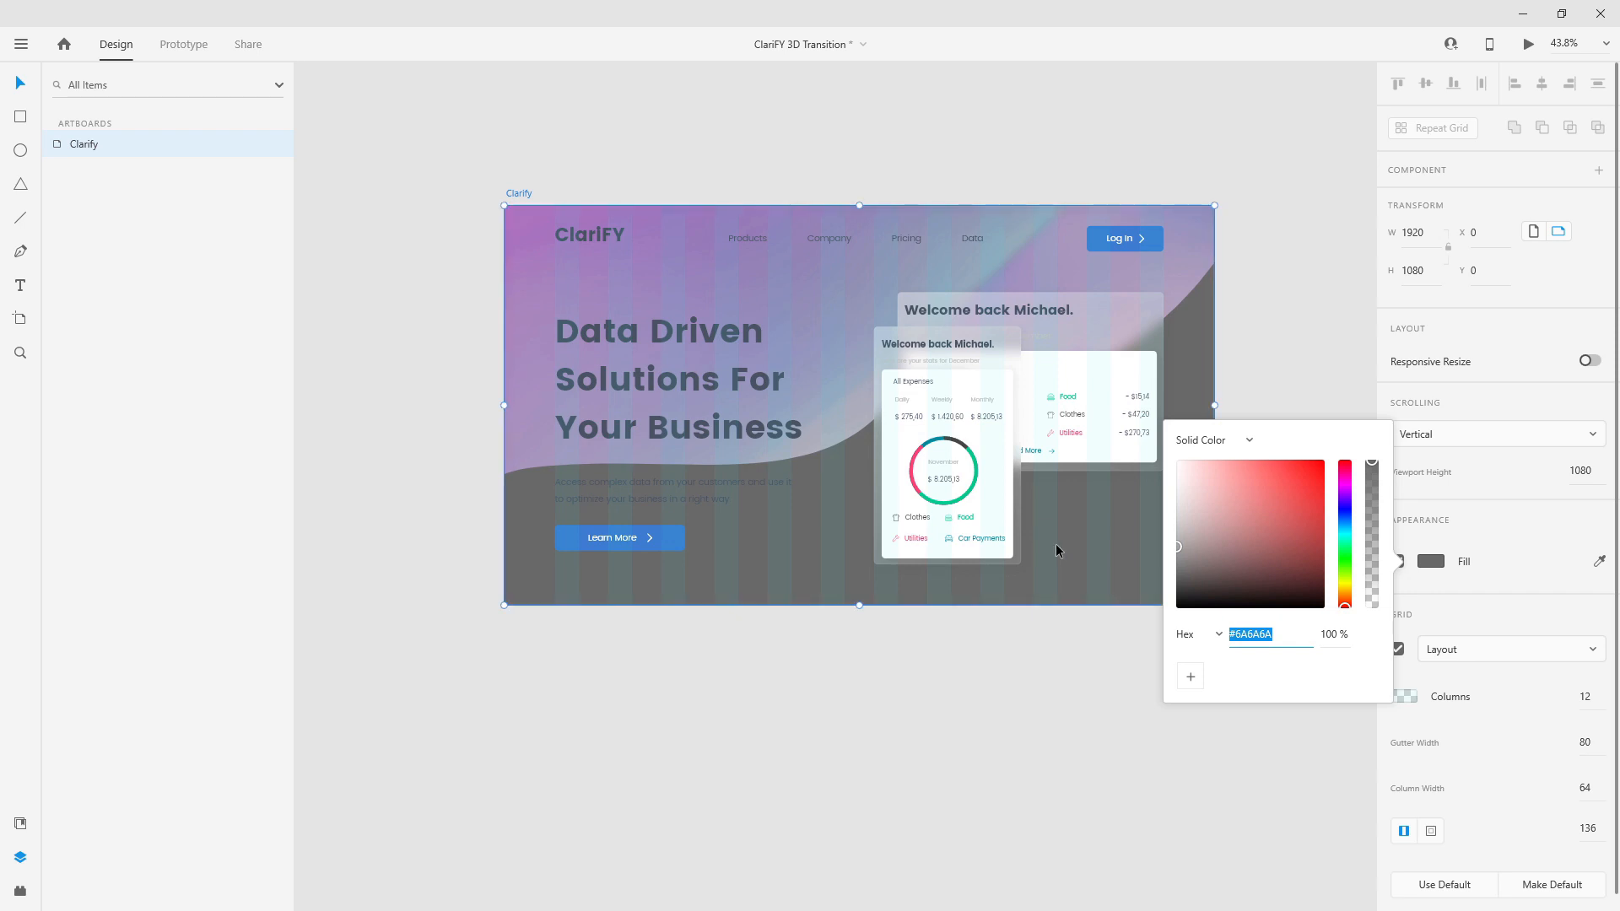
pyautogui.hotkey('ctrl', 'z')
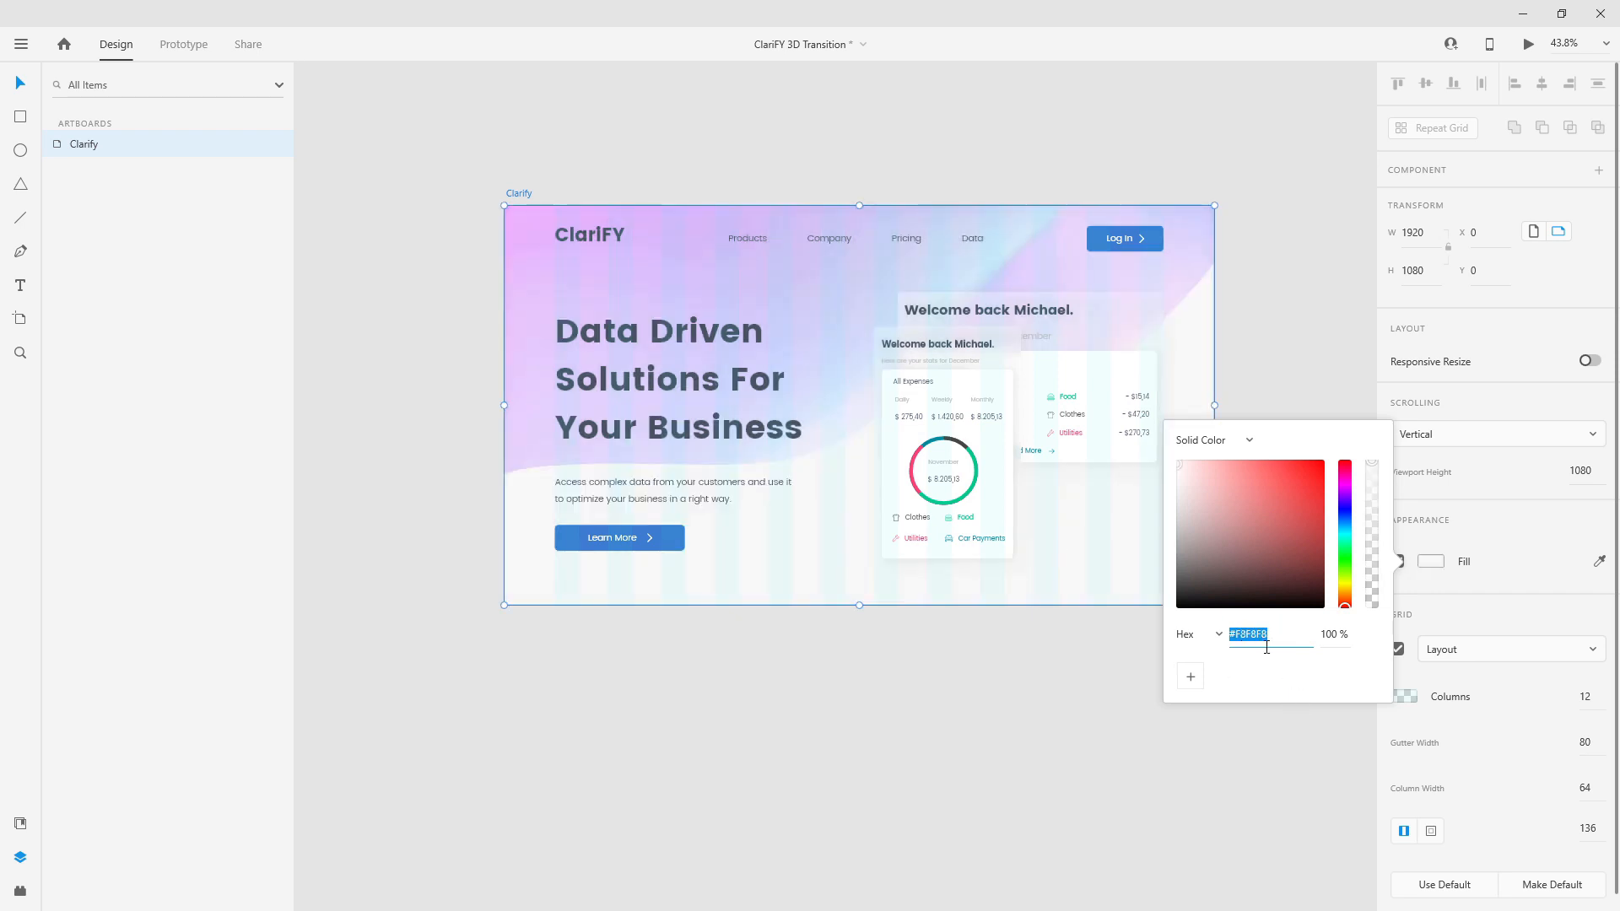
pyautogui.click(1309, 323)
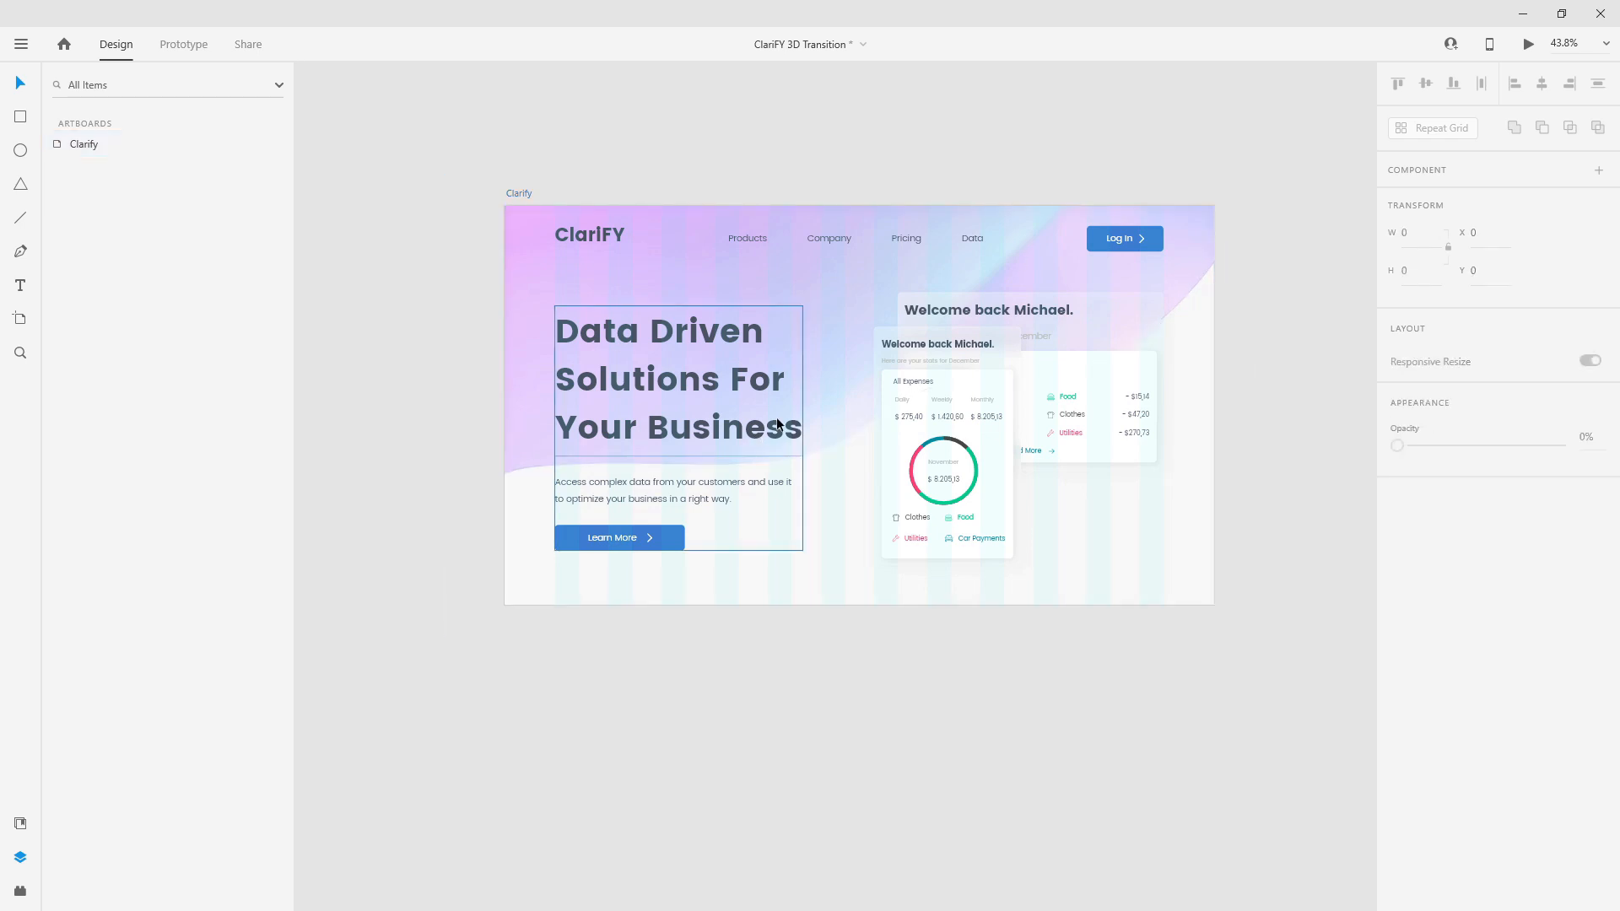
# Recolor the ClariFY logo text and the nav_items group with the plain_white document color.
pyautogui.doubleClick(592, 240)
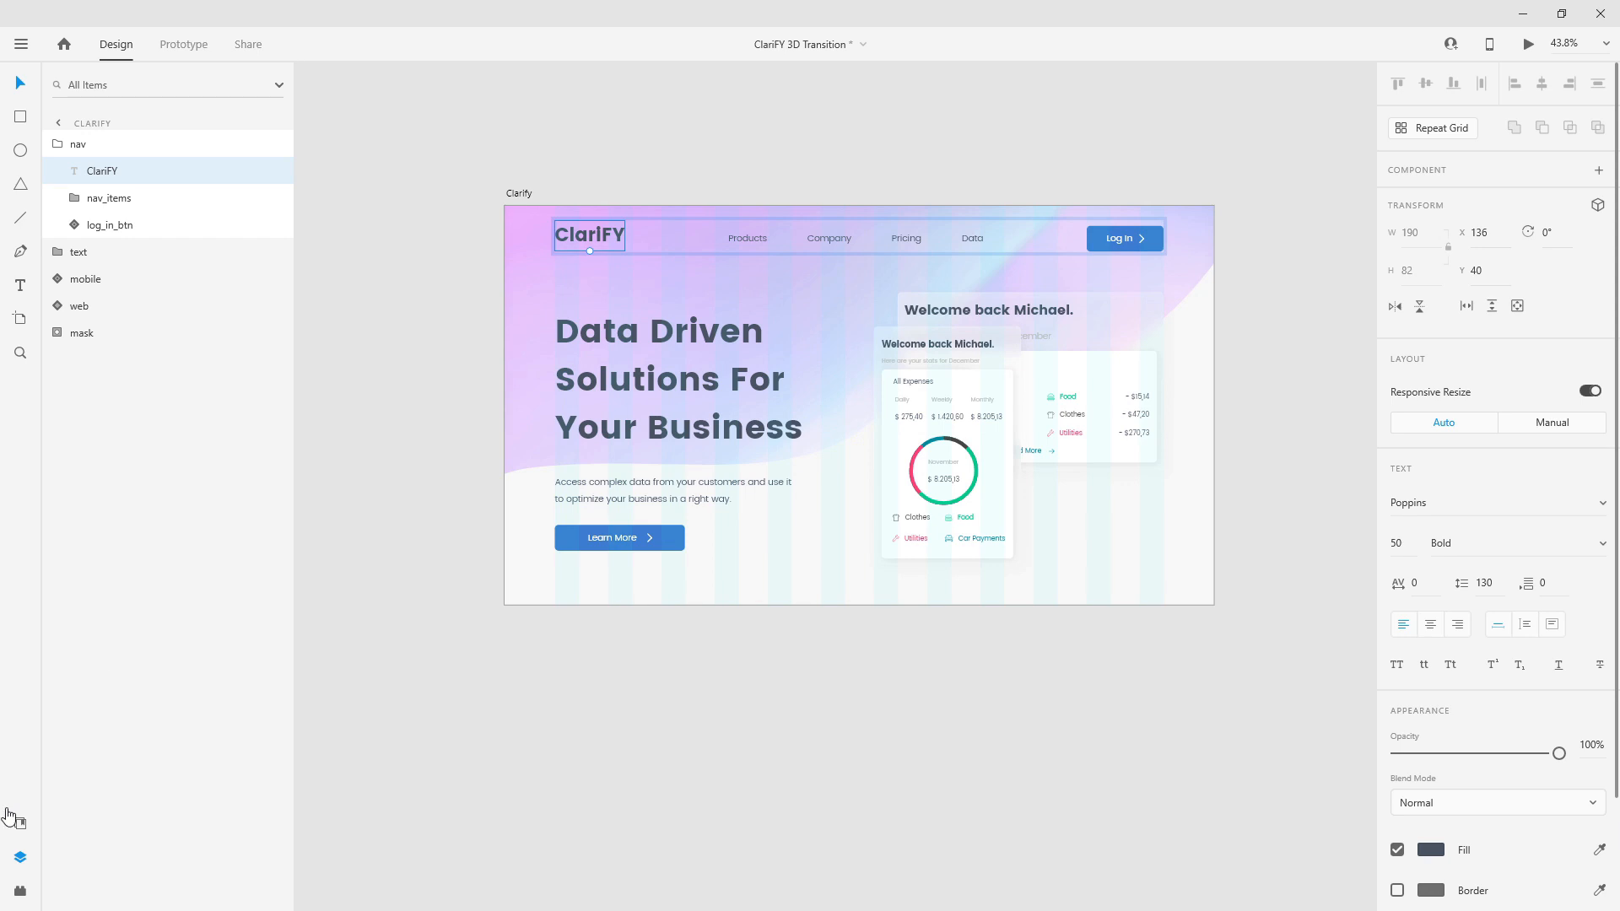
pyautogui.click(20, 822)
pyautogui.click(177, 206)
pyautogui.click(771, 228)
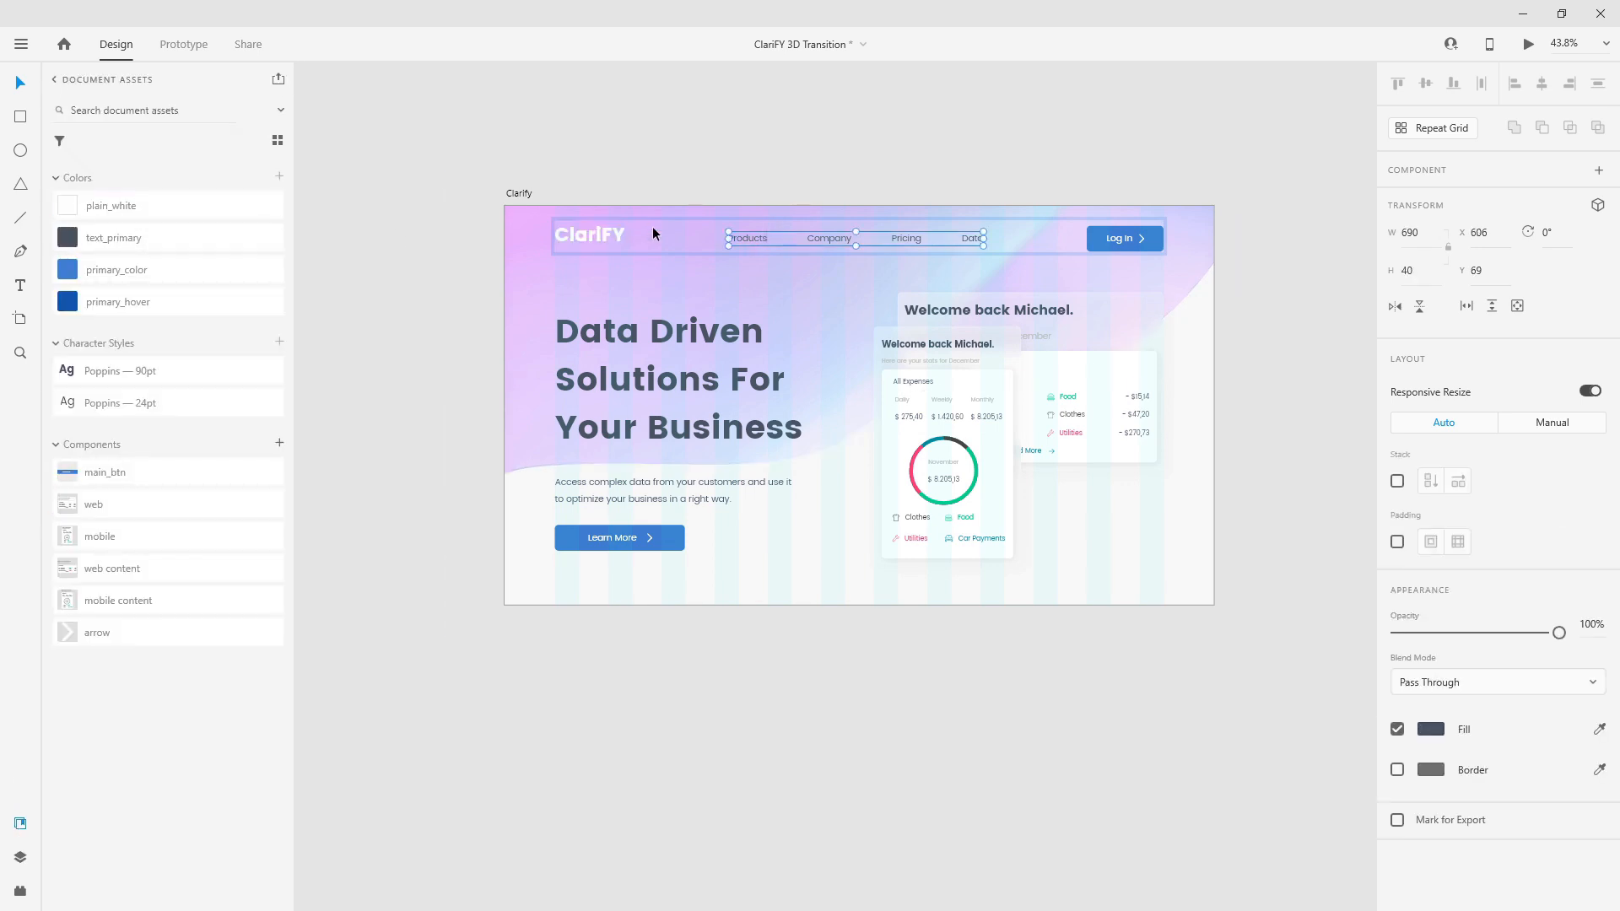
pyautogui.click(150, 212)
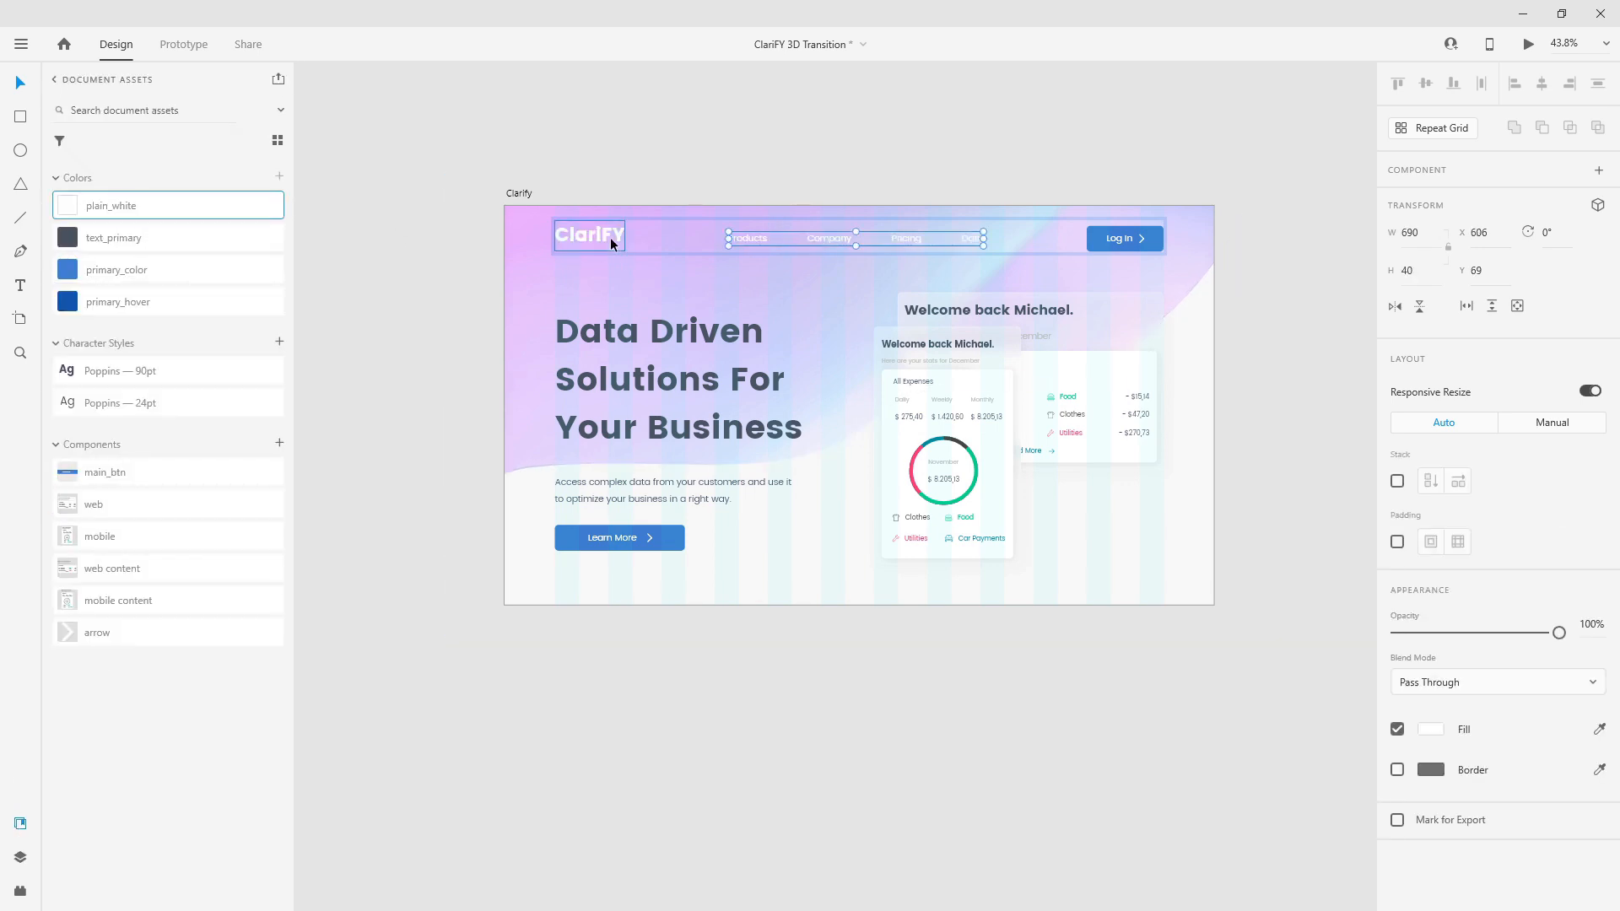
# Align the ClariFY logo, the navigation items and the Log In button on their vertical middles within the nav group.
pyautogui.keyDown('shift'); pyautogui.click(611, 244); pyautogui.keyUp('shift')
pyautogui.keyDown('shift'); pyautogui.click(1124, 239); pyautogui.keyUp('shift')
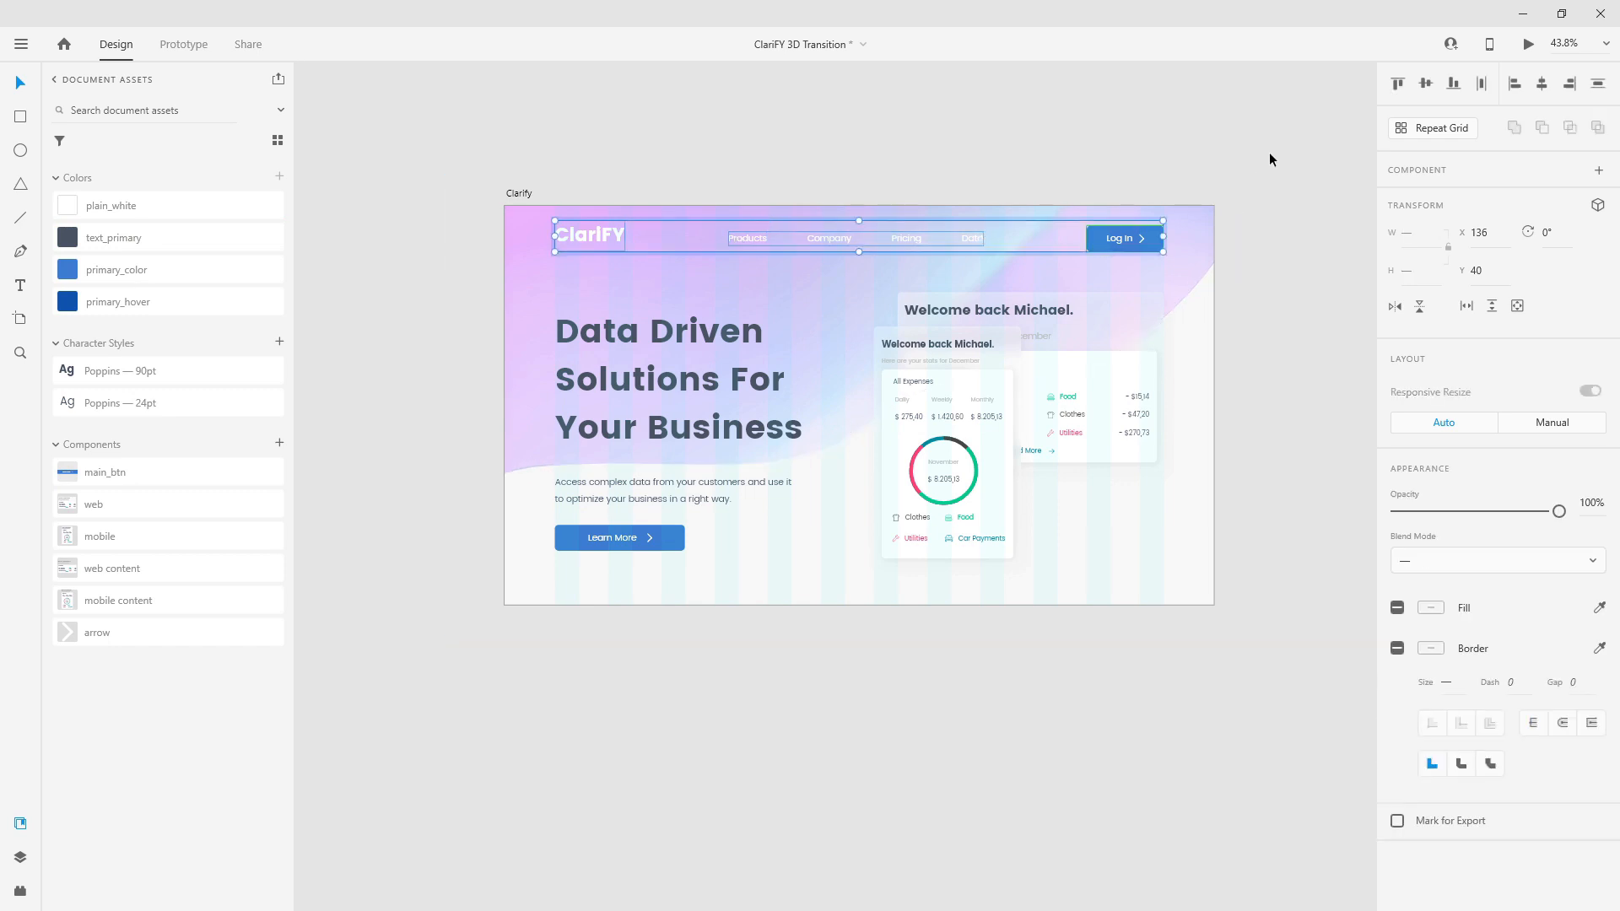
pyautogui.click(1424, 84)
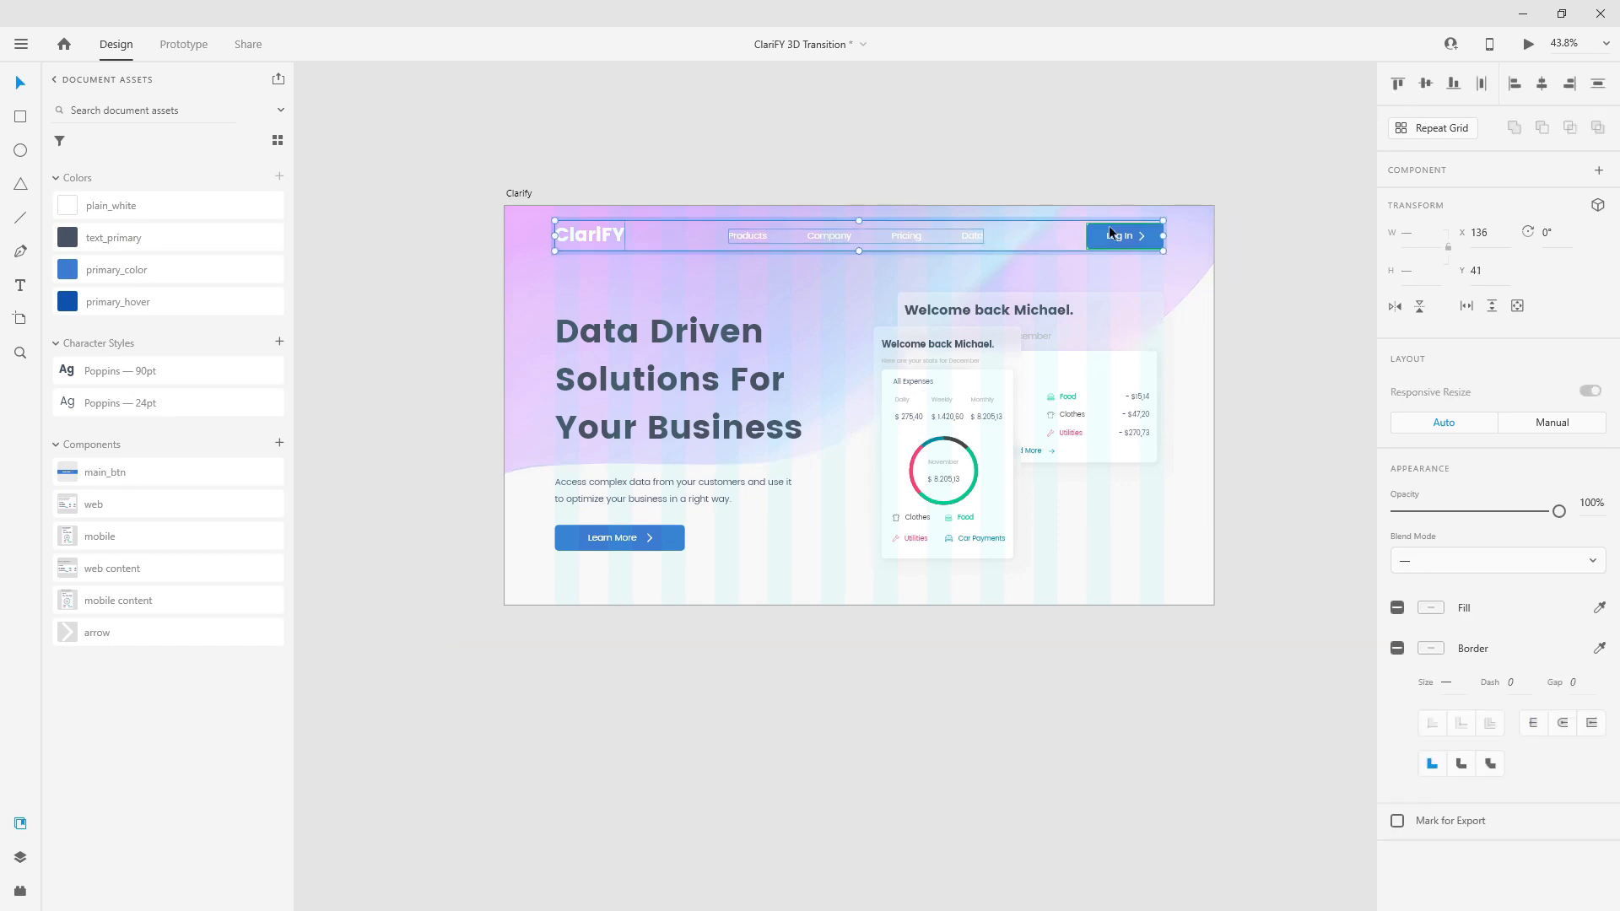
pyautogui.click(21, 869)
pyautogui.hotkey('ctrl', 'g')
pyautogui.moveTo(604, 231); pyautogui.dragTo(608, 206)
pyautogui.click(1265, 219)
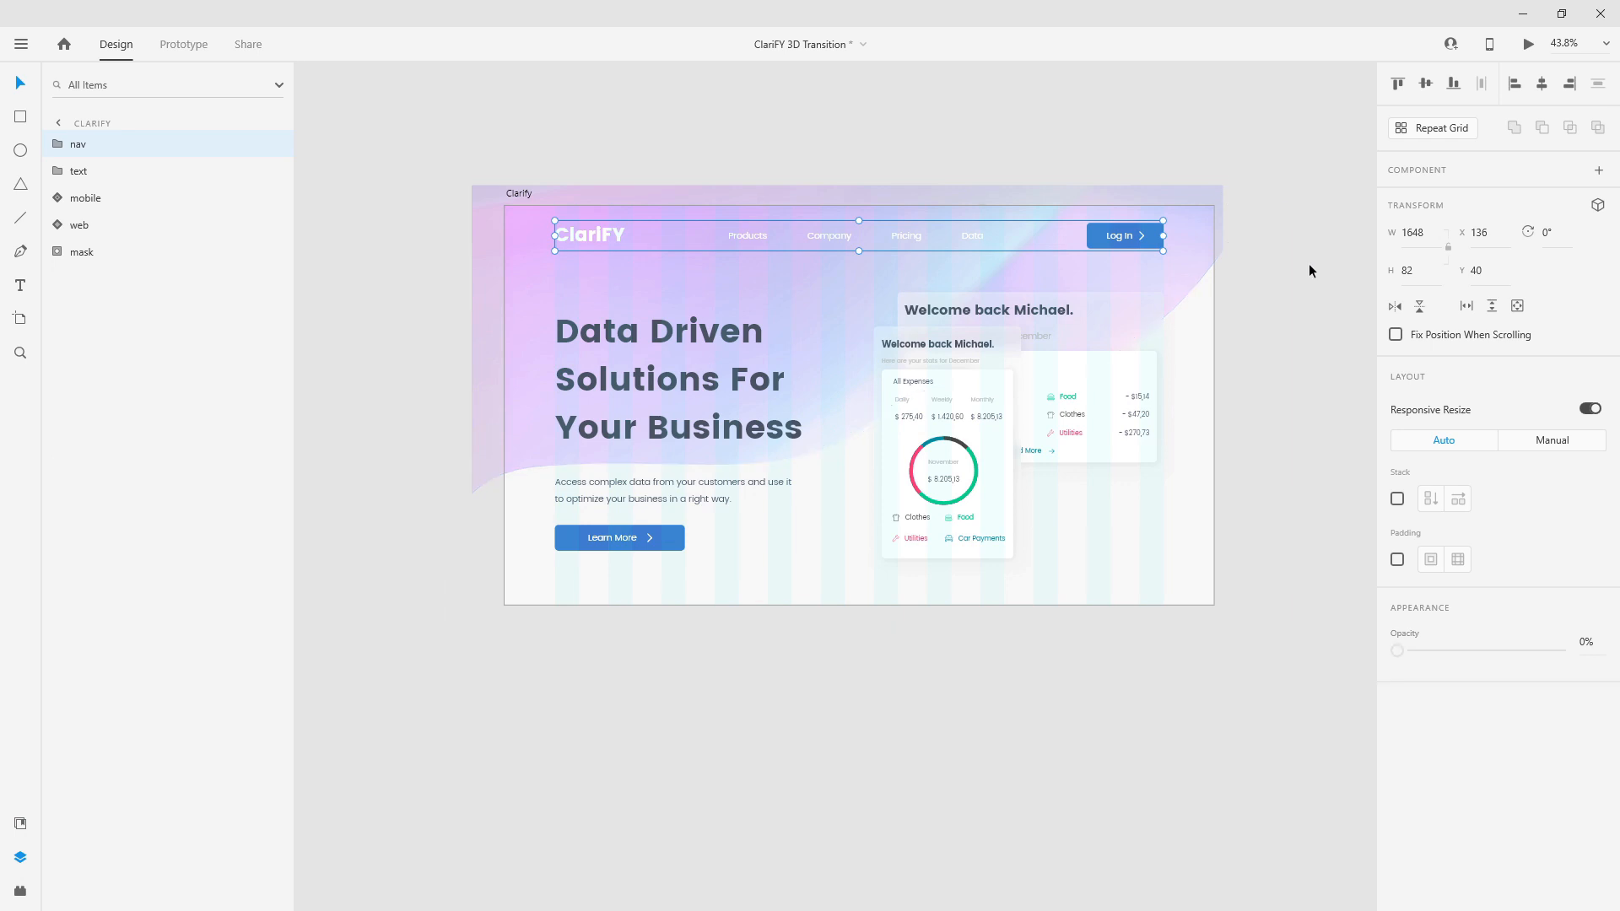
# Preview the Clarify artboard as a prototype and close the preview.
pyautogui.click(525, 192)
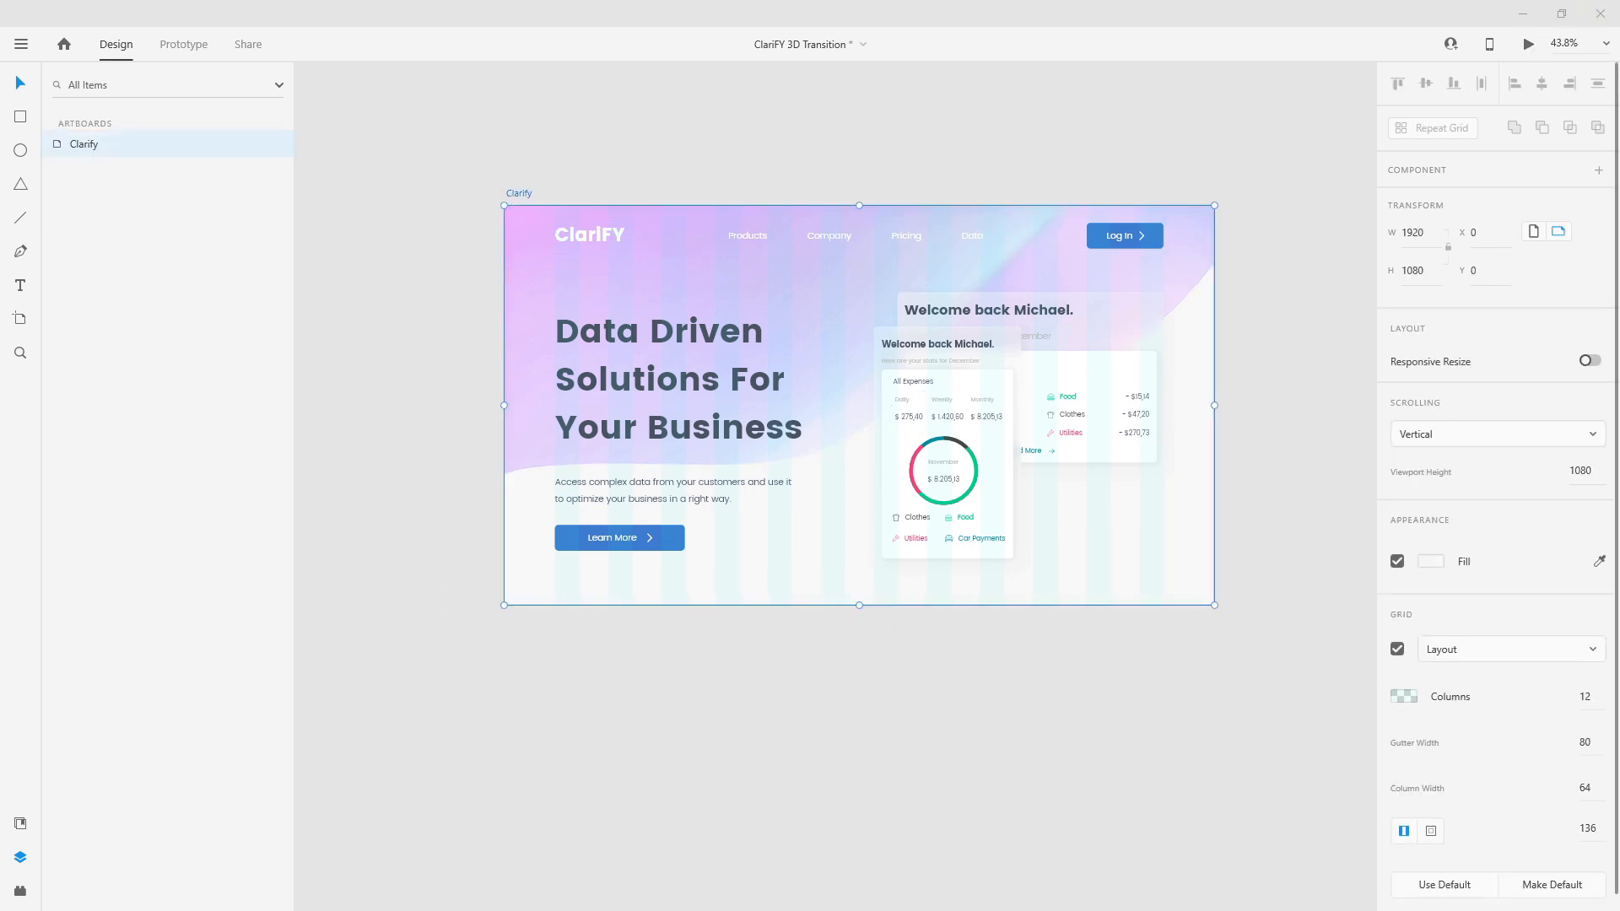
pyautogui.click(1528, 44)
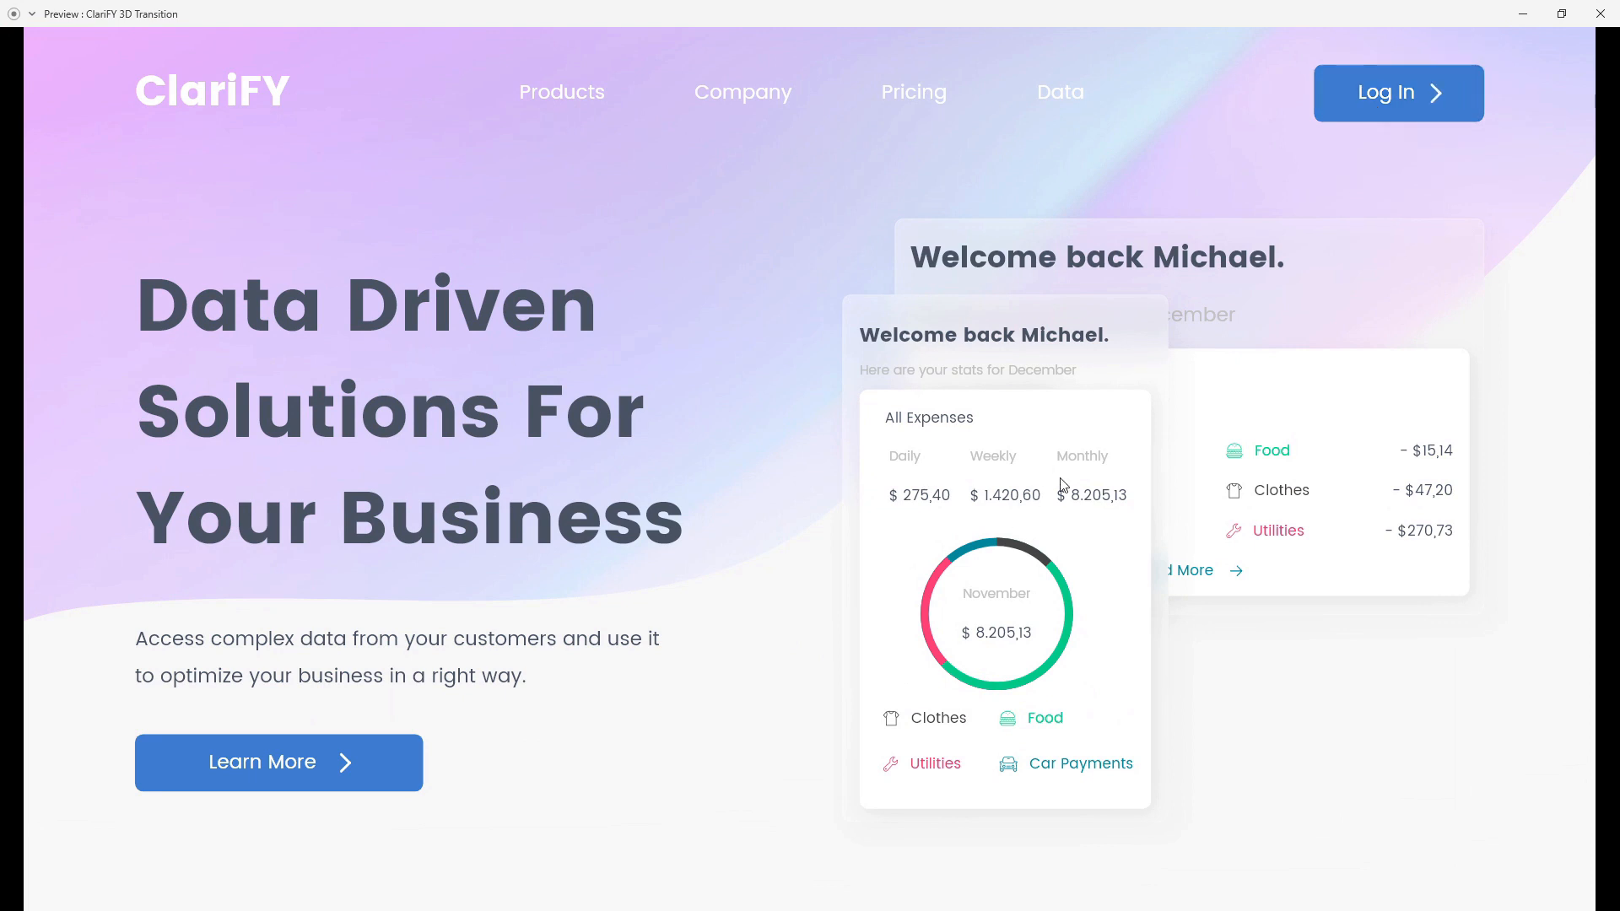
pyautogui.click(1599, 14)
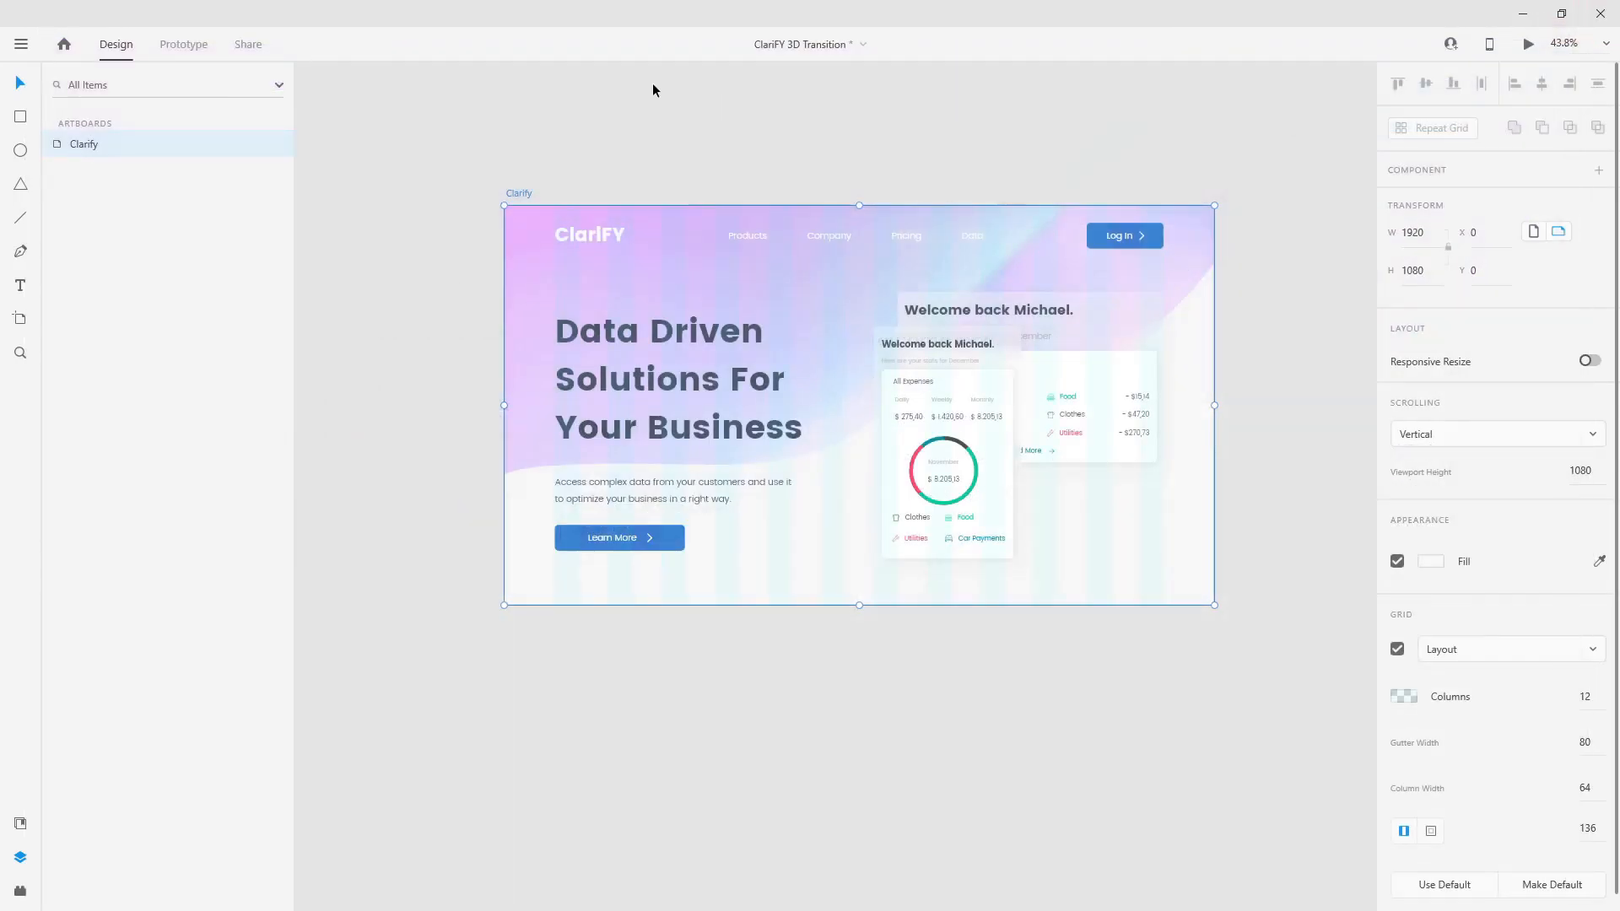
# Duplicate the Clarify artboard and turn on 3D transforms for the web card in the copy.
pyautogui.hotkey('ctrl', 'd')
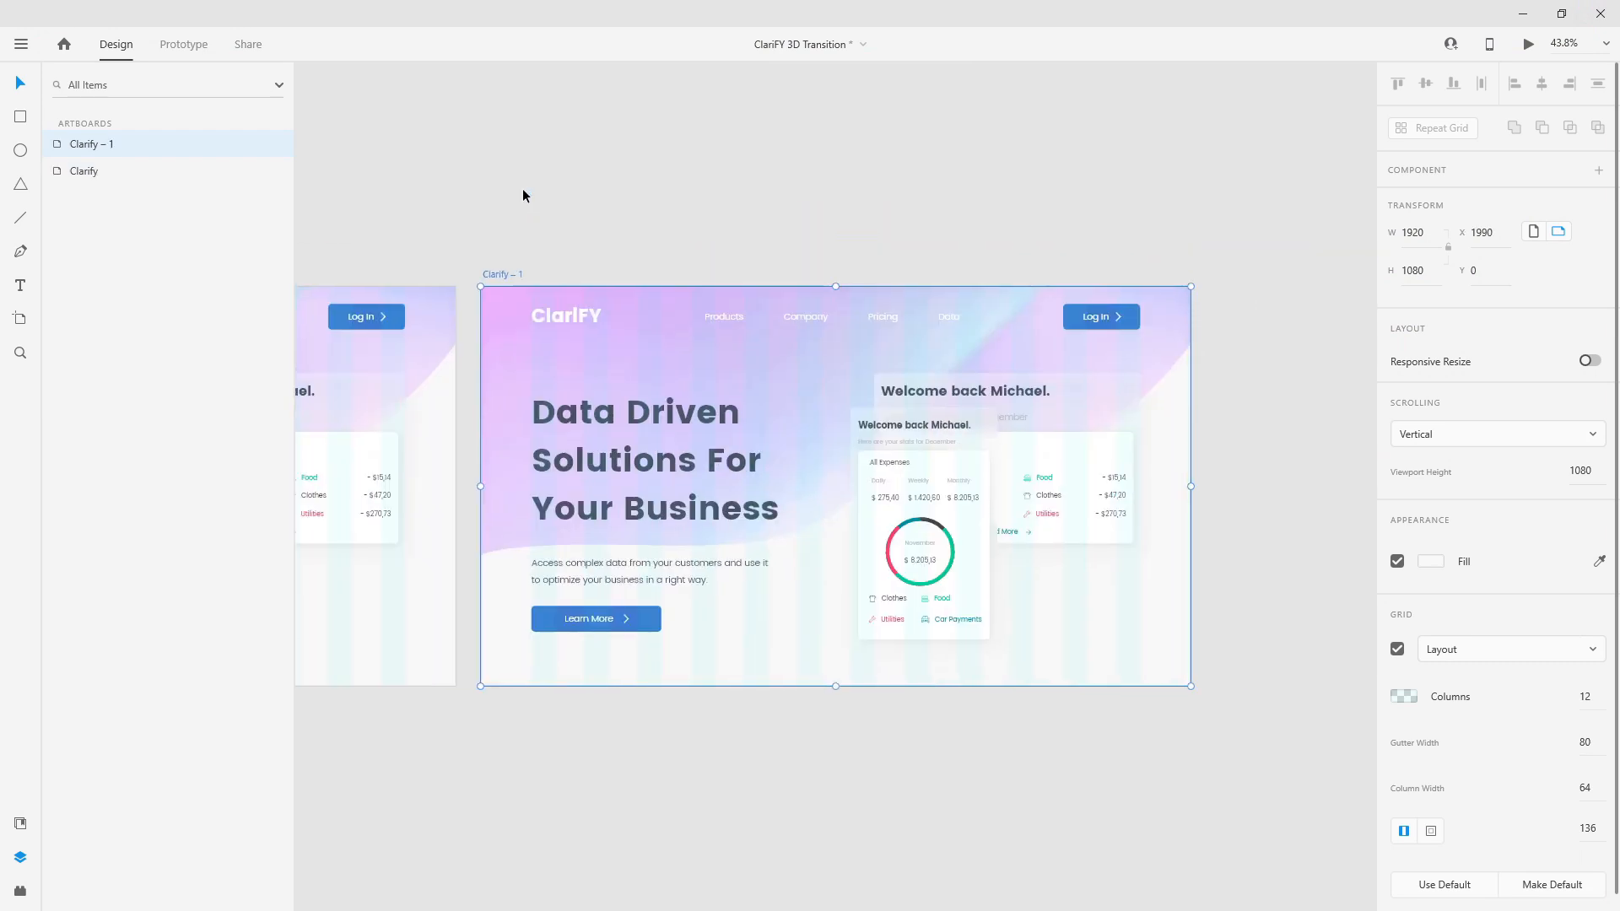
pyautogui.click(1089, 454)
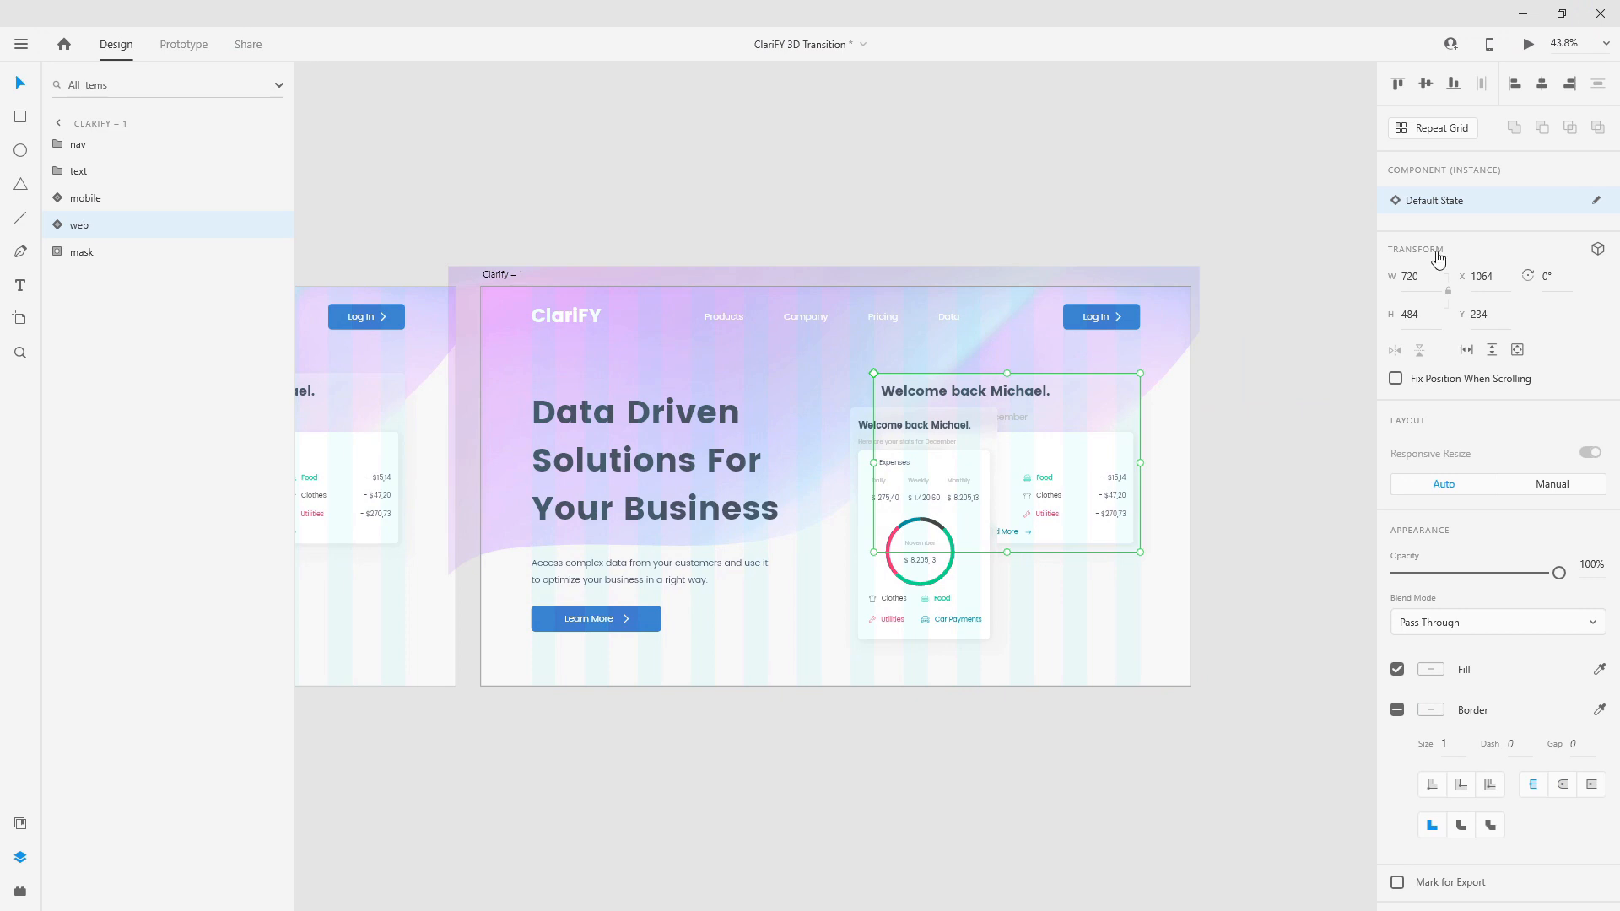
pyautogui.click(1597, 249)
# Set the Y-axis rotation of the mobile card in the duplicated artboard to -20°.
pyautogui.click(938, 441)
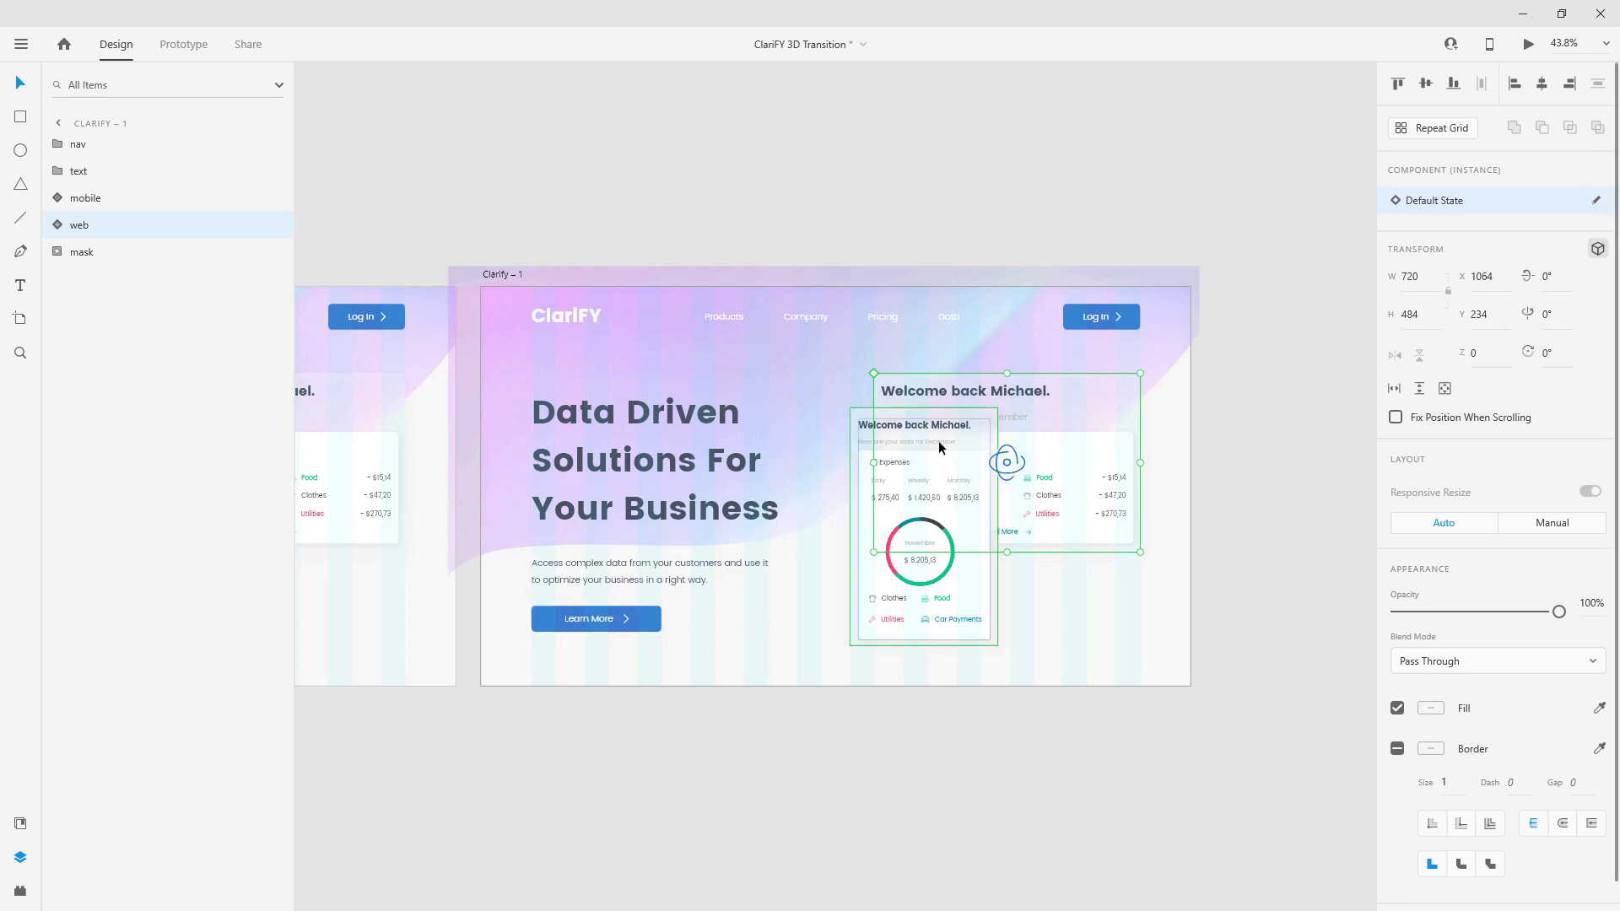
pyautogui.click(1551, 315)
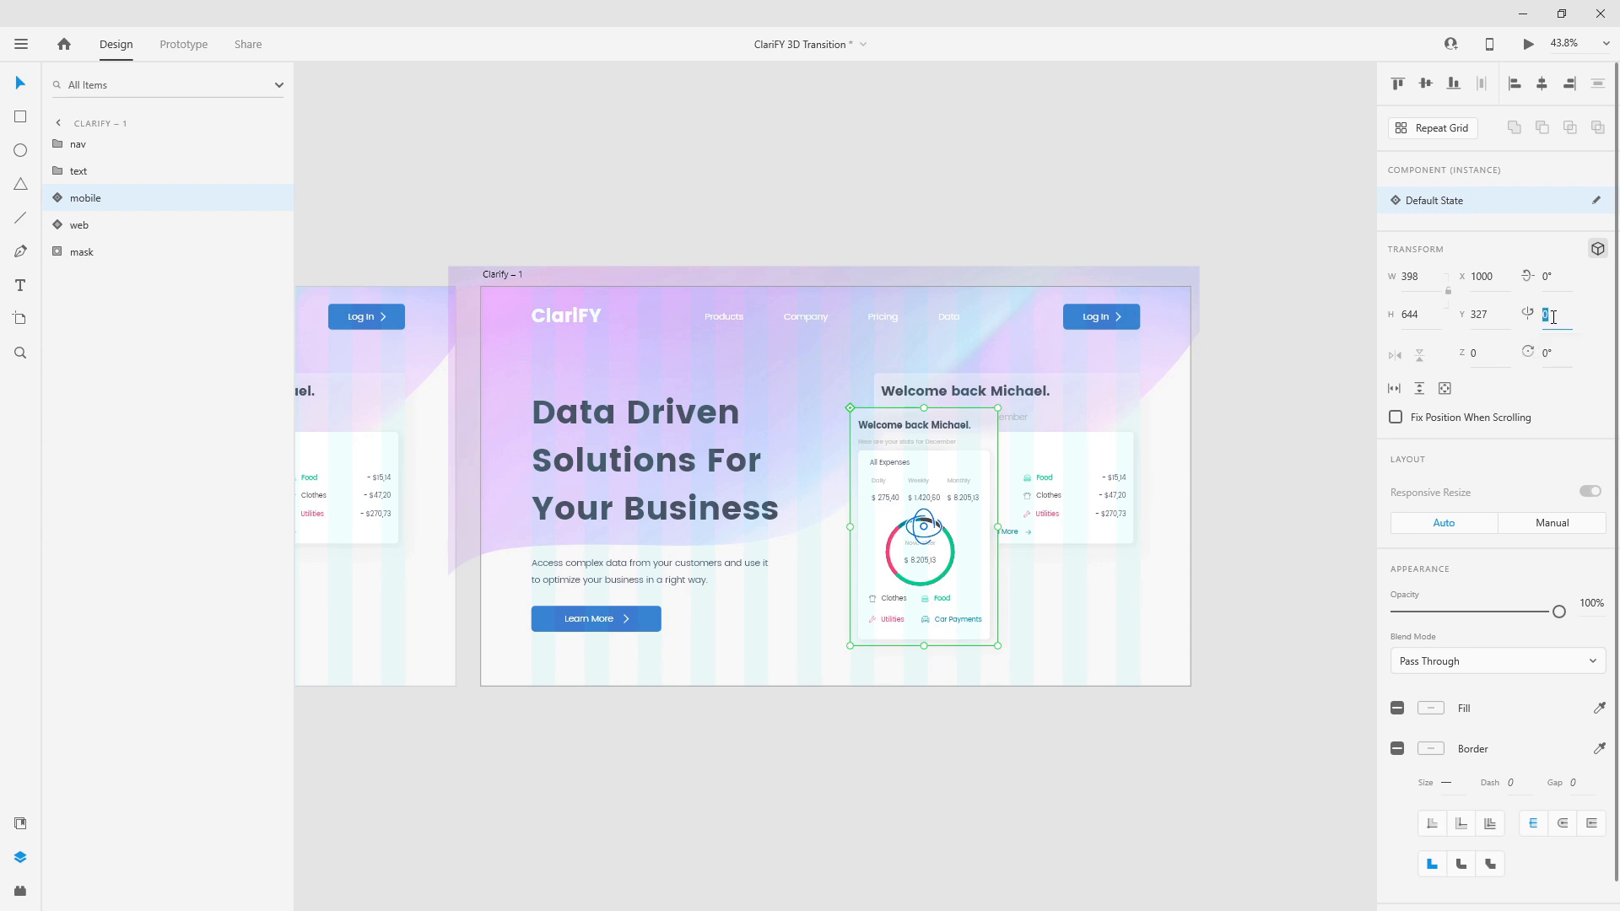
pyautogui.write('-20')
pyautogui.press('Return')
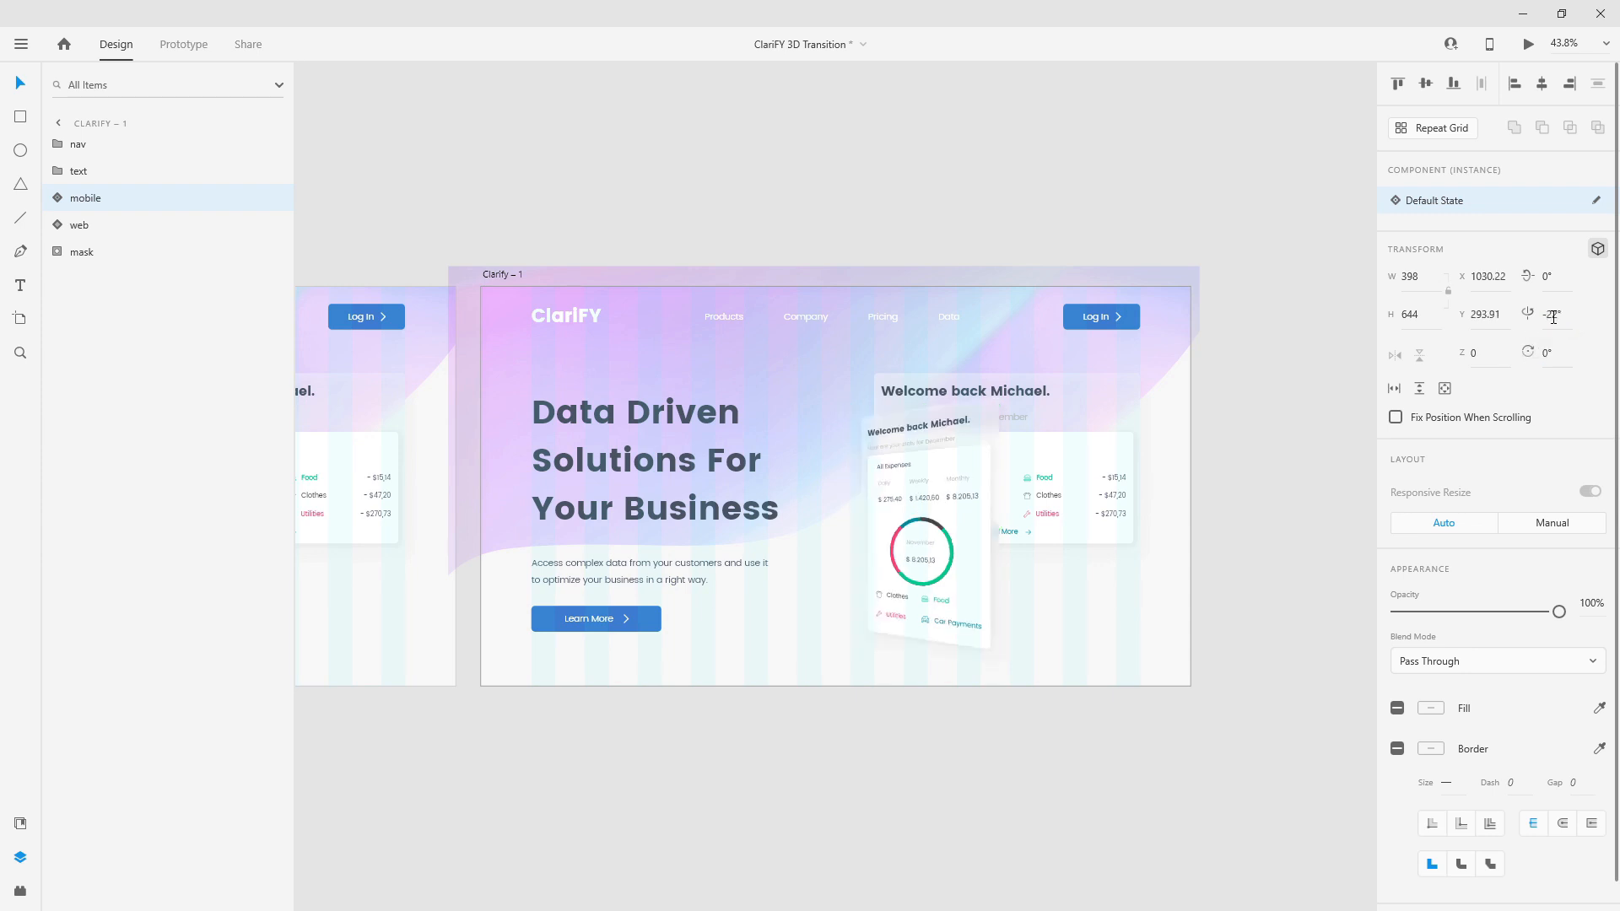
# Set the Y-axis rotation of the web card in the Clarify – 1 artboard to -22°.
pyautogui.click(1086, 447)
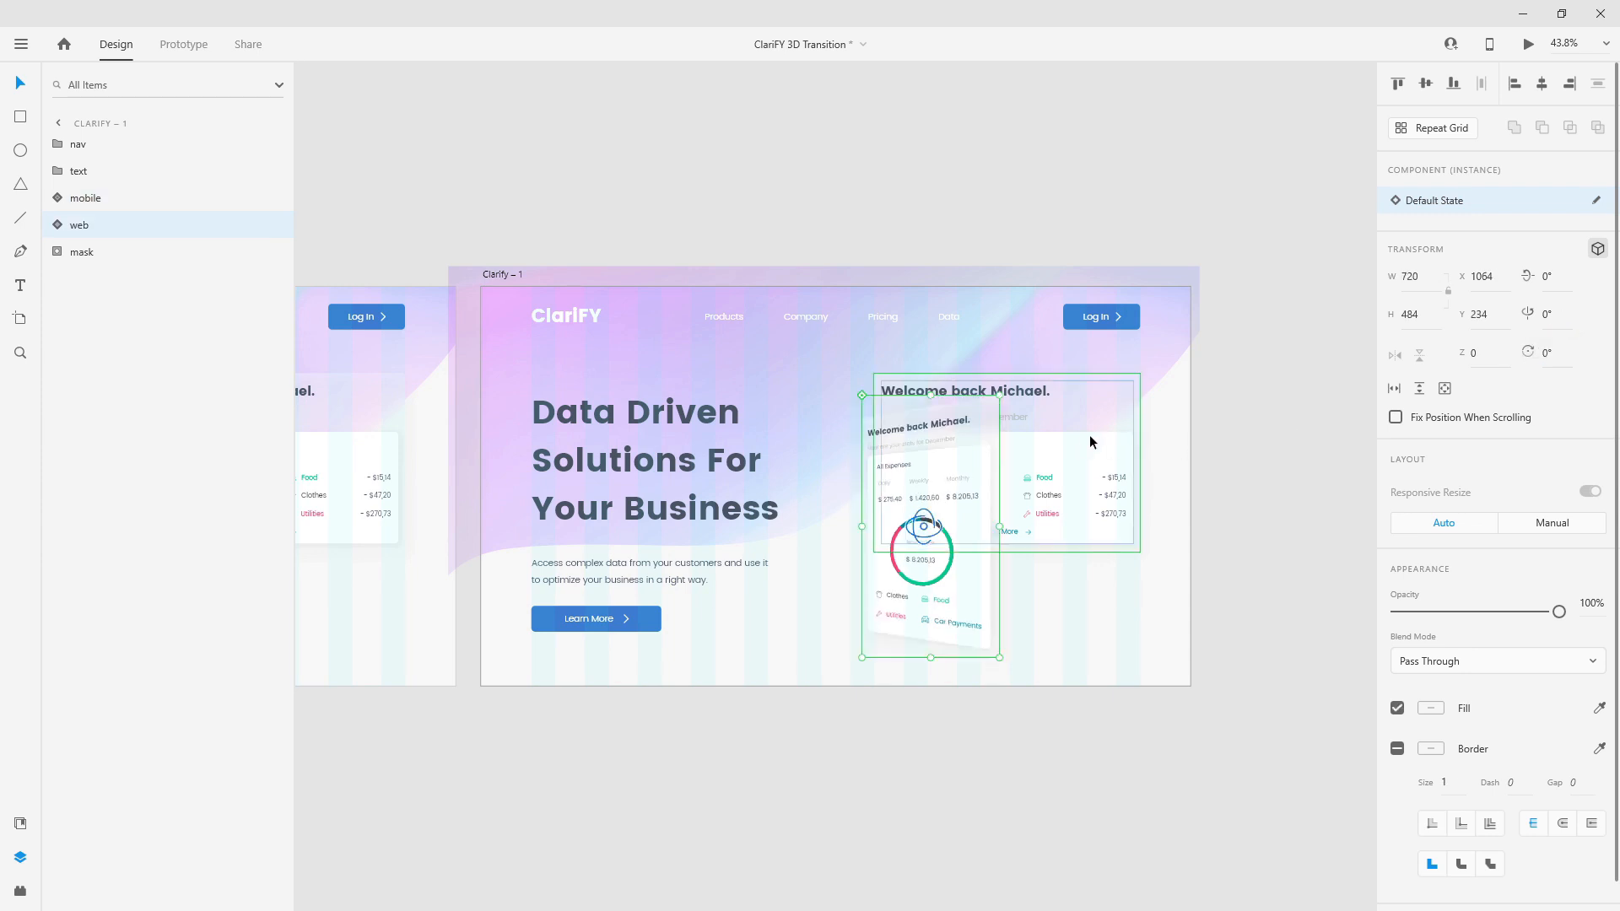
pyautogui.click(1557, 317)
pyautogui.write('-22')
pyautogui.press('Return')
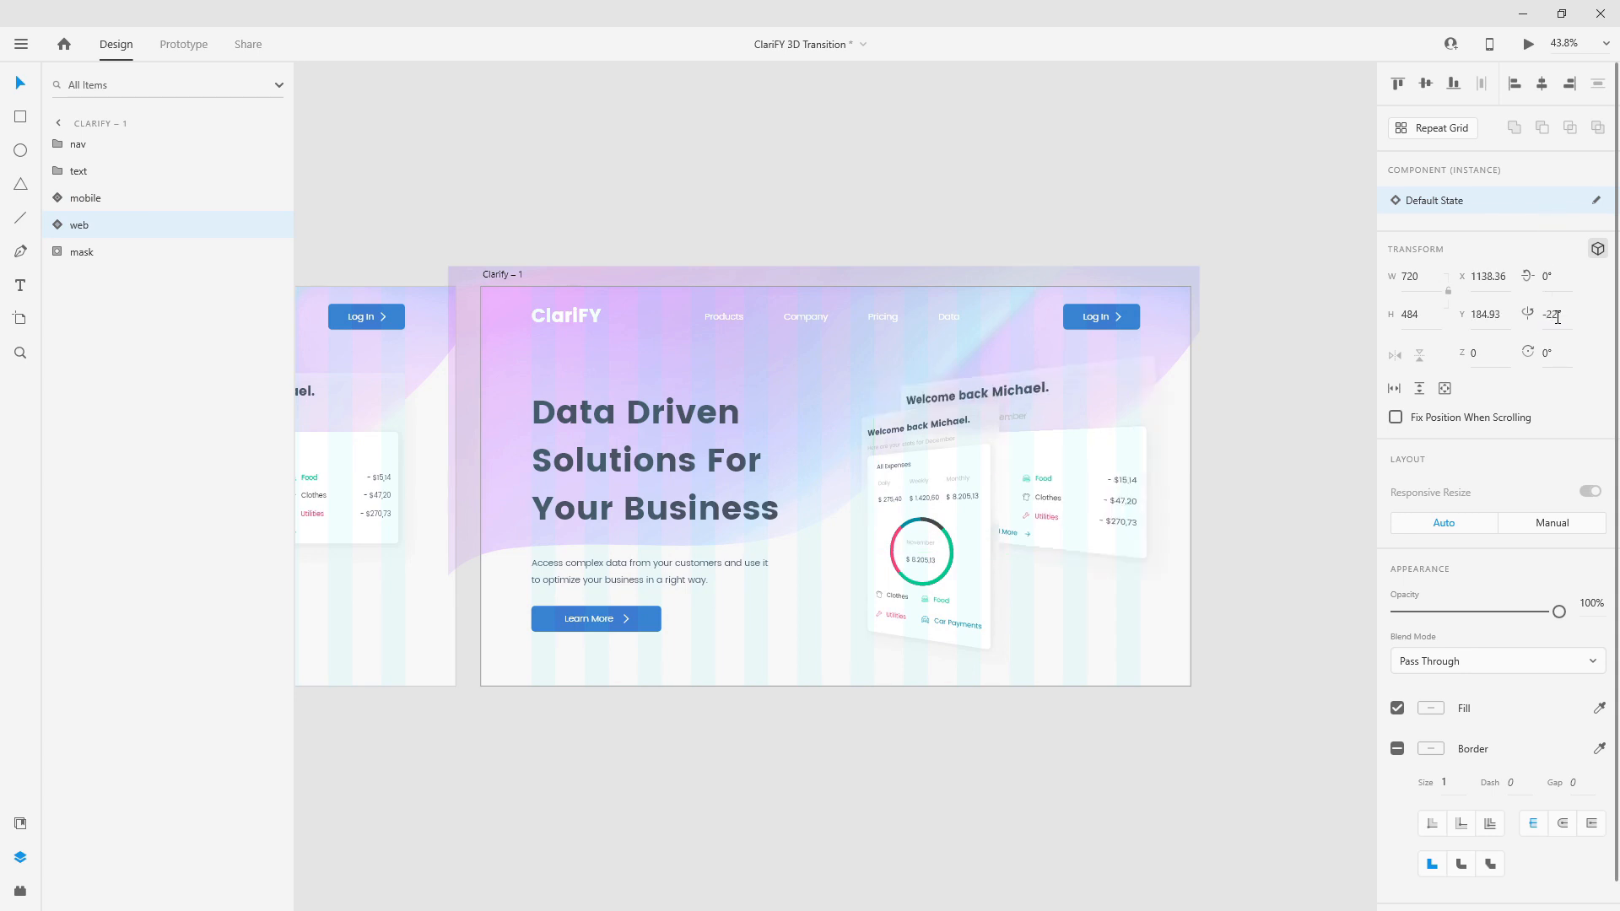
# Lower the web card in Clarify – 1 and move the mobile card to about X 920, Y 247, overlapping its left edge.
pyautogui.moveTo(1039, 412); pyautogui.dragTo(1056, 469)
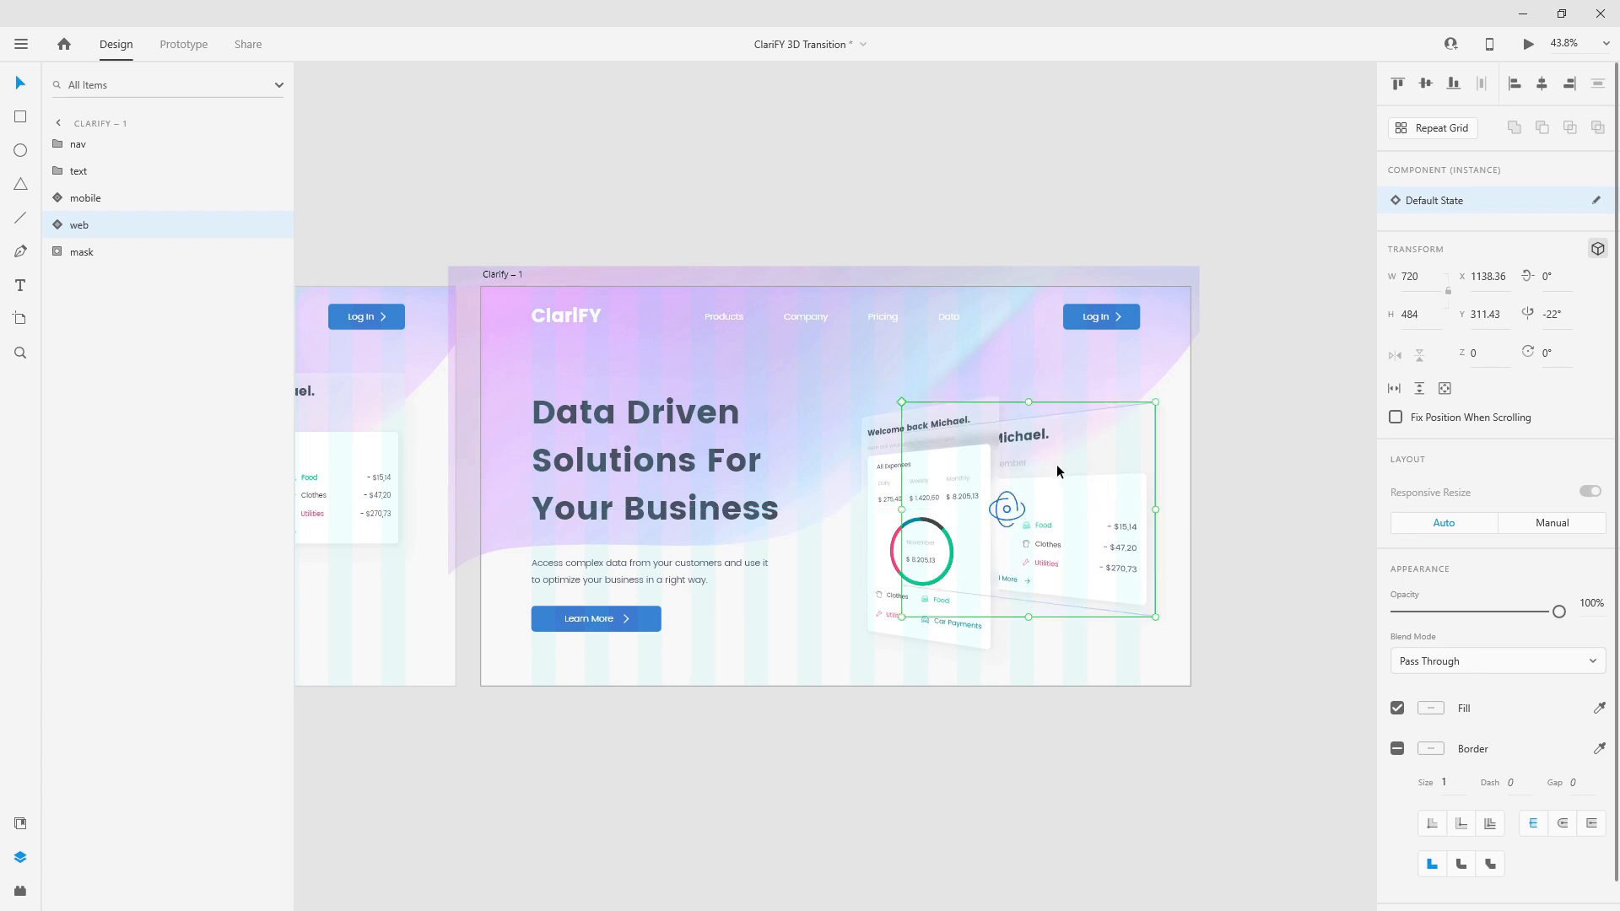
pyautogui.keyDown('shift'); pyautogui.click(945, 488); pyautogui.keyUp('shift')
pyautogui.moveTo(945, 482); pyautogui.dragTo(889, 450)
pyautogui.click(1191, 647)
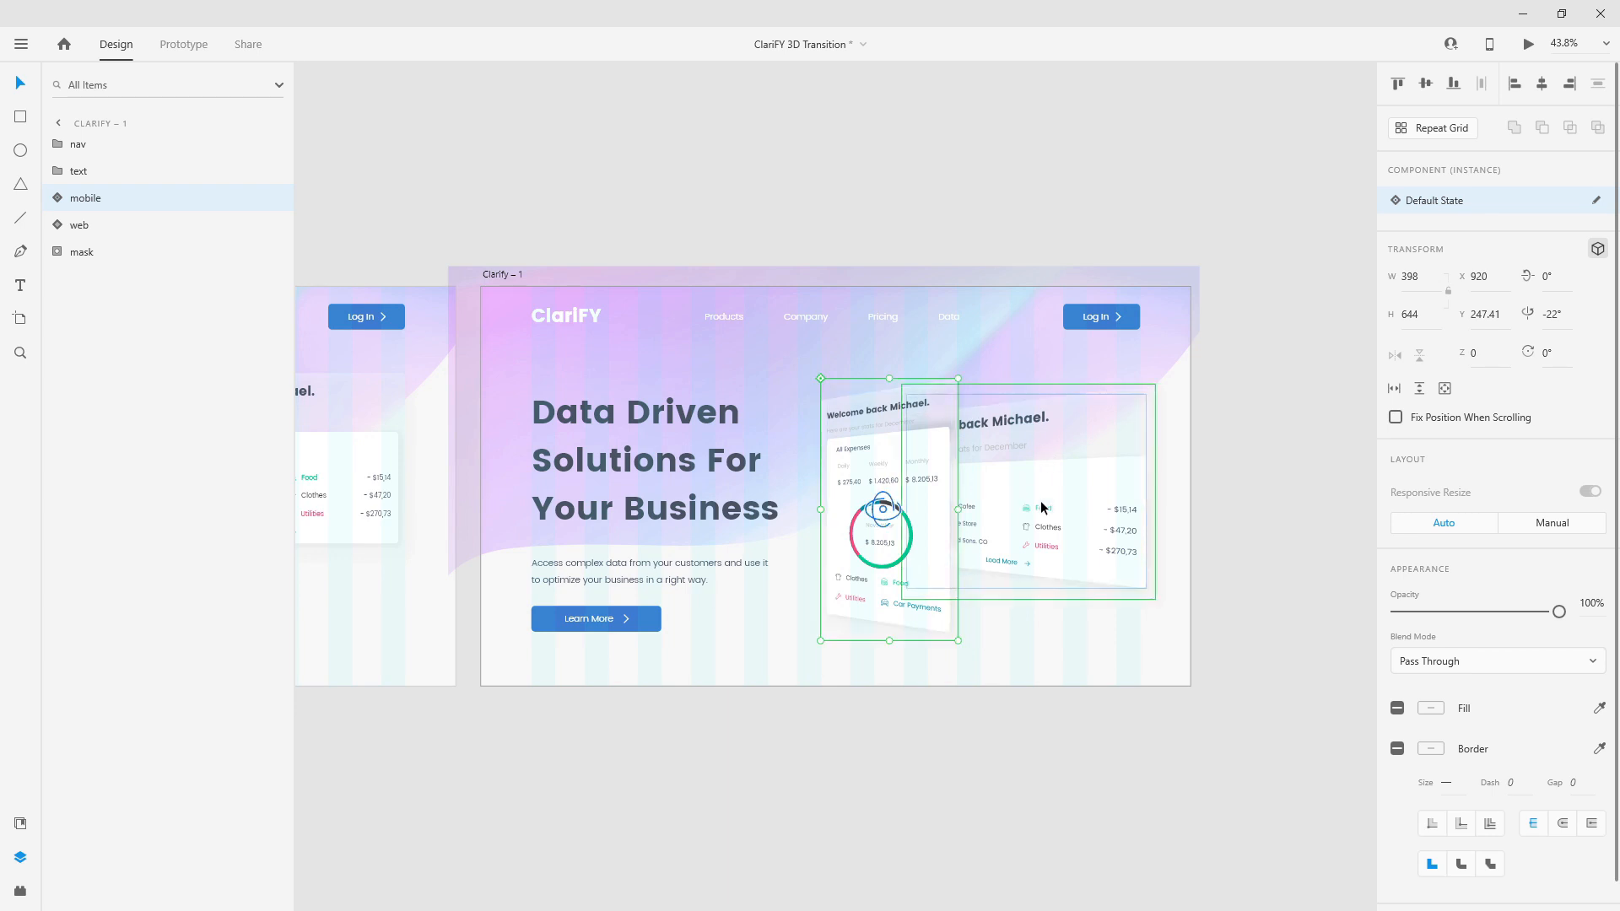
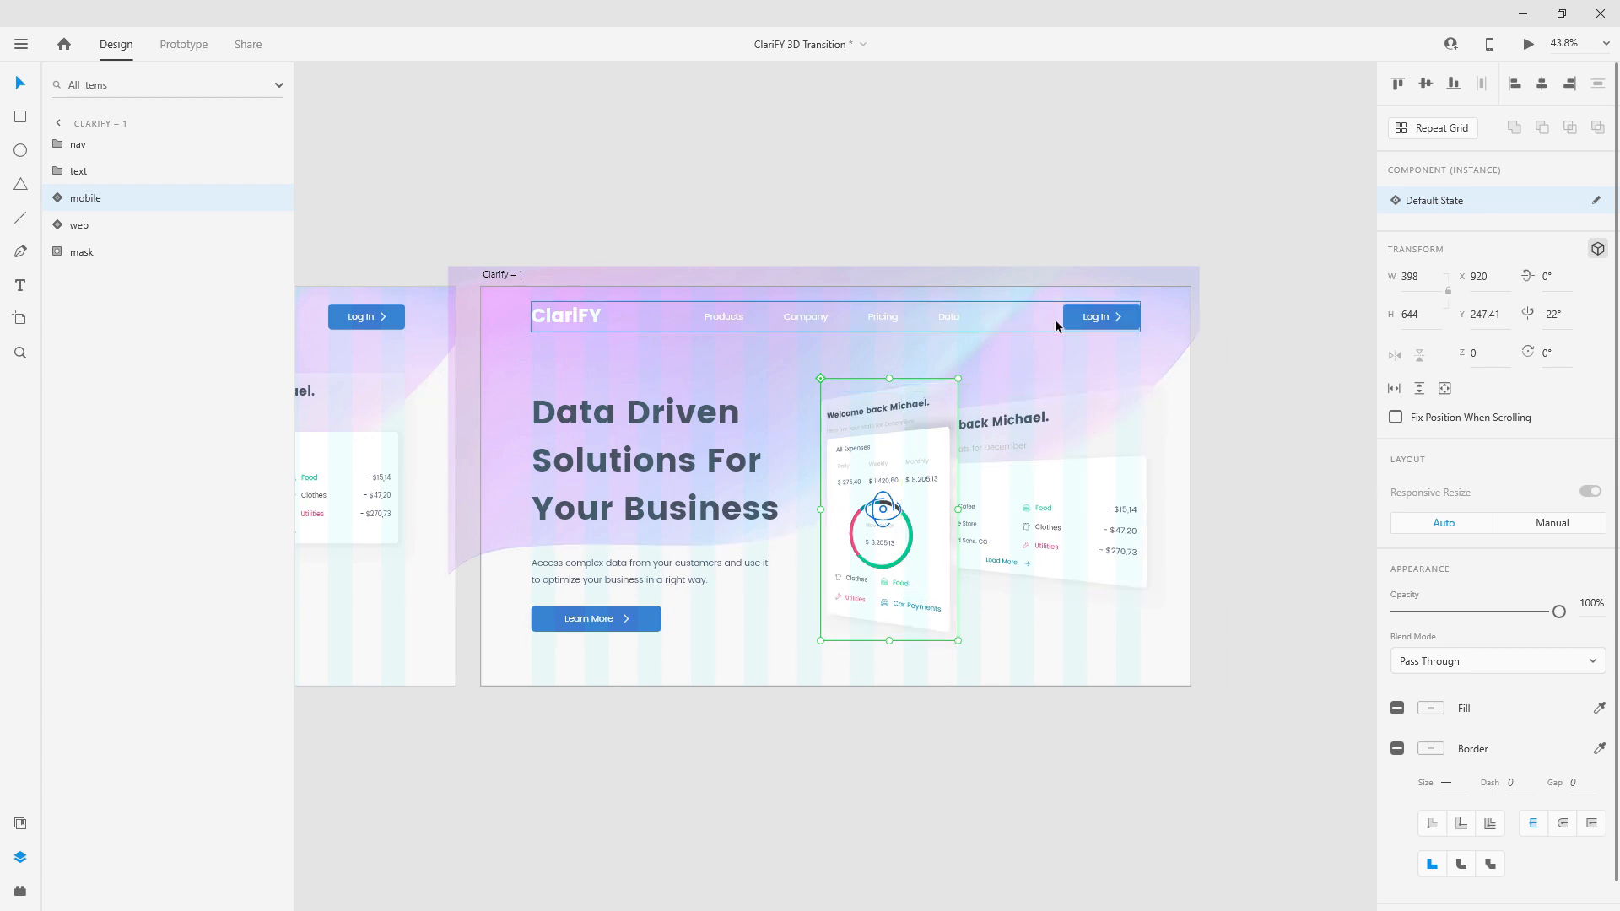
pyautogui.hotkey('ctrl', '0')
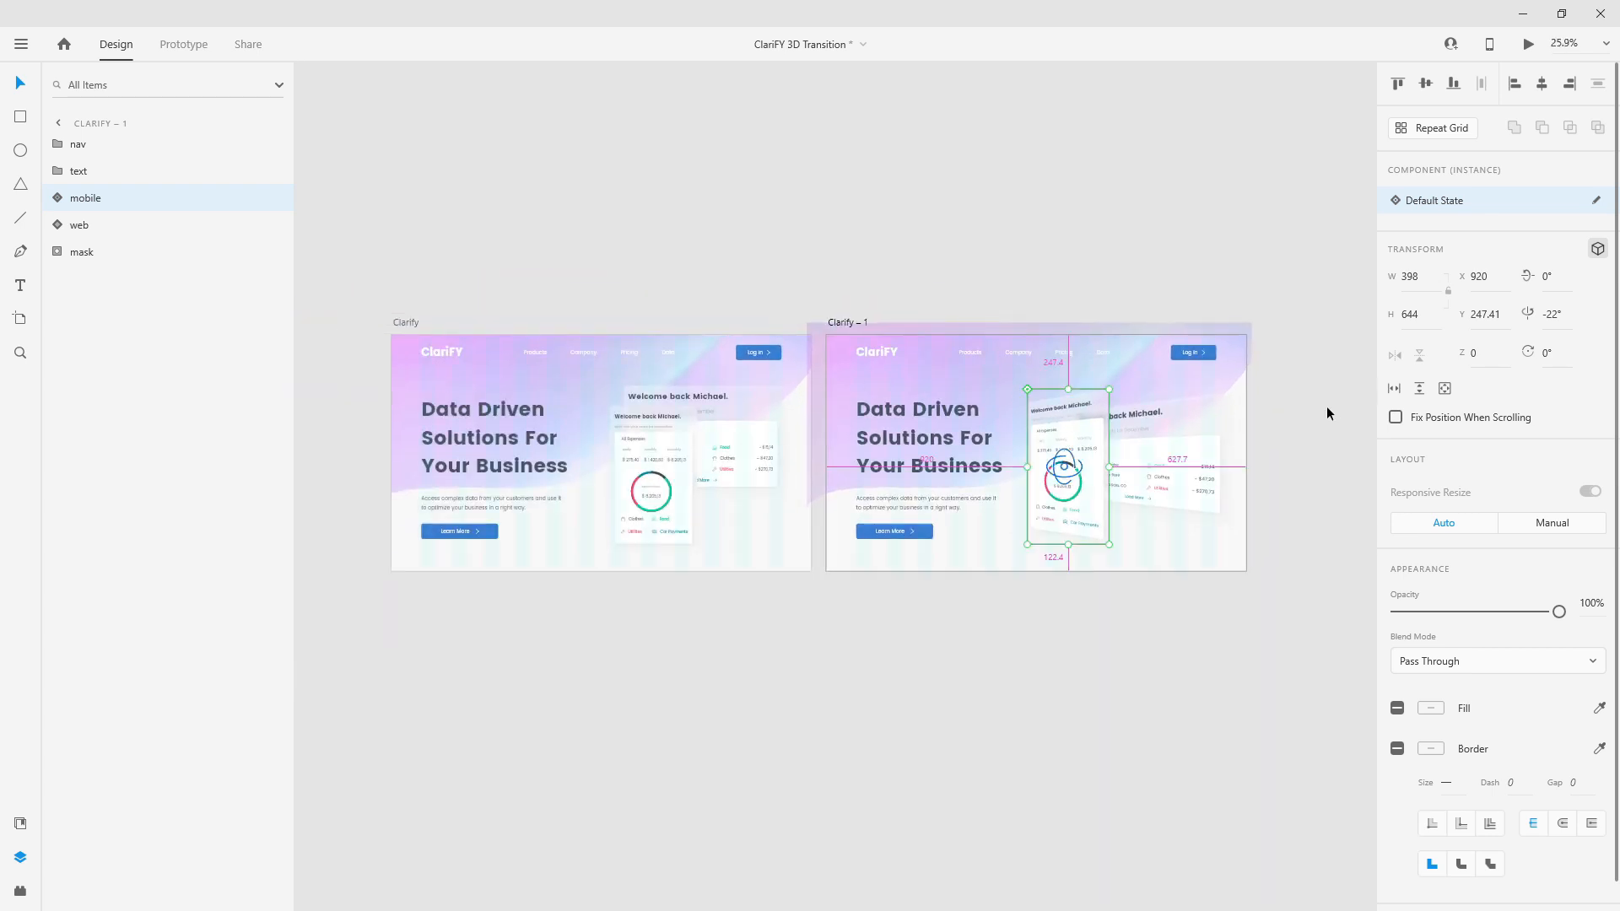
pyautogui.click(404, 326)
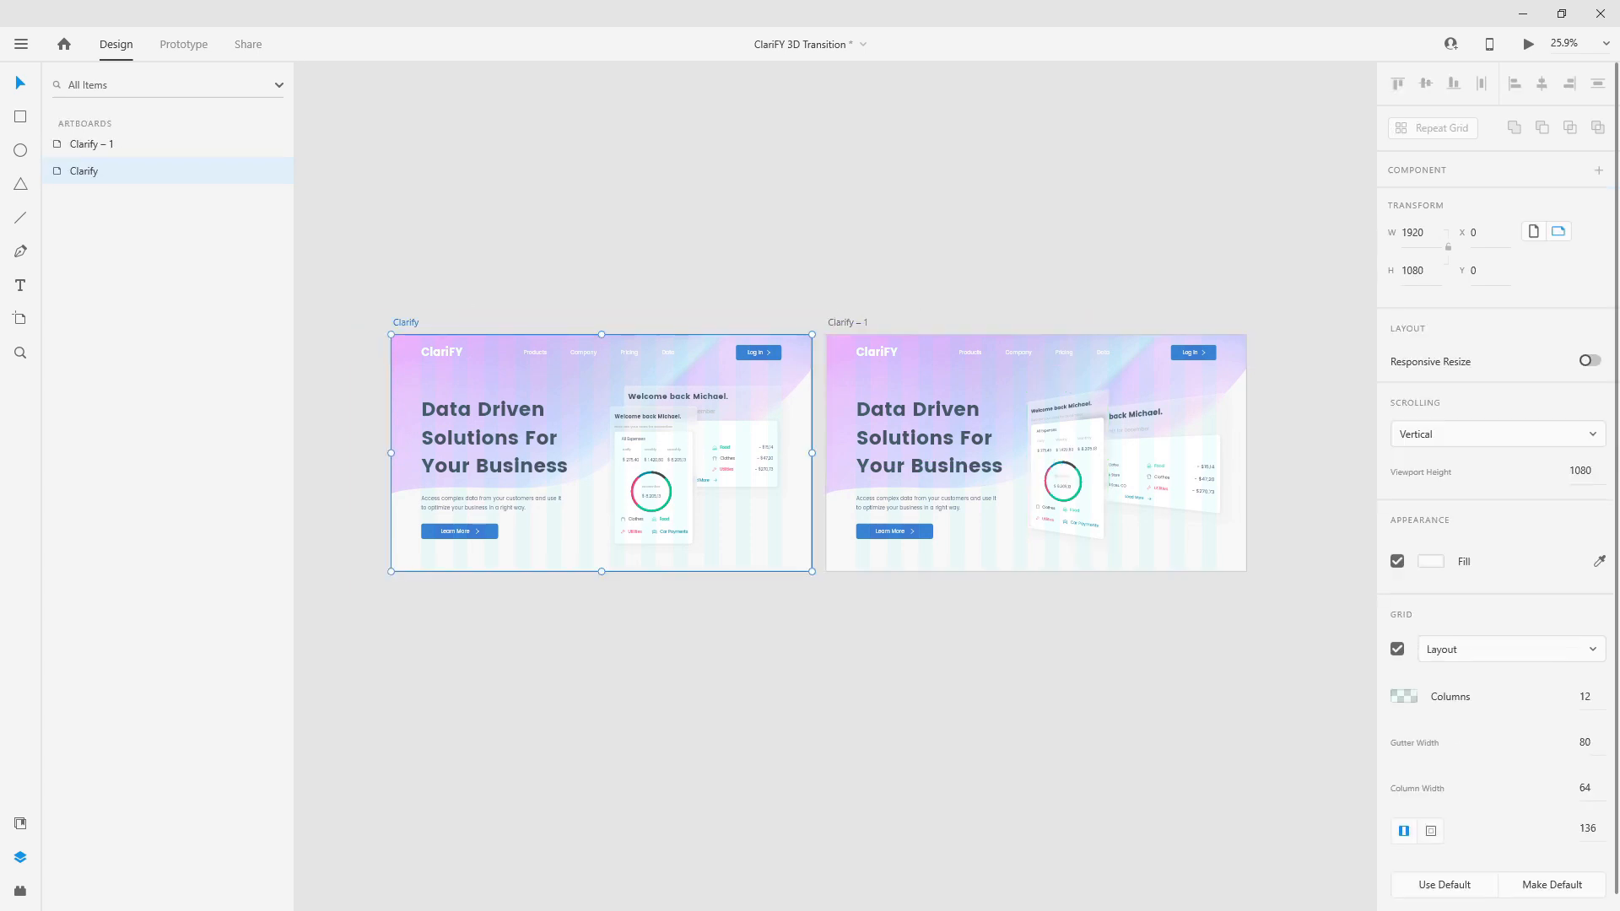
pyautogui.click(187, 44)
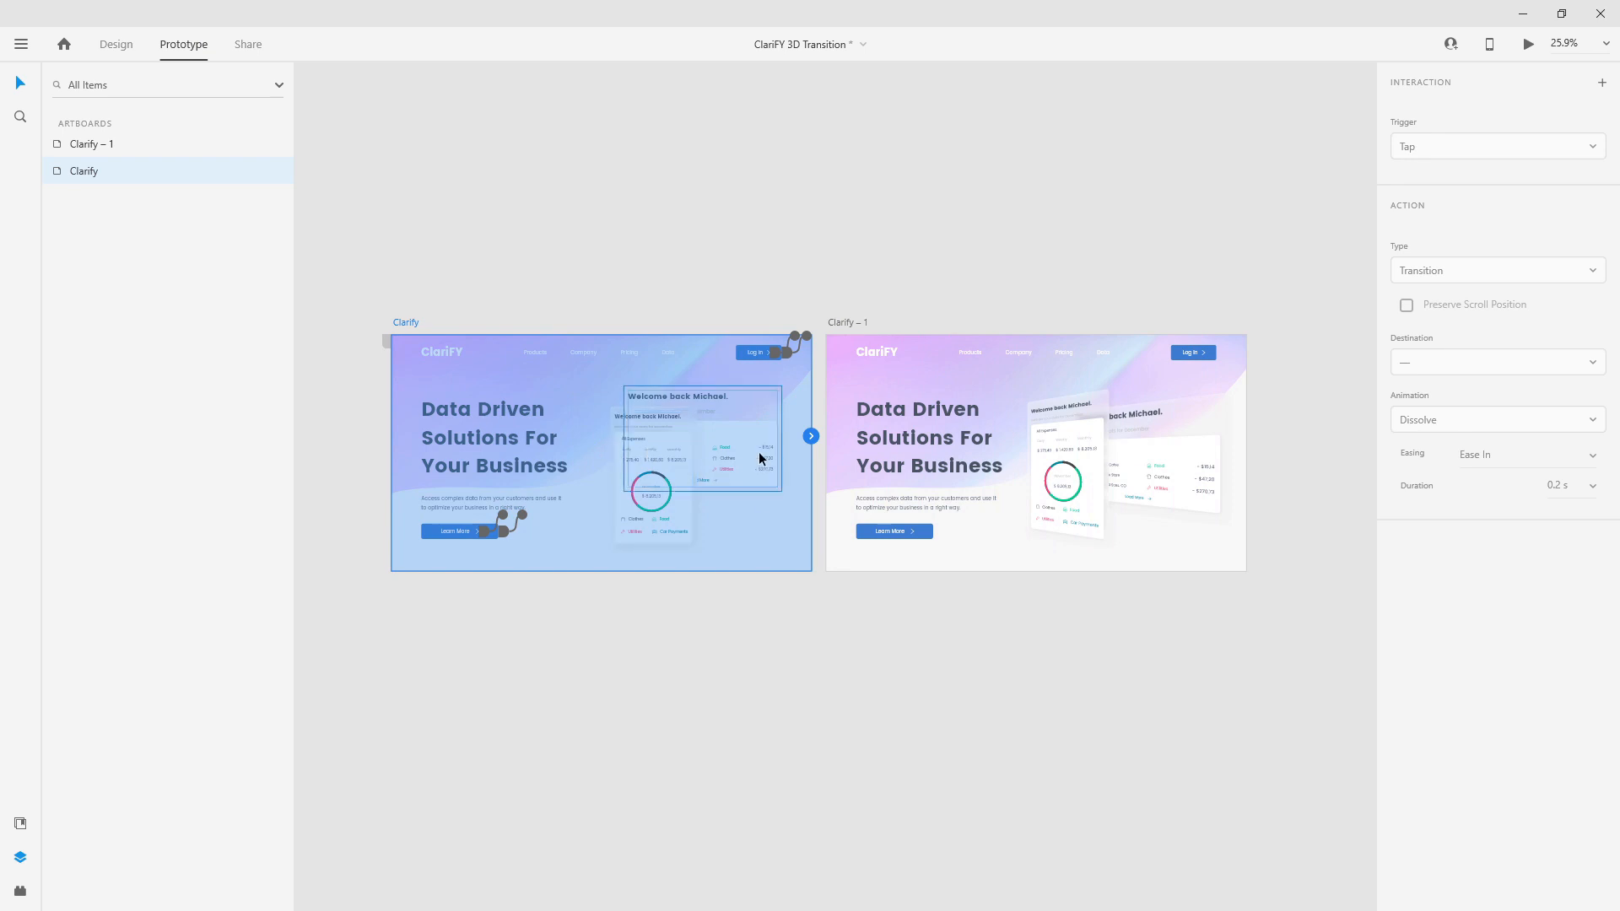
pyautogui.click(116, 46)
# Group the mobile and web cards in the original Clarify artboard and name the group "cards".
pyautogui.click(666, 445)
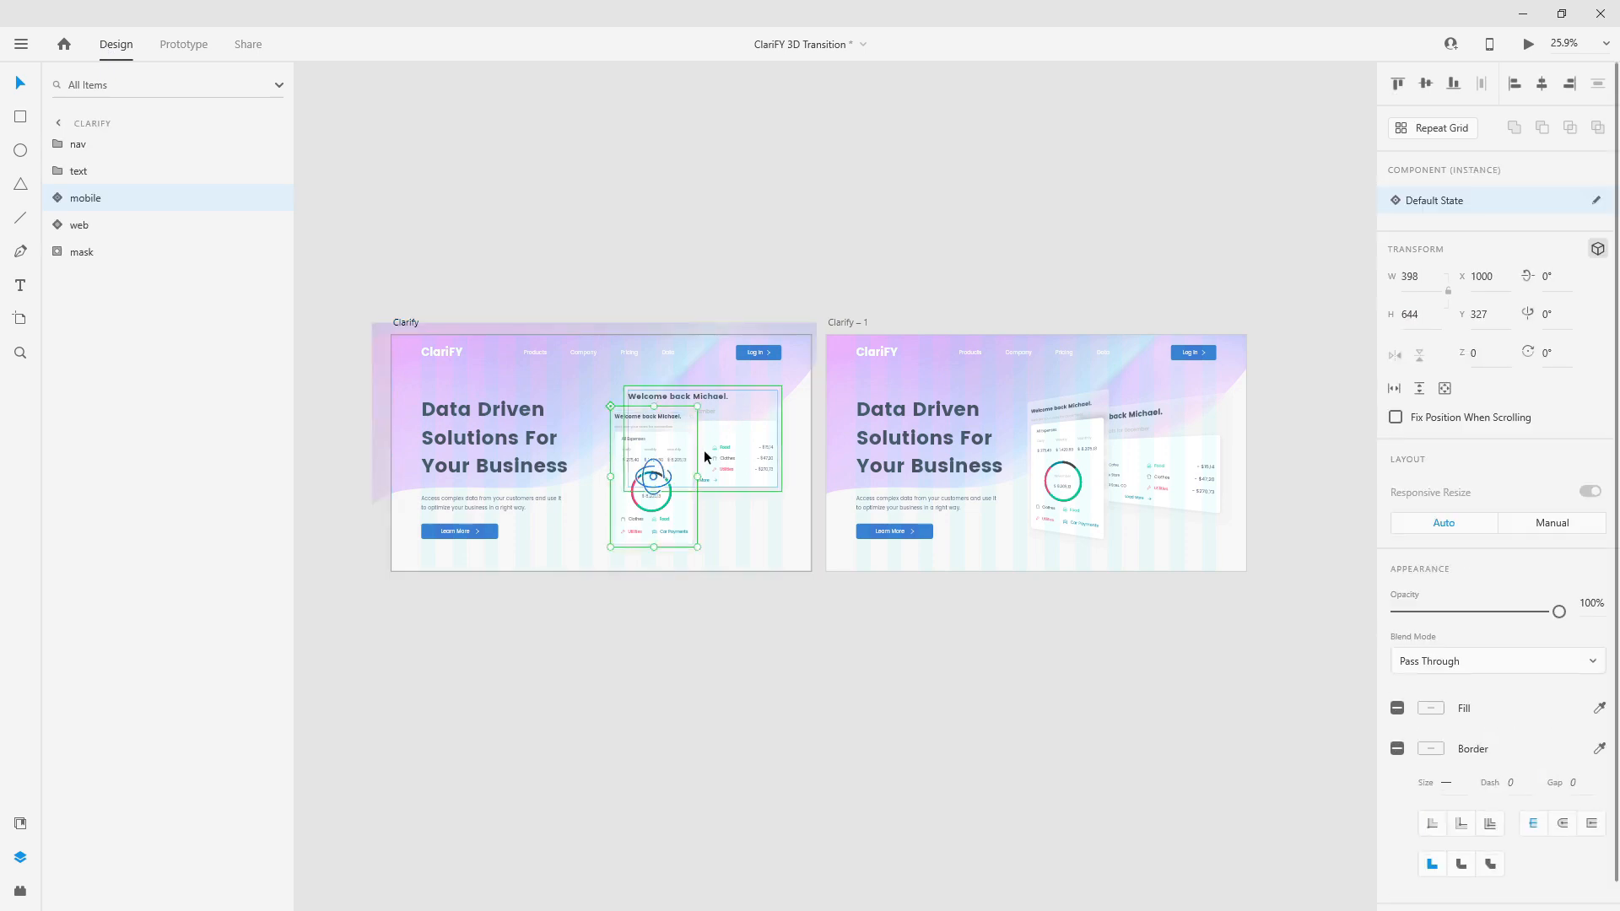
pyautogui.keyDown('shift'); pyautogui.click(113, 234); pyautogui.keyUp('shift')
pyautogui.hotkey('ctrl', 'g')
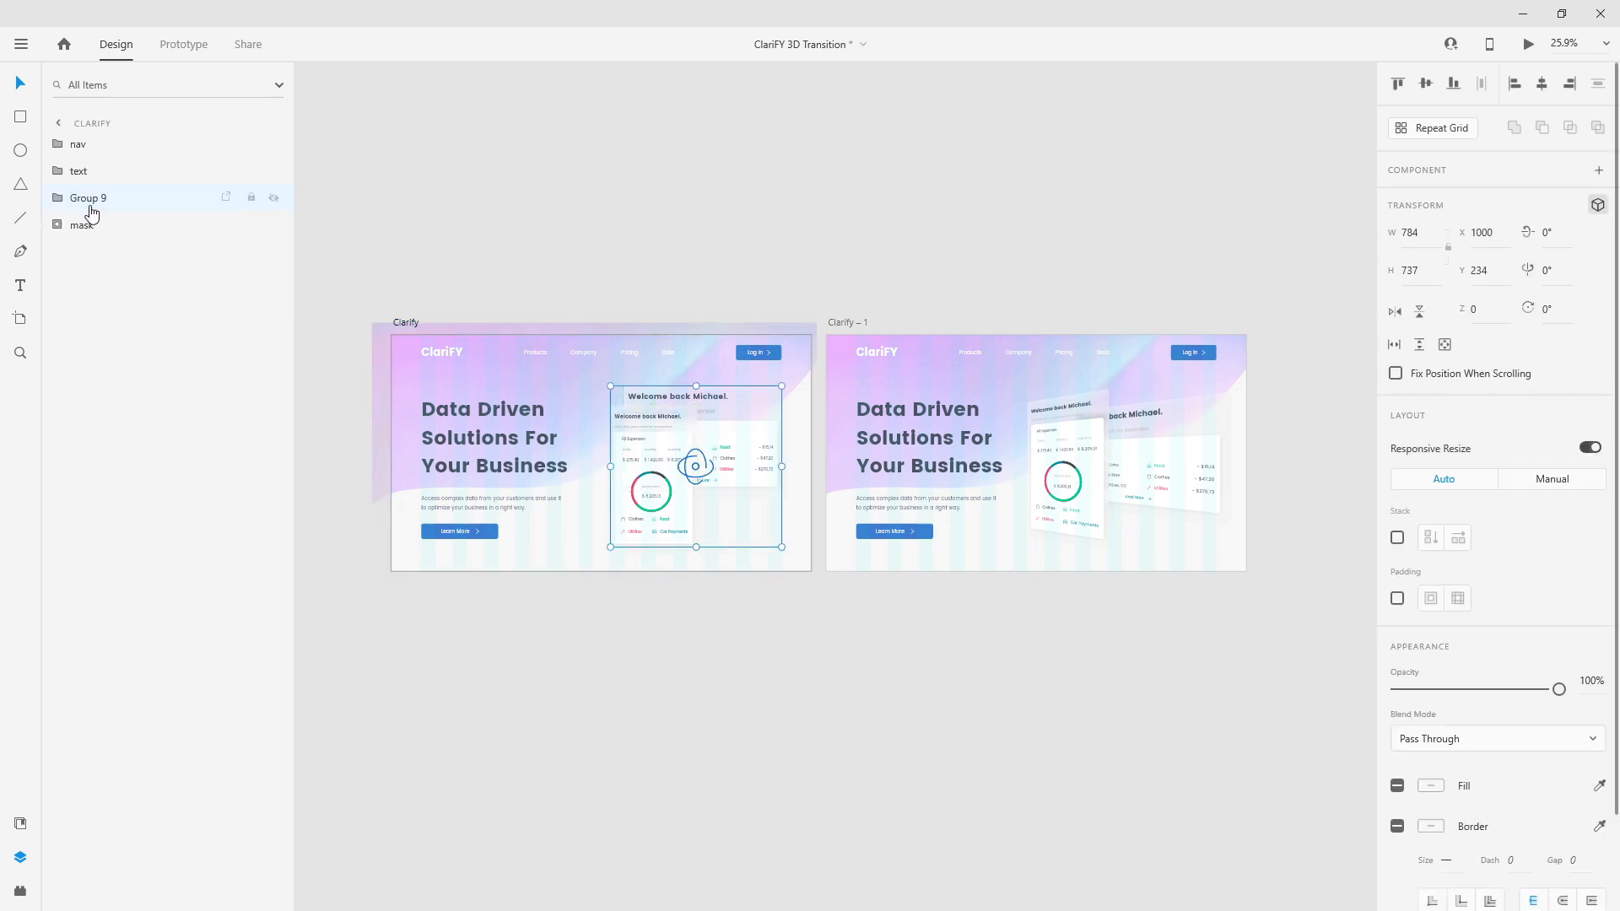
pyautogui.doubleClick(90, 201)
pyautogui.write('cards')
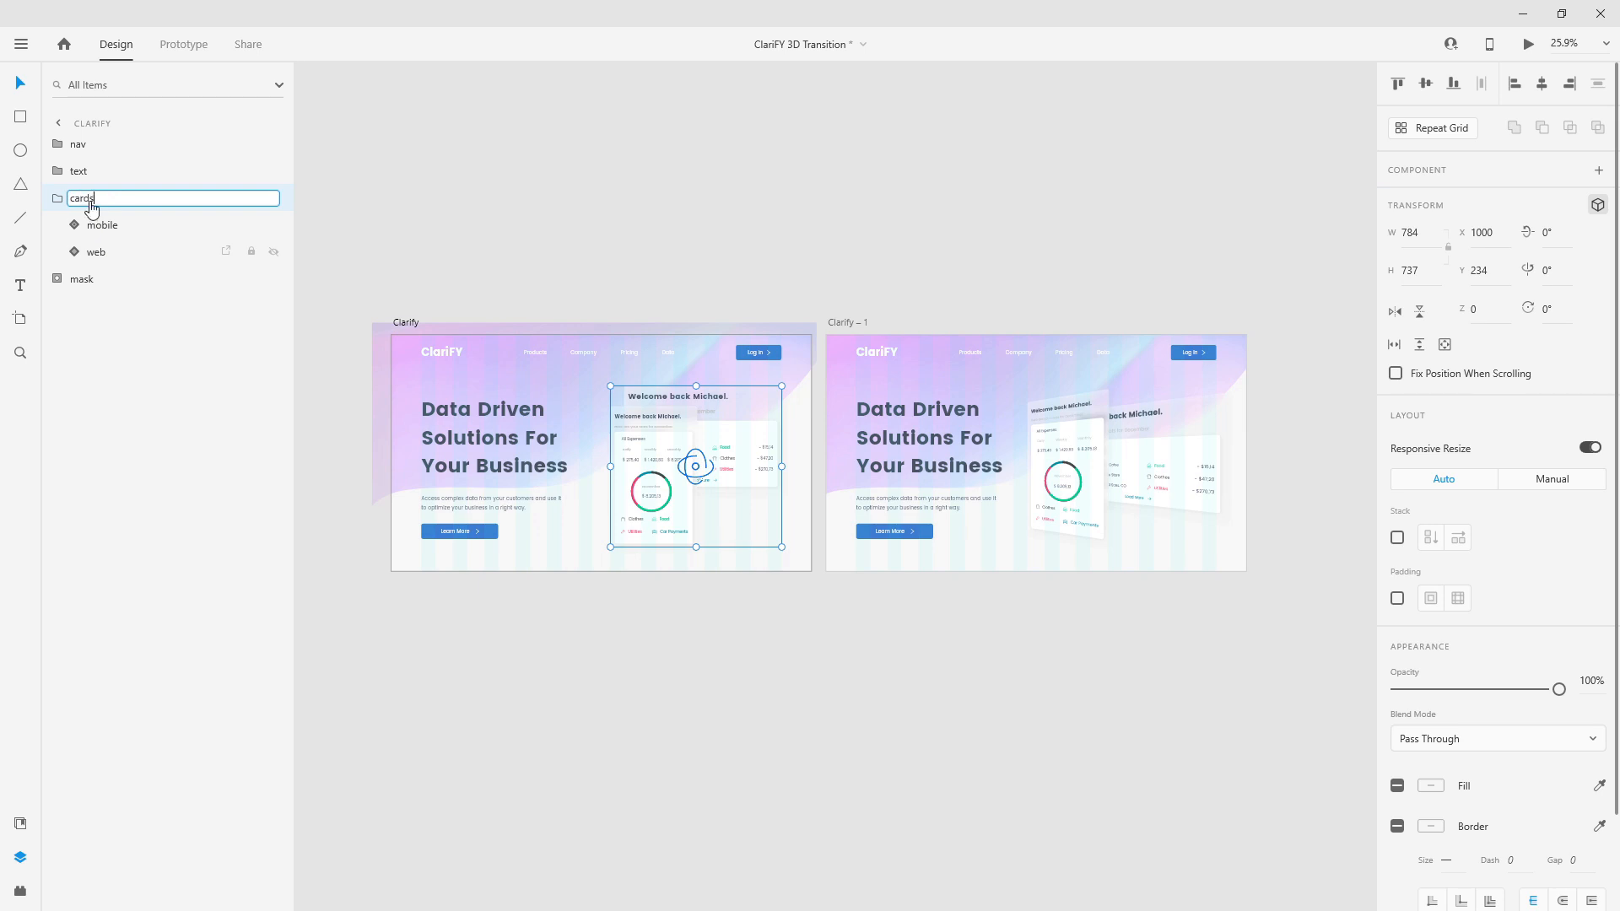
pyautogui.press('Return')
pyautogui.click(59, 198)
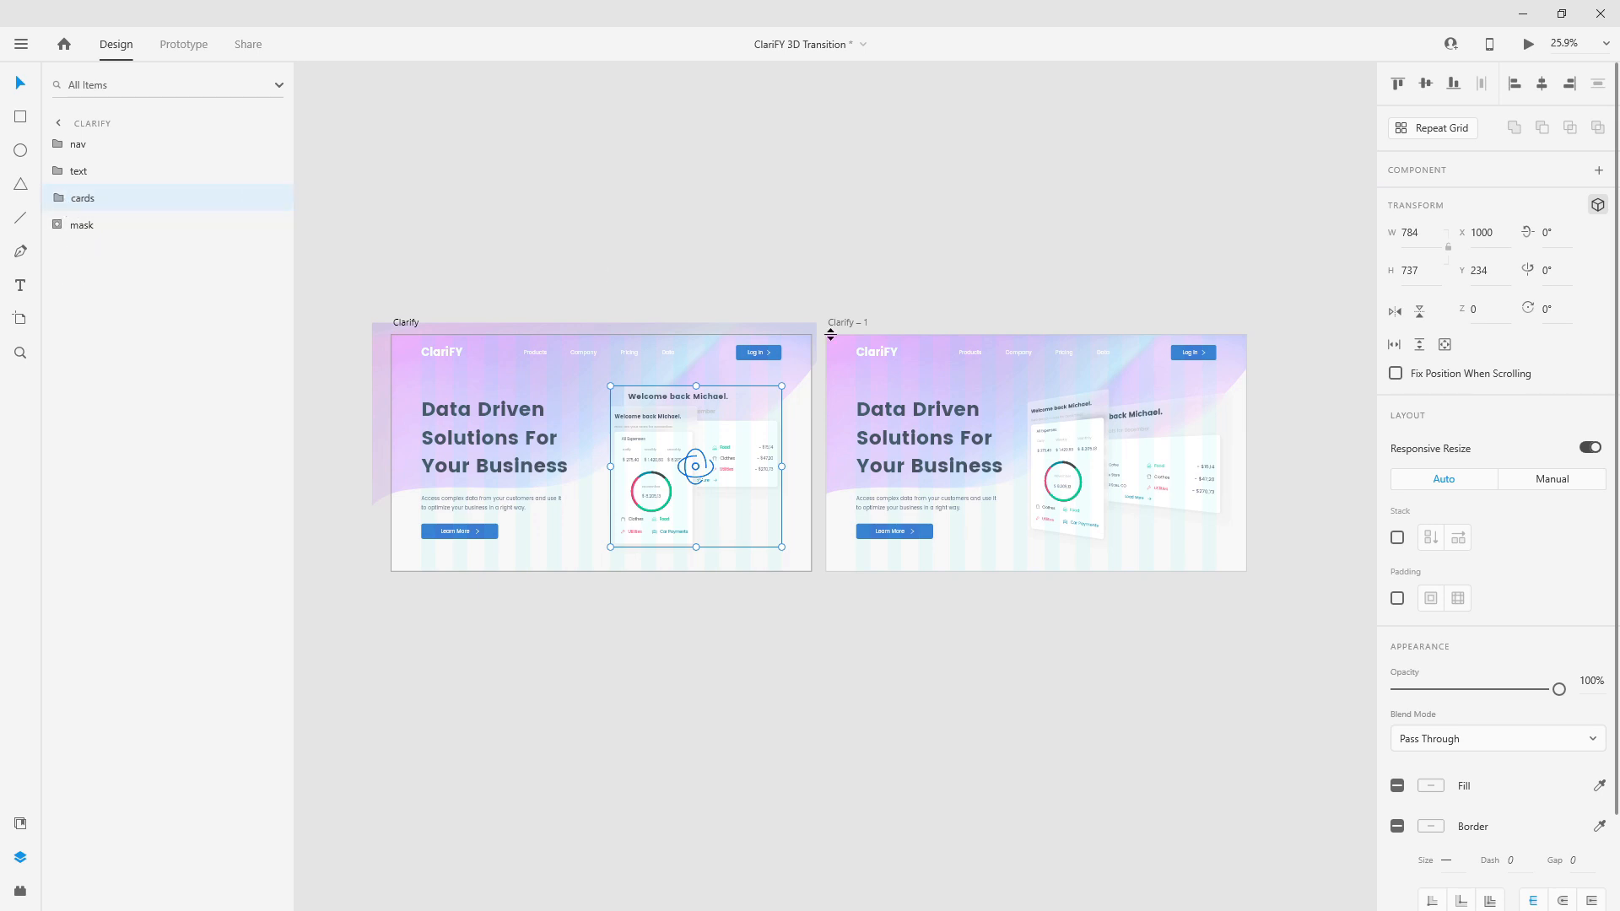
# Group the rotated mobile and web cards in Clarify – 1 as "cards" and turn off 3D transforms for the group.
pyautogui.click(1067, 448)
pyautogui.keyDown('shift'); pyautogui.click(1159, 441); pyautogui.keyUp('shift')
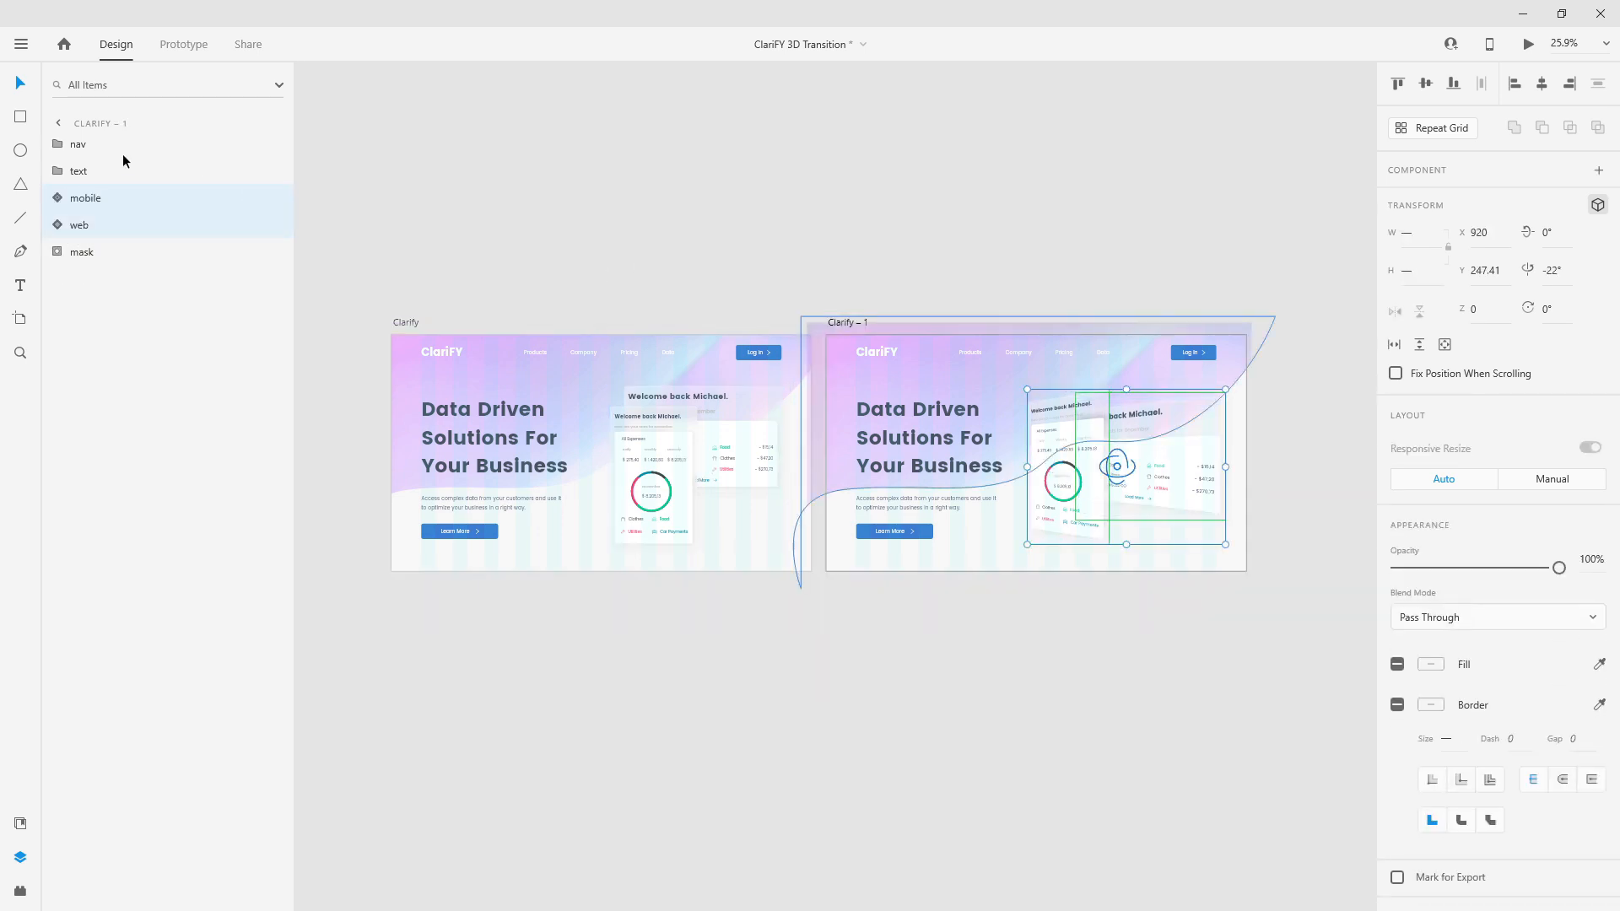
pyautogui.hotkey('ctrl', 'g')
pyautogui.doubleClick(92, 197)
pyautogui.write('card')
pyautogui.press('Return')
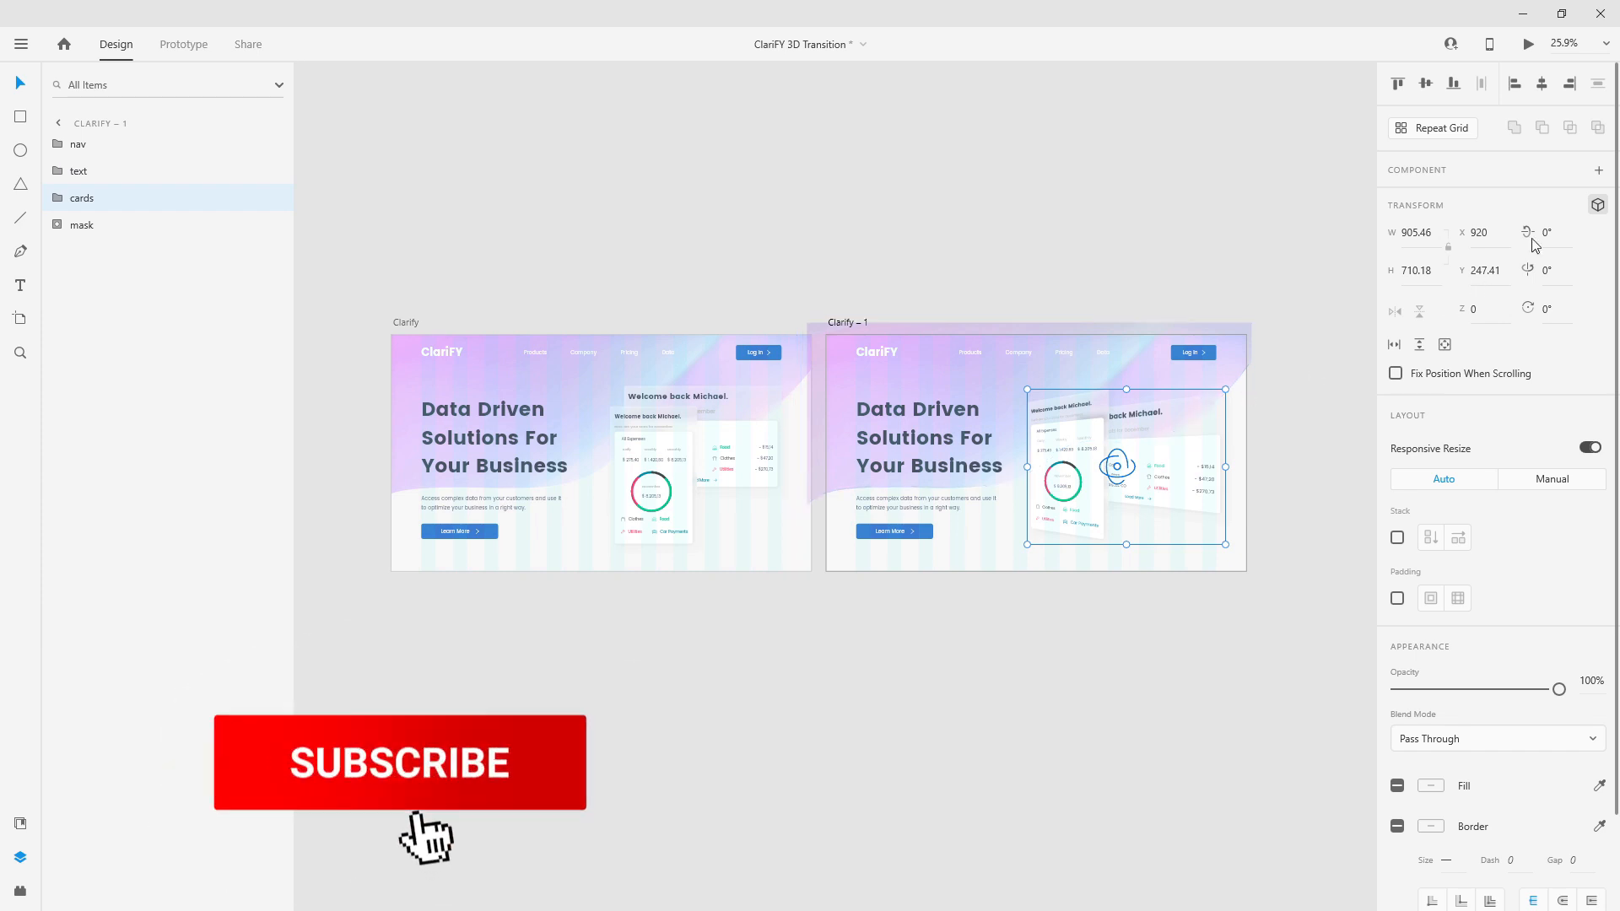
pyautogui.click(1597, 205)
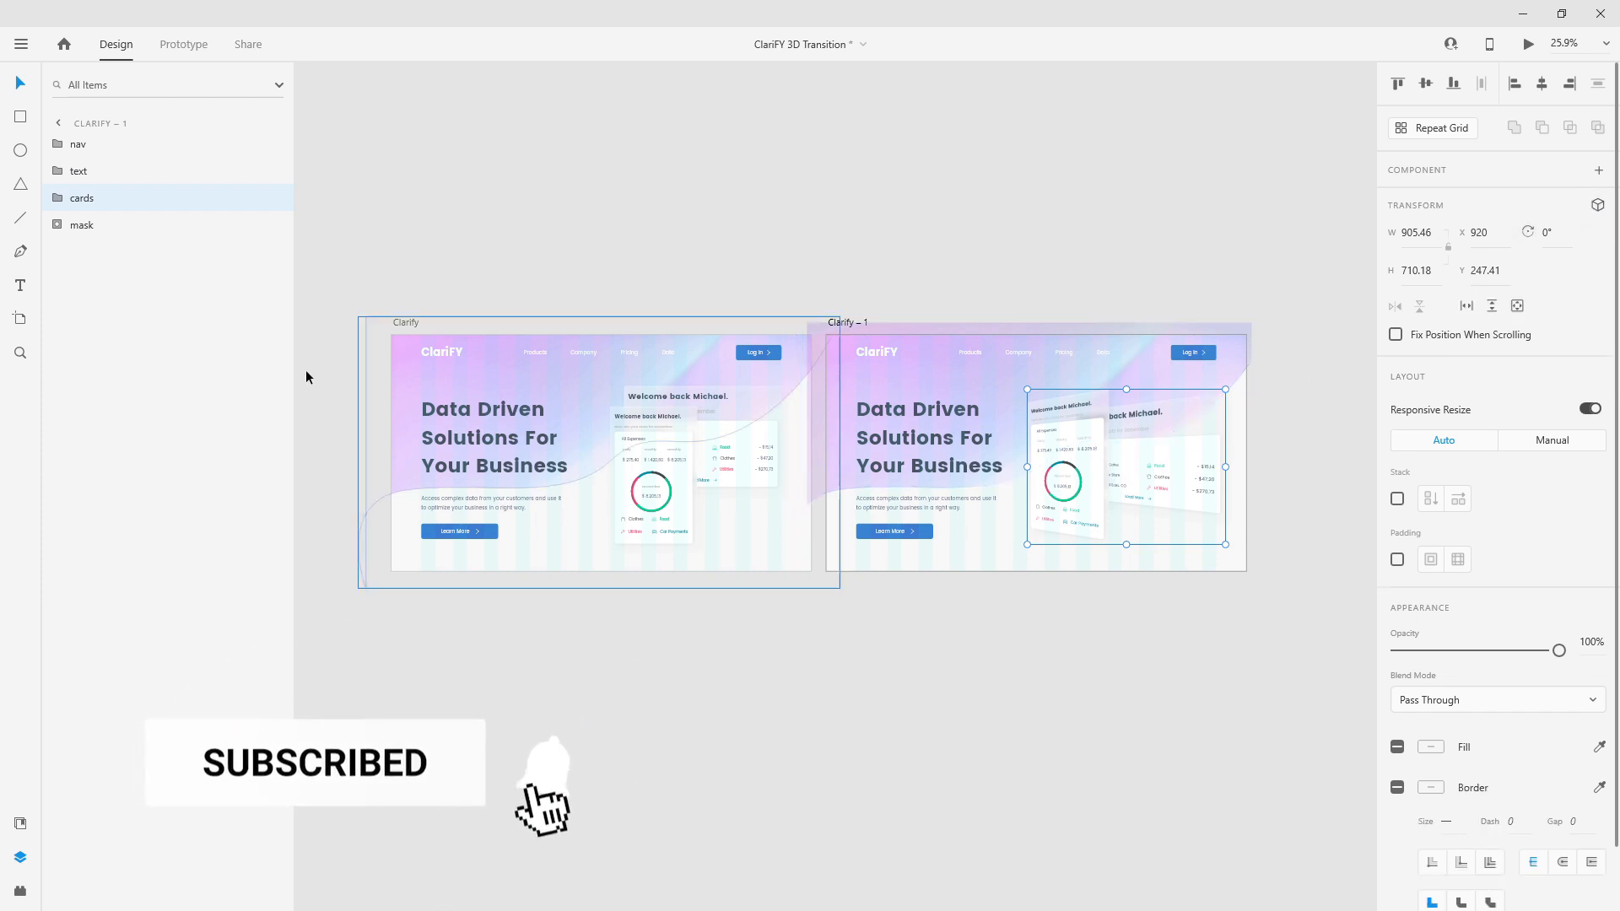
# Link the cards group in Clarify to Clarify – 1 on tap with Auto-Animate, Ease In-Out, 0.8 s, and link its counterpart back to Clarify.
pyautogui.click(405, 322)
pyautogui.click(177, 43)
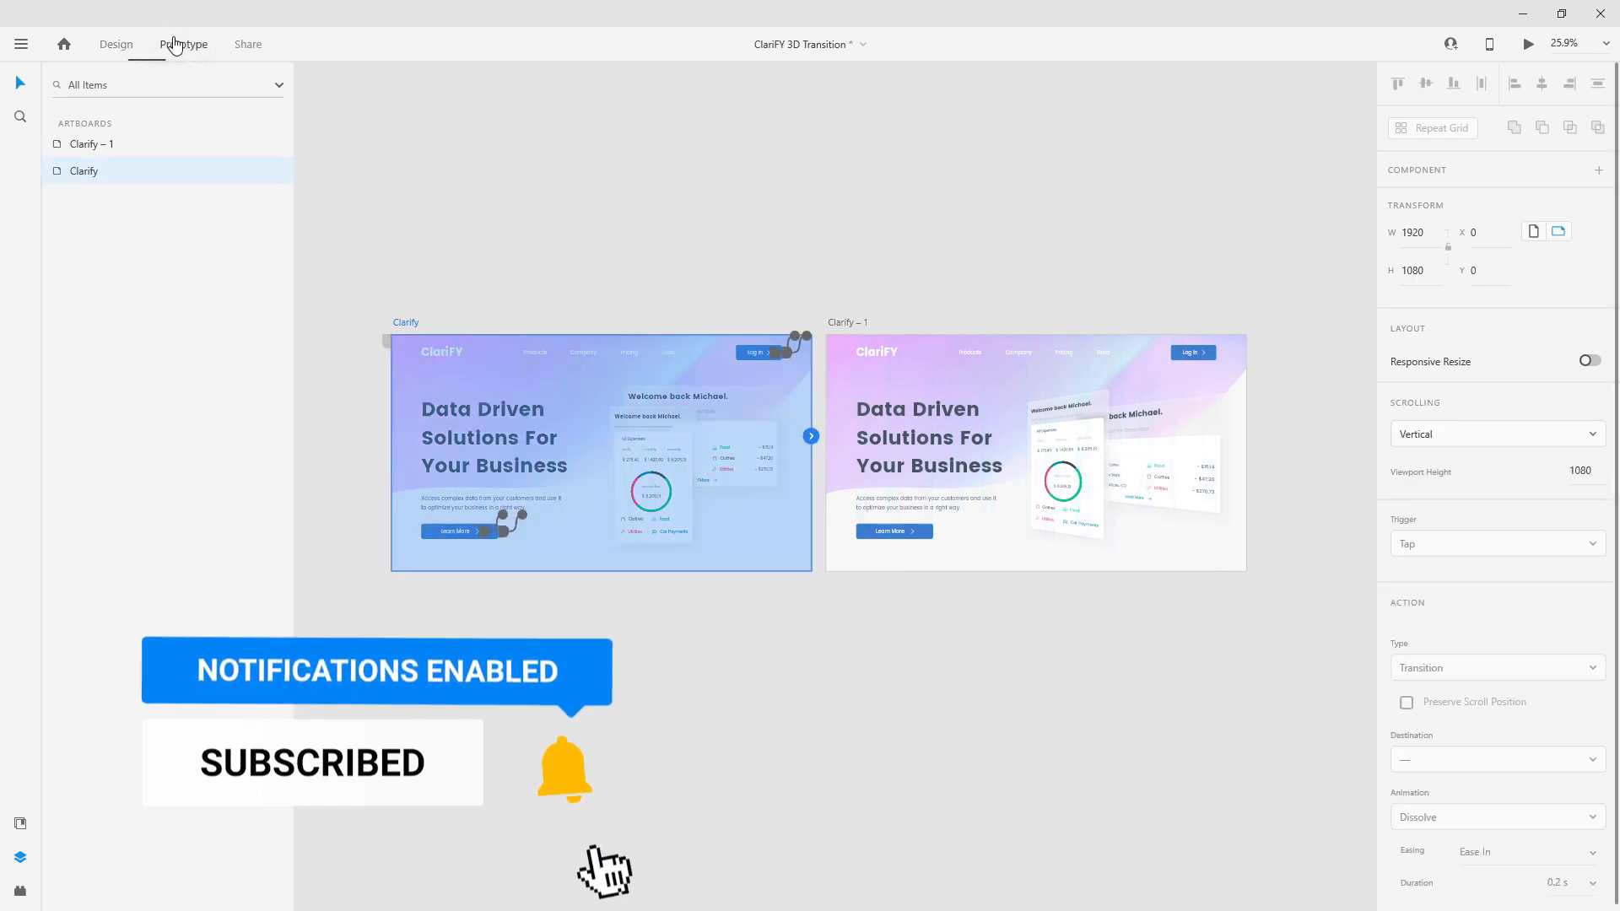
pyautogui.click(660, 426)
pyautogui.moveTo(781, 466); pyautogui.dragTo(1094, 446)
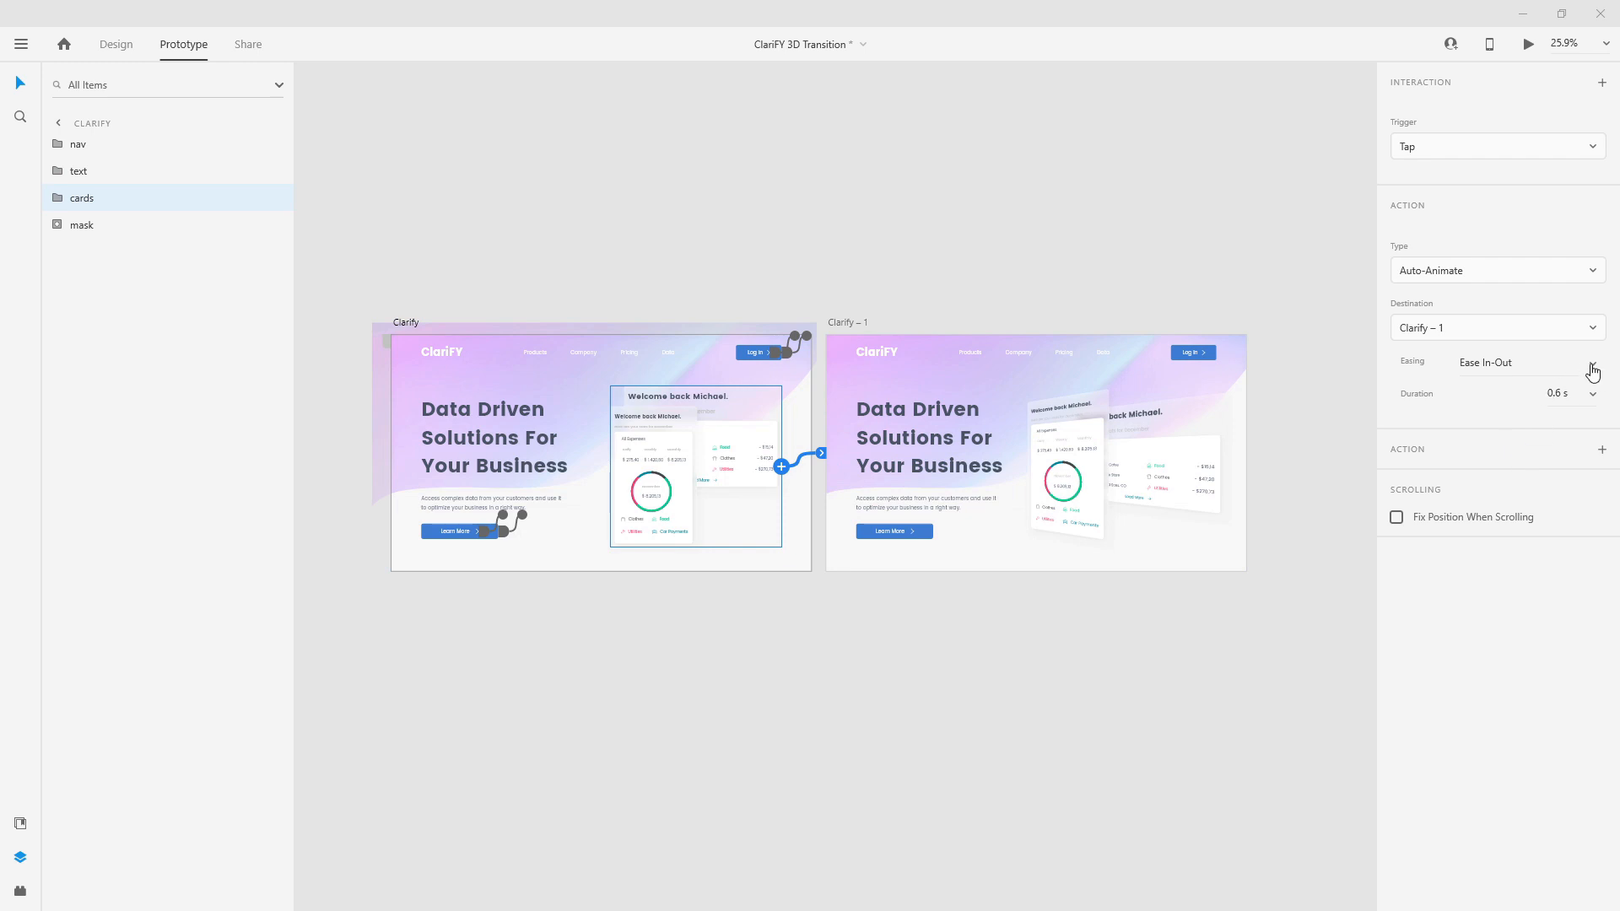
pyautogui.click(1593, 406)
pyautogui.click(1534, 529)
pyautogui.click(1075, 443)
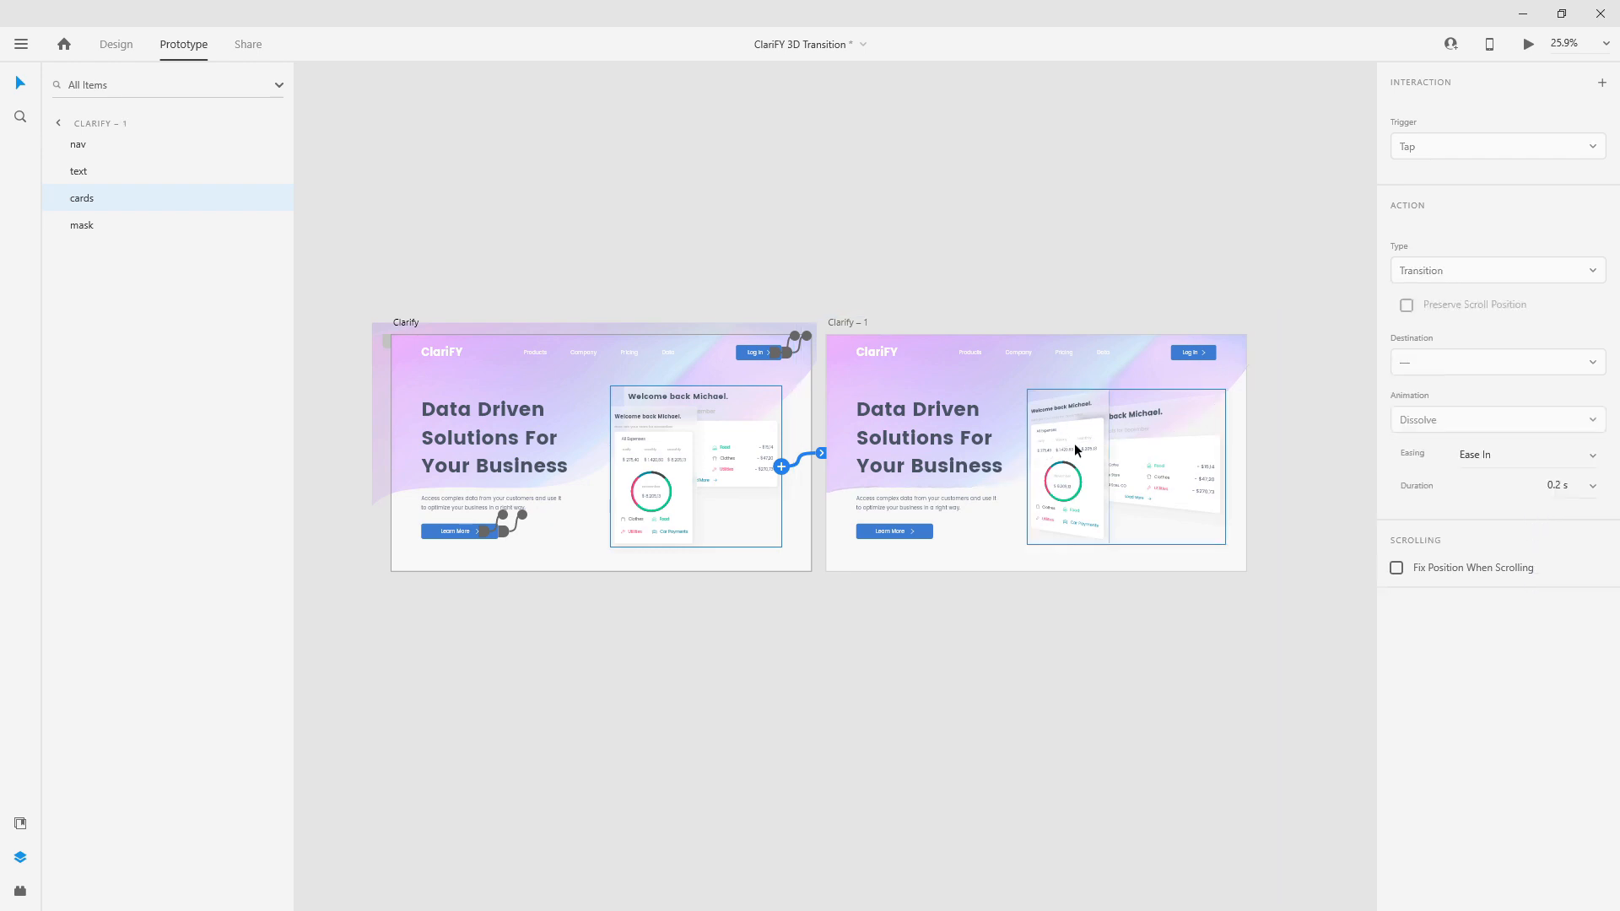
pyautogui.moveTo(1223, 466); pyautogui.dragTo(686, 445)
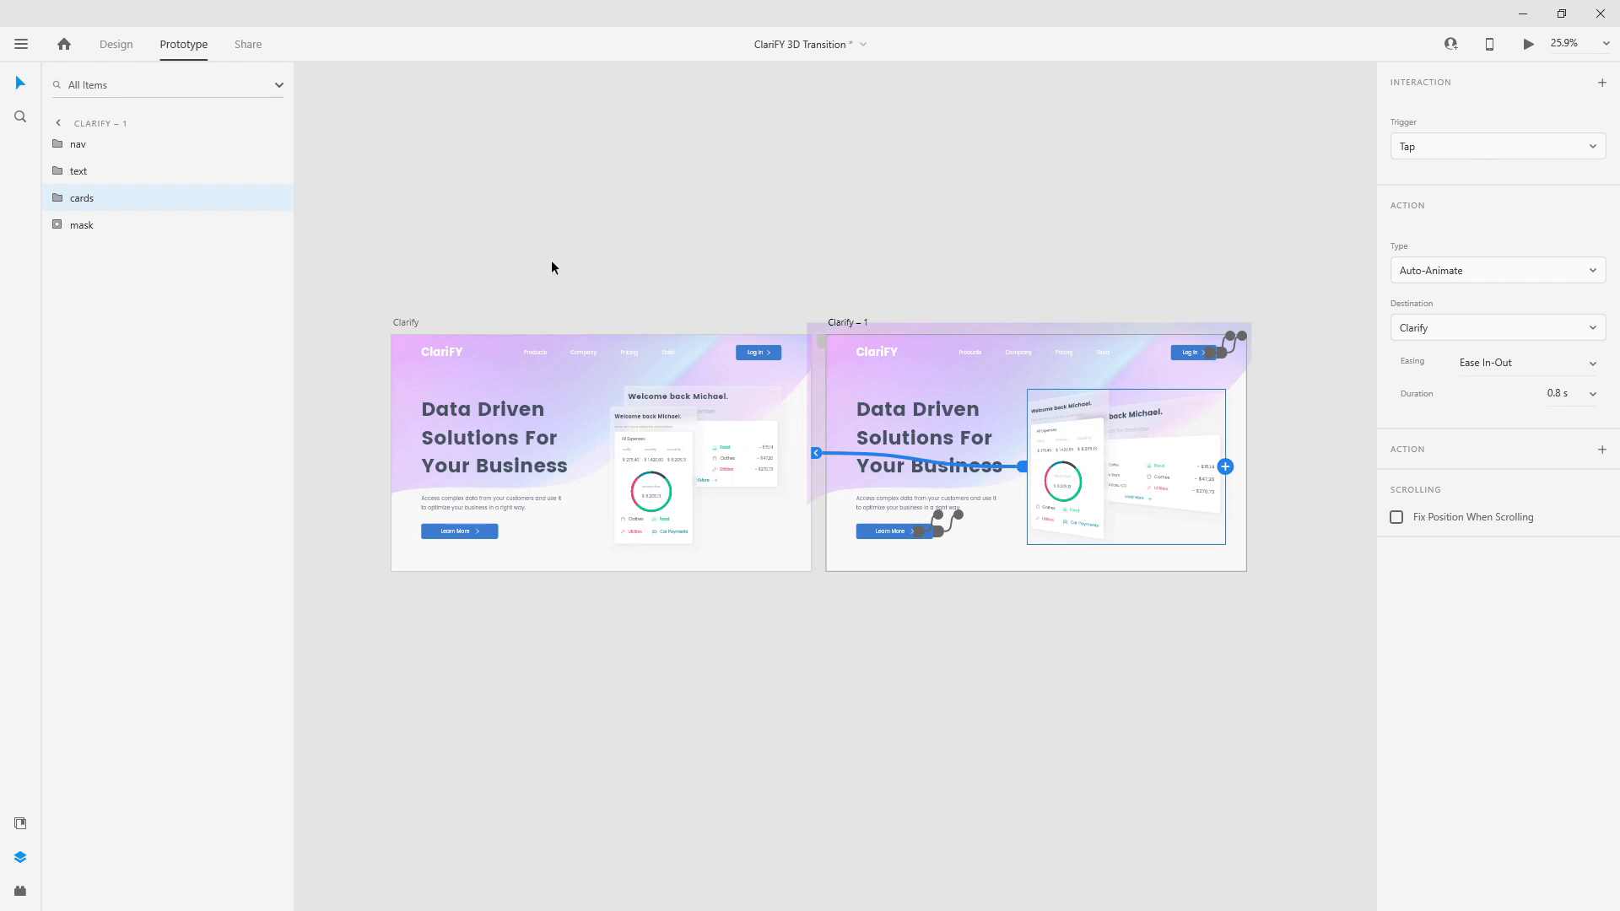
# Preview the prototype from the Clarify artboard in a maximized window and test the card transition in both directions.
pyautogui.click(407, 323)
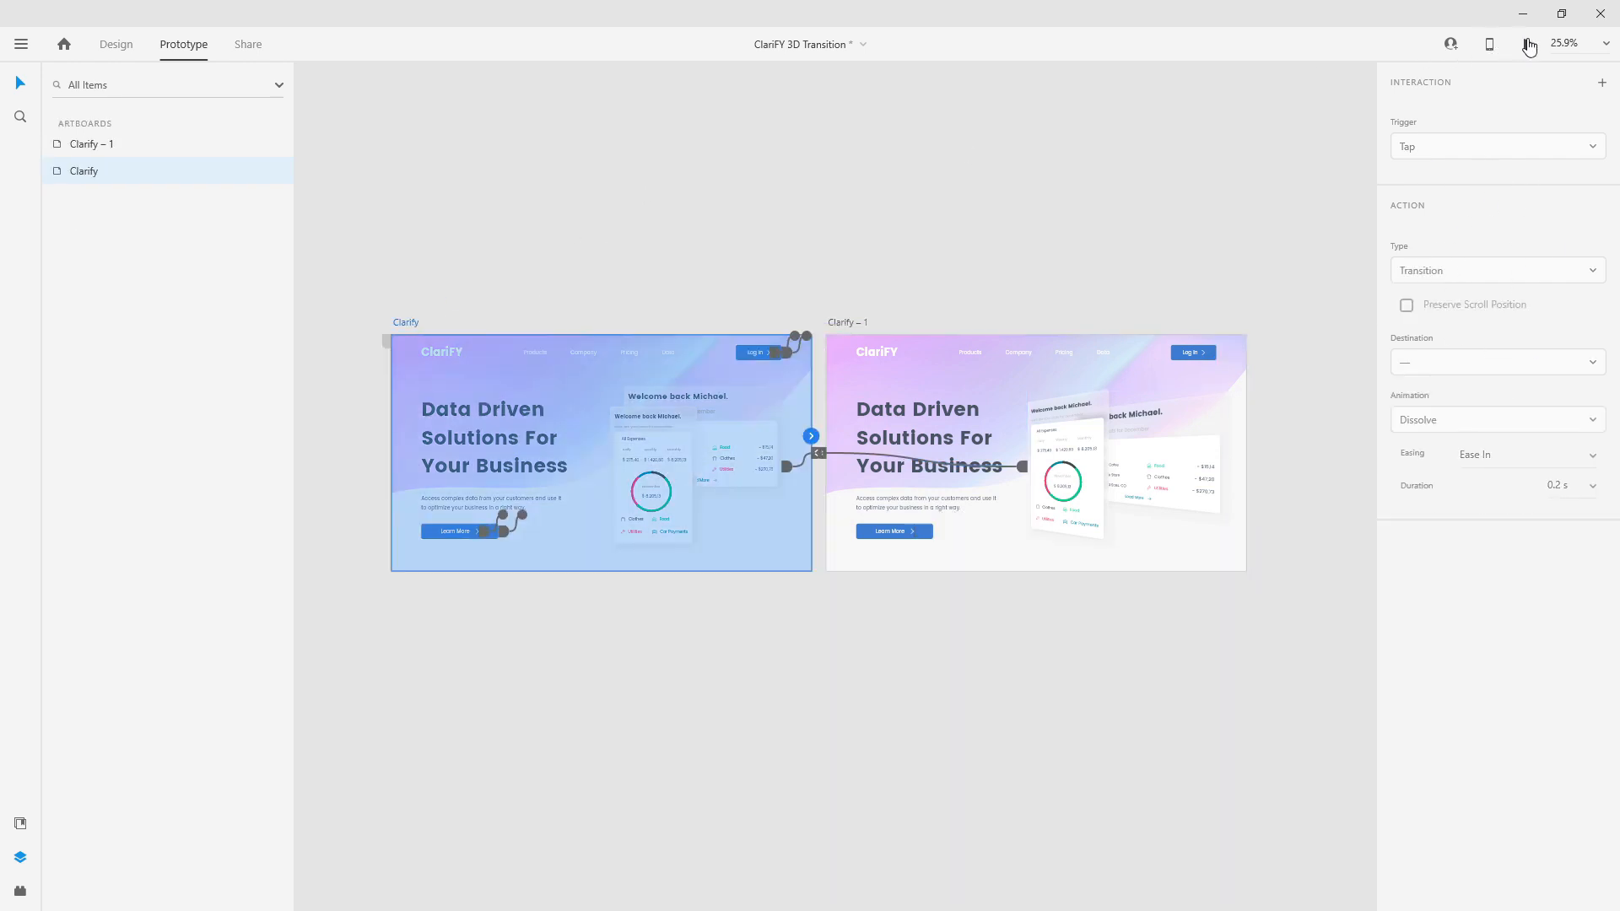
pyautogui.click(1529, 46)
pyautogui.doubleClick(1366, 28)
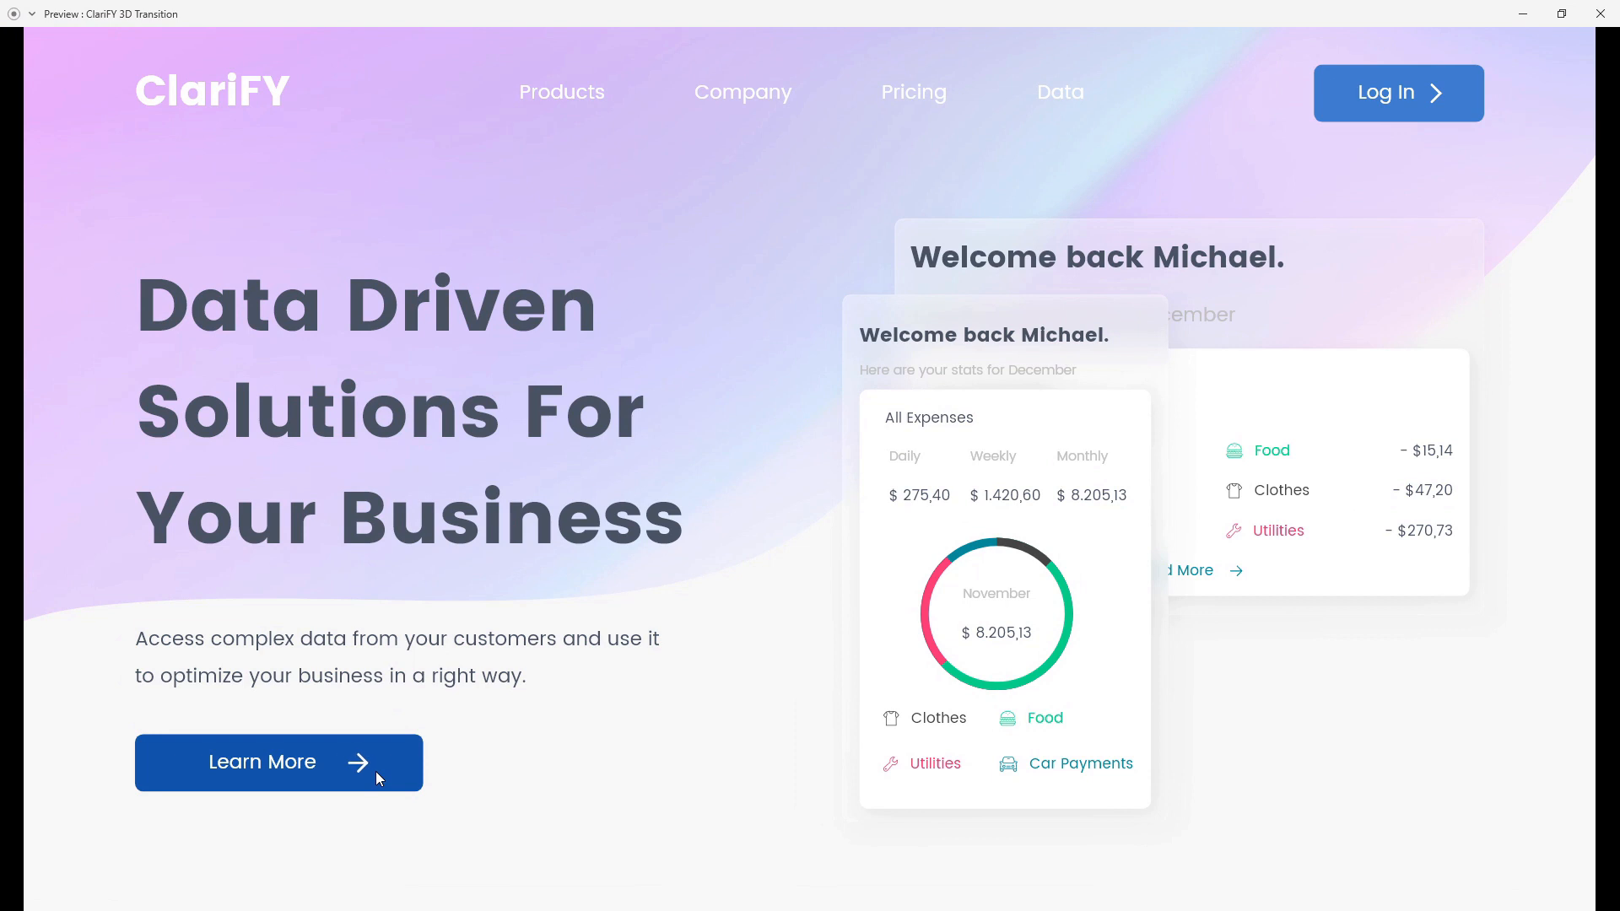
pyautogui.click(1068, 567)
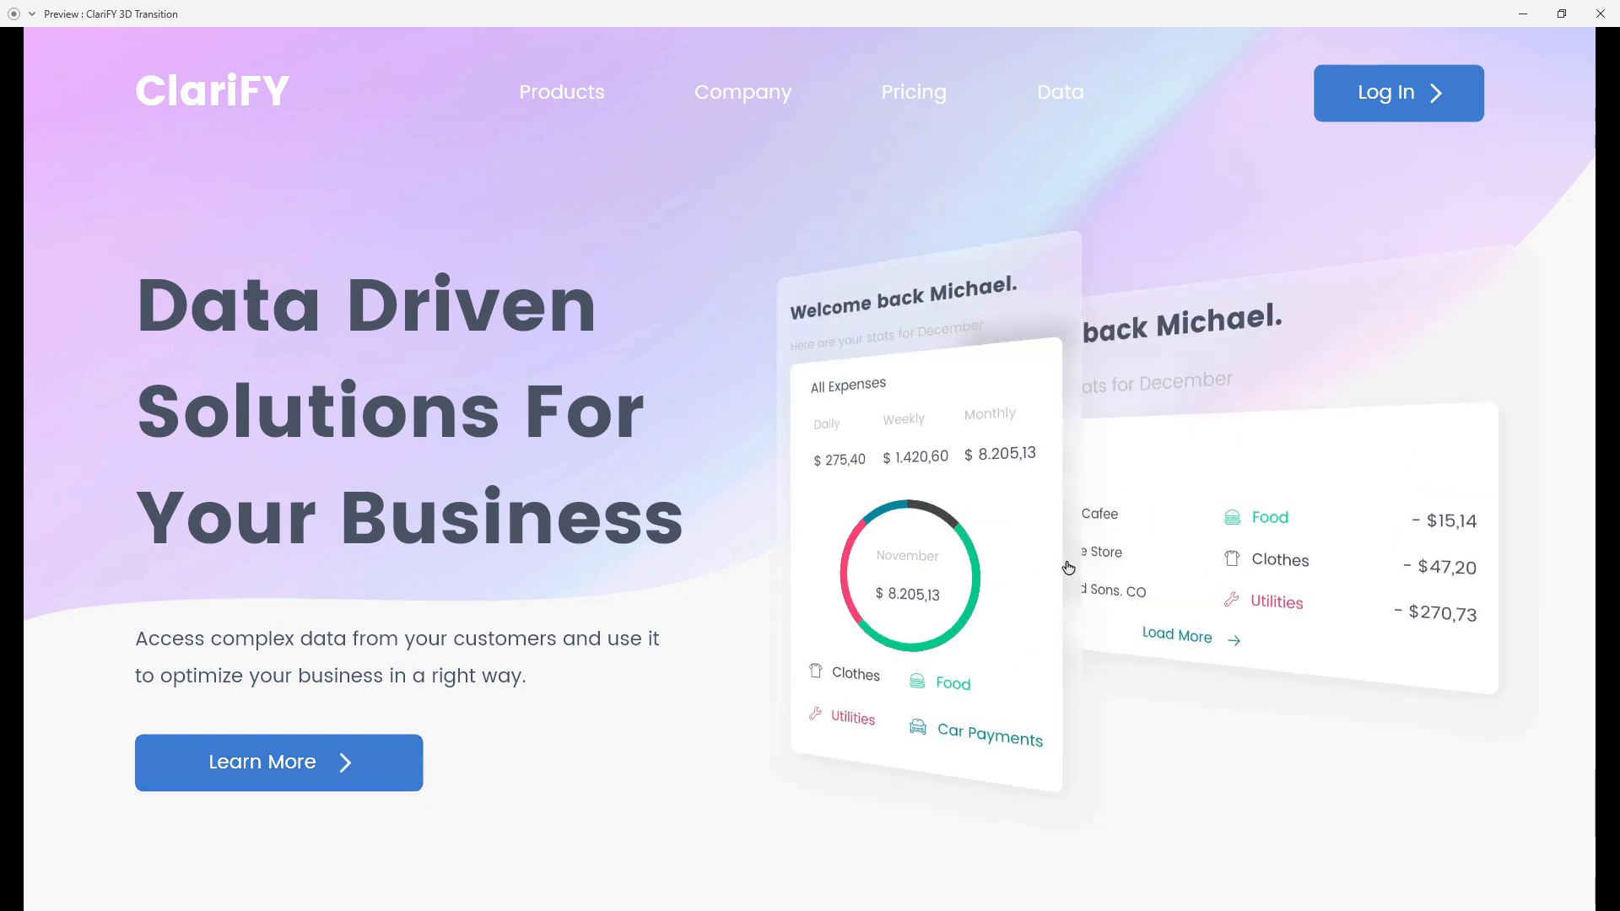
pyautogui.click(1068, 567)
pyautogui.click(1068, 567)
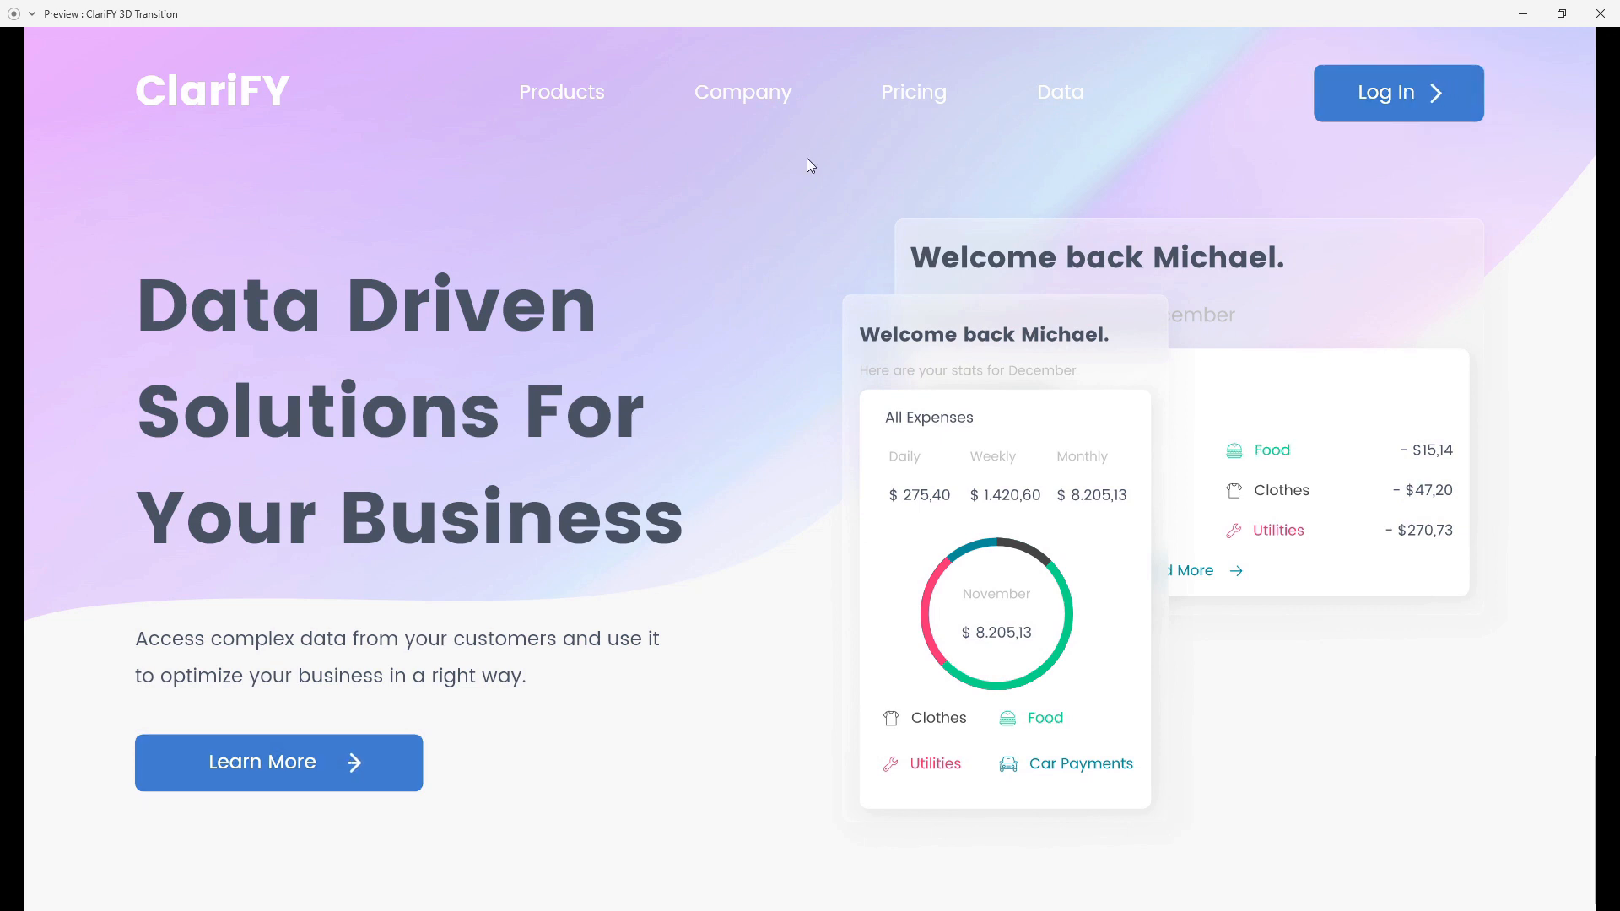
pyautogui.click(1191, 434)
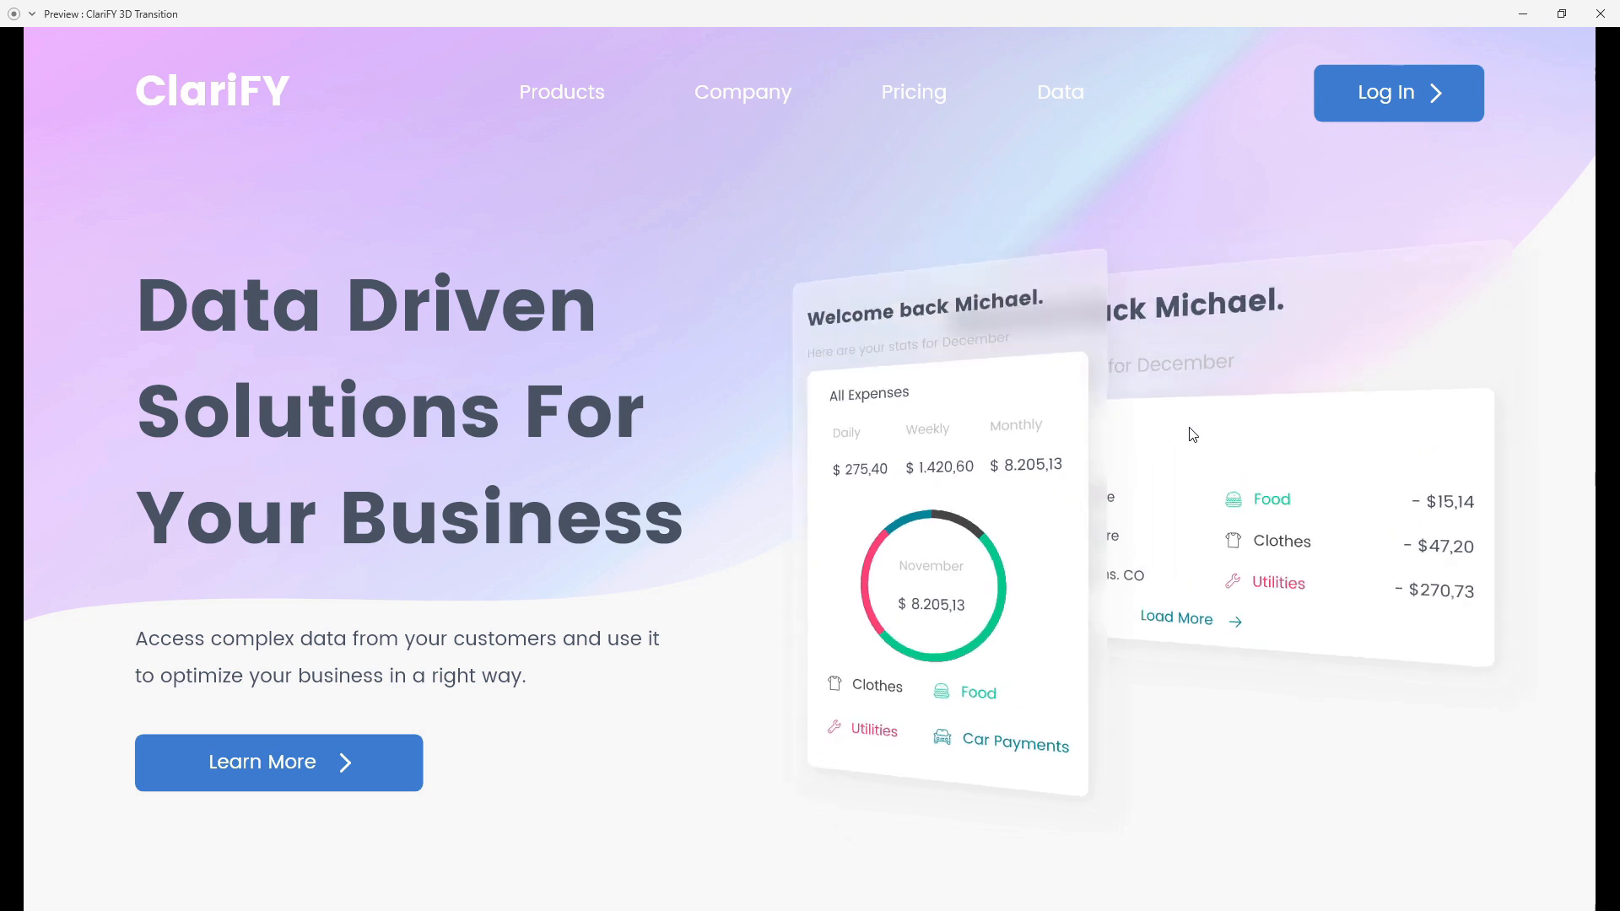